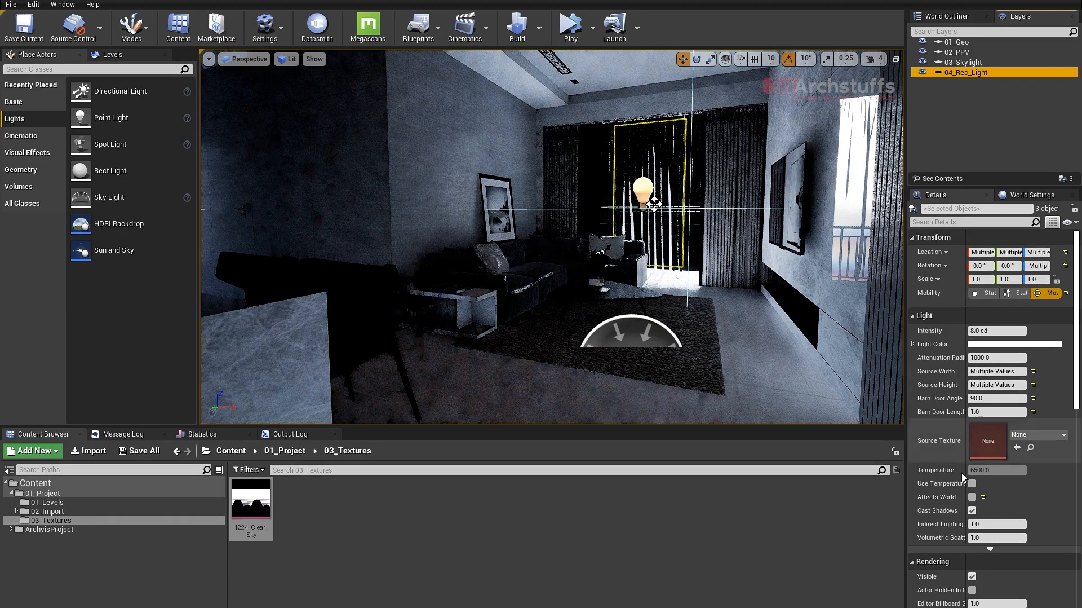
# - Enable Affects World for the three rect lights and set their intensity to 1.0 cd
pyautogui.click(973, 497)
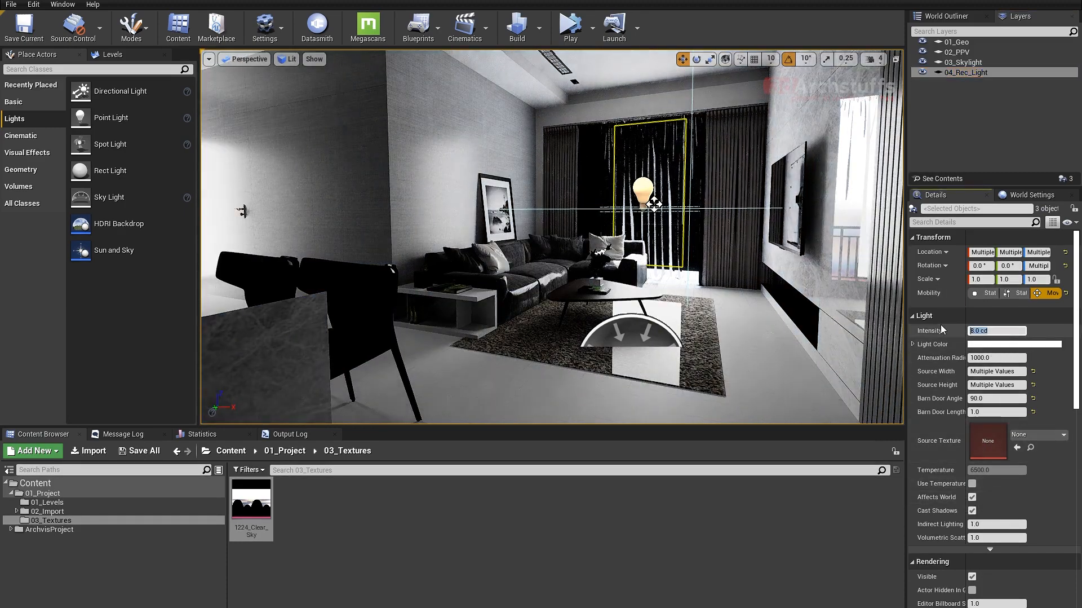
pyautogui.press('Return')
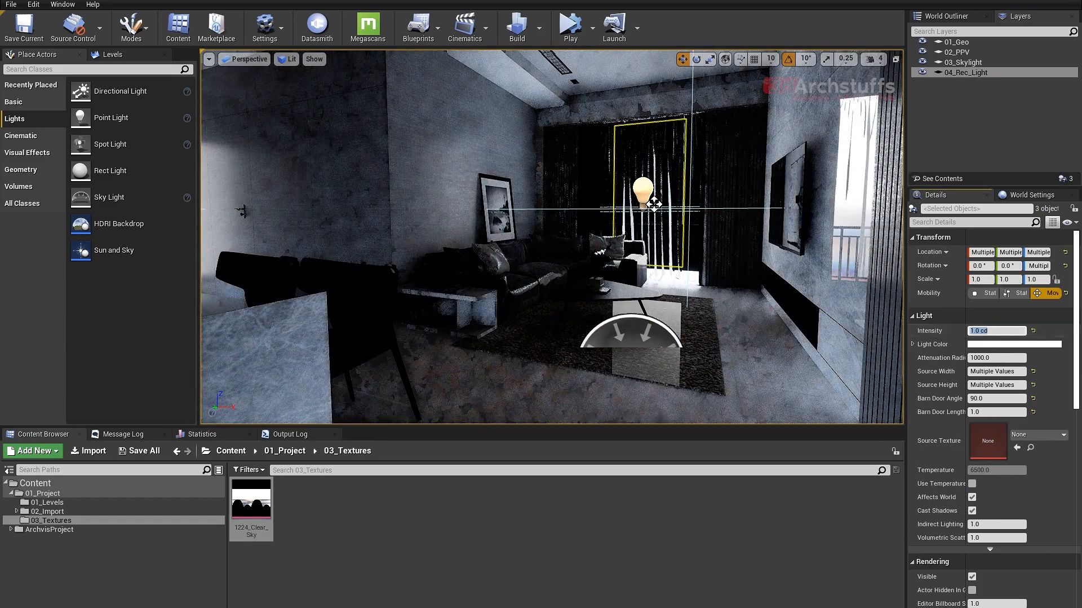
pyautogui.moveTo(552, 237); pyautogui.dragTo(479, 319, button='right')
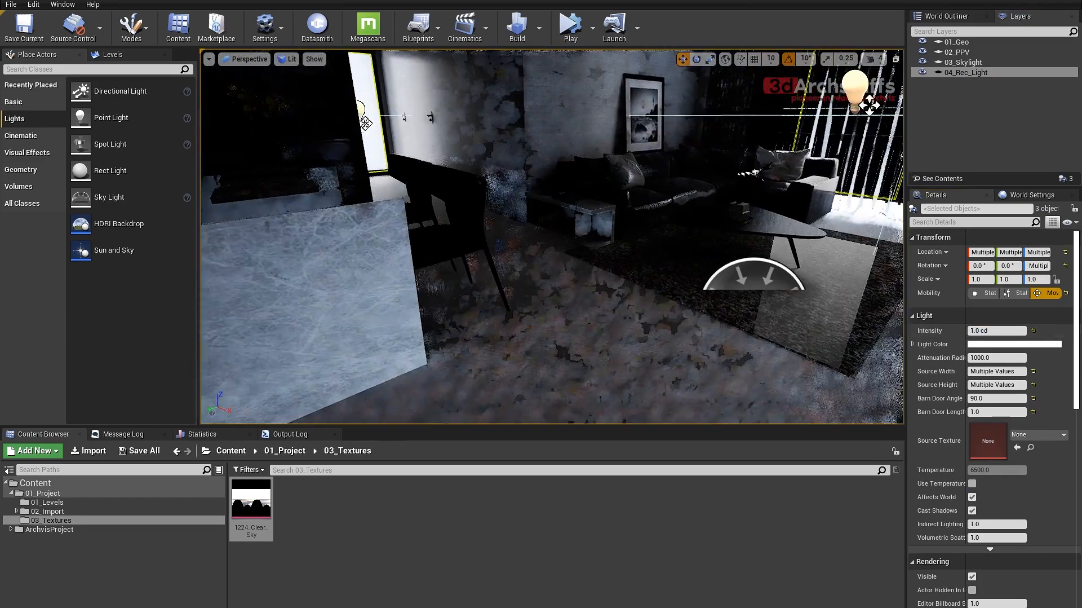
pyautogui.press('w')
pyautogui.moveTo(761, 271); pyautogui.dragTo(807, 285, button='right')
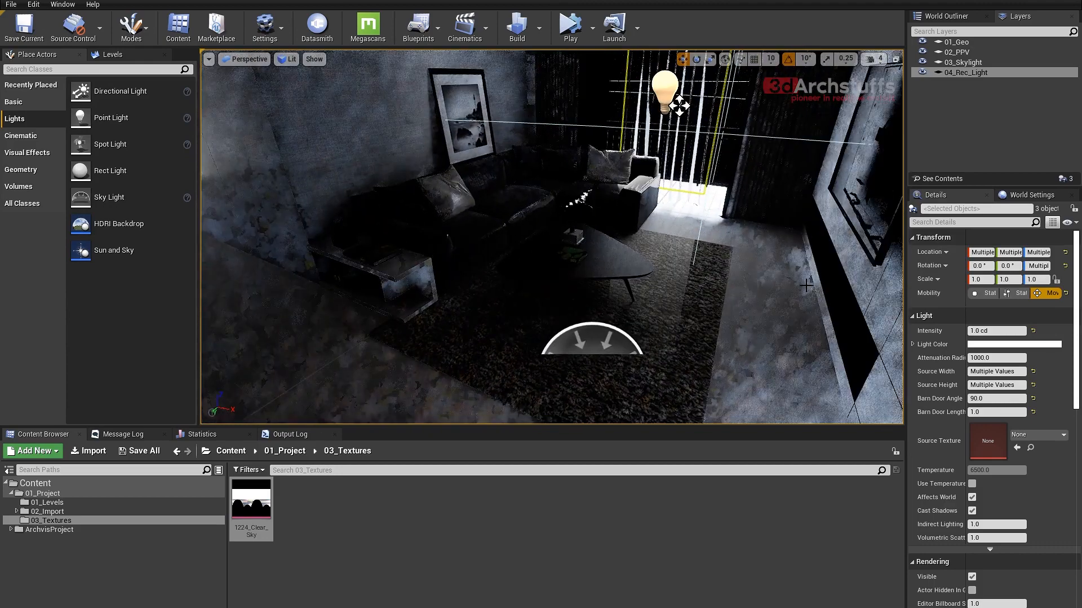
# - Select the skylight from the 03_Skylight layer and set its intensity to 0.1 cd/m2
pyautogui.doubleClick(963, 62)
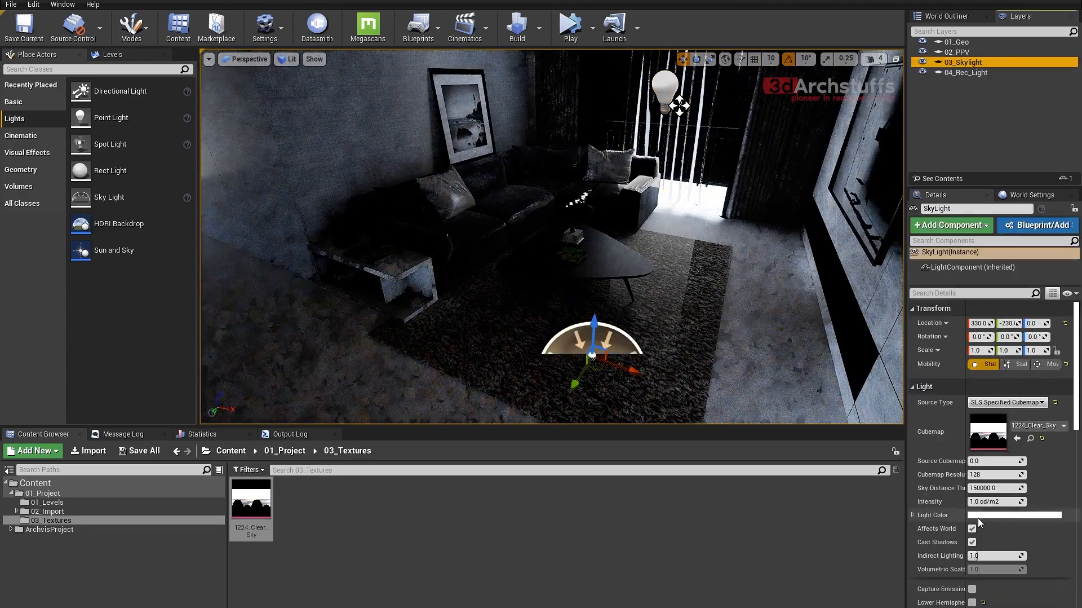
pyautogui.click(998, 502)
pyautogui.write('.')
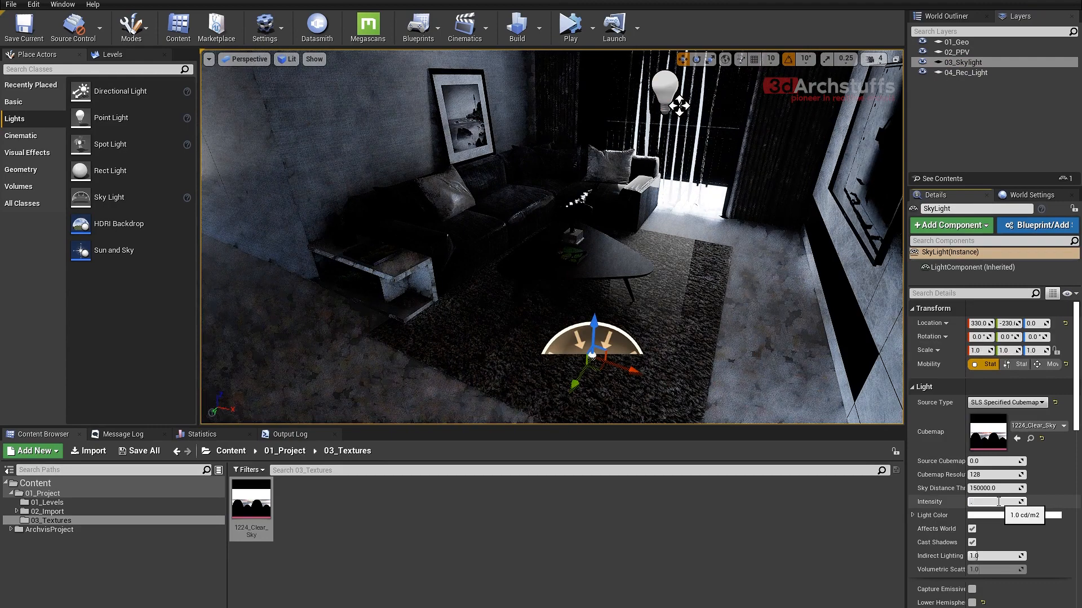
pyautogui.write('1')
pyautogui.press('Return')
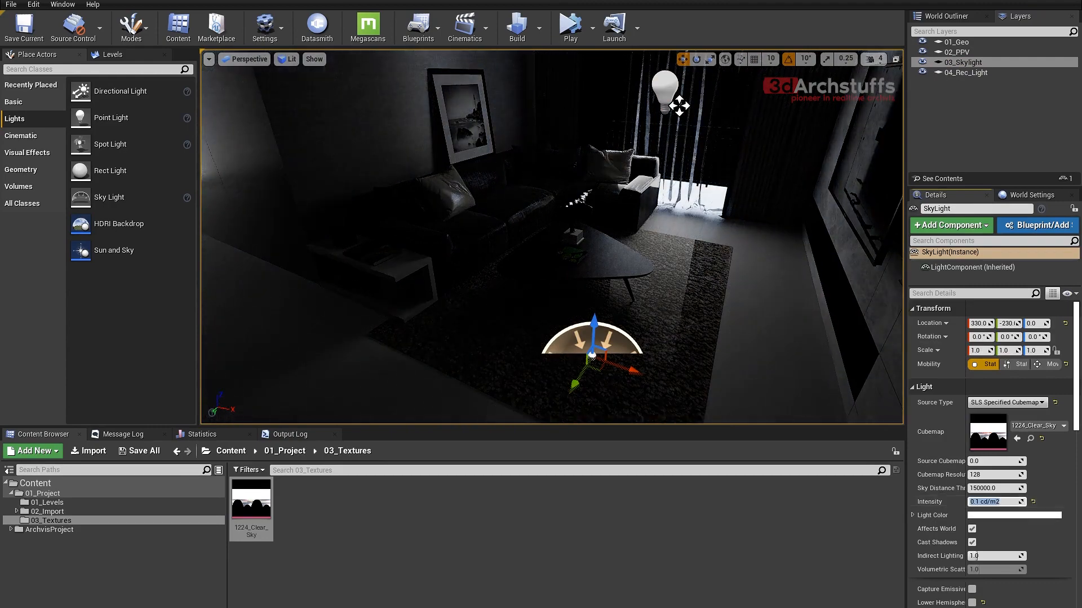
# - Compare the room's lighting from inside and outside with the skylight's Affects World turned off, and turn it back on
pyautogui.moveTo(553, 237); pyautogui.dragTo(539, 207, button='right')
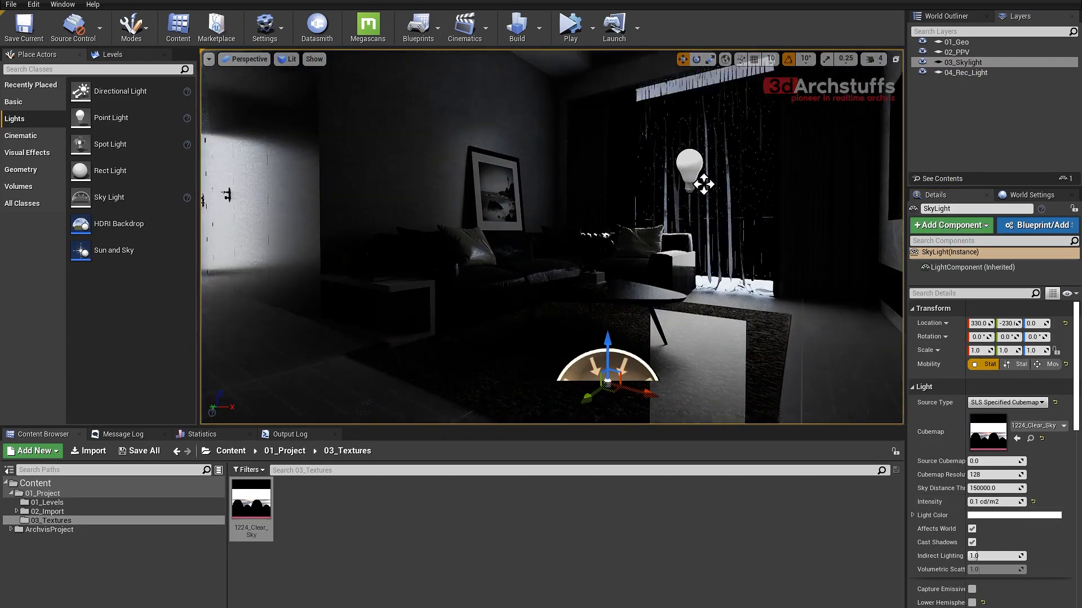
pyautogui.moveTo(717, 276); pyautogui.dragTo(705, 300, button='right')
pyautogui.moveTo(712, 244); pyautogui.dragTo(639, 227, button='right')
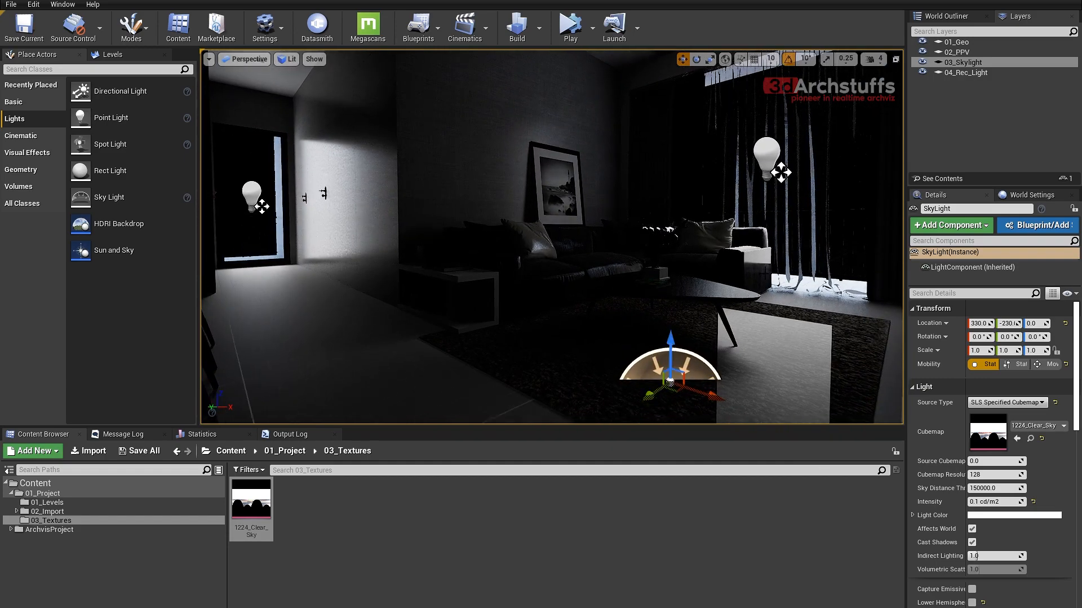
pyautogui.moveTo(639, 226); pyautogui.dragTo(492, 189, button='right')
pyautogui.press('d')
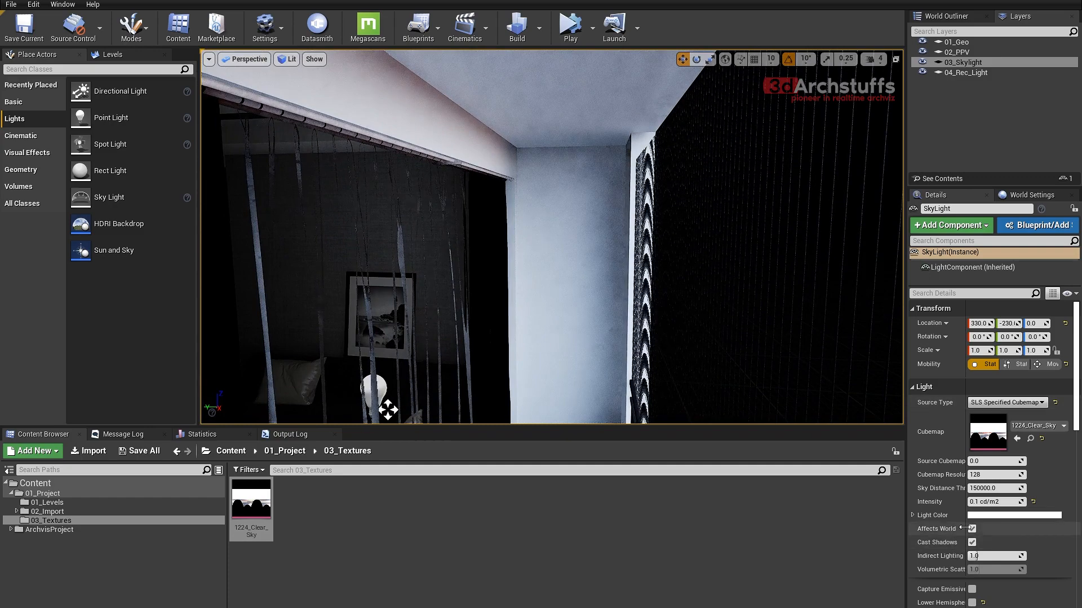
pyautogui.click(973, 530)
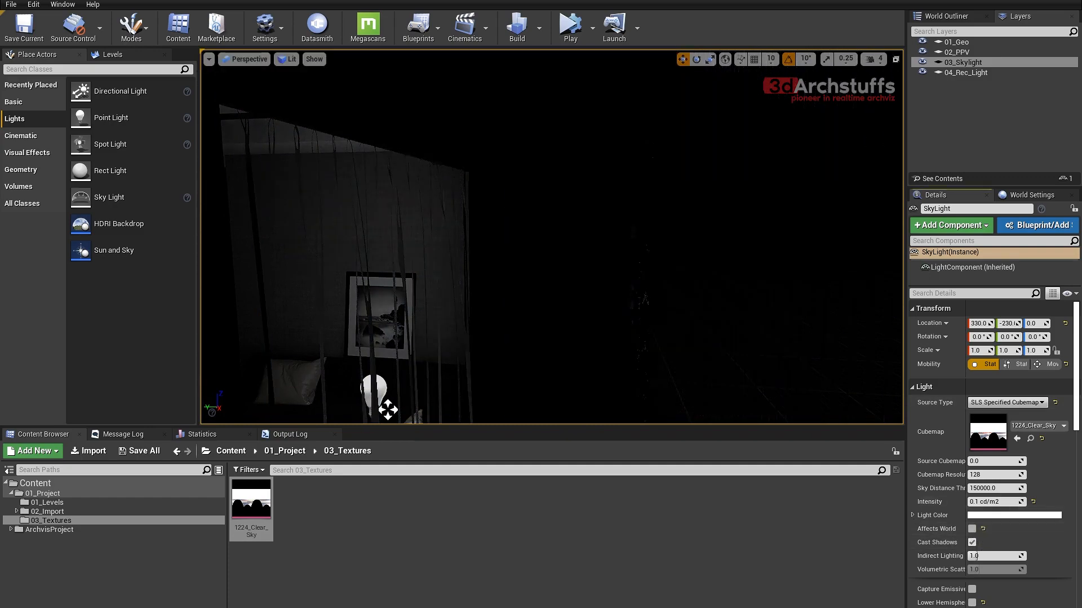
pyautogui.moveTo(564, 254); pyautogui.dragTo(545, 291, button='right')
pyautogui.moveTo(482, 251); pyautogui.dragTo(384, 282, button='right')
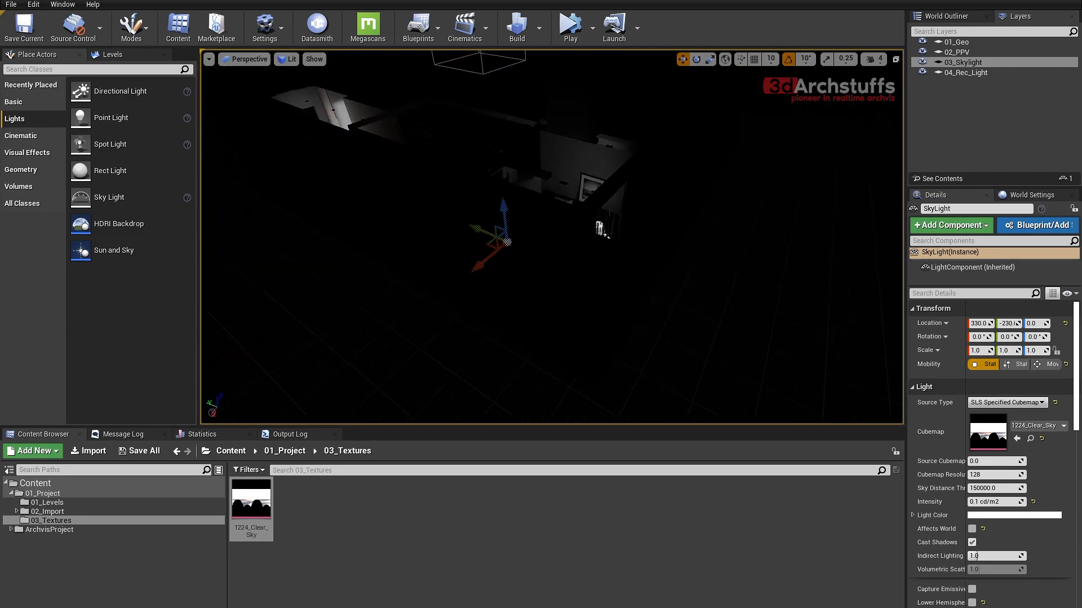
pyautogui.moveTo(600, 228); pyautogui.dragTo(628, 271, button='right')
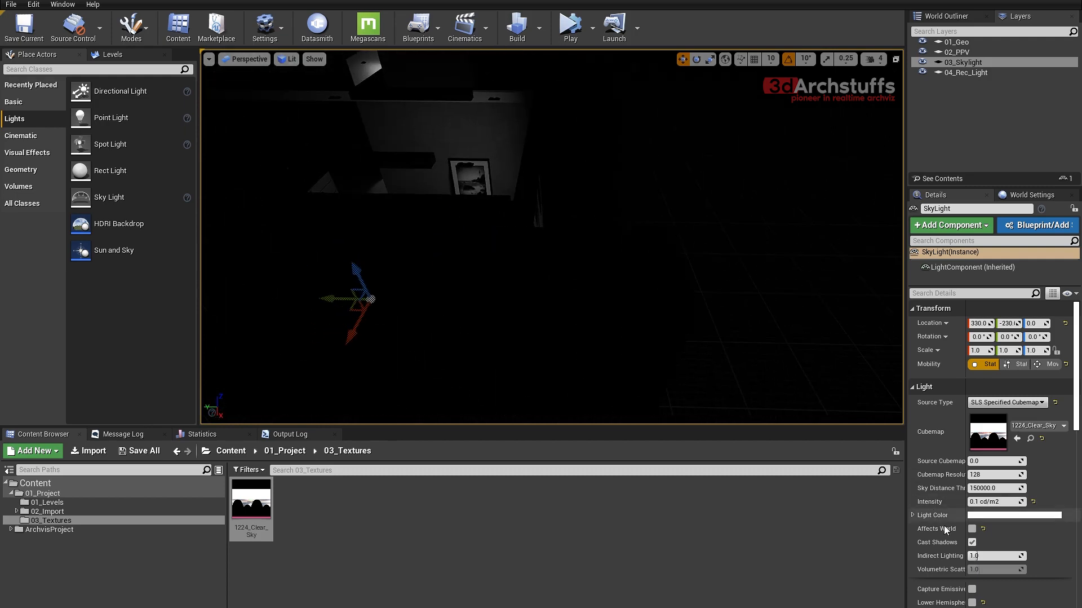
pyautogui.click(973, 529)
# - Examine how the skylight illuminates the curtained window area, the interior and the balcony doorway from outside the apartment
pyautogui.moveTo(586, 246); pyautogui.dragTo(551, 249, button='right')
pyautogui.scroll(3, 551, 249)
pyautogui.moveTo(686, 307); pyautogui.dragTo(592, 285, button='right')
pyautogui.scroll(3, 685, 307)
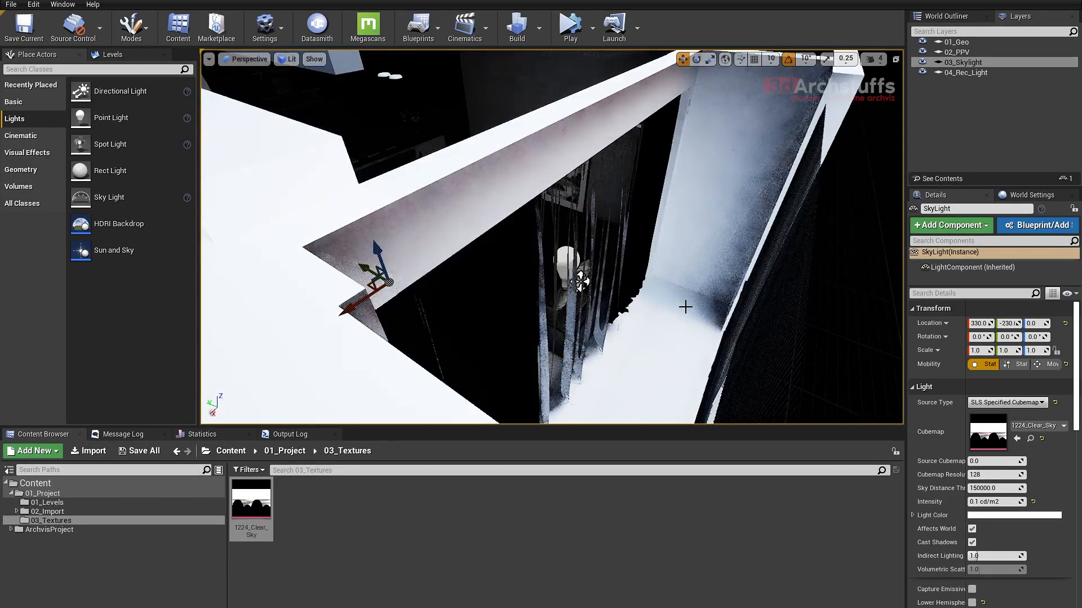
pyautogui.scroll(-4, 686, 306)
pyautogui.moveTo(685, 307); pyautogui.dragTo(758, 320, button='right')
pyautogui.scroll(3, 672, 314)
pyautogui.scroll(3, 672, 314)
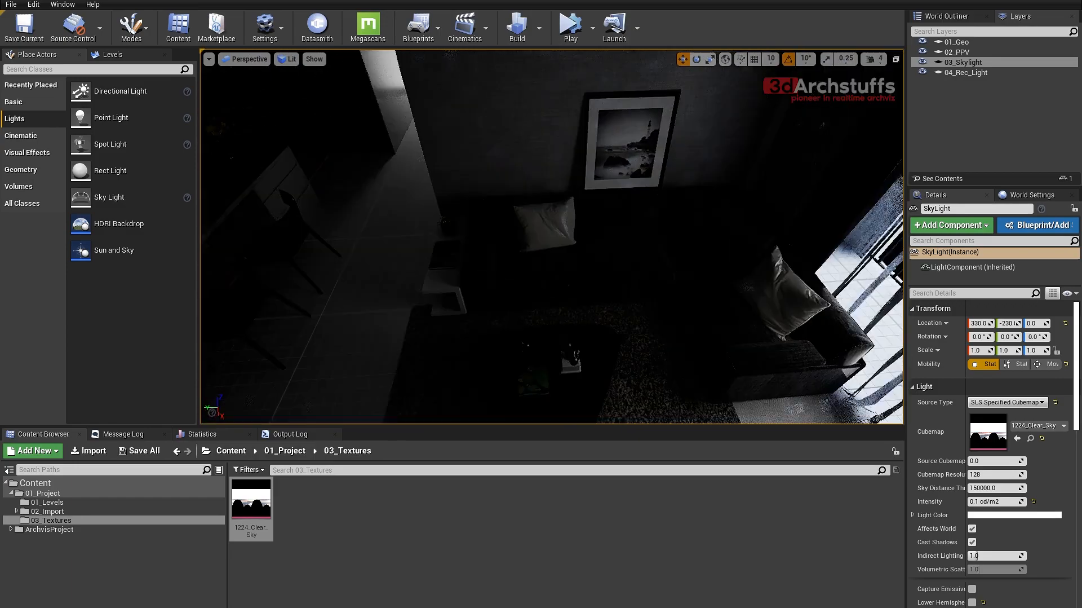
pyautogui.moveTo(565, 287); pyautogui.dragTo(565, 317, button='right')
pyautogui.scroll(-5, 566, 317)
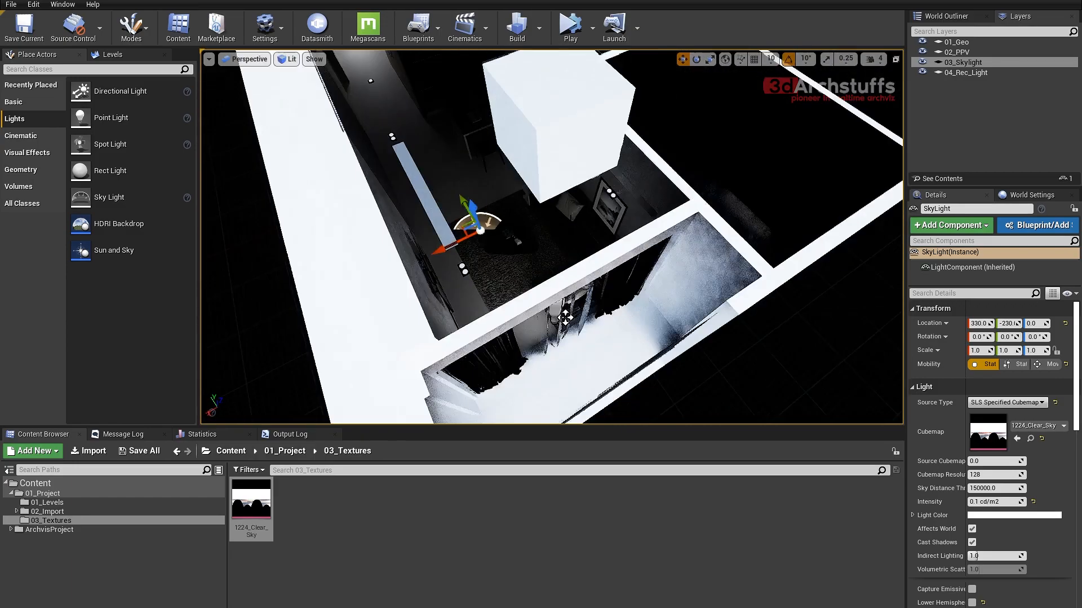
pyautogui.scroll(-6, 566, 317)
pyautogui.keyDown('alt'); pyautogui.moveTo(681, 291); pyautogui.dragTo(574, 297); pyautogui.keyUp('alt')
pyautogui.scroll(4, 550, 229)
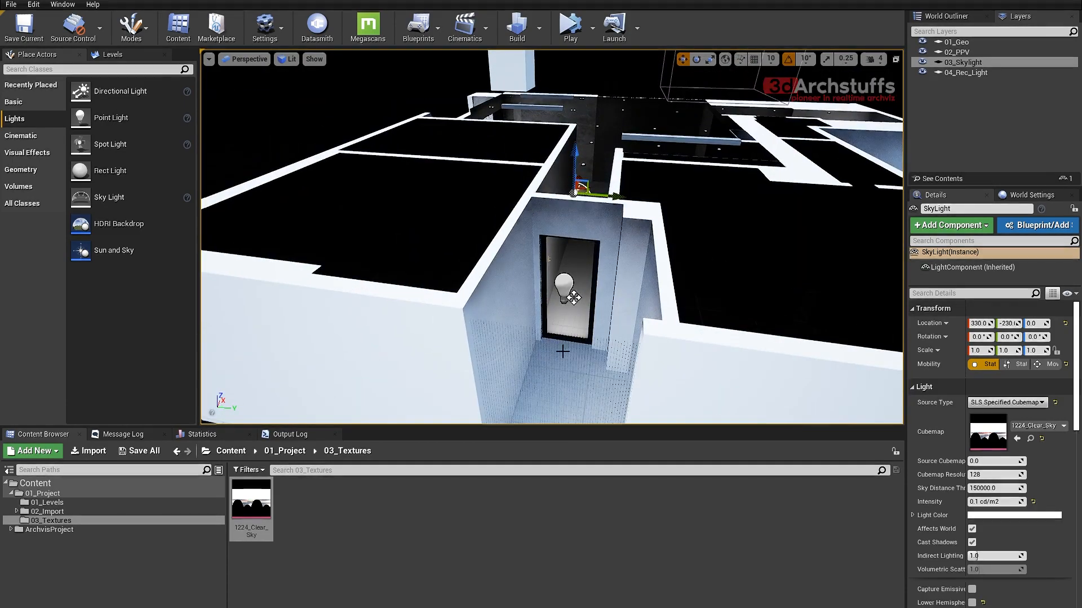
pyautogui.keyDown('alt'); pyautogui.moveTo(655, 284); pyautogui.dragTo(600, 265); pyautogui.keyUp('alt')
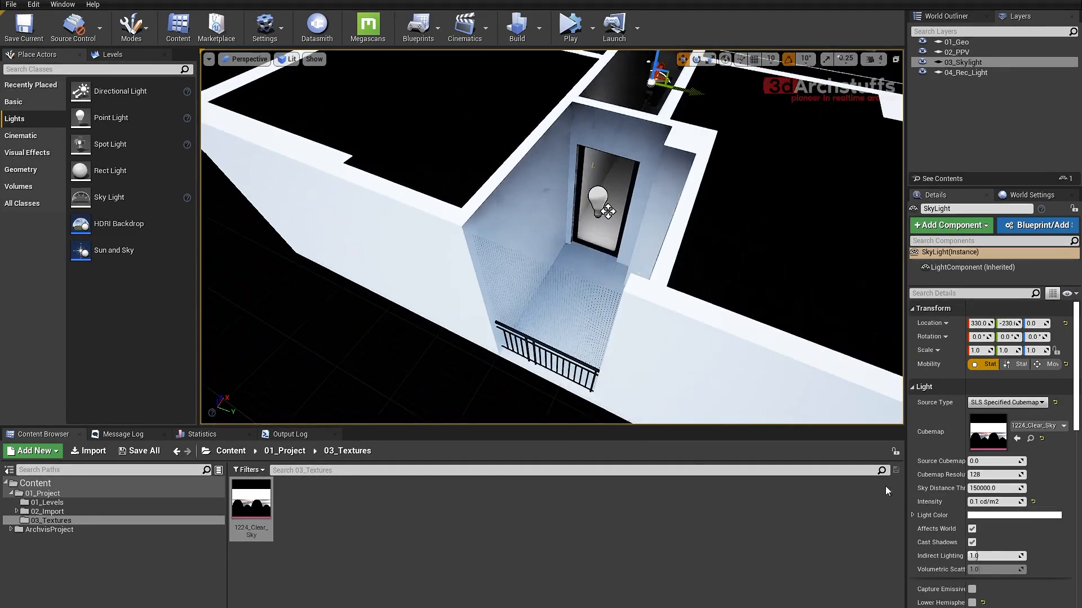
# - Compare the balcony doorway's lighting with the skylight's Affects World turned off and on again, and clear the selection back in the living room
pyautogui.click(973, 529)
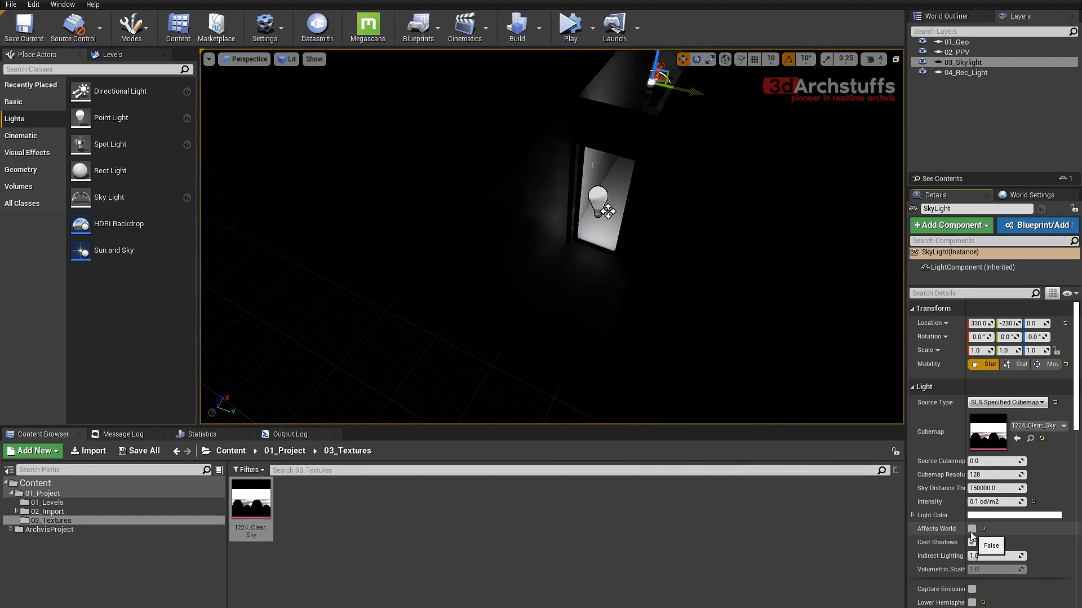
pyautogui.keyDown('alt'); pyautogui.moveTo(586, 305); pyautogui.dragTo(492, 328); pyautogui.keyUp('alt')
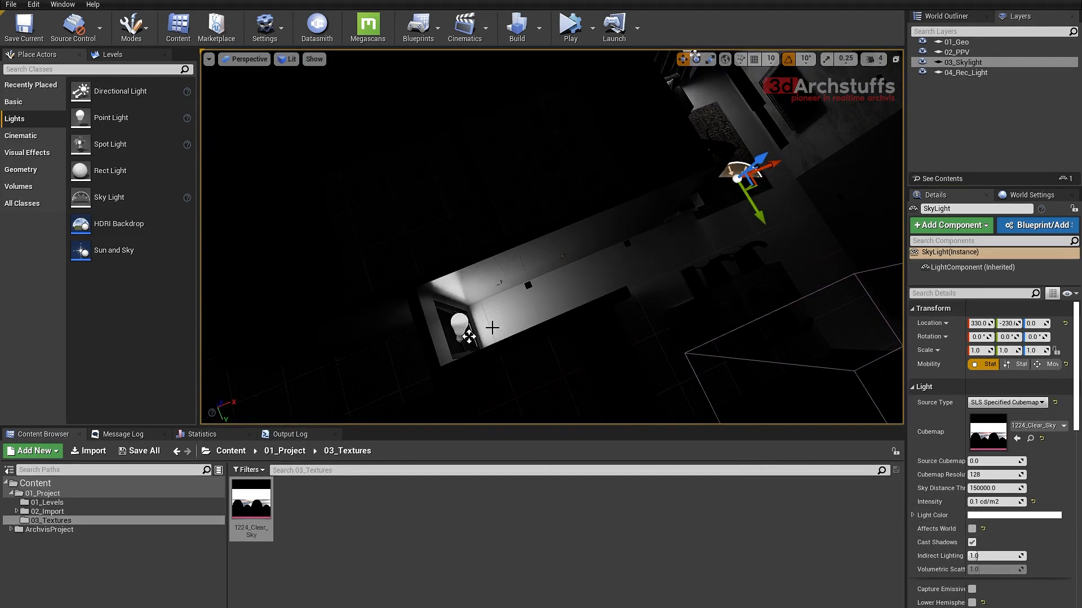
pyautogui.moveTo(550, 293); pyautogui.dragTo(491, 314, button='right')
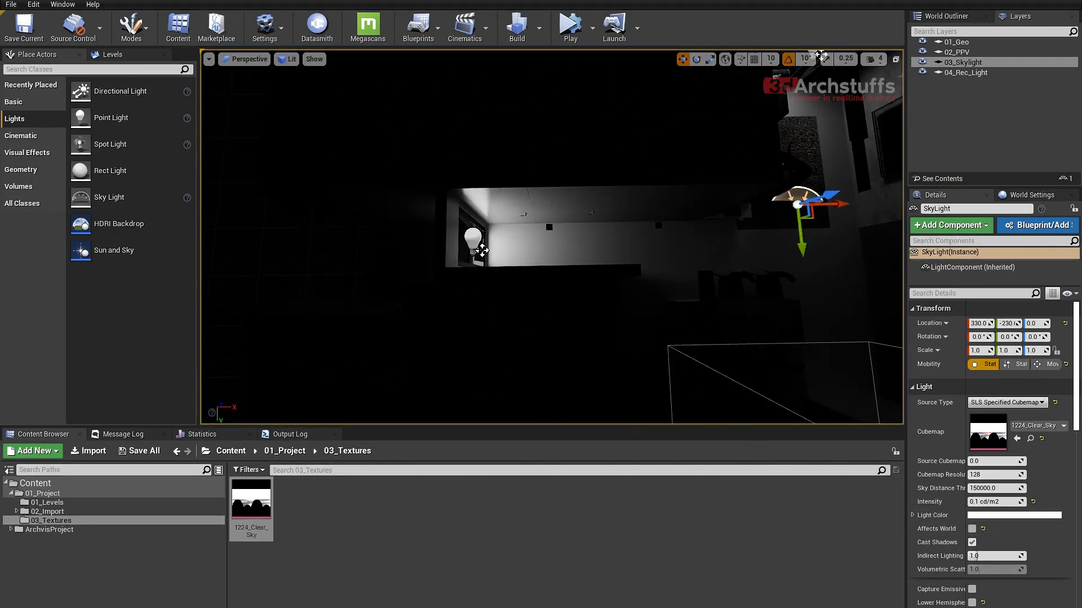
pyautogui.moveTo(626, 230); pyautogui.dragTo(690, 212, button='right')
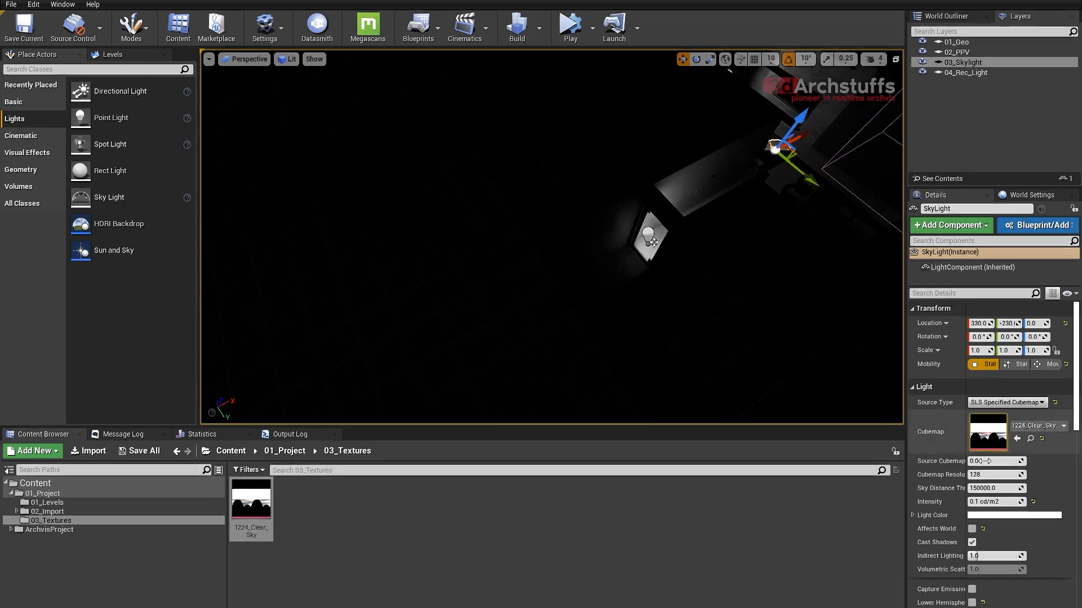
pyautogui.click(973, 528)
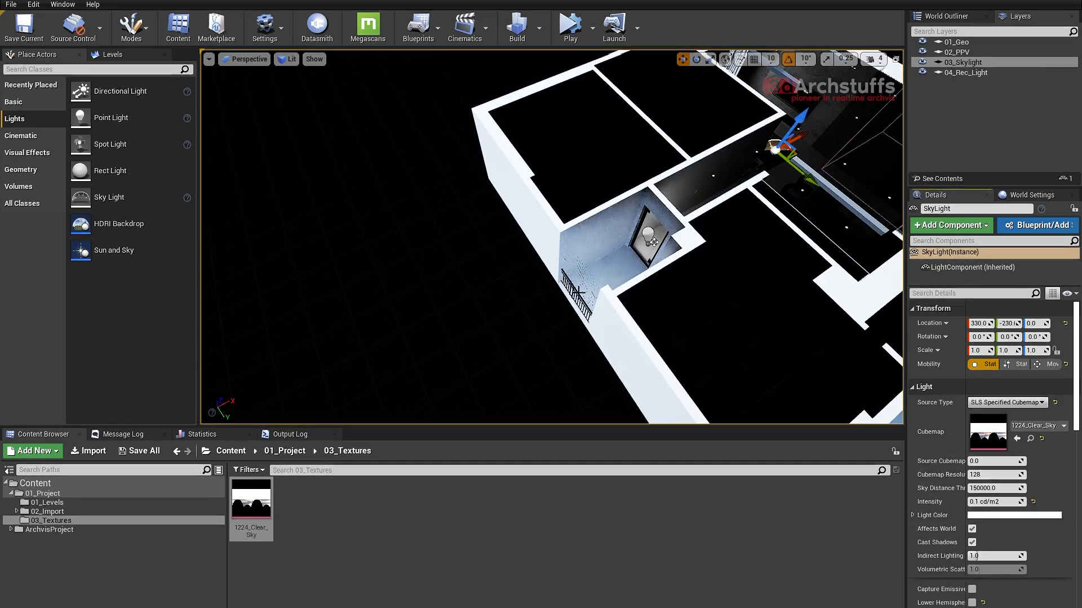
pyautogui.scroll(4, 677, 275)
pyautogui.scroll(4, 676, 275)
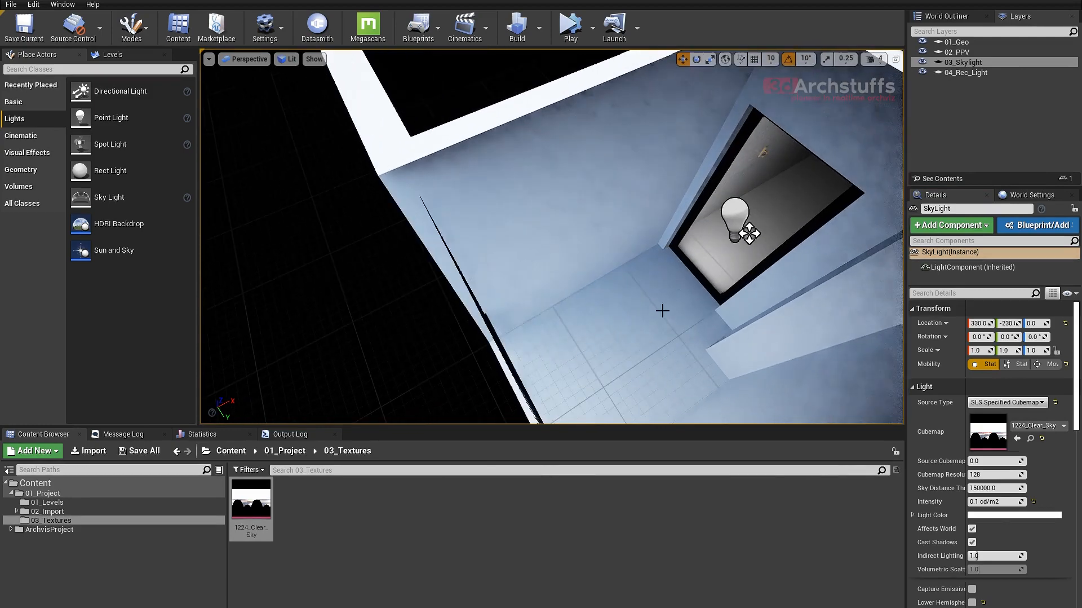
pyautogui.moveTo(615, 269); pyautogui.dragTo(625, 305, button='right')
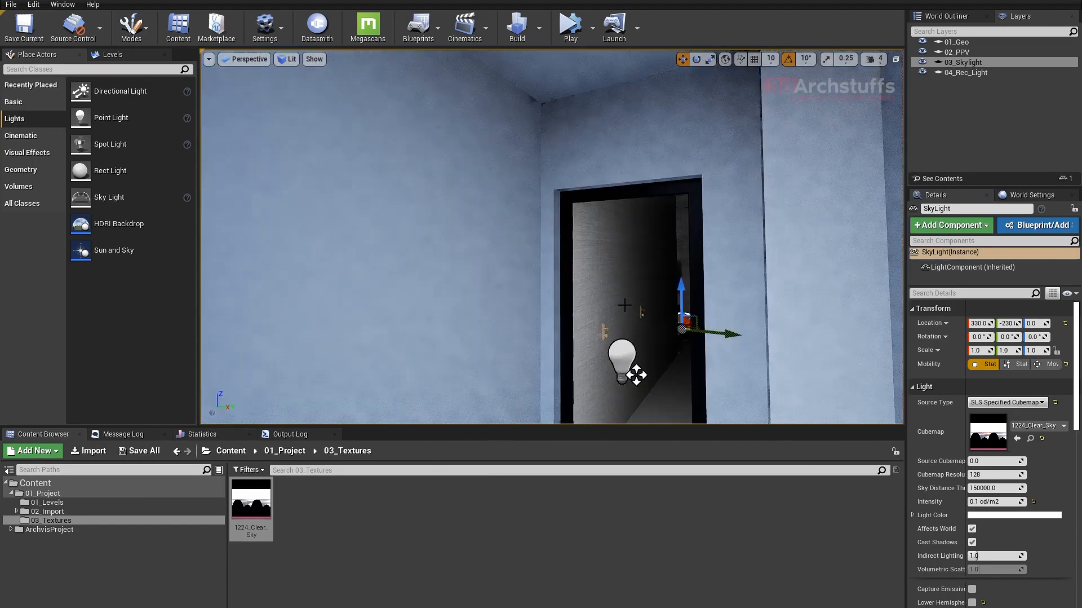
pyautogui.moveTo(636, 374); pyautogui.dragTo(685, 333, button='right')
pyautogui.press('Escape')
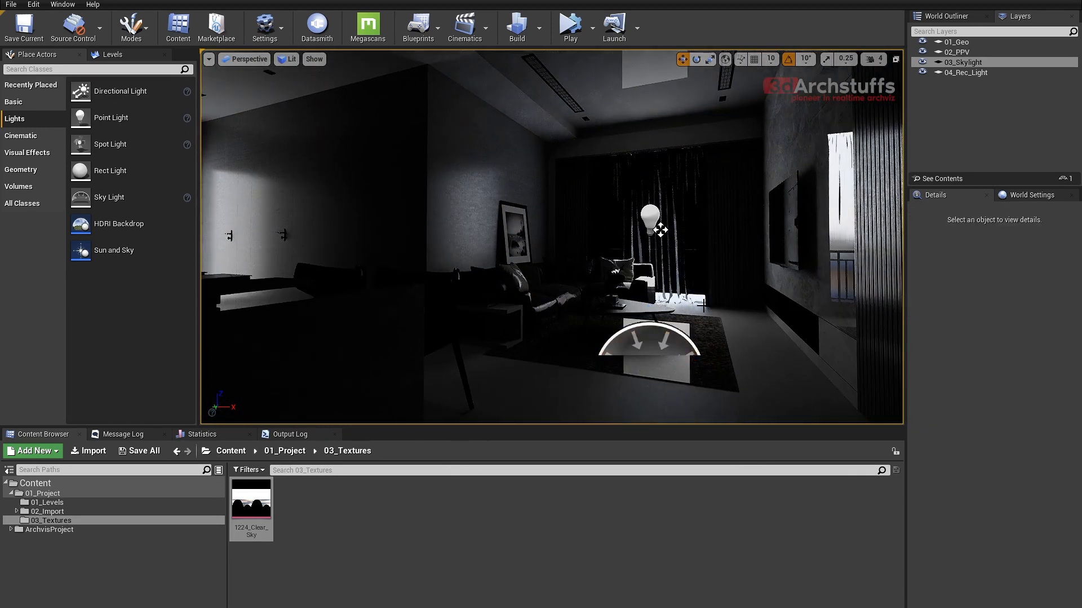
# - Select the post process volume from the 02_PPV layer and set its chromatic aberration intensity to 0.15
pyautogui.doubleClick(964, 53)
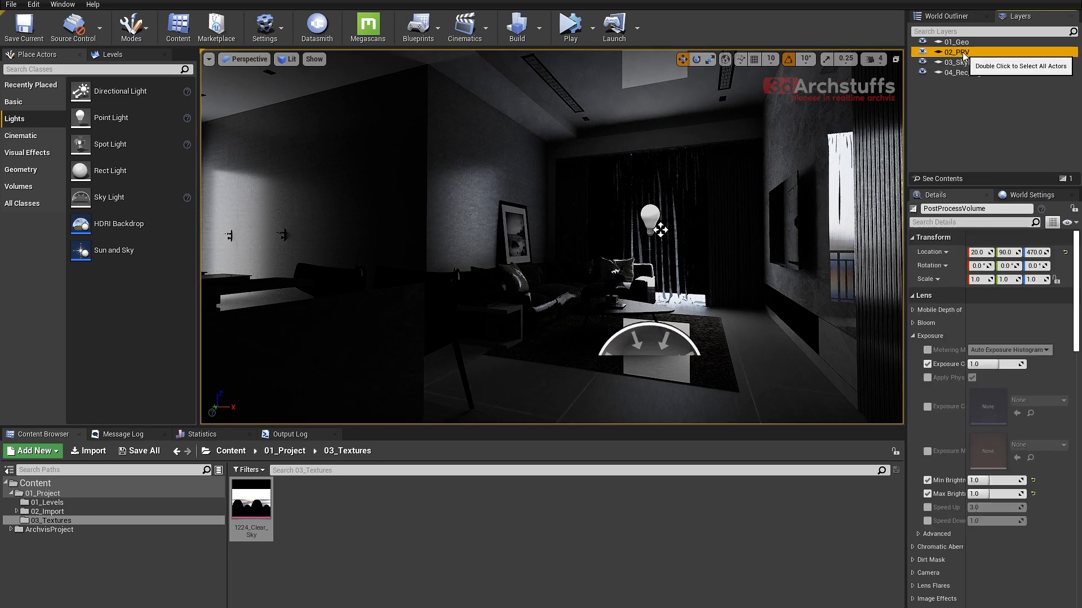
pyautogui.scroll(-6, 952, 384)
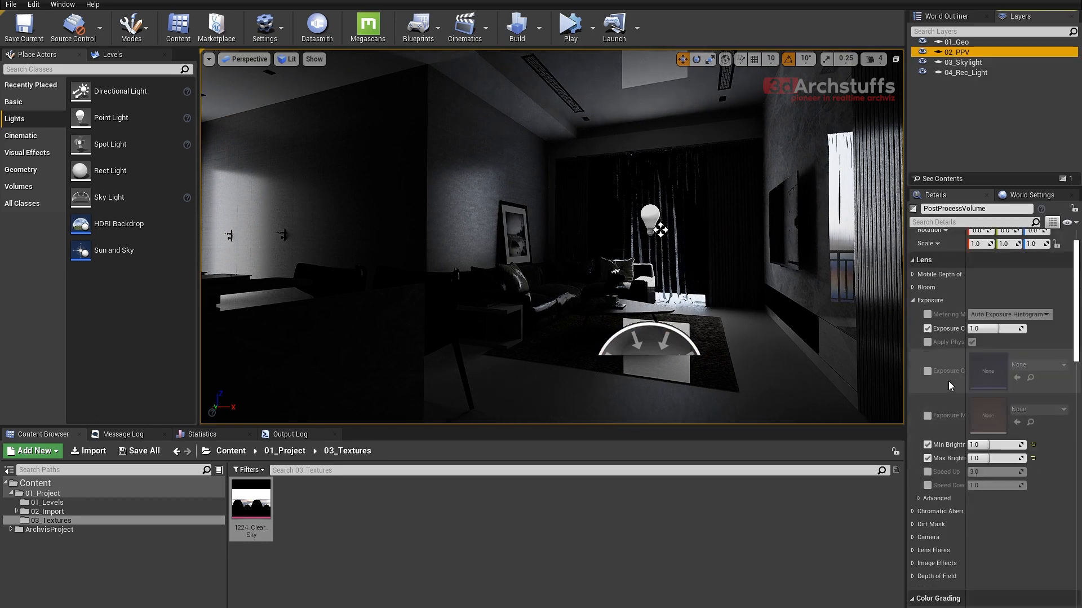
pyautogui.scroll(-2, 949, 381)
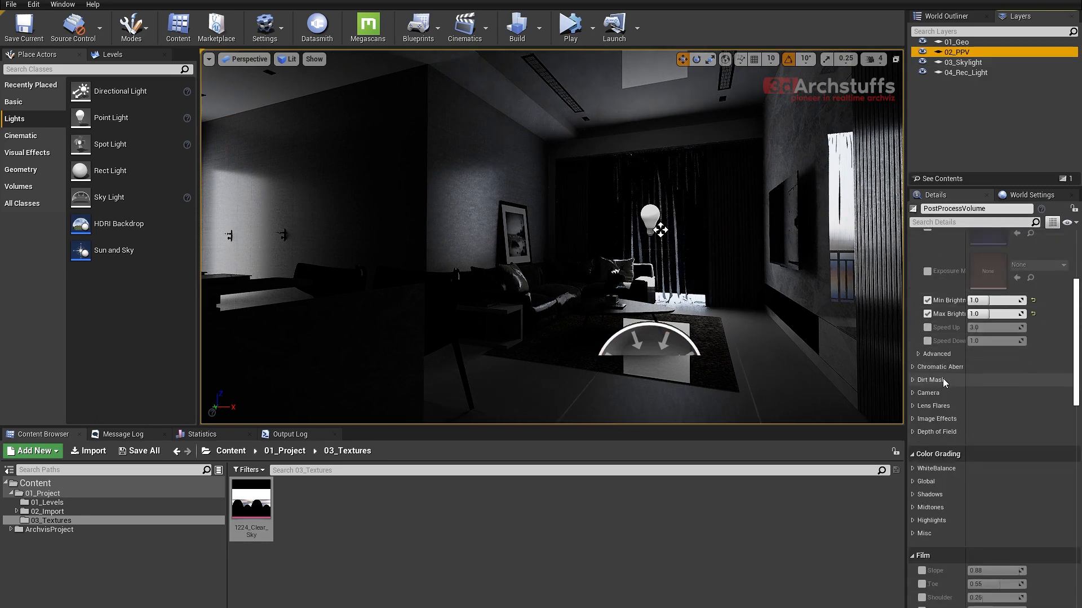
pyautogui.click(918, 349)
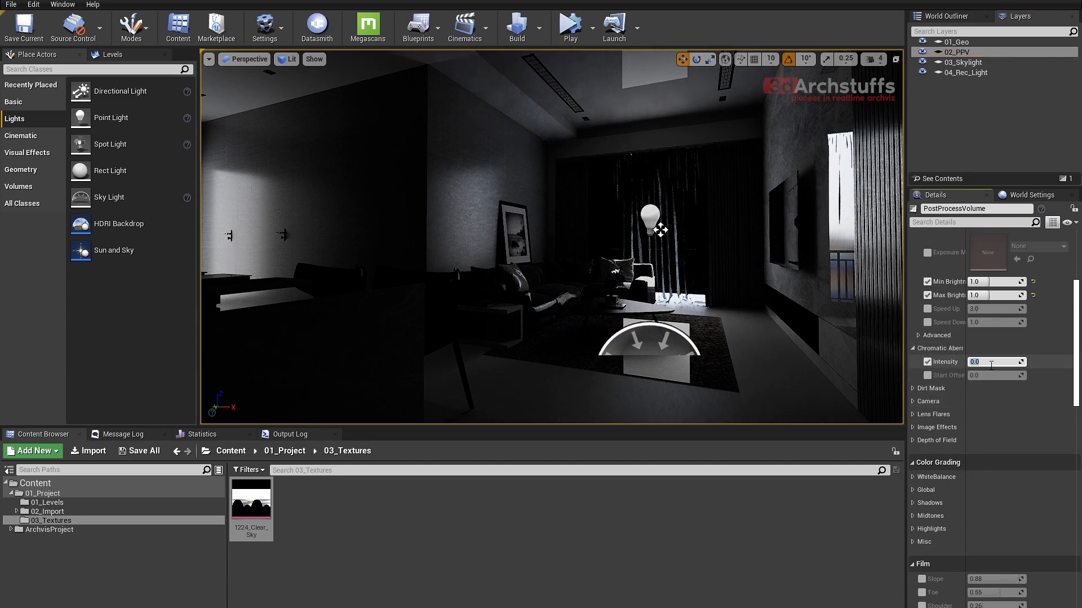
pyautogui.press('Return')
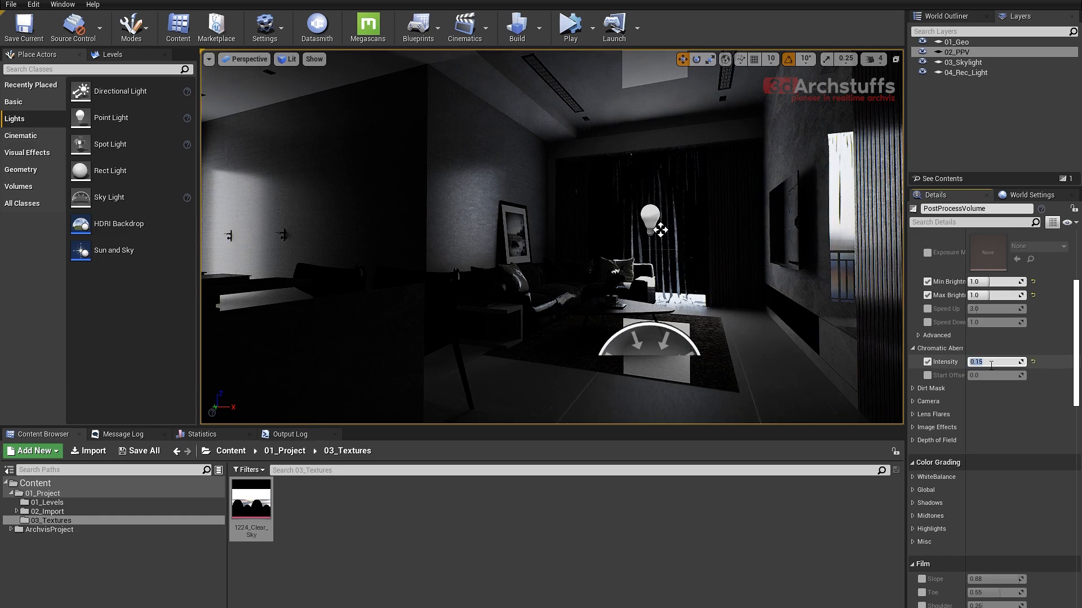
# - Enable the global color grading contrast of the post process volume and set it to 1.15
pyautogui.scroll(-5, 990, 386)
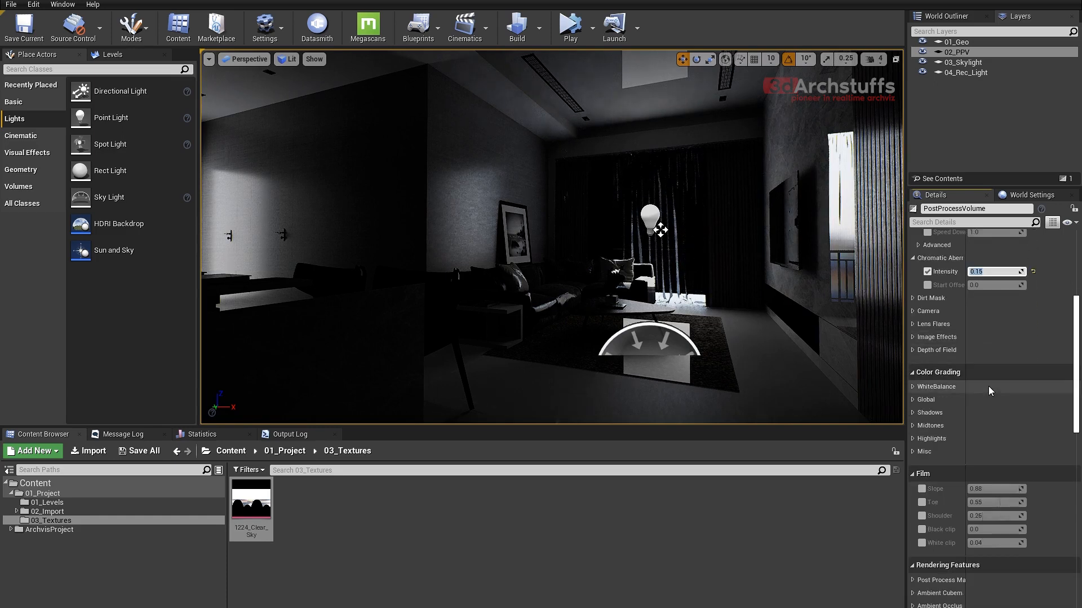
pyautogui.click(914, 399)
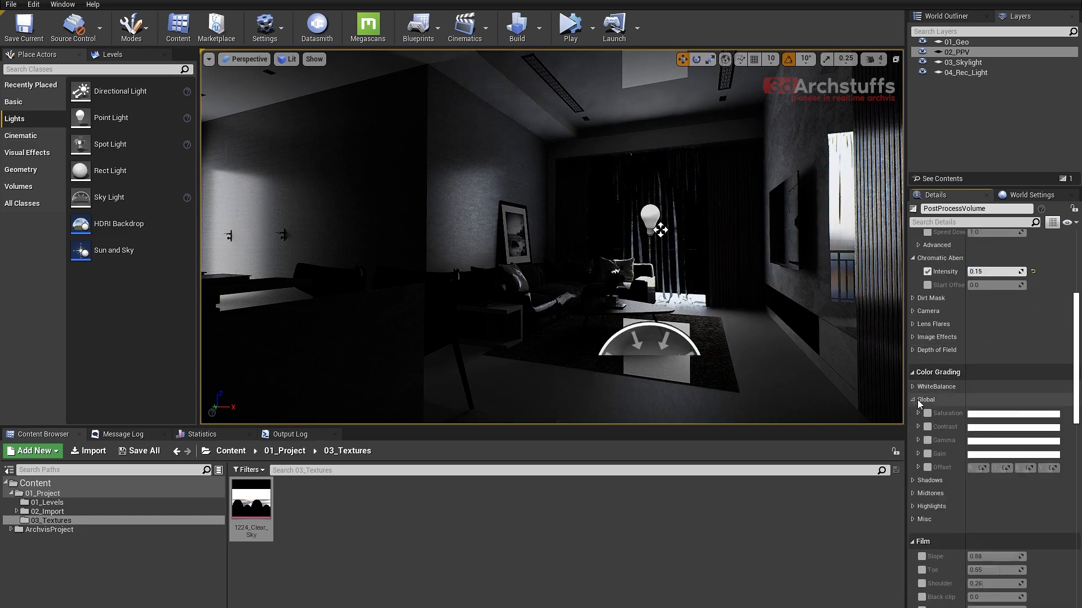
pyautogui.scroll(-4, 972, 368)
pyautogui.scroll(-1, 972, 367)
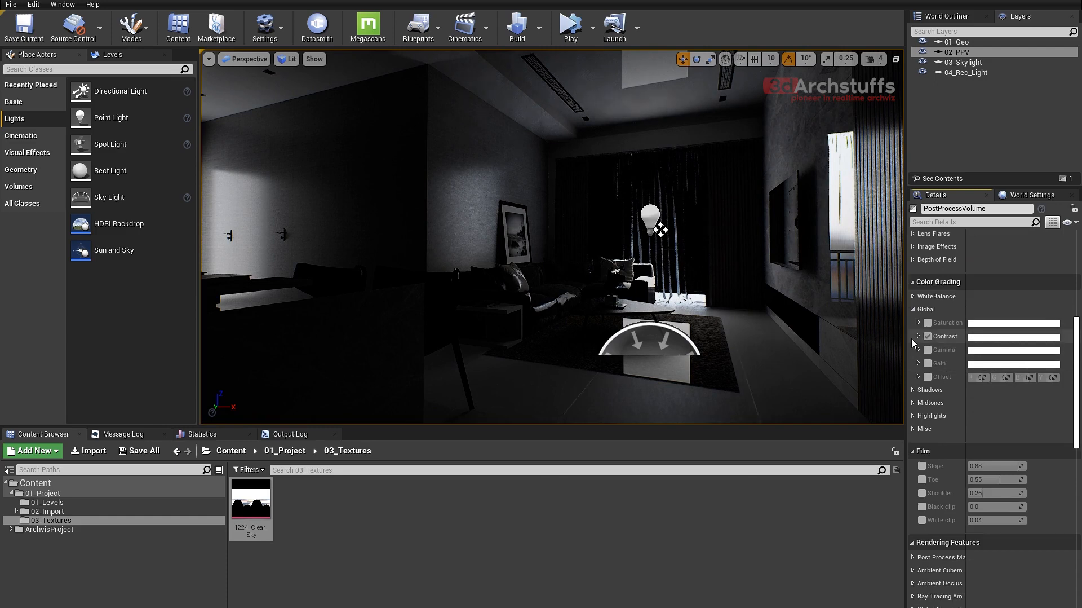
pyautogui.click(918, 337)
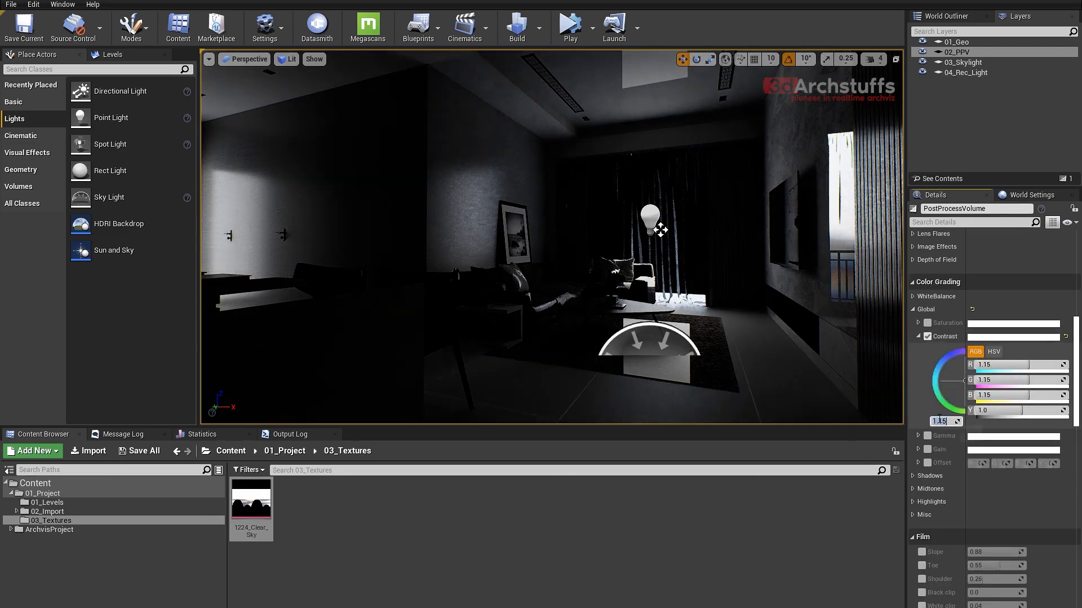
# - Enable the global color grading gamma of the post process volume and set it to 1.25
pyautogui.scroll(-3, 939, 417)
pyautogui.click(919, 381)
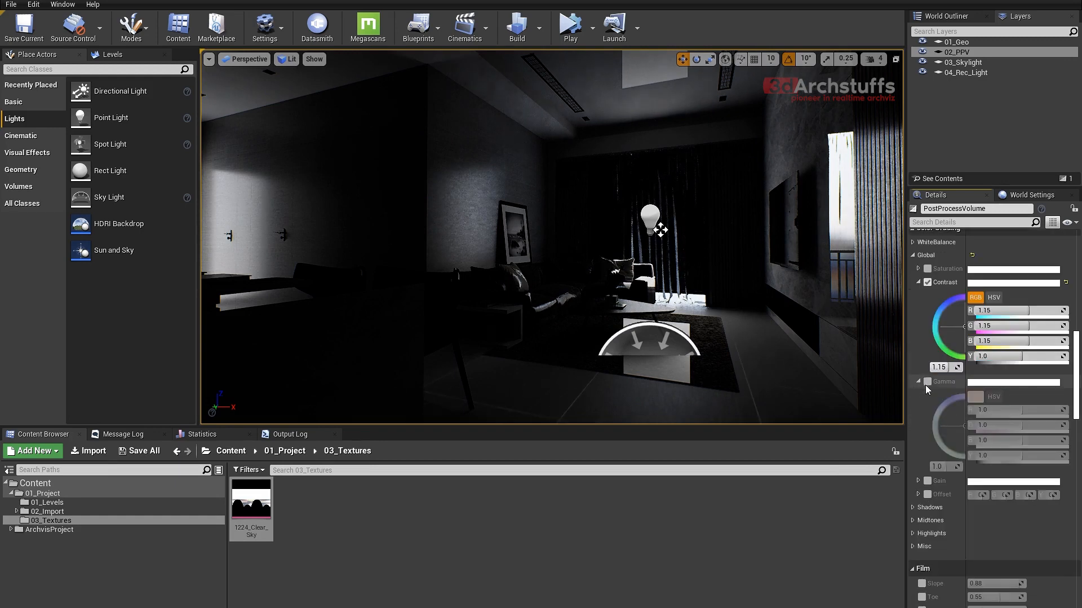
pyautogui.click(928, 382)
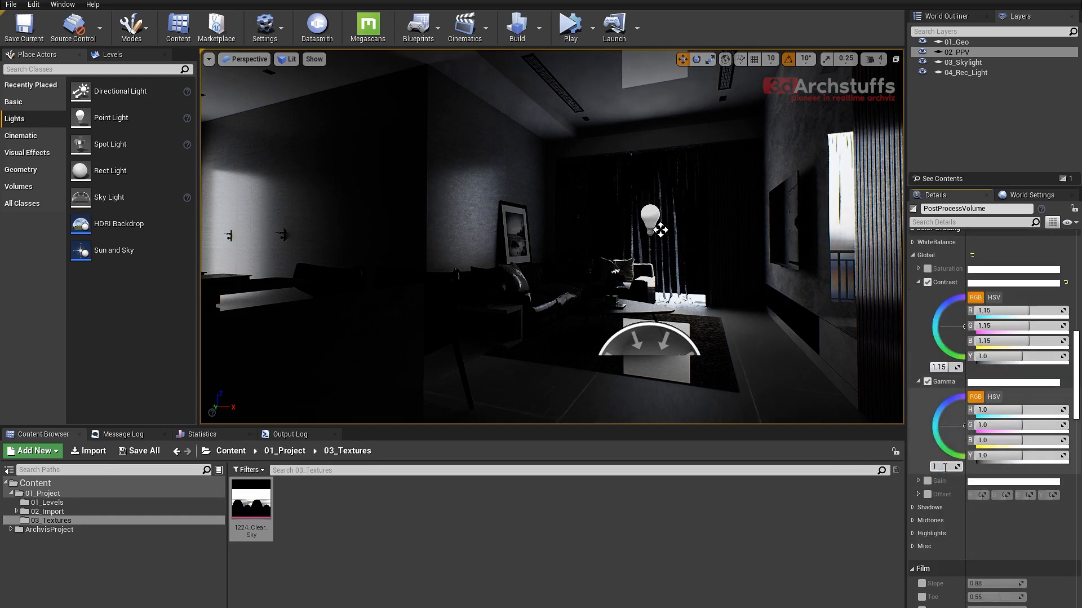
pyautogui.click(945, 467)
pyautogui.write('1.25')
pyautogui.press('Return')
# - Enable the global color grading gain of the post process volume and set it to 1.25
pyautogui.scroll(-3, 952, 446)
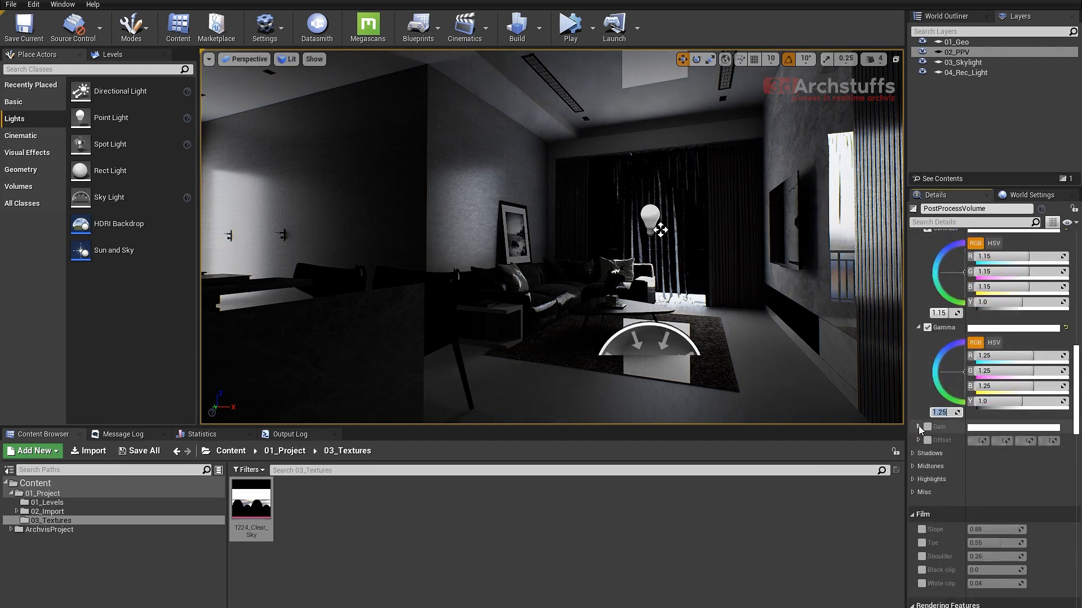
pyautogui.click(919, 427)
pyautogui.click(928, 426)
pyautogui.click(943, 511)
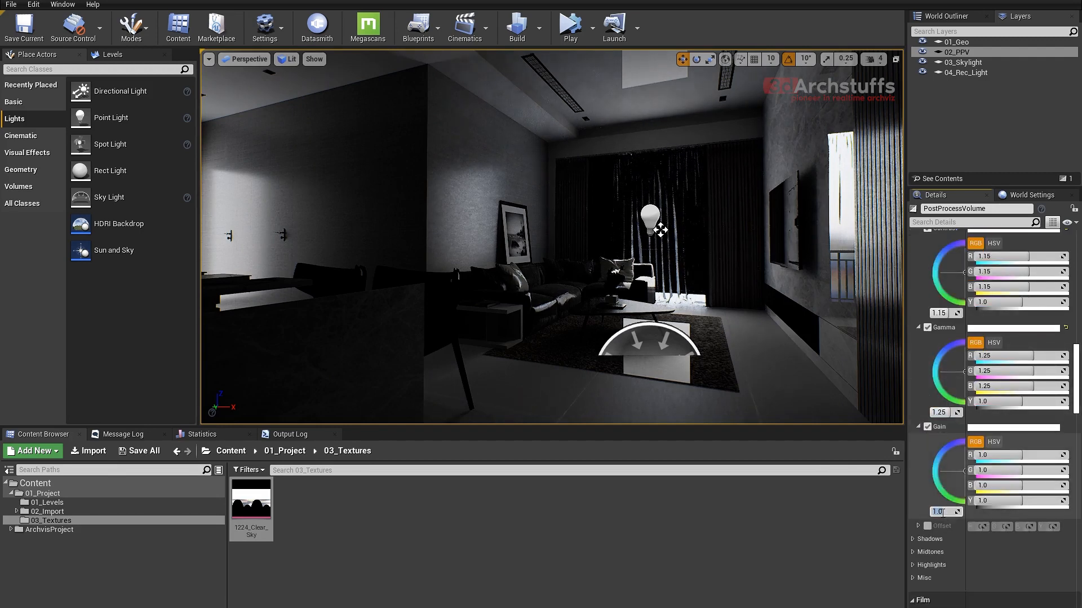
pyautogui.write('1.25')
pyautogui.press('Return')
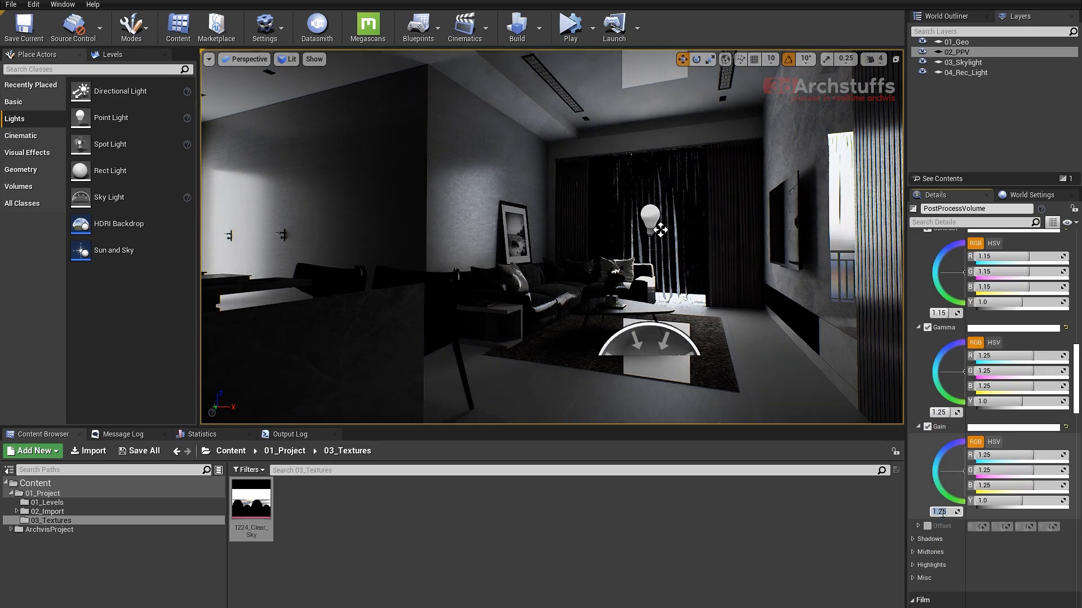
# - Reselect the post process volume from the 02_PPV layer and raise its exposure compensation to 1.5 and finally 2.0
pyautogui.moveTo(778, 305); pyautogui.dragTo(708, 302, button='right')
pyautogui.press('w')
pyautogui.press('Escape')
pyautogui.press('s')
pyautogui.doubleClick(989, 57)
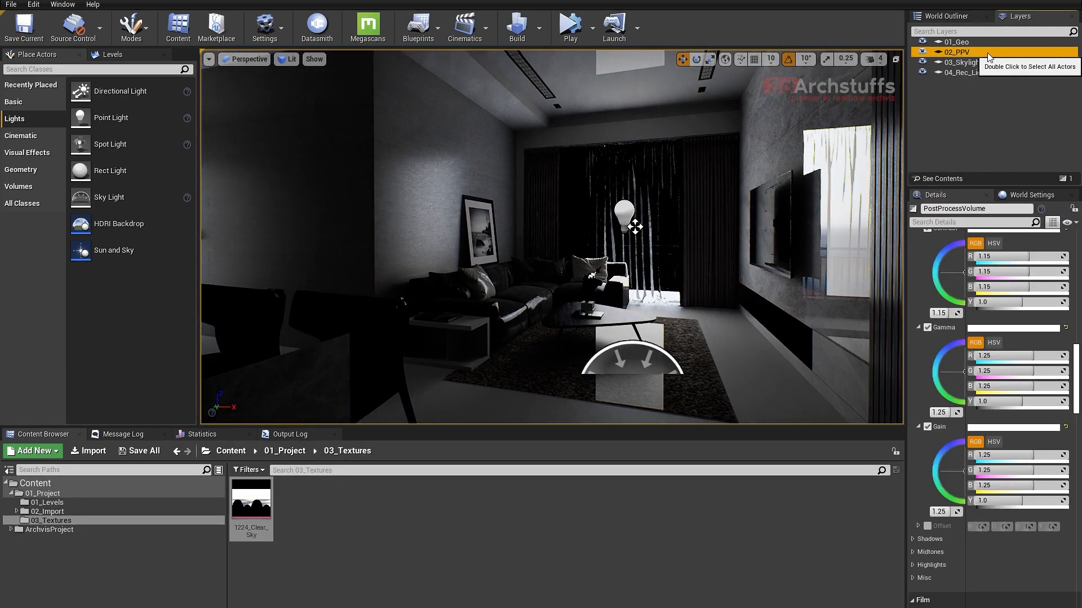
pyautogui.scroll(7, 966, 426)
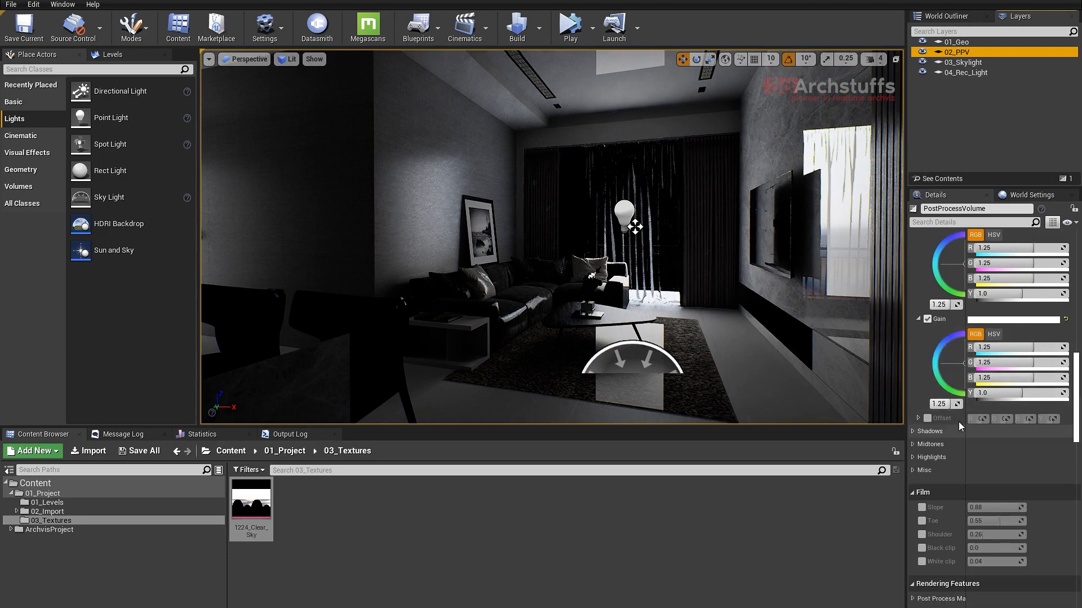
pyautogui.scroll(7, 971, 383)
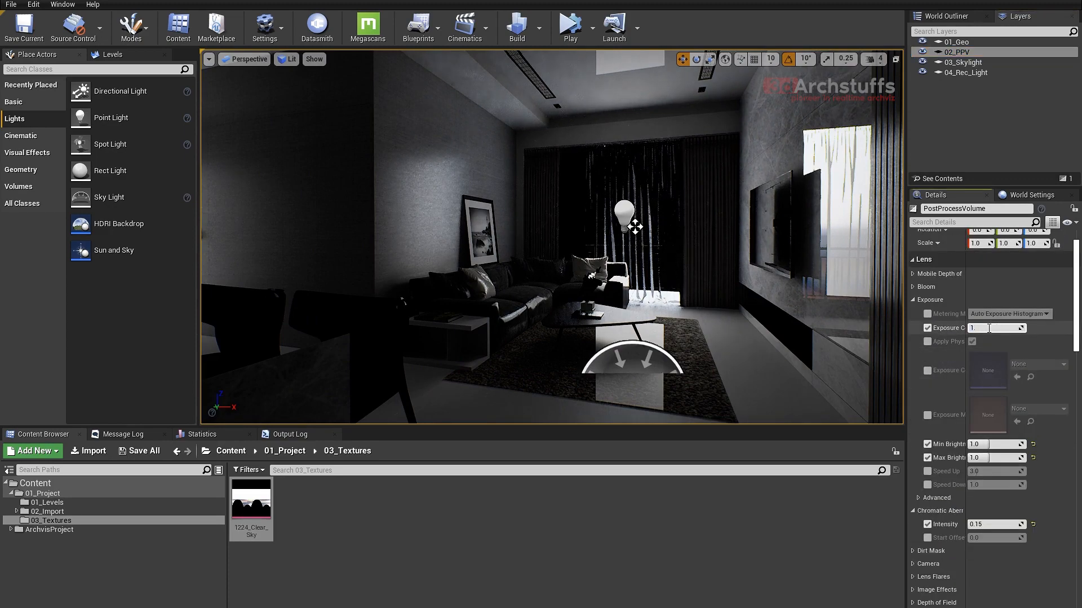
pyautogui.press('Return')
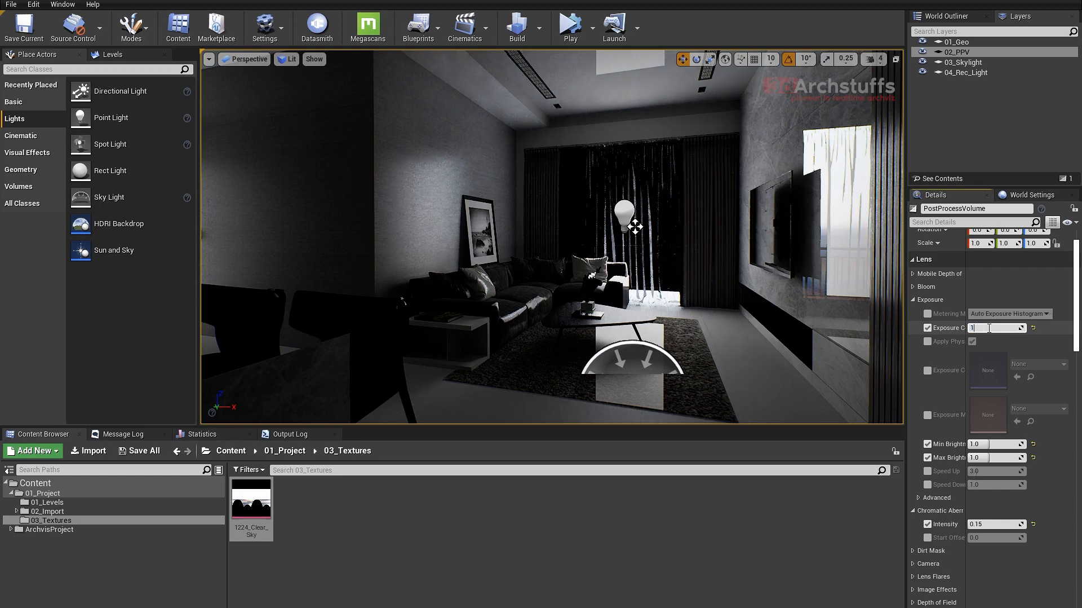
pyautogui.press('Return')
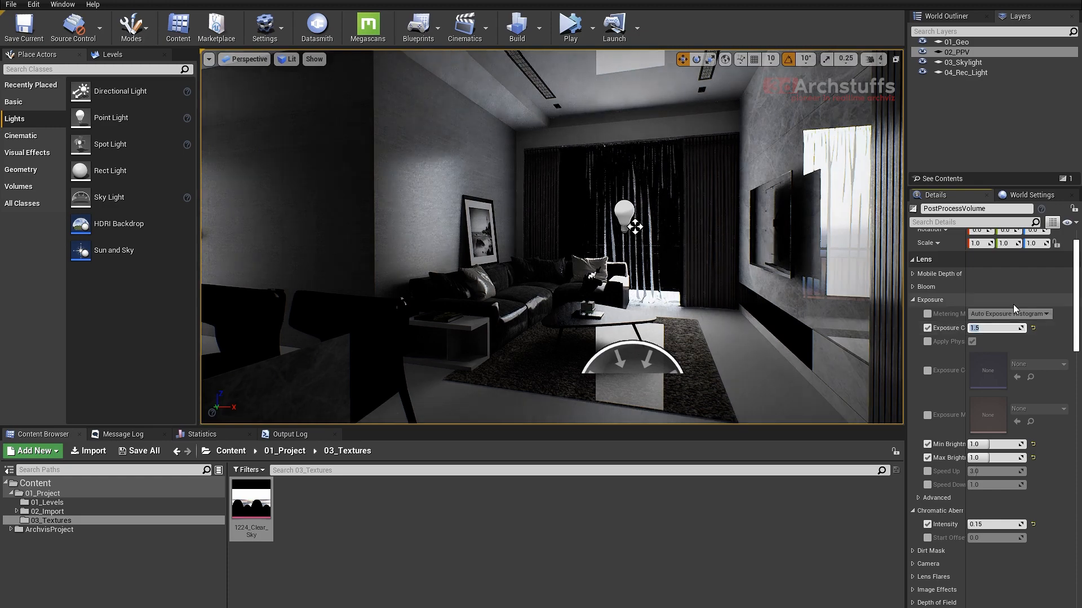
pyautogui.press('Return')
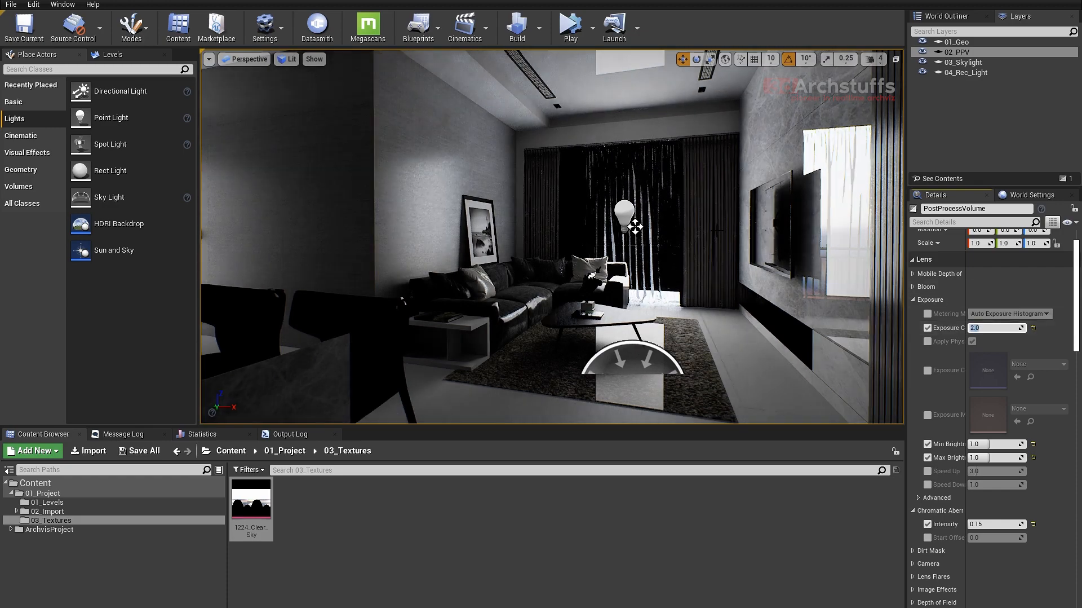
# - Select all rect lights from the 04_Rec_Light layer, enable Use Temperature and set their temperature to 7500
pyautogui.moveTo(717, 230); pyautogui.dragTo(710, 146)
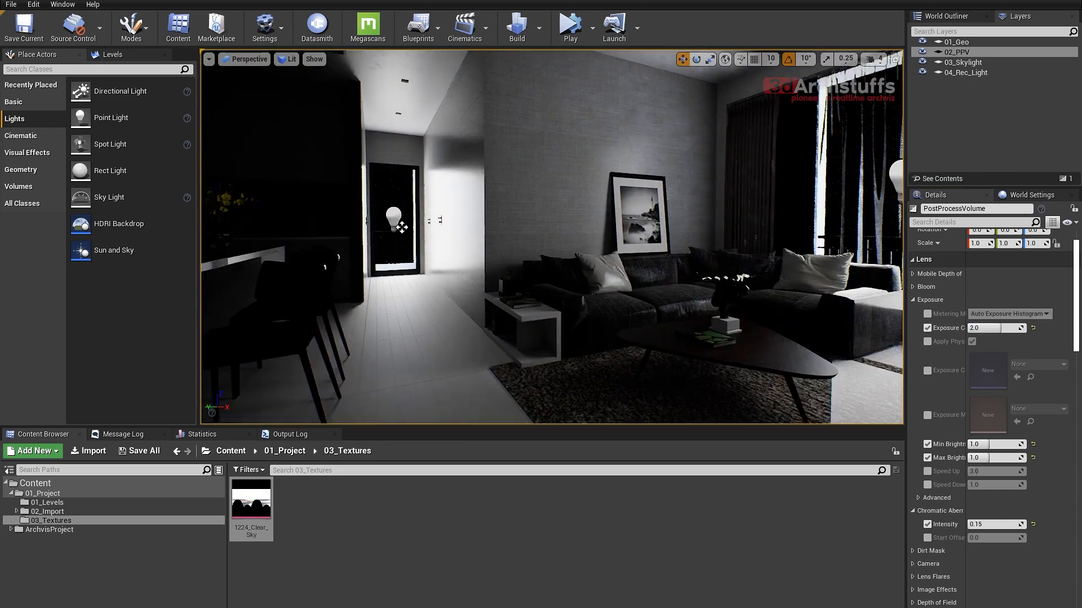
pyautogui.moveTo(648, 231); pyautogui.dragTo(553, 203, button='right')
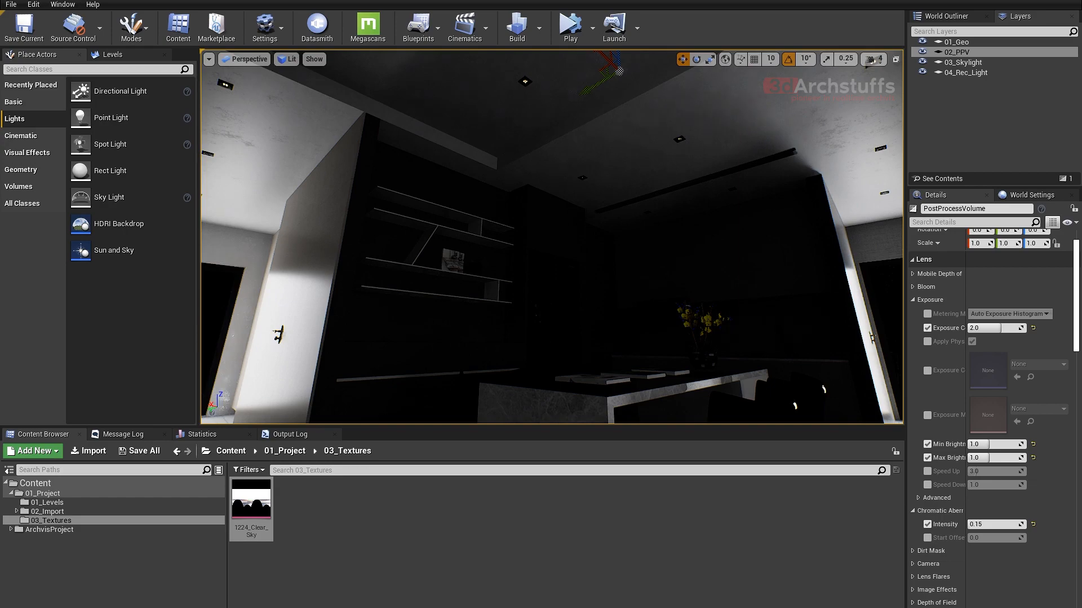
pyautogui.moveTo(451, 204)
pyautogui.mouseDown(button='right')
pyautogui.moveTo(364, 244)
pyautogui.moveTo(466, 215)
pyautogui.moveTo(389, 206)
pyautogui.moveTo(437, 217)
pyautogui.mouseUp(button='right')
pyautogui.press('s')
pyautogui.doubleClick(967, 73)
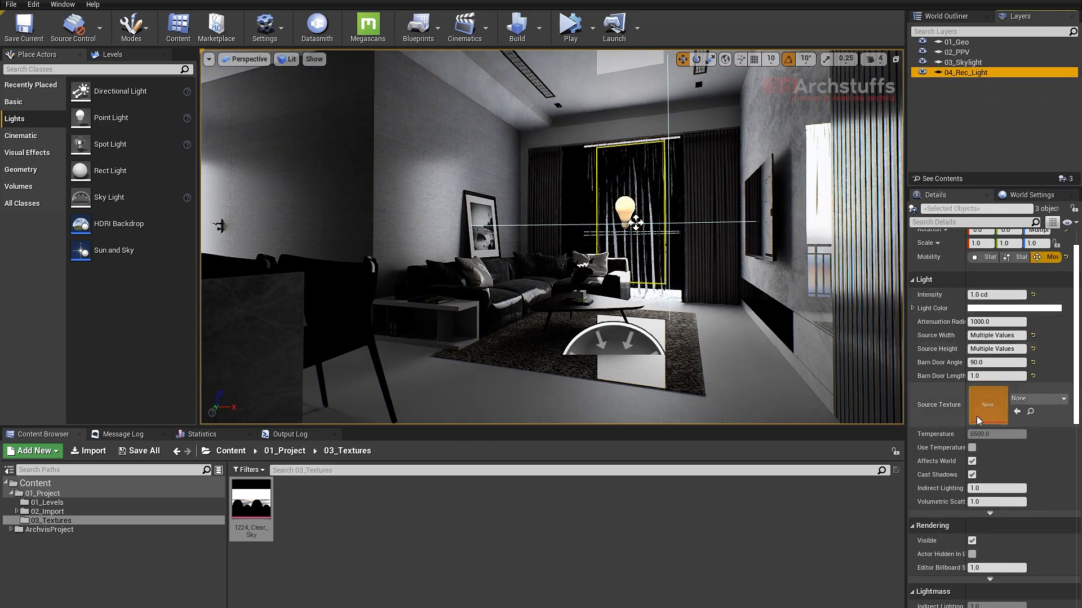
pyautogui.click(973, 447)
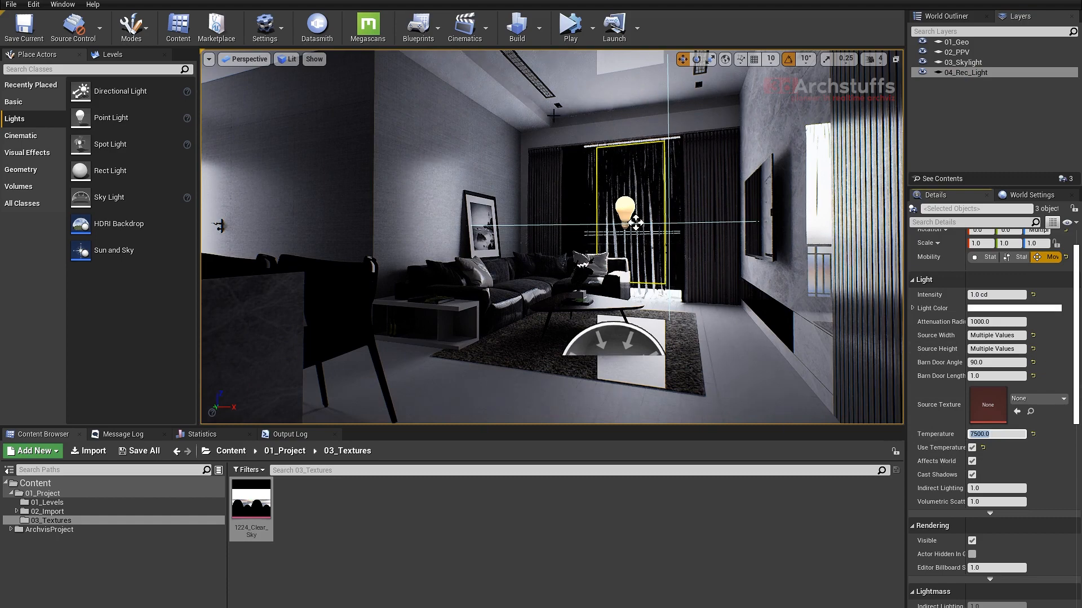
# - Inspect the room and balcony lighting, and try a temperature of 8500 on the selected rect lights
pyautogui.moveTo(668, 248); pyautogui.dragTo(689, 272)
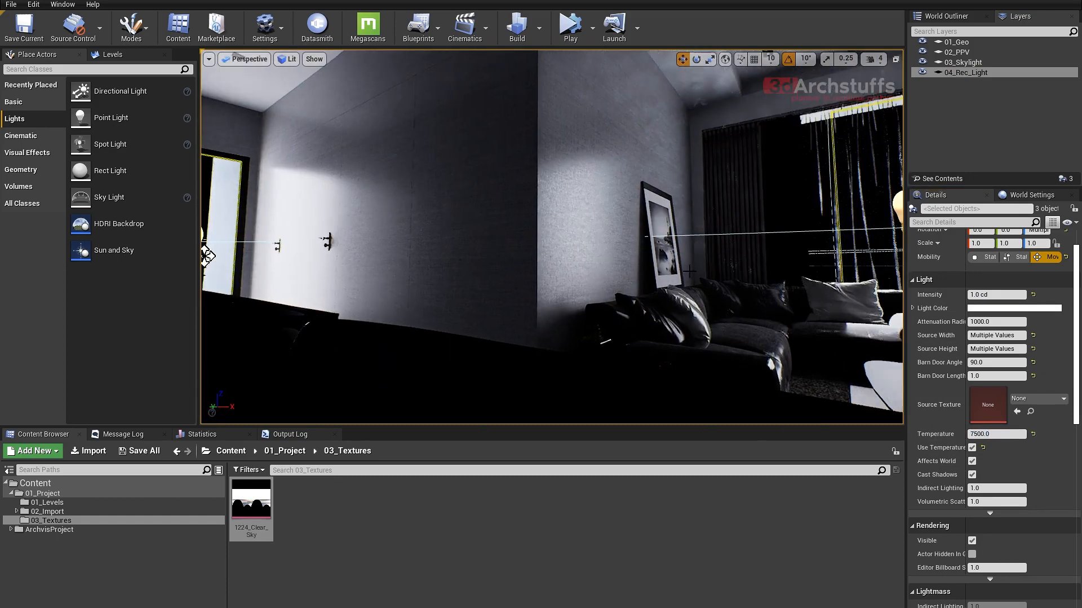
pyautogui.moveTo(669, 248); pyautogui.dragTo(597, 304, button='right')
pyautogui.moveTo(537, 97); pyautogui.dragTo(536, 56)
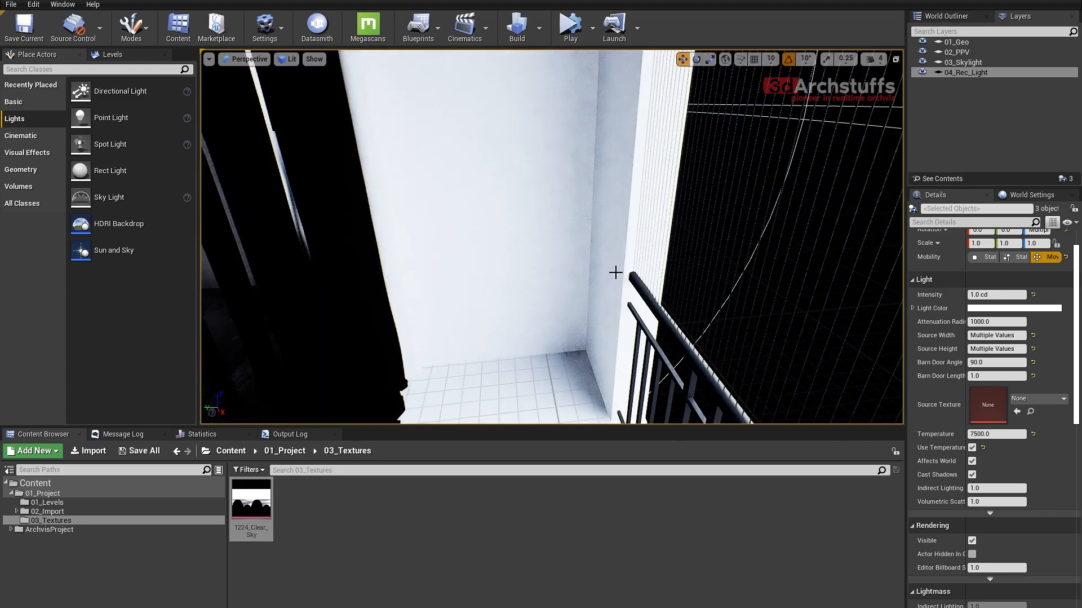
pyautogui.moveTo(617, 273); pyautogui.dragTo(775, 216, button='right')
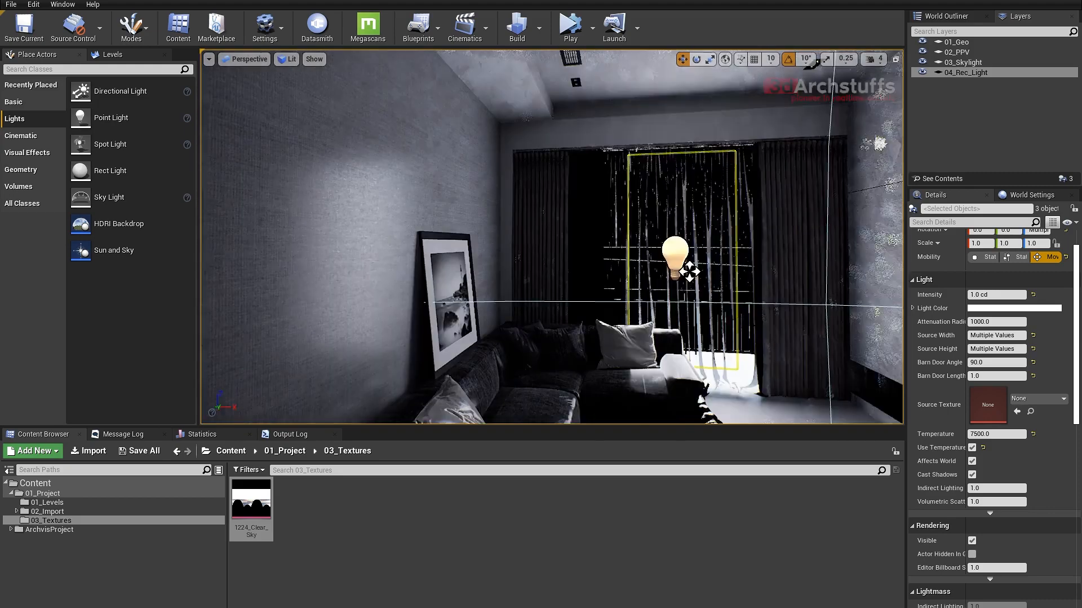
pyautogui.moveTo(690, 271); pyautogui.dragTo(650, 277, button='right')
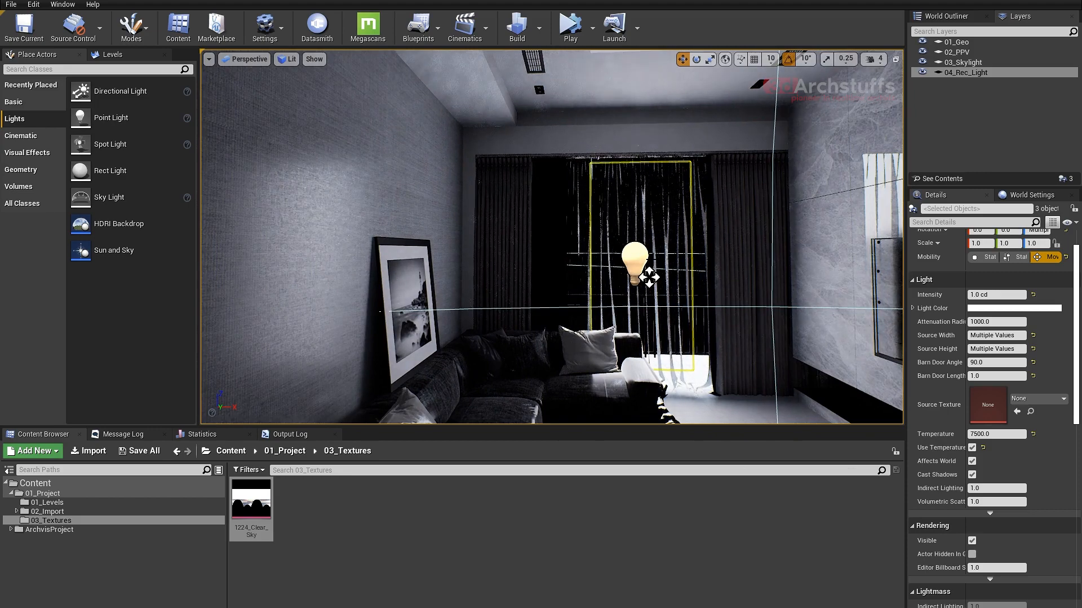
pyautogui.moveTo(650, 276); pyautogui.dragTo(531, 214, button='right')
pyautogui.press('s')
pyautogui.press('d')
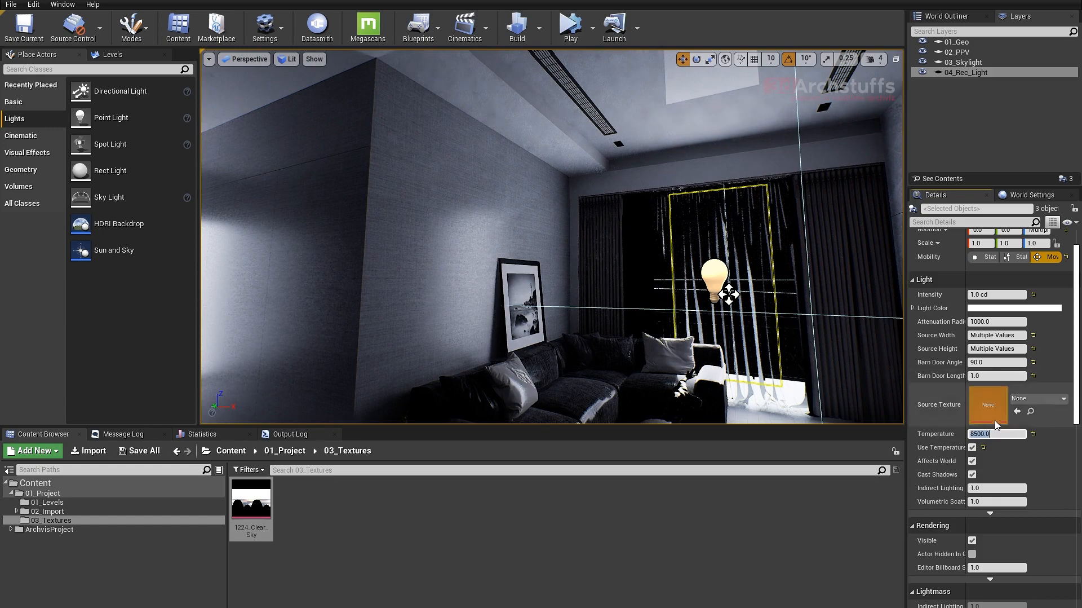
pyautogui.click(984, 435)
pyautogui.moveTo(985, 436); pyautogui.dragTo(960, 435)
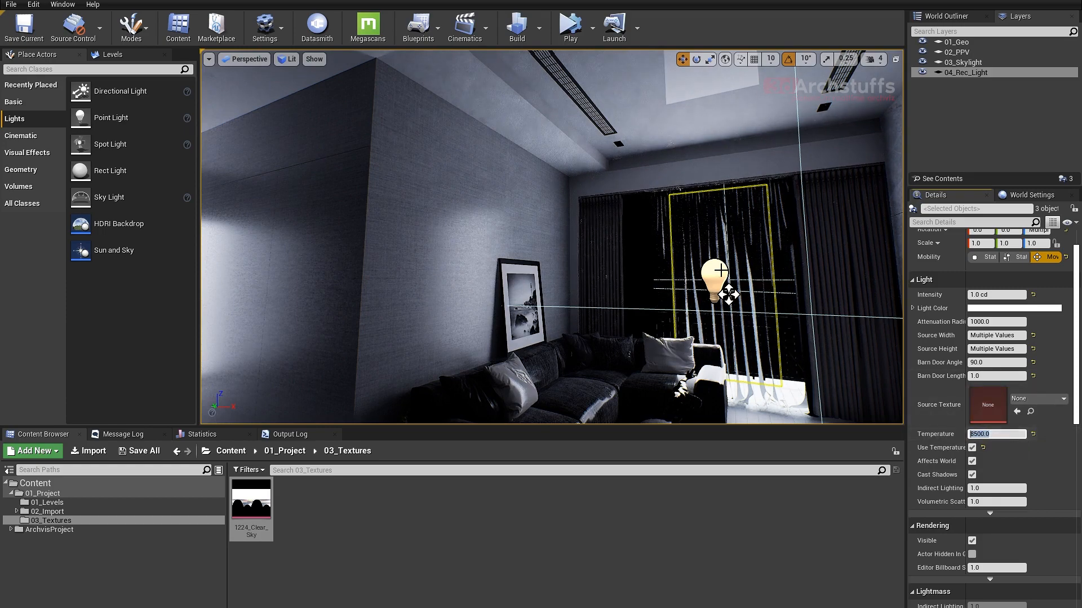
# - Examine the rect lights' colour tone at the balcony, the curtained window and the living room walls
pyautogui.moveTo(655, 248); pyautogui.dragTo(524, 267, button='right')
pyautogui.scroll(10, 664, 259)
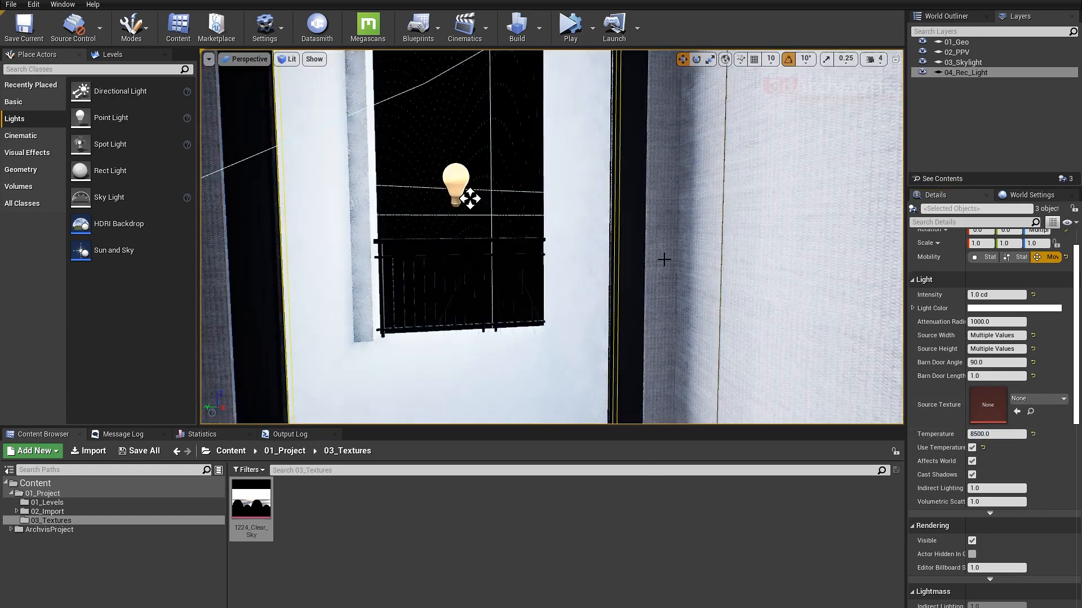
pyautogui.moveTo(724, 264); pyautogui.dragTo(701, 262, button='right')
pyautogui.moveTo(687, 123); pyautogui.dragTo(741, 31, button='right')
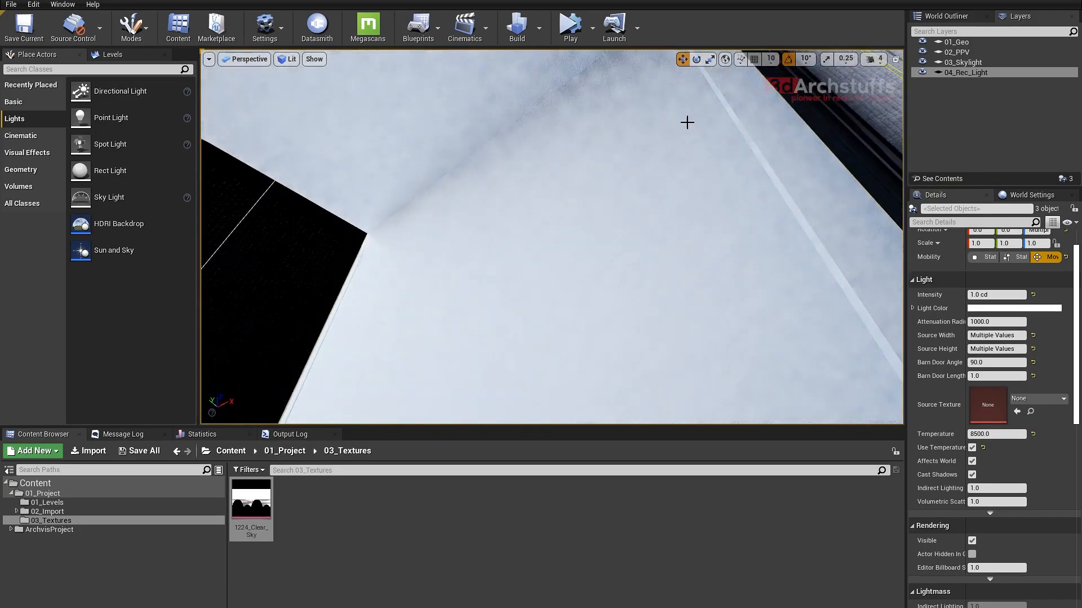
pyautogui.scroll(-5, 621, 204)
pyautogui.scroll(5, 622, 205)
pyautogui.moveTo(611, 221); pyautogui.dragTo(555, 315, button='right')
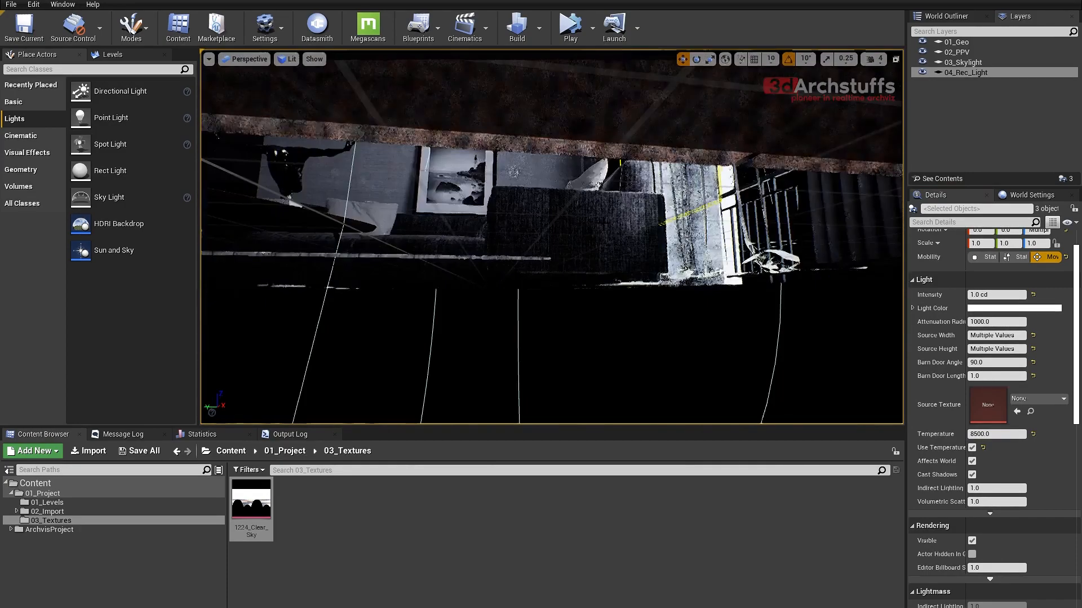
pyautogui.moveTo(778, 226); pyautogui.dragTo(784, 155, button='middle')
pyautogui.moveTo(595, 224); pyautogui.dragTo(637, 212, button='right')
pyautogui.scroll(-6, 594, 224)
pyautogui.scroll(5, 594, 225)
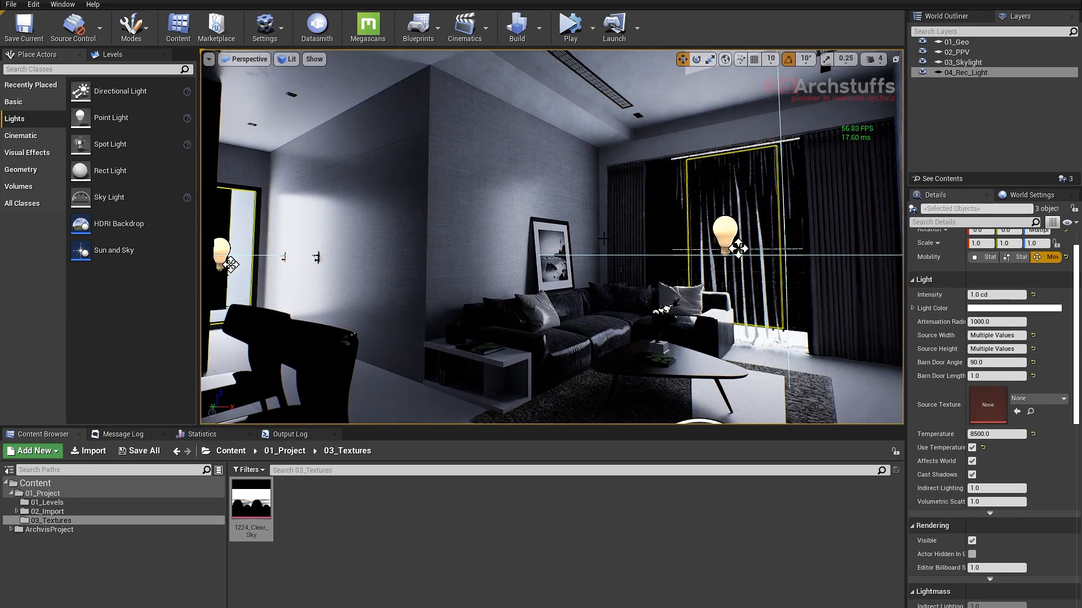
# - Set the rect lights' temperature to 7500 and clear the selection at the dining area
pyautogui.click(995, 434)
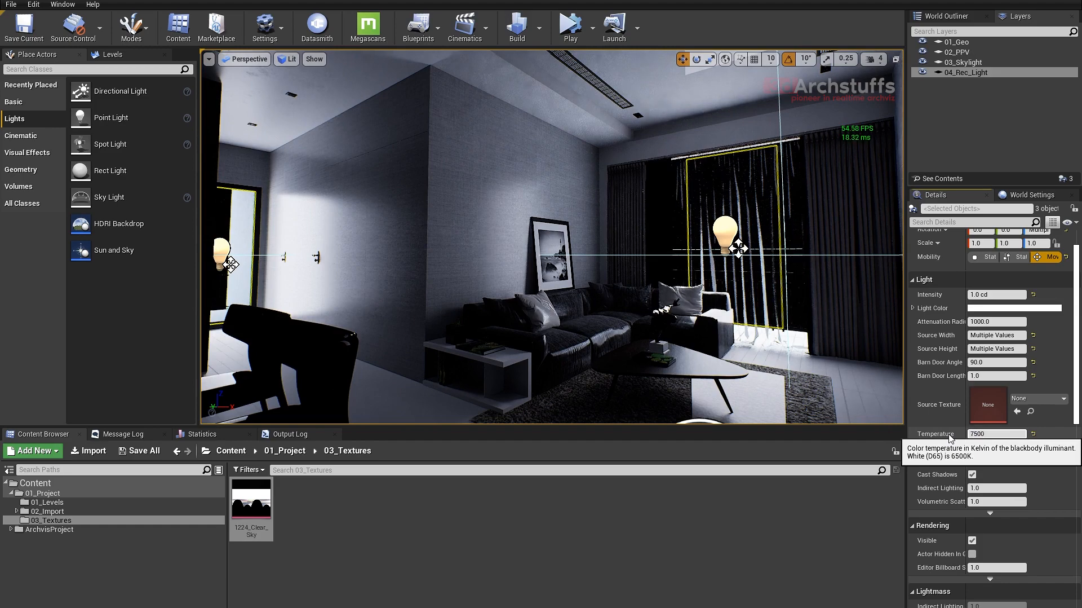
pyautogui.moveTo(680, 207); pyautogui.dragTo(621, 243, button='right')
pyautogui.press('Escape')
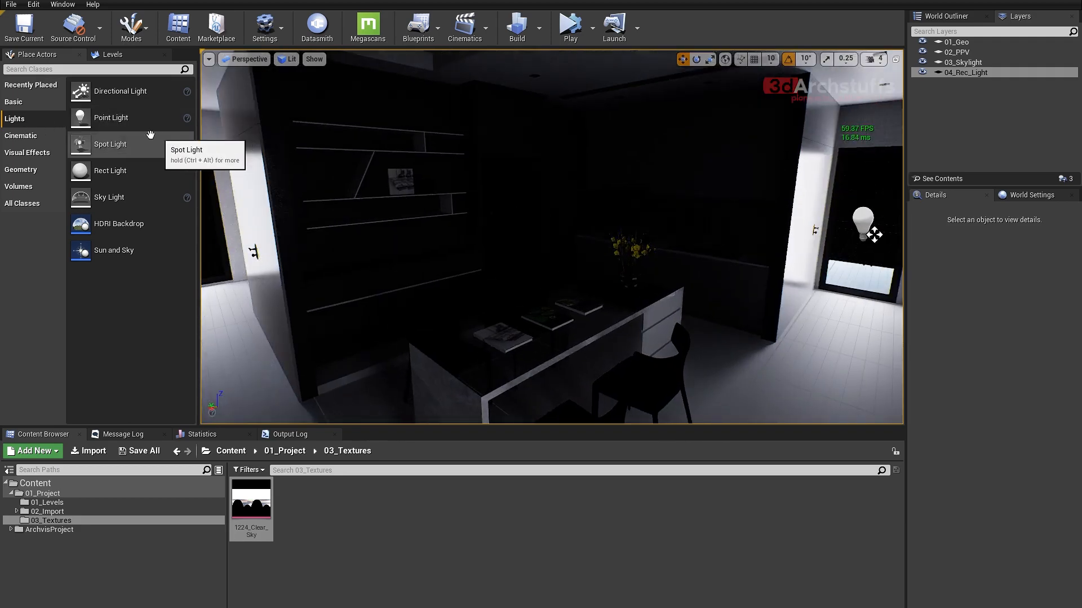
# - Place a spot light with Movable mobility above the dining table and raise it toward the ceiling
pyautogui.click(100, 147)
pyautogui.moveTo(99, 146); pyautogui.dragTo(507, 332)
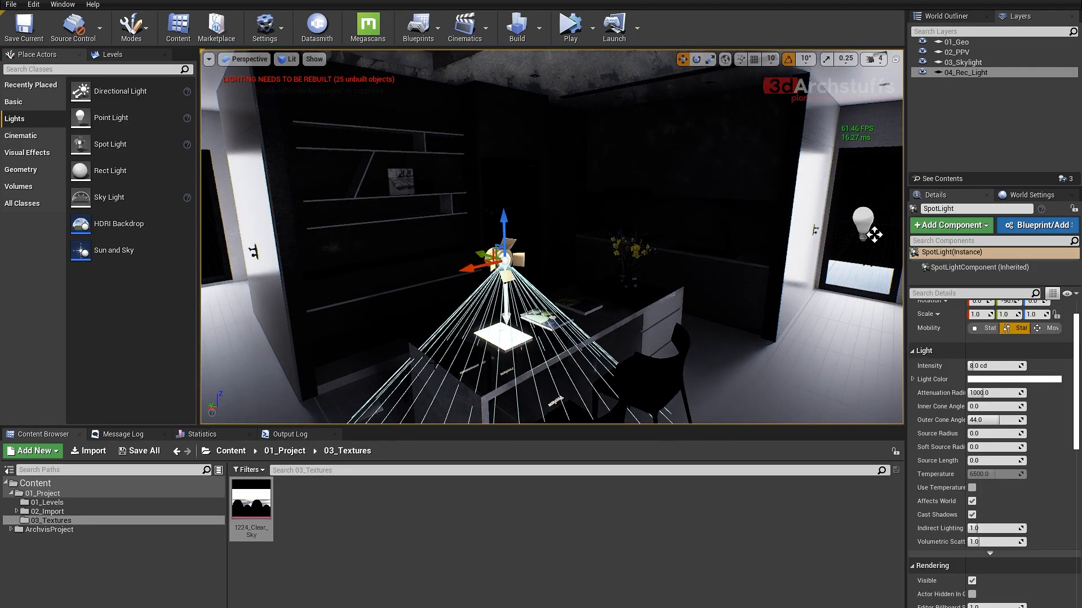
pyautogui.moveTo(506, 333); pyautogui.dragTo(523, 315, button='right')
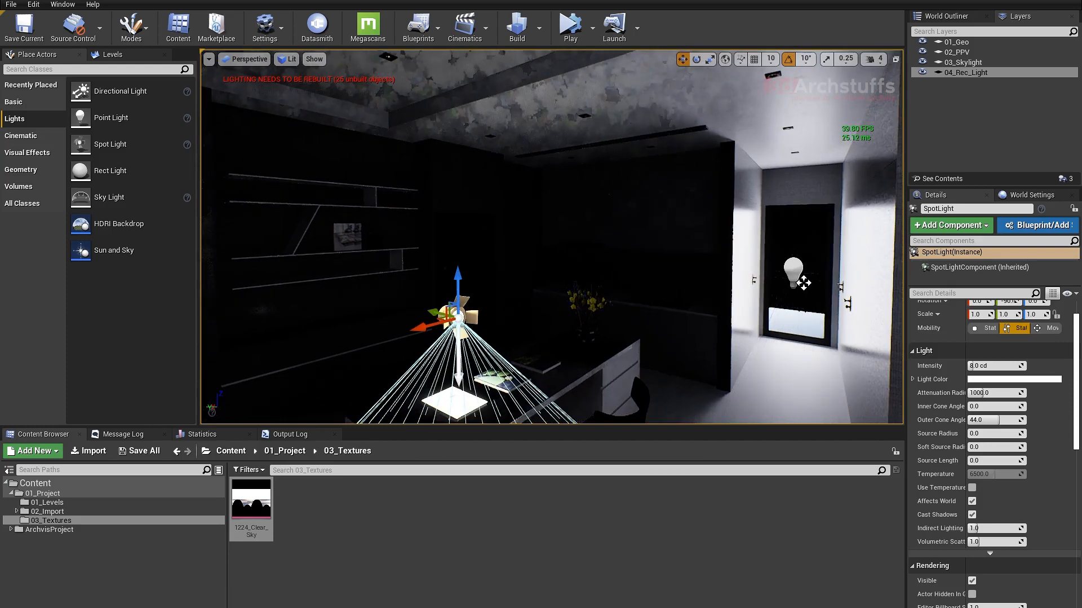
pyautogui.click(1052, 329)
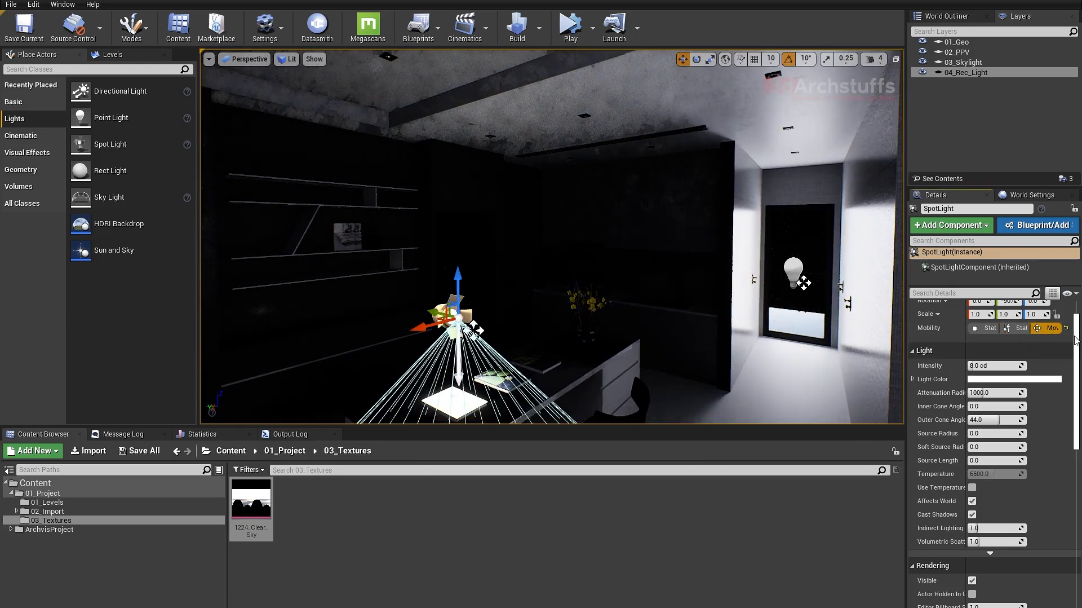
pyautogui.moveTo(457, 287); pyautogui.dragTo(458, 99)
pyautogui.moveTo(458, 99); pyautogui.dragTo(391, 53, button='right')
# - Isolate all the ceiling downlight fixtures together with the spot light and switch the viewport to the top view
pyautogui.keyDown('ctrl'); pyautogui.click(731, 118); pyautogui.keyUp('ctrl')
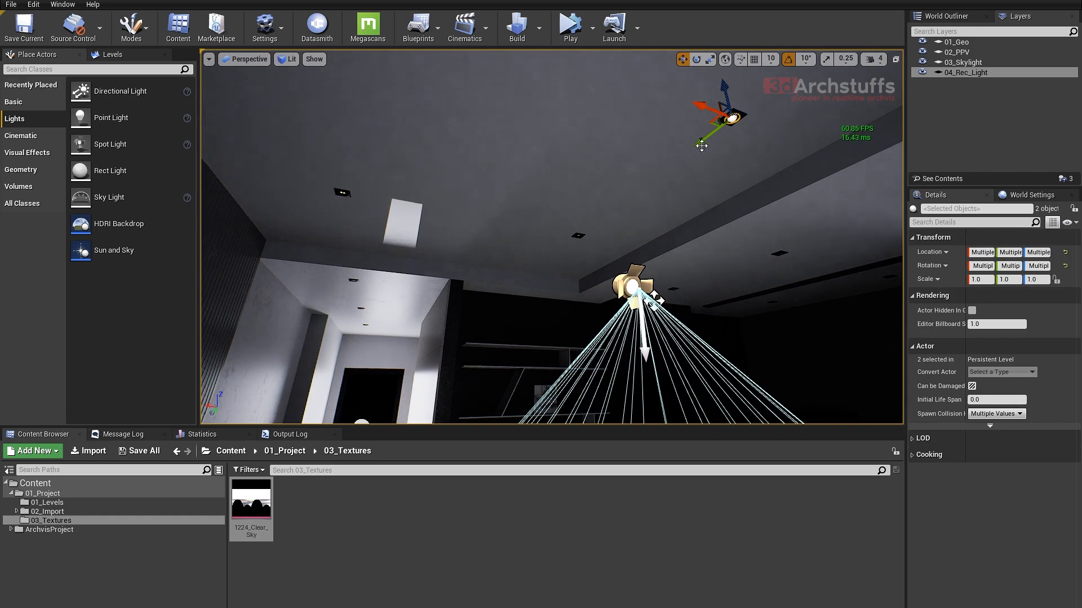
pyautogui.hotkey('shift', 'e')
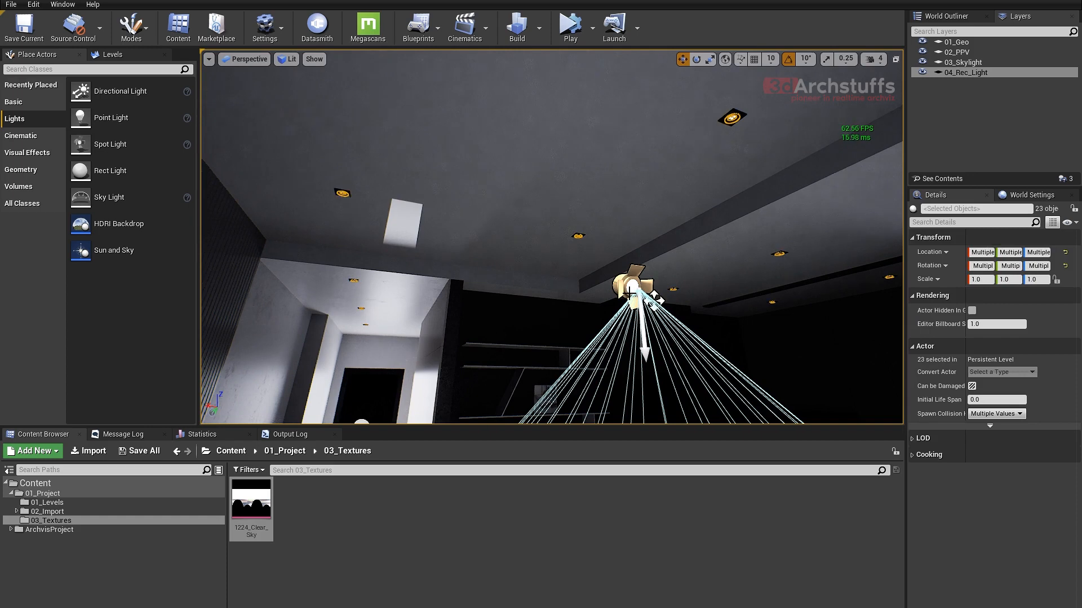
pyautogui.hotkey('shift', 'h')
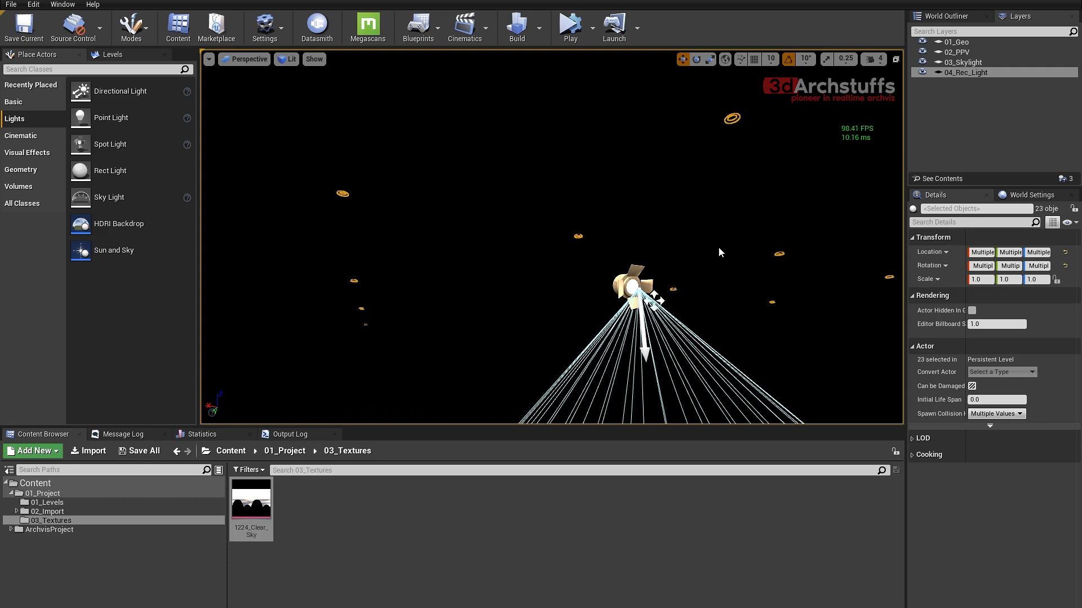
pyautogui.hotkey('alt', 'j')
pyautogui.click(662, 268)
pyautogui.scroll(-10, 586, 274)
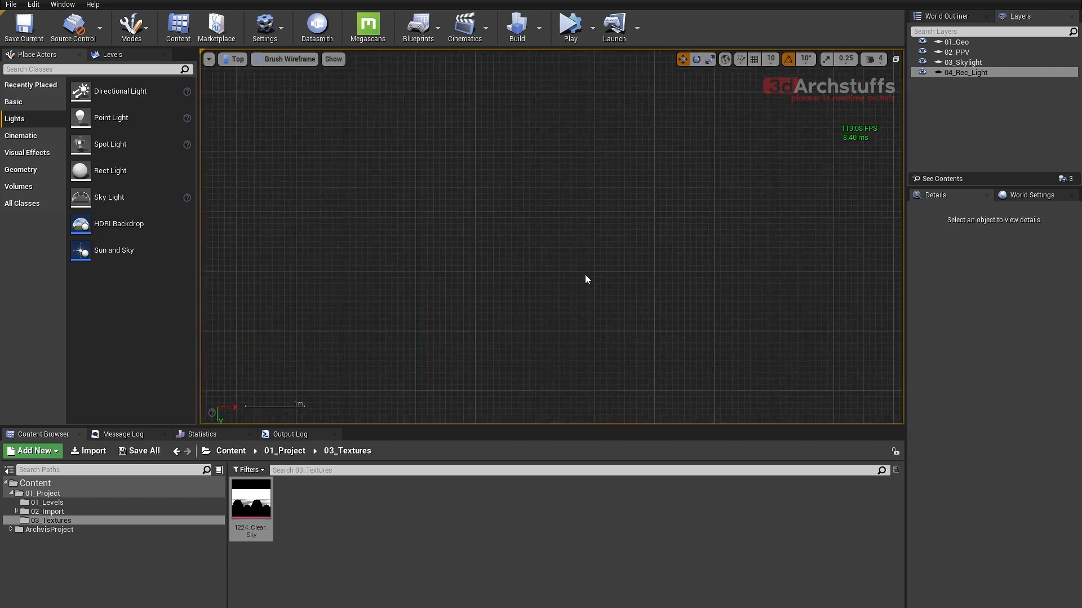
pyautogui.scroll(8, 578, 271)
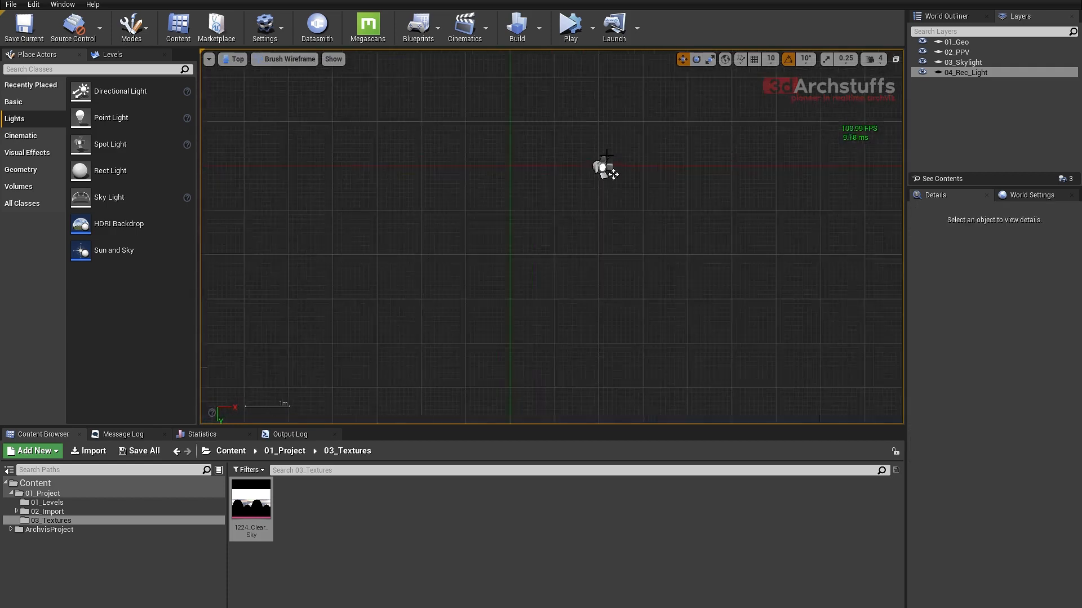
# - Add the spot light to a new layer named 05_Spot_Lights
pyautogui.scroll(3, 587, 152)
pyautogui.click(588, 263)
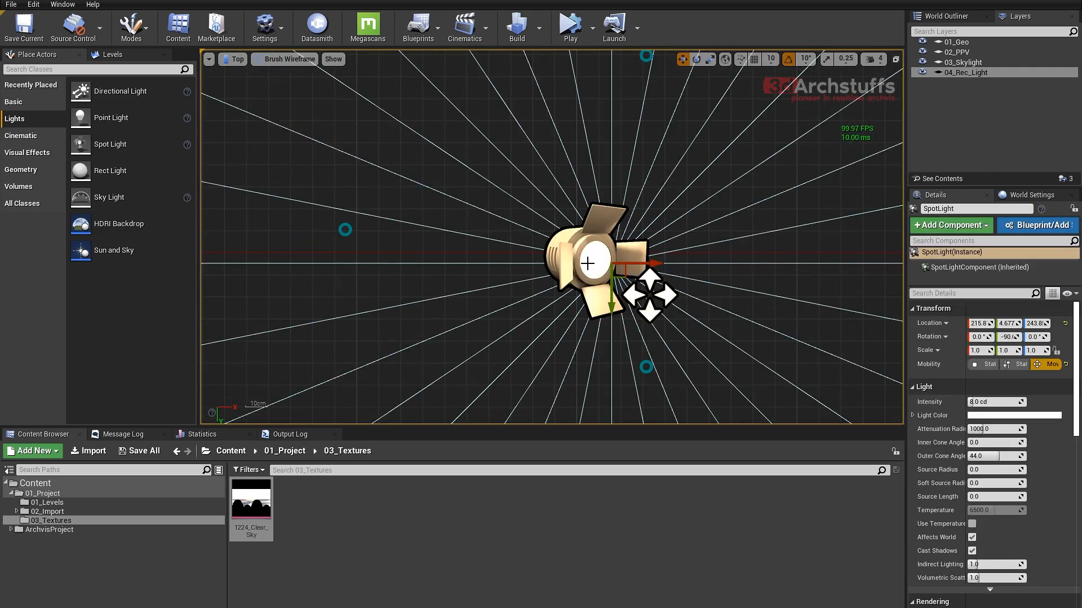
pyautogui.rightClick(948, 105)
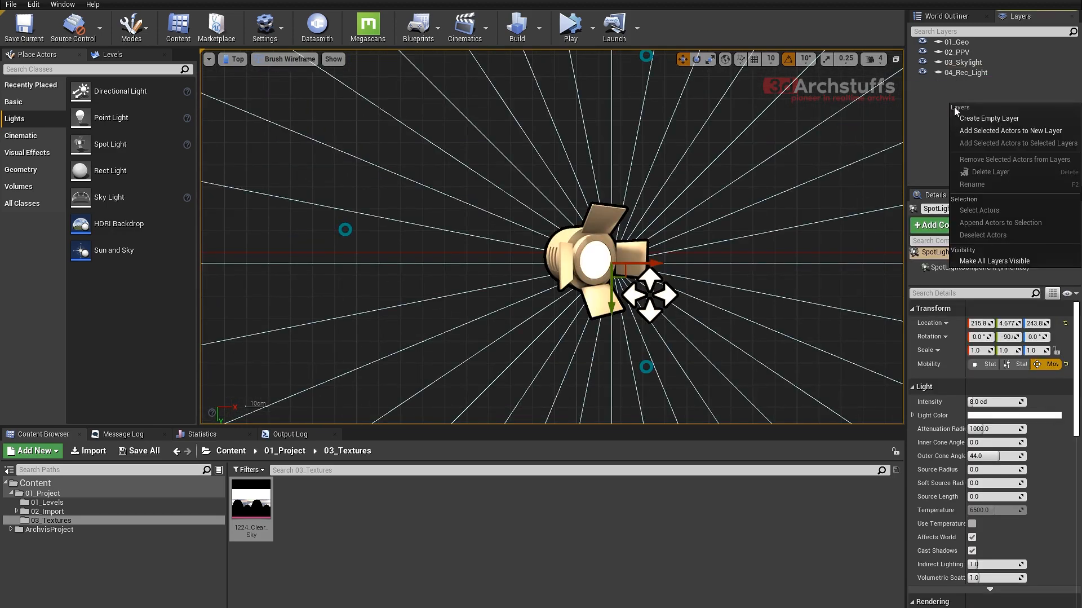
pyautogui.click(975, 127)
pyautogui.write('0')
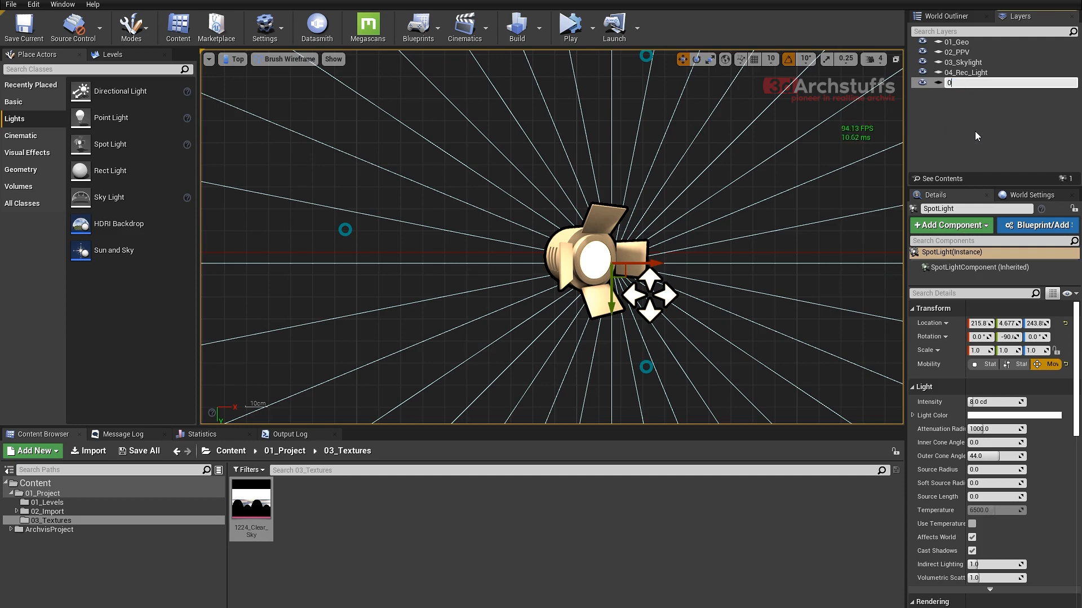
pyautogui.write('5_Spot_Lights')
pyautogui.press('Return')
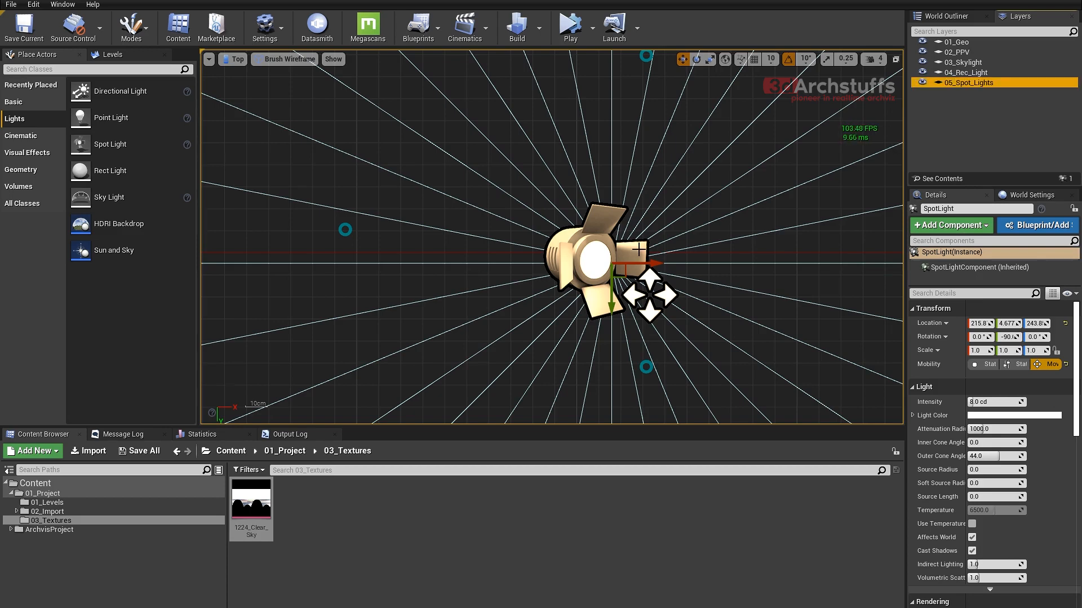
# - In the top view, move the spot light onto the nearer rectangular downlight at the far end, about X 203, Y -454
pyautogui.scroll(-4, 637, 251)
pyautogui.scroll(-1, 642, 270)
pyautogui.moveTo(671, 194); pyautogui.dragTo(670, 312, button='right')
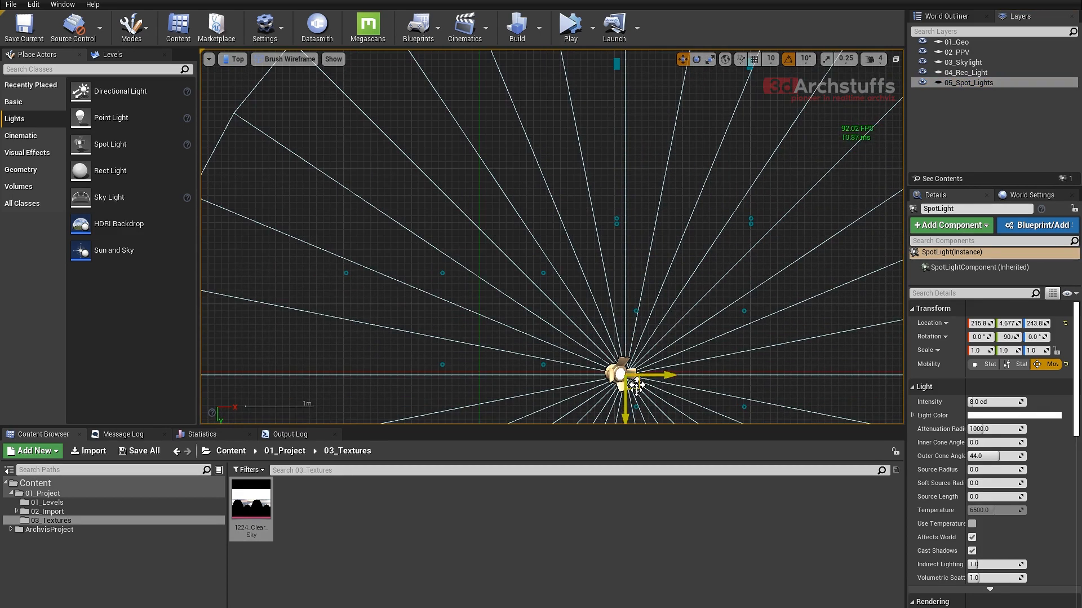
pyautogui.moveTo(636, 385); pyautogui.dragTo(629, 63)
pyautogui.moveTo(620, 62); pyautogui.dragTo(620, 221, button='right')
pyautogui.scroll(5, 620, 221)
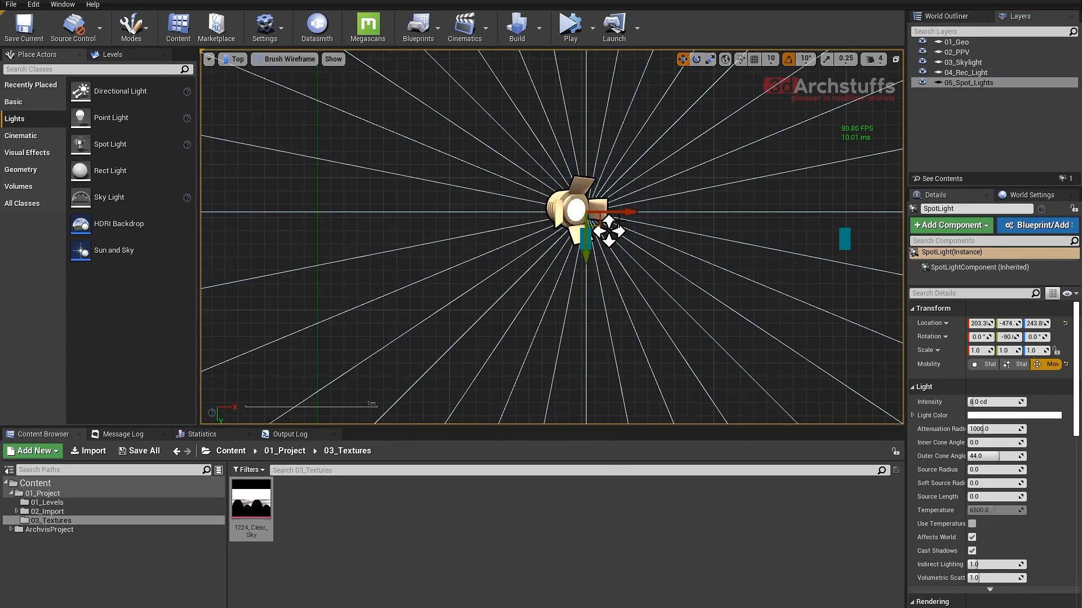
pyautogui.moveTo(558, 204); pyautogui.dragTo(558, 281)
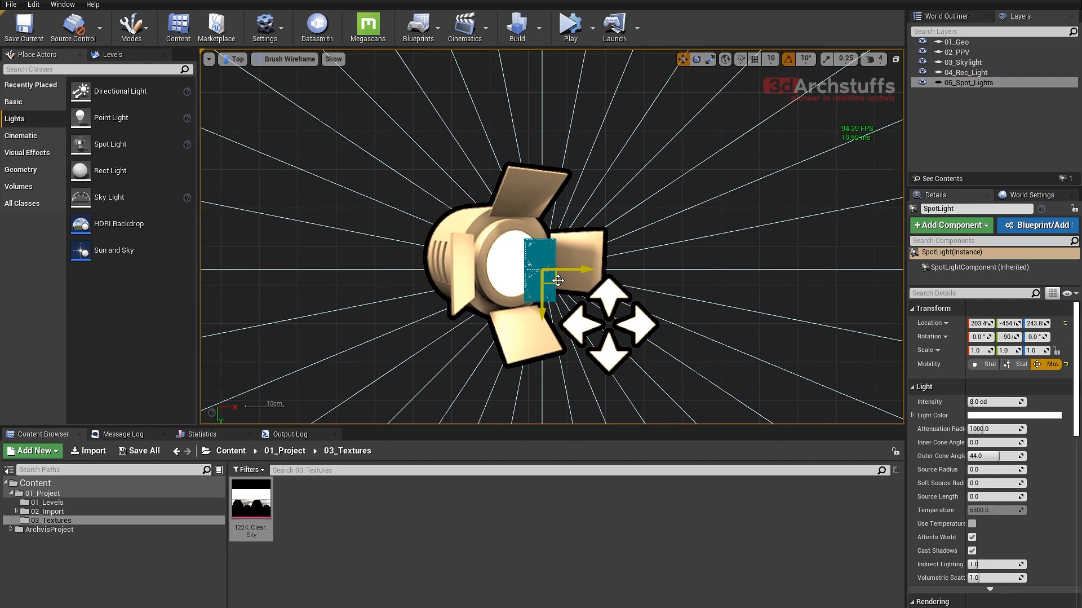
# - Raise the spot light to about Z 257 in the front view and set its source radius to 30
pyautogui.hotkey('alt', 'h')
pyautogui.press('f')
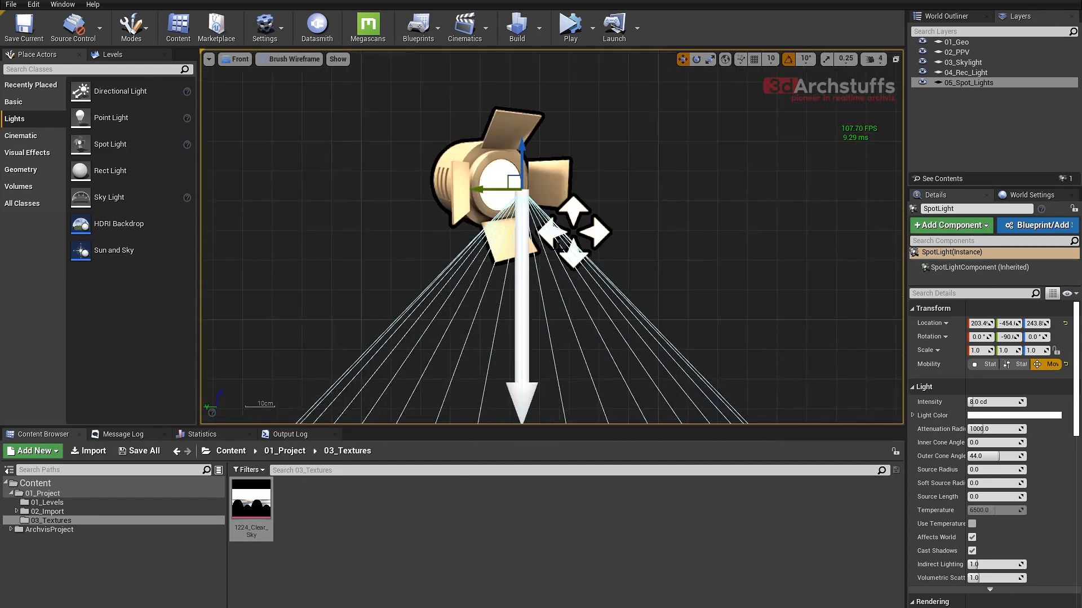
pyautogui.moveTo(562, 295); pyautogui.dragTo(562, 253)
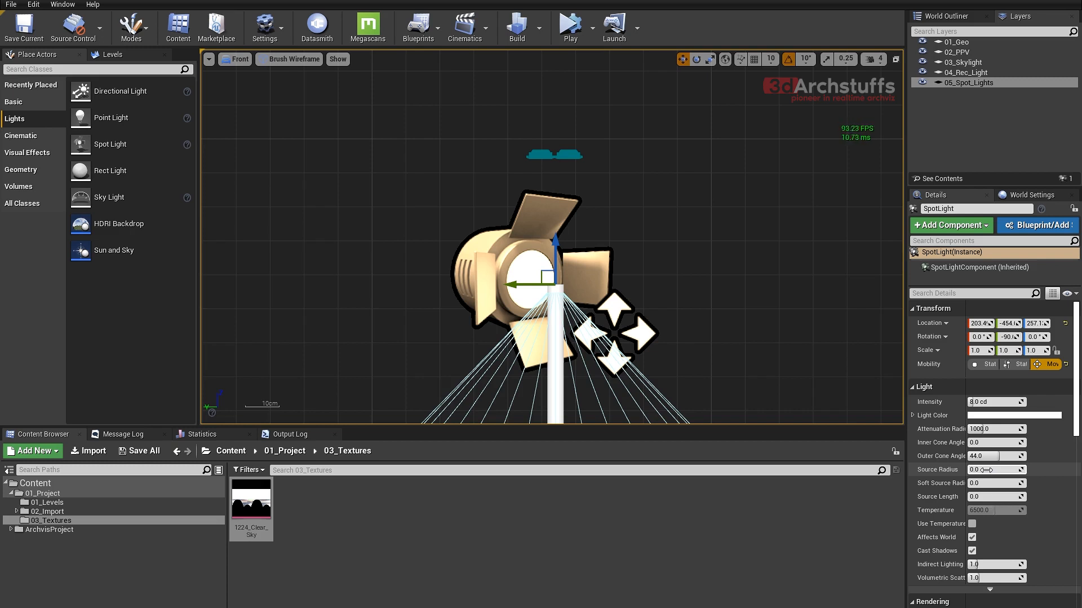
pyautogui.click(987, 469)
pyautogui.press('Return')
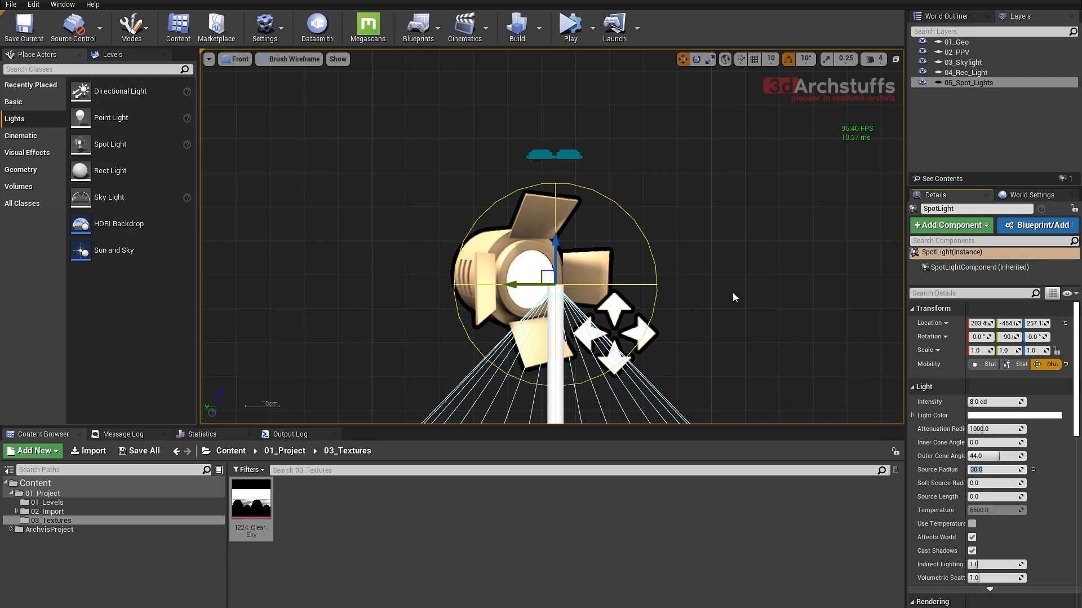
# - Check the spot light's cone in perspective and raise the light to about Z 263.5, just below the downlight fixture
pyautogui.hotkey('alt', 'g')
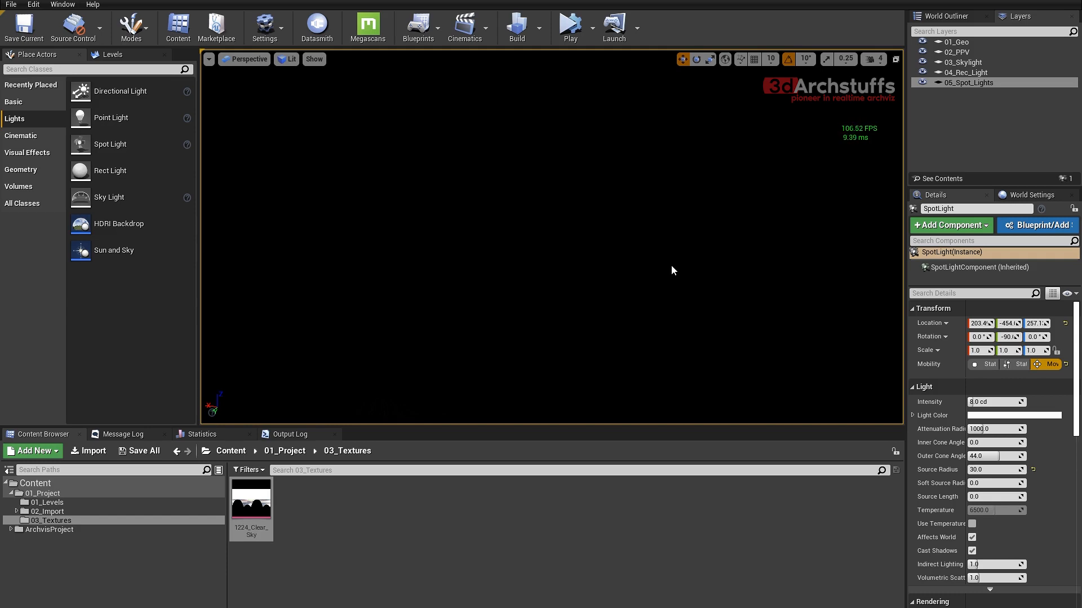
pyautogui.press('f')
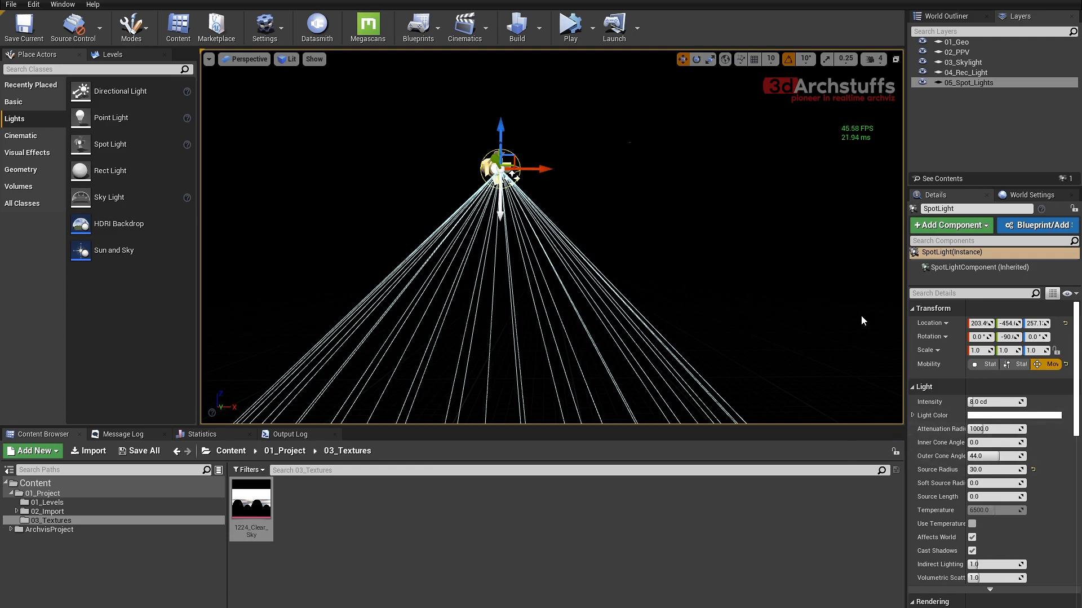
pyautogui.moveTo(691, 221); pyautogui.dragTo(652, 246, button='right')
pyautogui.hotkey('alt', 'j')
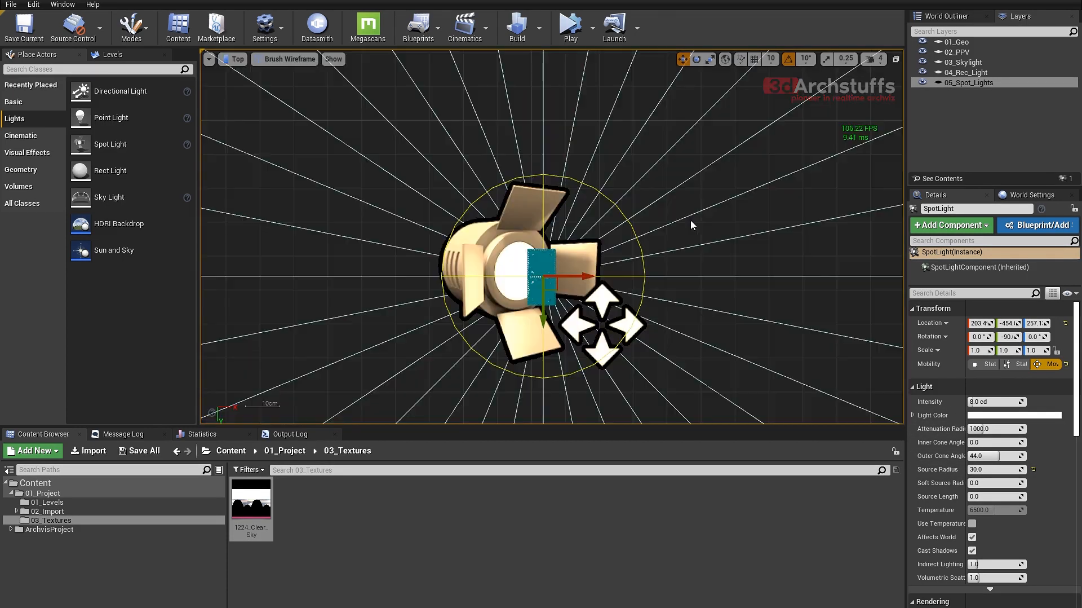
pyautogui.hotkey('alt', 'h')
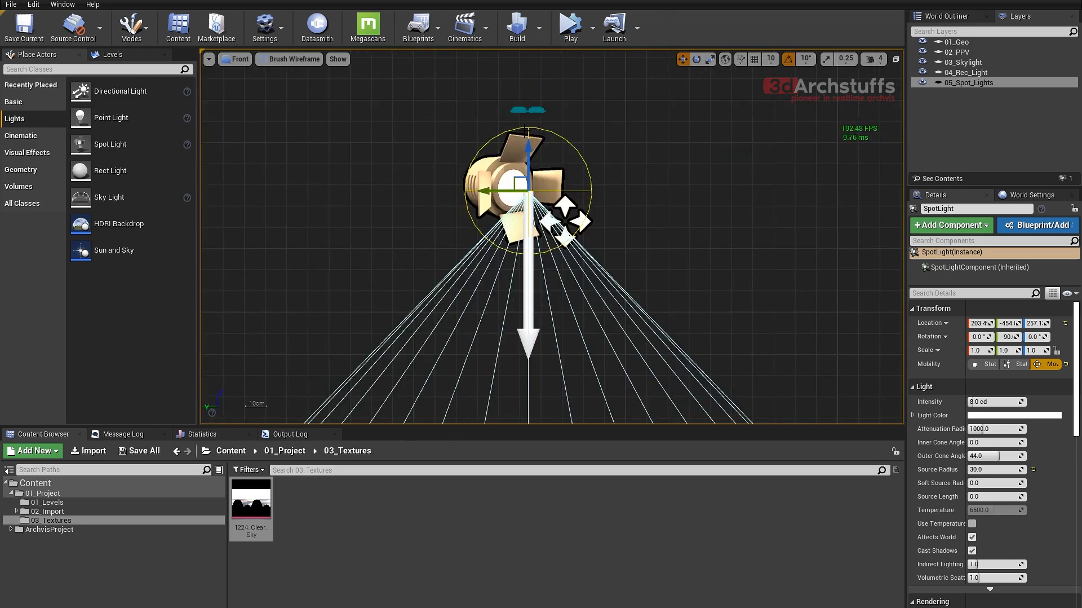
pyautogui.moveTo(531, 195); pyautogui.dragTo(529, 158)
pyautogui.hotkey('alt', 'j')
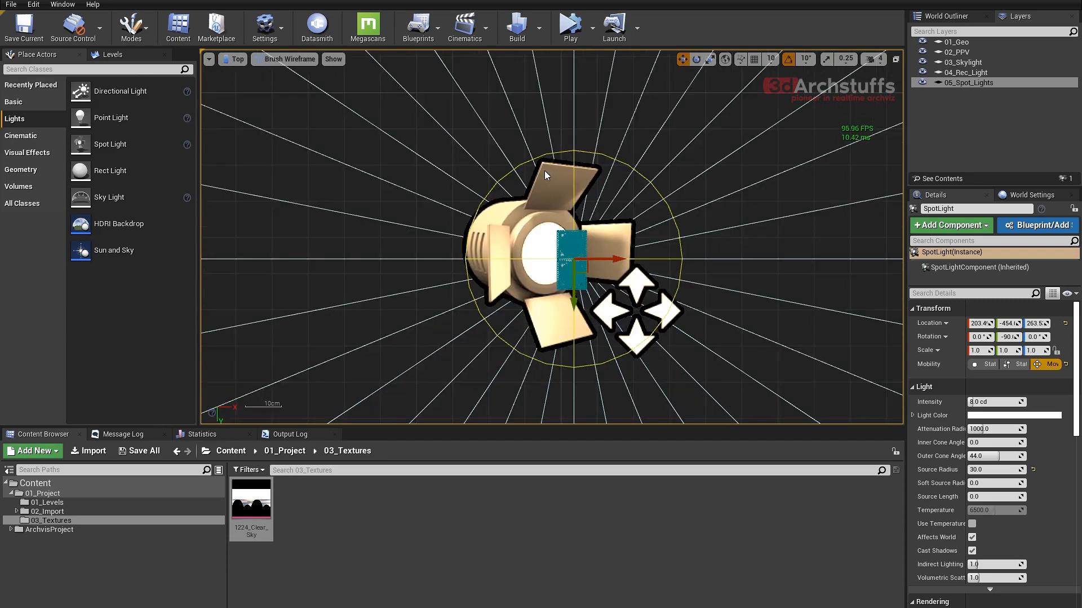
# - Duplicate the spot light along X onto the neighbouring rectangular downlight at about X 400
pyautogui.scroll(-6, 545, 175)
pyautogui.scroll(5, 655, 217)
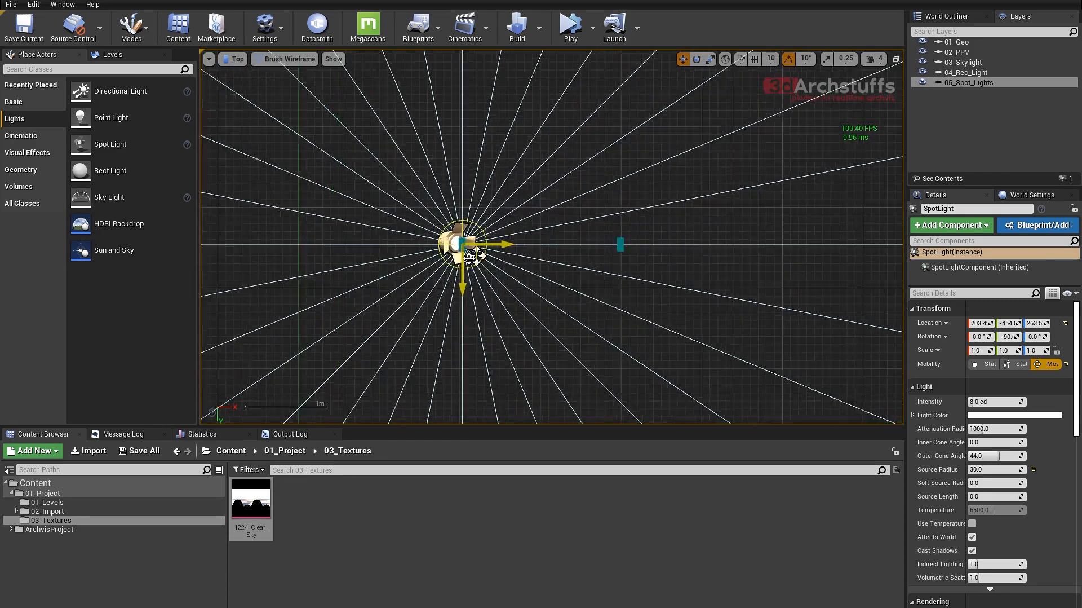
pyautogui.keyDown('alt'); pyautogui.moveTo(485, 233); pyautogui.dragTo(753, 234); pyautogui.keyUp('alt')
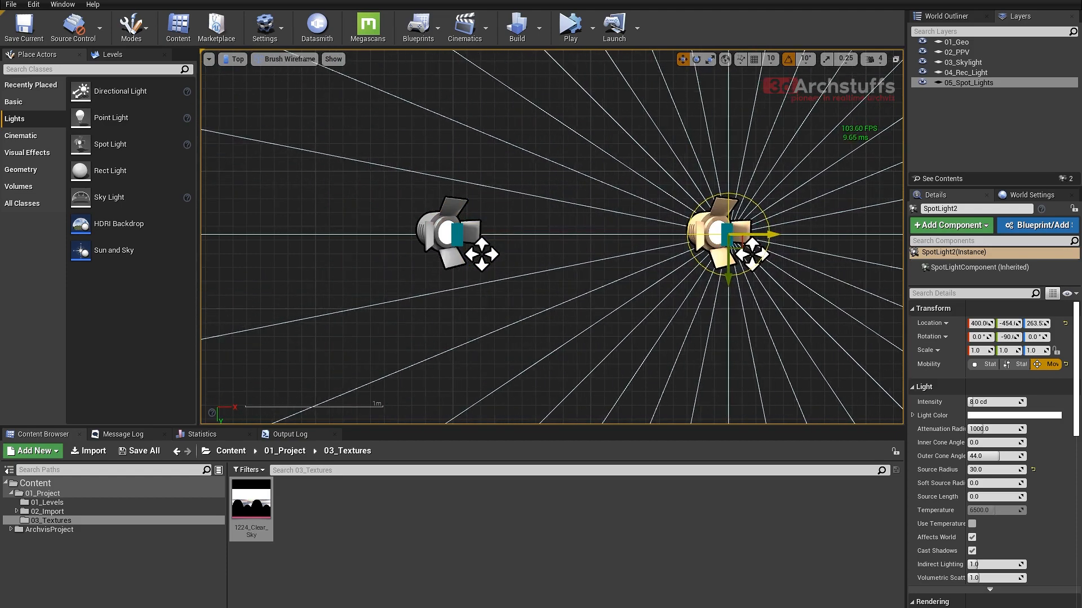
pyautogui.moveTo(440, 299); pyautogui.dragTo(434, 168, button='right')
pyautogui.scroll(-2, 451, 170)
pyautogui.keyDown('ctrl'); pyautogui.click(435, 137); pyautogui.keyUp('ctrl')
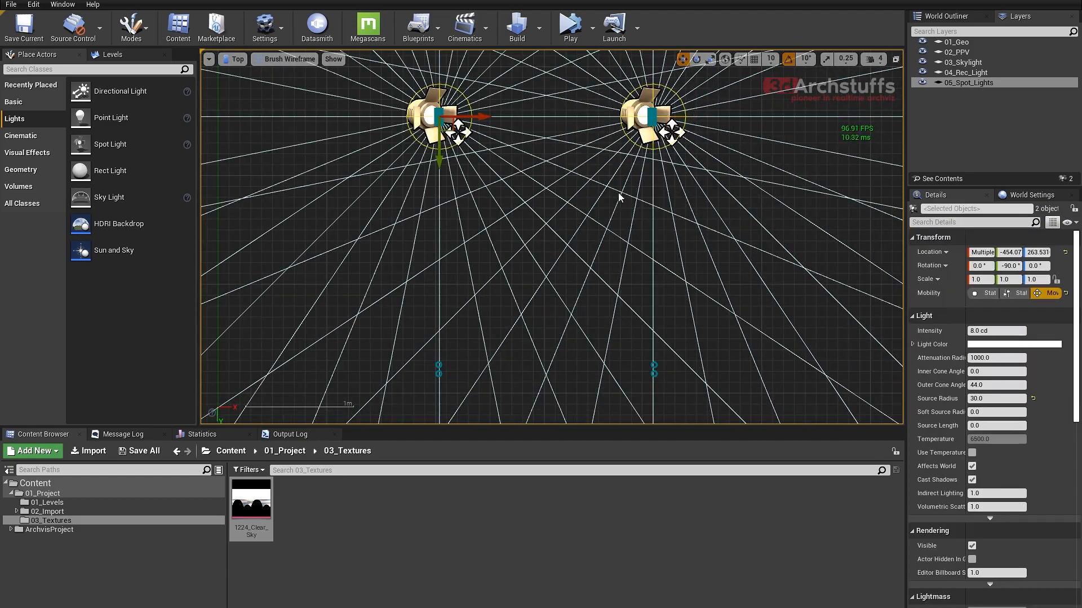
pyautogui.click(621, 197)
# - Copy the spot light onto the round downlights aligned with the two rectangular fixtures
pyautogui.moveTo(507, 249); pyautogui.dragTo(577, 209, button='right')
pyautogui.click(500, 100)
pyautogui.keyDown('alt'); pyautogui.moveTo(509, 120); pyautogui.dragTo(509, 371); pyautogui.keyUp('alt')
pyautogui.moveTo(508, 371); pyautogui.dragTo(467, 262, button='right')
pyautogui.keyDown('alt'); pyautogui.moveTo(501, 219); pyautogui.dragTo(714, 219); pyautogui.keyUp('alt')
# - Duplicate the spot light onto two round downlights further along the outer row, centring them at about X 392
pyautogui.moveTo(643, 293); pyautogui.dragTo(561, 220, button='right')
pyautogui.keyDown('alt'); pyautogui.moveTo(600, 192); pyautogui.dragTo(600, 334); pyautogui.keyUp('alt')
pyautogui.scroll(5, 596, 352)
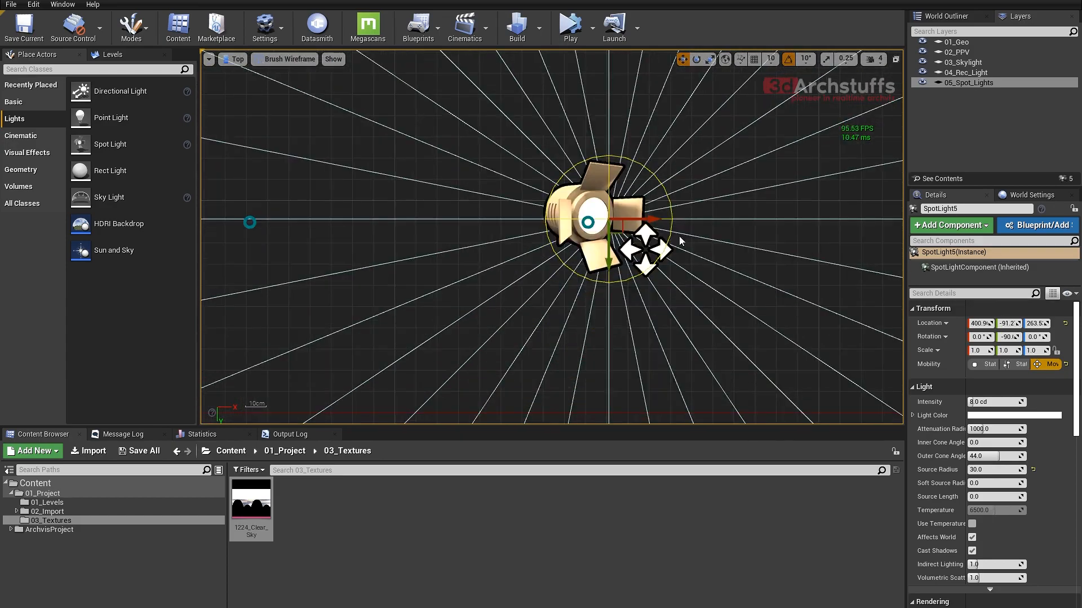
pyautogui.moveTo(624, 230); pyautogui.dragTo(606, 235)
pyautogui.scroll(-5, 606, 235)
pyautogui.moveTo(606, 235); pyautogui.dragTo(581, 122, button='right')
pyautogui.keyDown('alt'); pyautogui.moveTo(572, 156); pyautogui.dragTo(573, 327); pyautogui.keyUp('alt')
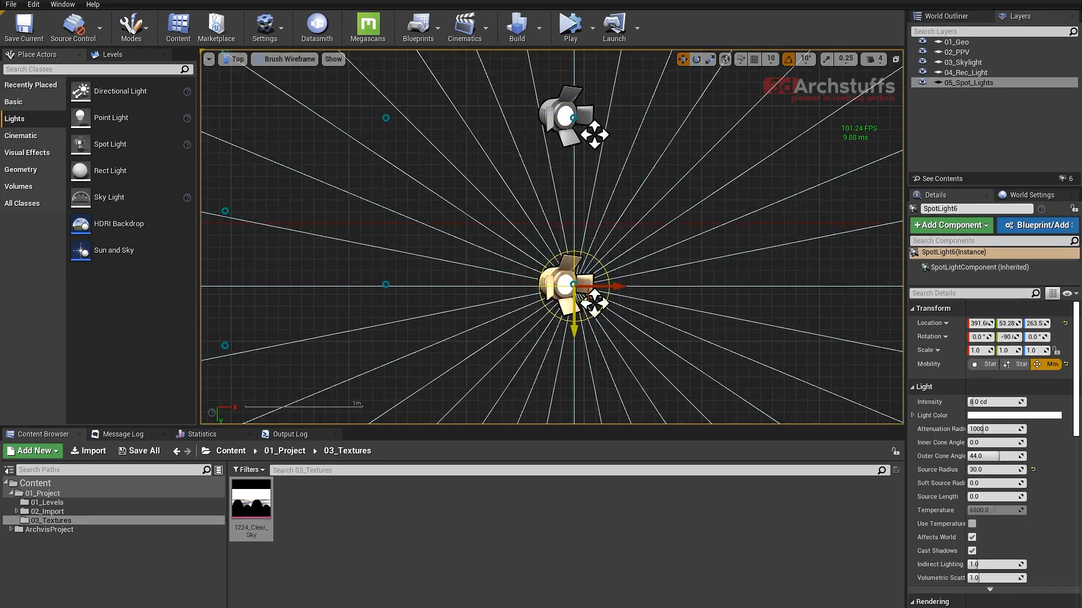
# - Continue duplicating the spot light along Y onto the remaining downlights of the outer row
pyautogui.moveTo(592, 339); pyautogui.dragTo(591, 164, button='right')
pyautogui.keyDown('alt'); pyautogui.moveTo(572, 152); pyautogui.dragTo(573, 320); pyautogui.keyUp('alt')
pyautogui.moveTo(603, 391); pyautogui.dragTo(608, 254, button='right')
pyautogui.keyDown('alt'); pyautogui.moveTo(578, 182); pyautogui.dragTo(577, 348); pyautogui.keyUp('alt')
pyautogui.moveTo(578, 349); pyautogui.dragTo(559, 142, button='right')
pyautogui.keyDown('alt'); pyautogui.moveTo(558, 142); pyautogui.dragTo(558, 308); pyautogui.keyUp('alt')
# - Duplicate spot lights into the adjacent inner row and align the copy near X 221, Y -82 with its downlight
pyautogui.scroll(-8, 587, 225)
pyautogui.moveTo(587, 164); pyautogui.dragTo(678, 268, button='right')
pyautogui.scroll(4, 632, 184)
pyautogui.moveTo(578, 144); pyautogui.dragTo(640, 248, button='right')
pyautogui.click(754, 167)
pyautogui.keyDown('alt'); pyautogui.moveTo(797, 167); pyautogui.dragTo(657, 167); pyautogui.keyUp('alt')
pyautogui.keyDown('alt'); pyautogui.moveTo(610, 217); pyautogui.dragTo(610, 327); pyautogui.keyUp('alt')
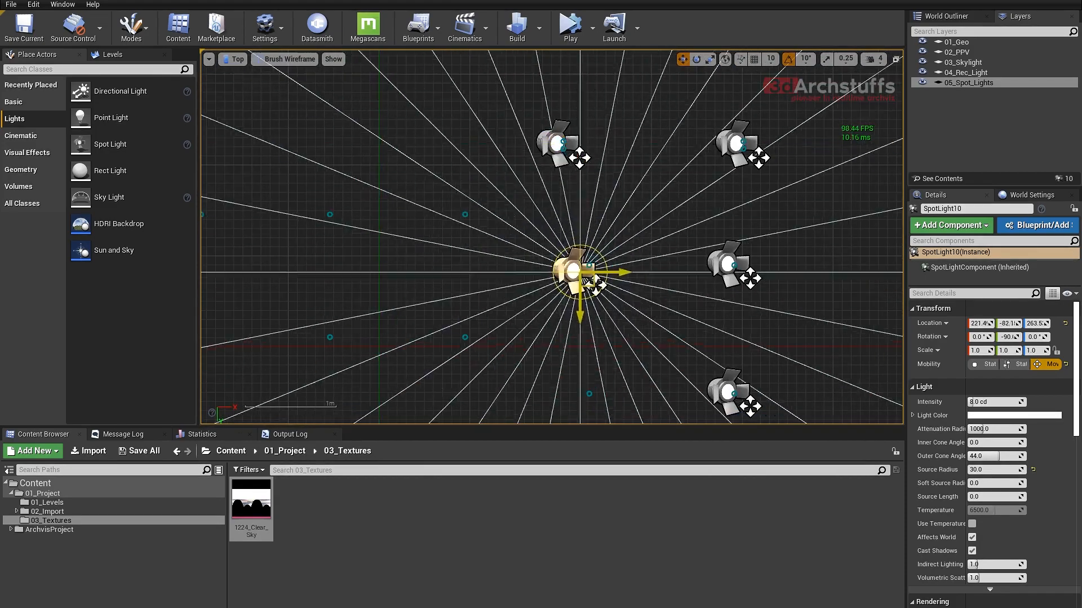
pyautogui.scroll(3, 609, 293)
pyautogui.moveTo(616, 150); pyautogui.dragTo(670, 152, button='right')
pyautogui.scroll(-3, 562, 180)
# - Duplicate the spot light onto the downlights of the next row, at about X 95
pyautogui.keyDown('alt'); pyautogui.moveTo(669, 244); pyautogui.dragTo(535, 296); pyautogui.keyUp('alt')
pyautogui.scroll(1, 558, 226)
pyautogui.moveTo(573, 242); pyautogui.dragTo(635, 290, button='right')
pyautogui.keyDown('alt'); pyautogui.moveTo(595, 393); pyautogui.dragTo(594, 265); pyautogui.keyUp('alt')
pyautogui.moveTo(594, 266); pyautogui.dragTo(602, 393, button='right')
pyautogui.keyDown('alt'); pyautogui.moveTo(602, 394); pyautogui.dragTo(601, 240); pyautogui.keyUp('alt')
pyautogui.moveTo(601, 240); pyautogui.dragTo(580, 389, button='right')
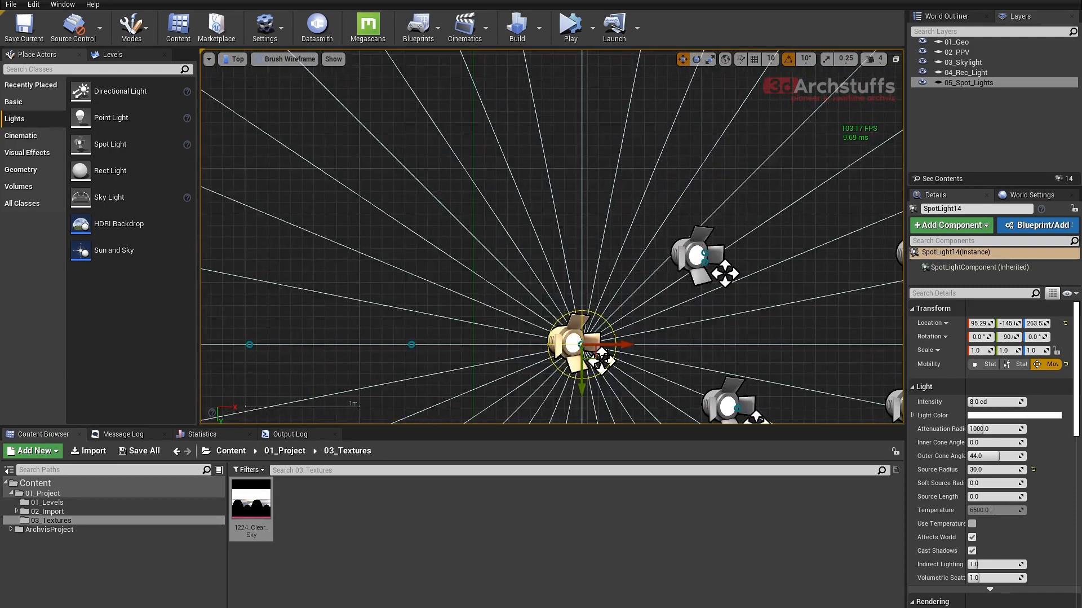
# - Duplicate spot lights onto the last downlights along X and Y, ending with one near X -54, Y 105
pyautogui.scroll(-1, 584, 349)
pyautogui.moveTo(584, 349); pyautogui.dragTo(603, 254, button='right')
pyautogui.keyDown('alt'); pyautogui.moveTo(645, 249); pyautogui.dragTo(483, 248); pyautogui.keyUp('alt')
pyautogui.moveTo(484, 249); pyautogui.dragTo(680, 253, button='right')
pyautogui.keyDown('alt'); pyautogui.moveTo(681, 254); pyautogui.dragTo(528, 253); pyautogui.keyUp('alt')
pyautogui.click(627, 252)
pyautogui.moveTo(639, 297); pyautogui.dragTo(587, 169, button='right')
pyautogui.keyDown('alt'); pyautogui.moveTo(587, 170); pyautogui.dragTo(586, 315); pyautogui.keyUp('alt')
pyautogui.moveTo(587, 315); pyautogui.dragTo(567, 155, button='right')
pyautogui.keyDown('alt'); pyautogui.moveTo(568, 154); pyautogui.dragTo(568, 277); pyautogui.keyUp('alt')
# - Switch to the perspective view, unhide the room geometry and examine the spot lights beneath the ceiling
pyautogui.scroll(-5, 572, 226)
pyautogui.hotkey('alt', 'g')
pyautogui.scroll(-4, 610, 313)
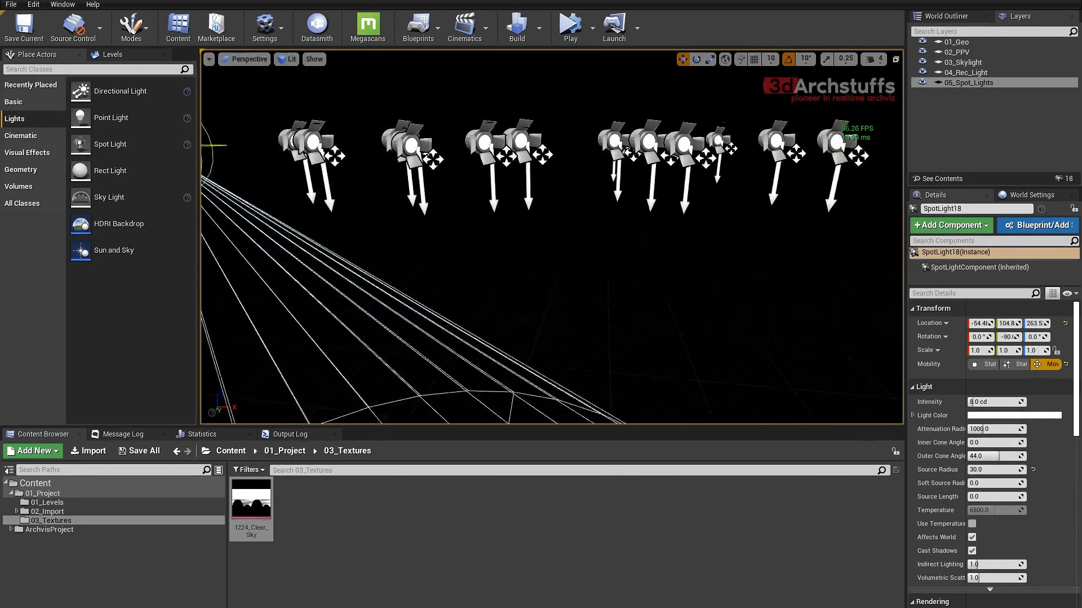
pyautogui.moveTo(610, 314); pyautogui.dragTo(727, 322, button='right')
pyautogui.scroll(3, 691, 327)
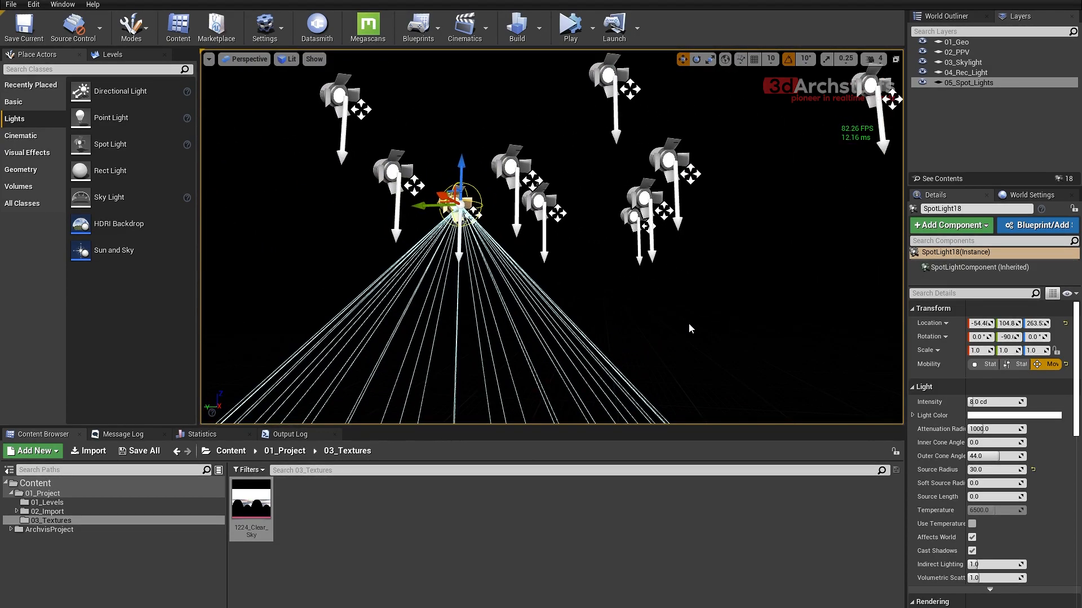
pyautogui.scroll(5, 690, 328)
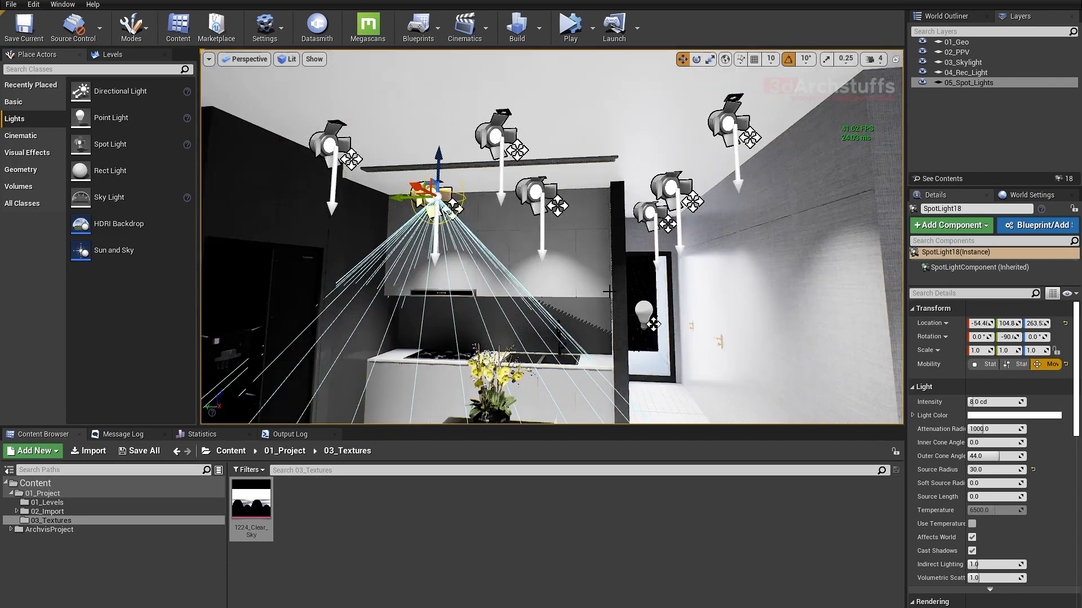
pyautogui.moveTo(619, 294); pyautogui.dragTo(688, 268, button='right')
pyautogui.scroll(3, 619, 294)
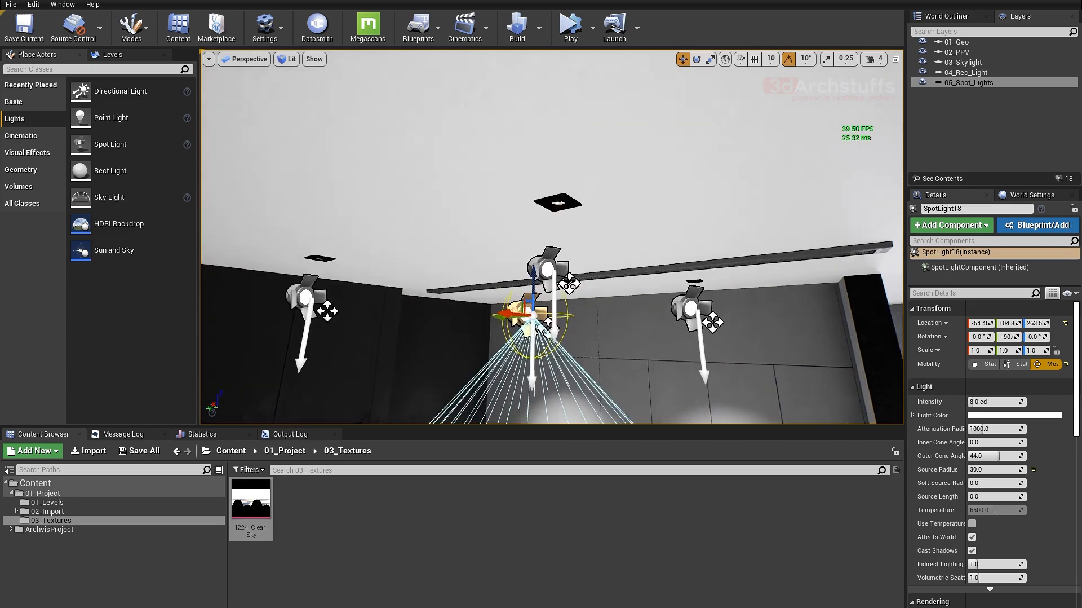
# - Try lowering the spot light near the kitchen to about Z 249, and undo the move
pyautogui.click(551, 260)
pyautogui.moveTo(561, 233); pyautogui.dragTo(561, 296)
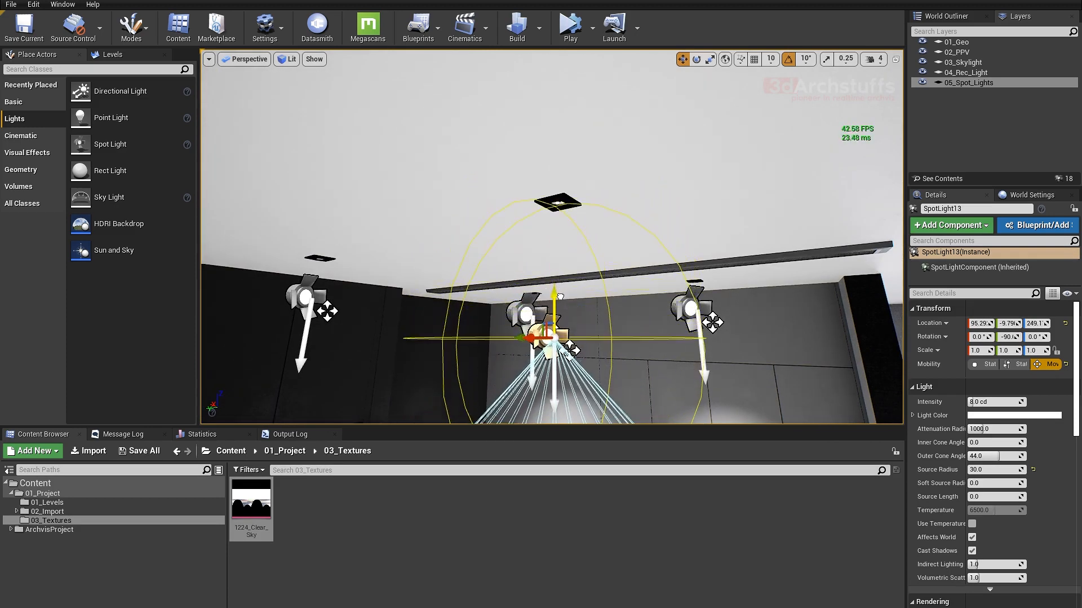
pyautogui.press('s')
pyautogui.moveTo(561, 299); pyautogui.dragTo(587, 304, button='right')
pyautogui.hotkey('ctrl', 'z')
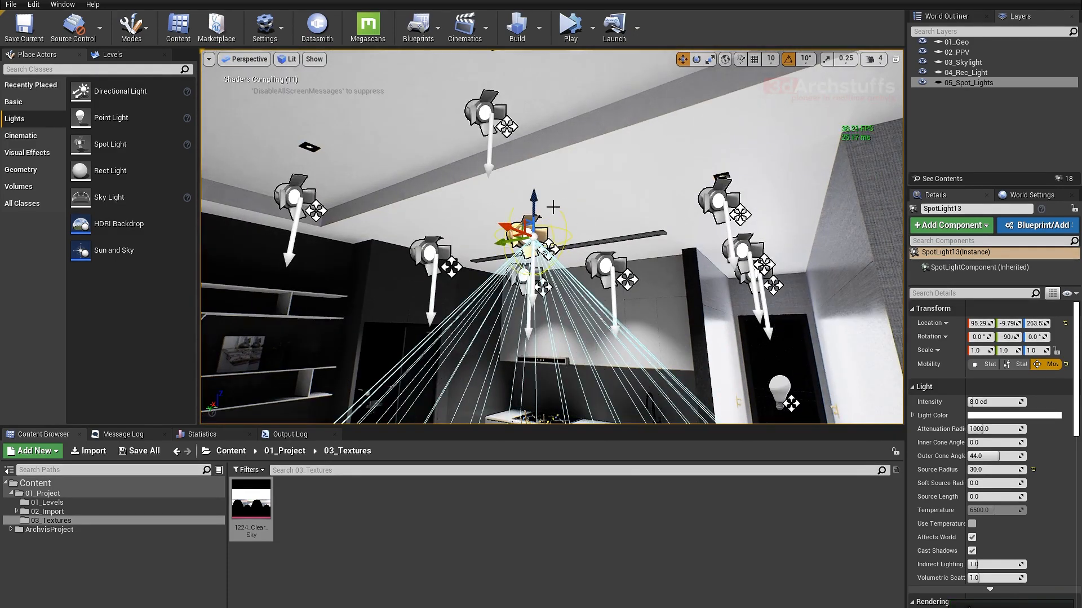
# - Select all the spot lights in the 05_Spot_Lights layer and try an intensity of 1 cd before setting 0.5 cd
pyautogui.scroll(3, 569, 256)
pyautogui.moveTo(618, 242); pyautogui.dragTo(665, 237, button='right')
pyautogui.scroll(-5, 660, 251)
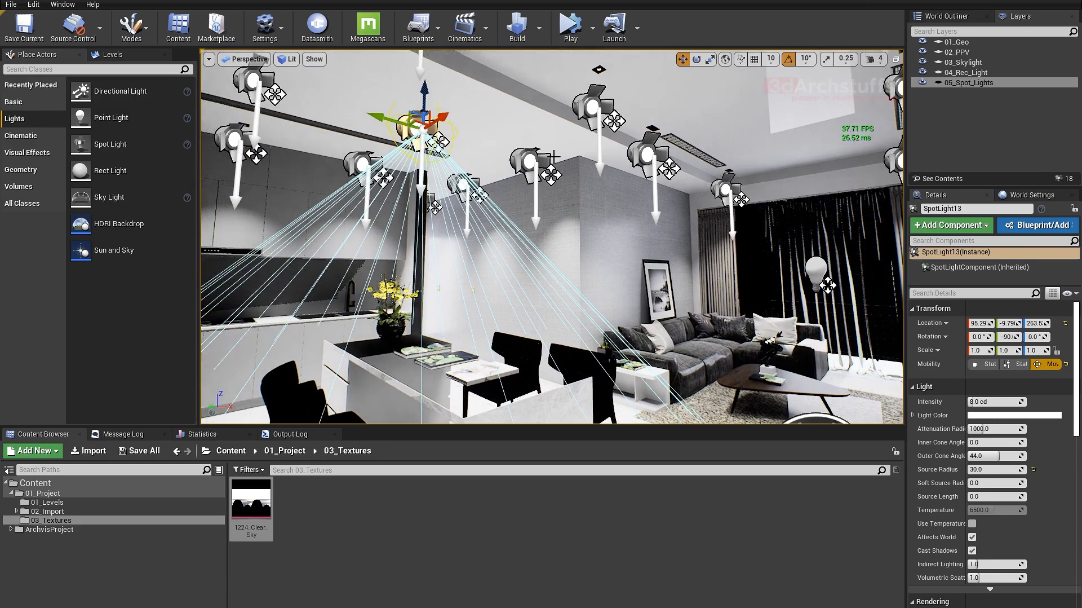
pyautogui.click(958, 83)
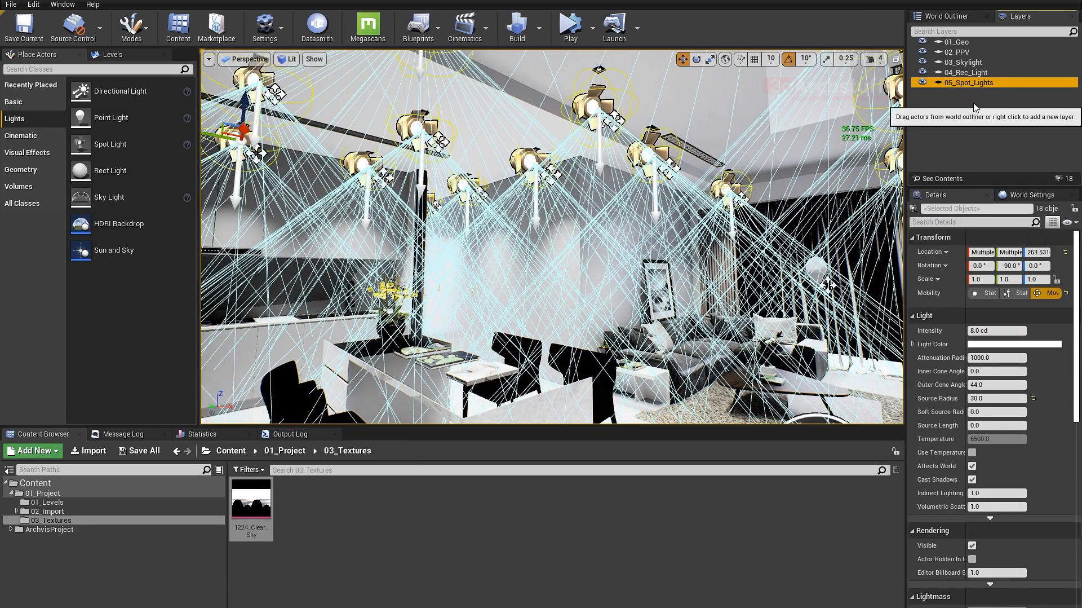
pyautogui.click(981, 330)
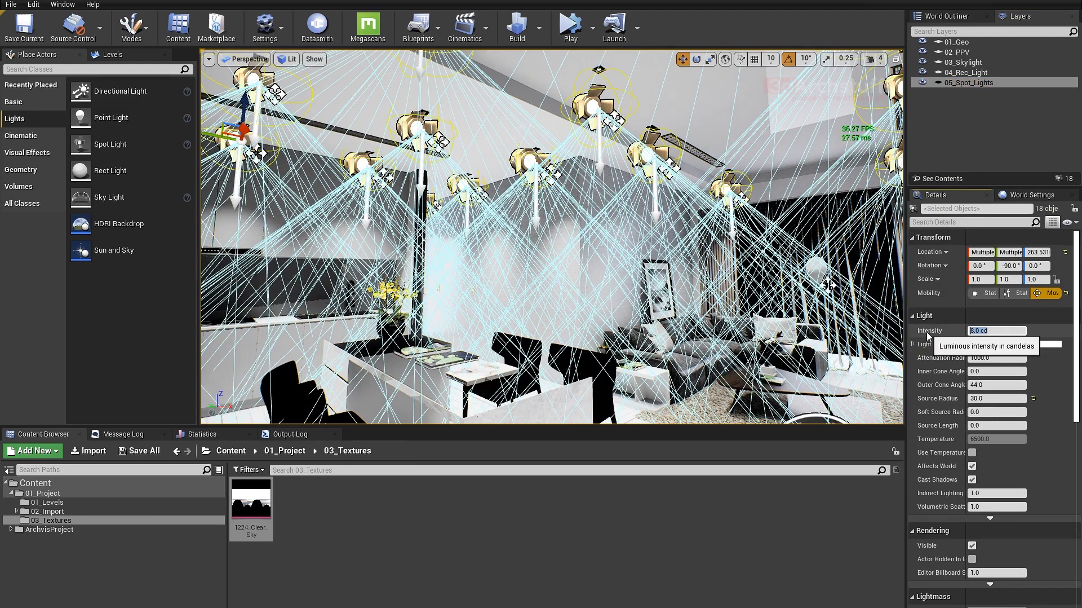
pyautogui.write('1')
pyautogui.press('Return')
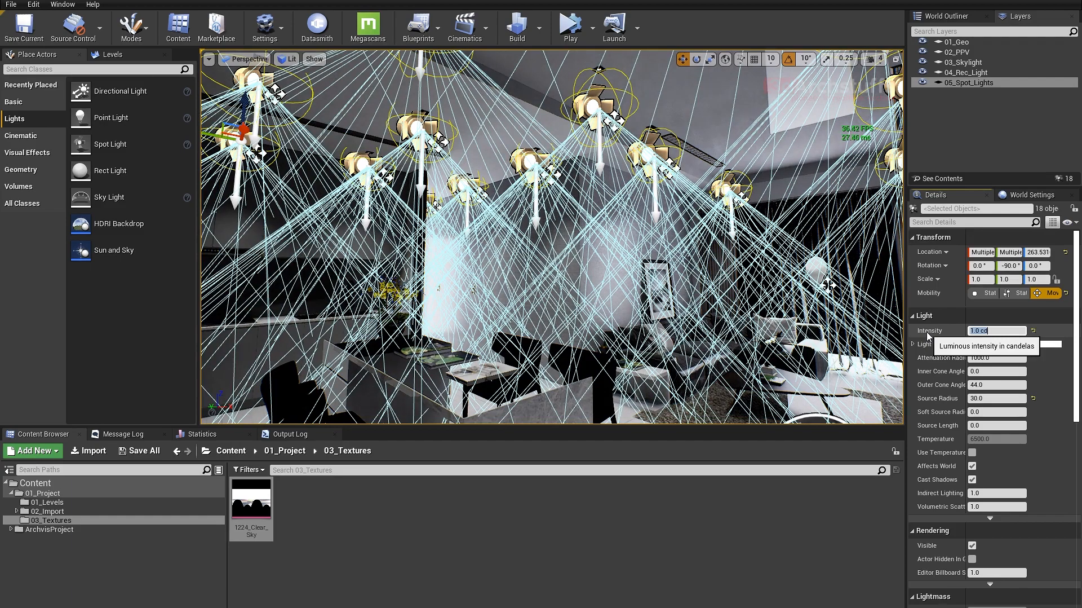
pyautogui.write('.5')
pyautogui.press('Return')
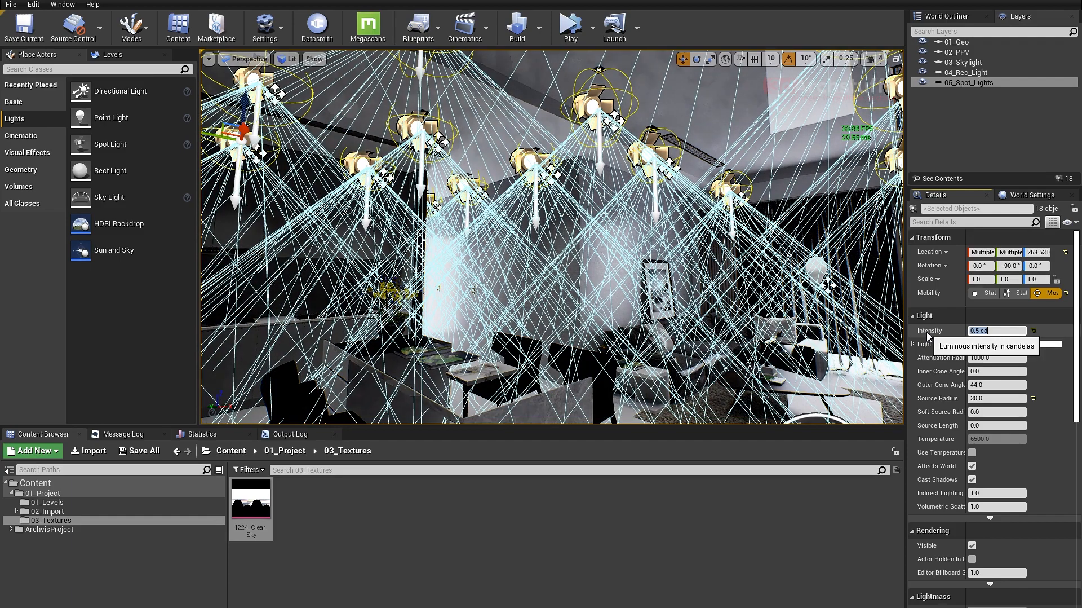
# - Hide the light icons and cones in the viewport and check the lighting across the kitchen, dining table and sofa
pyautogui.moveTo(604, 251)
pyautogui.mouseDown(button='right')
pyautogui.moveTo(624, 271)
pyautogui.moveTo(617, 249)
pyautogui.moveTo(583, 249)
pyautogui.mouseUp(button='right')
pyautogui.press('g')
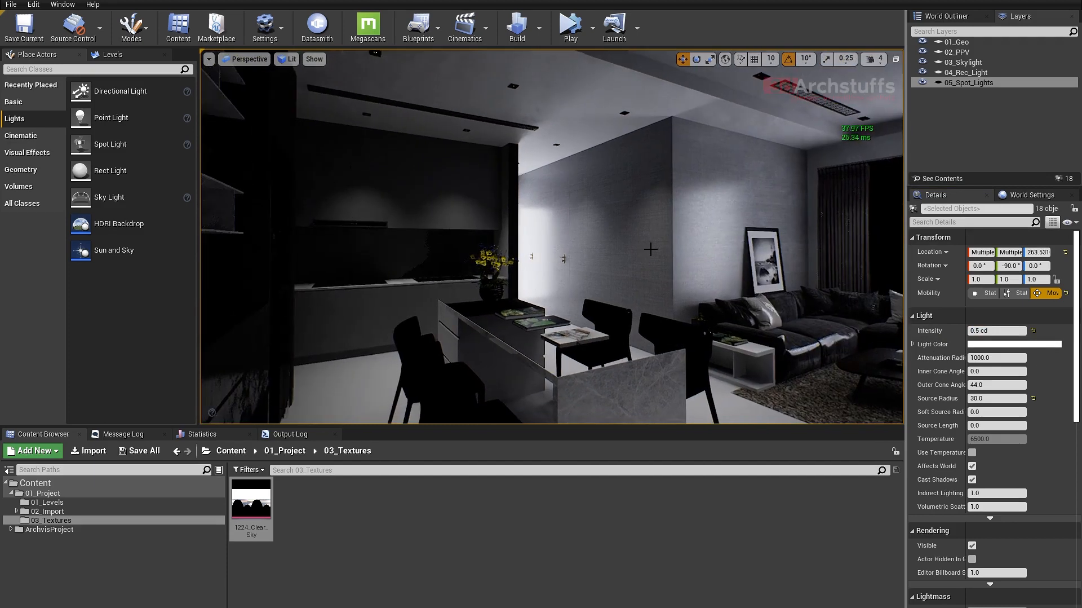
pyautogui.moveTo(651, 248); pyautogui.dragTo(609, 251, button='right')
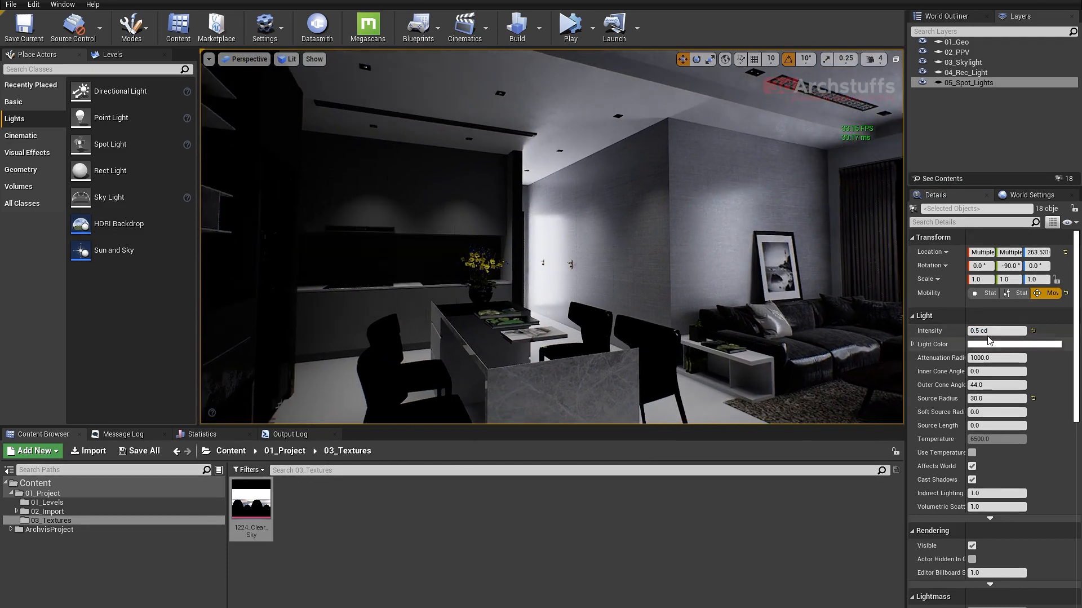
# - Set the intensity of all the selected spot lights to 1 cd
pyautogui.click(974, 331)
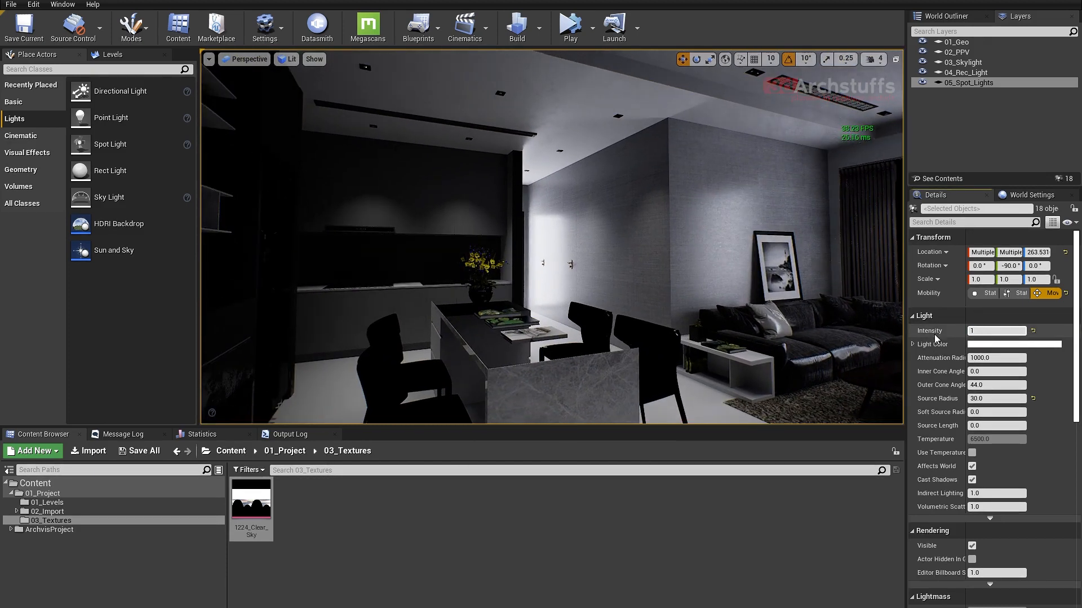
pyautogui.write('1')
pyautogui.press('Return')
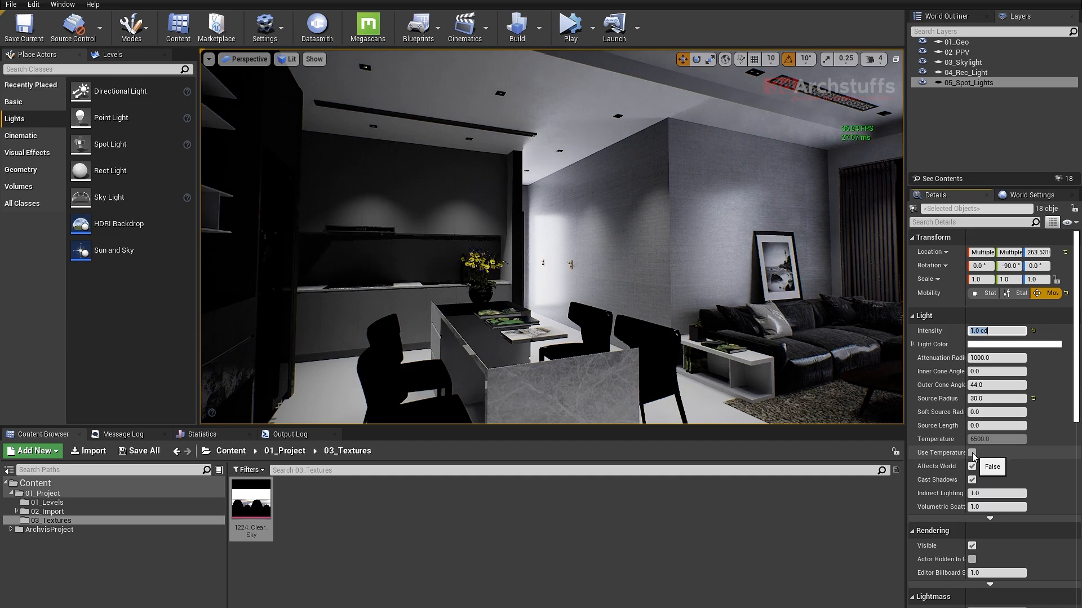
# - Enable colour temperature on the selected spot lights and set it to 4500
pyautogui.click(973, 453)
pyautogui.click(979, 439)
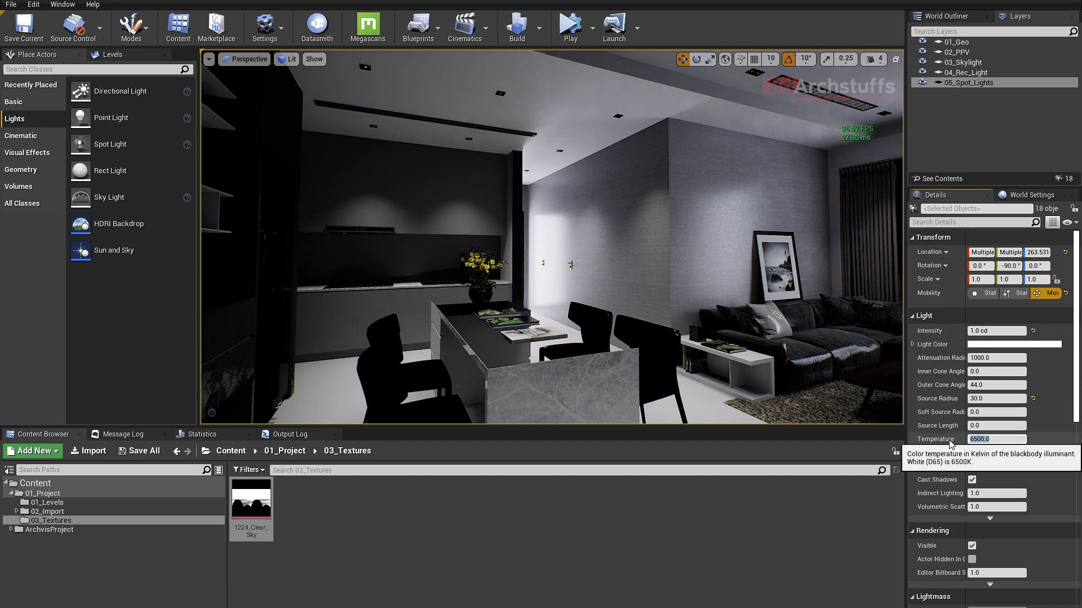
pyautogui.write('4500')
pyautogui.press('Return')
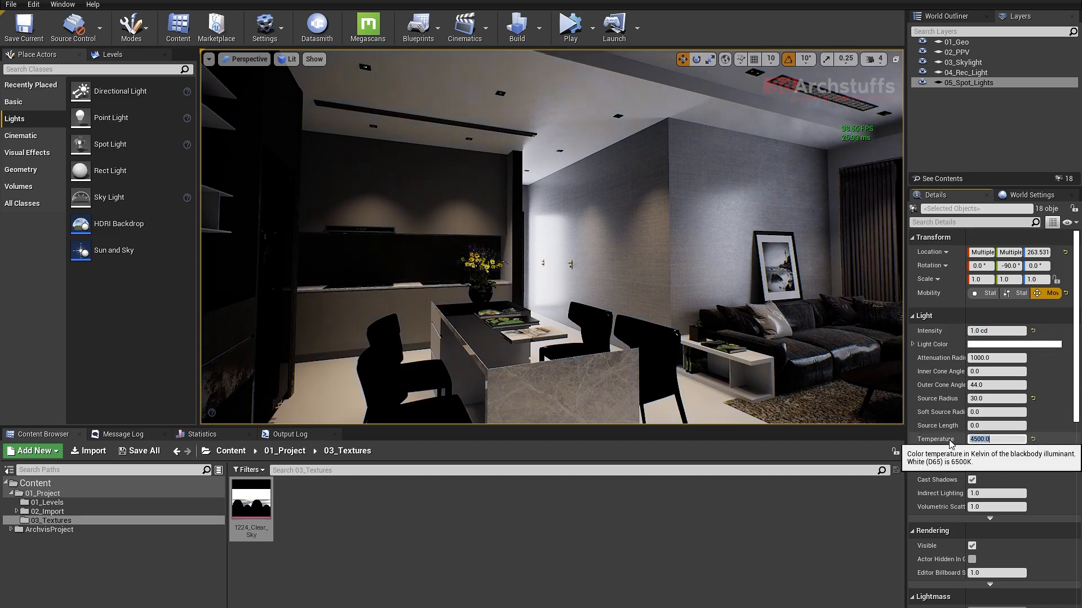
# - Widen the selected spot lights' outer cone angle to 65 degrees, trying 50, 55 and 60 first while checking the ceiling
pyautogui.moveTo(789, 338); pyautogui.dragTo(598, 282, button='right')
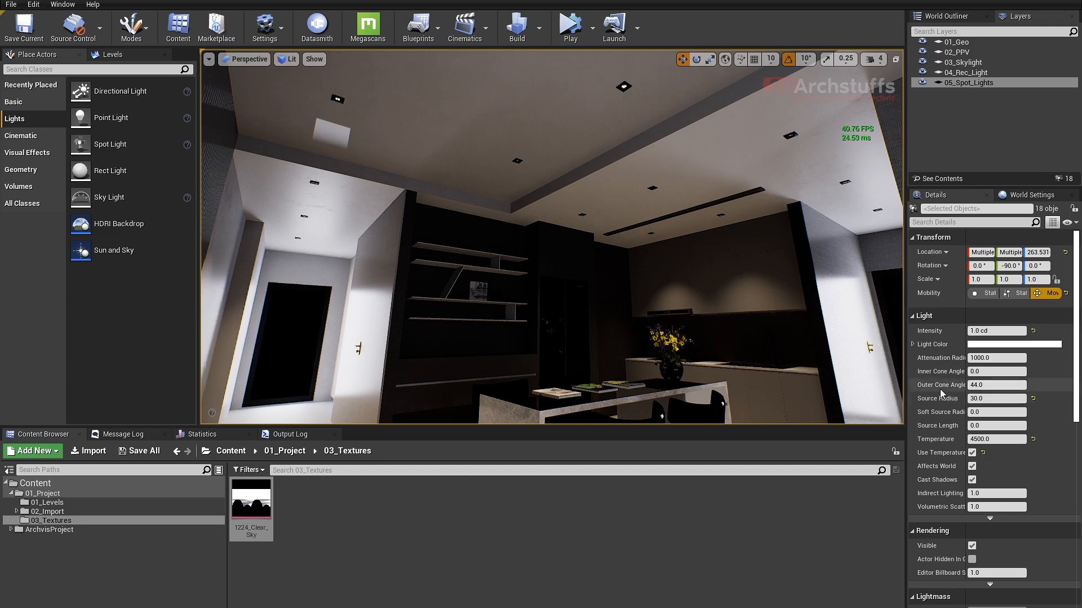
pyautogui.click(984, 384)
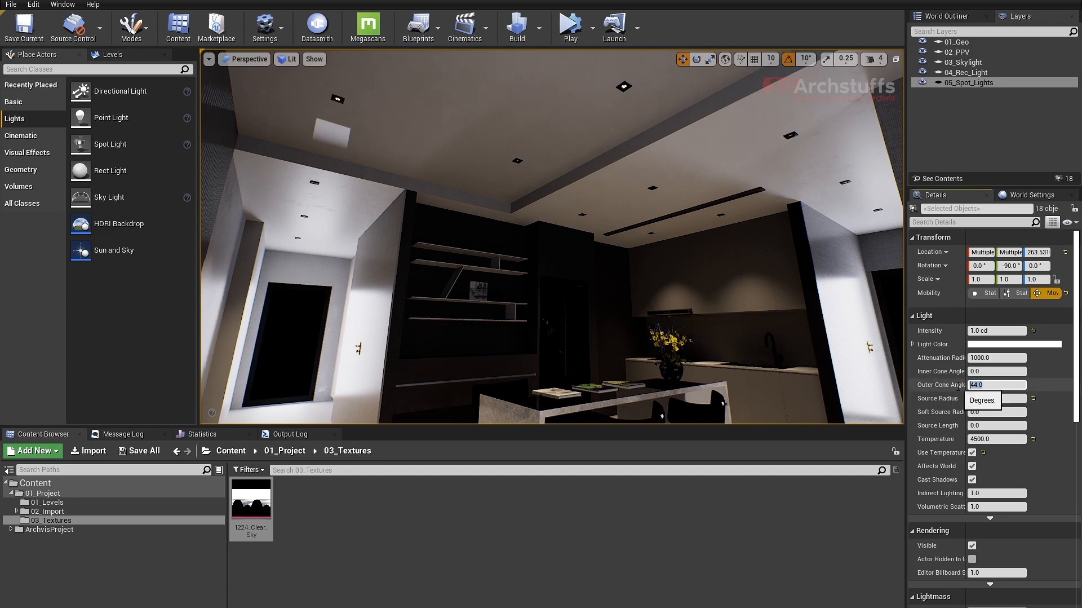
pyautogui.write('5')
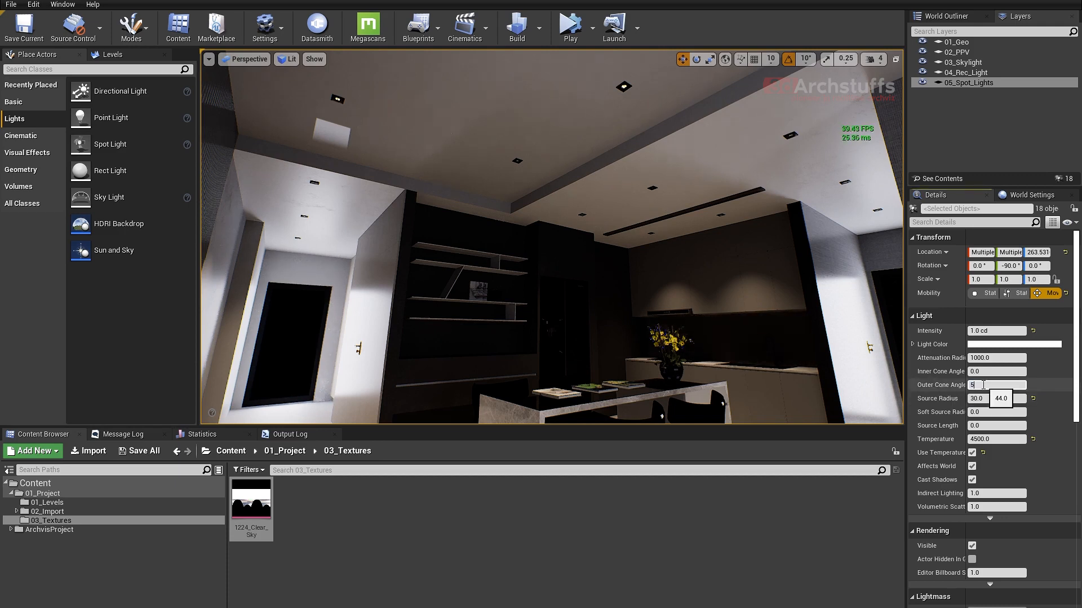
pyautogui.write('0')
pyautogui.press('Return')
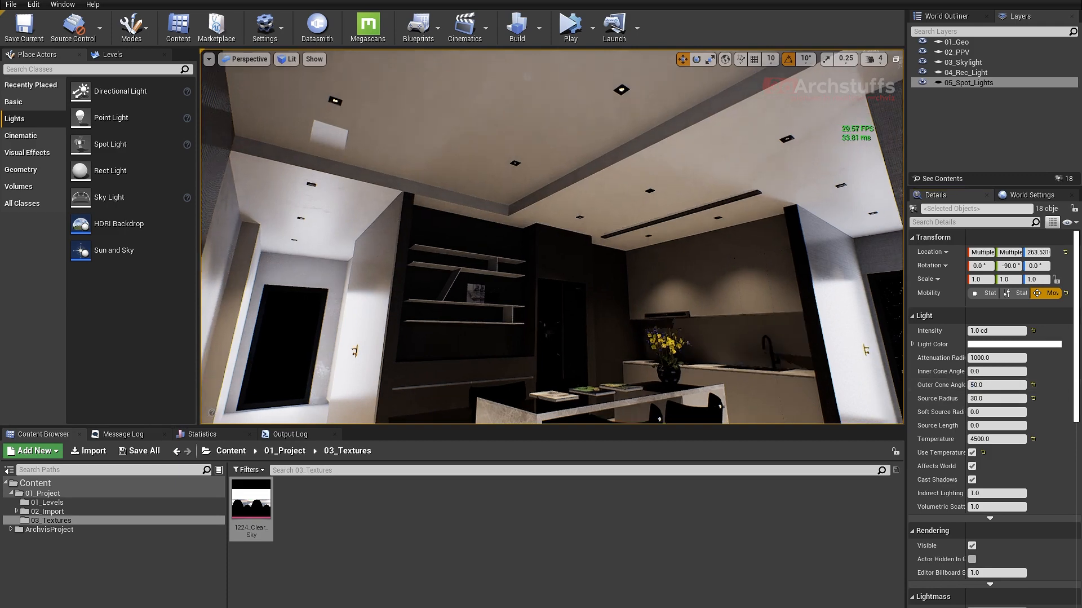
pyautogui.moveTo(534, 239); pyautogui.dragTo(580, 177, button='right')
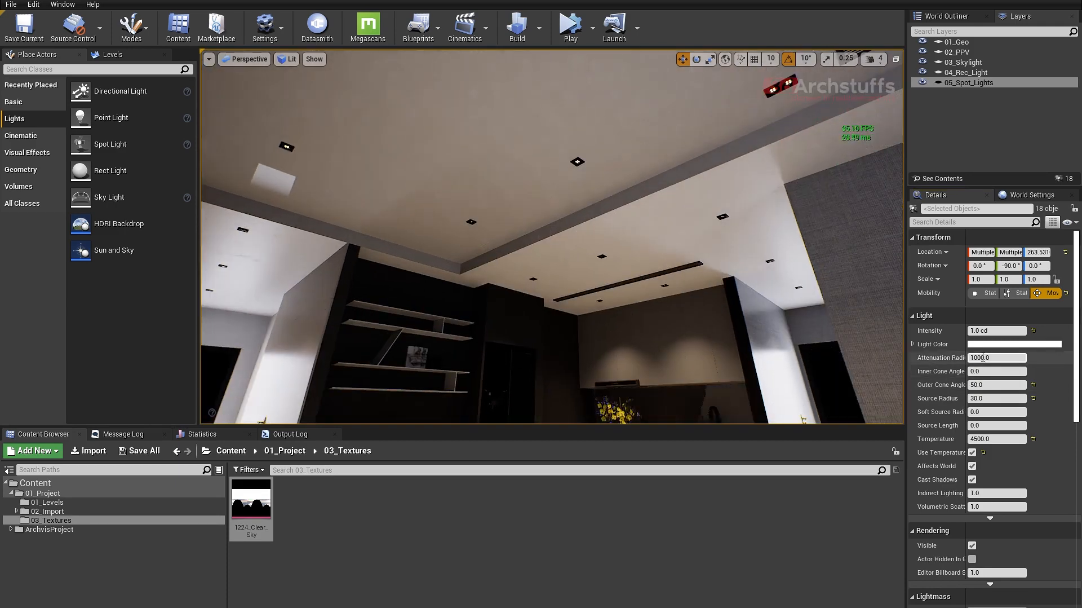
pyautogui.click(995, 385)
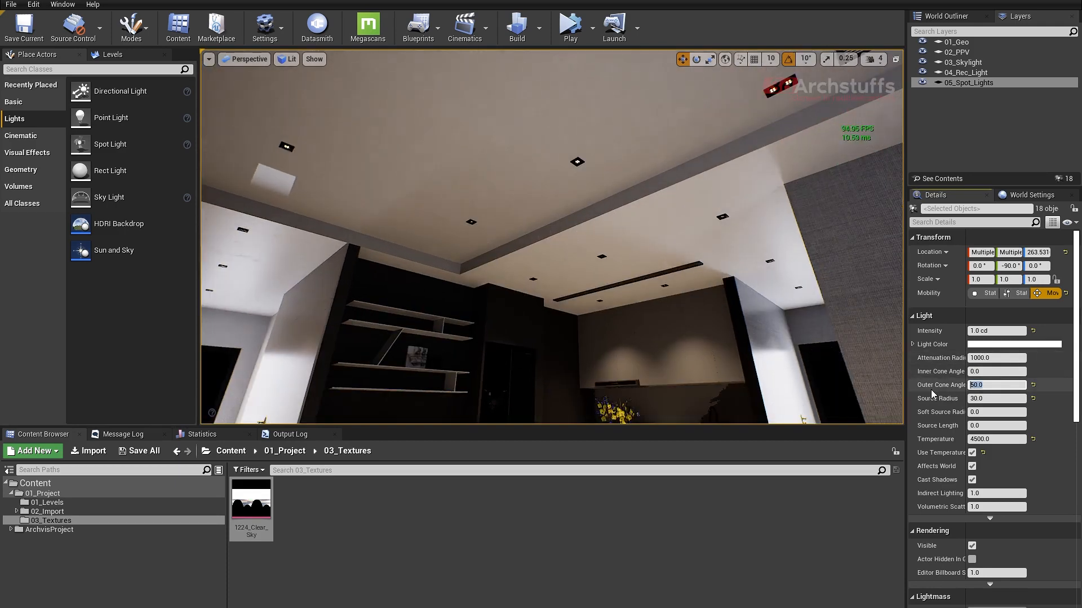
pyautogui.write('55')
pyautogui.press('Return')
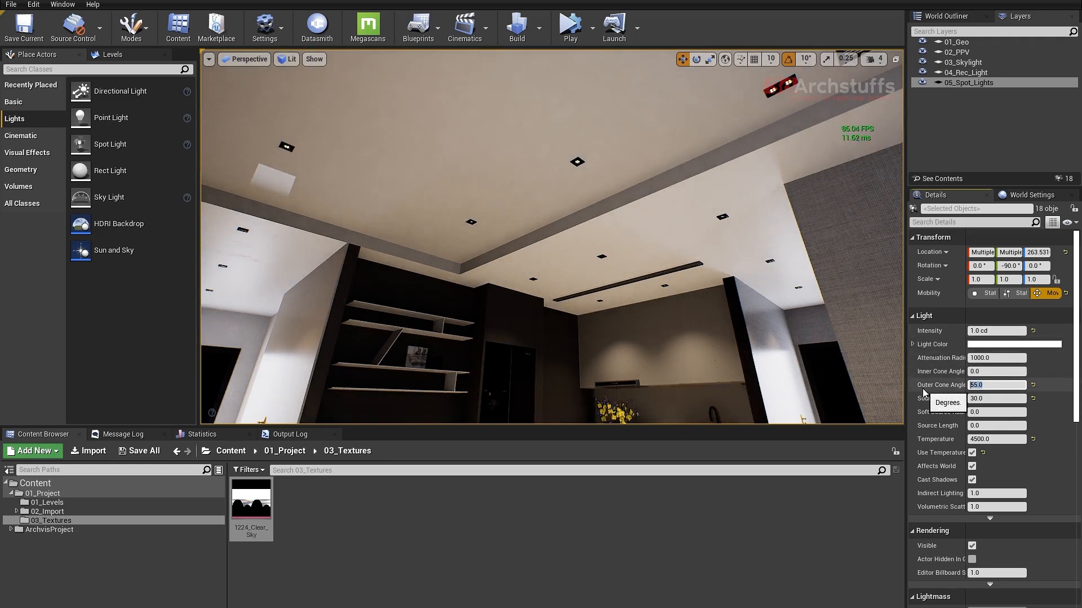
pyautogui.write('60')
pyautogui.press('Return')
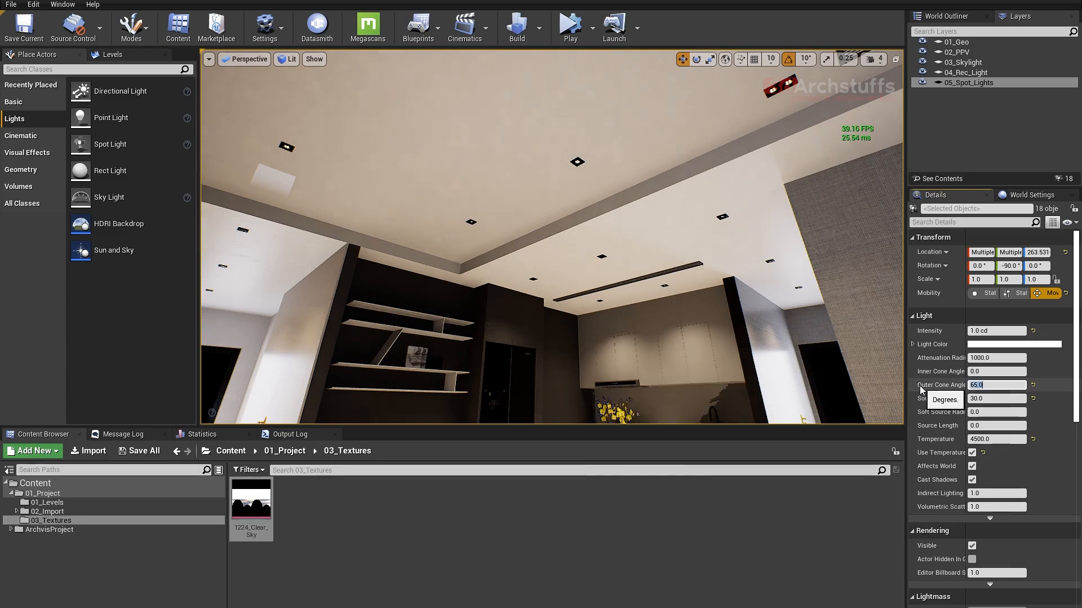
pyautogui.press('Return')
# - Reduce the intensity of the selected spot lights to 0.5 cd
pyautogui.moveTo(553, 237); pyautogui.dragTo(609, 193, button='right')
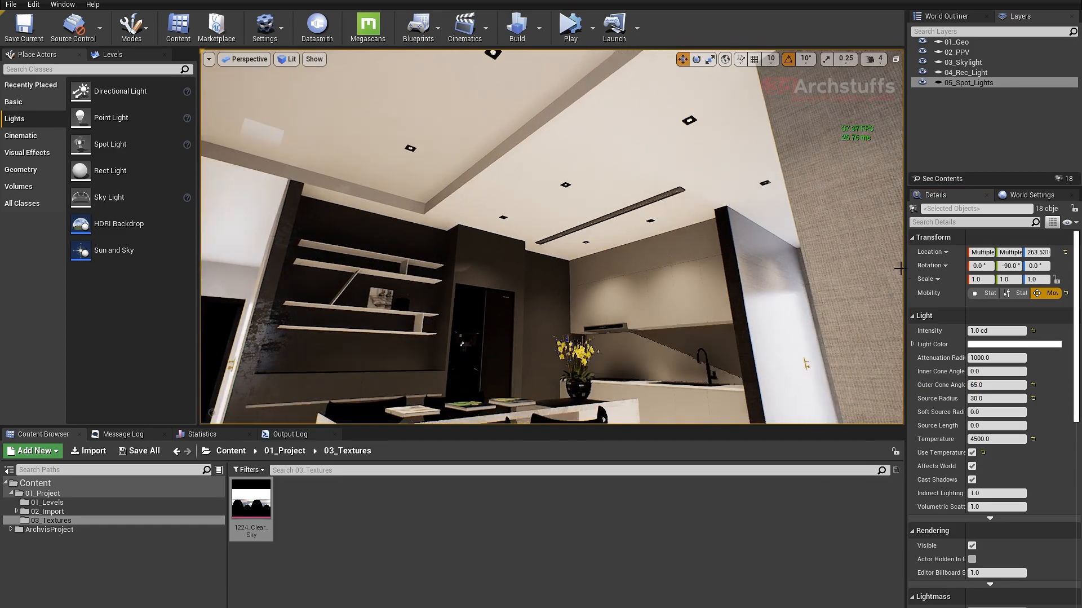
pyautogui.click(995, 331)
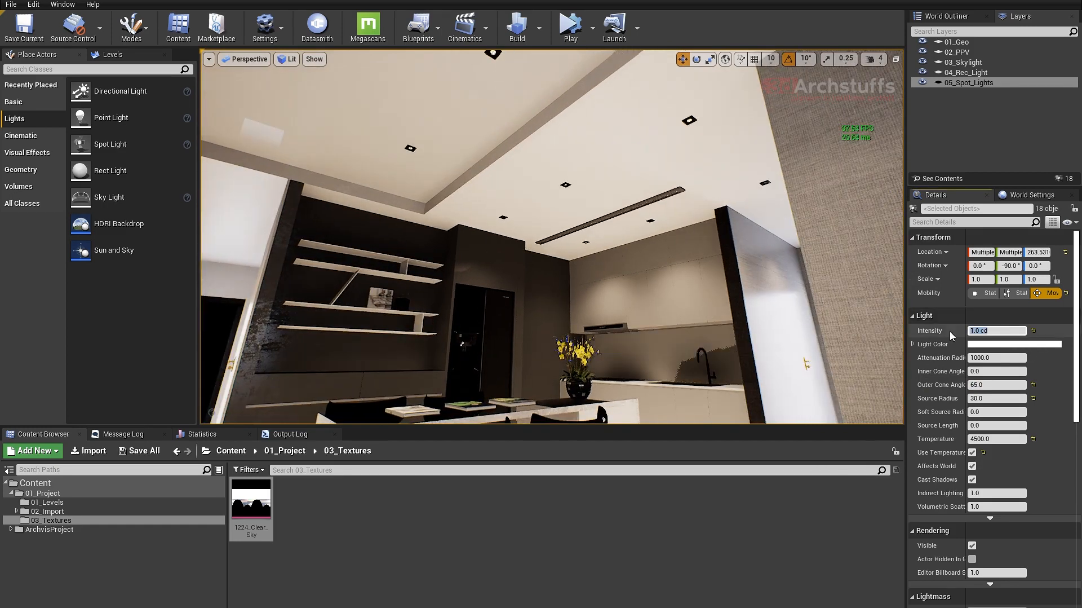
pyautogui.press('BackSpace')
pyautogui.write('.5')
pyautogui.press('Return')
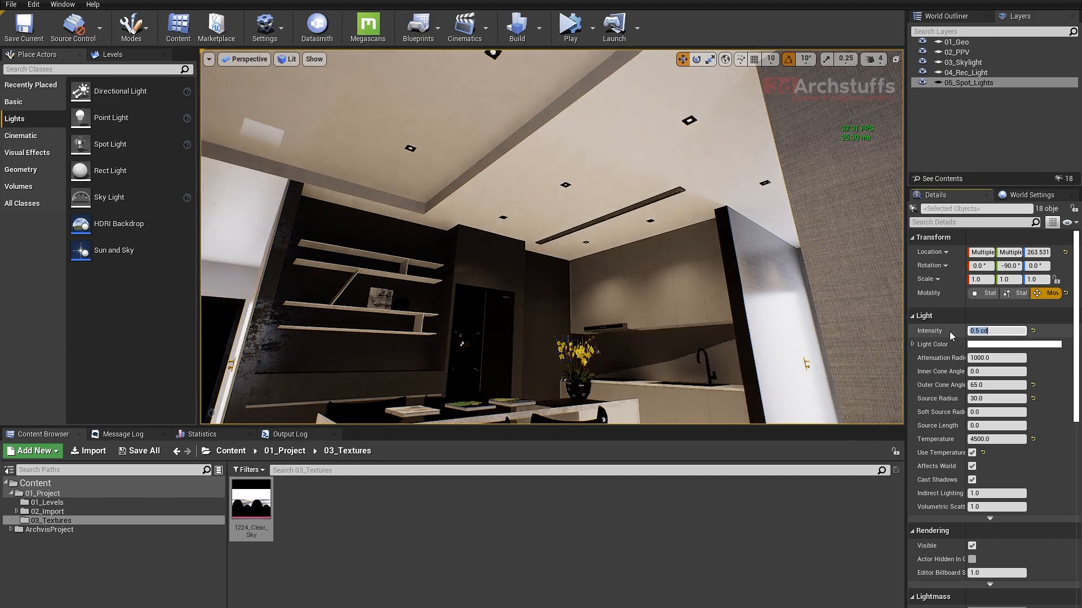
# - Check the lighting across the dining and living areas toward the curtains, and save the level
pyautogui.moveTo(837, 311); pyautogui.dragTo(739, 224, button='right')
pyautogui.press('s')
pyautogui.moveTo(739, 224); pyautogui.dragTo(750, 239, button='middle')
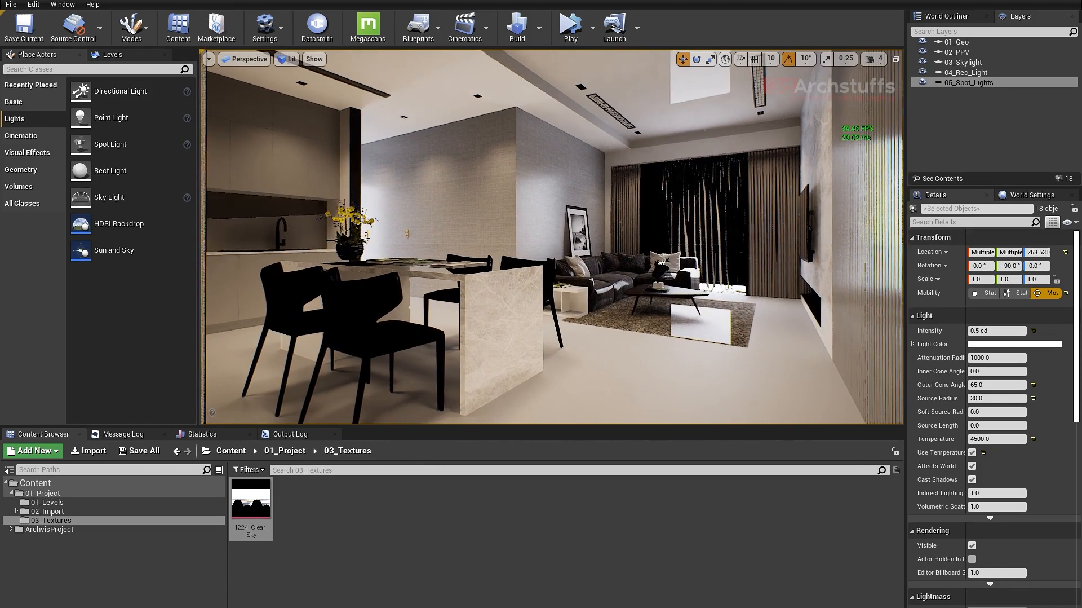
pyautogui.moveTo(750, 239); pyautogui.dragTo(748, 239, button='right')
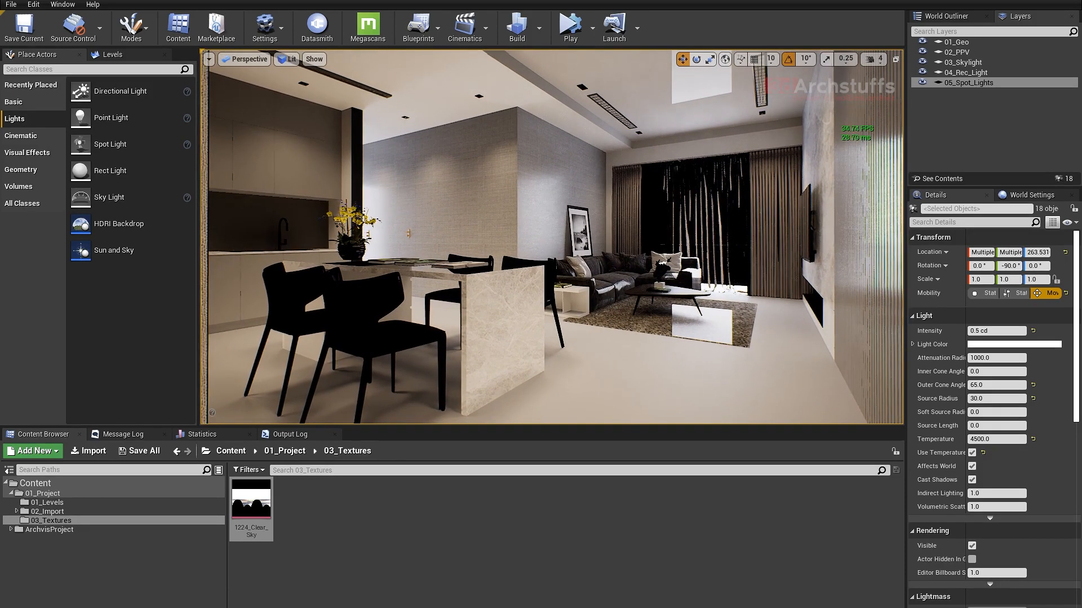
pyautogui.moveTo(619, 279); pyautogui.dragTo(618, 279, button='middle')
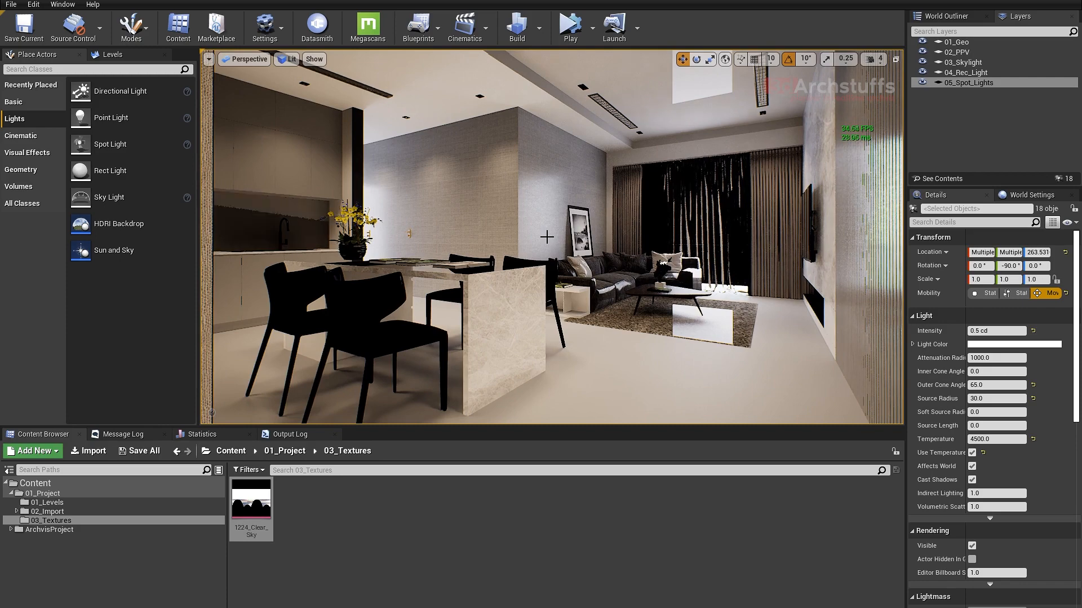
pyautogui.hotkey('ctrl', 's')
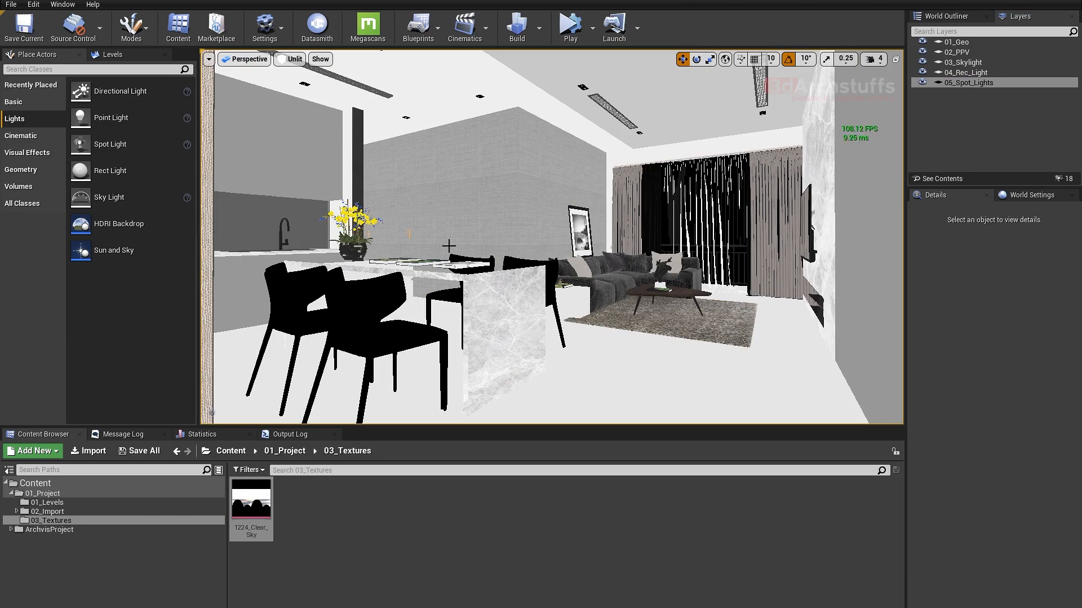
# - Show the scene in the Lighting Only view mode and examine the shading on the kitchen, wall shelves and hallway
pyautogui.moveTo(490, 236); pyautogui.dragTo(496, 241, button='right')
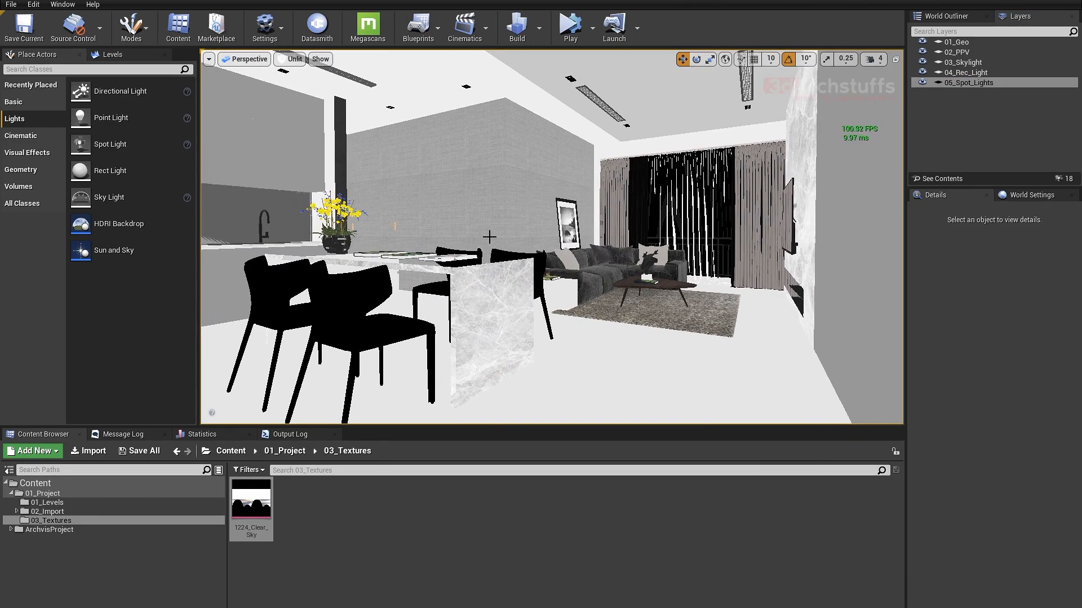
pyautogui.click(299, 61)
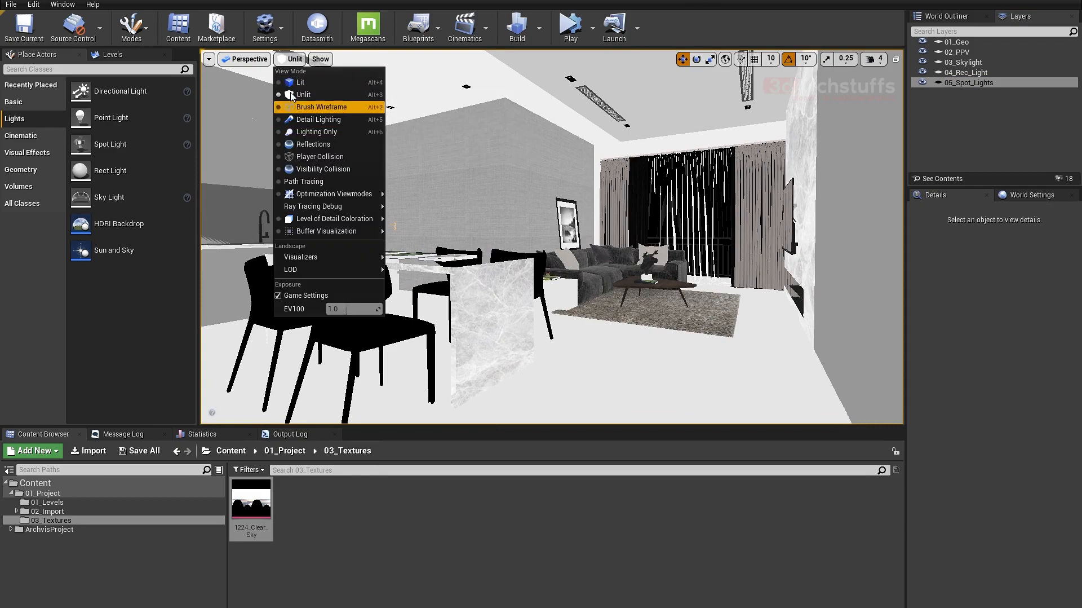
pyautogui.click(308, 133)
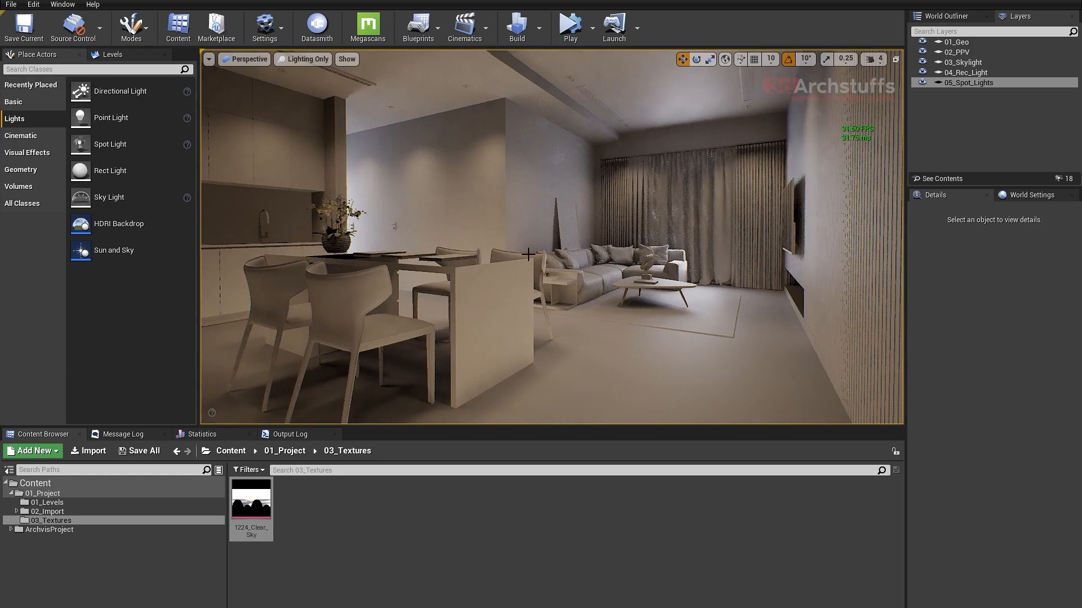
pyautogui.scroll(4, 605, 236)
pyautogui.moveTo(604, 236); pyautogui.dragTo(416, 220, button='right')
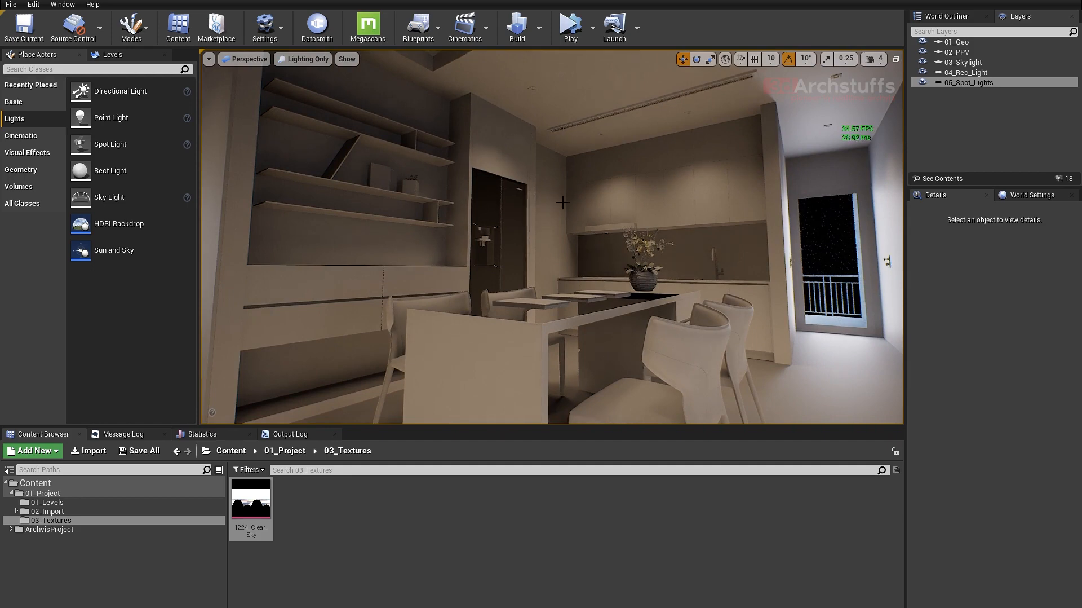
pyautogui.moveTo(563, 202); pyautogui.dragTo(417, 179, button='right')
pyautogui.moveTo(611, 210); pyautogui.dragTo(693, 211, button='right')
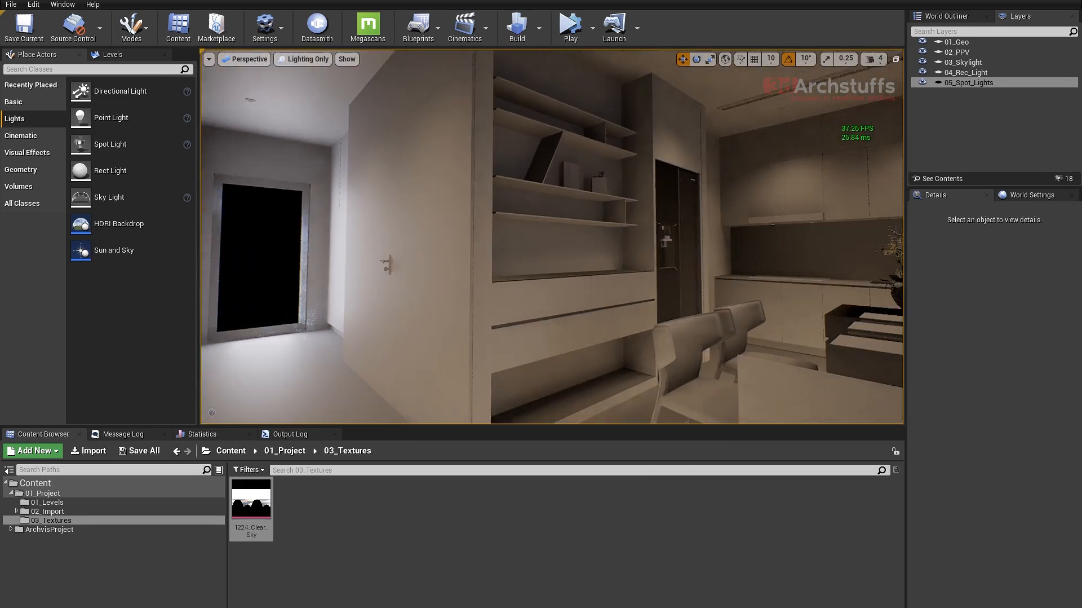
pyautogui.moveTo(592, 218); pyautogui.dragTo(667, 217, button='right')
pyautogui.moveTo(594, 222); pyautogui.dragTo(588, 296, button='right')
pyautogui.moveTo(594, 222)
pyautogui.mouseDown(button='right')
pyautogui.moveTo(603, 219)
pyautogui.moveTo(599, 197)
pyautogui.moveTo(584, 207)
pyautogui.moveTo(602, 201)
pyautogui.moveTo(600, 225)
pyautogui.mouseUp(button='right')
# - Select the dining island and examine the light and contact shadows around its top, underside and chairs from several angles
pyautogui.click(515, 296)
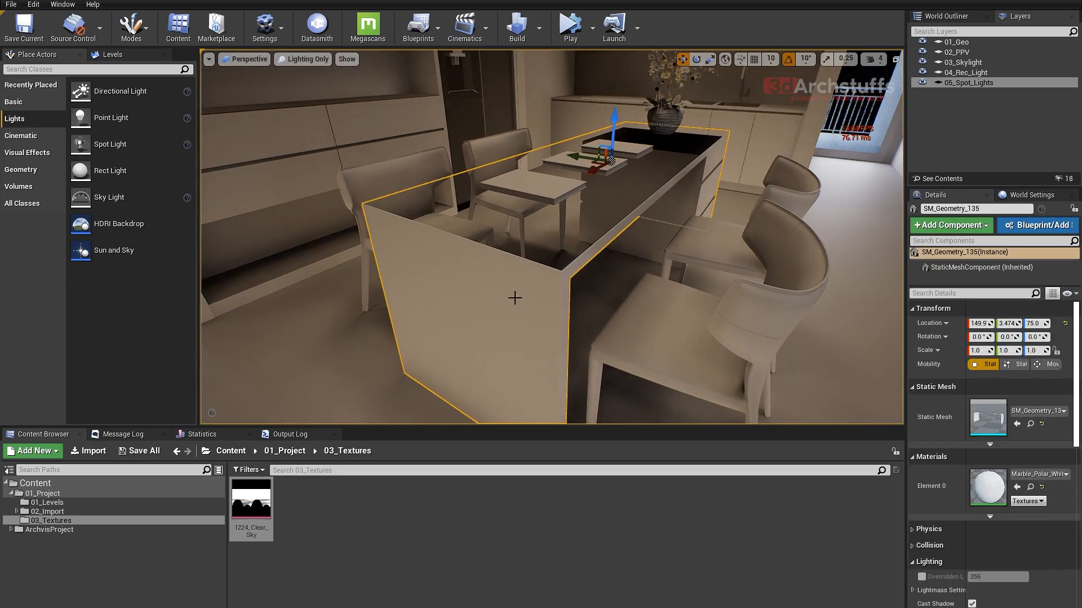
pyautogui.moveTo(585, 267); pyautogui.dragTo(595, 220, button='right')
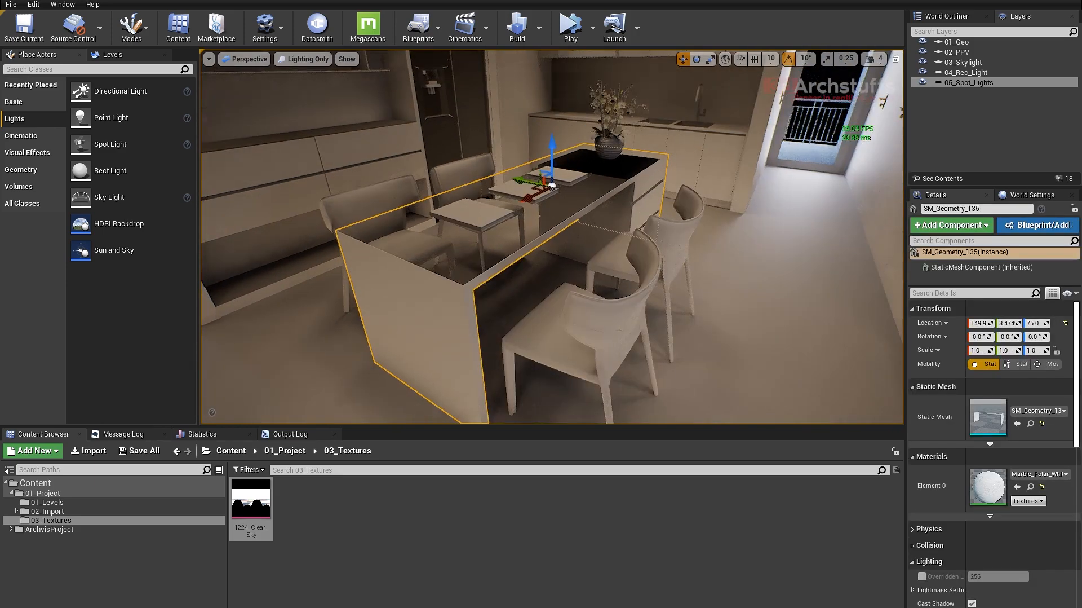
pyautogui.keyDown('alt'); pyautogui.moveTo(564, 246); pyautogui.dragTo(617, 261); pyautogui.keyUp('alt')
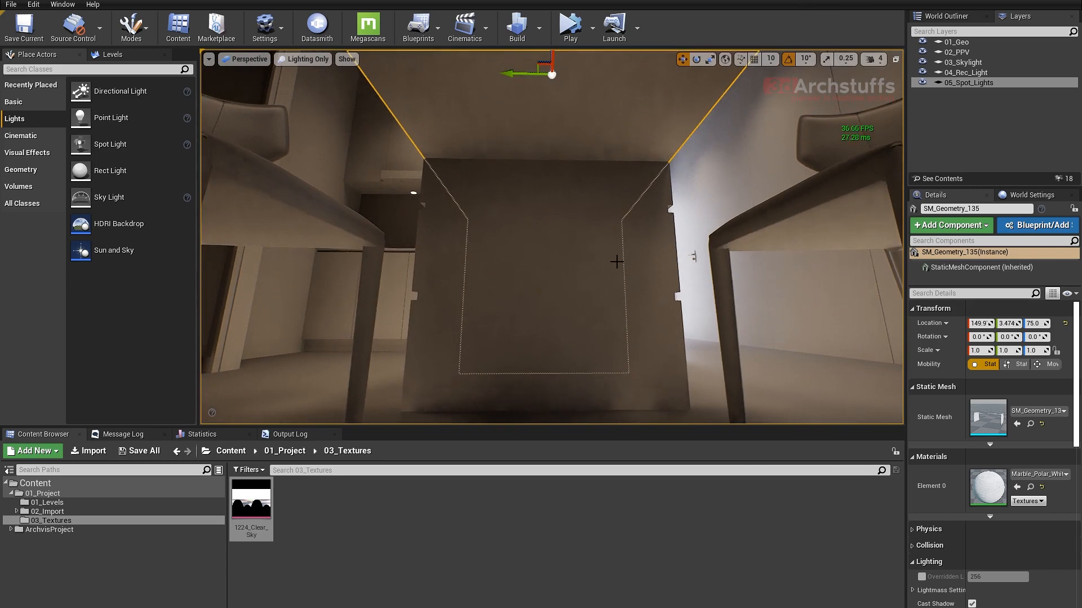
pyautogui.moveTo(616, 261)
pyautogui.mouseDown(button='right')
pyautogui.moveTo(609, 183)
pyautogui.moveTo(614, 271)
pyautogui.mouseUp(button='right')
pyautogui.scroll(-5, 614, 271)
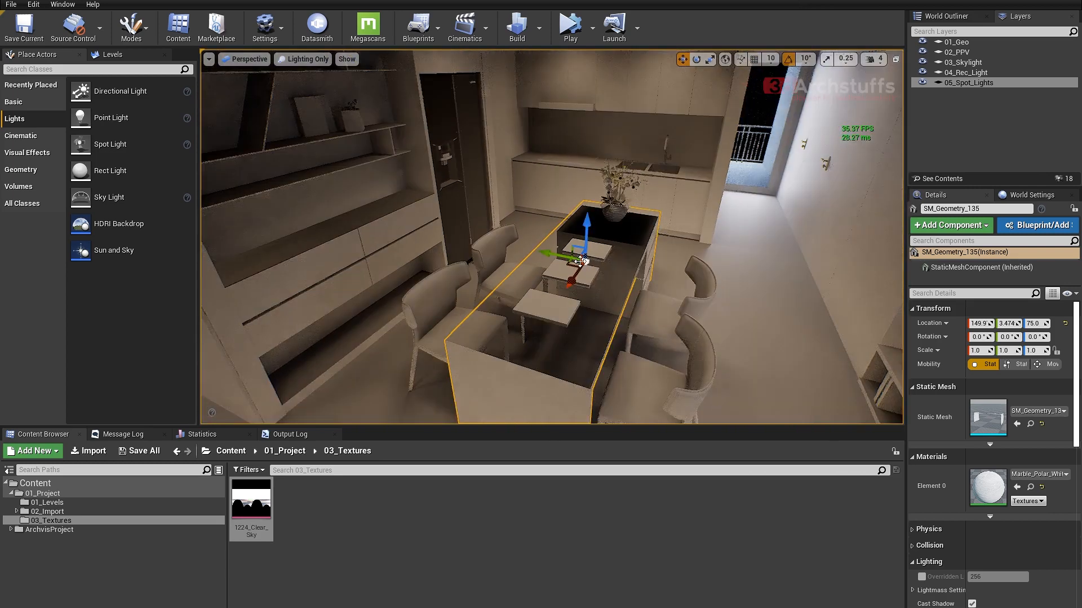
pyautogui.keyDown('alt'); pyautogui.moveTo(597, 292); pyautogui.dragTo(650, 305); pyautogui.keyUp('alt')
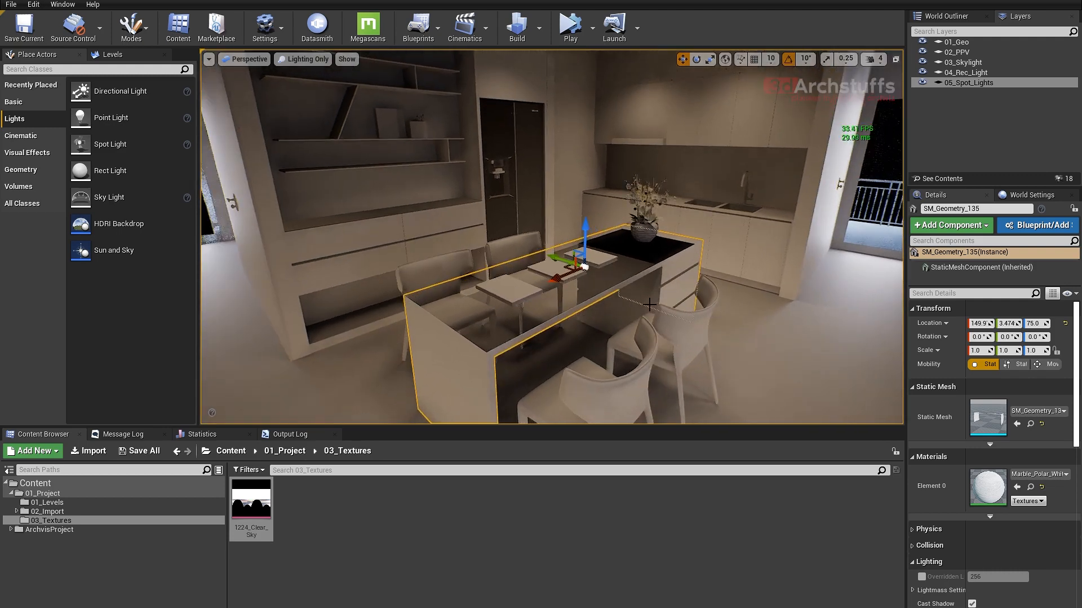
pyautogui.moveTo(719, 292)
pyautogui.mouseDown(button='right')
pyautogui.moveTo(697, 250)
pyautogui.moveTo(712, 282)
pyautogui.mouseUp(button='right')
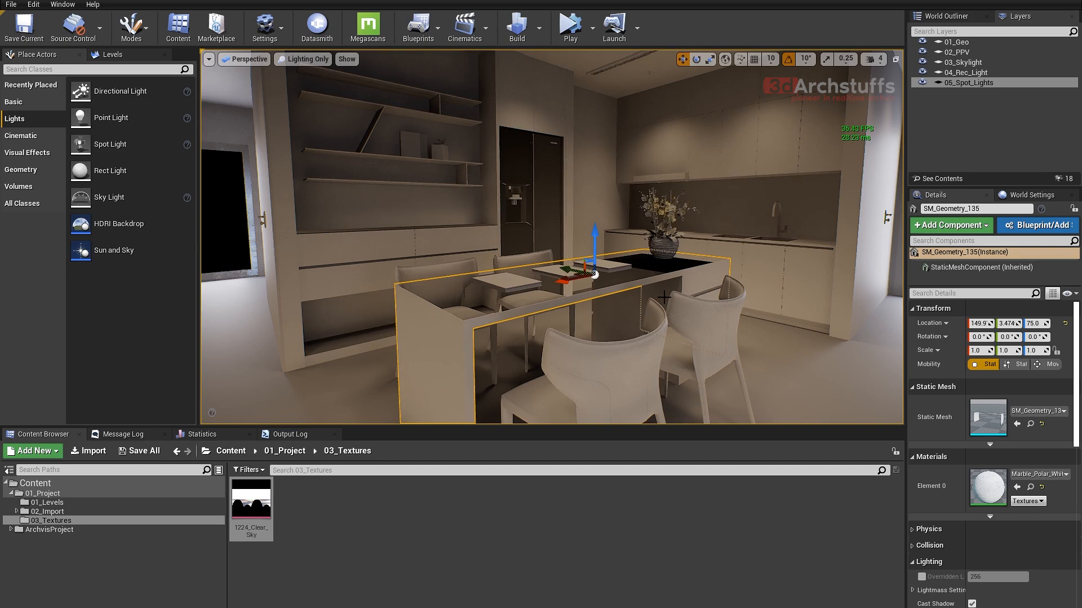
pyautogui.keyDown('alt'); pyautogui.moveTo(592, 282); pyautogui.dragTo(676, 301); pyautogui.keyUp('alt')
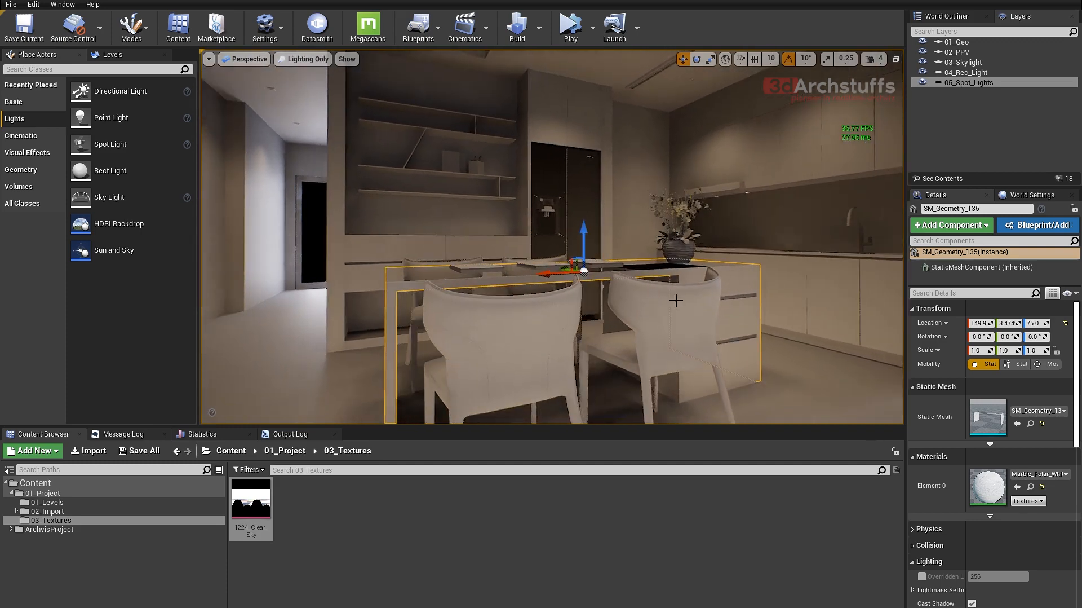
pyautogui.moveTo(676, 300); pyautogui.dragTo(673, 288, button='right')
pyautogui.keyDown('alt'); pyautogui.moveTo(674, 320); pyautogui.dragTo(604, 307); pyautogui.keyUp('alt')
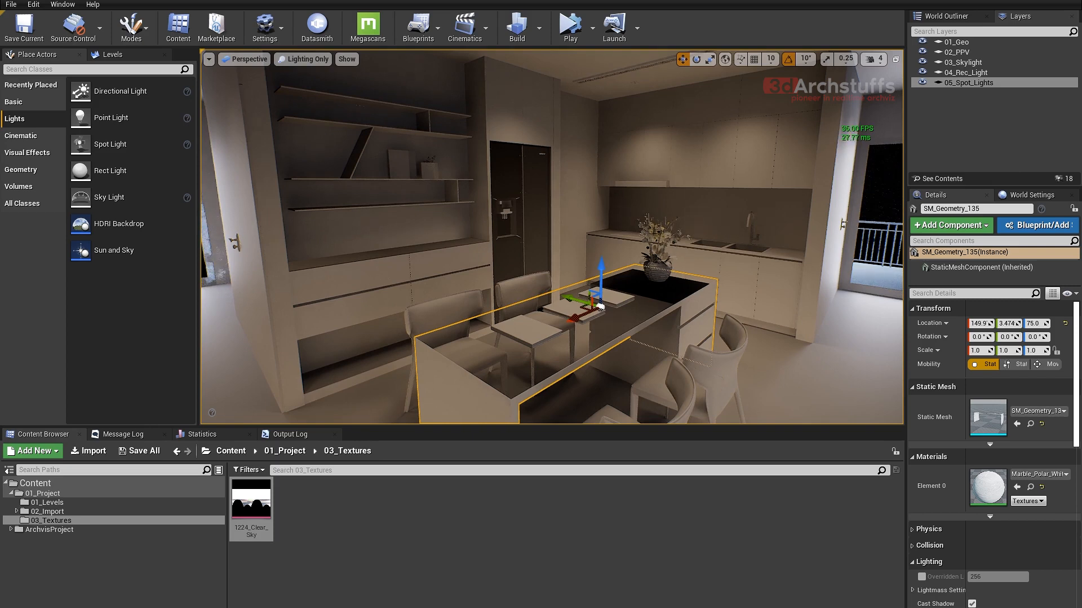
pyautogui.keyDown('alt'); pyautogui.moveTo(601, 307); pyautogui.dragTo(570, 224); pyautogui.keyUp('alt')
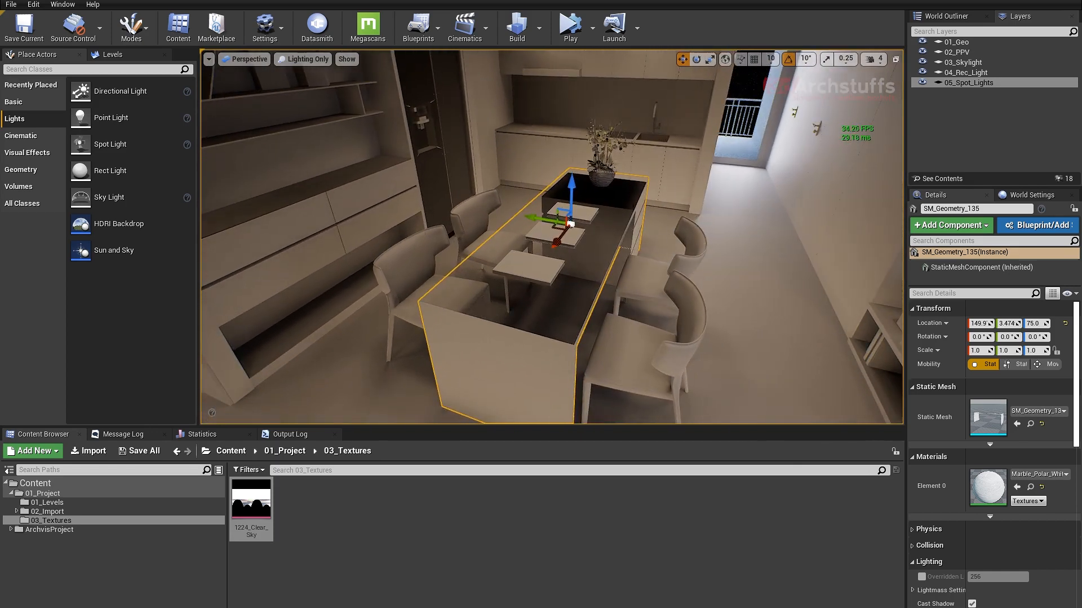
pyautogui.keyDown('alt'); pyautogui.moveTo(570, 224); pyautogui.dragTo(571, 224); pyautogui.keyUp('alt')
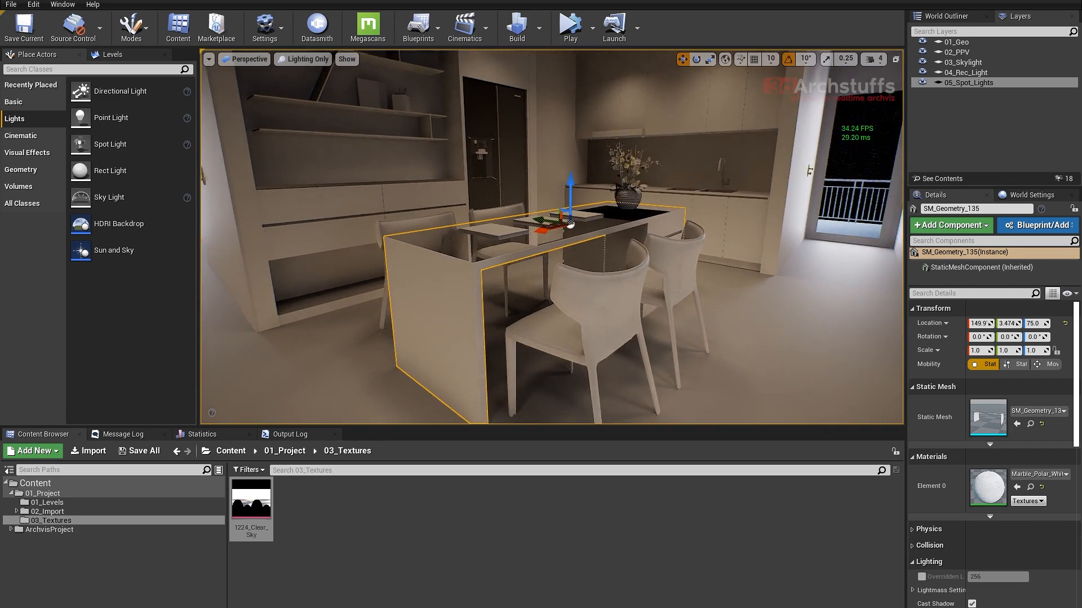
pyautogui.keyDown('alt'); pyautogui.moveTo(571, 224); pyautogui.dragTo(570, 224); pyautogui.keyUp('alt')
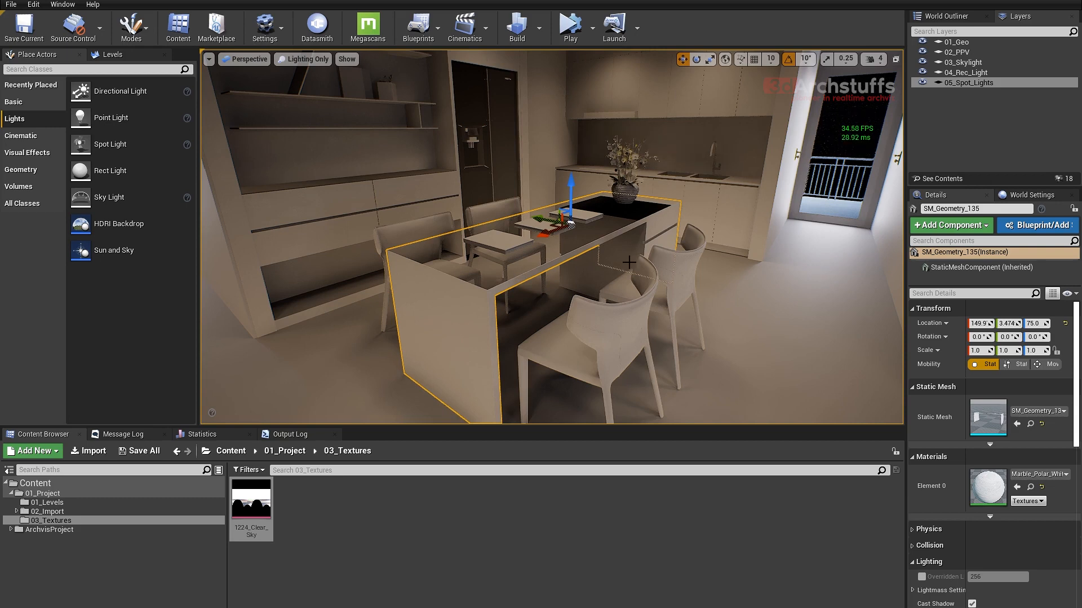
# - Inspect the dining island's top surface and inner faces once more from slightly different angles
pyautogui.keyDown('alt'); pyautogui.moveTo(661, 267); pyautogui.dragTo(569, 259); pyautogui.keyUp('alt')
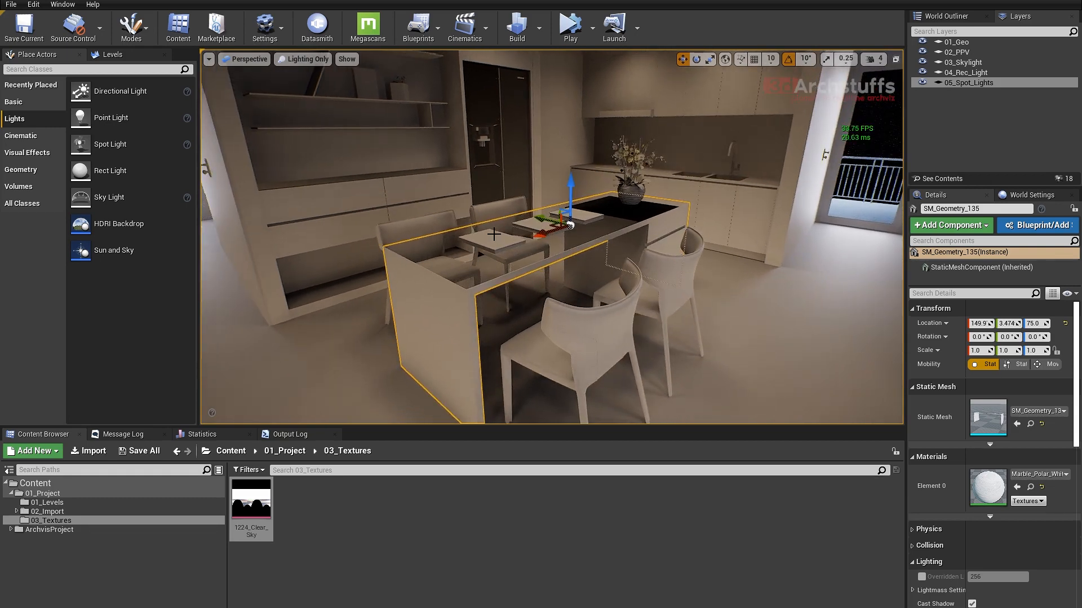
pyautogui.keyDown('alt'); pyautogui.moveTo(688, 286); pyautogui.dragTo(735, 313); pyautogui.keyUp('alt')
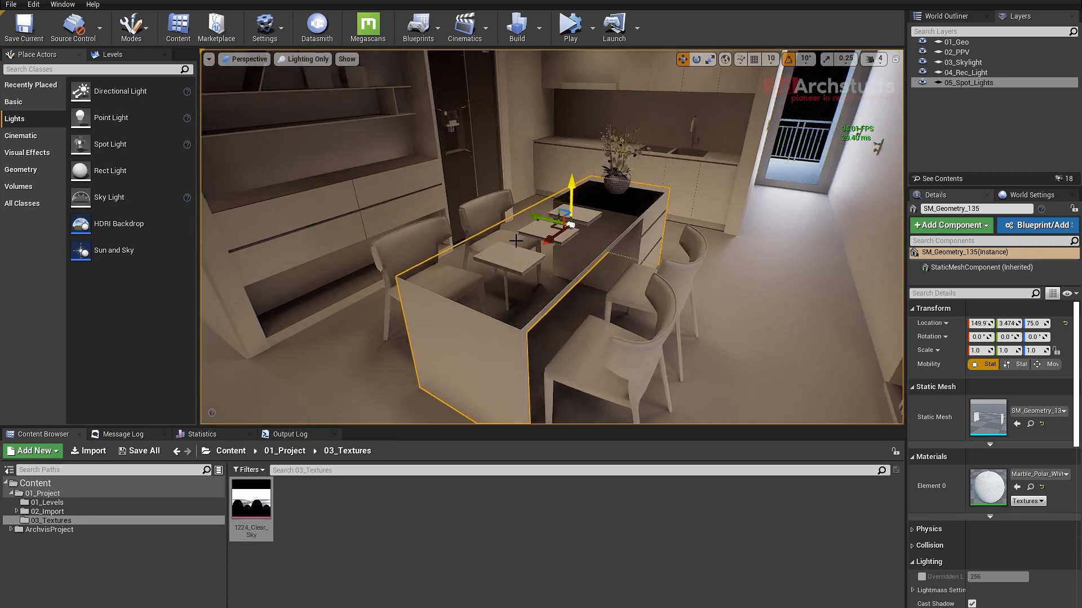
pyautogui.moveTo(562, 324)
pyautogui.keyDown('alt'); pyautogui.mouseDown()
pyautogui.moveTo(543, 312)
pyautogui.moveTo(584, 310)
pyautogui.moveTo(550, 311)
pyautogui.mouseUp(); pyautogui.keyUp('alt')
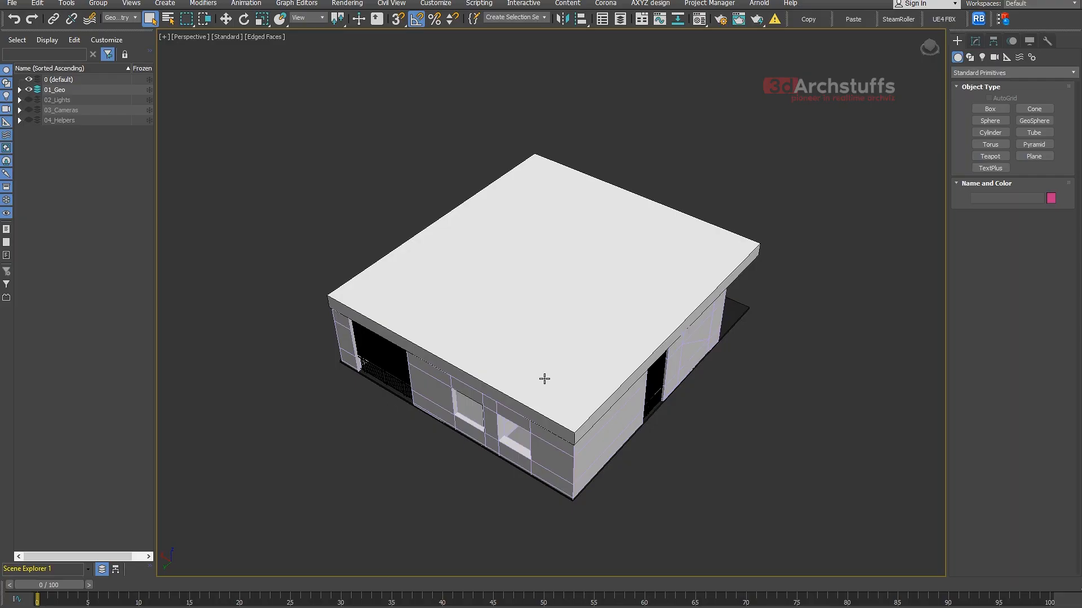
# - Switch to 3ds Max and hide the roof, the ceiling slab beneath it and the living room ceiling
pyautogui.click(573, 338)
pyautogui.rightClick(573, 338)
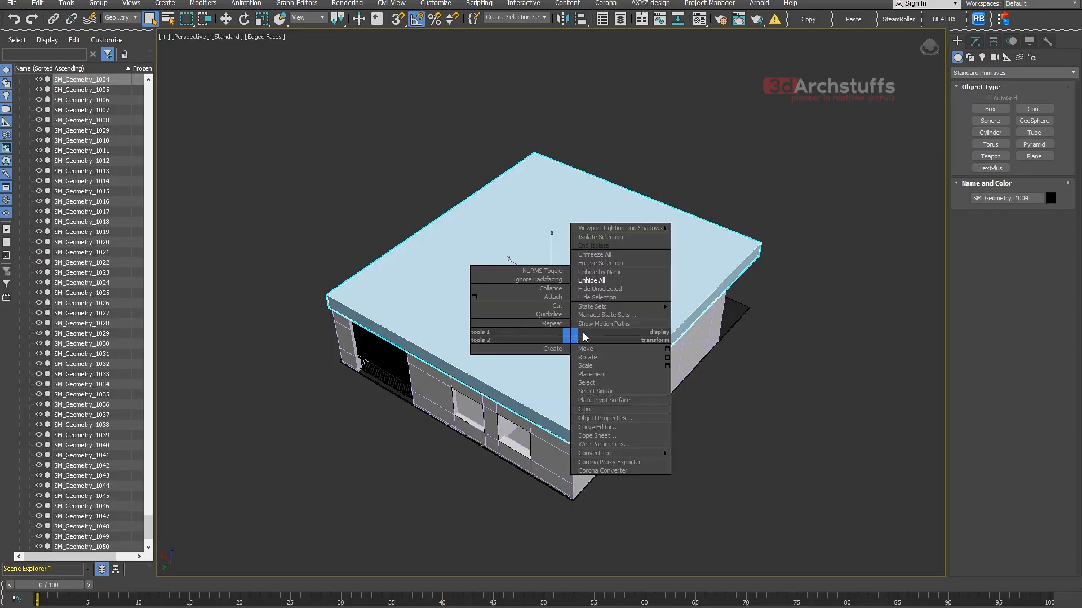
pyautogui.click(605, 299)
pyautogui.click(609, 298)
pyautogui.rightClick(609, 298)
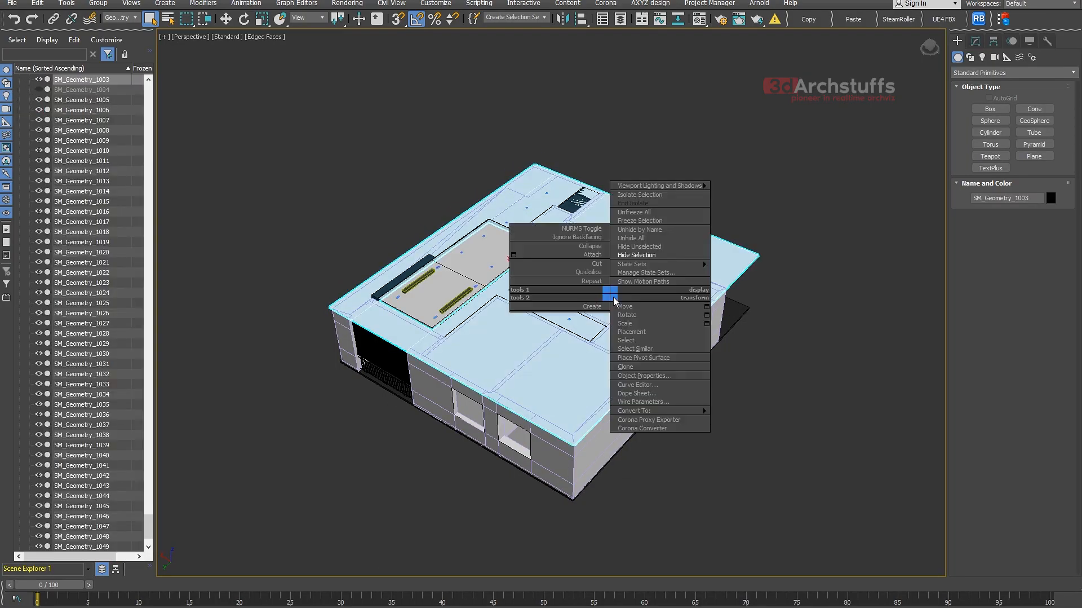
pyautogui.click(626, 265)
pyautogui.click(470, 267)
pyautogui.rightClick(470, 267)
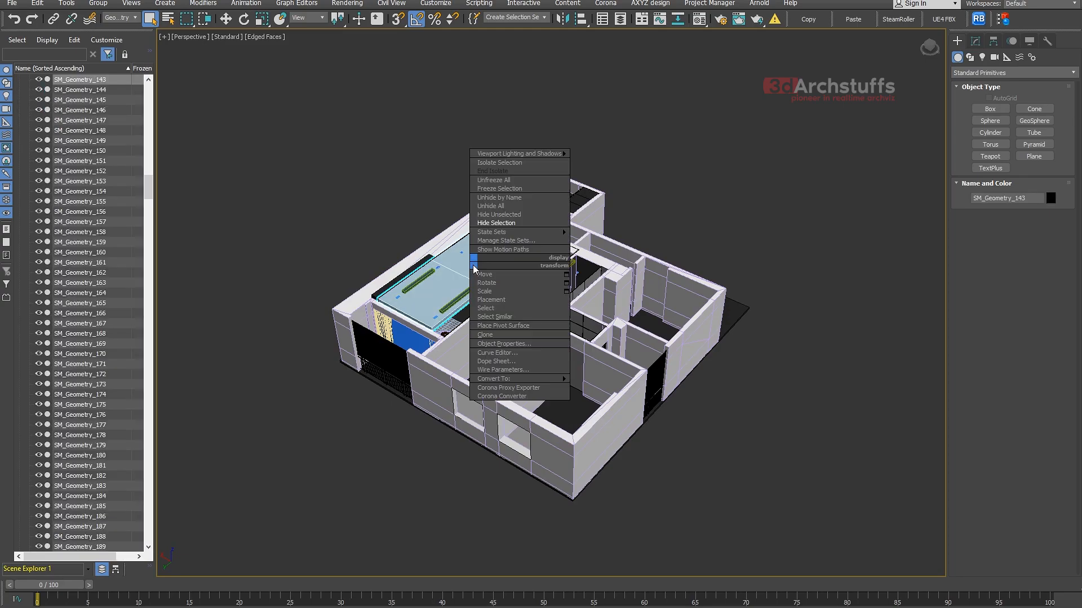
pyautogui.click(496, 231)
# - Isolate the marble dining island and display its modifier stack
pyautogui.scroll(8, 494, 283)
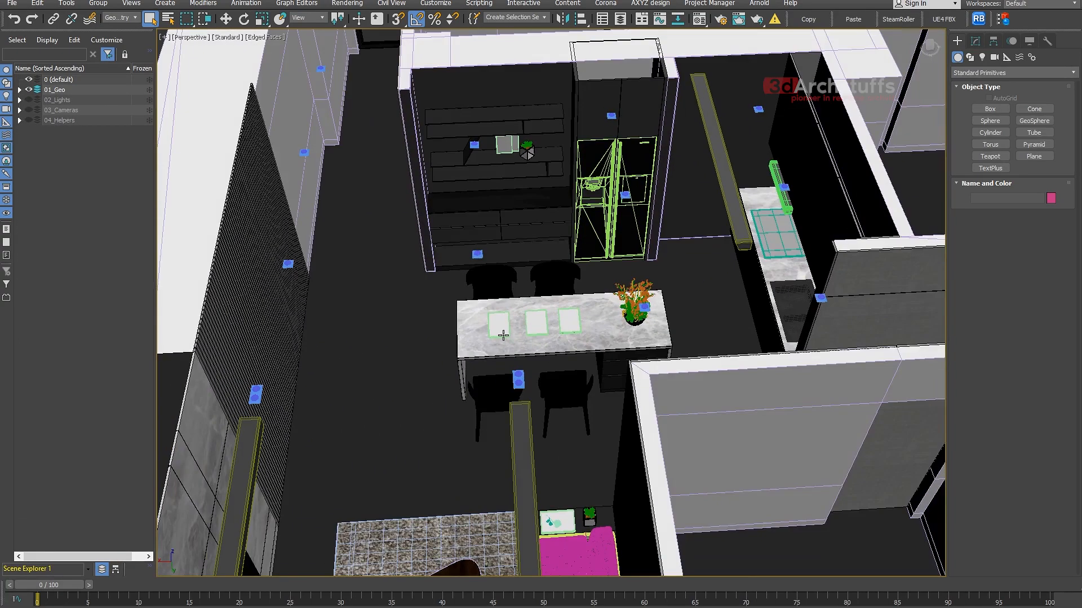
pyautogui.click(496, 342)
pyautogui.press('z')
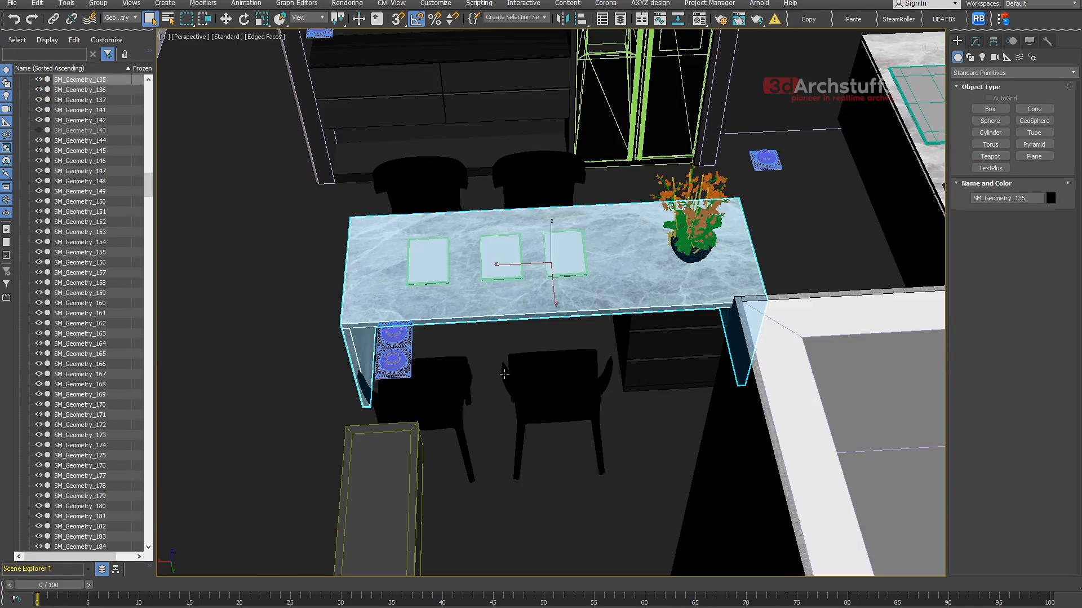
pyautogui.keyDown('alt'); pyautogui.moveTo(504, 374); pyautogui.dragTo(586, 350, button='middle'); pyautogui.keyUp('alt')
pyautogui.hotkey('alt', 'q')
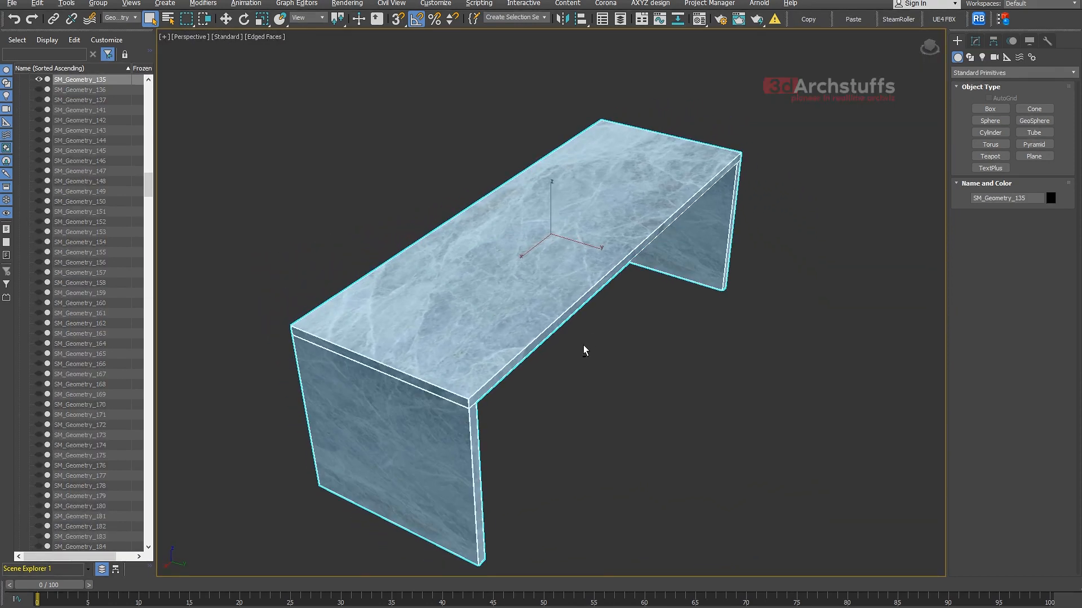
pyautogui.click(977, 43)
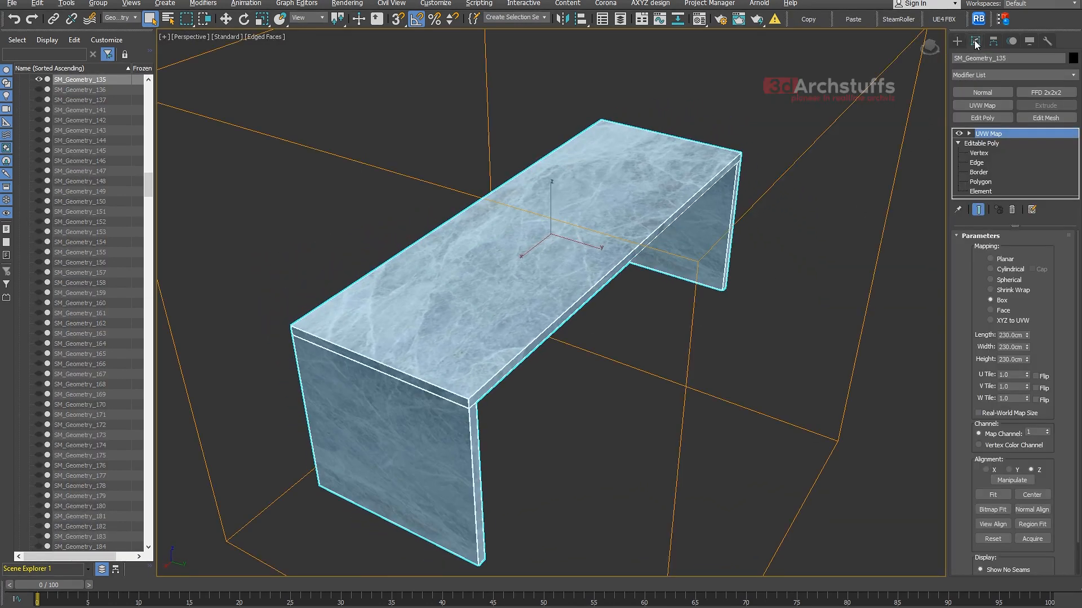
pyautogui.click(959, 144)
pyautogui.click(983, 117)
pyautogui.click(970, 133)
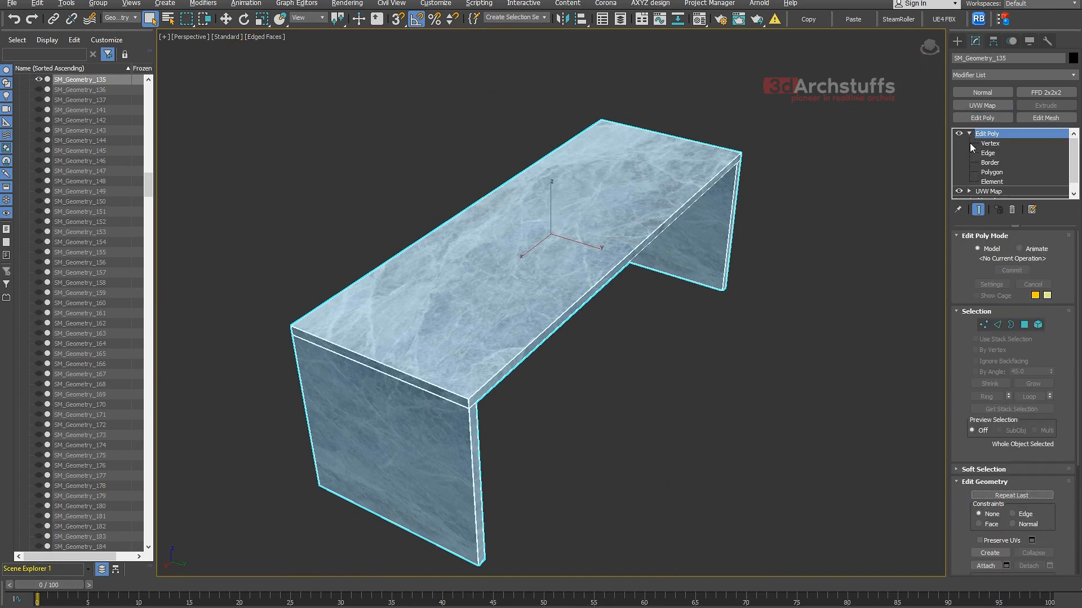
pyautogui.click(1012, 209)
# - Add an Edit Mesh modifier to the island and flip the normals of its top polygon
pyautogui.click(1047, 118)
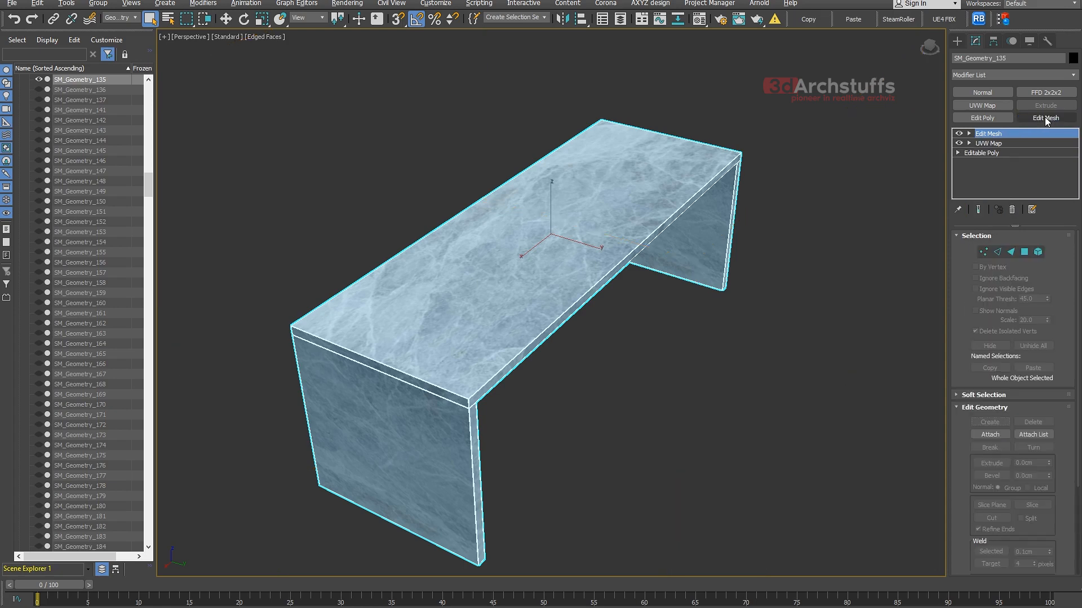
pyautogui.click(969, 134)
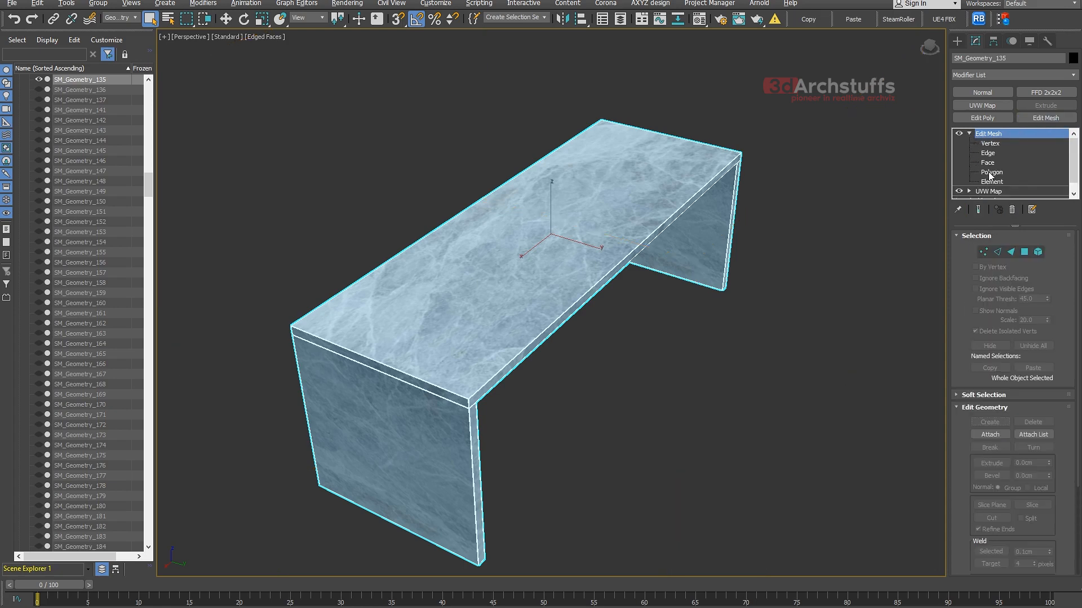
pyautogui.click(991, 172)
pyautogui.click(627, 218)
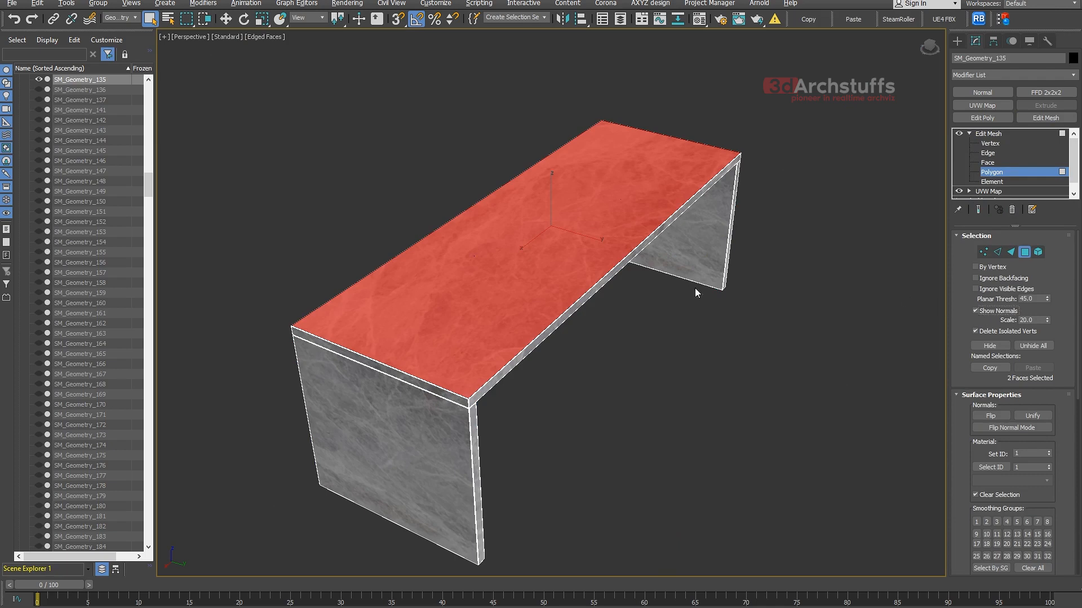
pyautogui.moveTo(697, 292)
pyautogui.keyDown('alt'); pyautogui.mouseDown(button='middle')
pyautogui.moveTo(722, 320)
pyautogui.moveTo(709, 291)
pyautogui.mouseUp(button='middle'); pyautogui.keyUp('alt')
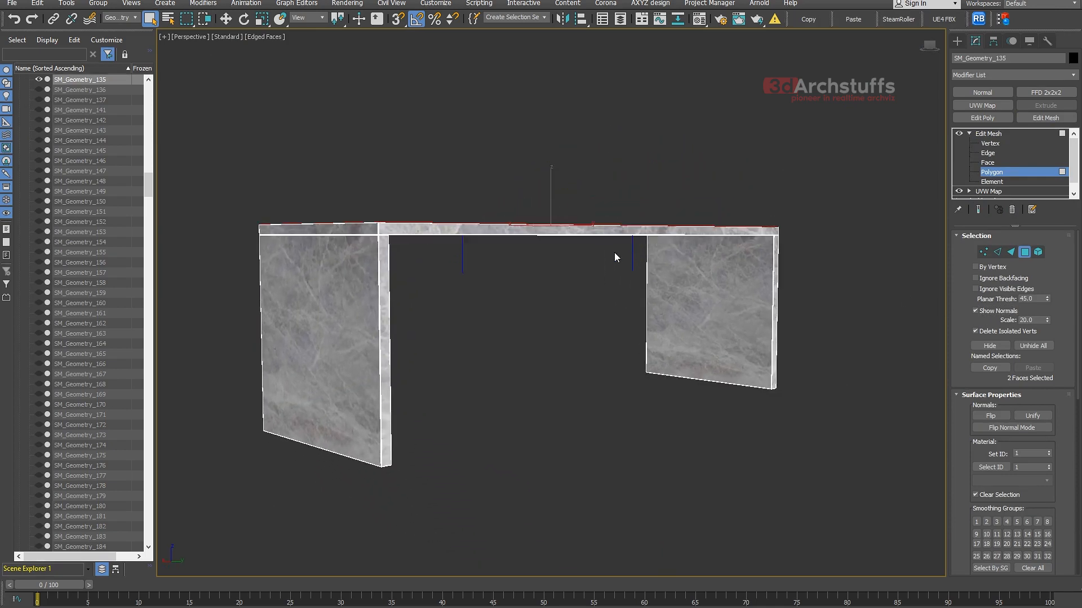
pyautogui.keyDown('alt'); pyautogui.moveTo(614, 254); pyautogui.dragTo(643, 308, button='middle'); pyautogui.keyUp('alt')
pyautogui.click(991, 415)
pyautogui.click(992, 134)
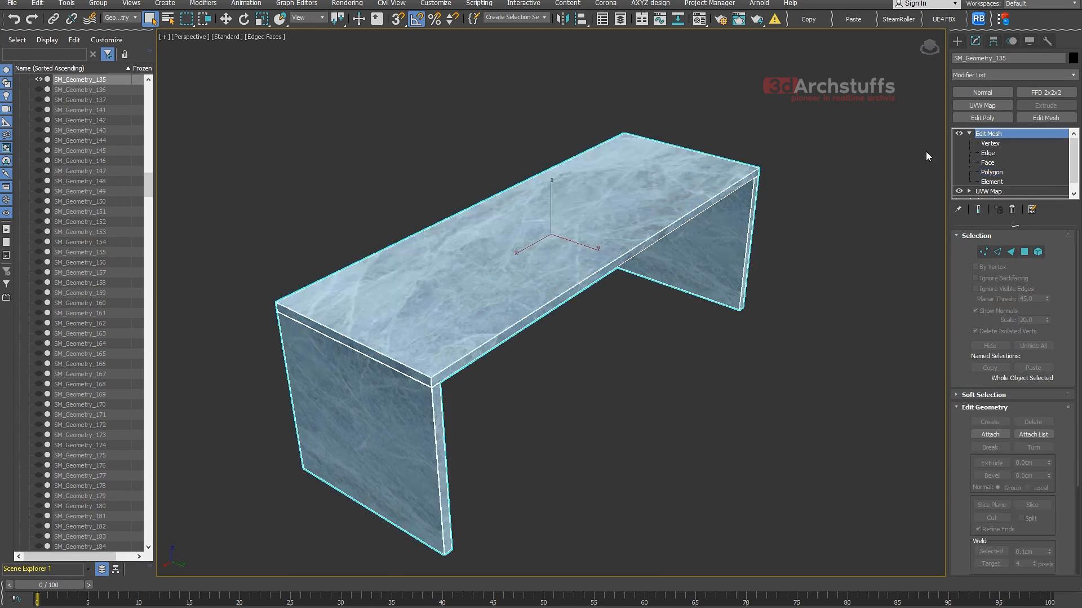
# - Export only the selected island as 02_Export.udatasmith to the Export folder and dismiss the output warnings
pyautogui.click(17, 3)
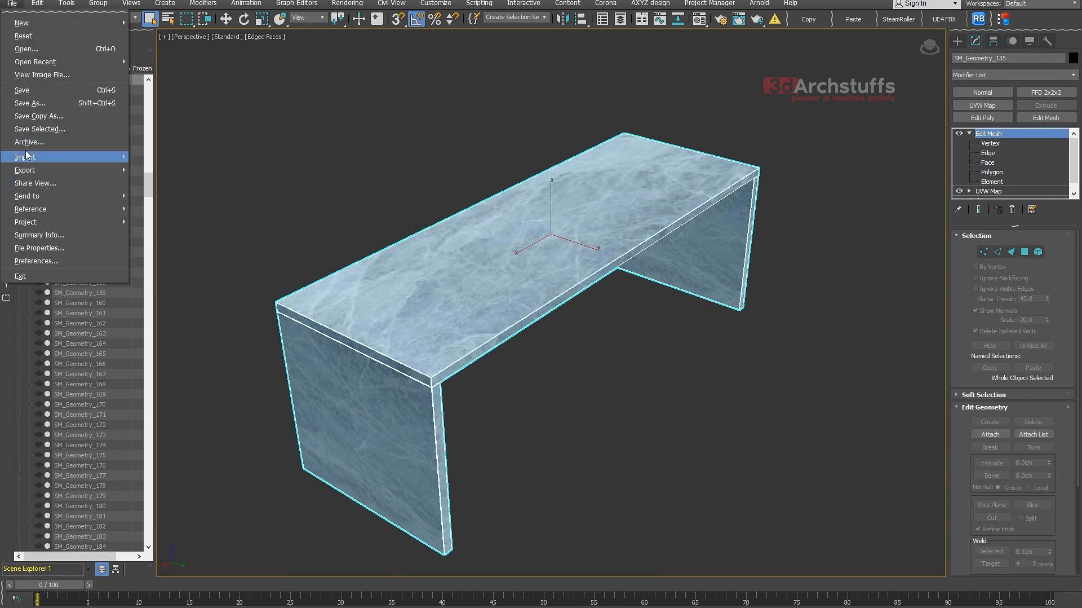
pyautogui.moveTo(60, 171)
pyautogui.click(169, 183)
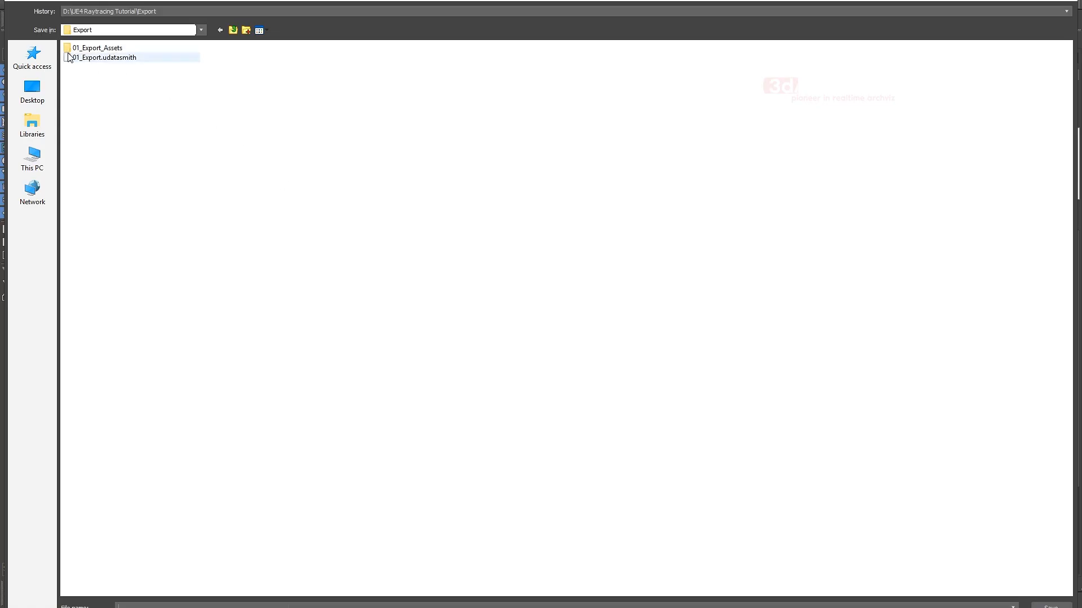
pyautogui.click(94, 59)
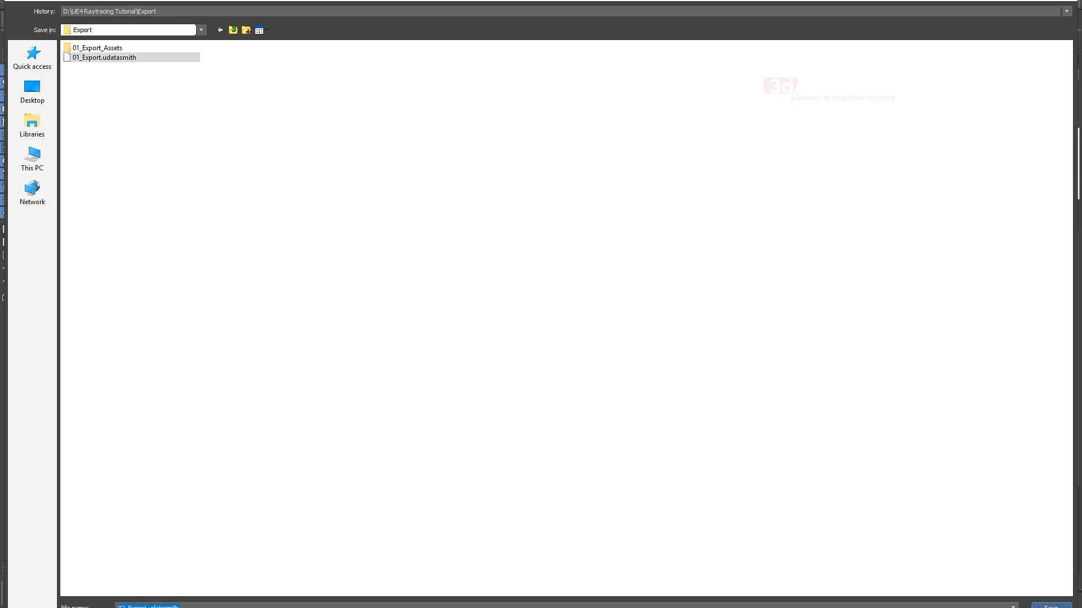
pyautogui.press('Return')
pyautogui.click(498, 357)
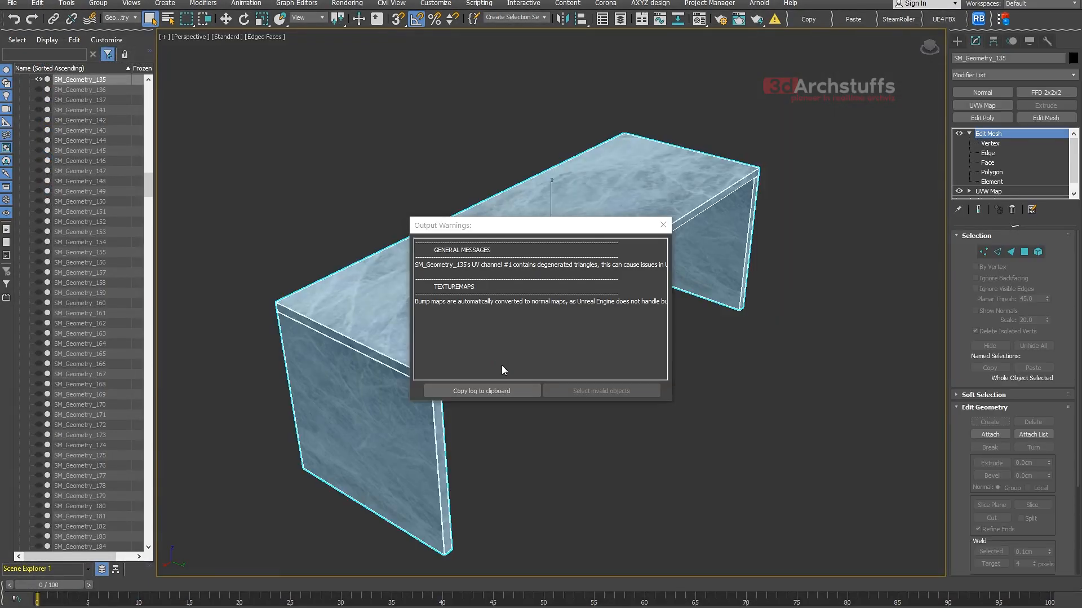
pyautogui.click(663, 225)
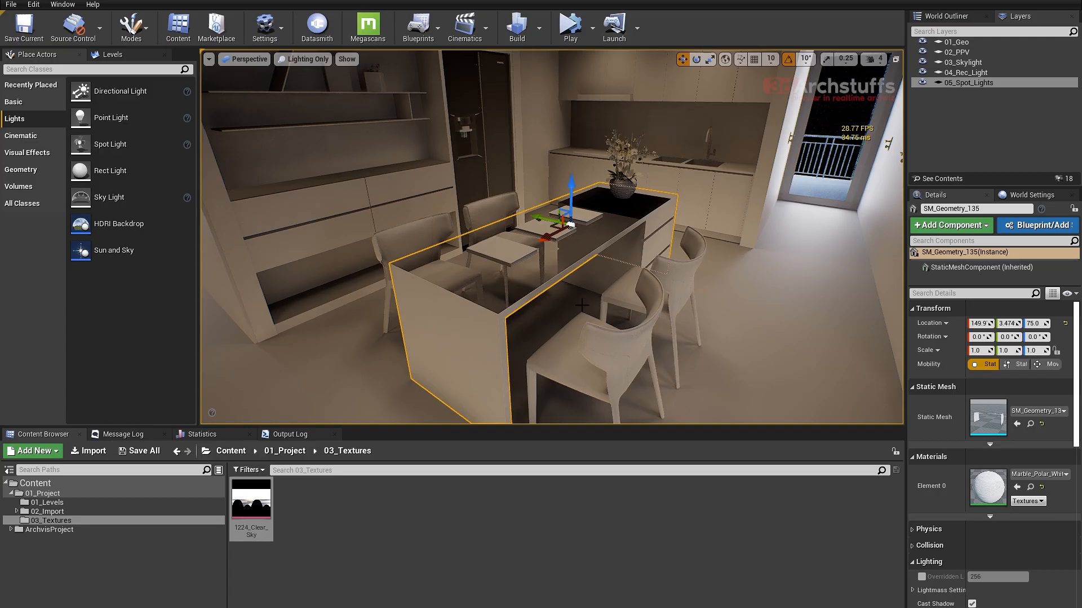
# - Switch to Unreal Editor, delete the old dining island and choose 02_Export.udatasmith from UE4 Raytracing Tutorial\Export for Datasmith import
pyautogui.keyDown('alt'); pyautogui.moveTo(590, 303); pyautogui.dragTo(627, 279); pyautogui.keyUp('alt')
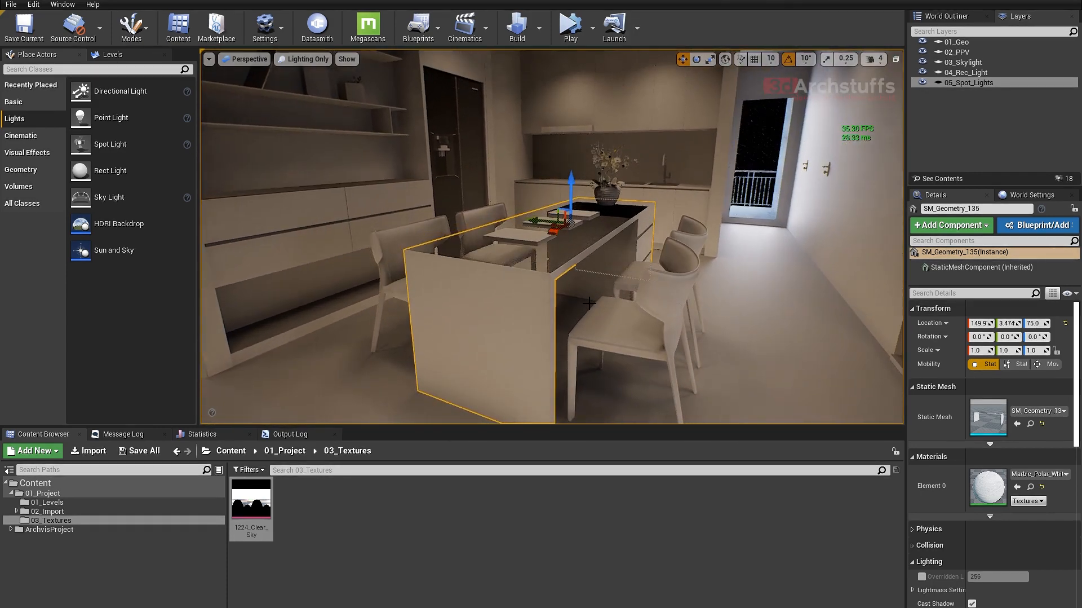
pyautogui.press('Delete')
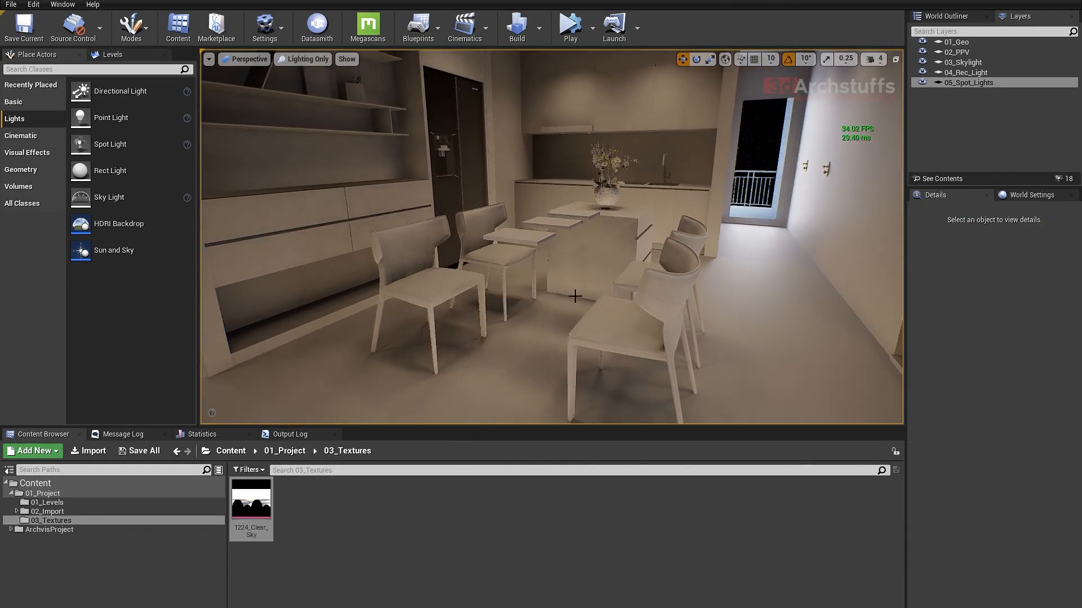
pyautogui.click(316, 25)
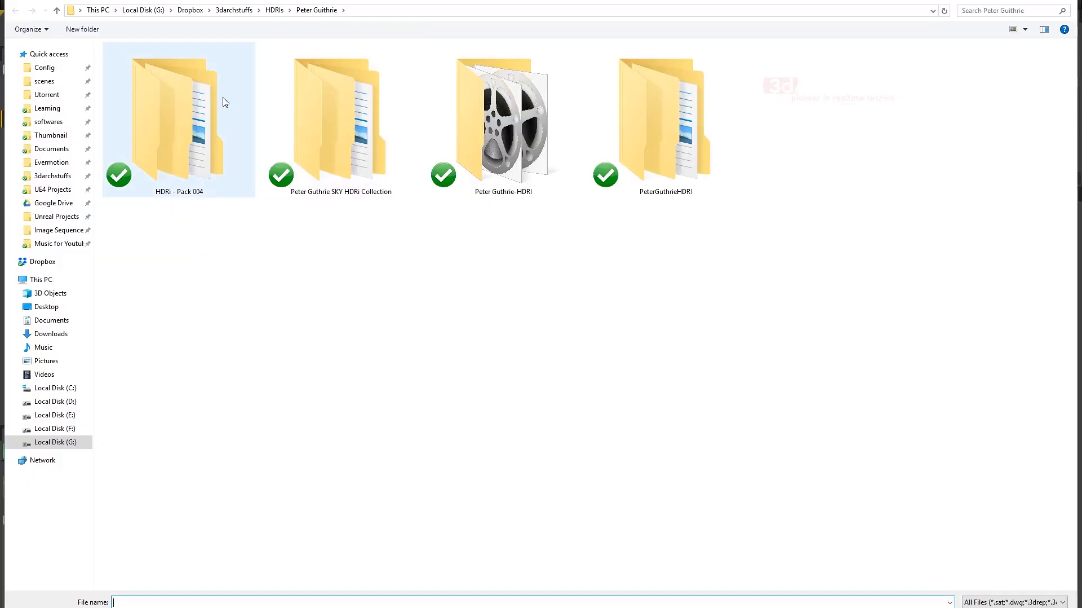
pyautogui.click(61, 401)
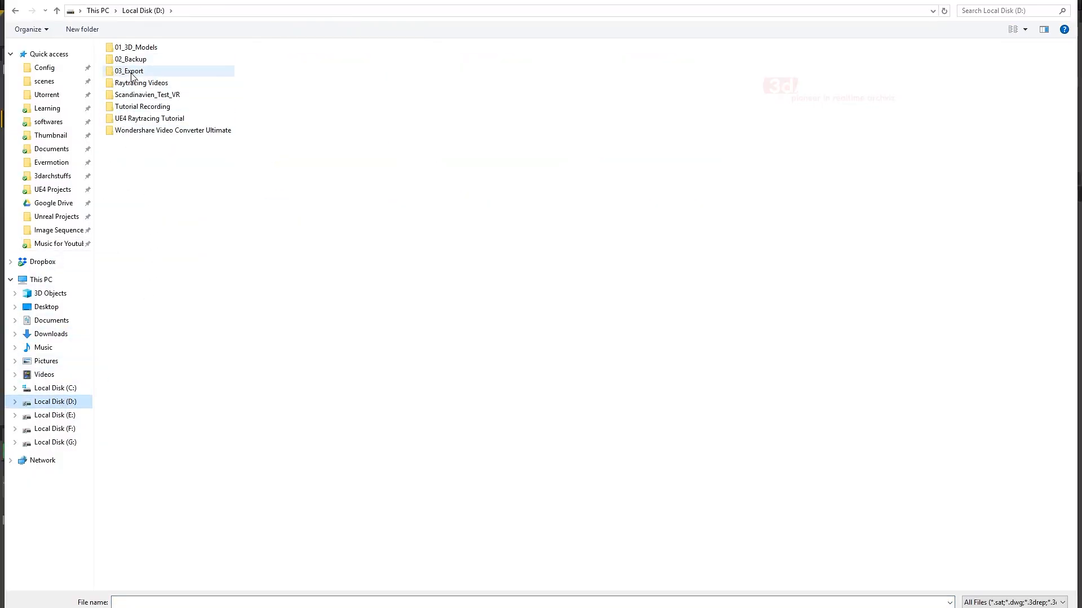
pyautogui.doubleClick(131, 118)
pyautogui.doubleClick(126, 74)
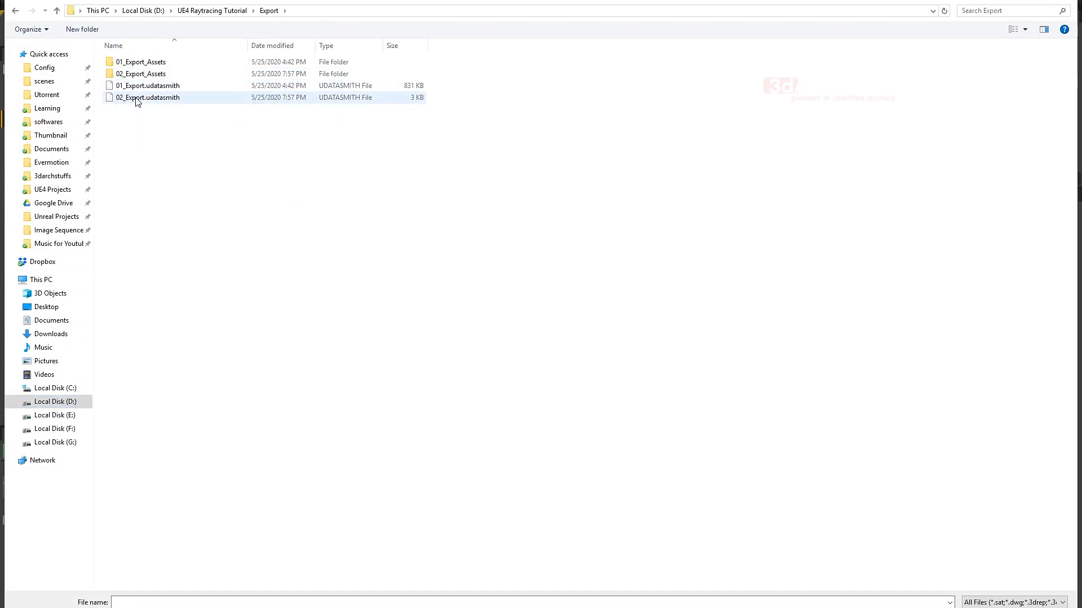
pyautogui.click(129, 99)
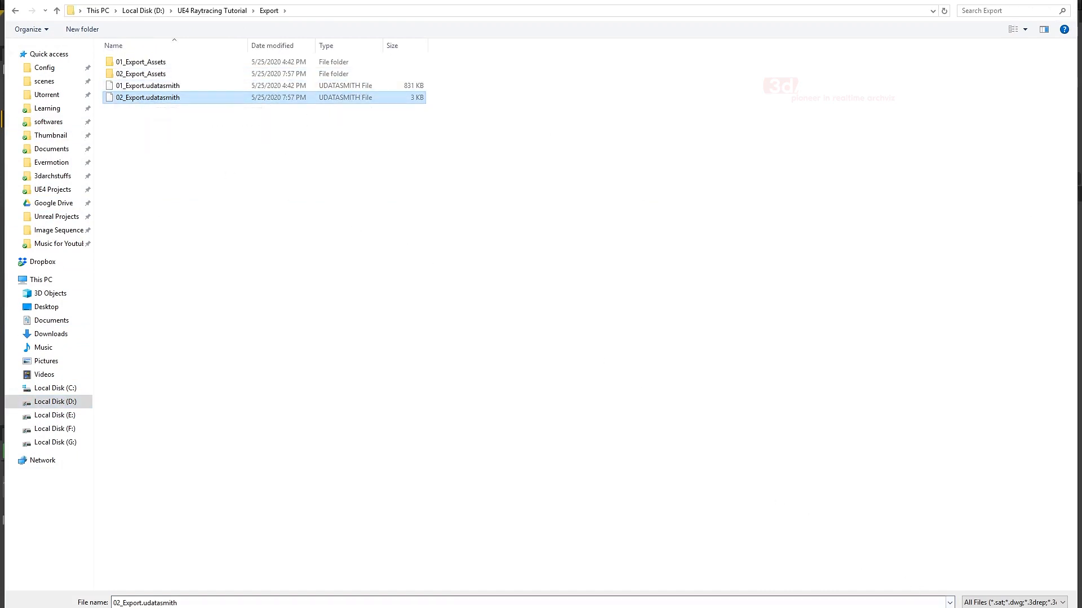
pyautogui.click(979, 607)
# - Import the Datasmith file into 01_Project/02_Import with only geometry and materials & textures, excluding lights, cameras and animations
pyautogui.click(458, 226)
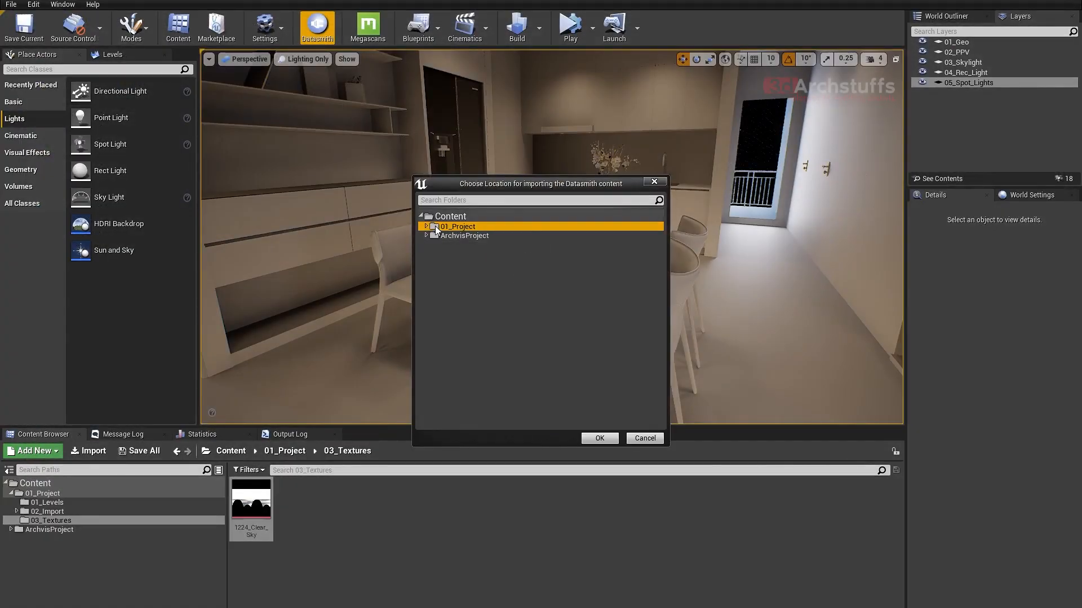
pyautogui.click(427, 226)
pyautogui.click(461, 244)
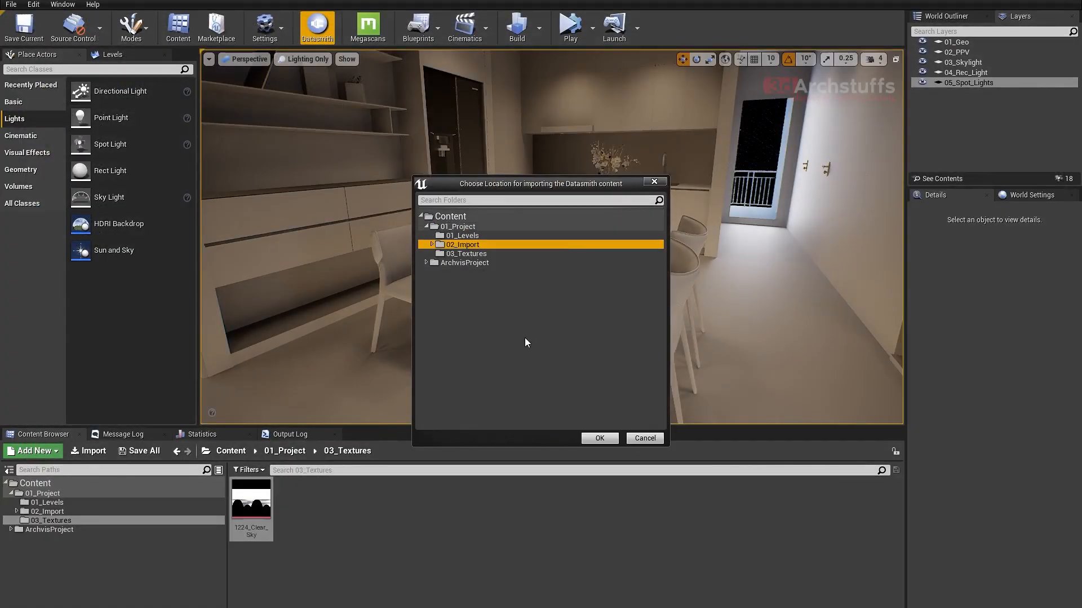
pyautogui.click(600, 438)
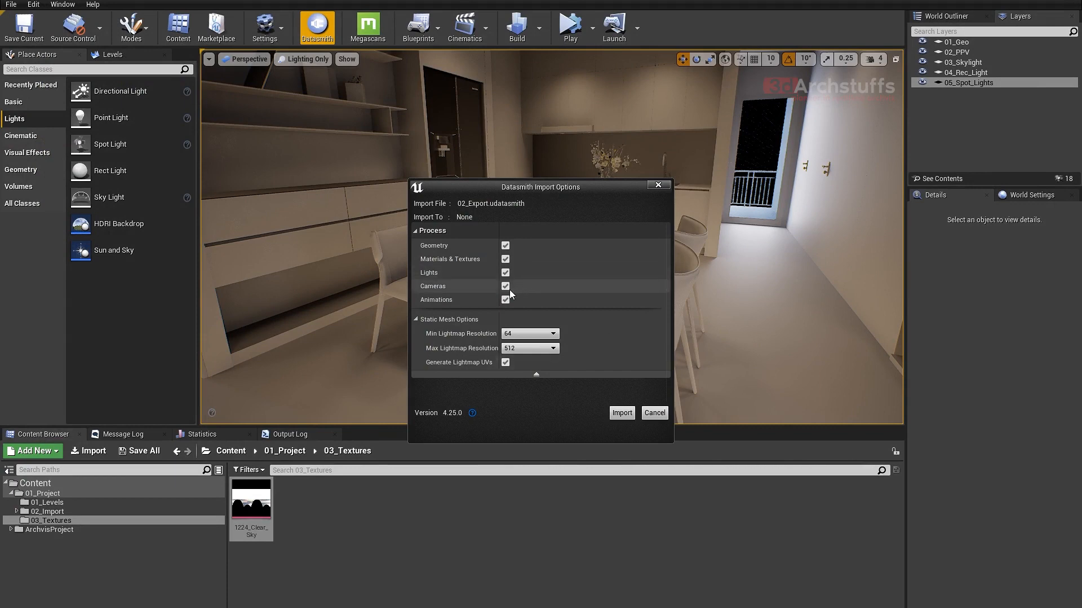
pyautogui.click(505, 299)
pyautogui.click(505, 286)
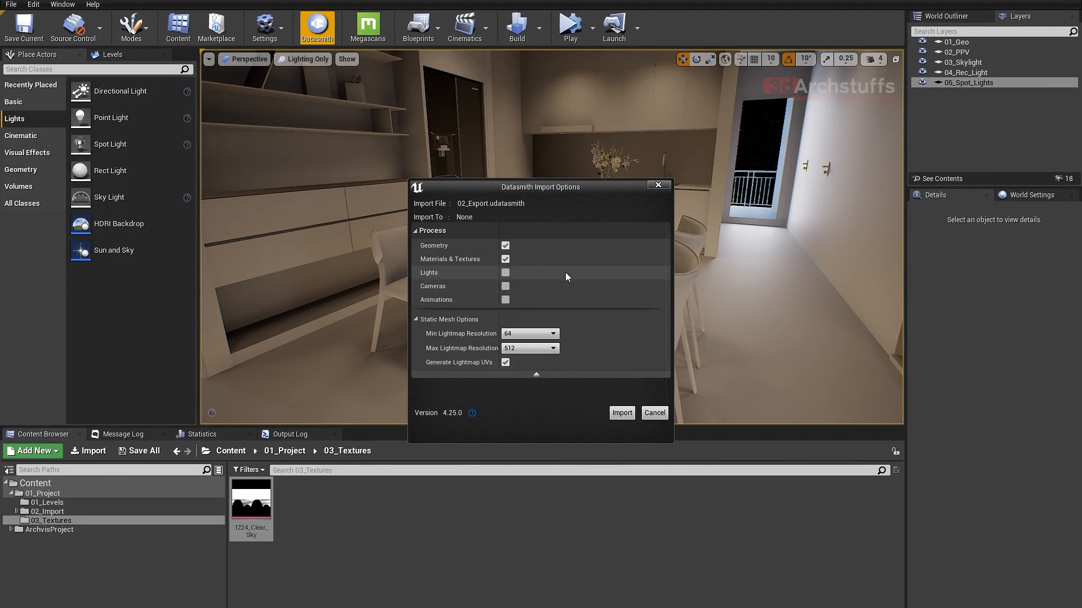
pyautogui.click(622, 412)
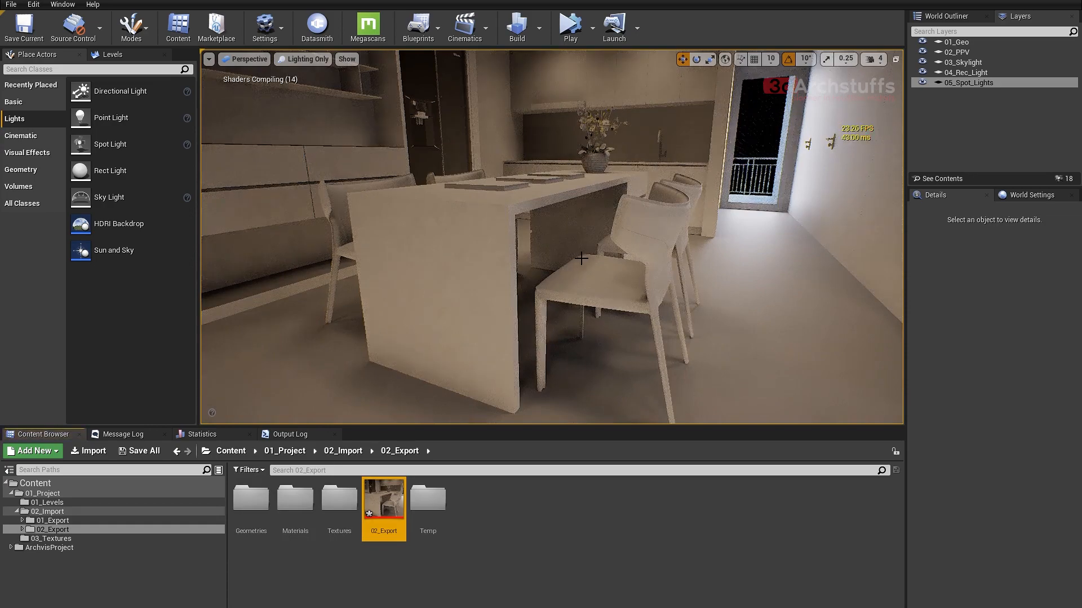
# - Select the reimported dining island and examine the shading on its top and sides from several angles
pyautogui.keyDown('alt'); pyautogui.moveTo(582, 259); pyautogui.dragTo(666, 316); pyautogui.keyUp('alt')
pyautogui.click(594, 259)
pyautogui.click(632, 291)
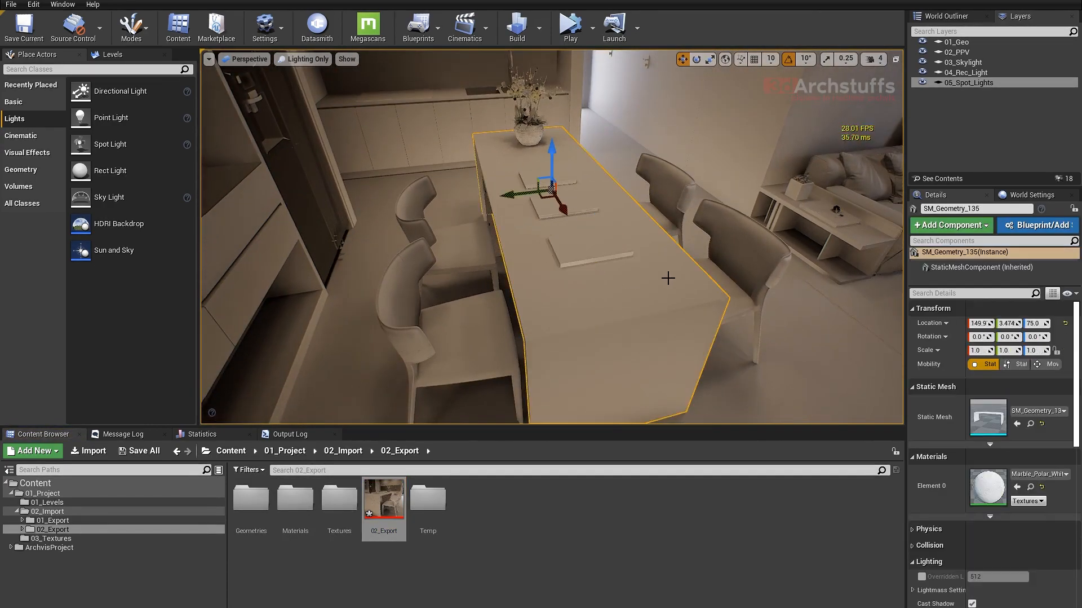
pyautogui.keyDown('alt'); pyautogui.moveTo(669, 277); pyautogui.dragTo(581, 242); pyautogui.keyUp('alt')
pyautogui.keyDown('alt'); pyautogui.moveTo(521, 397); pyautogui.dragTo(543, 274); pyautogui.keyUp('alt')
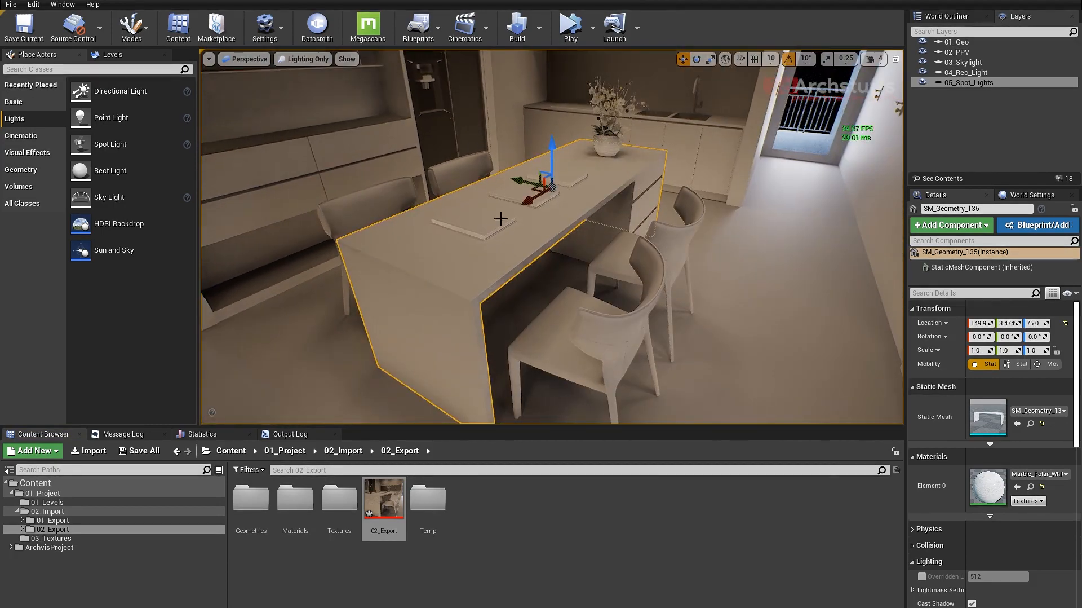
pyautogui.keyDown('alt'); pyautogui.moveTo(620, 228); pyautogui.dragTo(620, 255); pyautogui.keyUp('alt')
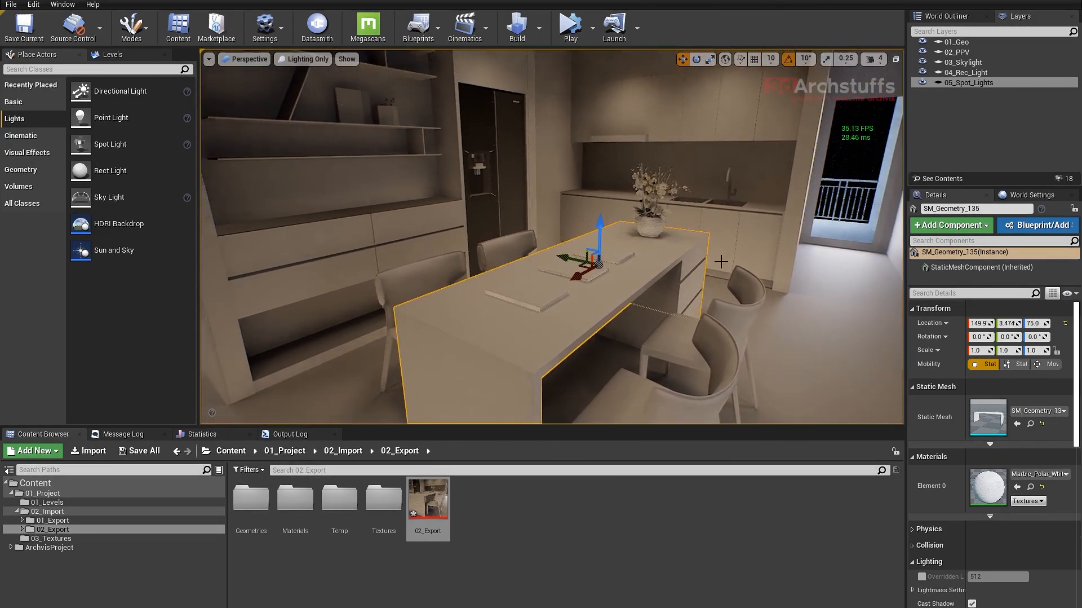
# - Examine the shading around the dining island, ceiling and kitchen, selecting and framing the dark refrigerator panel
pyautogui.keyDown('alt'); pyautogui.moveTo(722, 261); pyautogui.dragTo(519, 249); pyautogui.keyUp('alt')
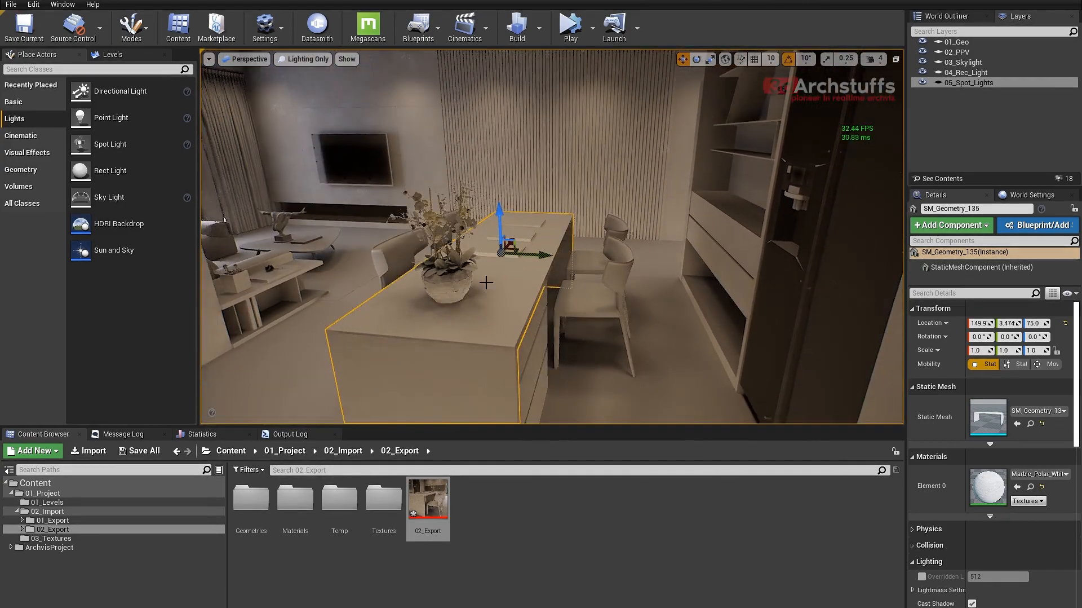
pyautogui.moveTo(487, 282); pyautogui.dragTo(561, 288, button='right')
pyautogui.click(643, 253)
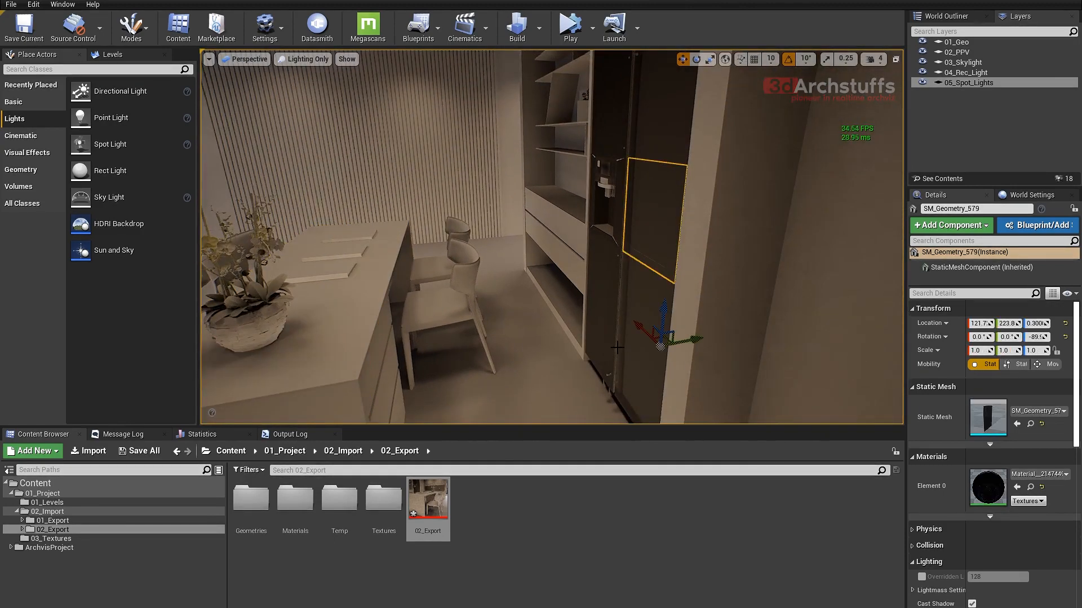
pyautogui.press('f')
pyautogui.keyDown('alt'); pyautogui.moveTo(601, 319); pyautogui.dragTo(691, 307); pyautogui.keyUp('alt')
pyautogui.scroll(-5, 602, 319)
pyautogui.scroll(-5, 623, 319)
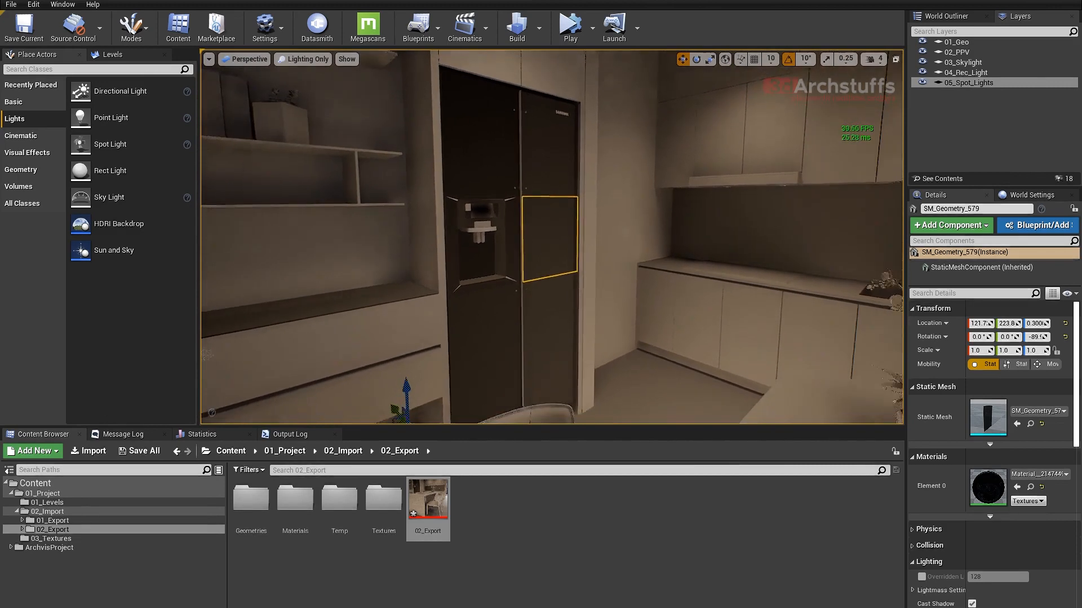
pyautogui.keyDown('alt'); pyautogui.moveTo(556, 228); pyautogui.dragTo(589, 229); pyautogui.keyUp('alt')
pyautogui.moveTo(577, 247); pyautogui.dragTo(577, 223, button='right')
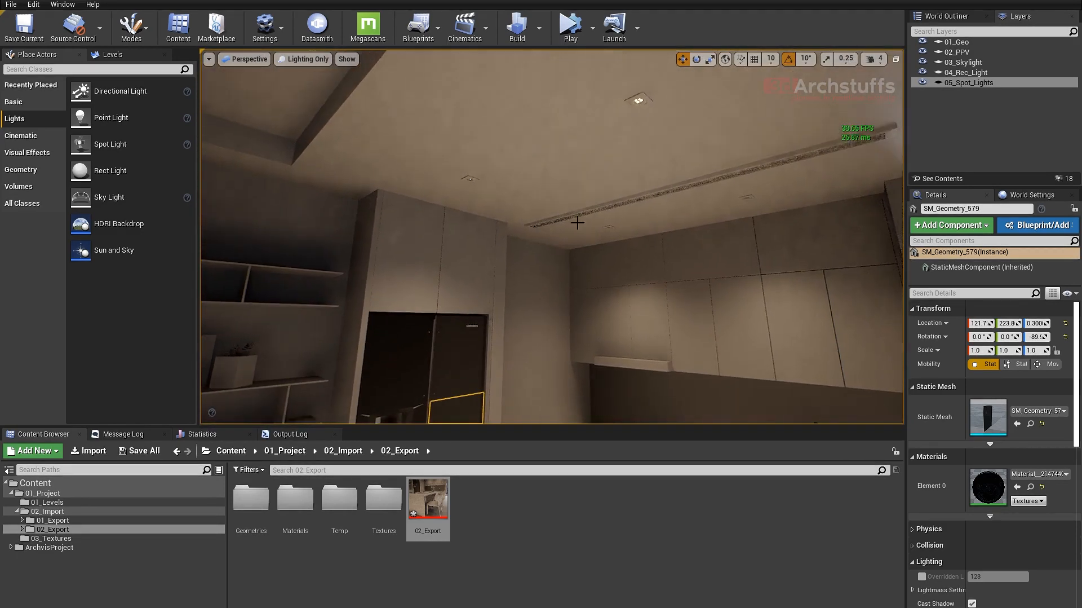
# - Locate the ceiling's Material__47 in the Content Browser and assign it to the black refrigerator doors
pyautogui.click(629, 184)
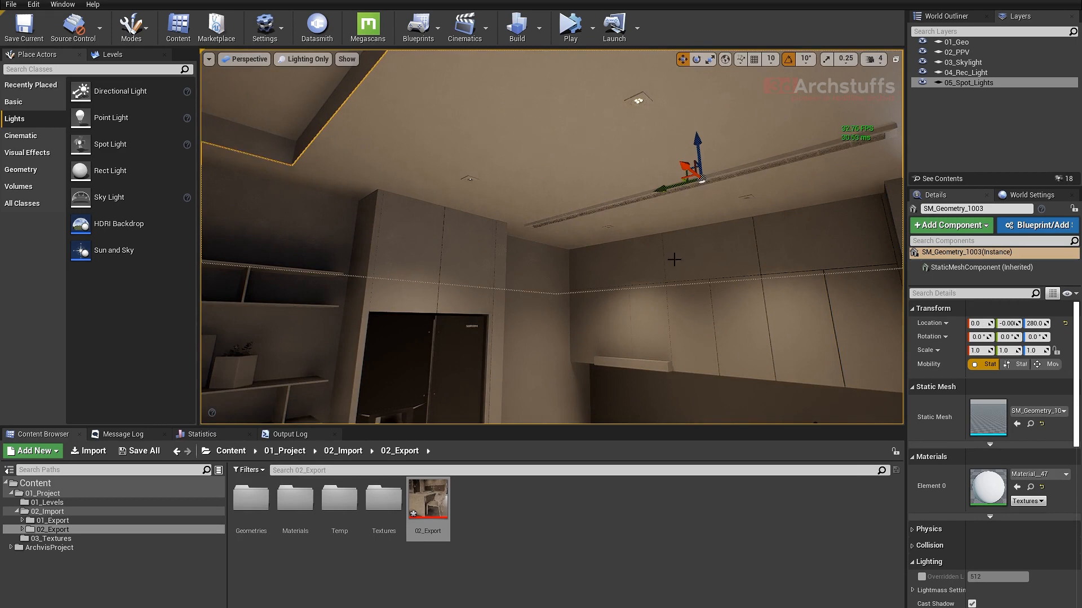
pyautogui.click(1032, 487)
pyautogui.moveTo(519, 274); pyautogui.dragTo(520, 316, button='right')
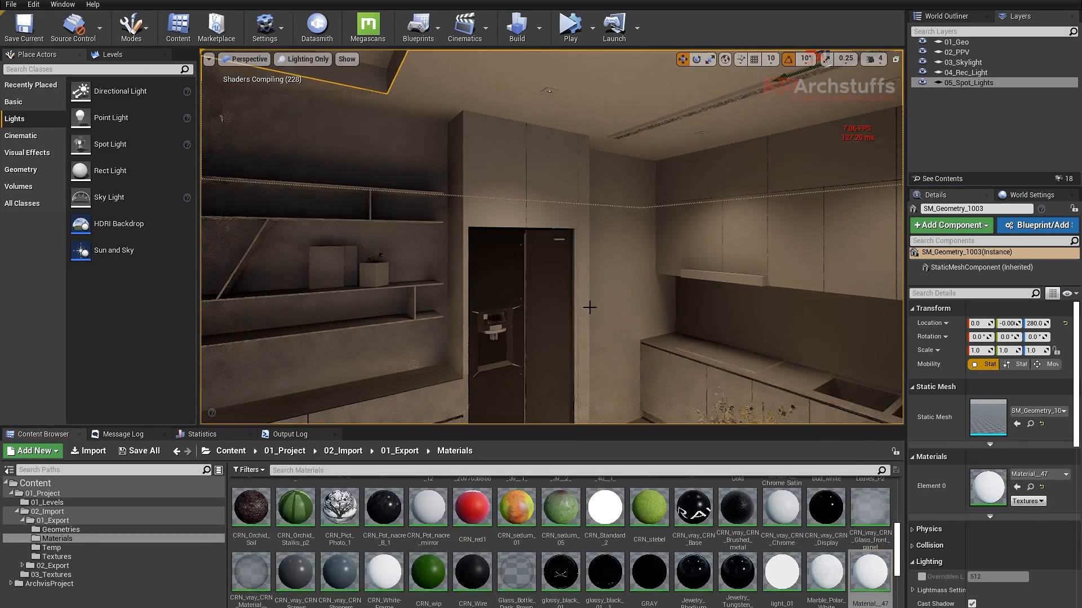
pyautogui.click(520, 274)
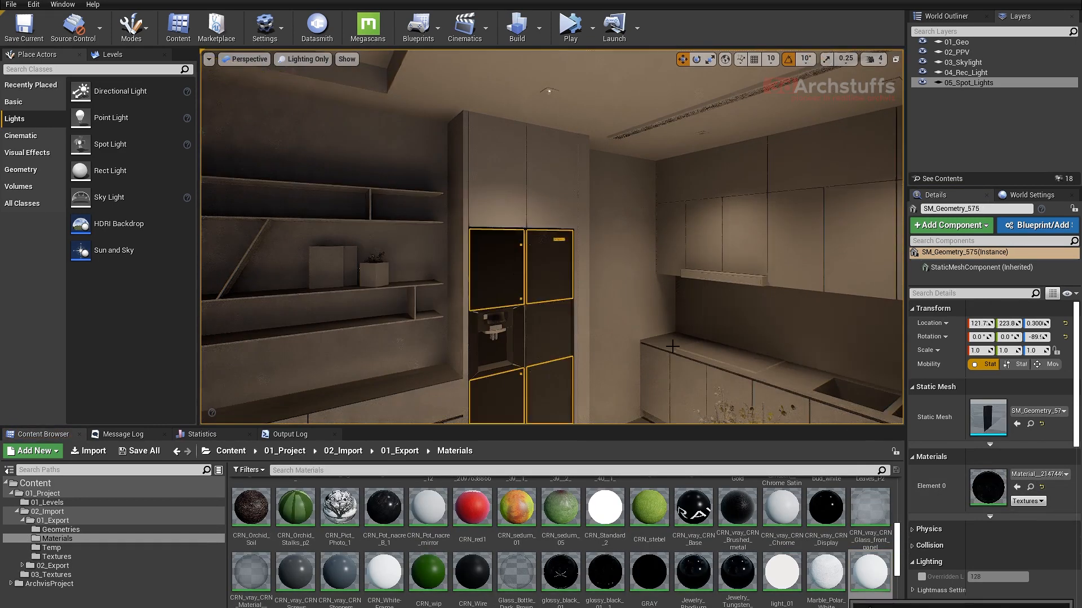
pyautogui.click(1018, 486)
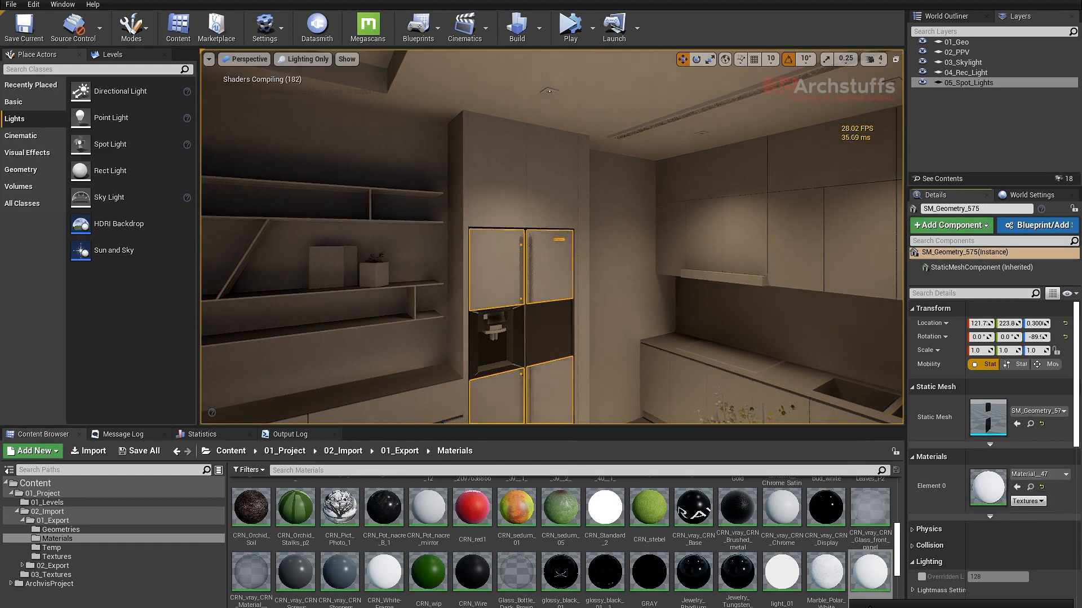
# - Assign Material__47 to the refrigerator's remaining dark door panel and to the dispenser part
pyautogui.moveTo(606, 282); pyautogui.dragTo(585, 297, button='right')
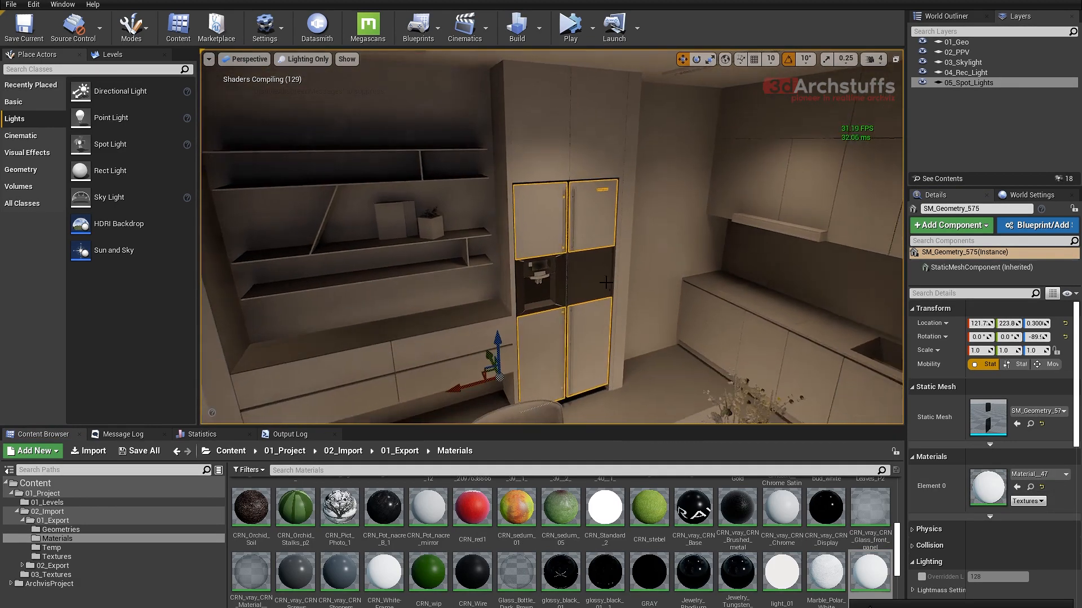
pyautogui.click(598, 281)
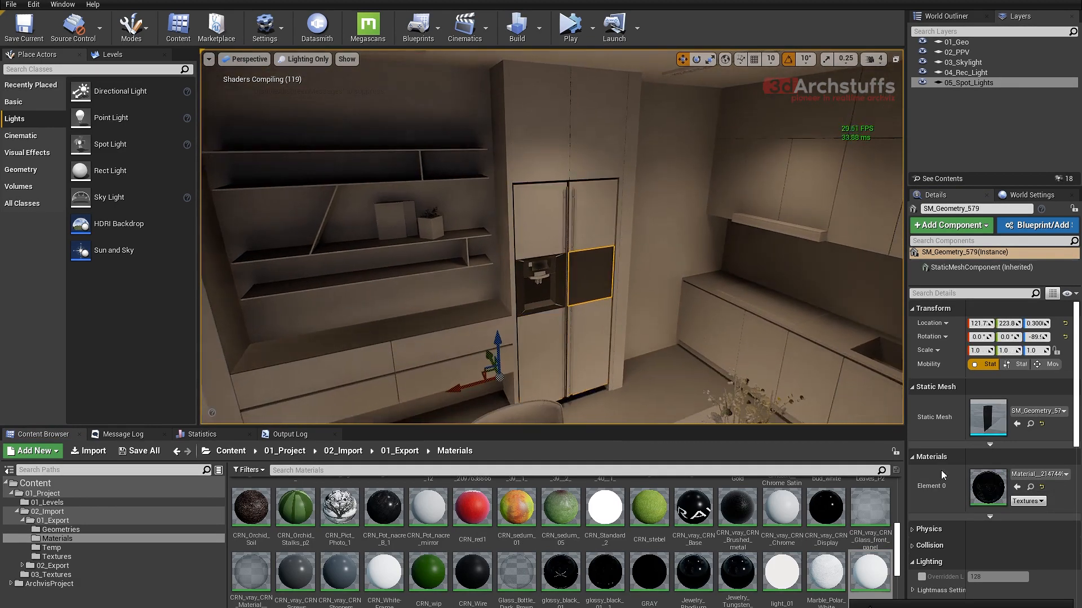
pyautogui.click(1018, 487)
pyautogui.click(537, 303)
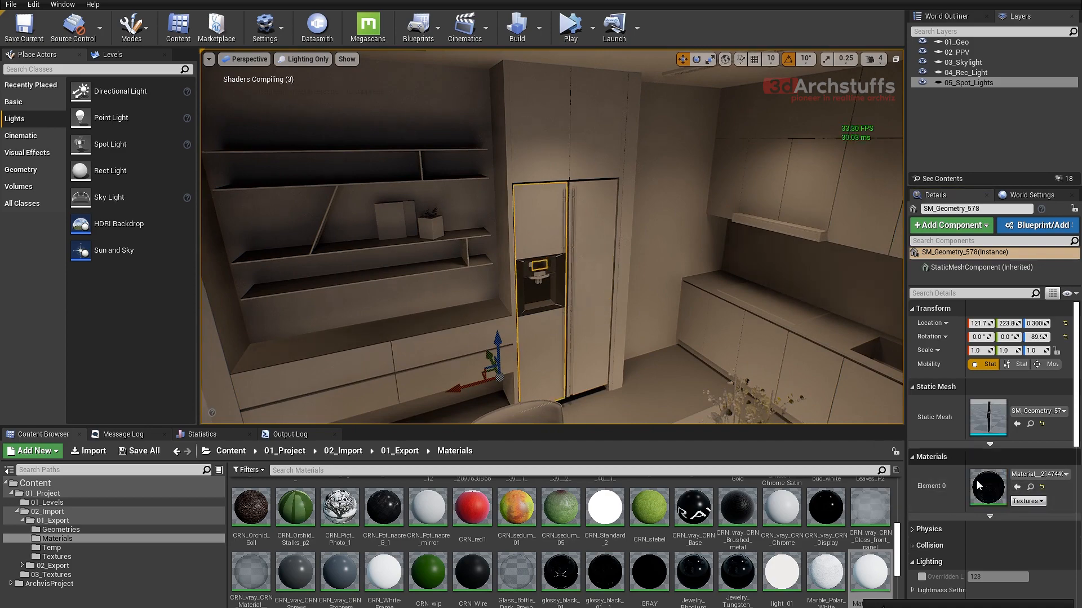
pyautogui.click(1017, 486)
pyautogui.keyDown('alt'); pyautogui.moveTo(675, 326); pyautogui.dragTo(468, 273); pyautogui.keyUp('alt')
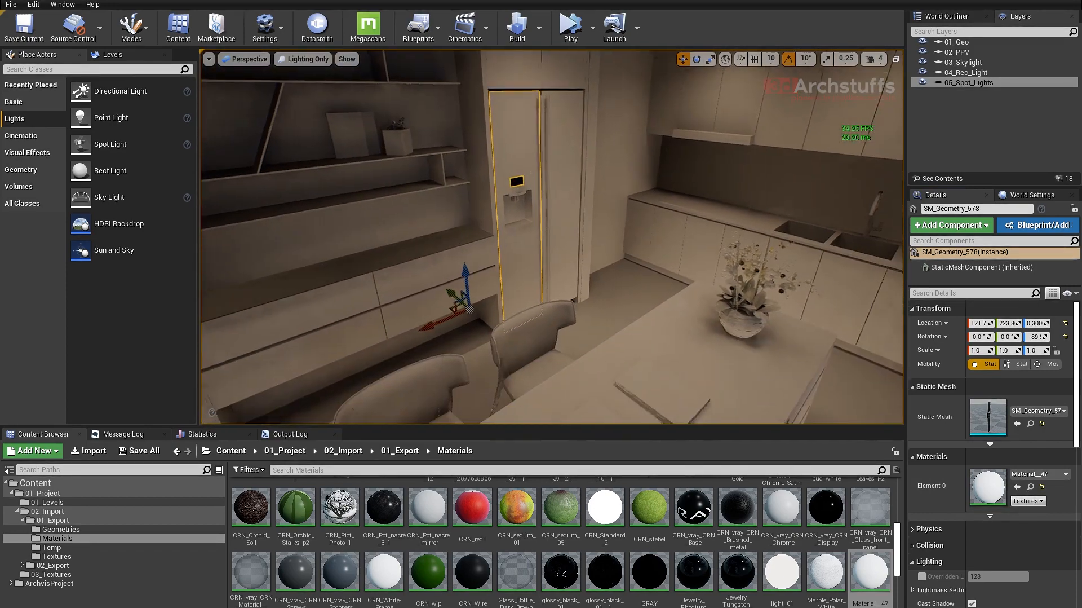
# - Select the dark kitchen backsplash, assign Material__47 to it and clear the selection
pyautogui.press('Escape')
pyautogui.keyDown('alt'); pyautogui.moveTo(626, 302); pyautogui.dragTo(607, 305); pyautogui.keyUp('alt')
pyautogui.scroll(-6, 606, 304)
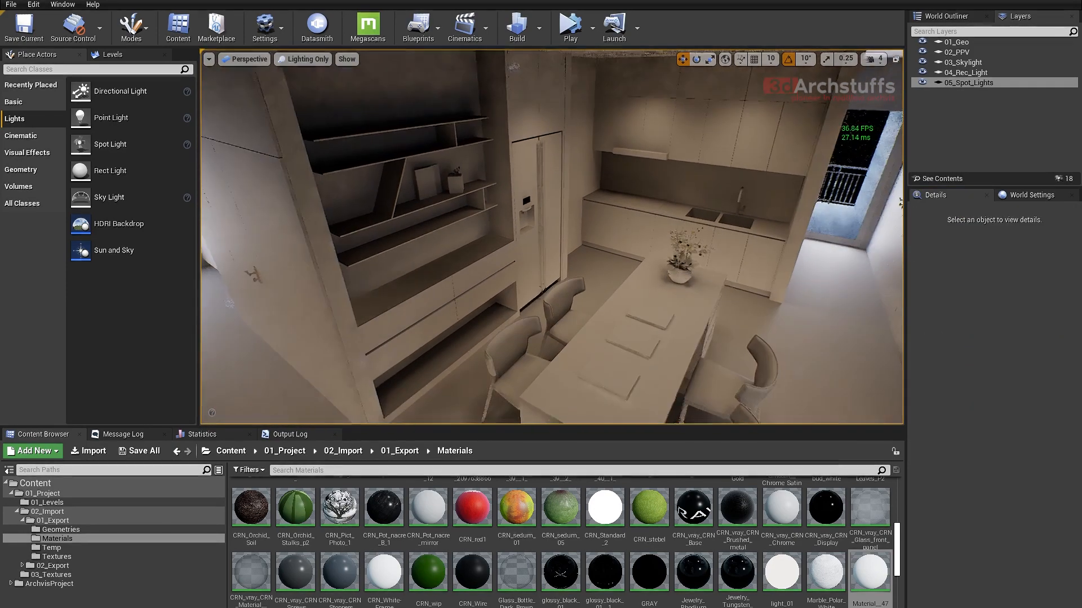
pyautogui.click(692, 200)
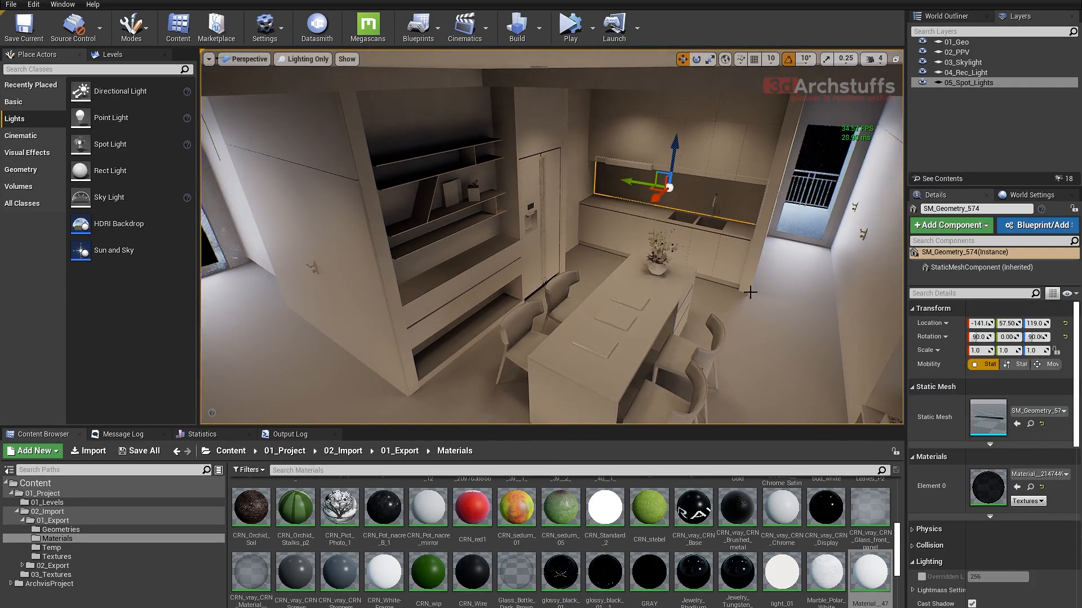
pyautogui.keyDown('alt'); pyautogui.moveTo(786, 341); pyautogui.dragTo(705, 294); pyautogui.keyUp('alt')
pyautogui.press('Escape')
pyautogui.scroll(8, 704, 294)
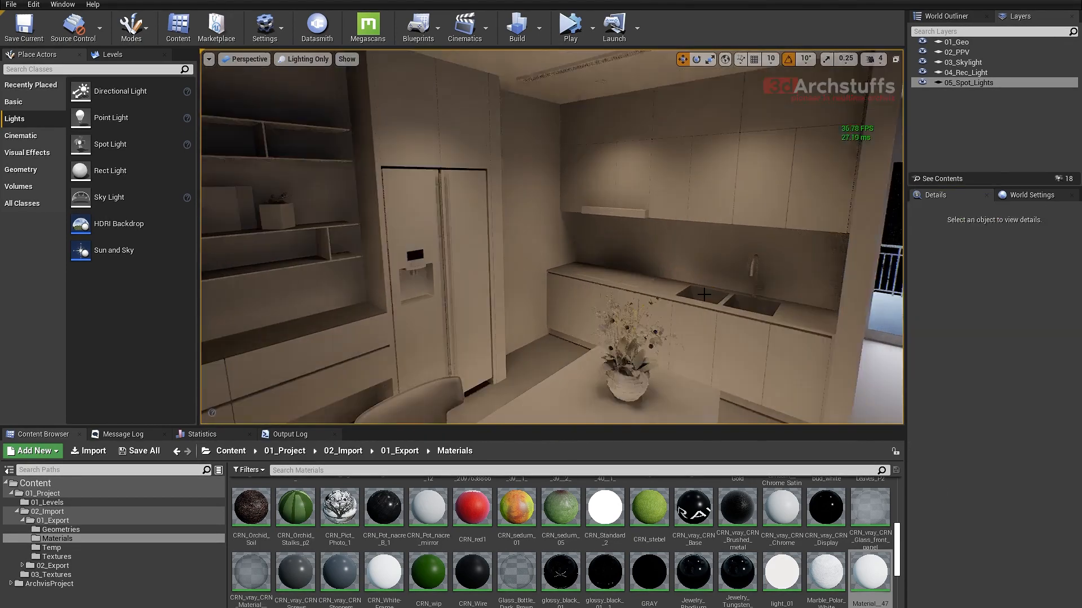
# - Select the rect light at the balcony door beyond the kitchen and set its intensity to 0.5 cd
pyautogui.scroll(3, 704, 297)
pyautogui.moveTo(704, 297); pyautogui.dragTo(530, 304, button='right')
pyautogui.moveTo(666, 296); pyautogui.dragTo(597, 300, button='right')
pyautogui.press('g')
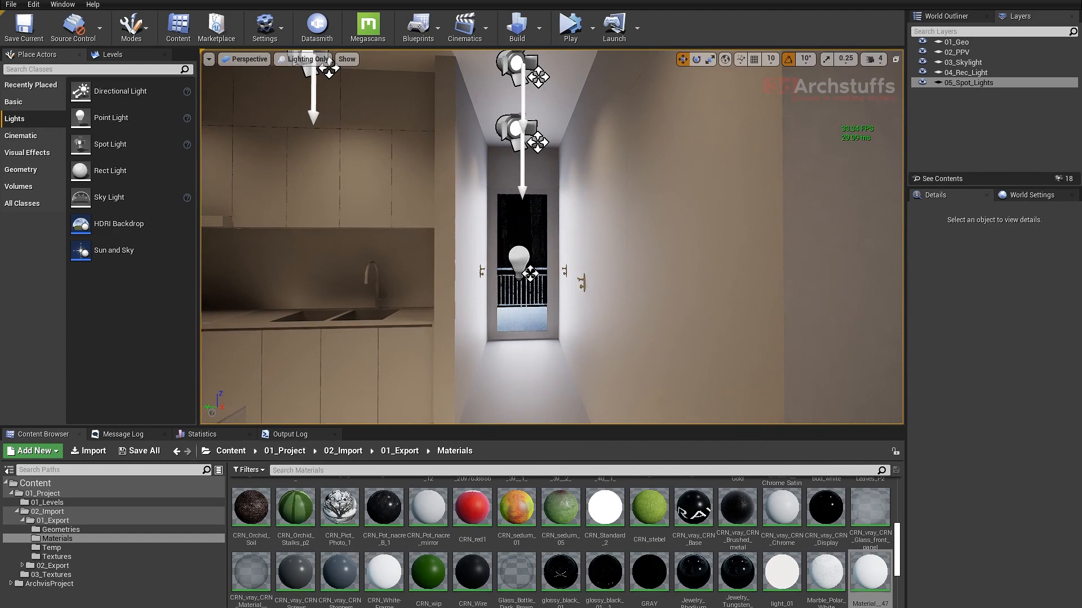
pyautogui.click(547, 213)
pyautogui.press('g')
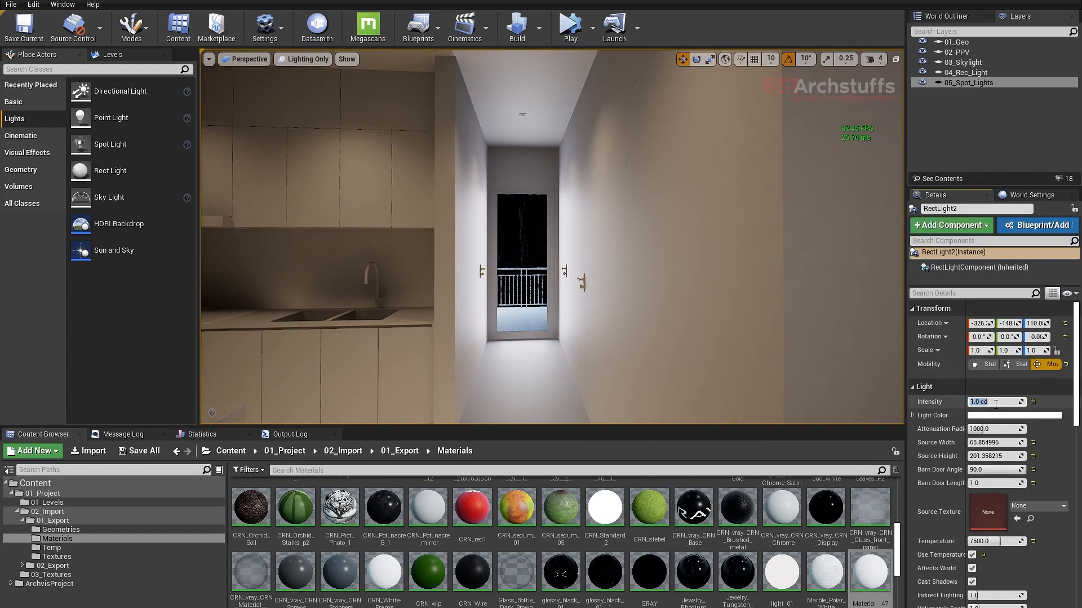
pyautogui.press('Return')
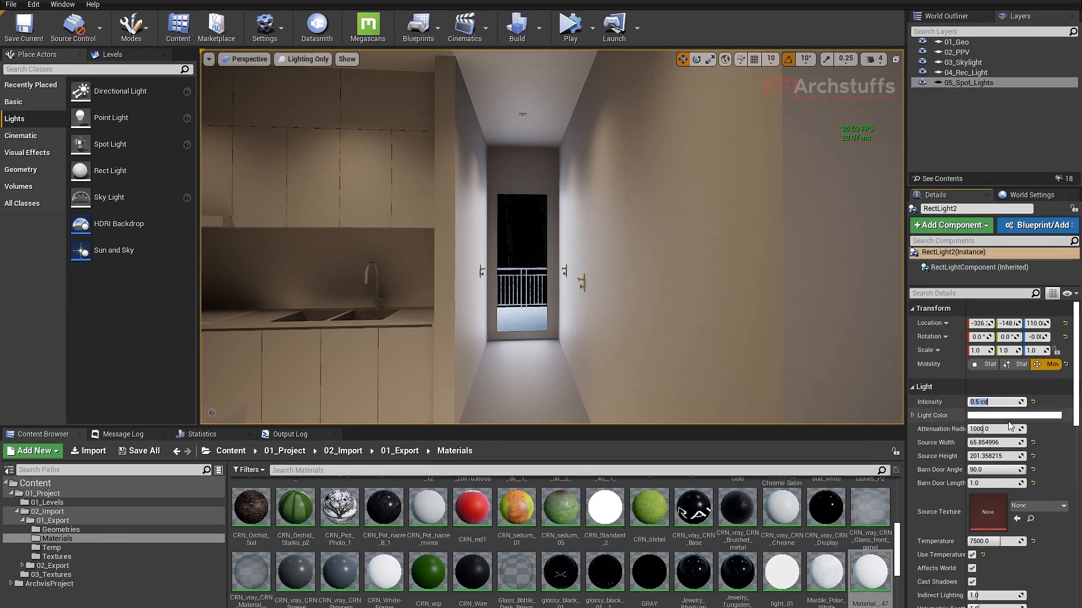
# - Compare the balcony door rect light at 1 cd, then restore its intensity to 0.5 cd
pyautogui.write('1')
pyautogui.press('Return')
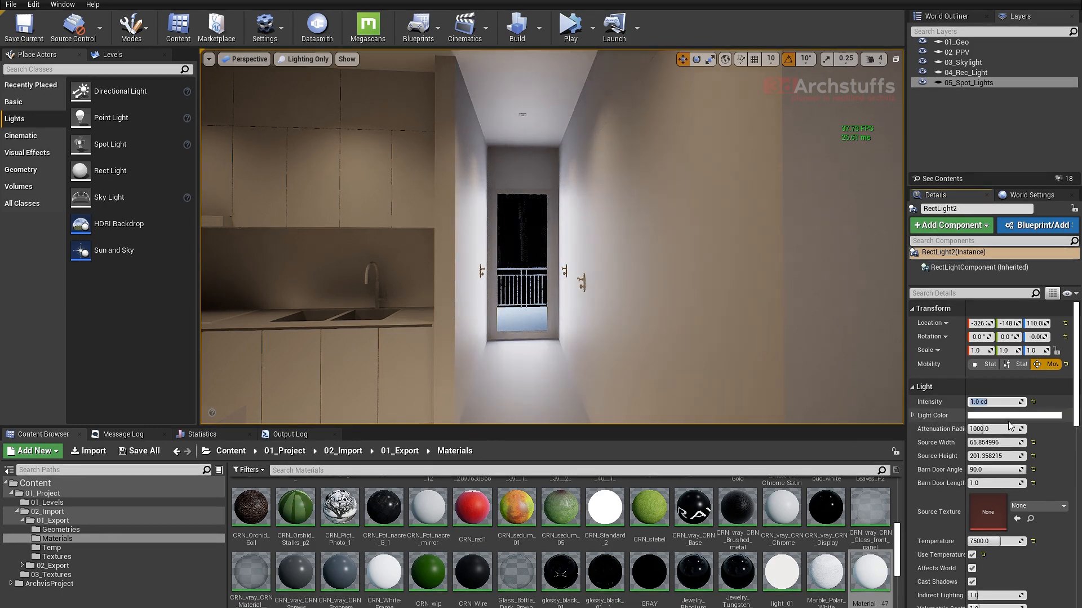
pyautogui.press('Return')
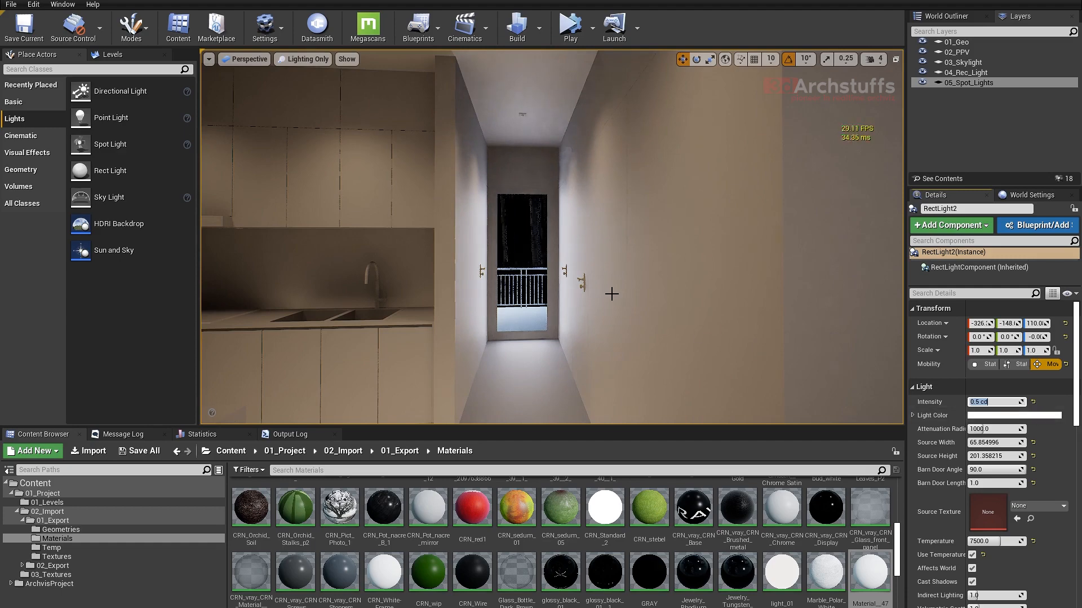
# - Select the rect light at the end of the corridor beside the slatted wall and try 0.5 cd before setting 0.75 cd
pyautogui.moveTo(624, 282)
pyautogui.mouseDown(button='right')
pyautogui.moveTo(411, 271)
pyautogui.moveTo(616, 282)
pyautogui.mouseUp(button='right')
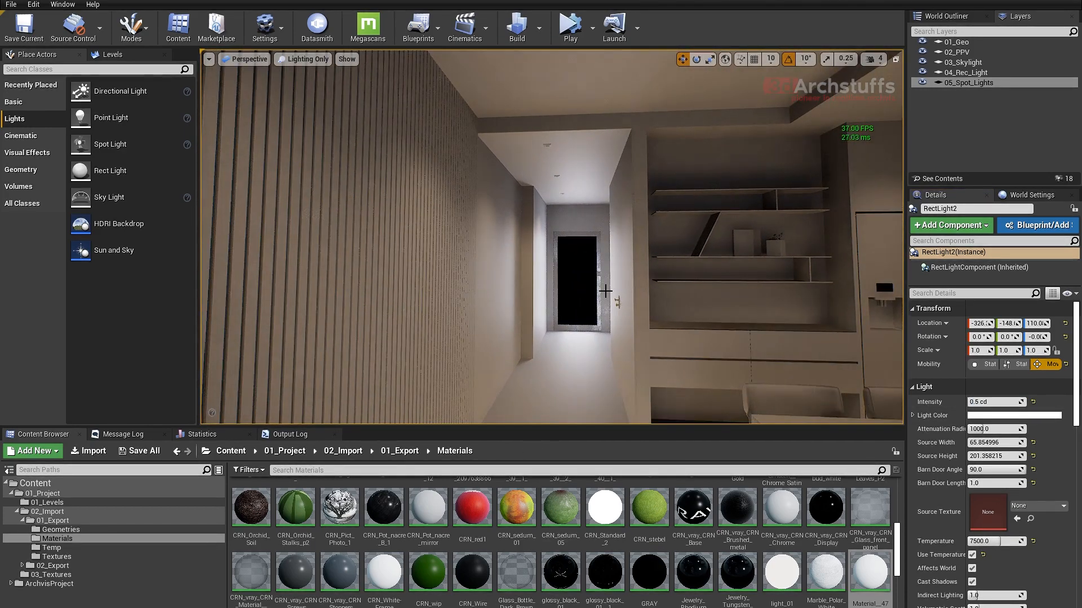
pyautogui.press('w')
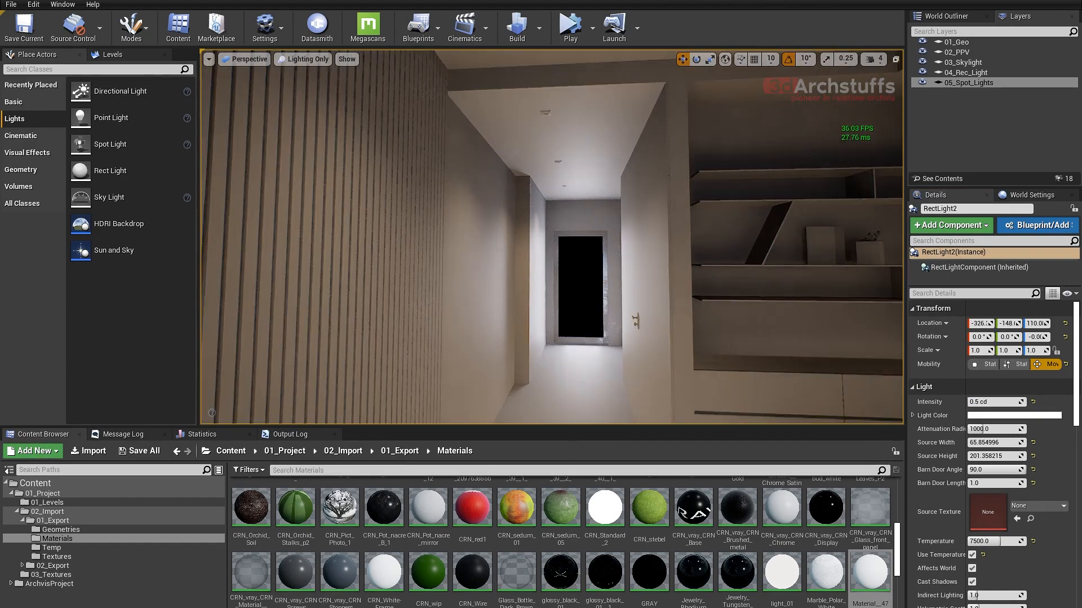
pyautogui.press('g')
pyautogui.press('a')
pyautogui.click(593, 292)
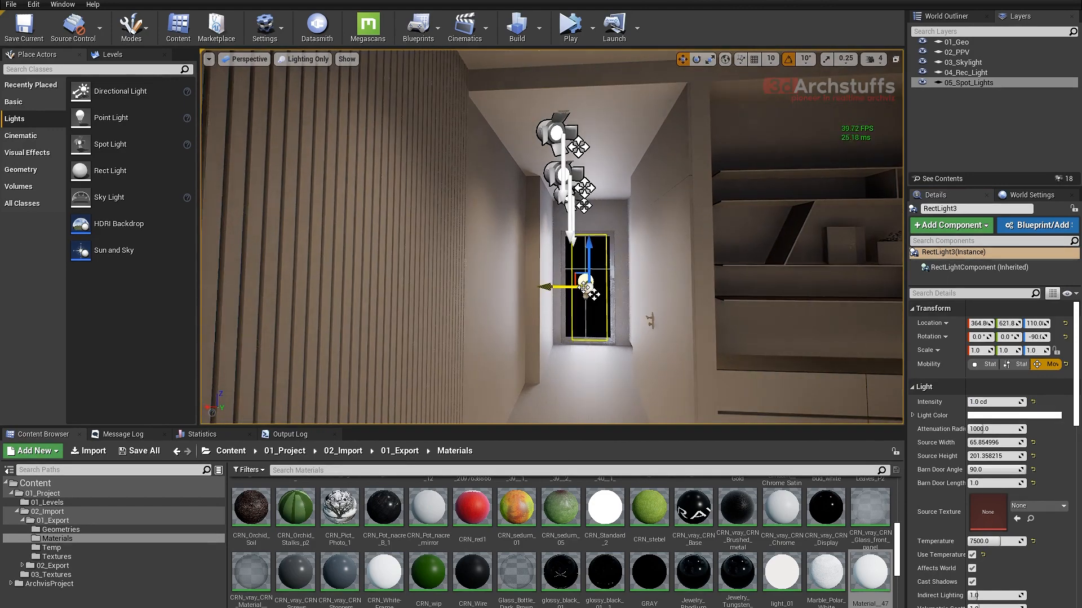
pyautogui.press('g')
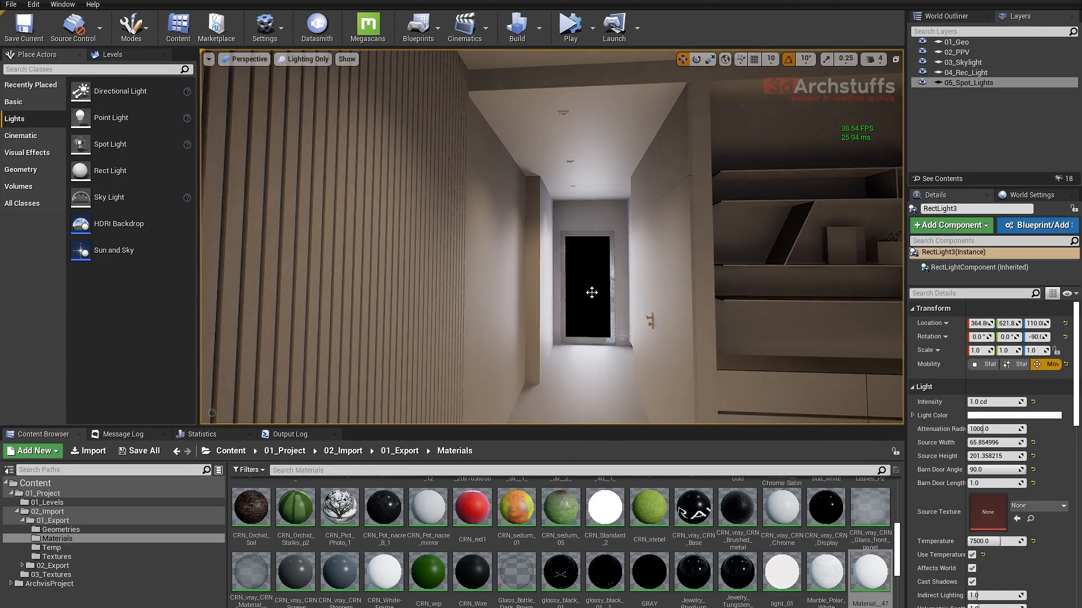
pyautogui.click(999, 403)
pyautogui.write('.5')
pyautogui.press('Return')
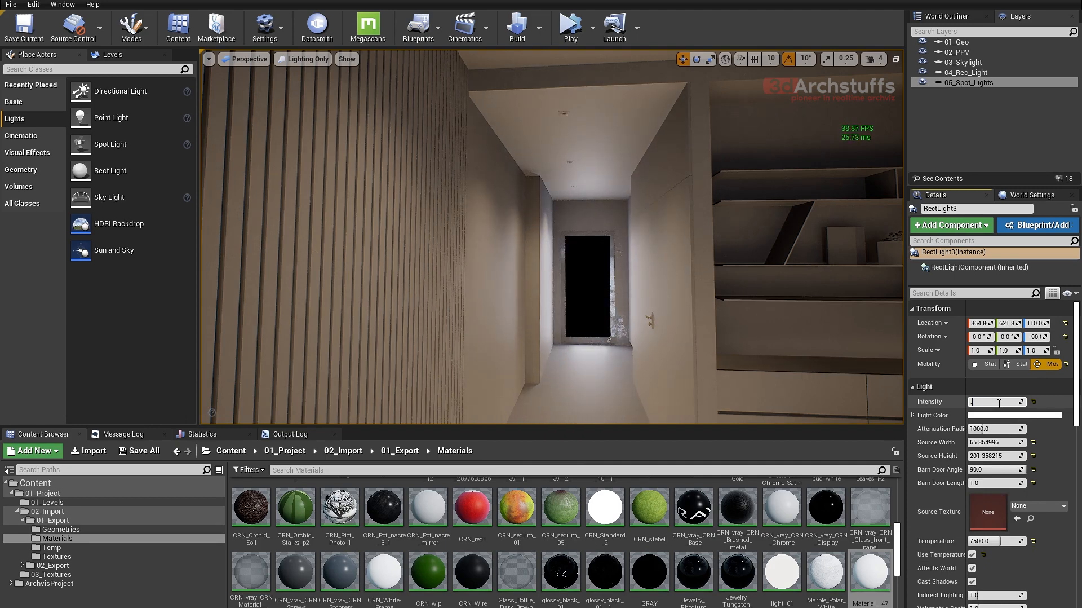
pyautogui.write('.75')
pyautogui.press('Return')
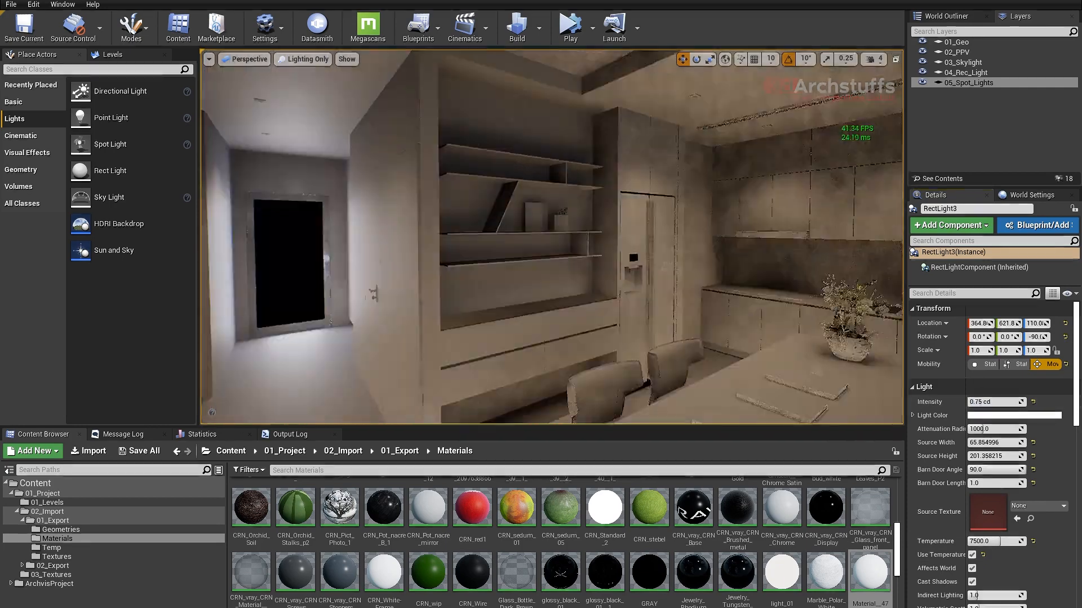
# - Select the rect light at the curtained living room window and set its intensity to 1.5 cd
pyautogui.moveTo(552, 236); pyautogui.dragTo(559, 226, button='right')
pyautogui.moveTo(699, 282); pyautogui.dragTo(753, 315, button='right')
pyautogui.press('g')
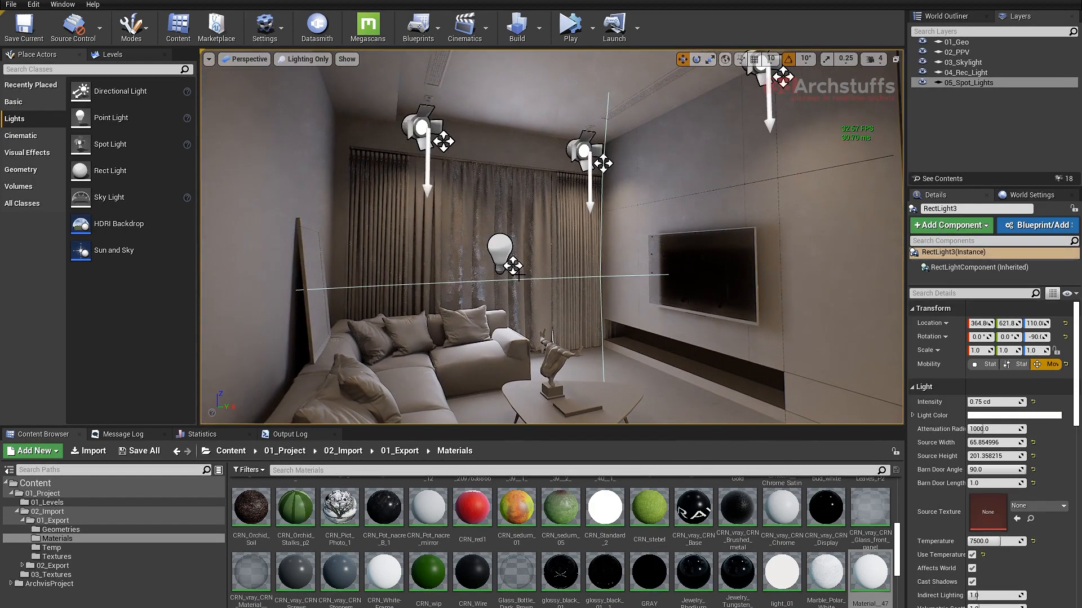
pyautogui.press('g')
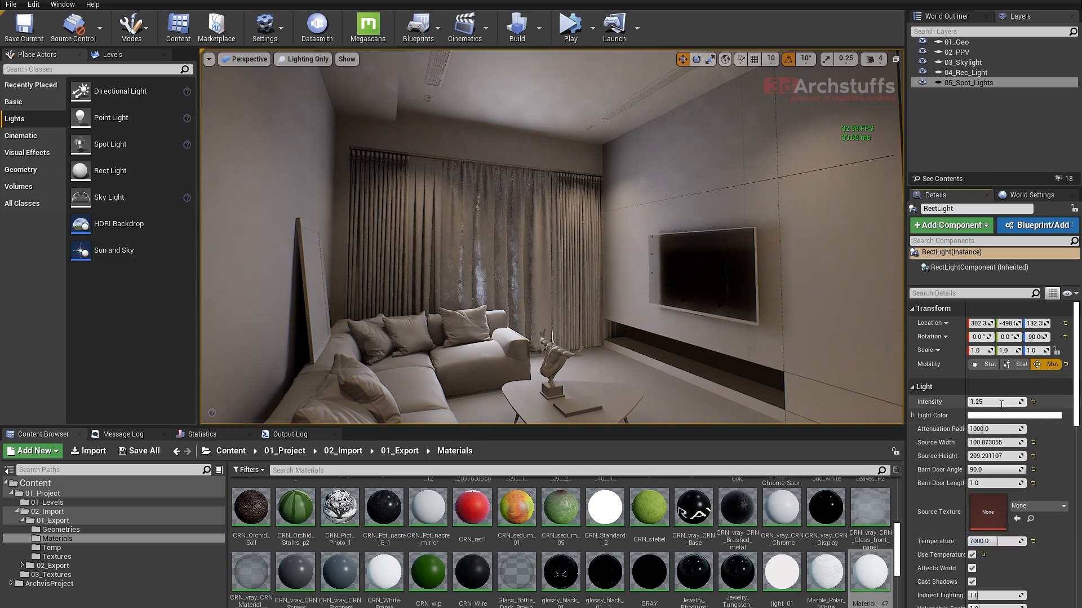
pyautogui.click(1002, 402)
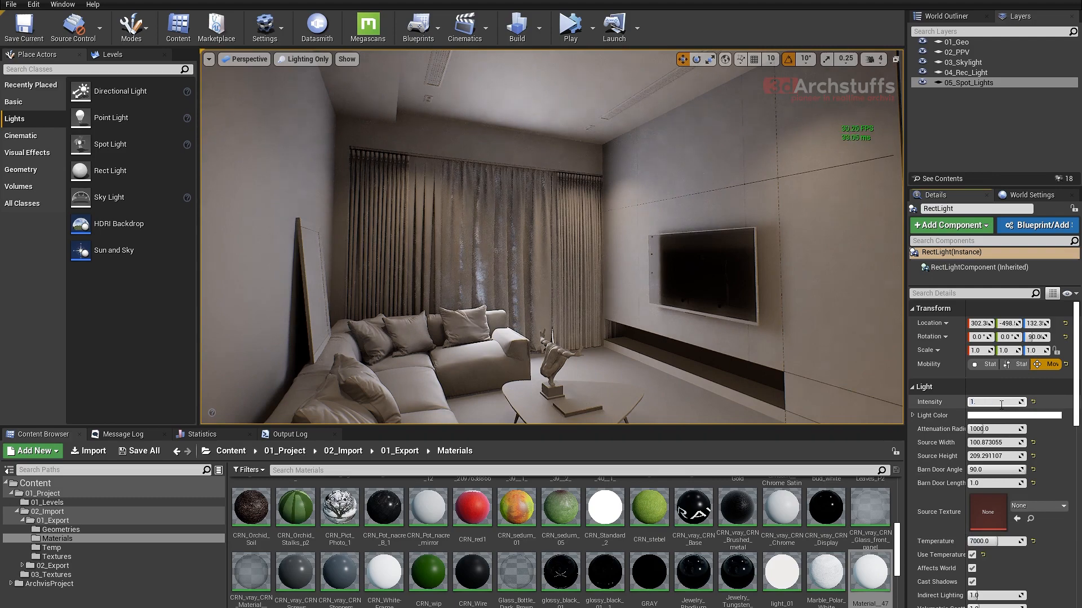
pyautogui.press('Return')
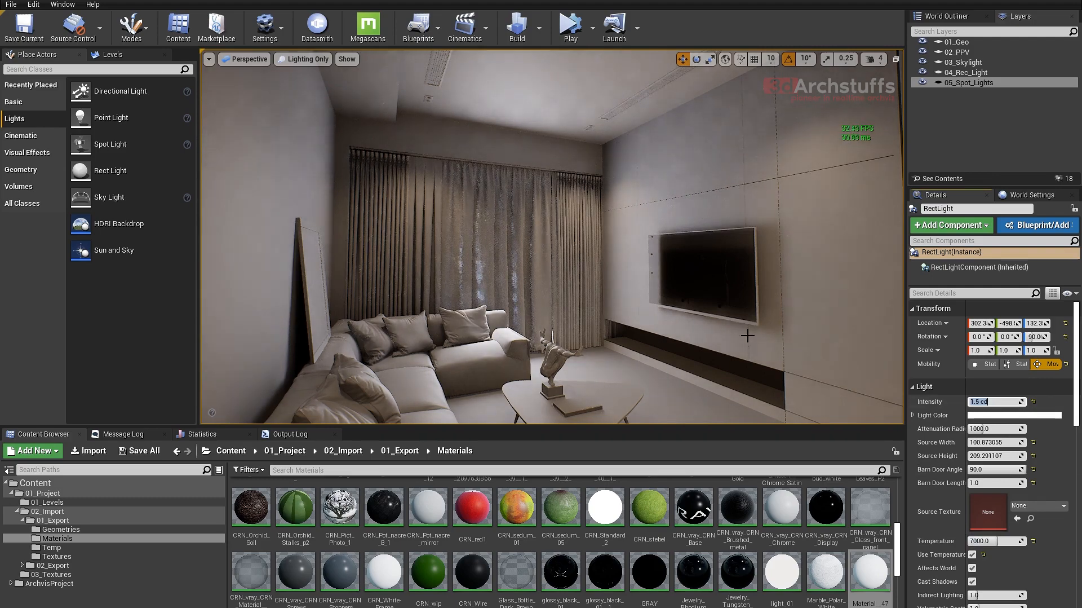
# - Survey the adjusted lighting in the living room and kitchen, then select the orchid flowers and examine their petals up close
pyautogui.moveTo(748, 336); pyautogui.dragTo(661, 289)
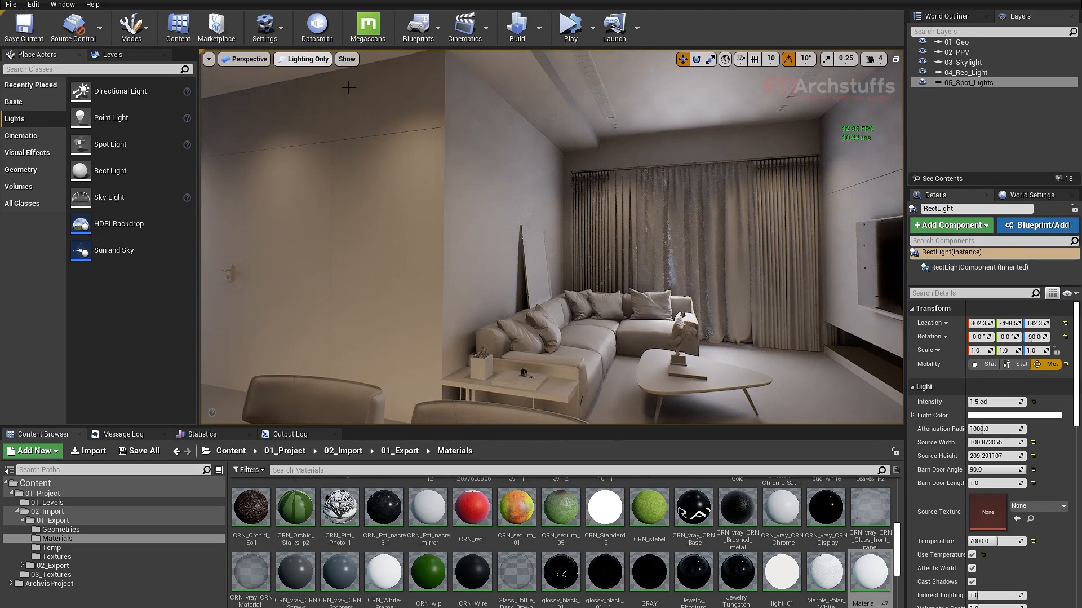
pyautogui.moveTo(371, 88); pyautogui.dragTo(200, 87, button='right')
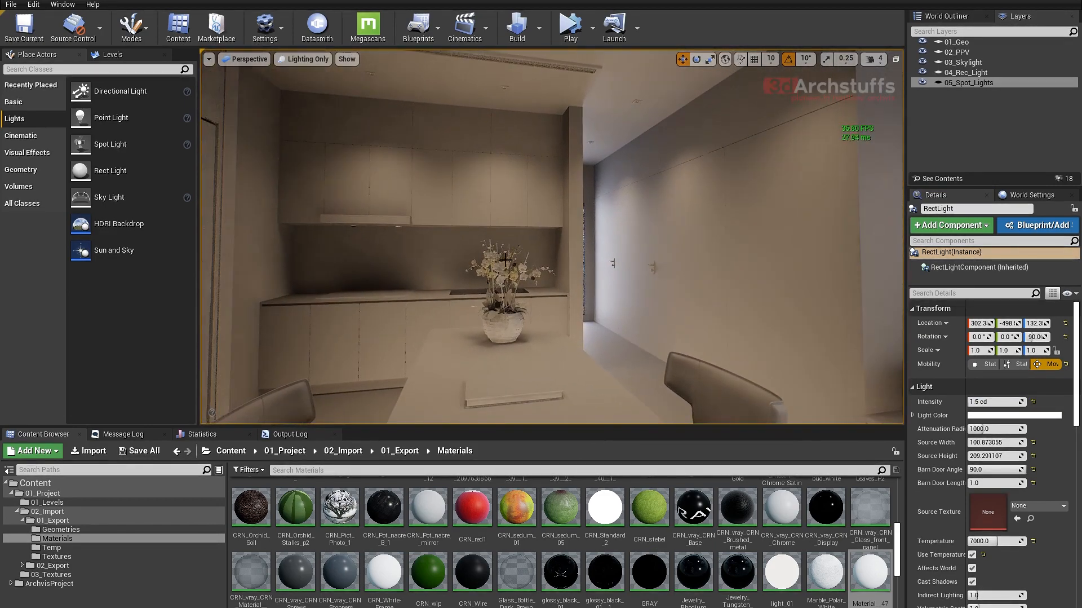
pyautogui.moveTo(546, 274); pyautogui.dragTo(648, 268, button='right')
pyautogui.moveTo(499, 214); pyautogui.dragTo(528, 306, button='right')
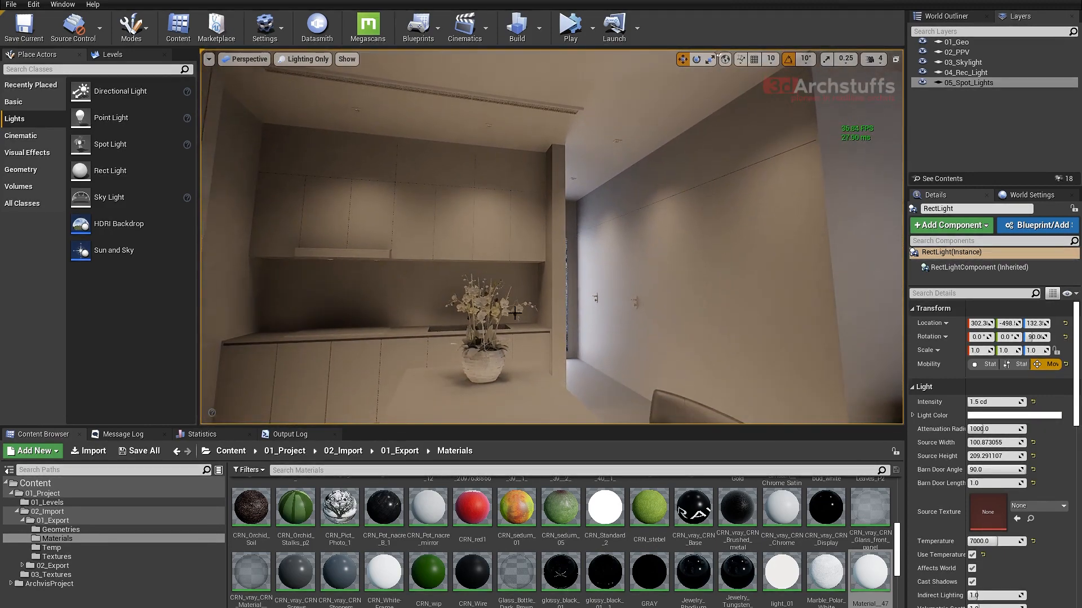
pyautogui.click(521, 334)
pyautogui.press('f')
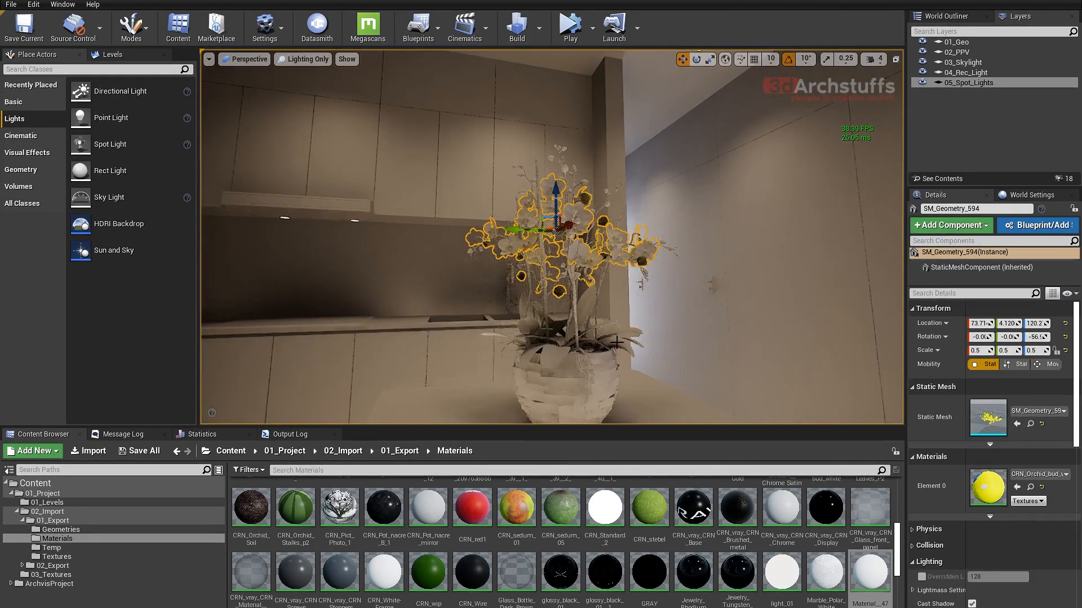
pyautogui.keyDown('alt'); pyautogui.moveTo(618, 340); pyautogui.dragTo(417, 342); pyautogui.keyUp('alt')
pyautogui.keyDown('alt'); pyautogui.moveTo(617, 341); pyautogui.dragTo(688, 340, button='right'); pyautogui.keyUp('alt')
pyautogui.keyDown('alt'); pyautogui.moveTo(618, 340); pyautogui.dragTo(597, 302); pyautogui.keyUp('alt')
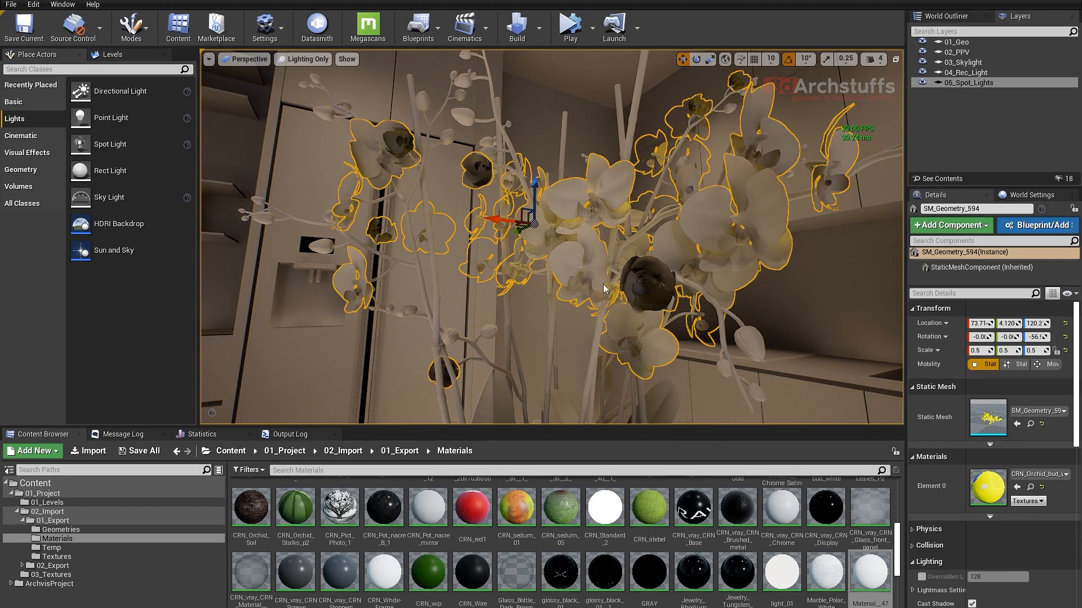
# - Select the black TV screen on the living room wall and assign Material__47 to it
pyautogui.keyDown('alt'); pyautogui.moveTo(603, 289); pyautogui.dragTo(694, 324); pyautogui.keyUp('alt')
pyautogui.scroll(-5, 603, 290)
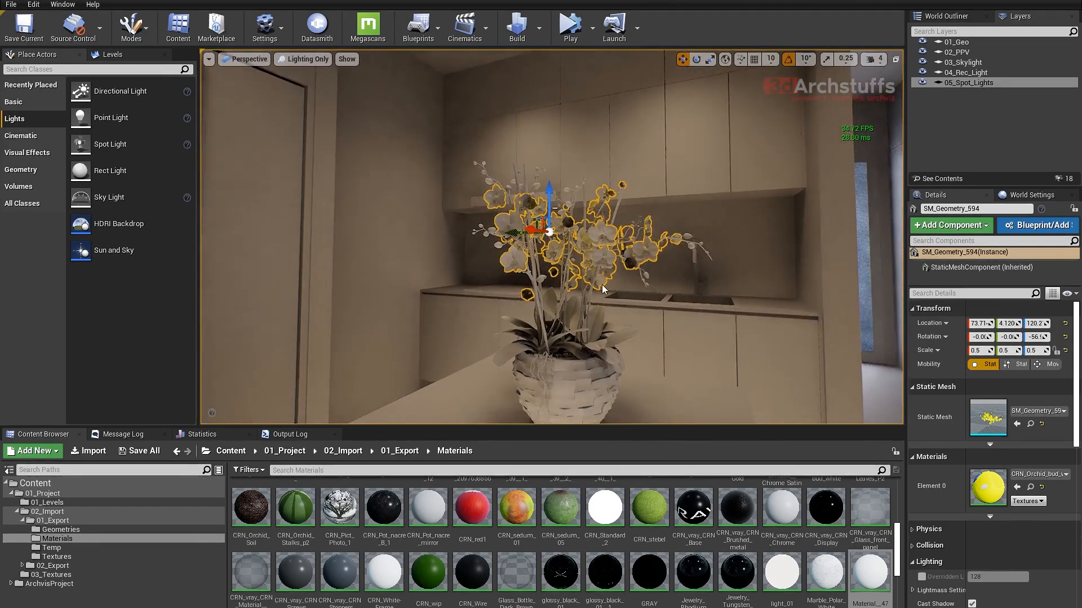
pyautogui.moveTo(602, 289); pyautogui.dragTo(637, 287, button='right')
pyautogui.press('w')
pyautogui.press('d')
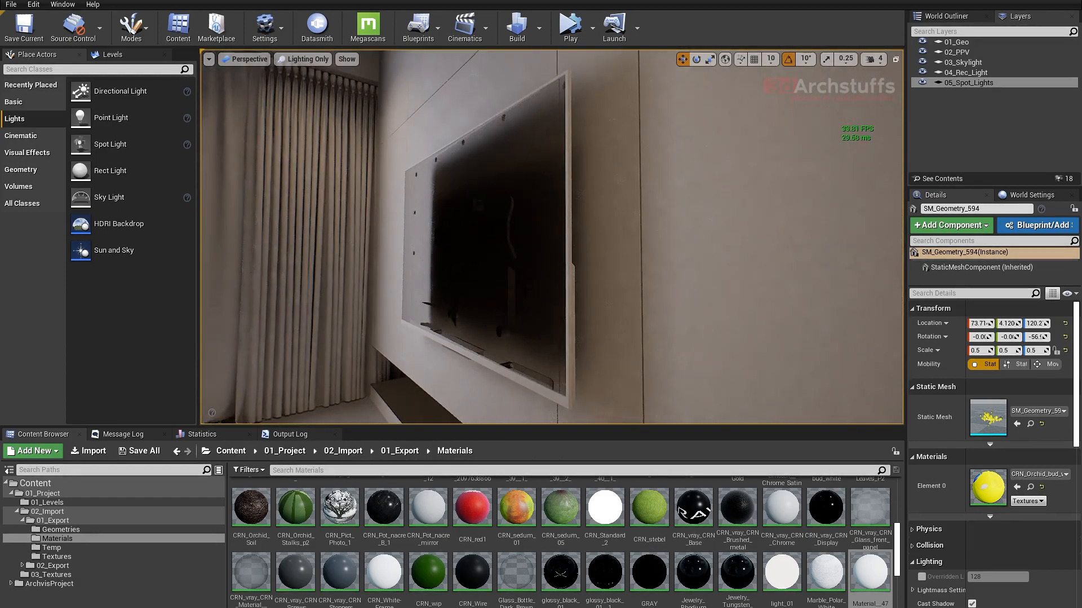
pyautogui.click(1020, 487)
# - Select the refrigerator and replace the materials in its slots, including the black display, with Material__47
pyautogui.press('a')
pyautogui.moveTo(552, 323); pyautogui.dragTo(776, 307, button='right')
pyautogui.press('s')
pyautogui.press('s')
pyautogui.moveTo(604, 294); pyautogui.dragTo(744, 294, button='right')
pyautogui.scroll(5, 608, 293)
pyautogui.scroll(-3, 608, 293)
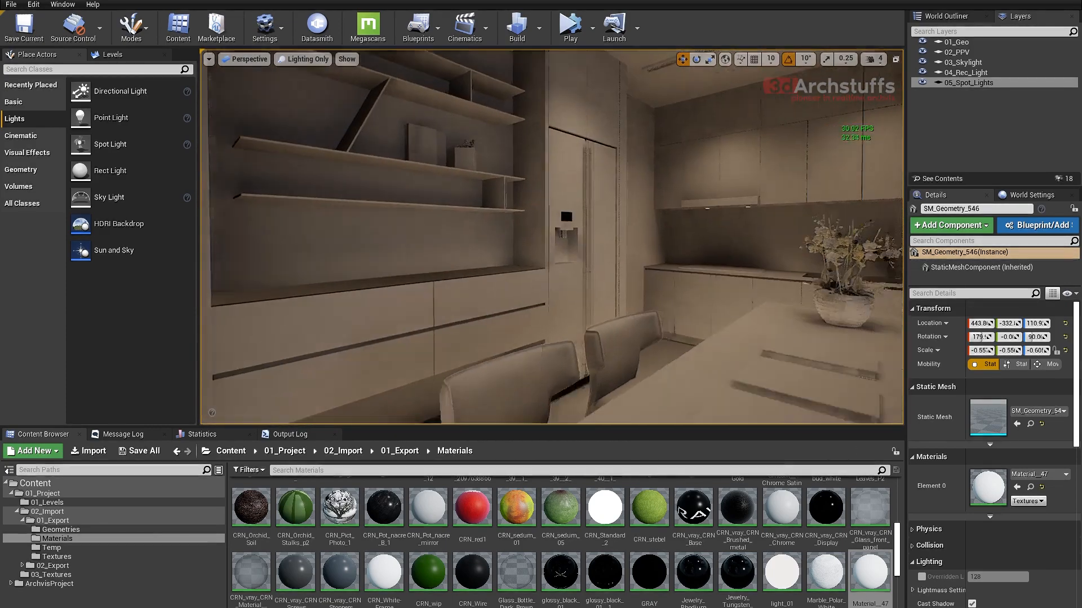
pyautogui.moveTo(575, 274); pyautogui.dragTo(614, 271, button='right')
pyautogui.scroll(5, 574, 273)
pyautogui.click(498, 224)
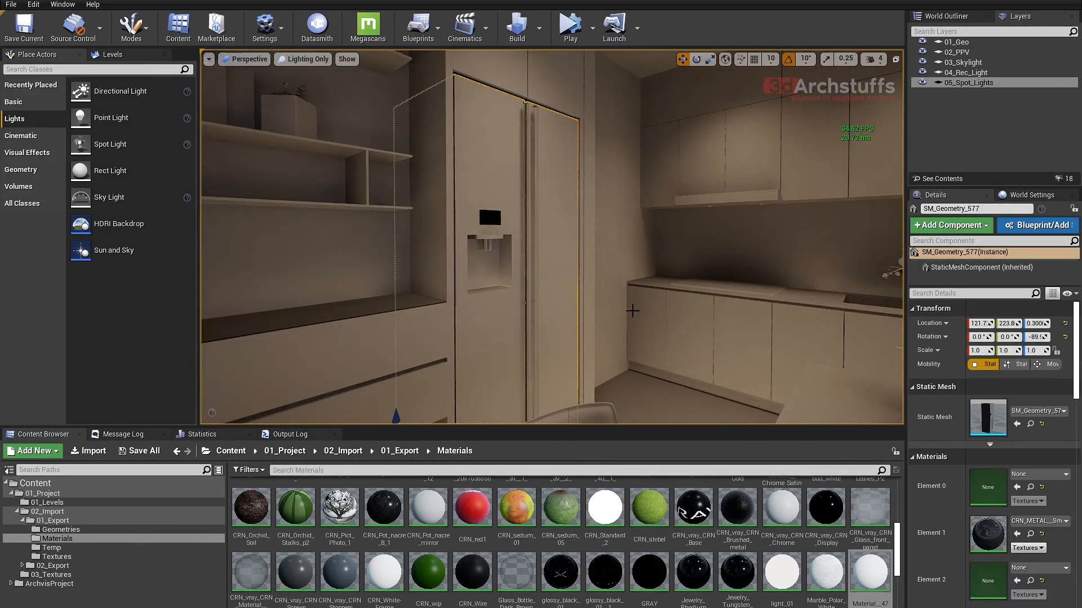
pyautogui.scroll(-2, 1027, 539)
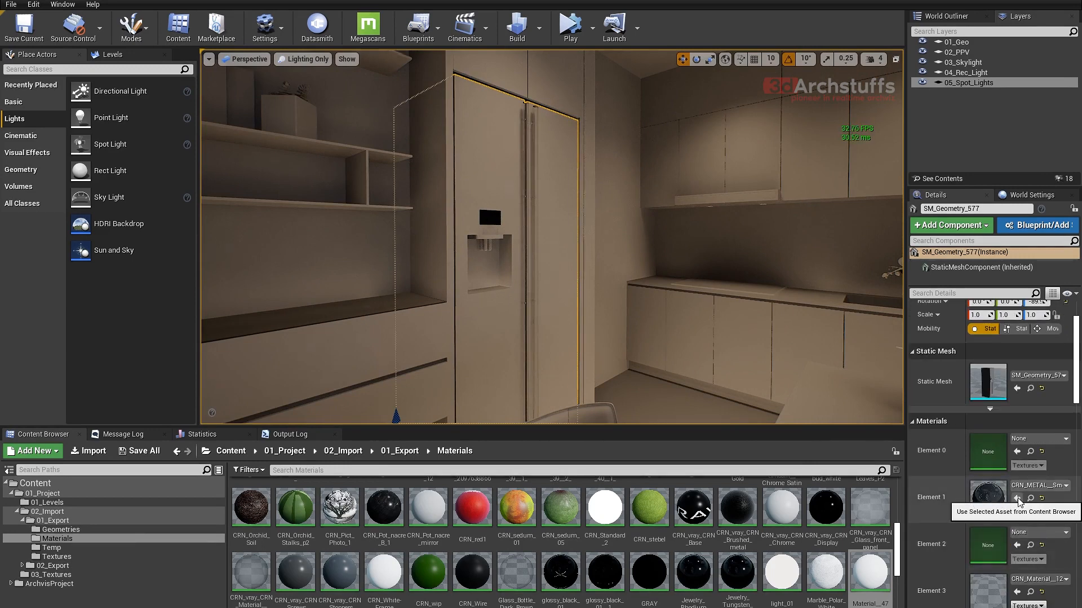
pyautogui.scroll(-3, 1021, 501)
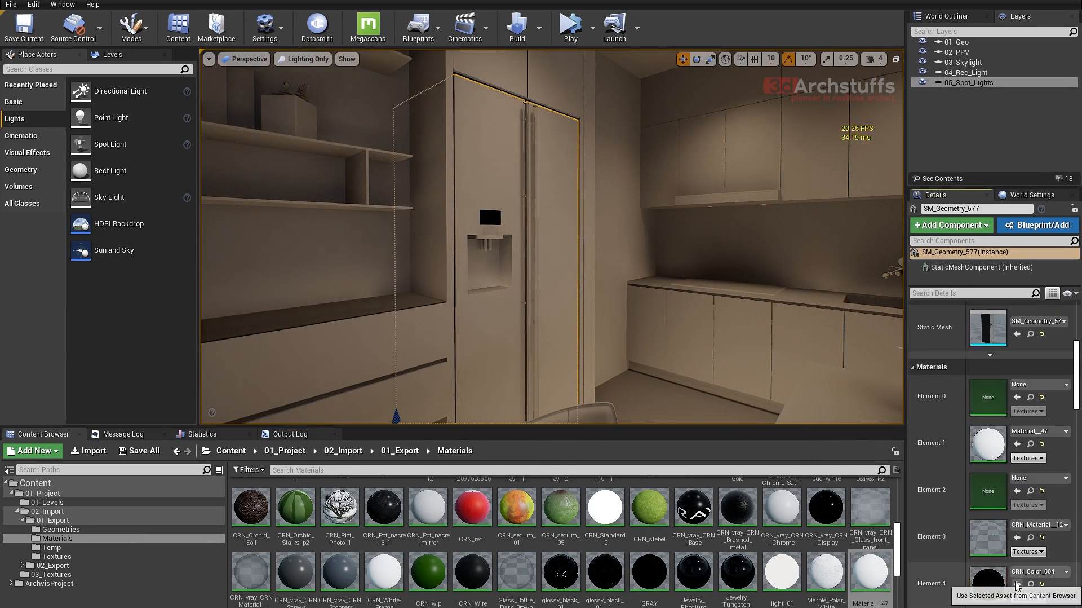
pyautogui.click(1017, 585)
pyautogui.scroll(-3, 1018, 580)
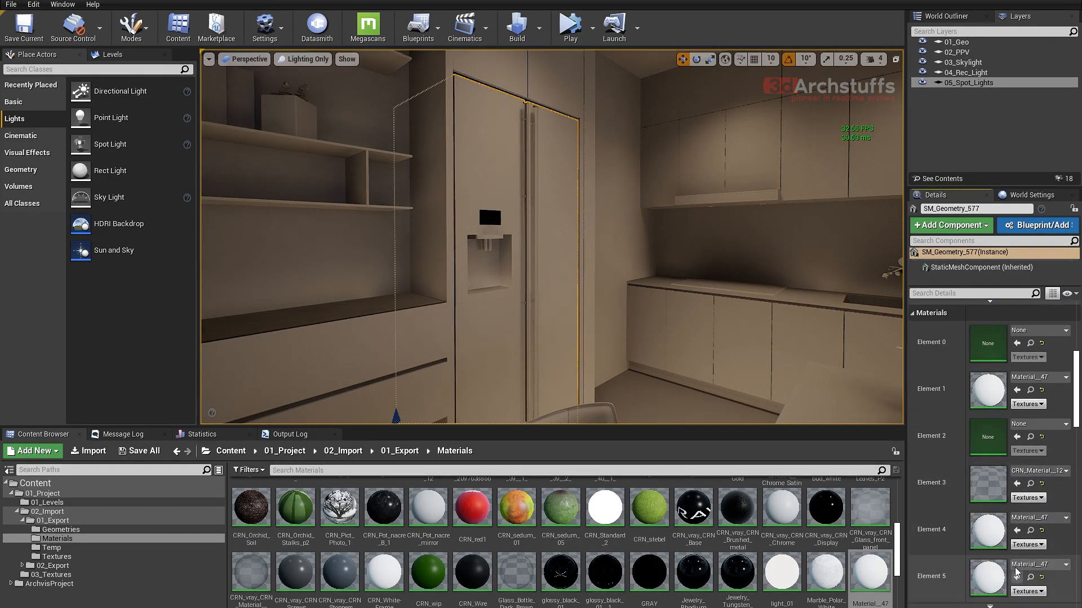
pyautogui.scroll(-2, 1017, 573)
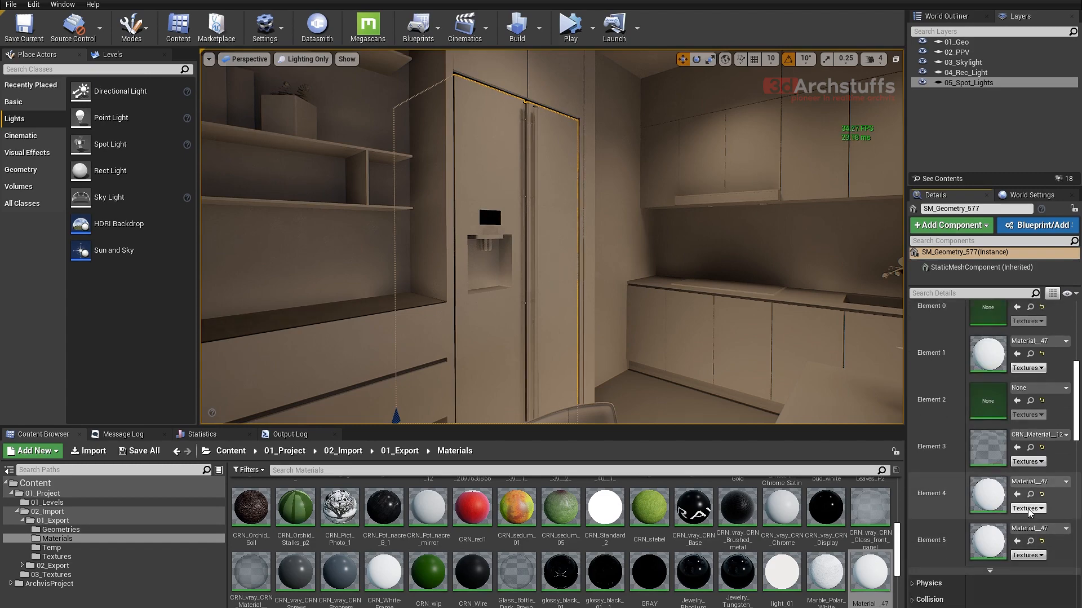
pyautogui.click(1018, 400)
# - Select the black bottom shelf of the niche below the TV and assign Material__47 to it
pyautogui.moveTo(748, 301); pyautogui.dragTo(676, 344, button='right')
pyautogui.scroll(-3, 712, 306)
pyautogui.moveTo(698, 302); pyautogui.dragTo(646, 299, button='right')
pyautogui.click(649, 305)
pyautogui.press('Escape')
pyautogui.click(637, 349)
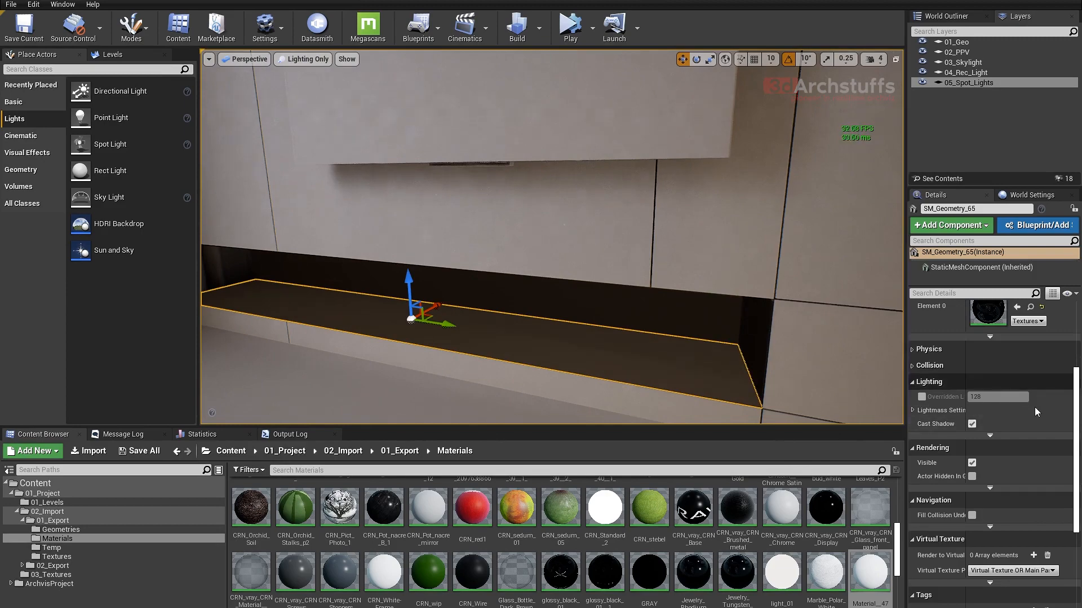
pyautogui.scroll(2, 1036, 406)
pyautogui.click(1017, 343)
# - Assign Material__47 to the black back and side panels of the niche below the TV
pyautogui.scroll(3, 692, 371)
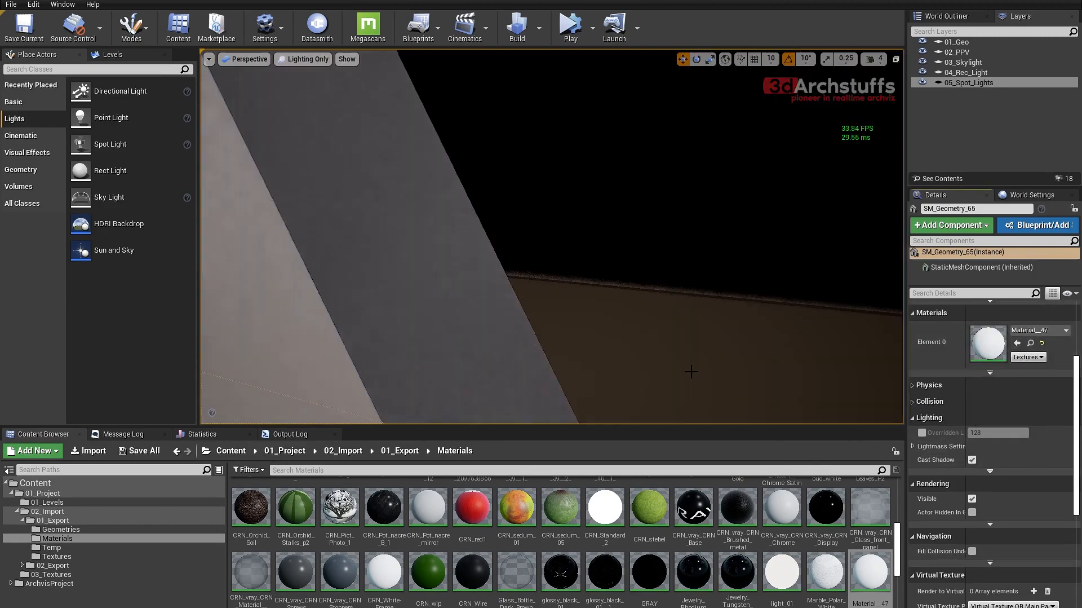
pyautogui.scroll(-3, 691, 371)
pyautogui.click(654, 324)
pyautogui.moveTo(709, 355); pyautogui.dragTo(789, 345, button='right')
pyautogui.scroll(-4, 694, 367)
pyautogui.press('f')
pyautogui.moveTo(694, 367)
pyautogui.keyDown('alt'); pyautogui.mouseDown()
pyautogui.moveTo(789, 372)
pyautogui.moveTo(677, 364)
pyautogui.mouseUp(); pyautogui.keyUp('alt')
pyautogui.scroll(2, 694, 367)
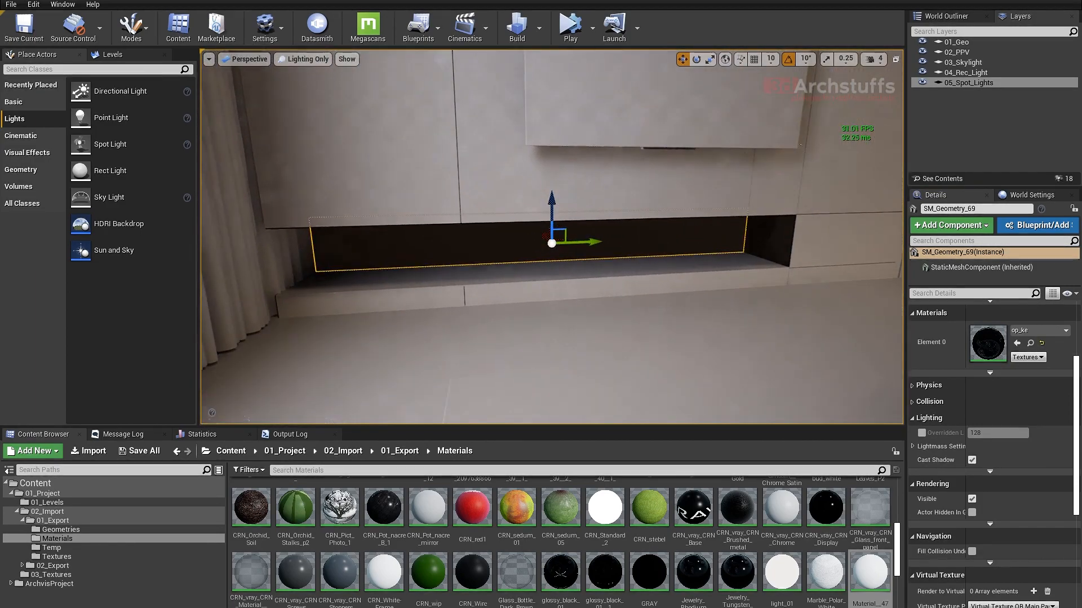
pyautogui.click(1017, 343)
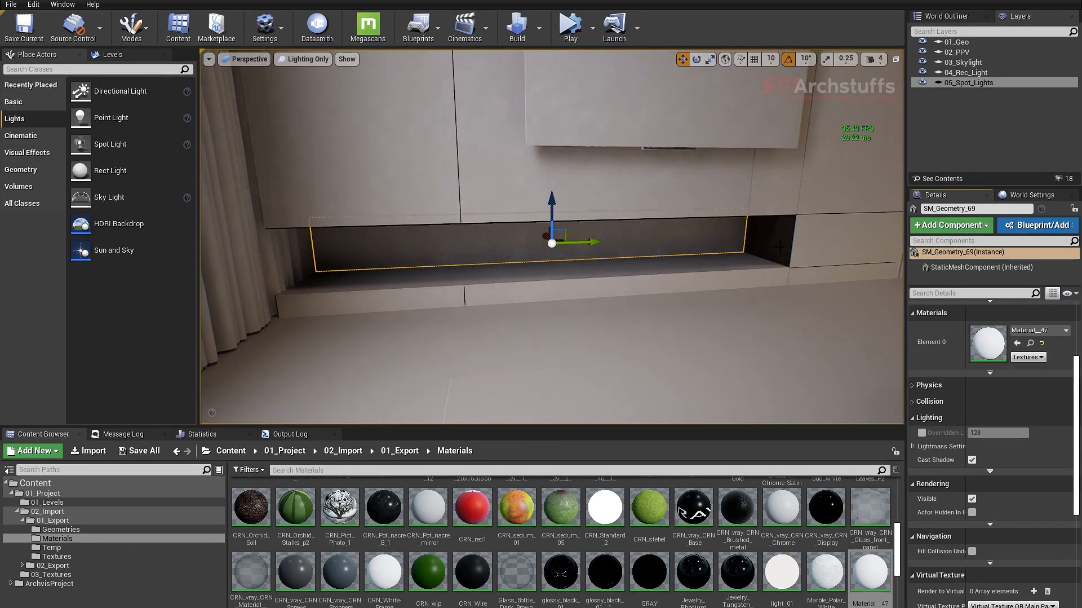
pyautogui.click(1017, 343)
# - Select the black underside panel at the top of the TV niche and assign Material__47 to it
pyautogui.keyDown('alt'); pyautogui.moveTo(835, 299); pyautogui.dragTo(789, 256); pyautogui.keyUp('alt')
pyautogui.click(541, 208)
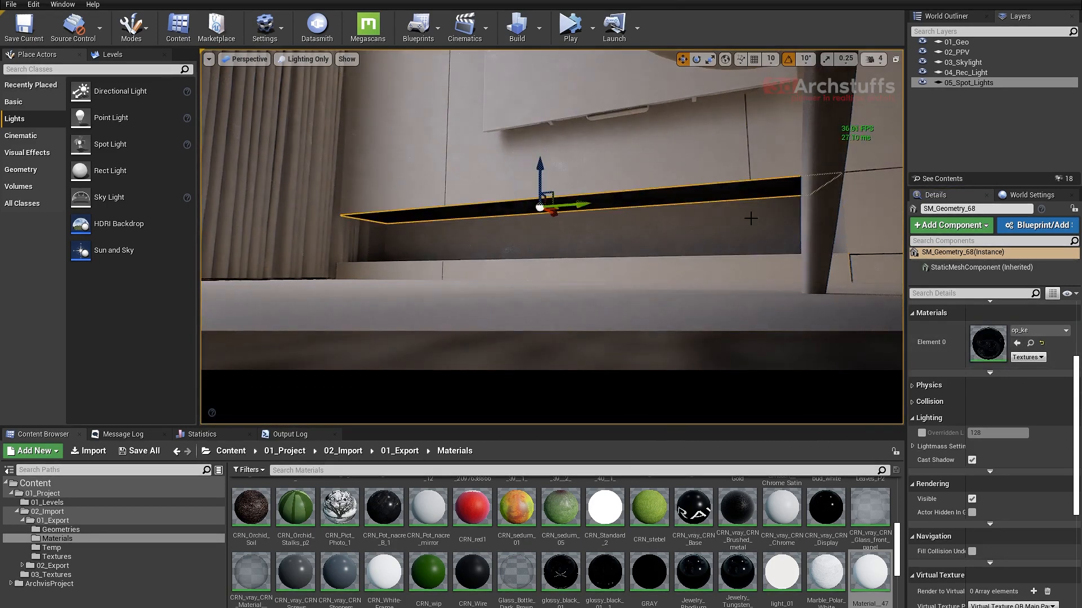
pyautogui.click(1018, 343)
# - Examine the recolored TV niche and the surrounding sofa area, then clear the selection
pyautogui.keyDown('alt'); pyautogui.moveTo(836, 312); pyautogui.dragTo(781, 316); pyautogui.keyUp('alt')
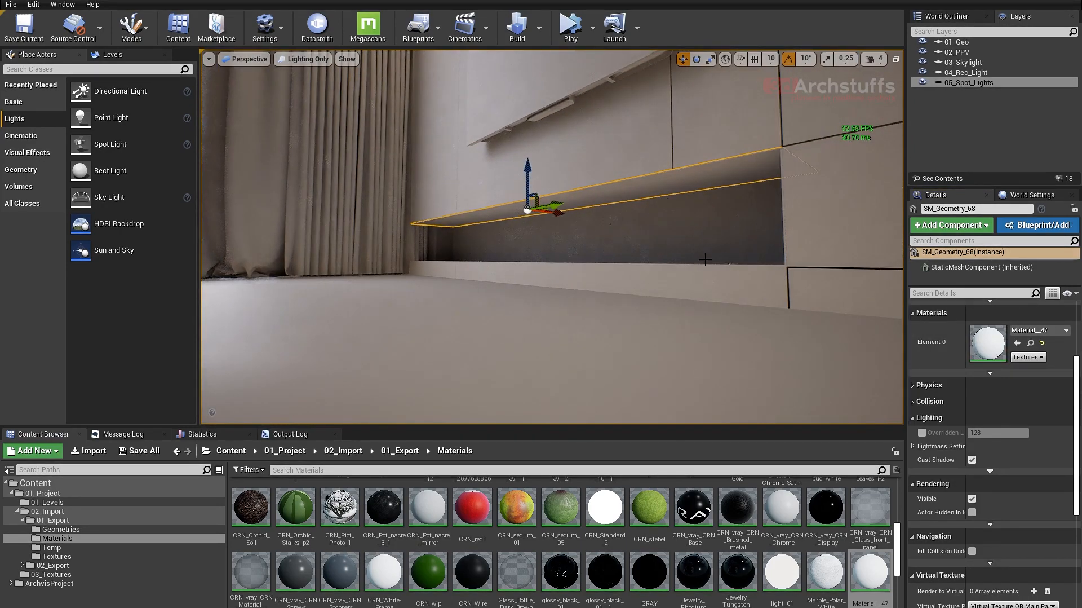
pyautogui.keyDown('alt'); pyautogui.moveTo(705, 259); pyautogui.dragTo(684, 261); pyautogui.keyUp('alt')
pyautogui.keyDown('alt'); pyautogui.moveTo(599, 285); pyautogui.dragTo(608, 285); pyautogui.keyUp('alt')
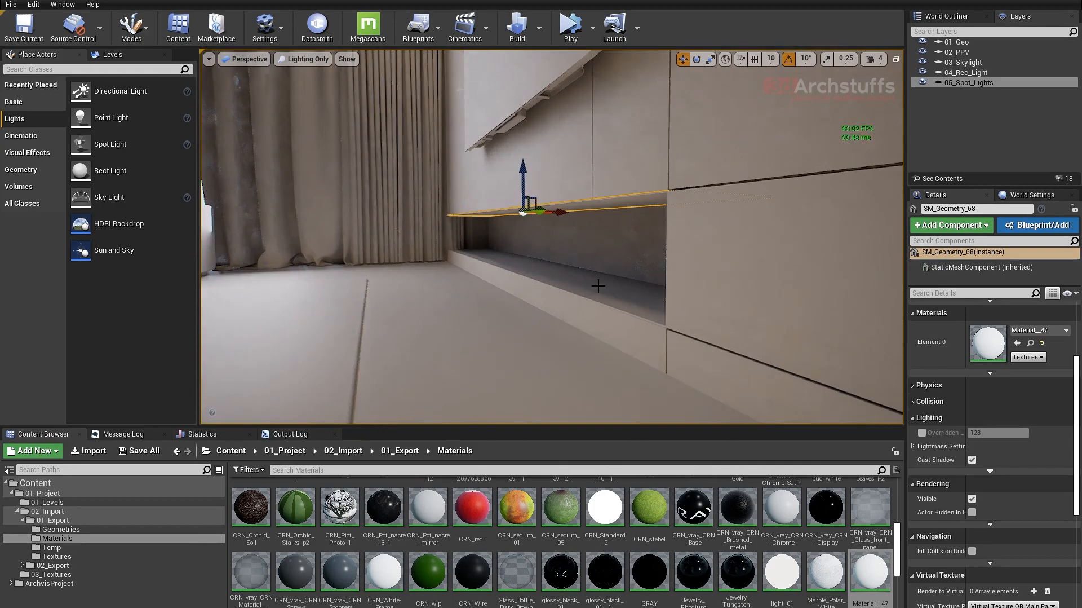
pyautogui.moveTo(599, 285); pyautogui.dragTo(428, 282, button='right')
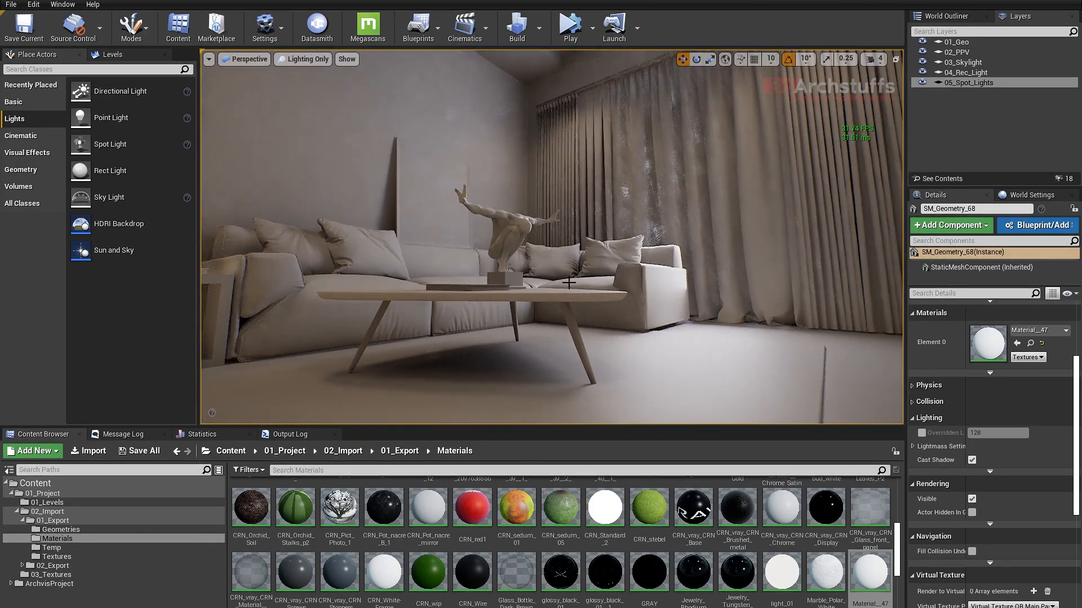
pyautogui.moveTo(570, 282); pyautogui.dragTo(545, 231, button='middle')
pyautogui.moveTo(510, 286); pyautogui.dragTo(691, 319, button='right')
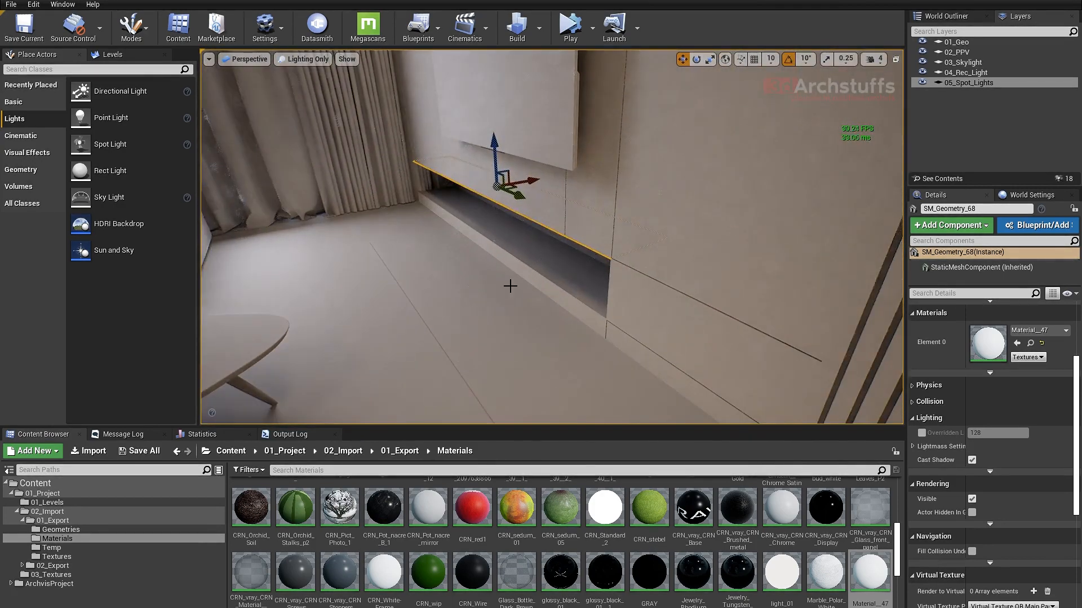
pyautogui.moveTo(510, 277); pyautogui.dragTo(461, 227, button='right')
pyautogui.press('Escape')
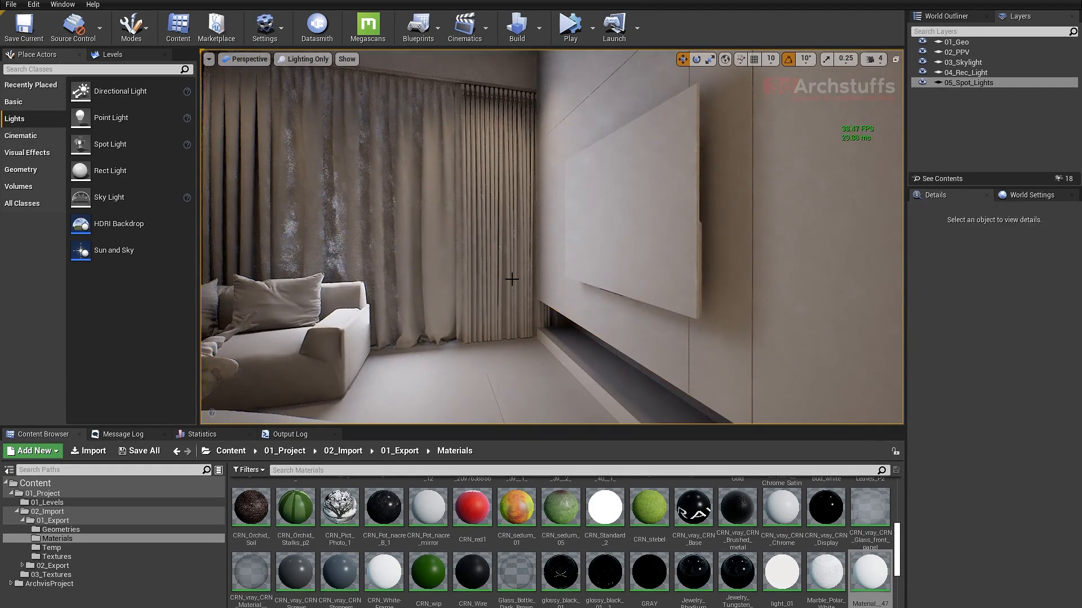
# - Select the rect light at the curtained living room window and shift it slightly back towards the window
pyautogui.moveTo(510, 277); pyautogui.dragTo(461, 248, button='right')
pyautogui.press('a')
pyautogui.moveTo(514, 277); pyautogui.dragTo(449, 231, button='right')
pyautogui.moveTo(450, 232); pyautogui.dragTo(500, 194, button='middle')
pyautogui.moveTo(501, 195); pyautogui.dragTo(473, 241, button='right')
pyautogui.scroll(3, 484, 207)
pyautogui.moveTo(554, 227); pyautogui.dragTo(561, 252)
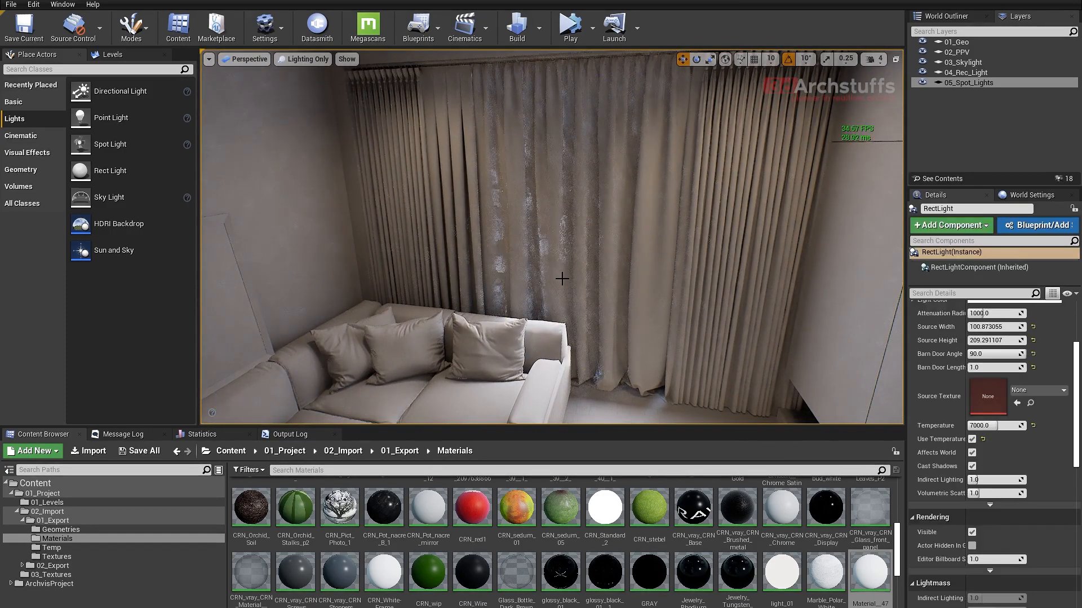
pyautogui.scroll(-4, 562, 278)
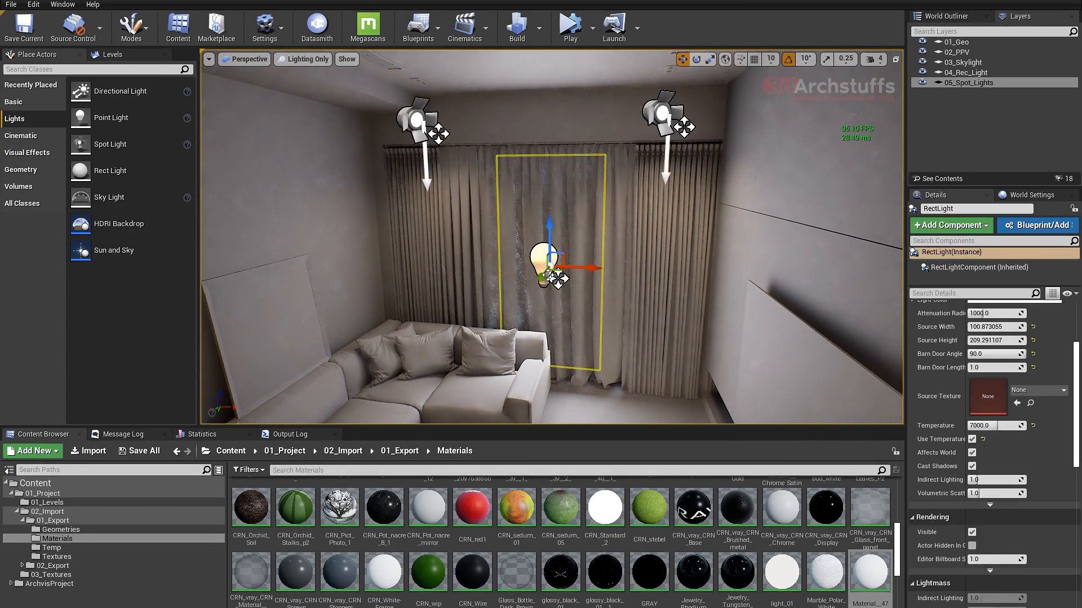
pyautogui.moveTo(538, 278); pyautogui.dragTo(504, 275)
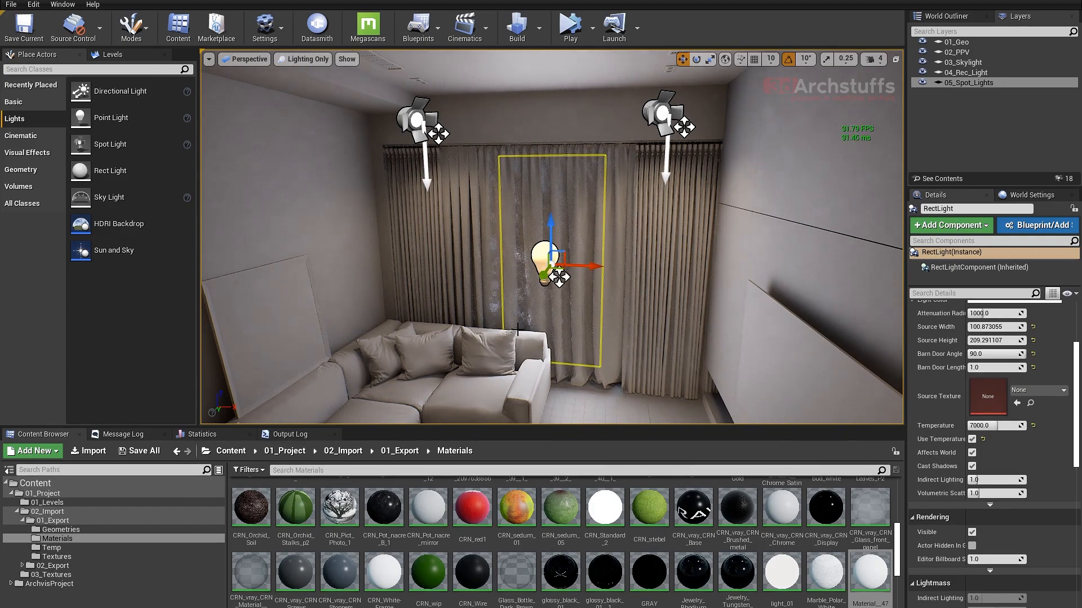
# - Set the curtained window rect light's intensity to 1 cd
pyautogui.moveTo(625, 346); pyautogui.dragTo(694, 322, button='right')
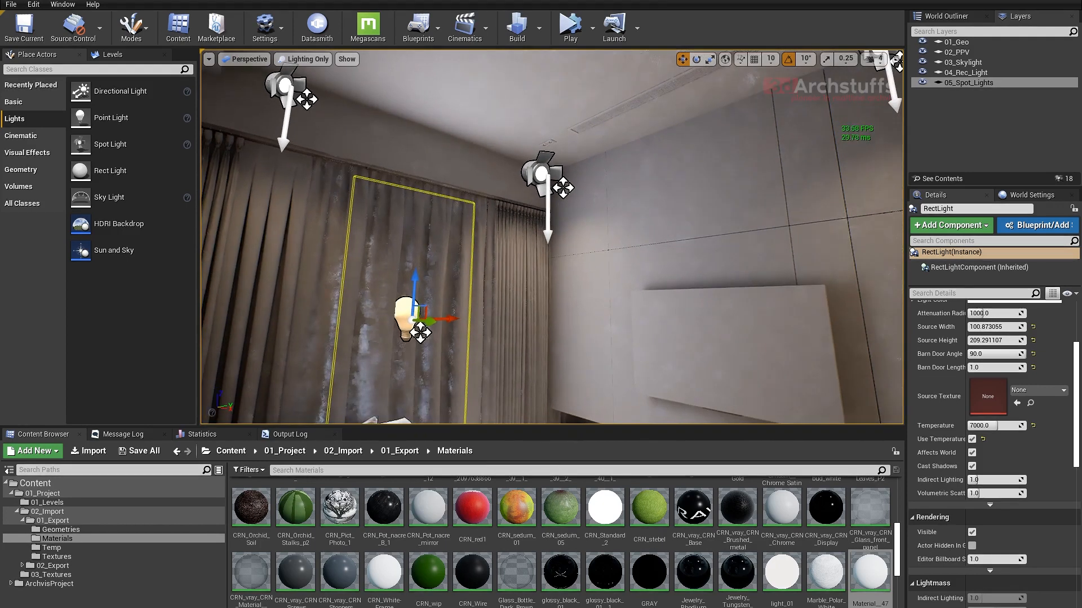
pyautogui.scroll(5, 958, 366)
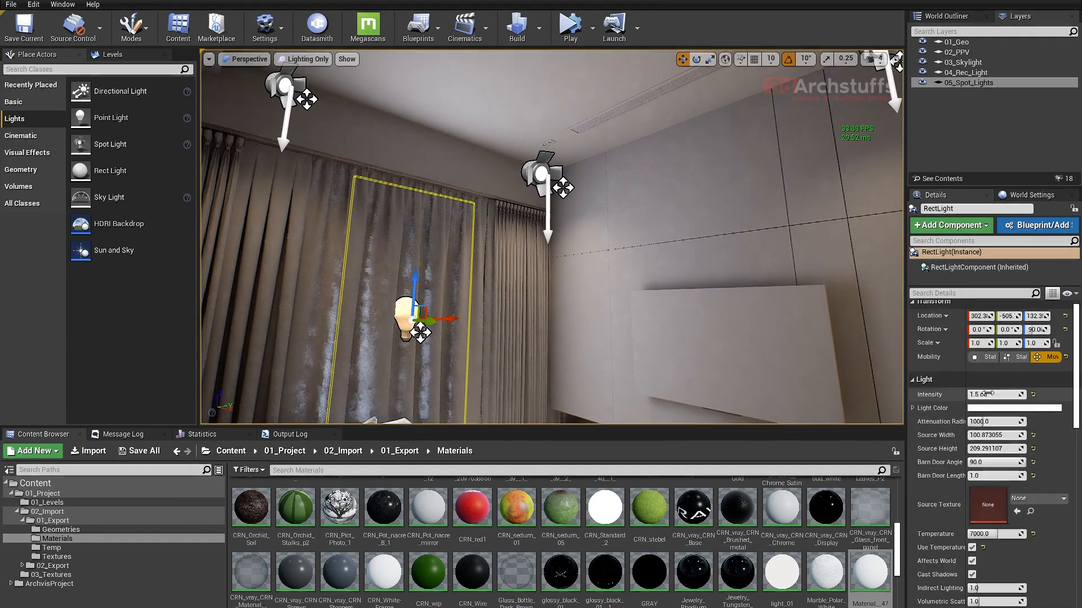
pyautogui.press('Return')
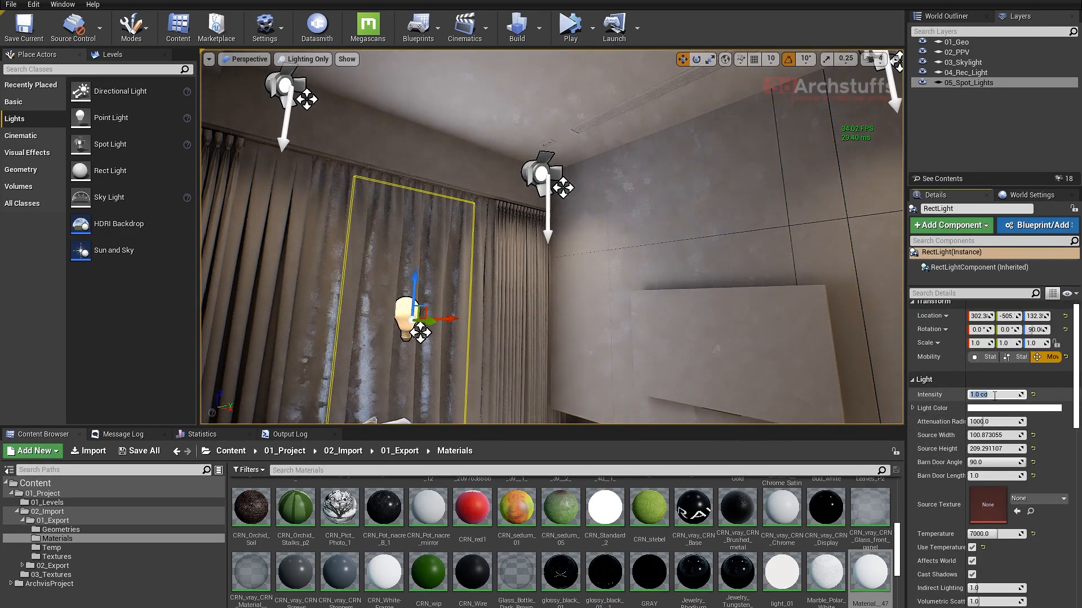
# - Turn off Affects World for the two farthest spot lights in the corridor beside the slatted wall
pyautogui.moveTo(800, 372); pyautogui.dragTo(756, 404, button='right')
pyautogui.press('s')
pyautogui.press('d')
pyautogui.moveTo(716, 338); pyautogui.dragTo(540, 289, button='right')
pyautogui.press('g')
pyautogui.press('s')
pyautogui.press('g')
pyautogui.press('w')
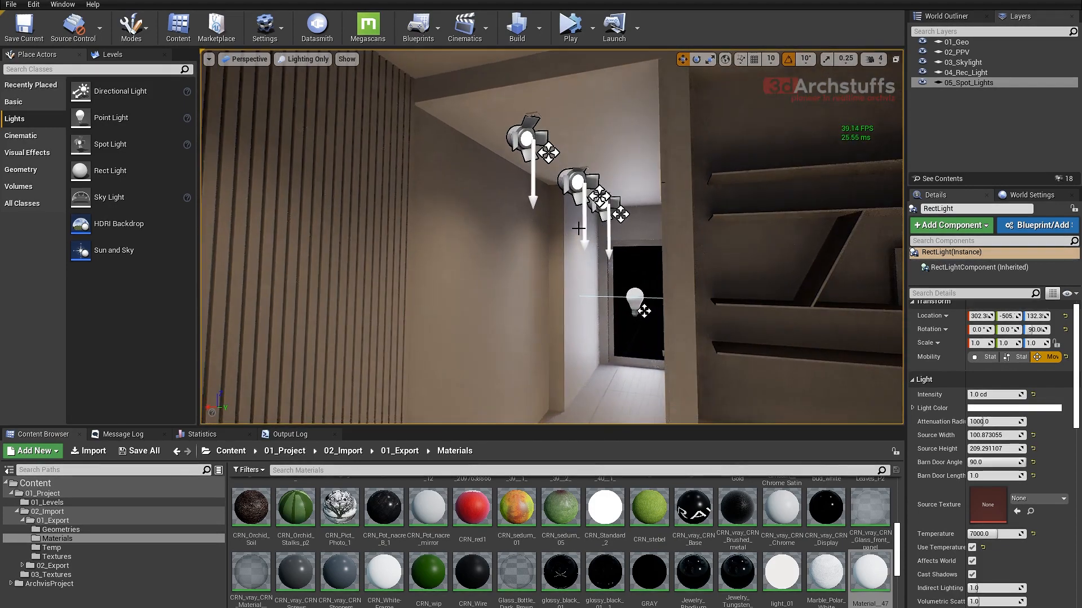
pyautogui.click(598, 217)
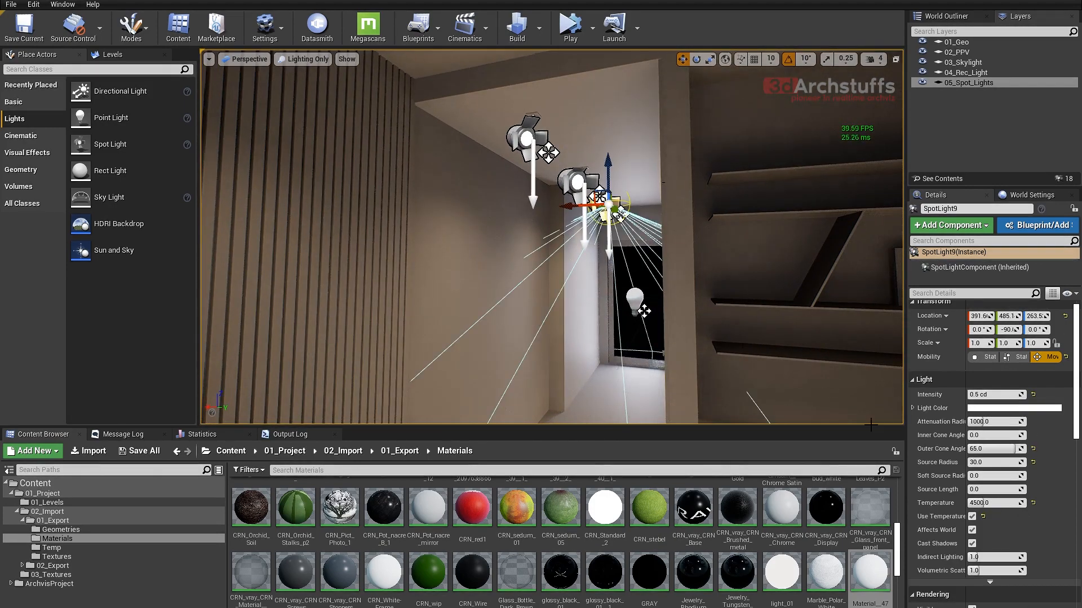
pyautogui.click(972, 530)
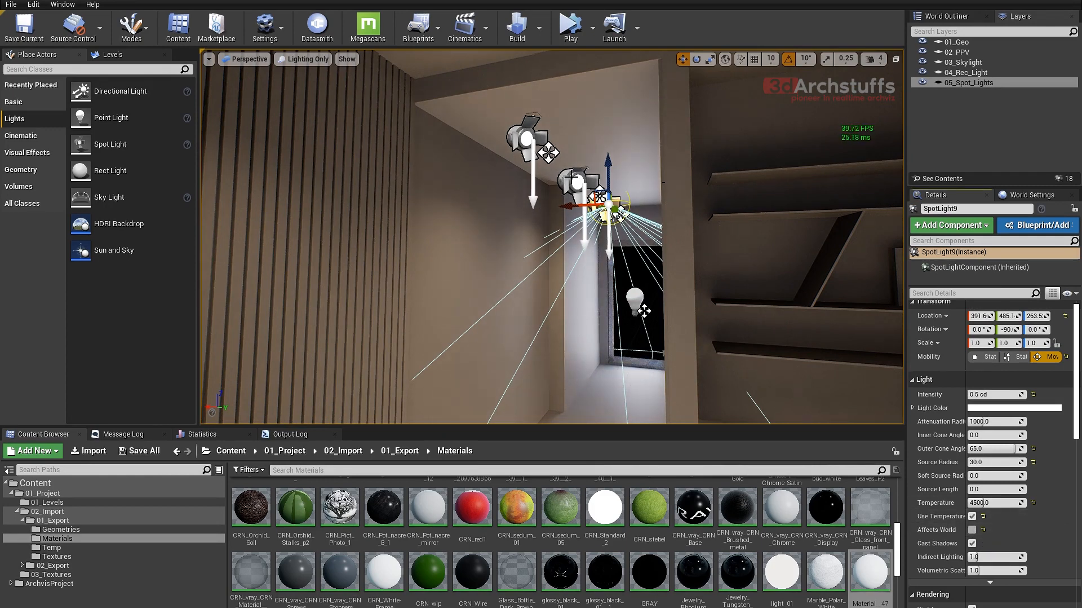
pyautogui.click(584, 257)
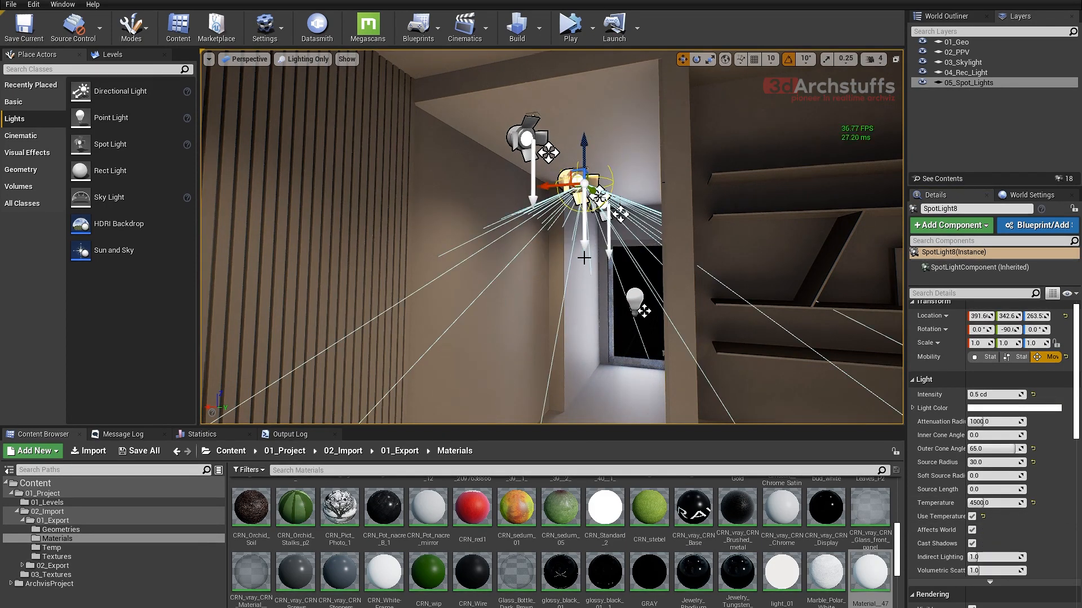
pyautogui.click(972, 530)
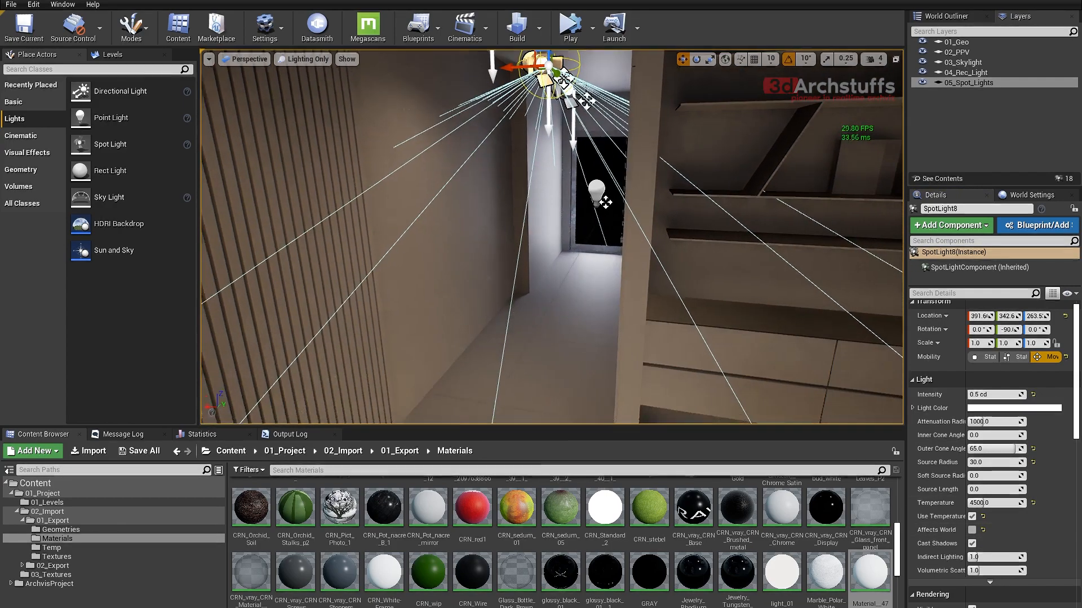
# - Turn off Affects World for the spot light nearest the balcony door in the corridor beside the kitchen
pyautogui.moveTo(552, 236); pyautogui.dragTo(744, 198, button='right')
pyautogui.moveTo(587, 293); pyautogui.dragTo(689, 300, button='right')
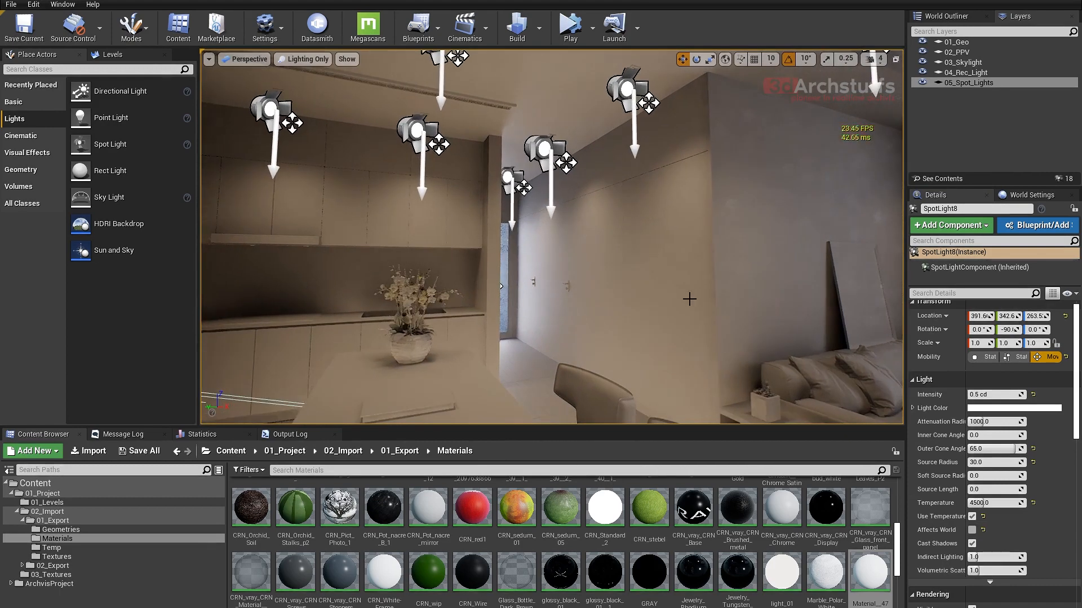
pyautogui.scroll(3, 528, 182)
pyautogui.click(519, 178)
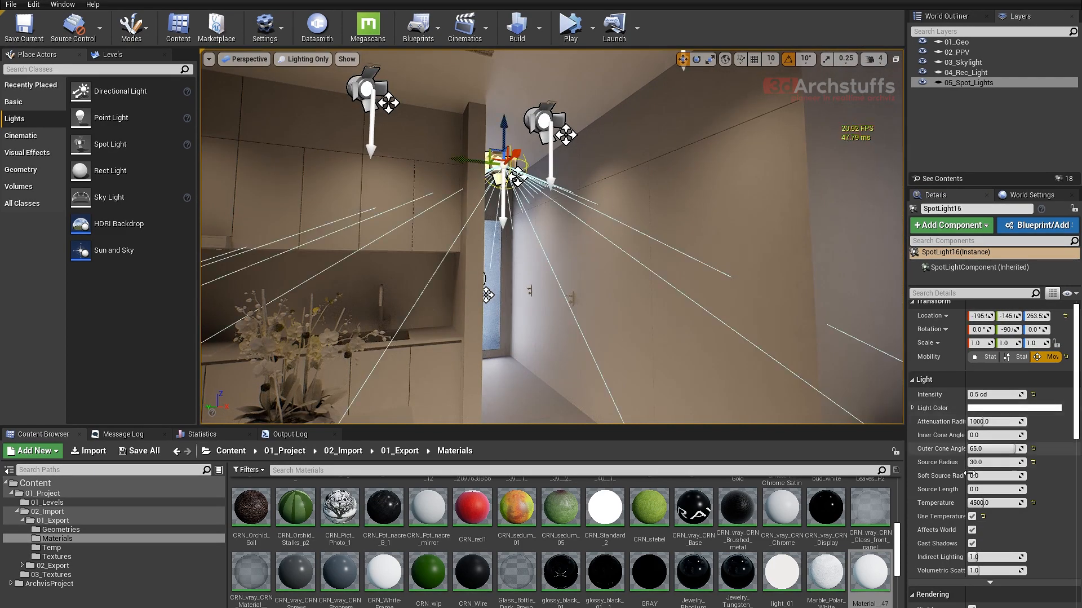
pyautogui.click(973, 529)
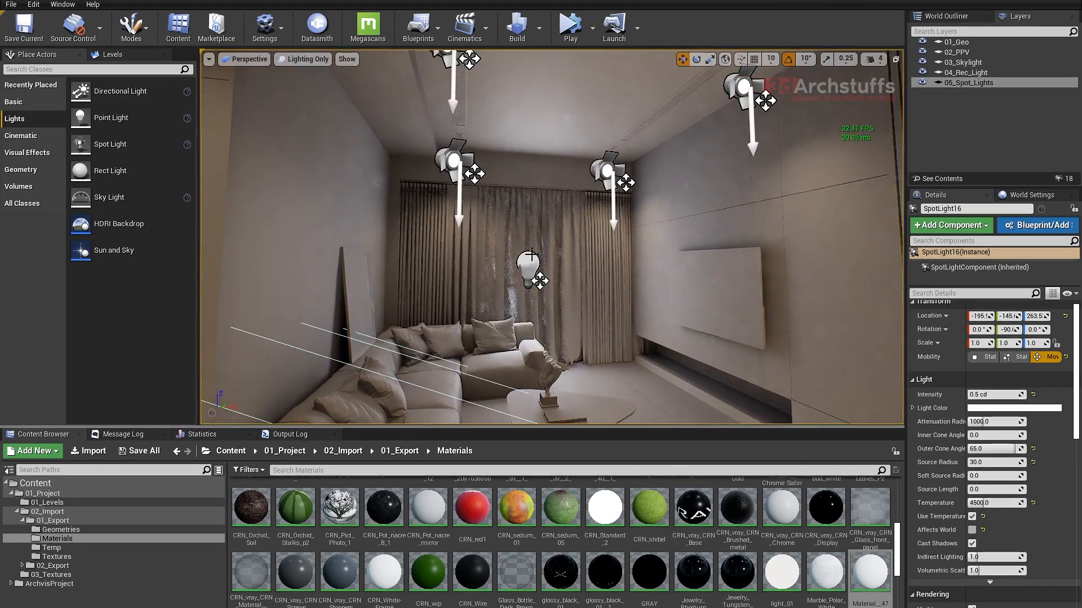
# - Select the two spot lights nearest the living room curtains and look over the lighting in the dining and kitchen area
pyautogui.click(604, 174)
pyautogui.keyDown('ctrl'); pyautogui.click(448, 160); pyautogui.keyUp('ctrl')
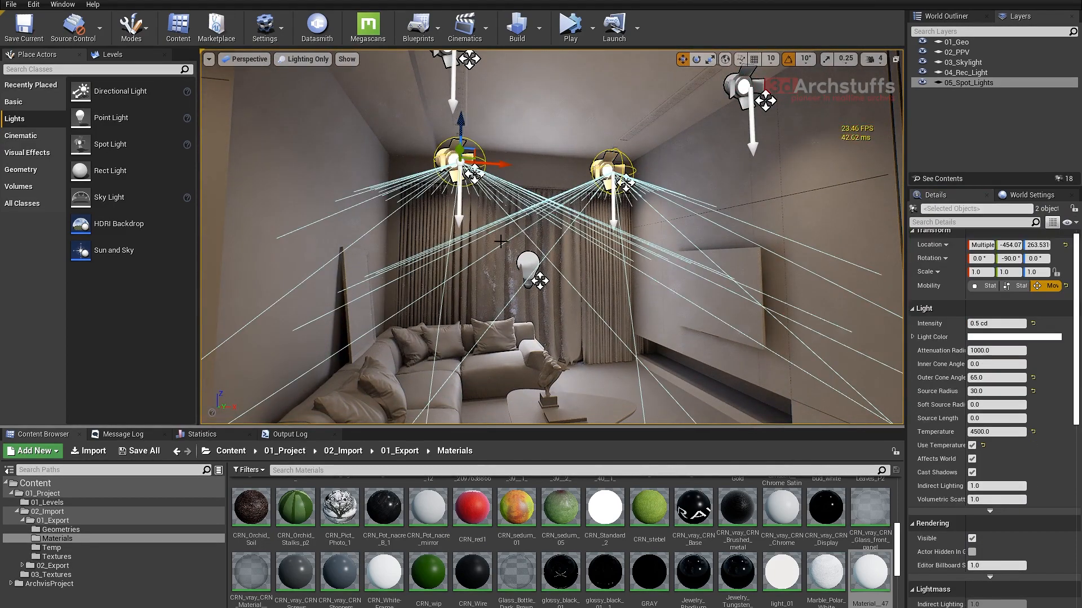
pyautogui.moveTo(447, 160); pyautogui.dragTo(209, 152, button='right')
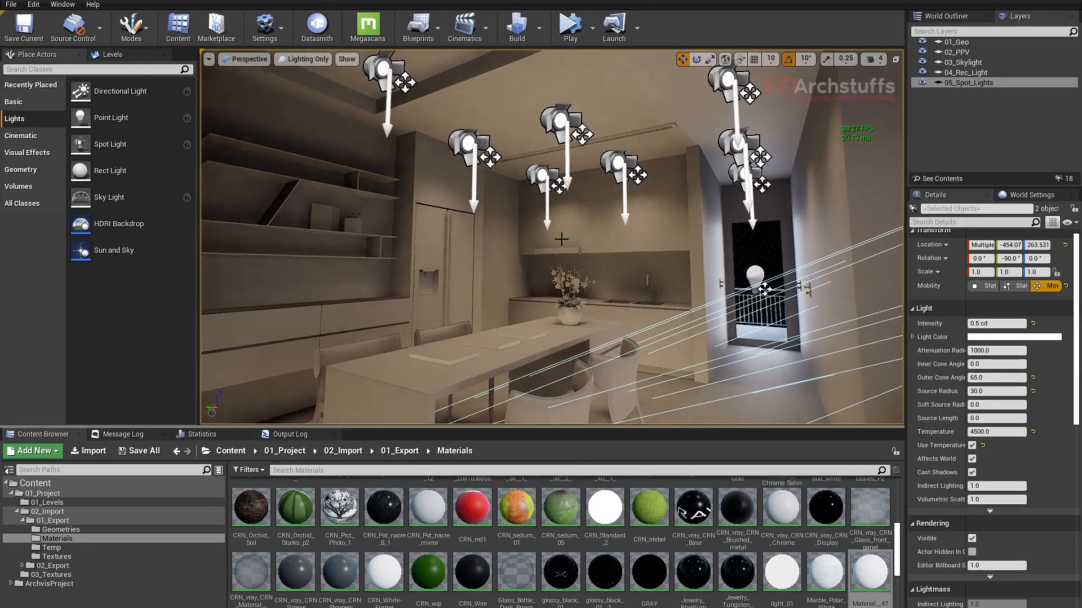
pyautogui.moveTo(561, 239); pyautogui.dragTo(723, 241, button='right')
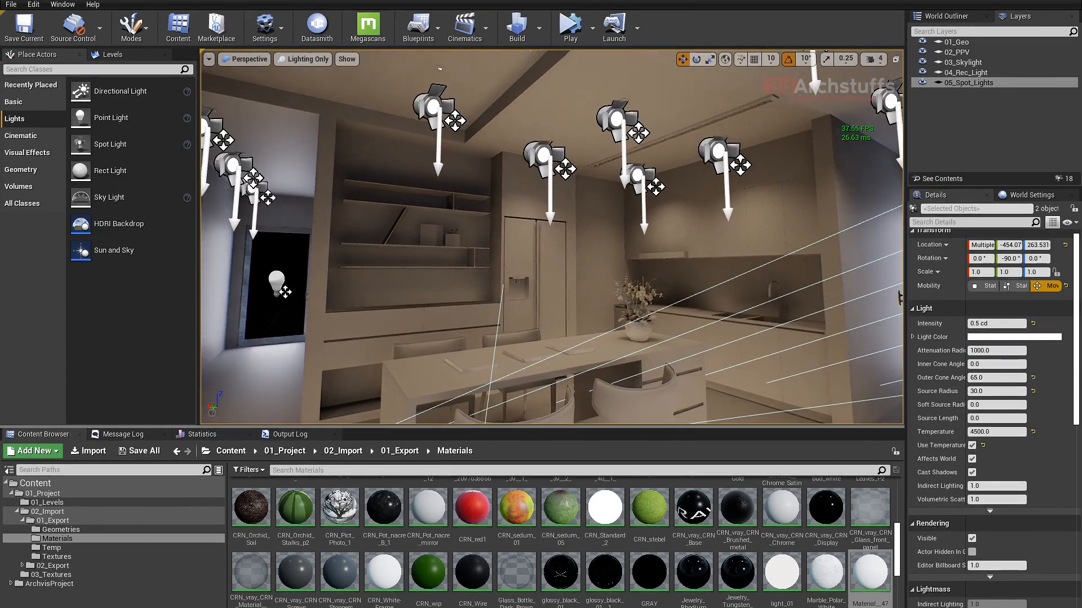
# - Move the spot light in front of the shelving wall away from the shelves to line up with the dining table, Y about 6.9
pyautogui.click(433, 106)
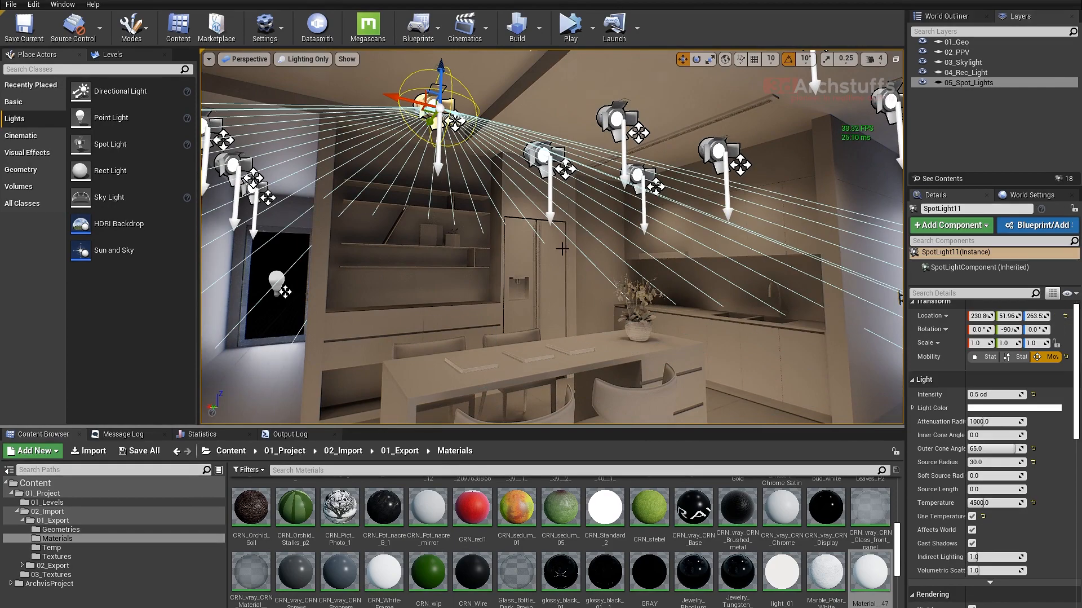
pyautogui.moveTo(593, 281); pyautogui.dragTo(580, 324, button='right')
pyautogui.keyDown('alt'); pyautogui.moveTo(581, 323); pyautogui.dragTo(615, 319); pyautogui.keyUp('alt')
pyautogui.keyDown('alt'); pyautogui.moveTo(564, 217); pyautogui.dragTo(516, 210); pyautogui.keyUp('alt')
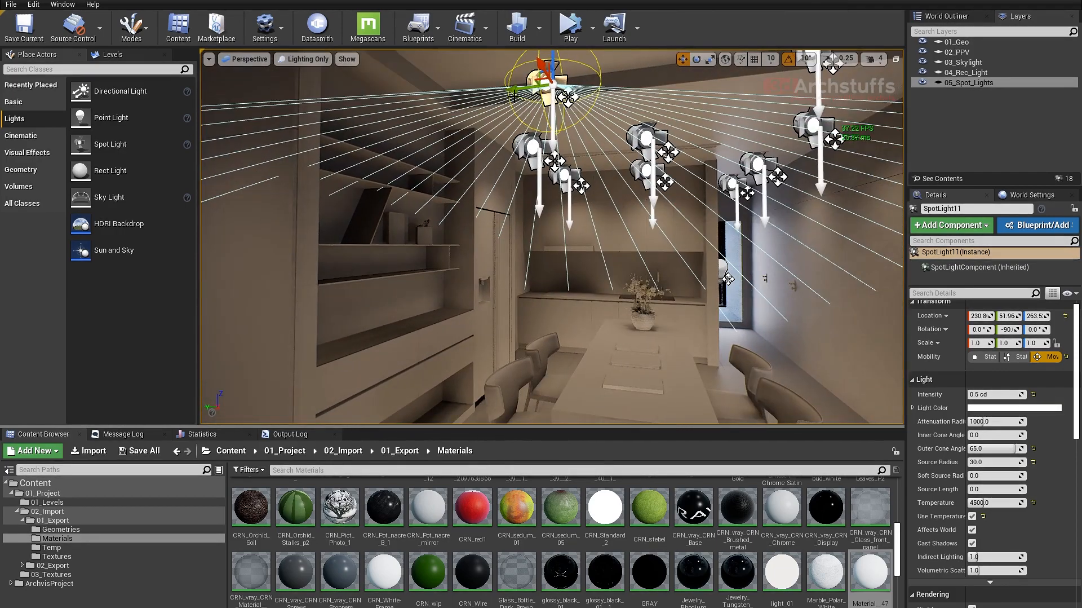
pyautogui.moveTo(517, 88); pyautogui.dragTo(596, 85)
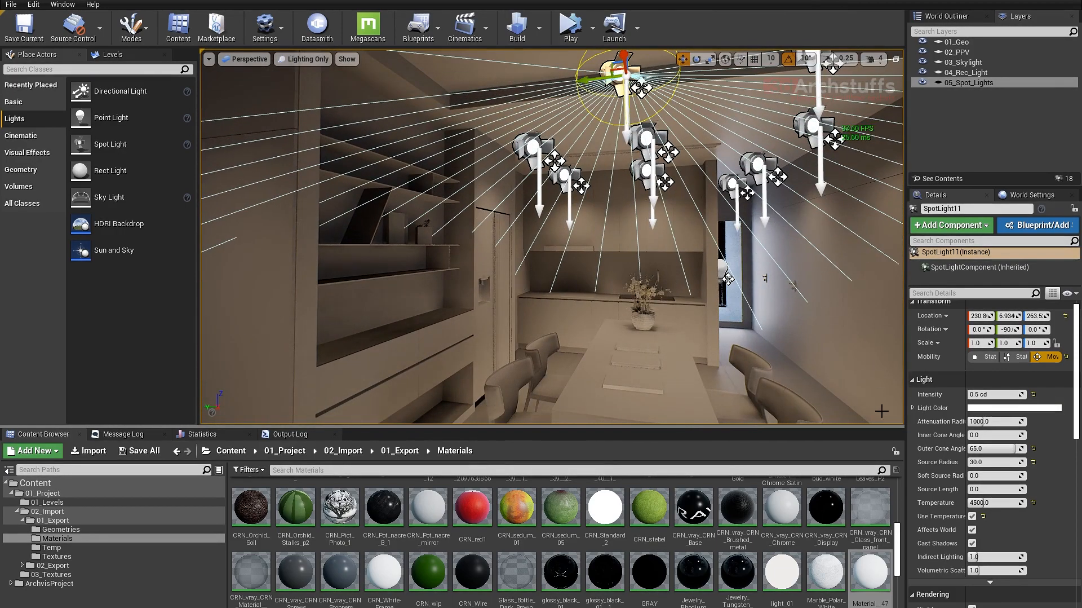
# - Reset that spot light's outer cone angle to 44 and move it towards the dining table, to X about 154.7
pyautogui.keyDown('alt'); pyautogui.moveTo(882, 411); pyautogui.dragTo(705, 389); pyautogui.keyUp('alt')
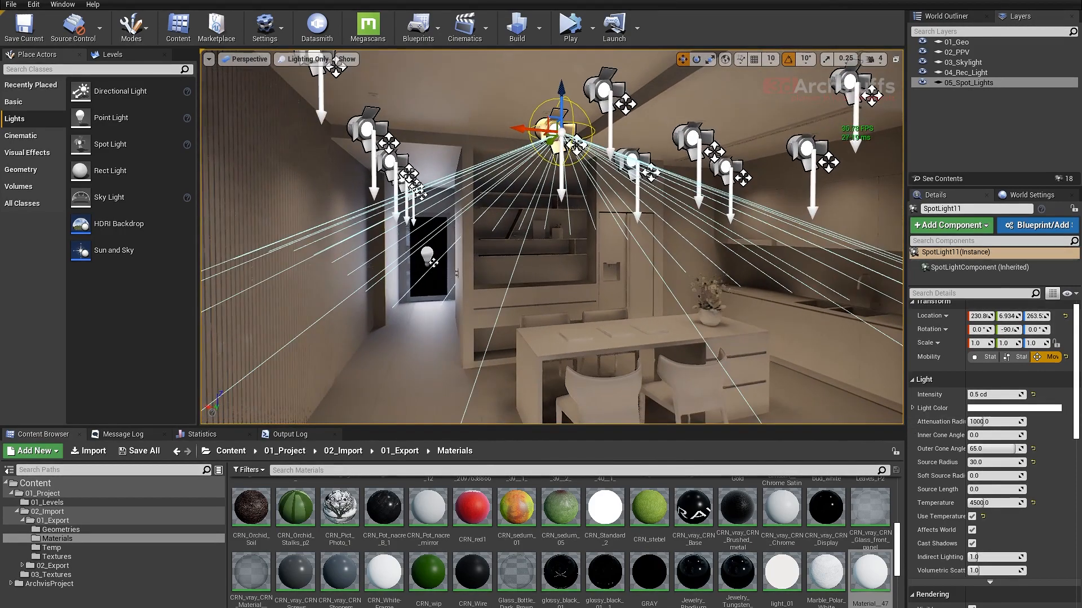
pyautogui.click(1034, 448)
pyautogui.keyDown('alt'); pyautogui.moveTo(538, 151); pyautogui.dragTo(601, 135); pyautogui.keyUp('alt')
pyautogui.keyDown('alt'); pyautogui.moveTo(684, 295); pyautogui.dragTo(753, 291); pyautogui.keyUp('alt')
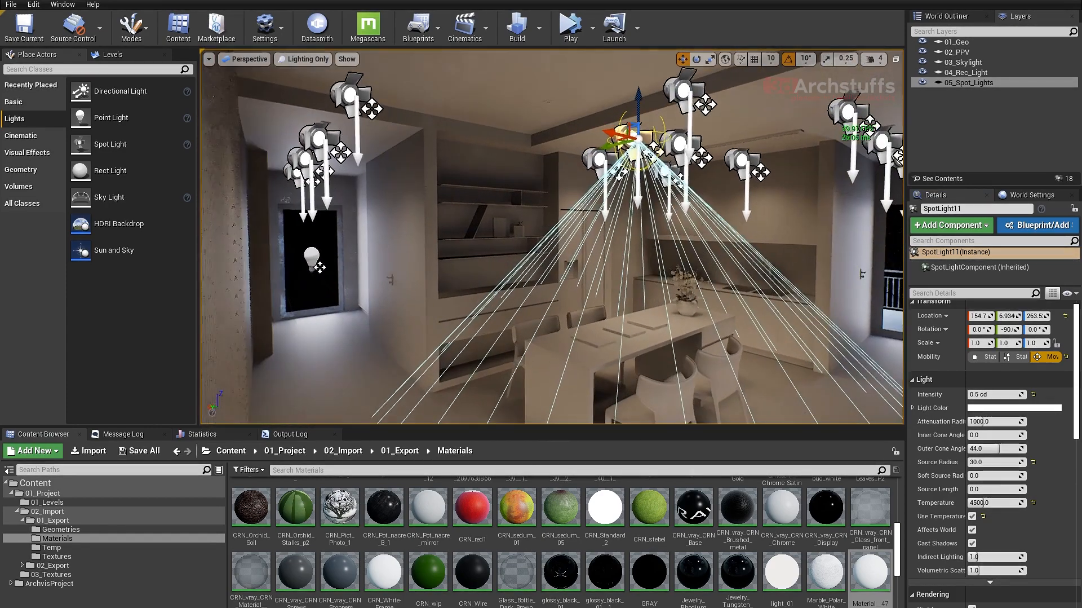
pyautogui.keyDown('alt'); pyautogui.moveTo(683, 295); pyautogui.dragTo(716, 294, button='right'); pyautogui.keyUp('alt')
pyautogui.keyDown('alt'); pyautogui.moveTo(684, 294); pyautogui.dragTo(612, 296); pyautogui.keyUp('alt')
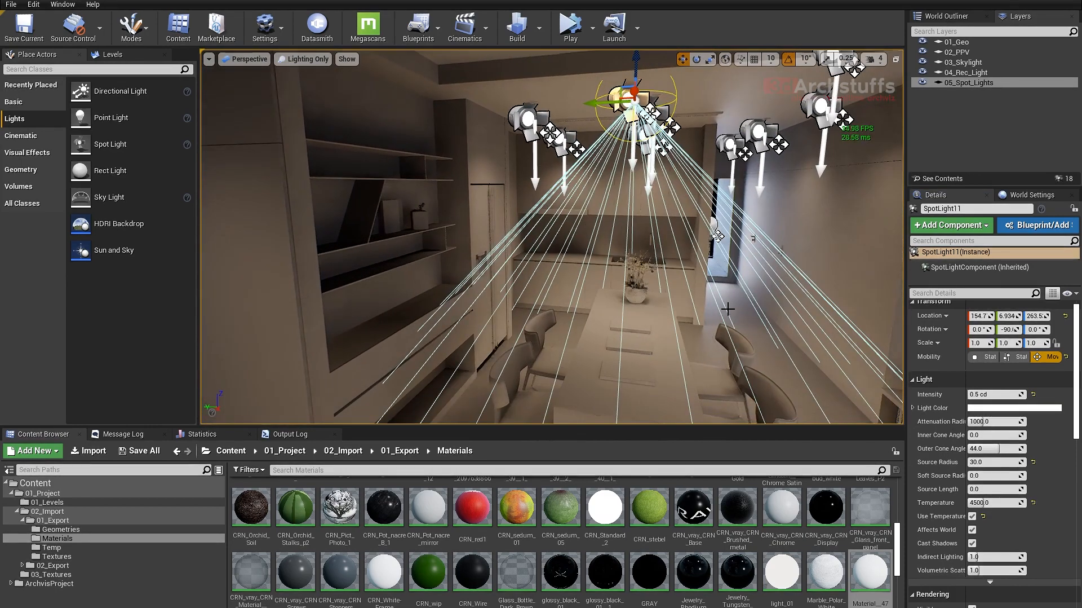
pyautogui.keyDown('alt'); pyautogui.moveTo(728, 309); pyautogui.dragTo(707, 309); pyautogui.keyUp('alt')
# - Set the dining table spot light's outer cone angle to 65 and compare its effect by toggling Affects World off and on
pyautogui.click(972, 529)
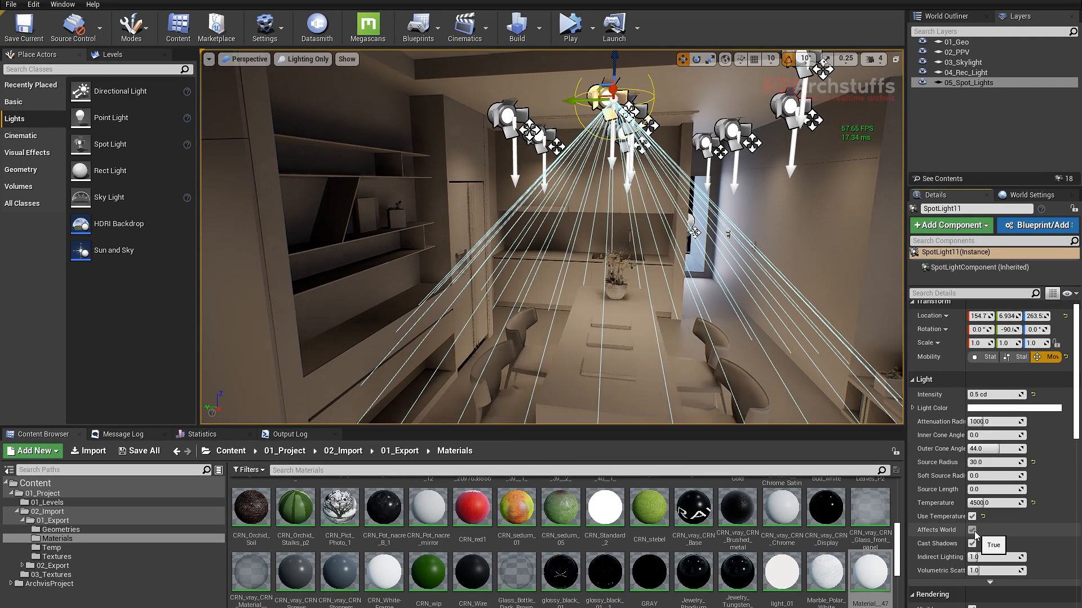
pyautogui.click(989, 462)
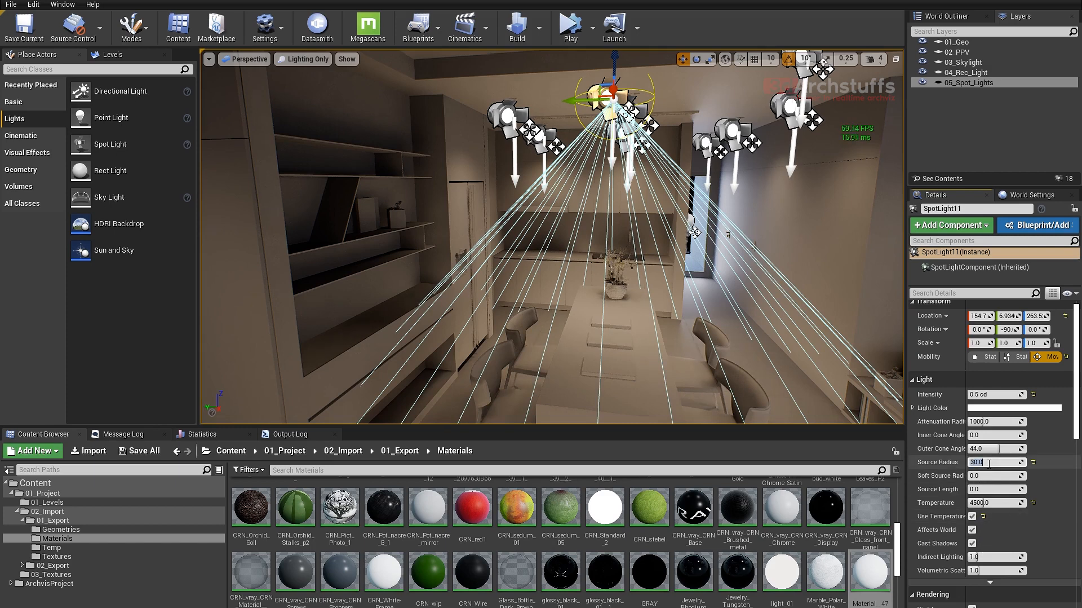
pyautogui.click(994, 449)
pyautogui.write('65')
pyautogui.press('Return')
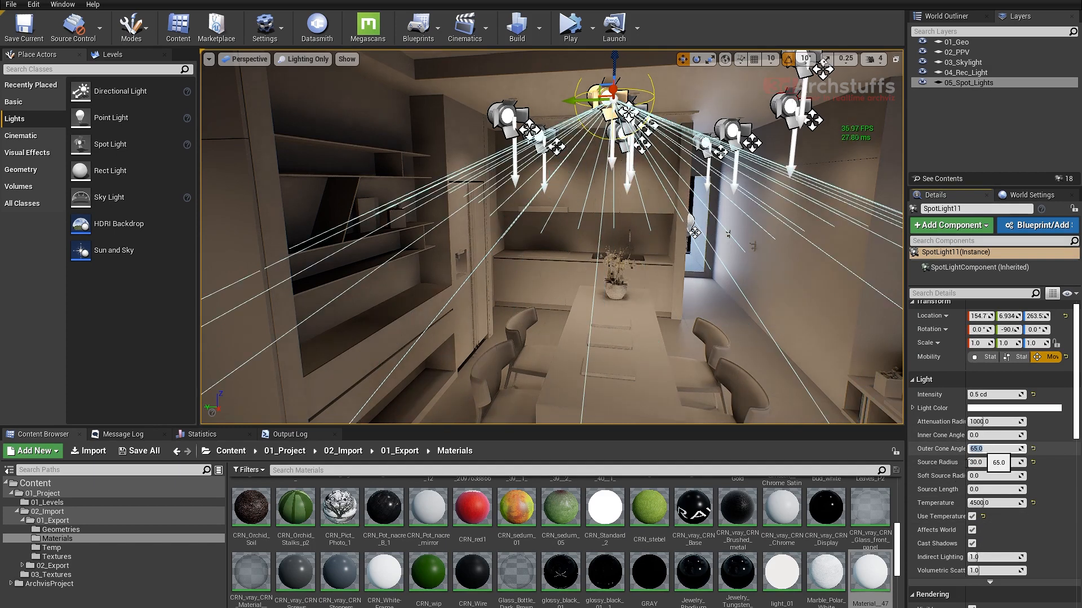
pyautogui.click(973, 530)
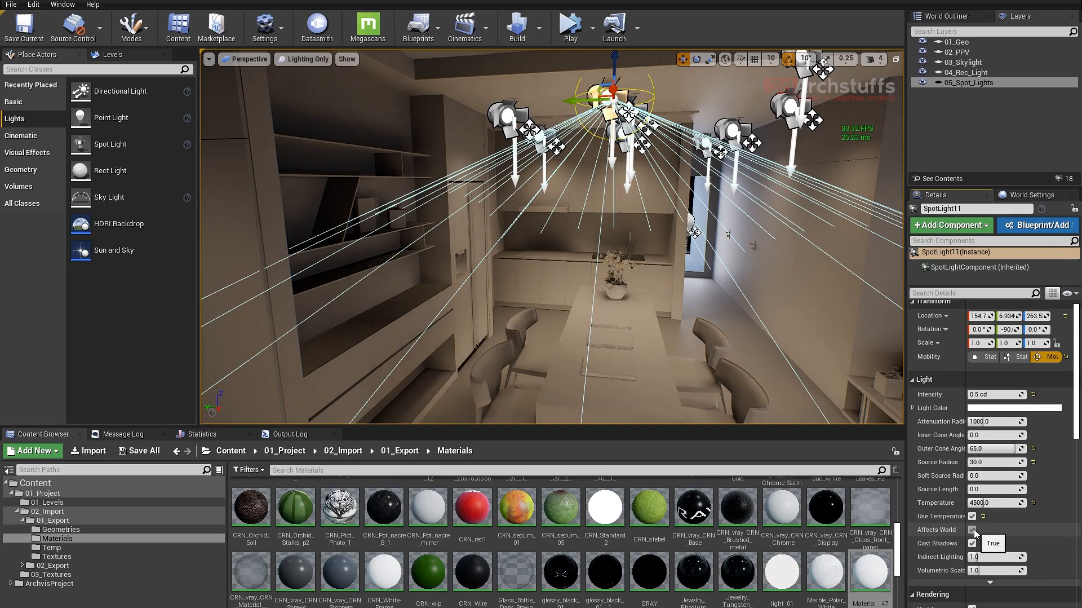
# - Examine the lighting on the floor around the dining table, the kitchen and the corridor leading to the balcony door
pyautogui.moveTo(704, 282); pyautogui.dragTo(620, 277, button='right')
pyautogui.moveTo(691, 307); pyautogui.dragTo(721, 299, button='right')
pyautogui.scroll(5, 698, 309)
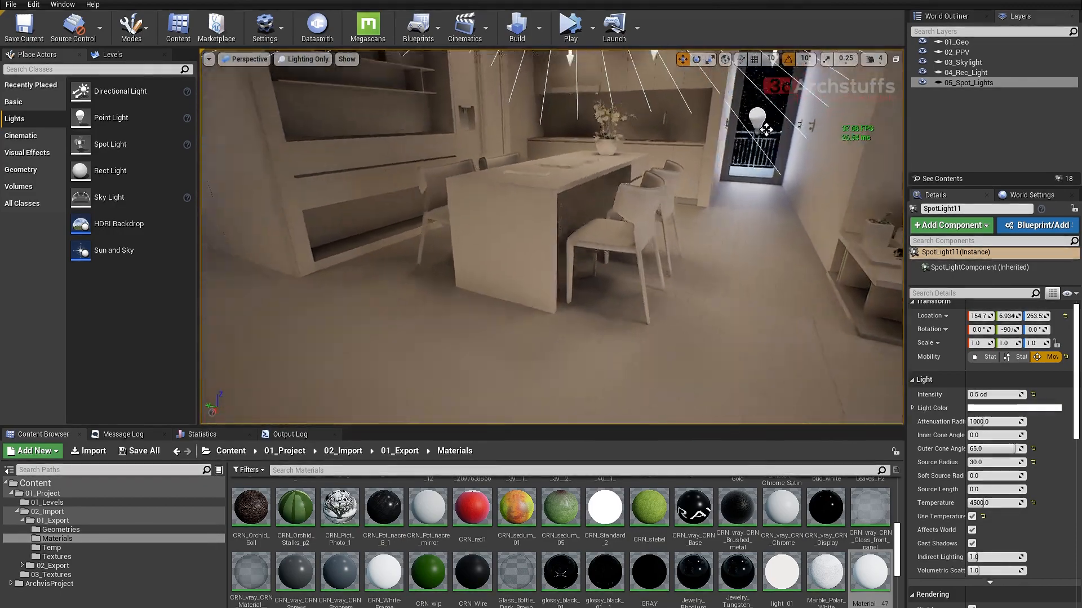
pyautogui.moveTo(722, 299); pyautogui.dragTo(738, 261, button='right')
pyautogui.press('w')
pyautogui.press('w')
pyautogui.moveTo(541, 265); pyautogui.dragTo(573, 301, button='right')
pyautogui.press('s')
pyautogui.press('d')
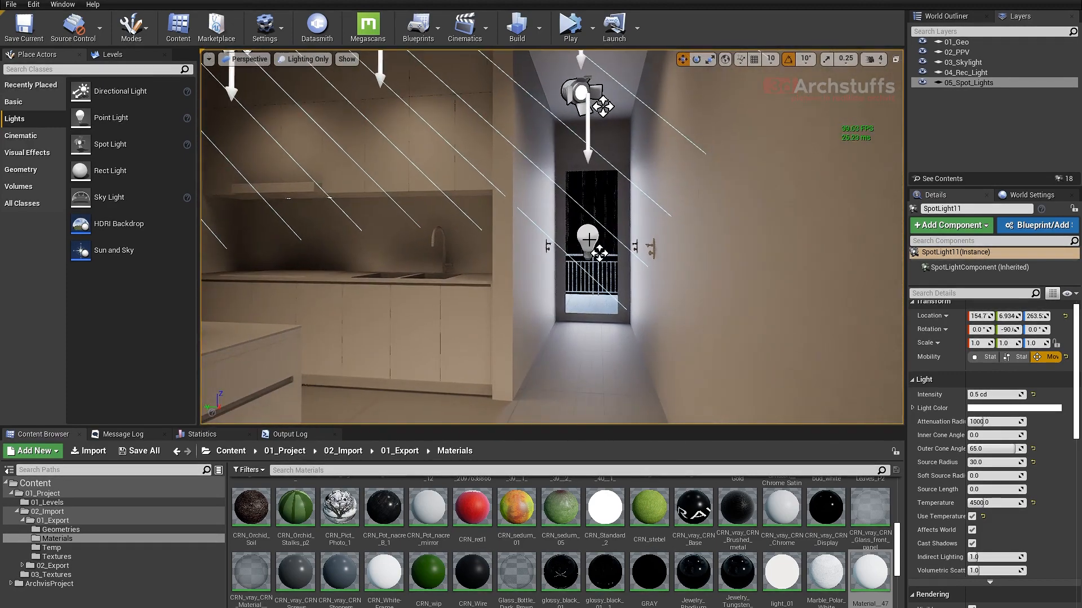
# - Select the rect light at the balcony door at the end of the corridor beside the kitchen
pyautogui.click(589, 239)
pyautogui.moveTo(589, 240); pyautogui.dragTo(598, 237, button='right')
pyautogui.press('a')
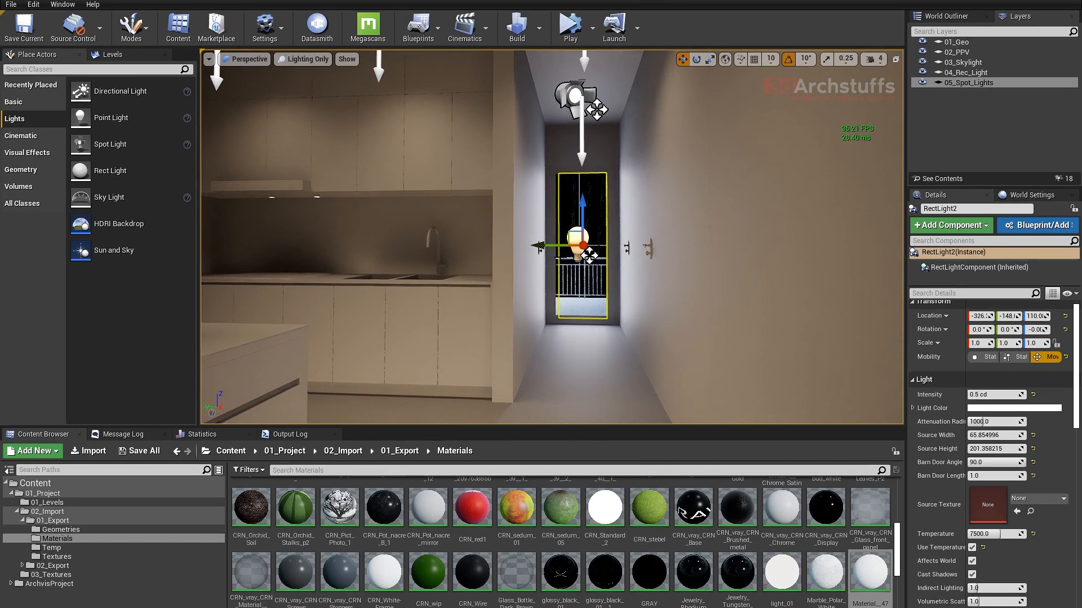
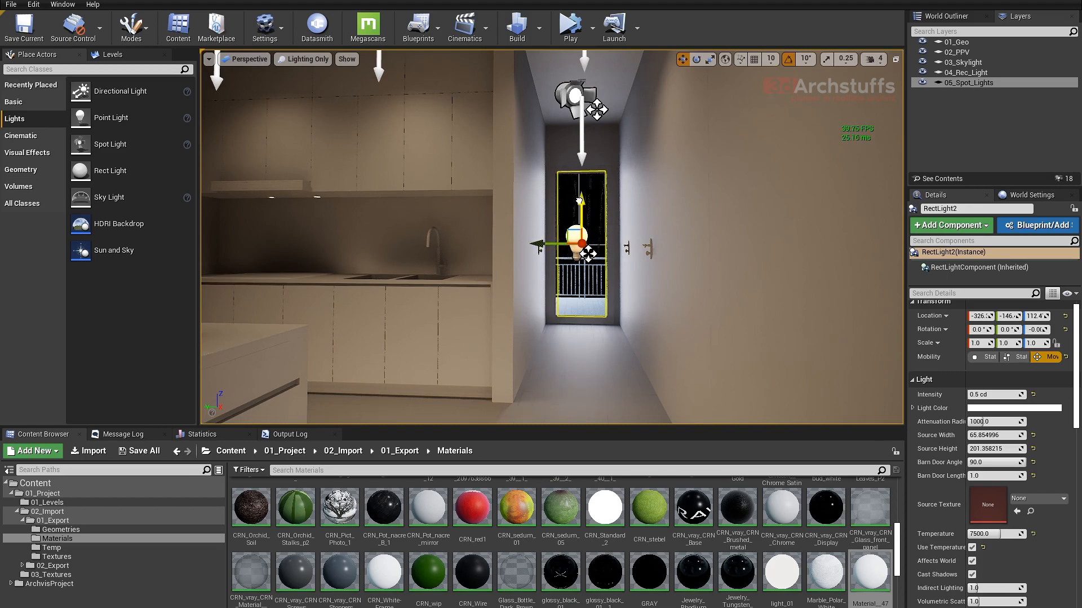
# - Raise the rect light at the balcony door slightly, to Z about 114
pyautogui.moveTo(586, 225); pyautogui.dragTo(637, 243, button='right')
pyautogui.press('a')
pyautogui.press('s')
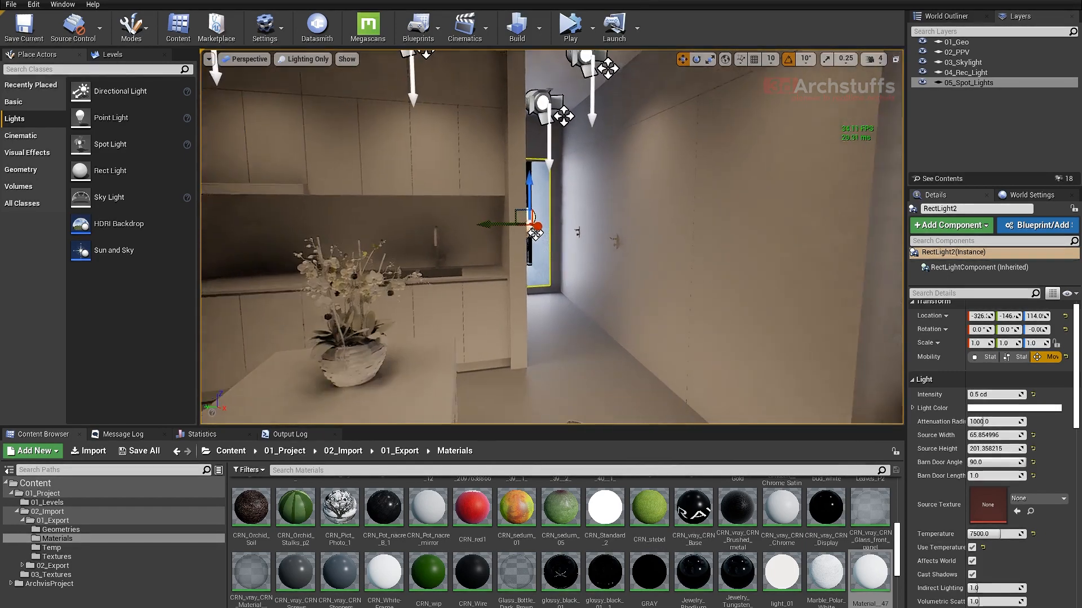
# - Select all lights in the 04_Rec_Light layer, set their temperature to 7000 and check the corridor
pyautogui.doubleClick(1003, 74)
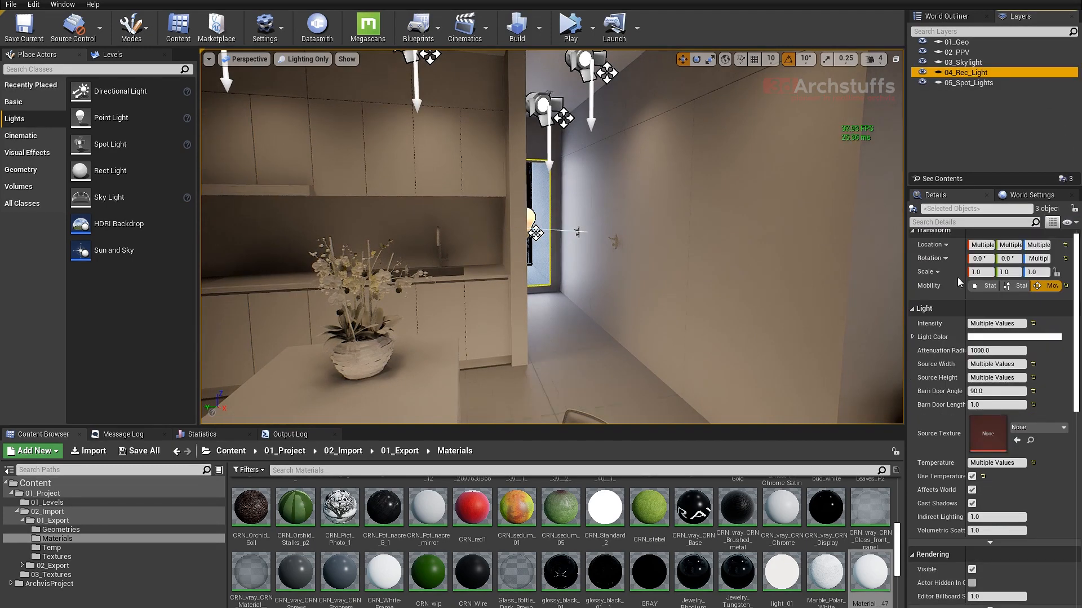
pyautogui.click(996, 463)
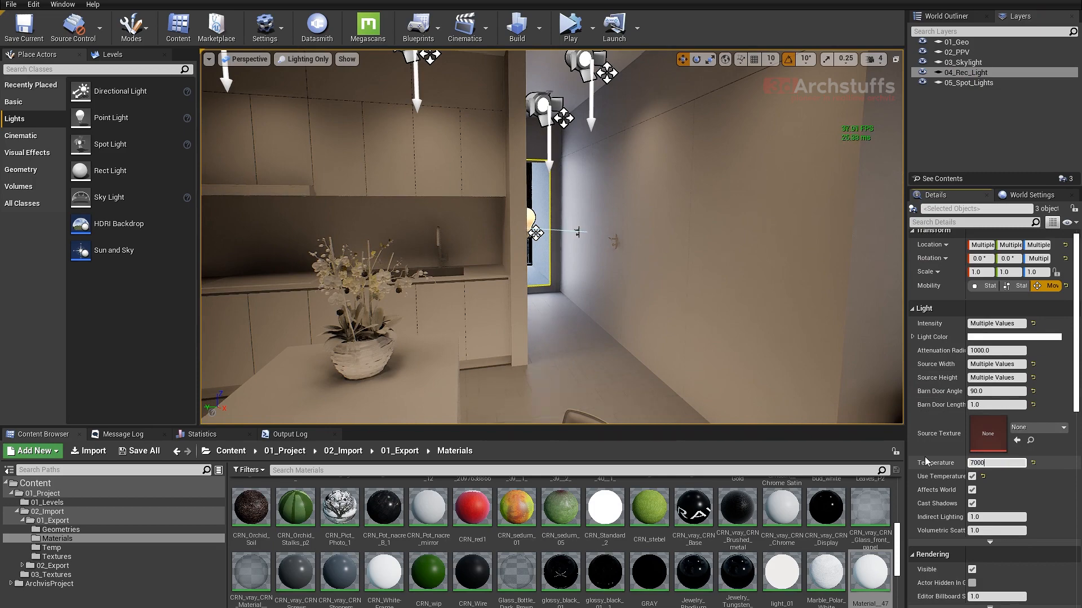
pyautogui.keyDown('alt'); pyautogui.moveTo(601, 366); pyautogui.dragTo(583, 336); pyautogui.keyUp('alt')
pyautogui.scroll(8, 584, 336)
pyautogui.scroll(2, 585, 337)
pyautogui.scroll(-4, 586, 341)
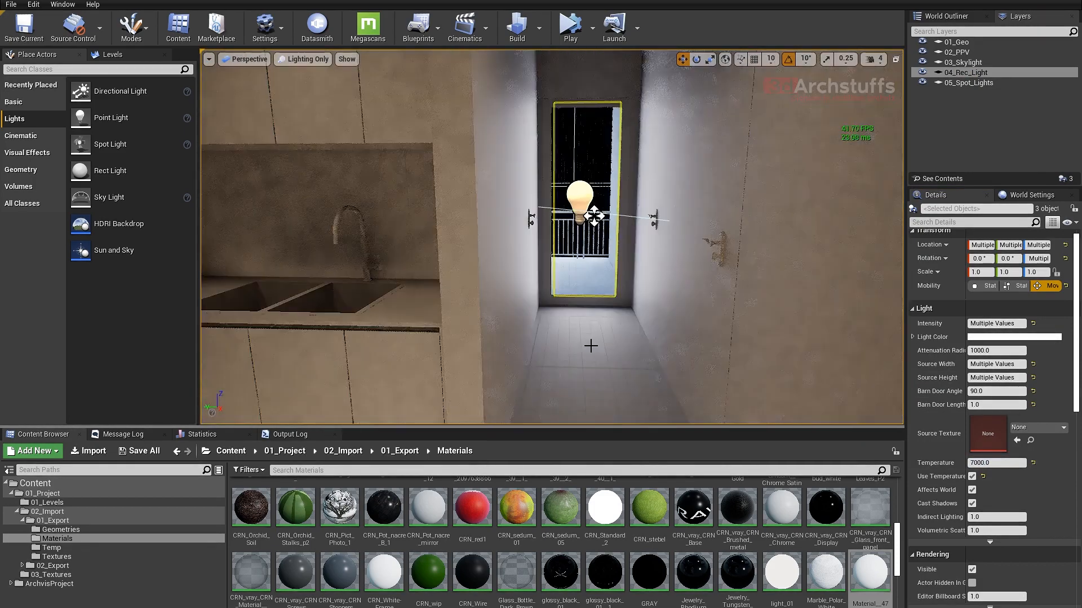
# - Select the skylight and set its intensity to 0.25 cd/m2 while viewing the living room curtains
pyautogui.moveTo(591, 346); pyautogui.dragTo(784, 345, button='right')
pyautogui.press('f')
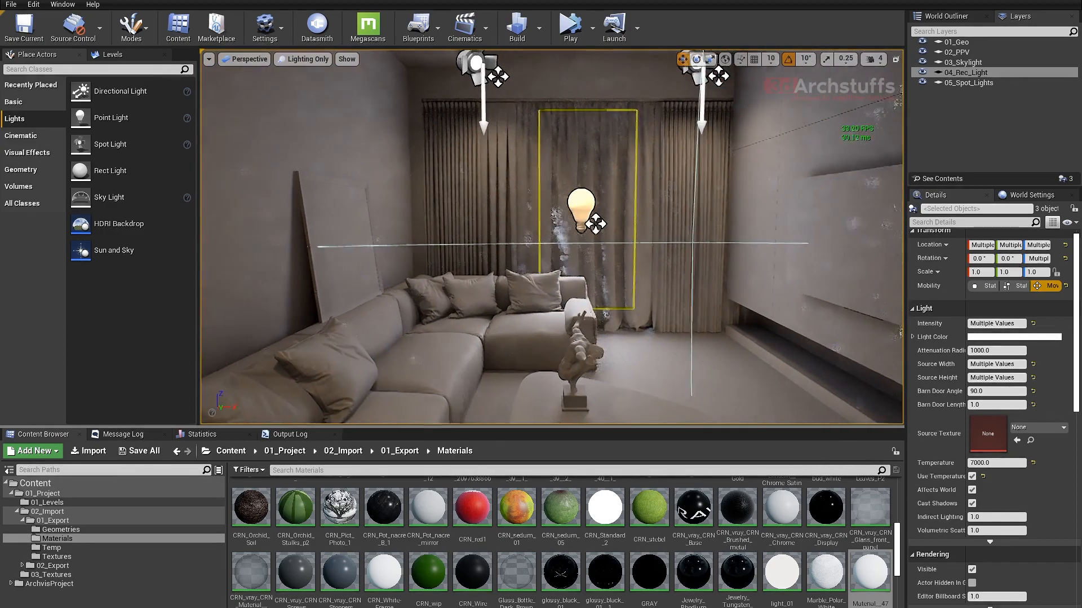
pyautogui.keyDown('alt'); pyautogui.moveTo(590, 345); pyautogui.dragTo(567, 342); pyautogui.keyUp('alt')
pyautogui.moveTo(663, 311); pyautogui.dragTo(676, 311, button='right')
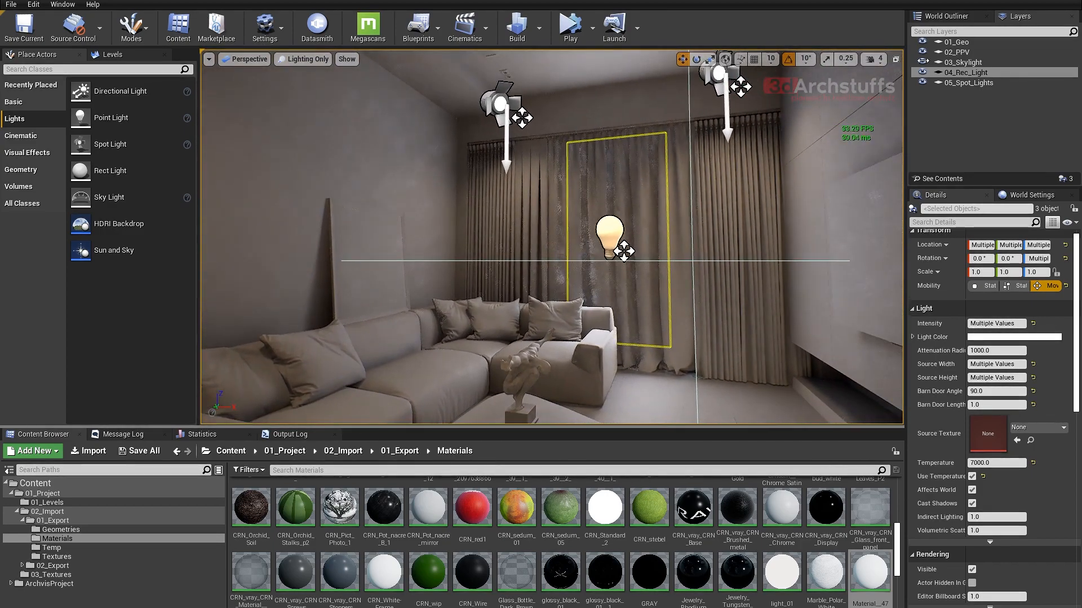
pyautogui.click(964, 62)
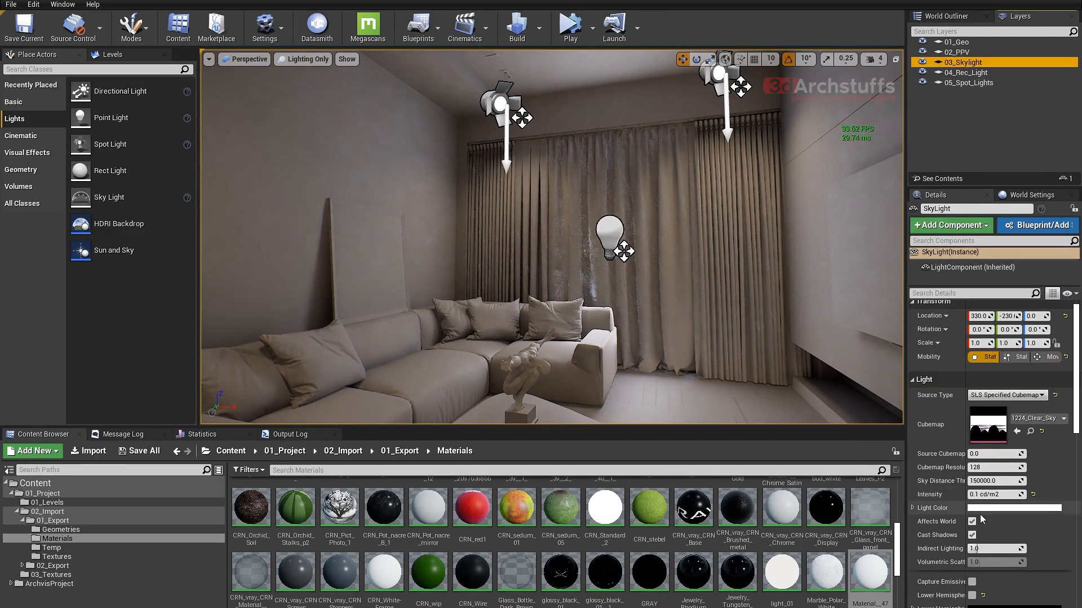
pyautogui.click(1008, 494)
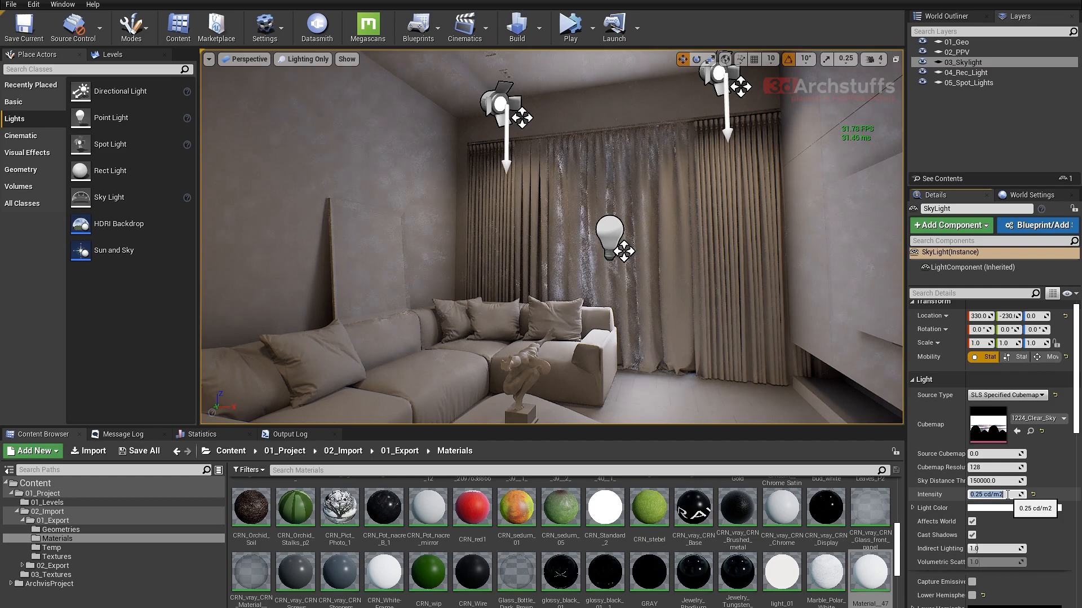
# - Try the skylight at an intensity of 1.0 cd/m2 in the living room and return it to 0.25 cd/m2
pyautogui.moveTo(677, 355); pyautogui.dragTo(712, 372, button='right')
pyautogui.press('s')
pyautogui.press('s')
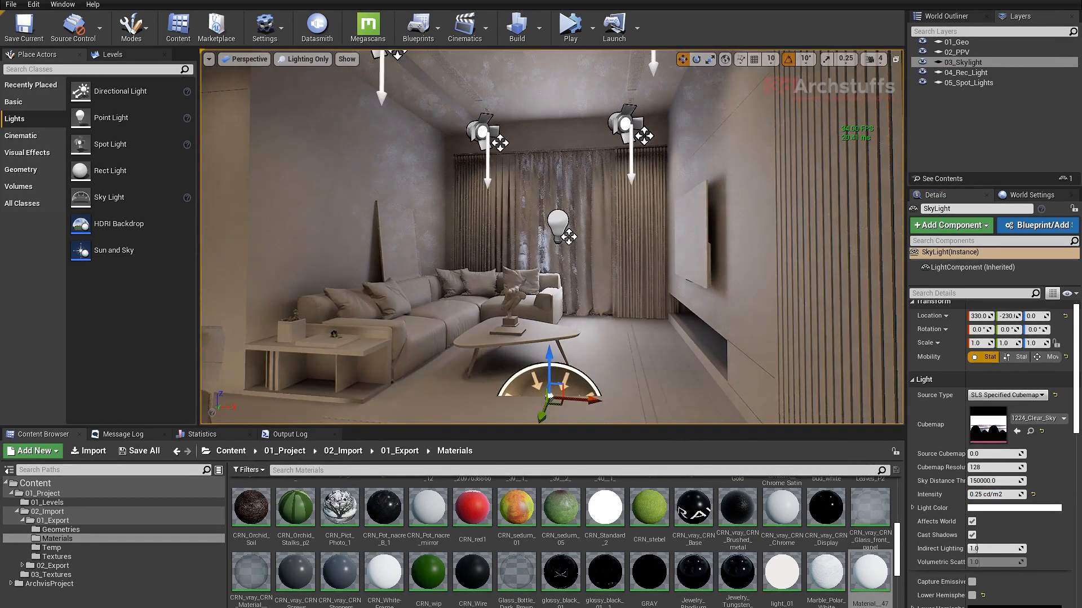
pyautogui.press('a')
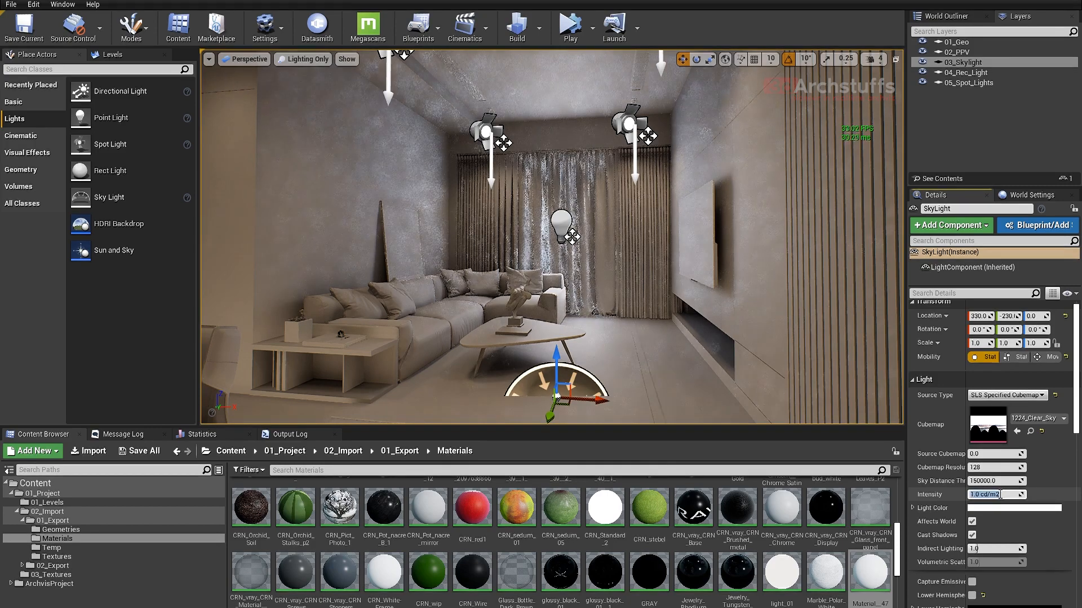
pyautogui.write('0.25')
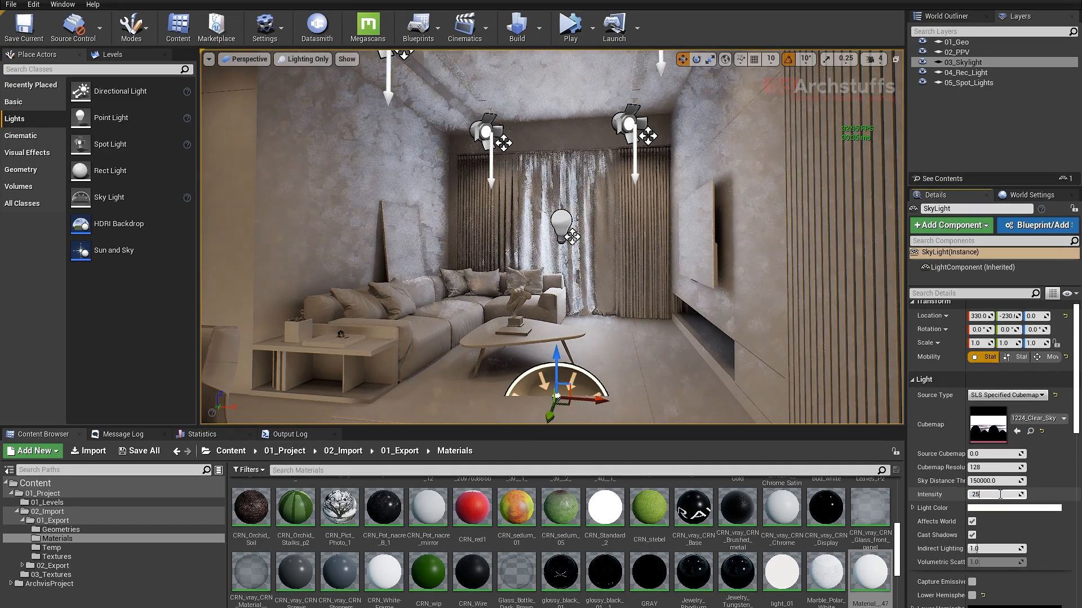
pyautogui.press('Return')
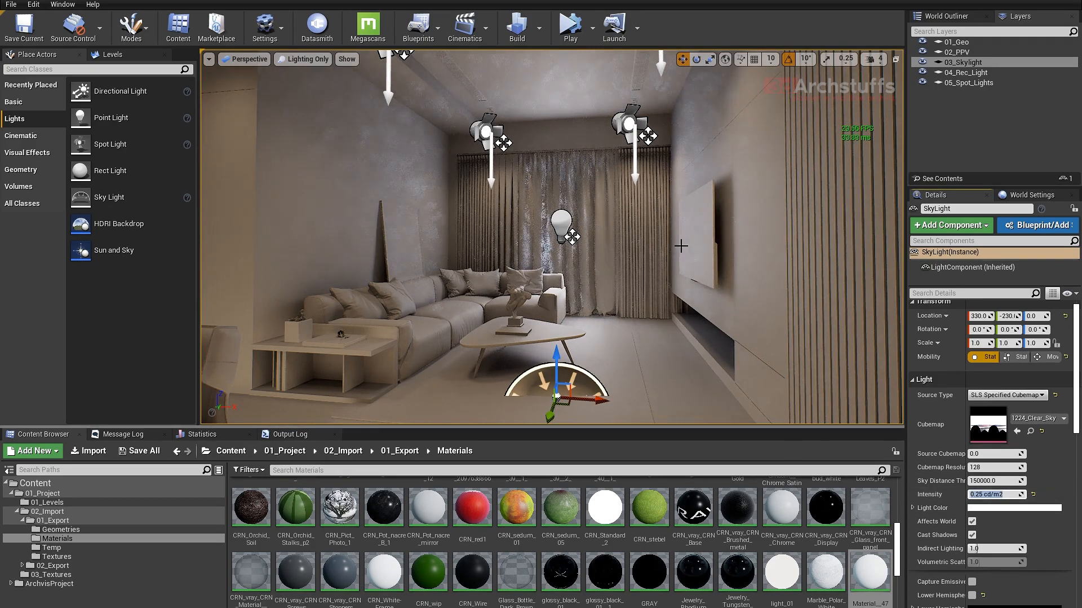
# - Add a rect light in front of the open shelves of the wall unit beside the kitchen
pyautogui.moveTo(611, 262); pyautogui.dragTo(355, 262, button='right')
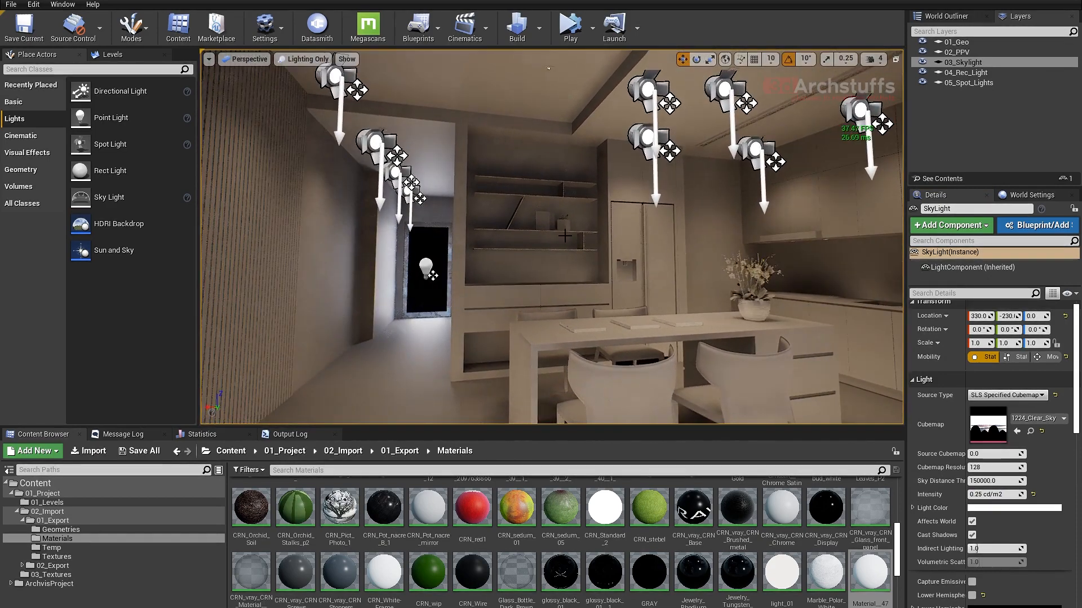
pyautogui.scroll(4, 565, 236)
pyautogui.moveTo(565, 236); pyautogui.dragTo(607, 161, button='middle')
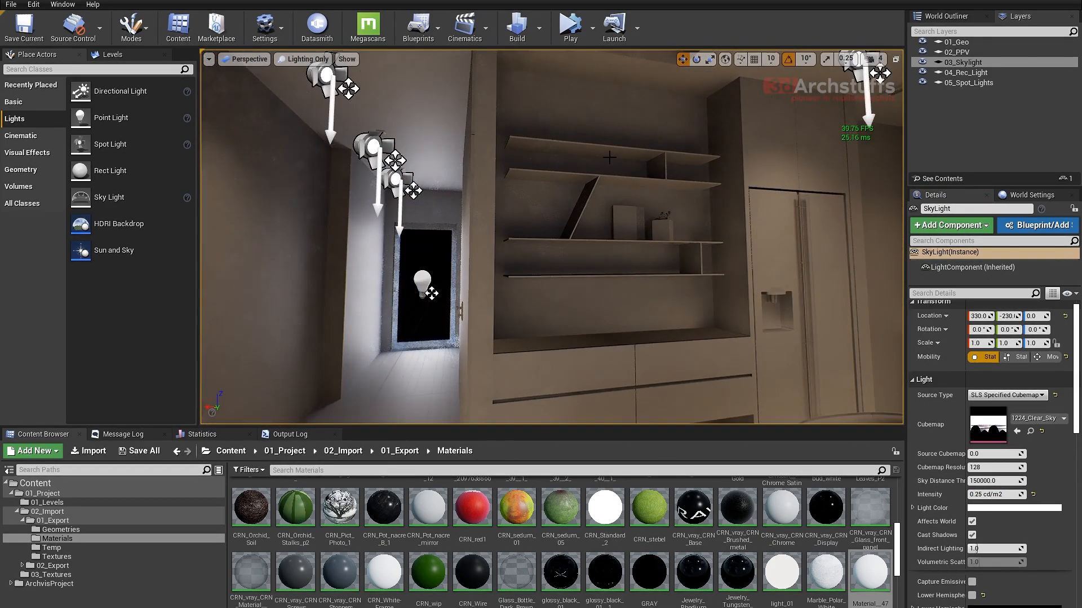
pyautogui.moveTo(658, 235); pyautogui.dragTo(671, 212, button='right')
pyautogui.press('w')
pyautogui.moveTo(349, 210); pyautogui.dragTo(409, 214, button='right')
pyautogui.moveTo(268, 243); pyautogui.dragTo(310, 237, button='right')
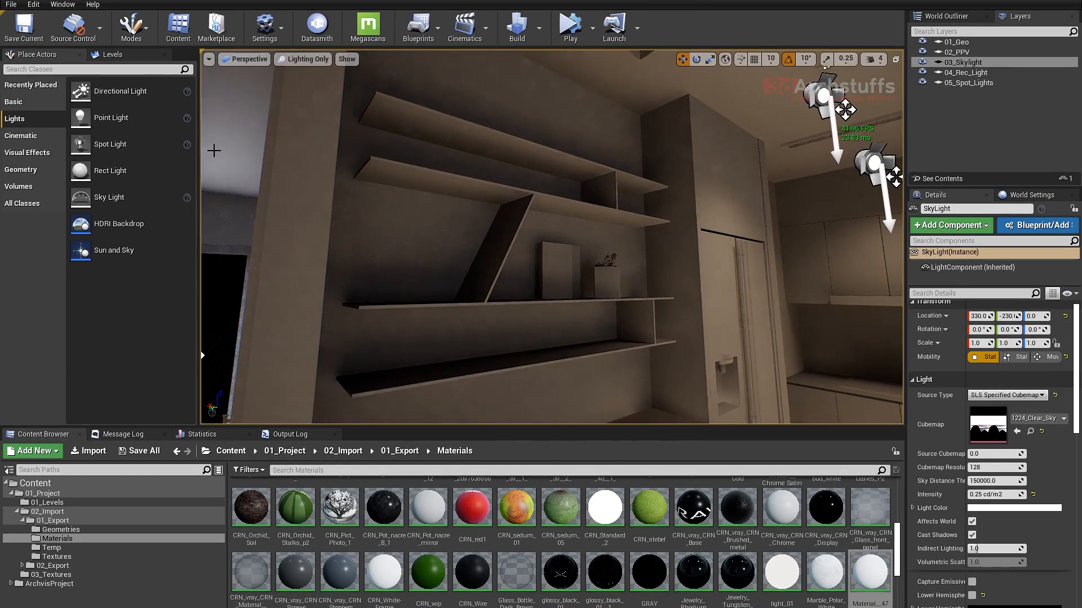
pyautogui.moveTo(101, 171); pyautogui.dragTo(618, 375)
pyautogui.press('f')
# - Rotate the new rect light to face straight down at -90° and set its mobility to Movable
pyautogui.press('e')
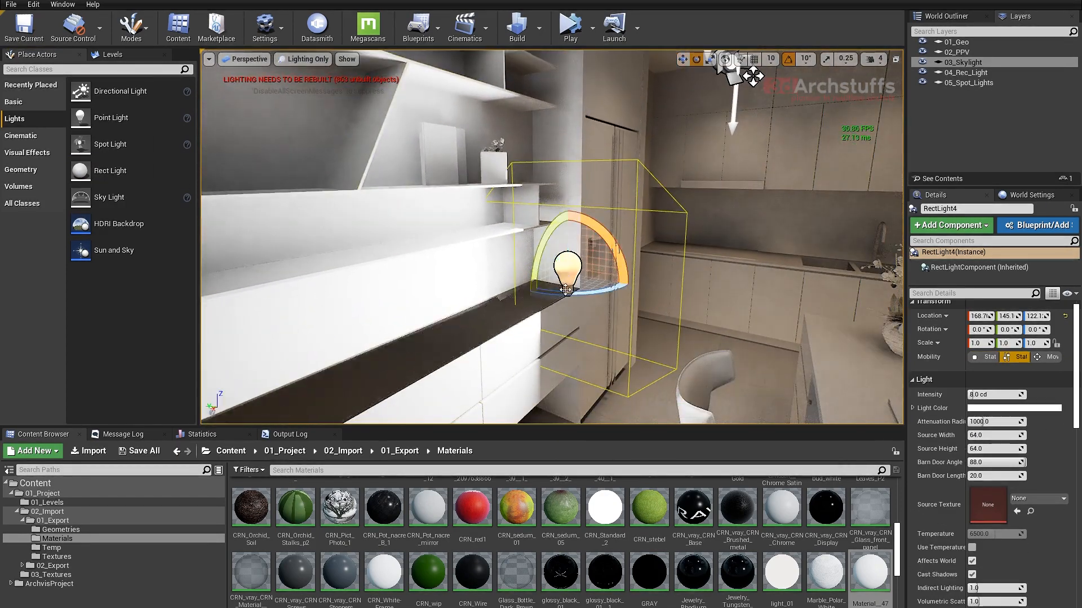
pyautogui.moveTo(583, 265); pyautogui.dragTo(567, 356)
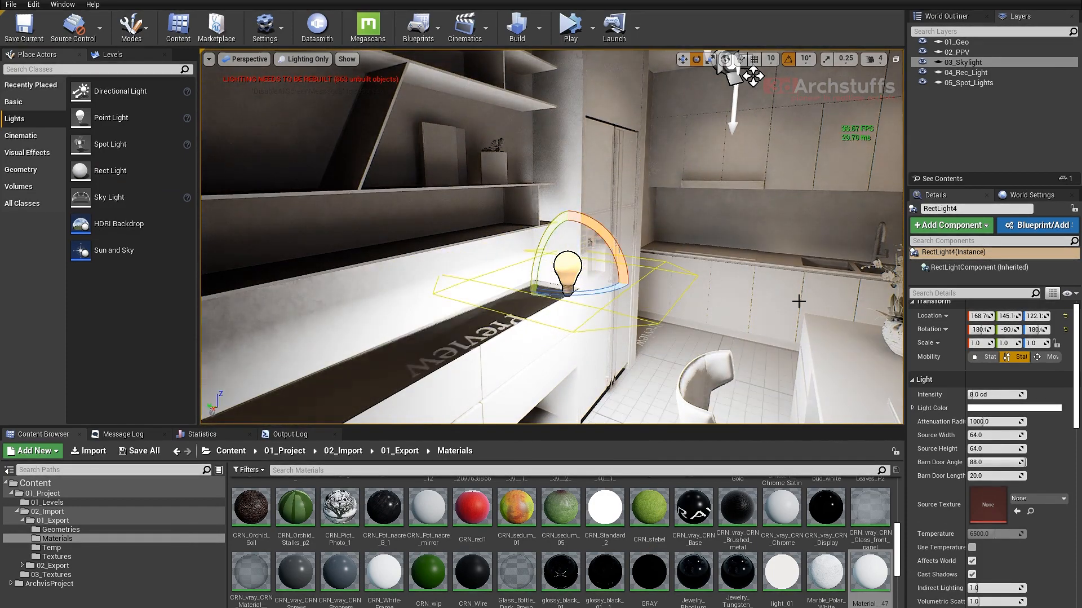
pyautogui.click(1049, 356)
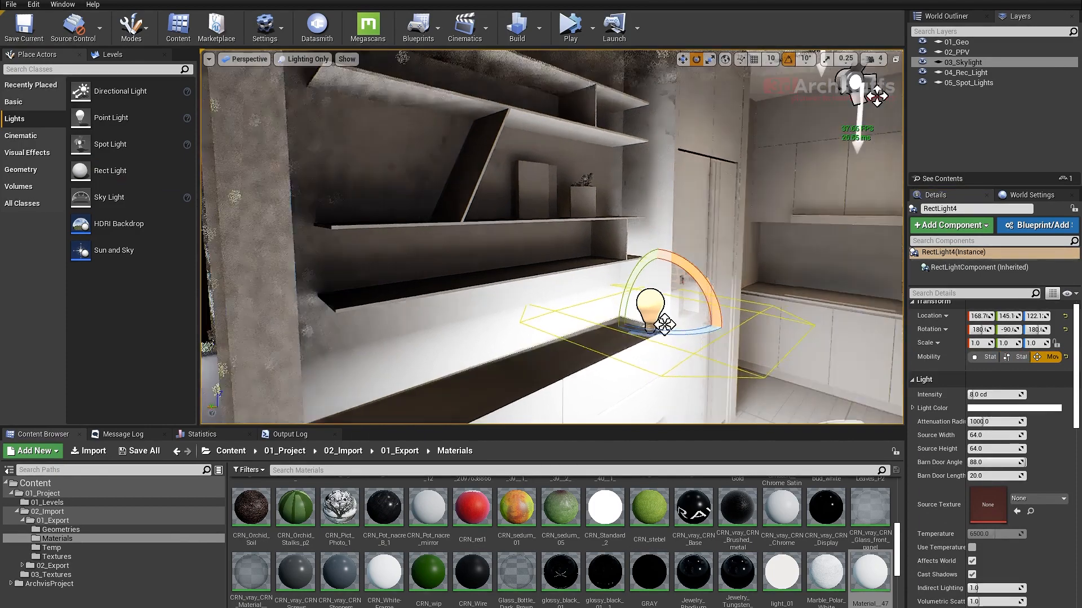
# - Isolate the new rect light together with the top shelf and the divider beneath it, hiding all other objects
pyautogui.moveTo(769, 263); pyautogui.dragTo(708, 178, button='right')
pyautogui.keyDown('ctrl'); pyautogui.click(709, 179); pyautogui.keyUp('ctrl')
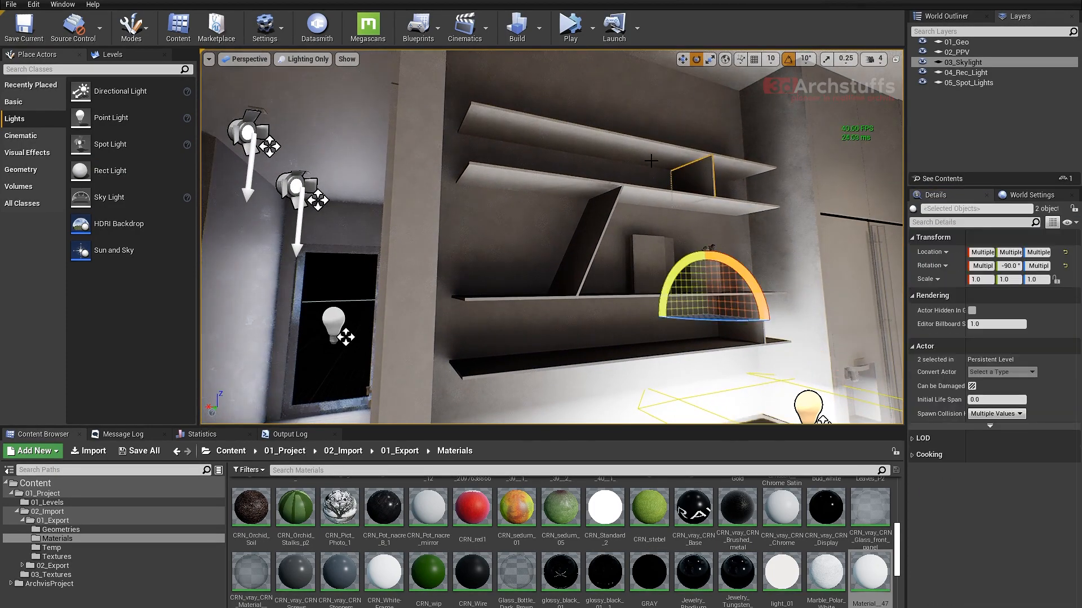
pyautogui.keyDown('ctrl'); pyautogui.click(641, 153); pyautogui.keyUp('ctrl')
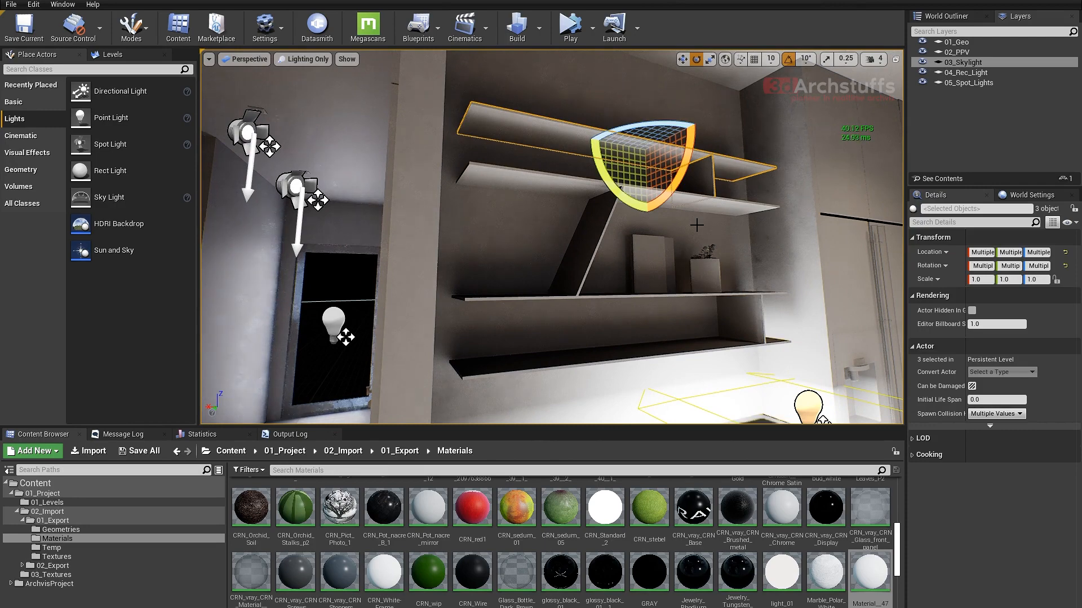
pyautogui.hotkey('shift', 'h')
pyautogui.moveTo(685, 236); pyautogui.dragTo(710, 262, button='right')
pyautogui.press('w')
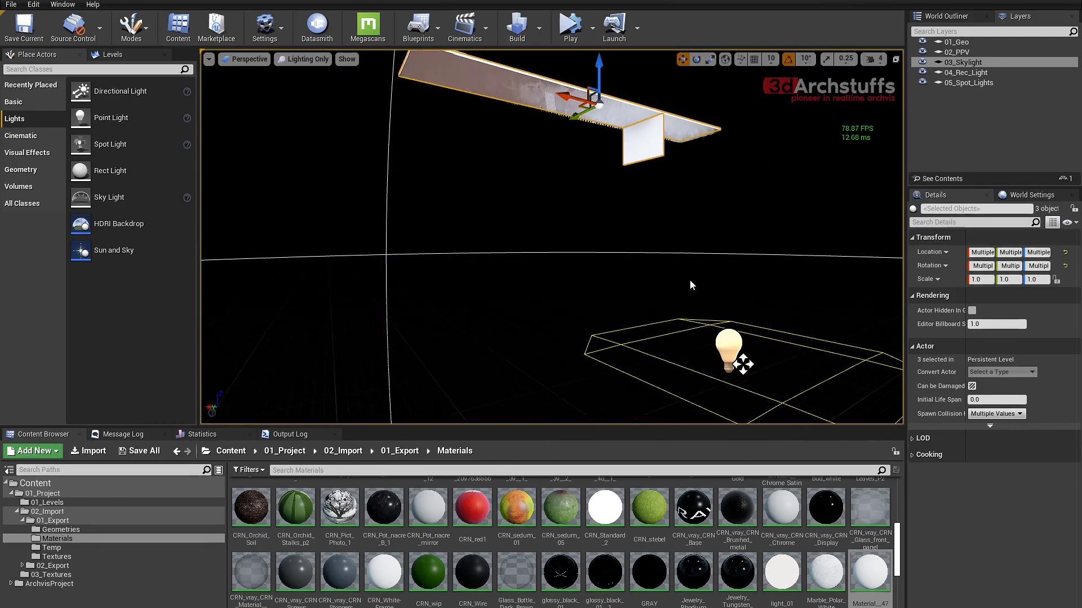
# - Select only the new rect light and set its barn door angle to 90 and barn door length to 1
pyautogui.click(744, 363)
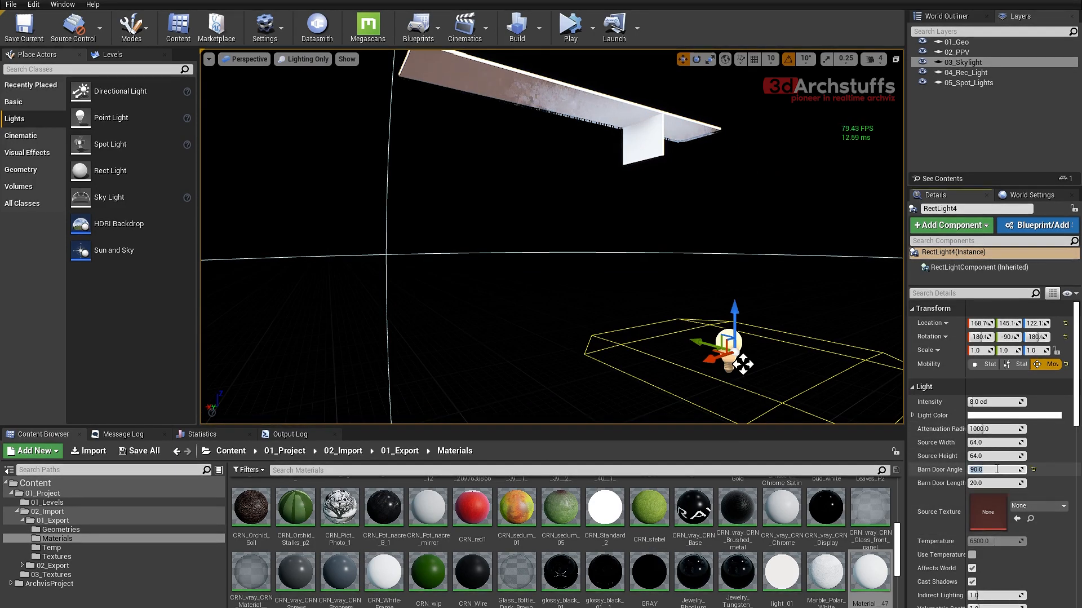
pyautogui.write('1')
pyautogui.press('Return')
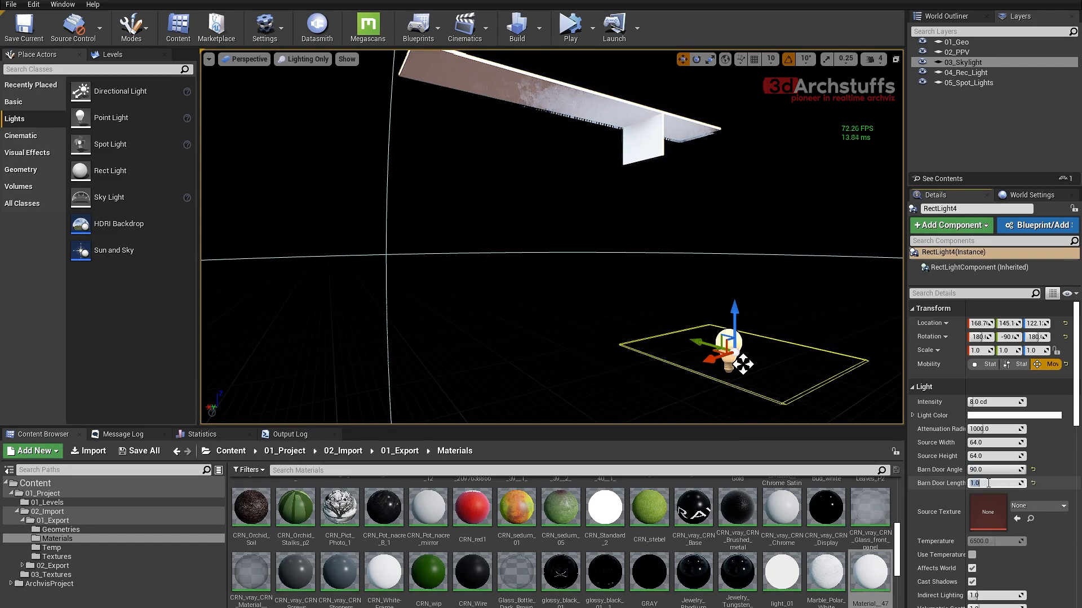
# - Switch to the top view and move the rect light onto the shelf outline, to Y about 189.4
pyautogui.moveTo(816, 331); pyautogui.dragTo(836, 351, button='right')
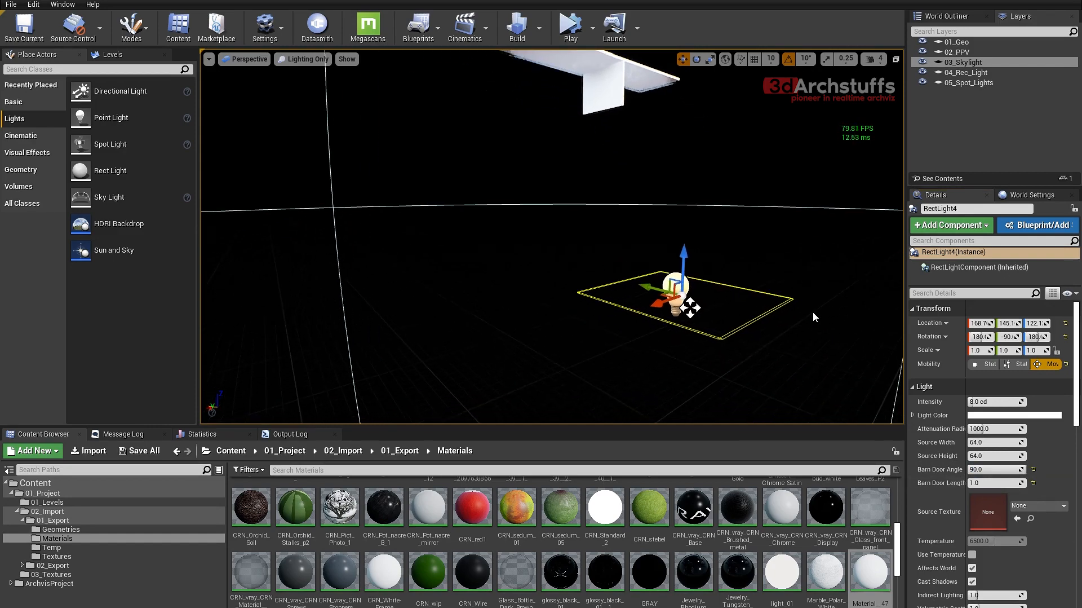
pyautogui.hotkey('alt', 'j')
pyautogui.scroll(2, 620, 263)
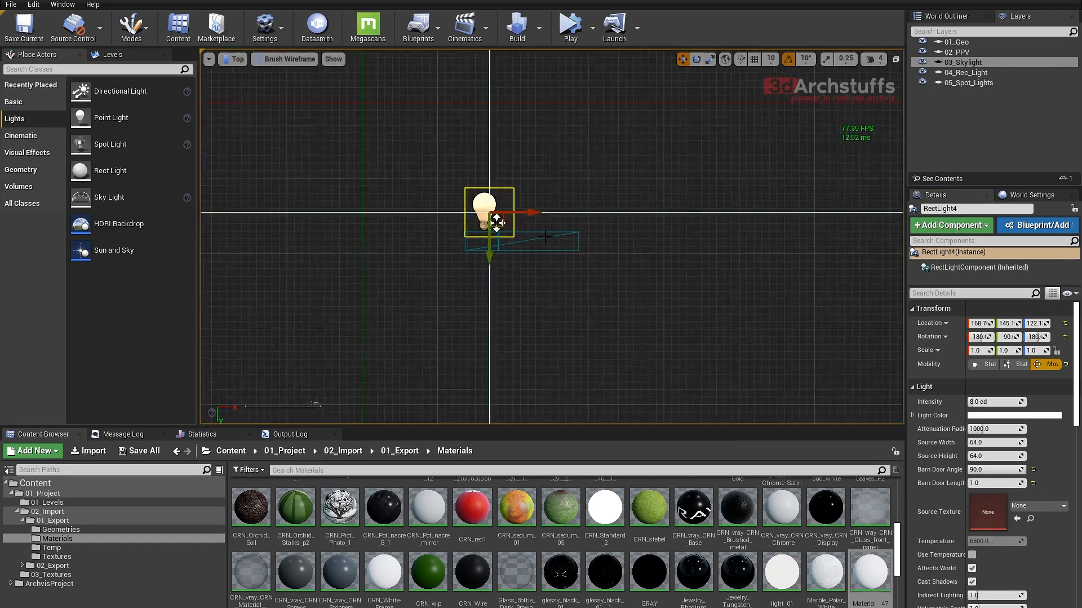
pyautogui.scroll(3, 546, 237)
pyautogui.moveTo(431, 228); pyautogui.dragTo(432, 302)
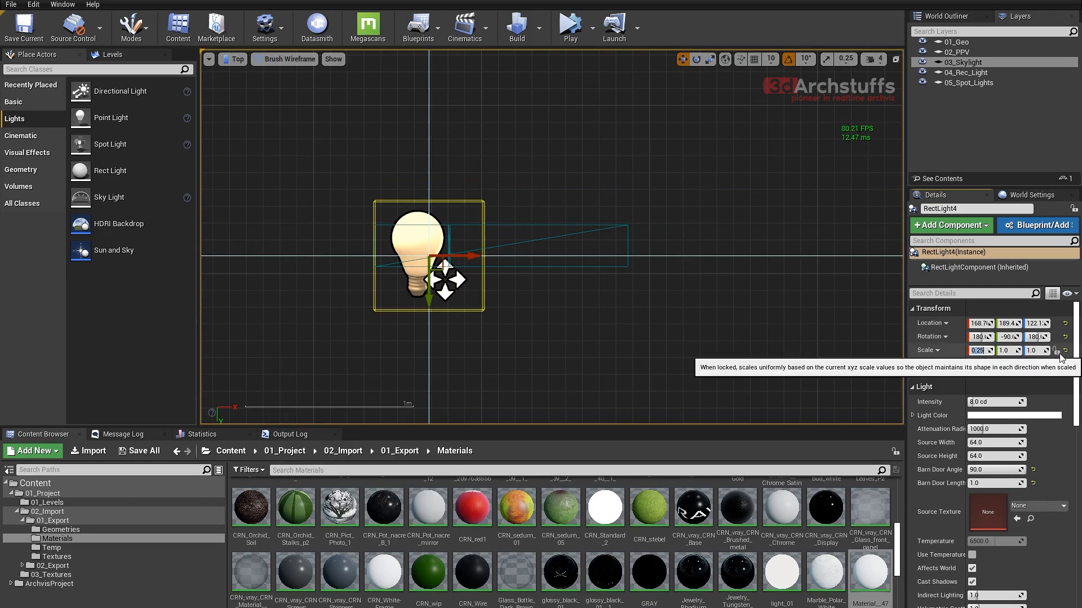
# - Reset the rect light's scale to 1.0 and narrow its source width to about 4.48
pyautogui.click(1065, 349)
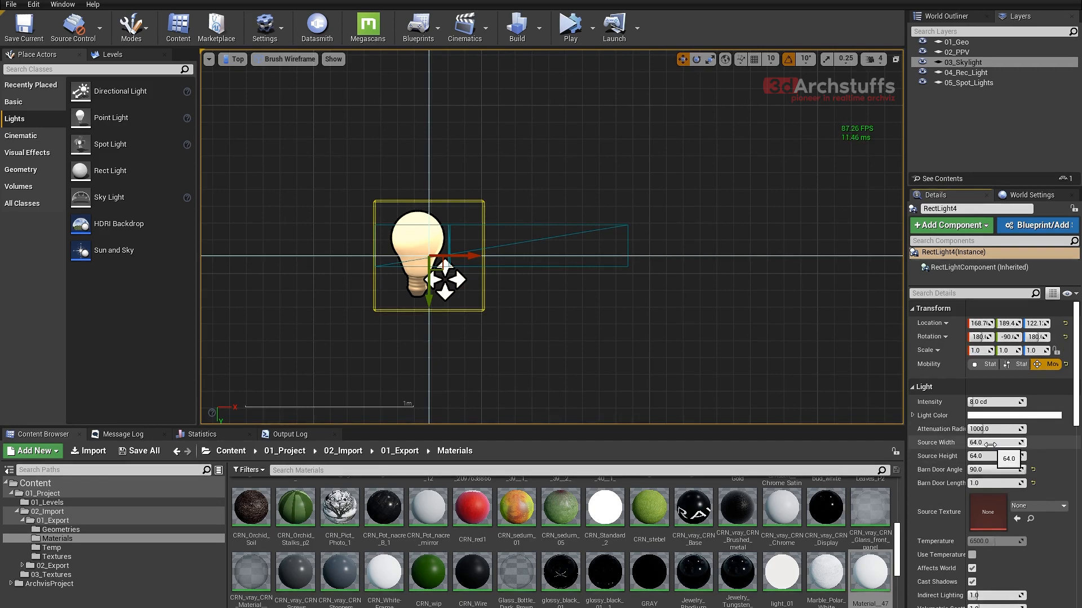
pyautogui.moveTo(989, 444); pyautogui.dragTo(969, 444)
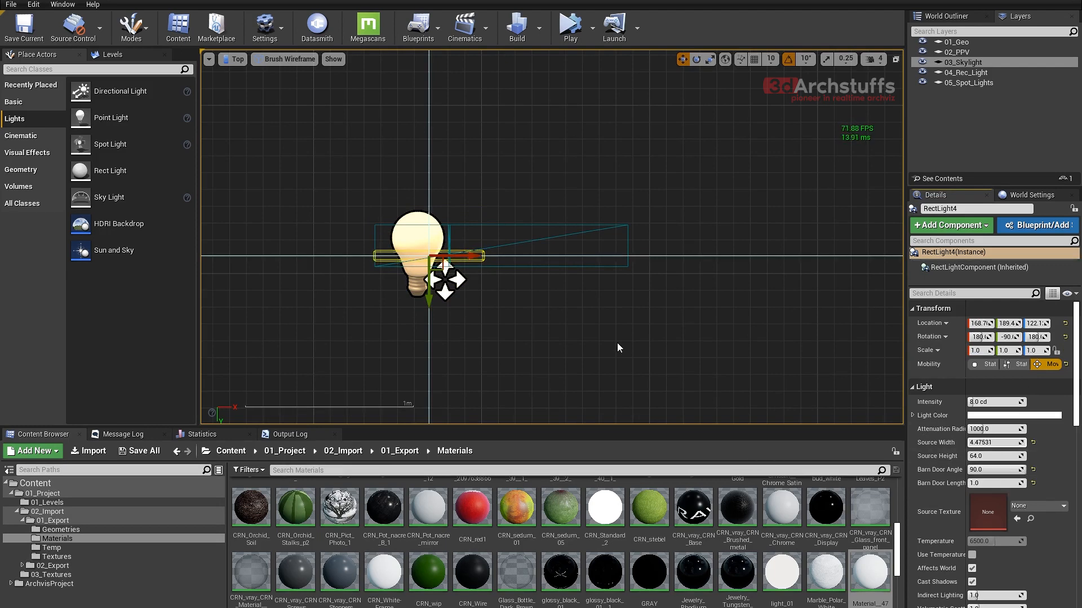
# - Move the narrow rect light along the shelf to the far side of the divider, to X about 226
pyautogui.moveTo(583, 301); pyautogui.dragTo(720, 337, button='right')
pyautogui.scroll(6, 583, 301)
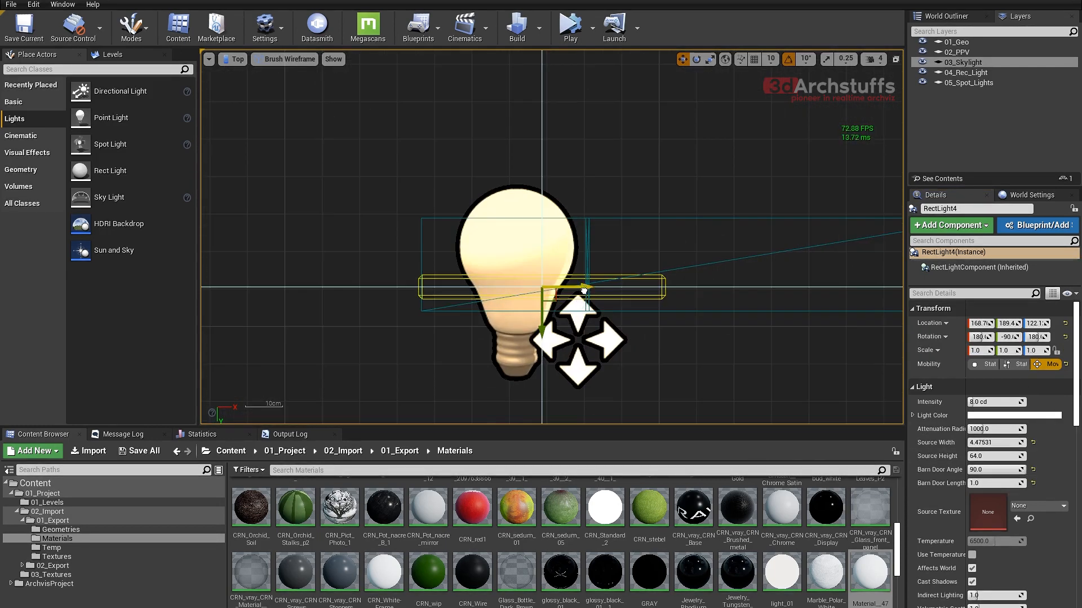
pyautogui.moveTo(584, 290); pyautogui.dragTo(773, 290)
pyautogui.moveTo(817, 326); pyautogui.dragTo(647, 297, button='right')
pyautogui.scroll(-2, 642, 294)
pyautogui.moveTo(601, 269); pyautogui.dragTo(619, 288, button='right')
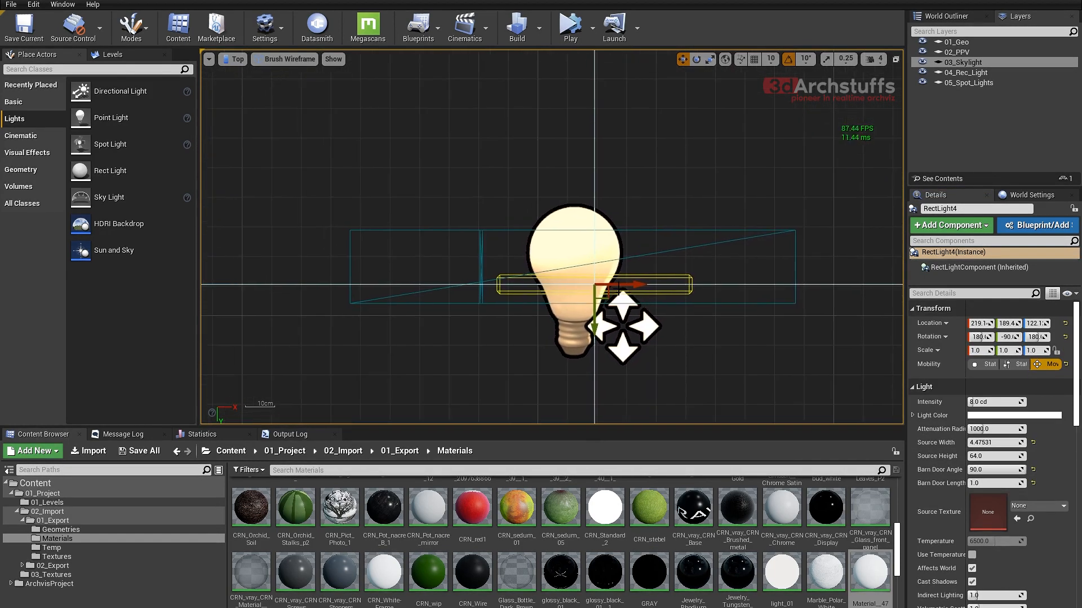
pyautogui.moveTo(619, 288); pyautogui.dragTo(639, 289)
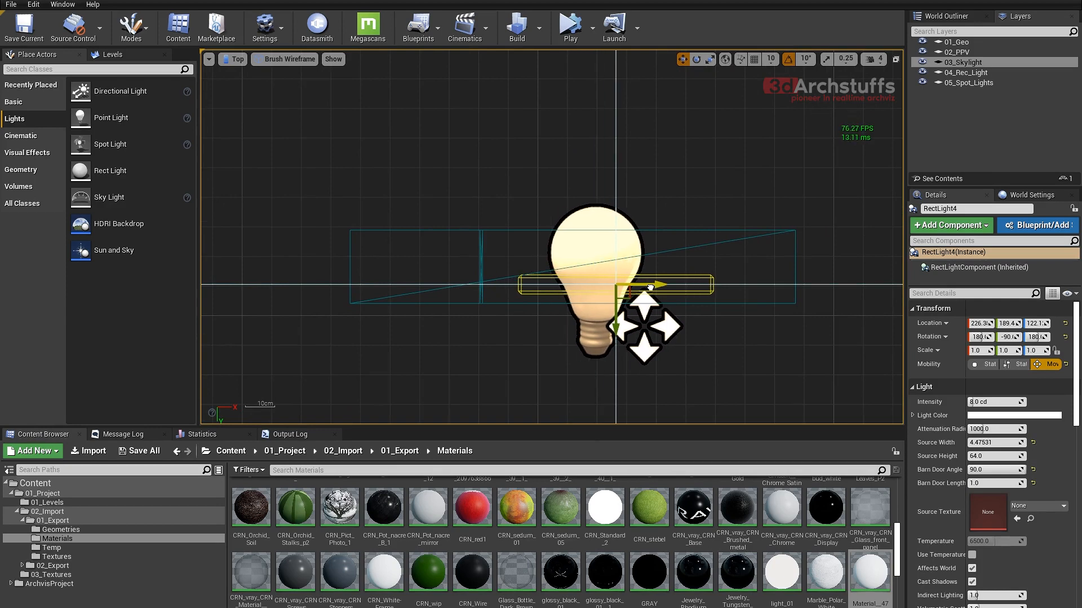
# - Set the rect light's barn door angle and length to 0 and shift it along the shelf to X about 231.5
pyautogui.click(1033, 483)
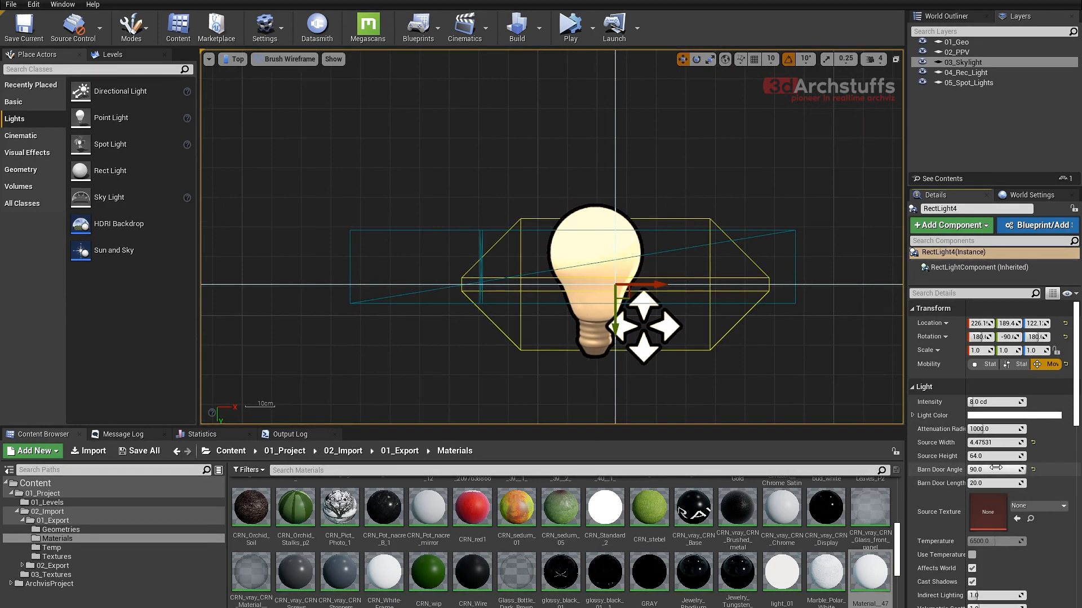
pyautogui.write('0')
pyautogui.press('Return')
pyautogui.click(985, 483)
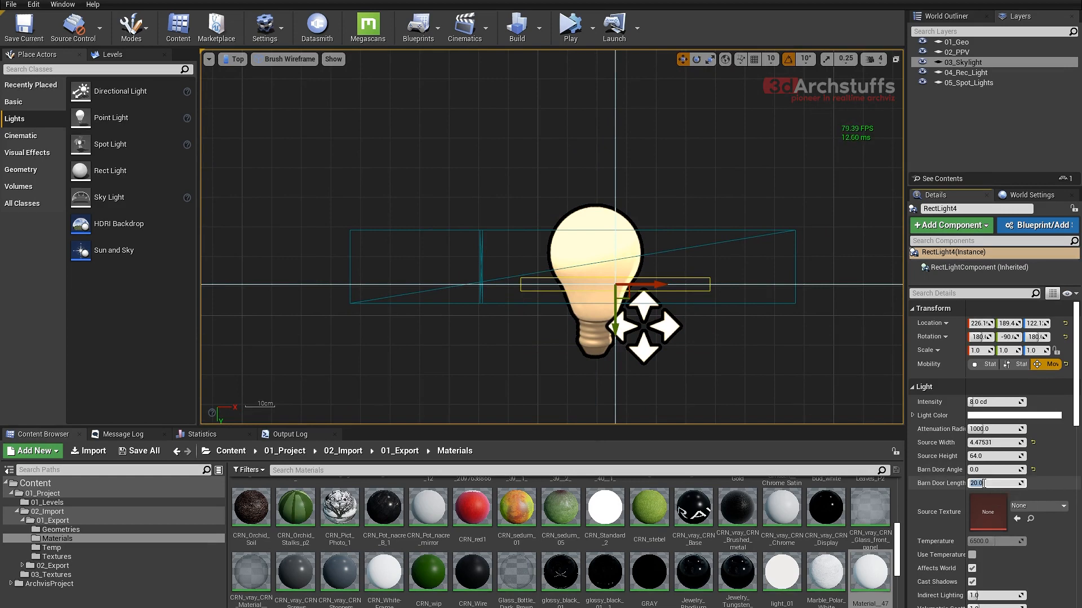
pyautogui.scroll(4, 665, 361)
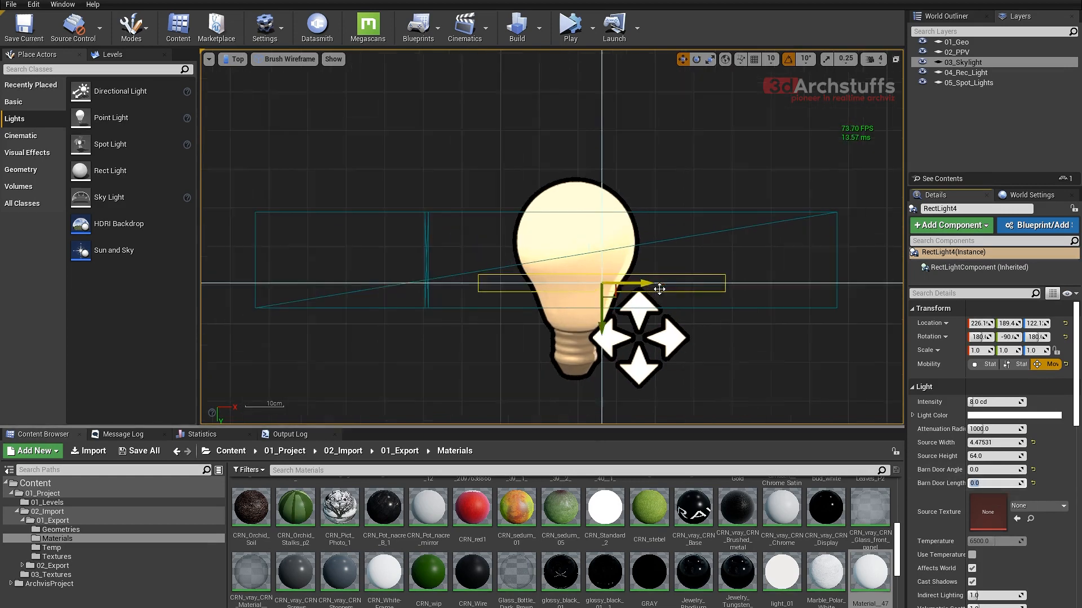
pyautogui.moveTo(547, 228); pyautogui.dragTo(571, 229)
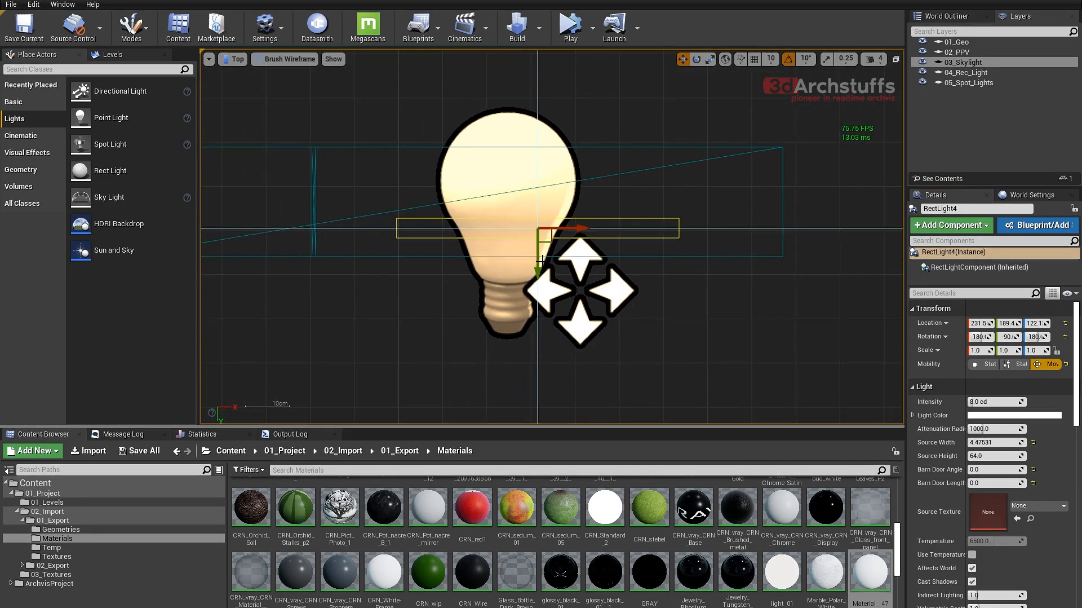
# - Narrow the rect light's source width to 4 and shift it across the shelf to Y about 193.4
pyautogui.moveTo(539, 263); pyautogui.dragTo(522, 279)
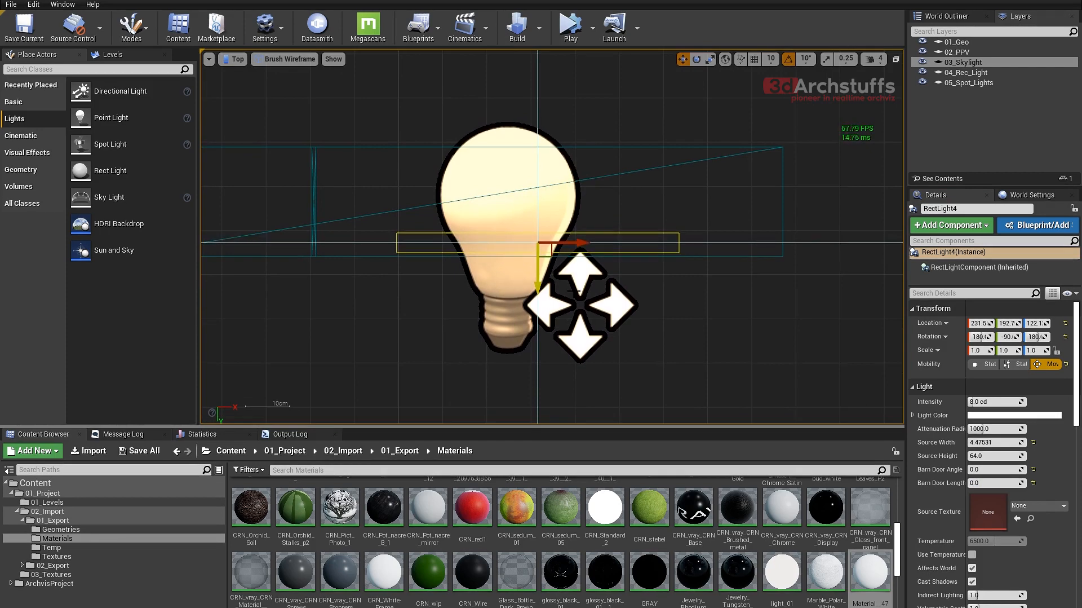
pyautogui.click(990, 442)
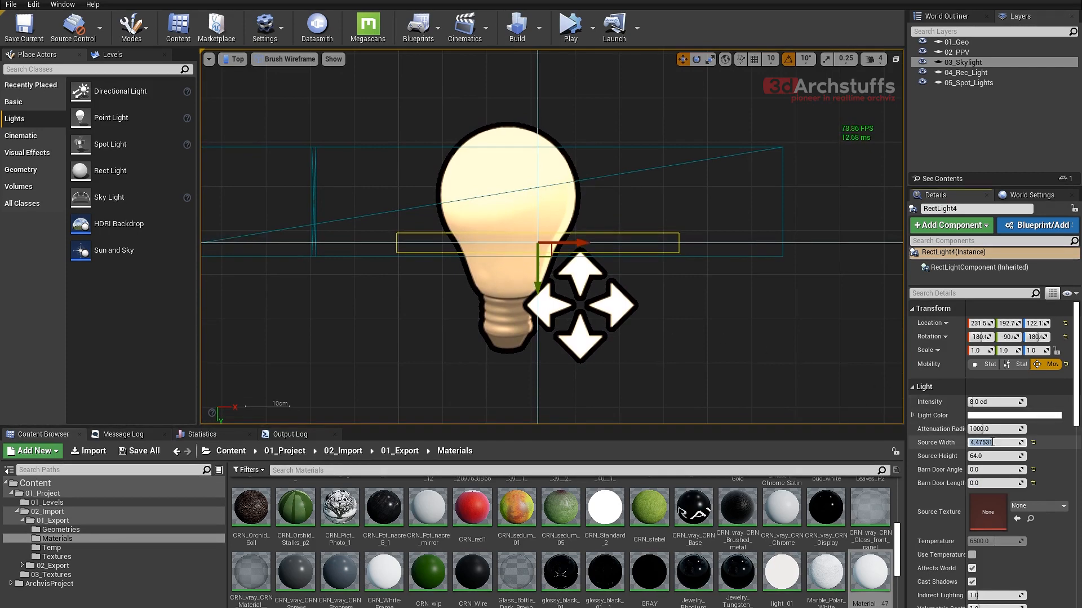
pyautogui.write('4')
pyautogui.press('Return')
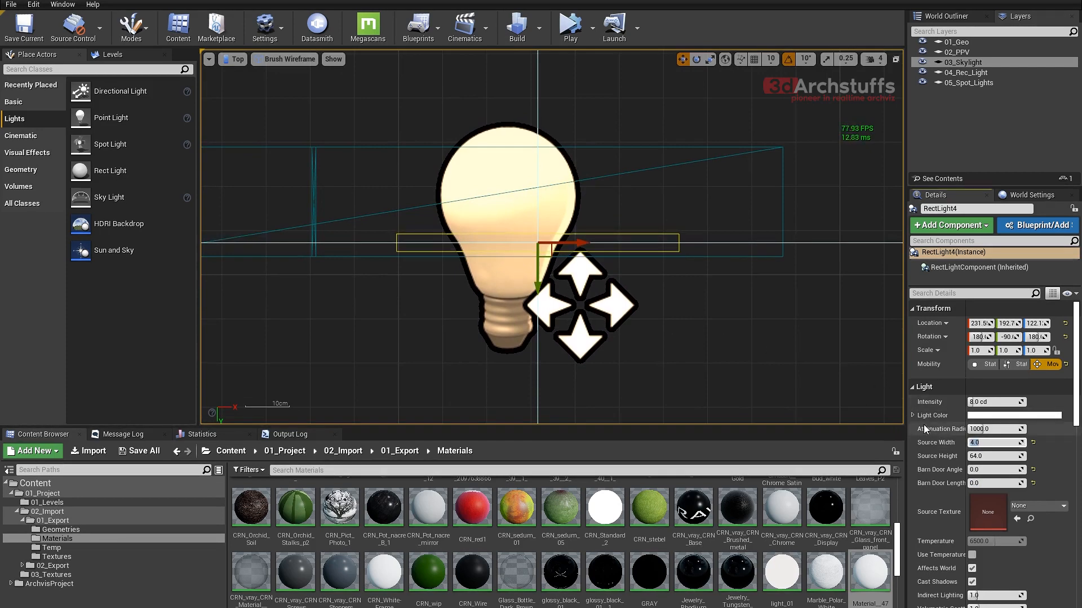
pyautogui.moveTo(703, 312); pyautogui.dragTo(701, 319, button='right')
pyautogui.moveTo(540, 281); pyautogui.dragTo(540, 283)
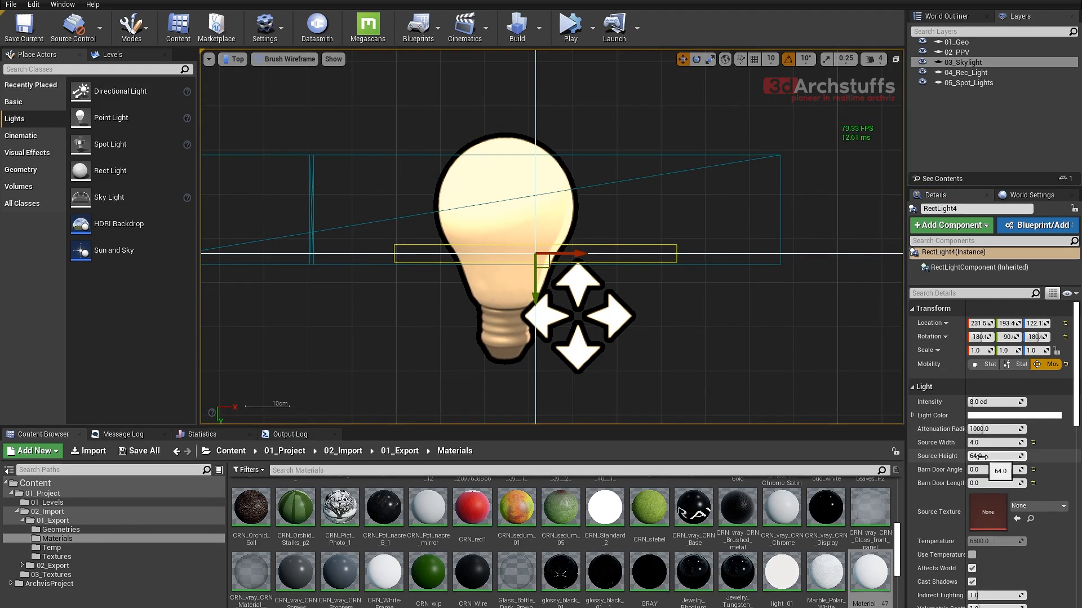
# - Lengthen the rect light to a source height of 104 and center it in the long shelf section at X about 234.3
pyautogui.moveTo(984, 457); pyautogui.dragTo(1010, 457)
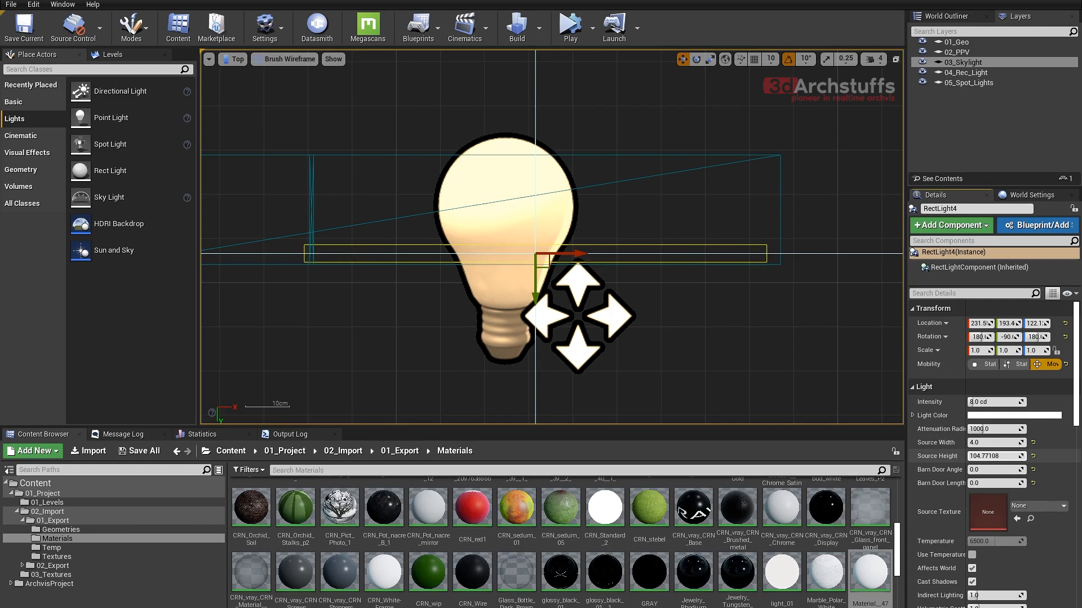
pyautogui.moveTo(982, 455); pyautogui.dragTo(984, 456)
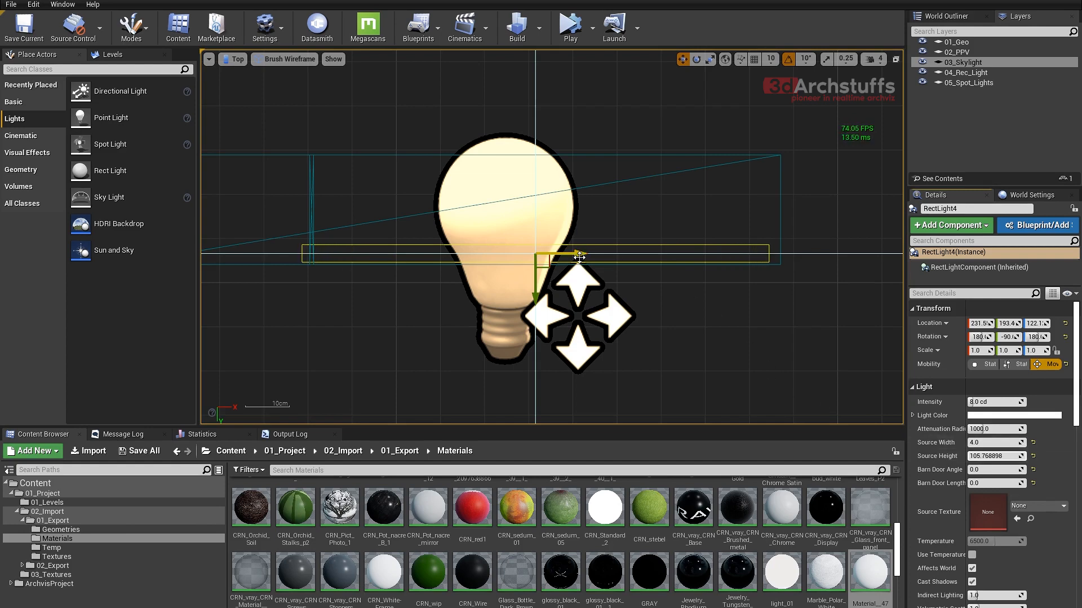
pyautogui.moveTo(576, 254); pyautogui.dragTo(589, 253)
pyautogui.click(1007, 455)
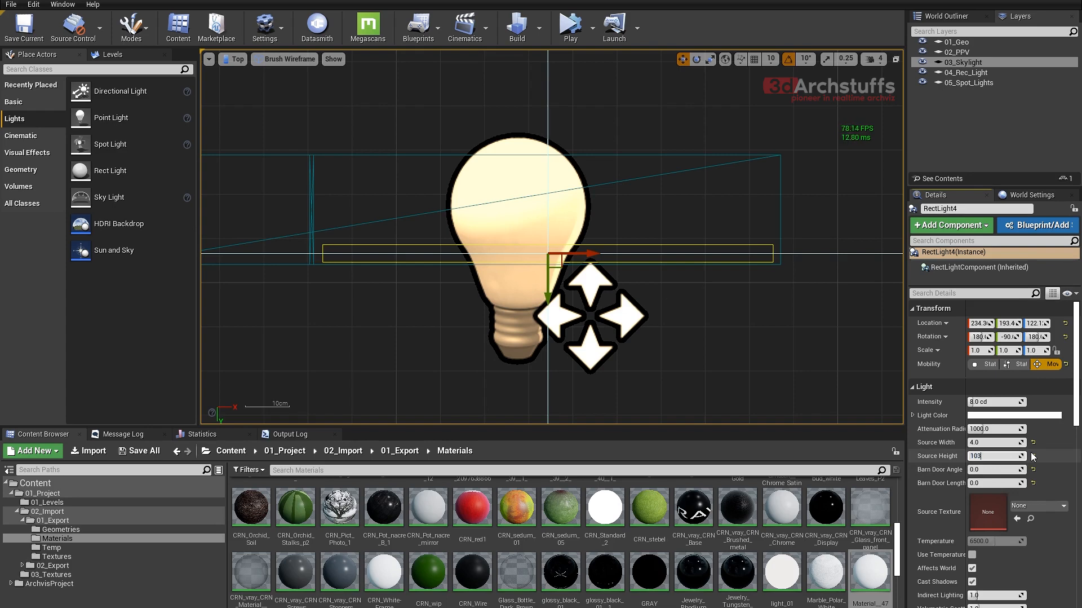
pyautogui.press('Return')
pyautogui.press('Return')
# - Duplicate the rect light along the shelf into the short section beyond the divider, to X about 159.3
pyautogui.moveTo(672, 297); pyautogui.dragTo(742, 299, button='right')
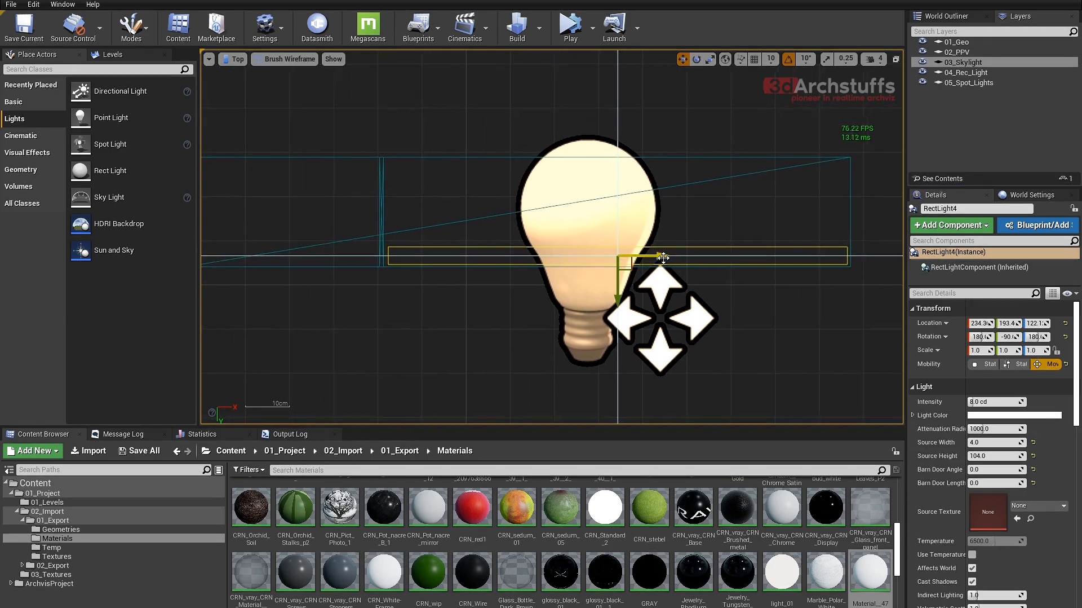
pyautogui.keyDown('alt'); pyautogui.moveTo(657, 256); pyautogui.dragTo(342, 256); pyautogui.keyUp('alt')
pyautogui.moveTo(633, 248); pyautogui.dragTo(795, 270, button='right')
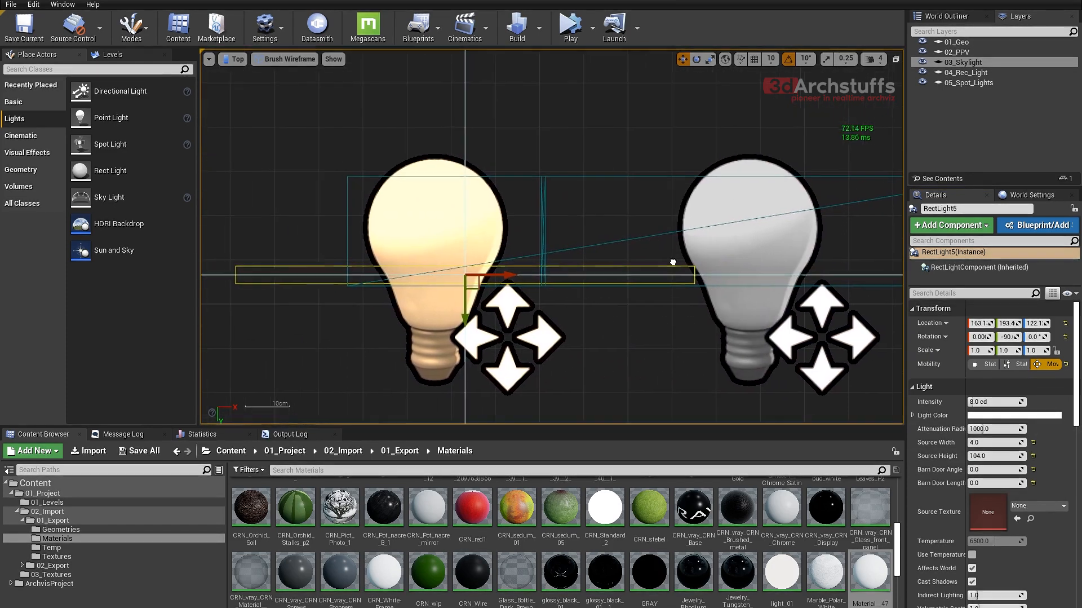
pyautogui.moveTo(674, 263); pyautogui.dragTo(767, 264, button='right')
pyautogui.moveTo(593, 278); pyautogui.dragTo(576, 276)
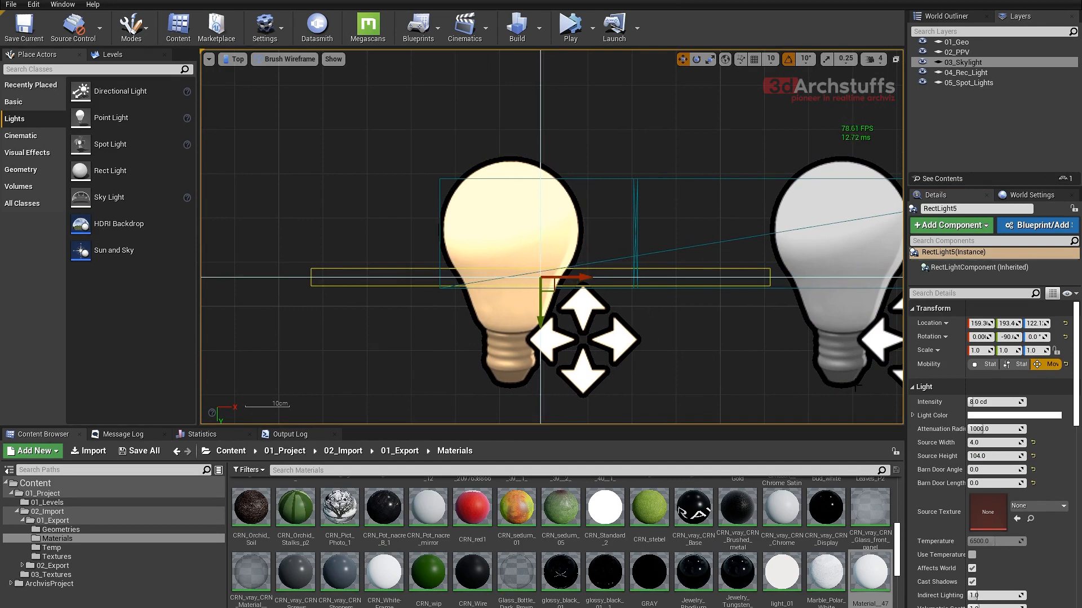
# - Shorten the duplicated rect light to a source height of 43 and shift it to X about 158.4
pyautogui.moveTo(996, 456); pyautogui.dragTo(946, 456)
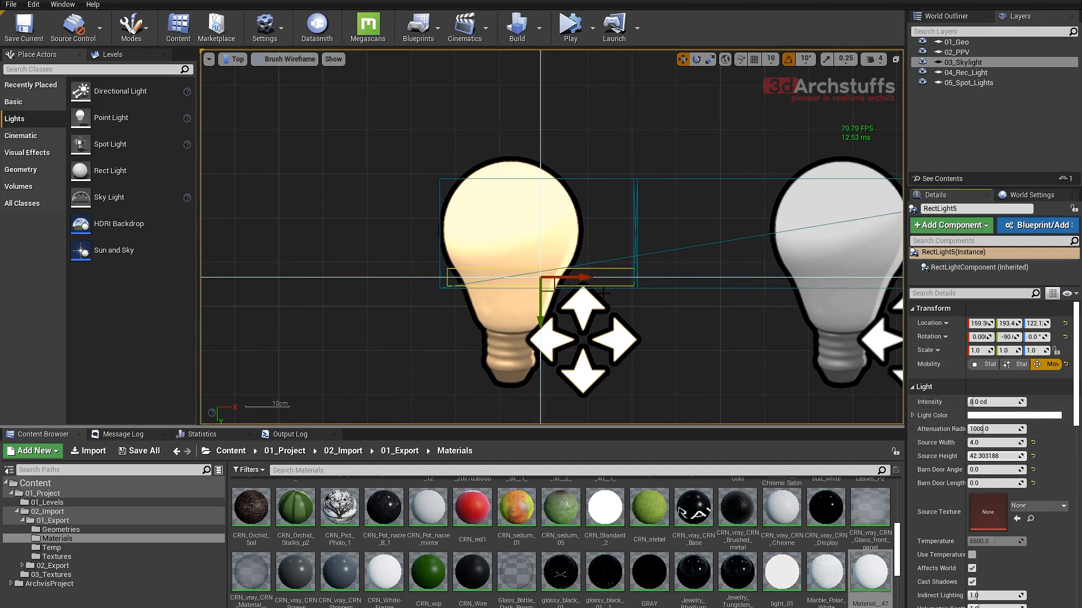
pyautogui.moveTo(583, 276); pyautogui.dragTo(579, 277)
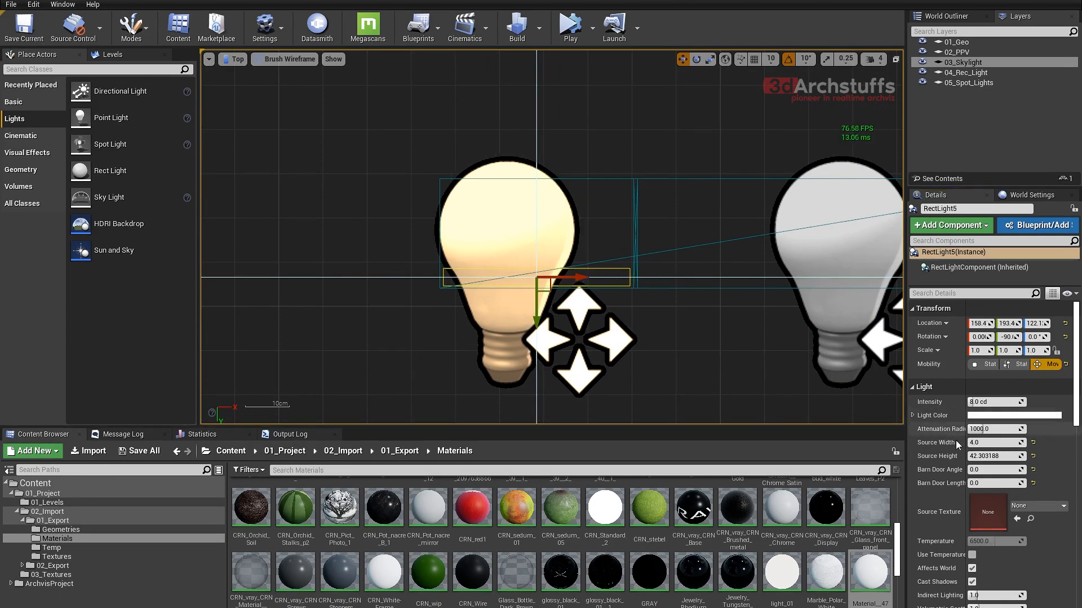
pyautogui.click(989, 456)
pyautogui.write('42.0')
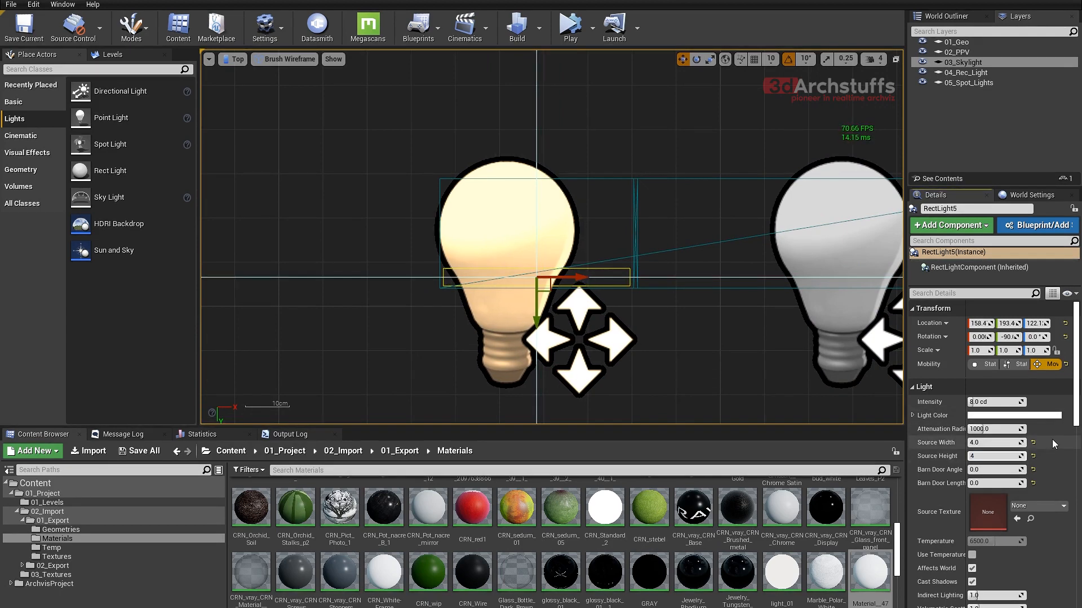
pyautogui.press('Return')
pyautogui.write('43')
pyautogui.press('Return')
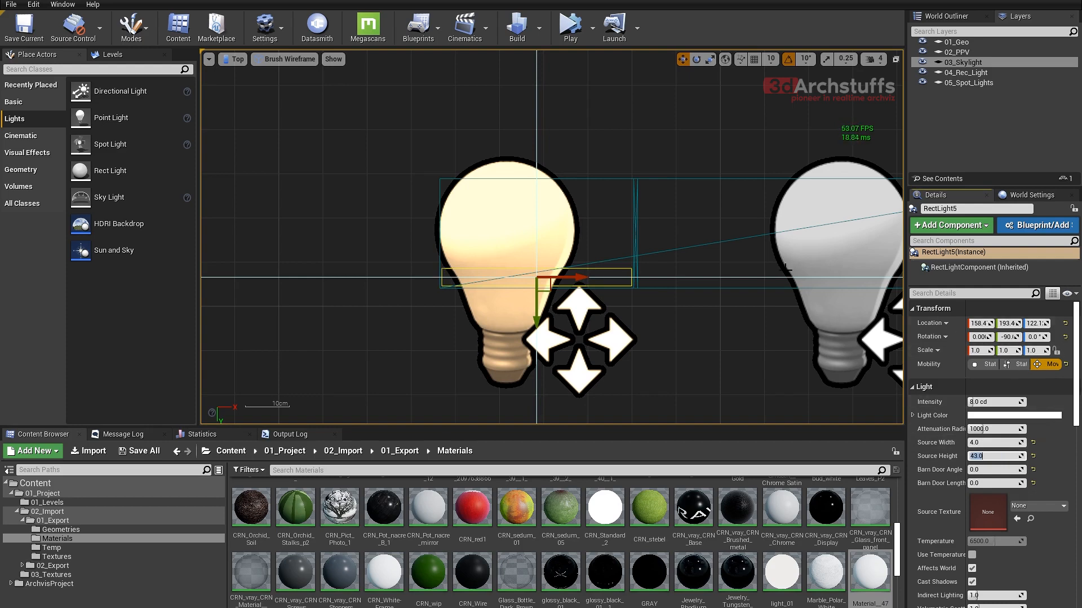
# - Select both shelf rect lights and, in the left view, raise them to the upper shelf board at Z about 221.6
pyautogui.moveTo(759, 260); pyautogui.dragTo(577, 269, button='right')
pyautogui.scroll(-2, 495, 255)
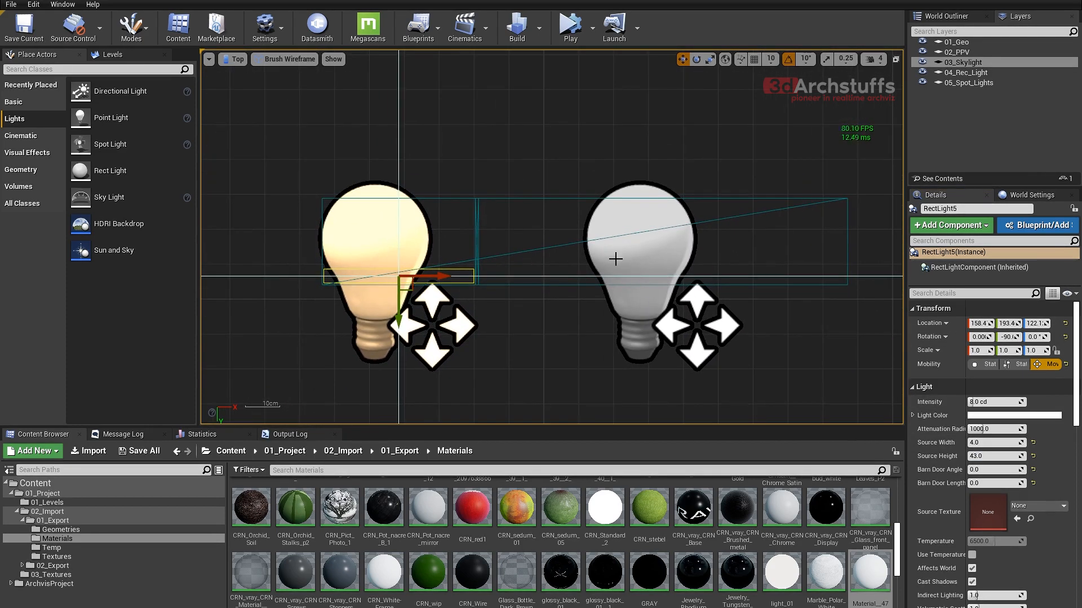
pyautogui.keyDown('ctrl'); pyautogui.click(612, 253); pyautogui.keyUp('ctrl')
pyautogui.hotkey('alt', 'h')
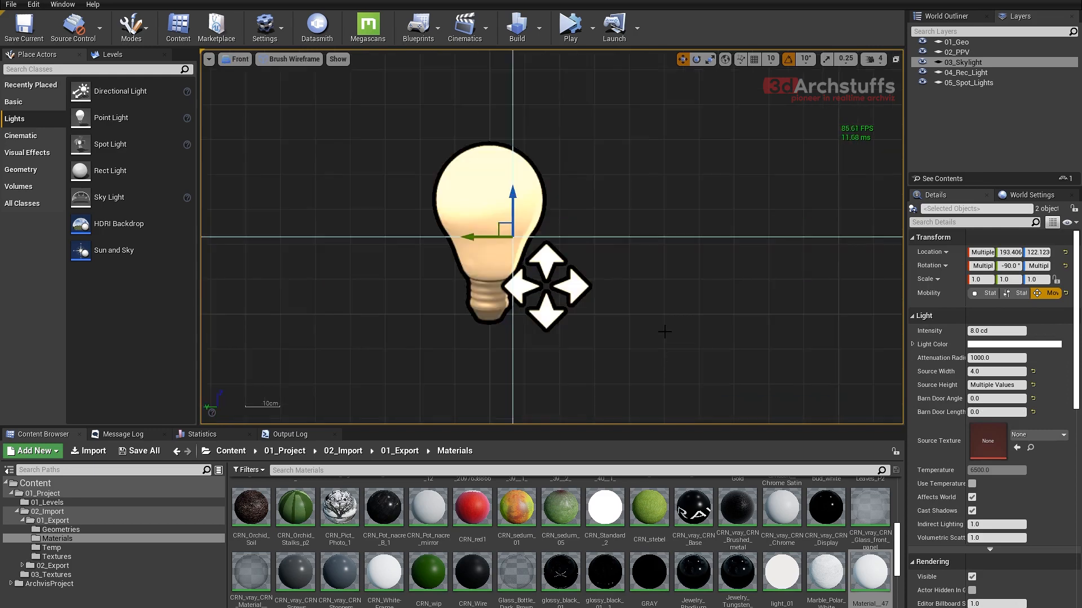
pyautogui.scroll(-3, 573, 261)
pyautogui.moveTo(627, 196); pyautogui.dragTo(613, 268, button='right')
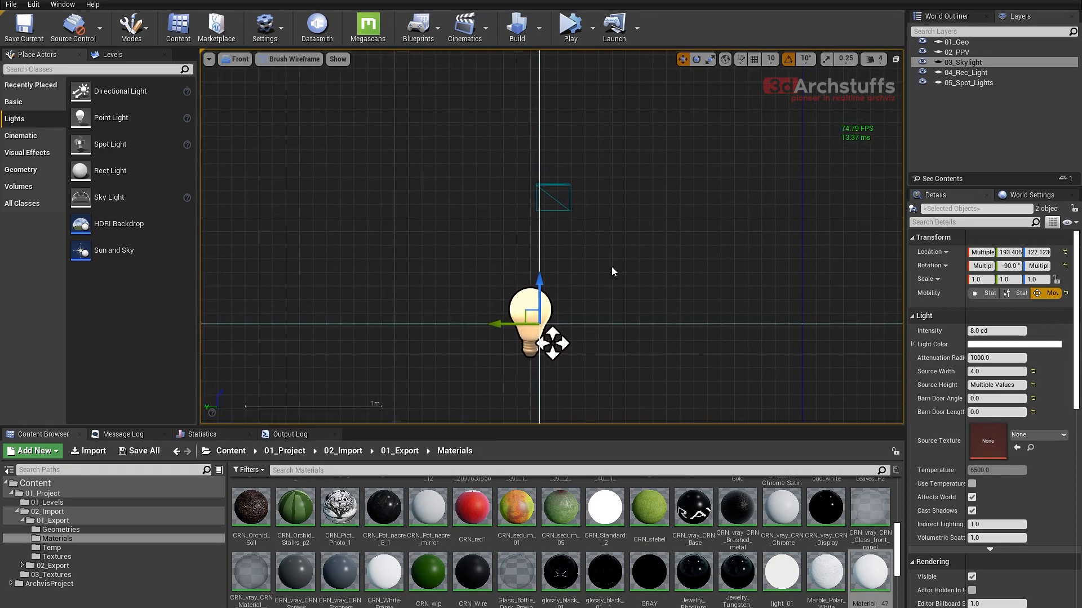
pyautogui.hotkey('alt', 'k')
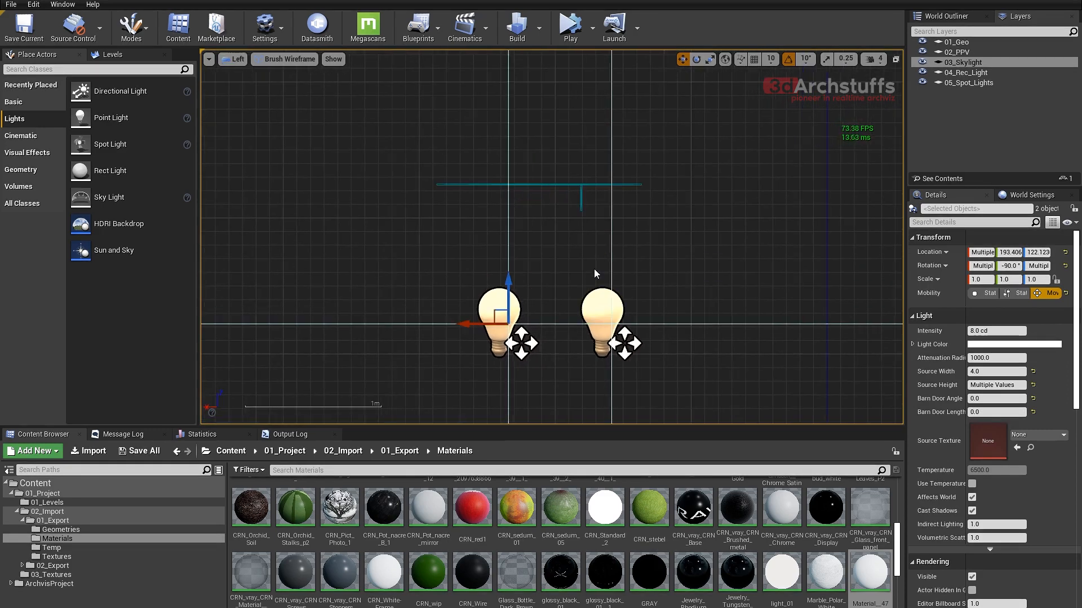
pyautogui.moveTo(510, 289); pyautogui.dragTo(531, 154)
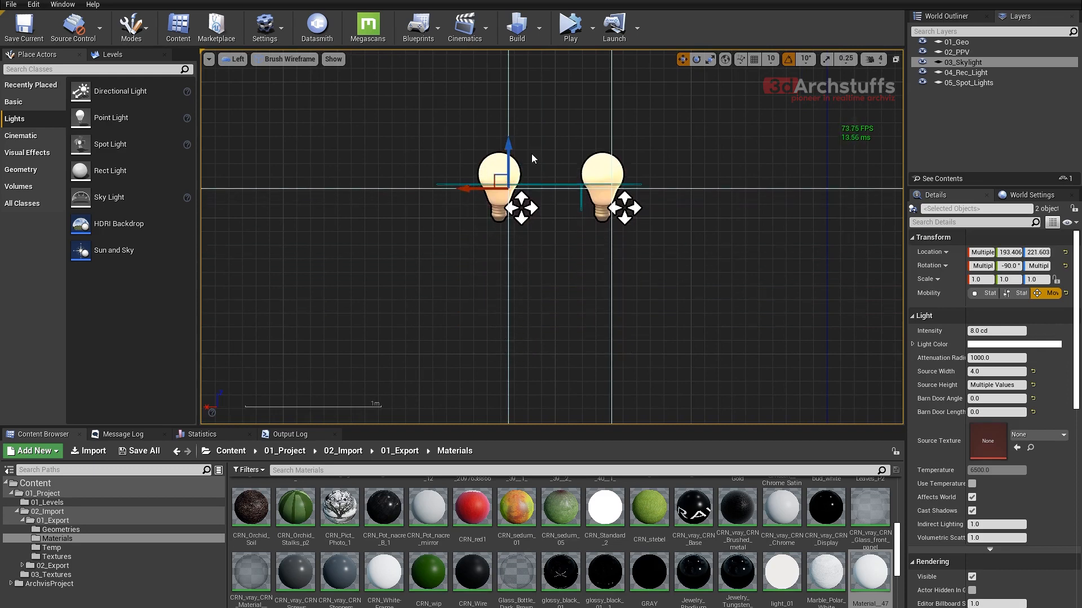
# - Return to the perspective view, focus on the two shelf lights and set their intensity to 0.1 cd
pyautogui.hotkey('alt', 'g')
pyautogui.moveTo(596, 272); pyautogui.dragTo(583, 292, button='right')
pyautogui.hotkey('ctrl', 'h')
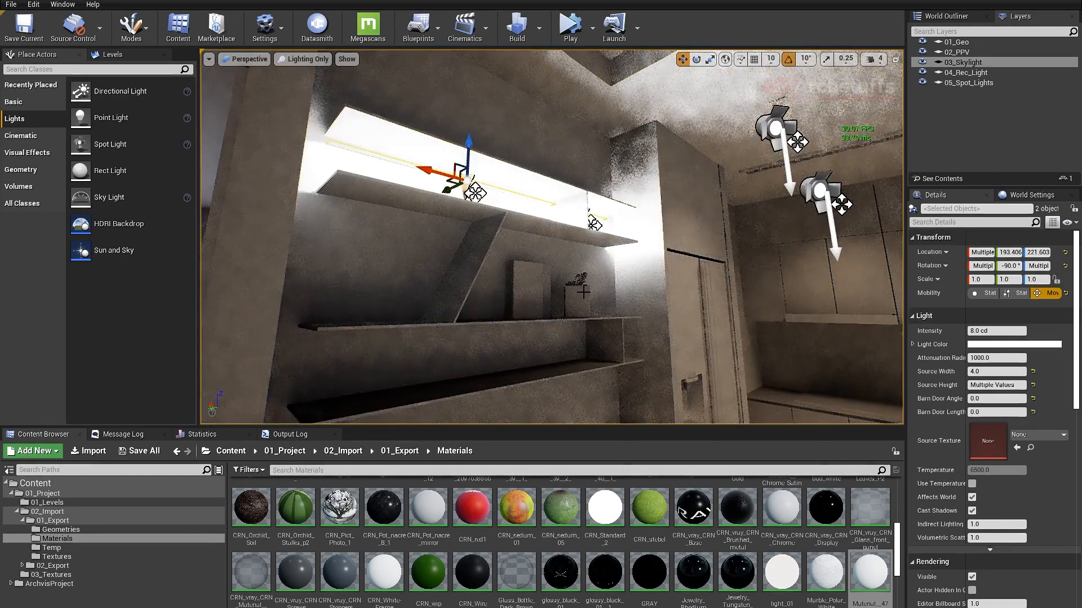
pyautogui.press('f')
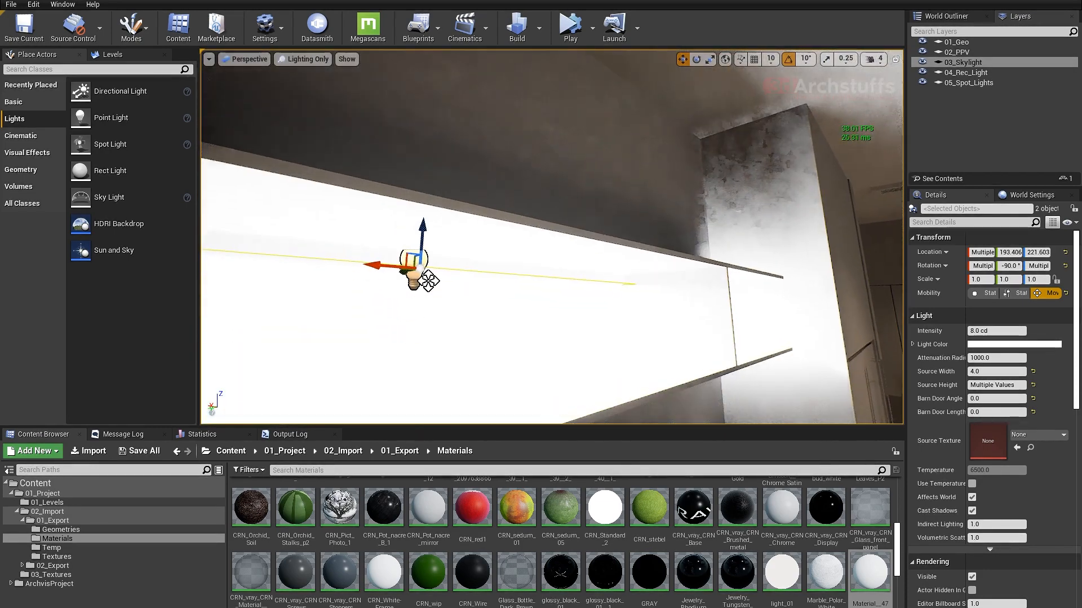
pyautogui.keyDown('alt'); pyautogui.moveTo(597, 328); pyautogui.dragTo(584, 318); pyautogui.keyUp('alt')
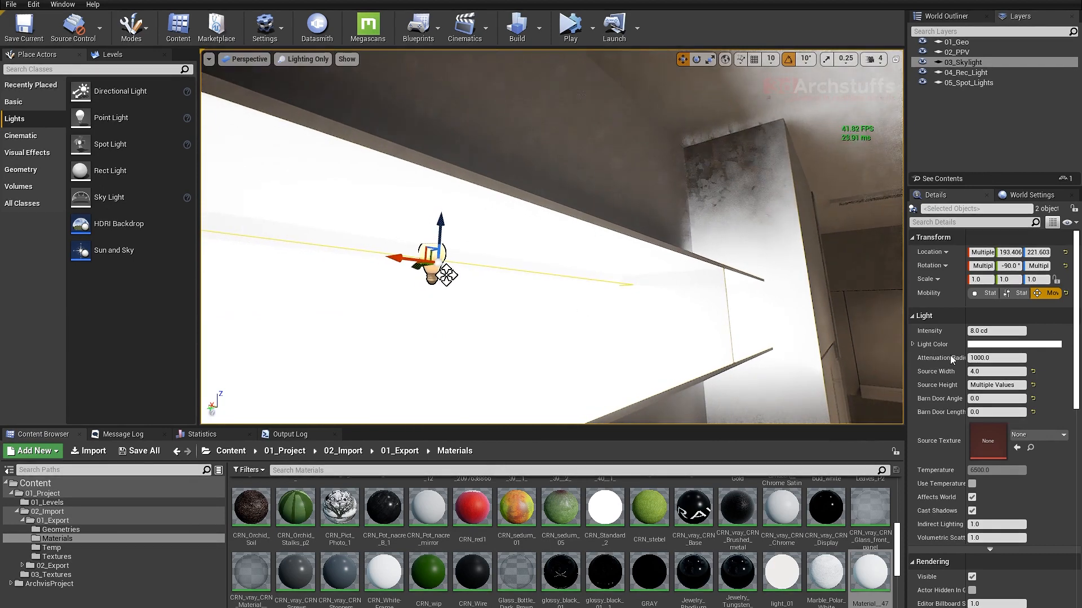
pyautogui.click(997, 331)
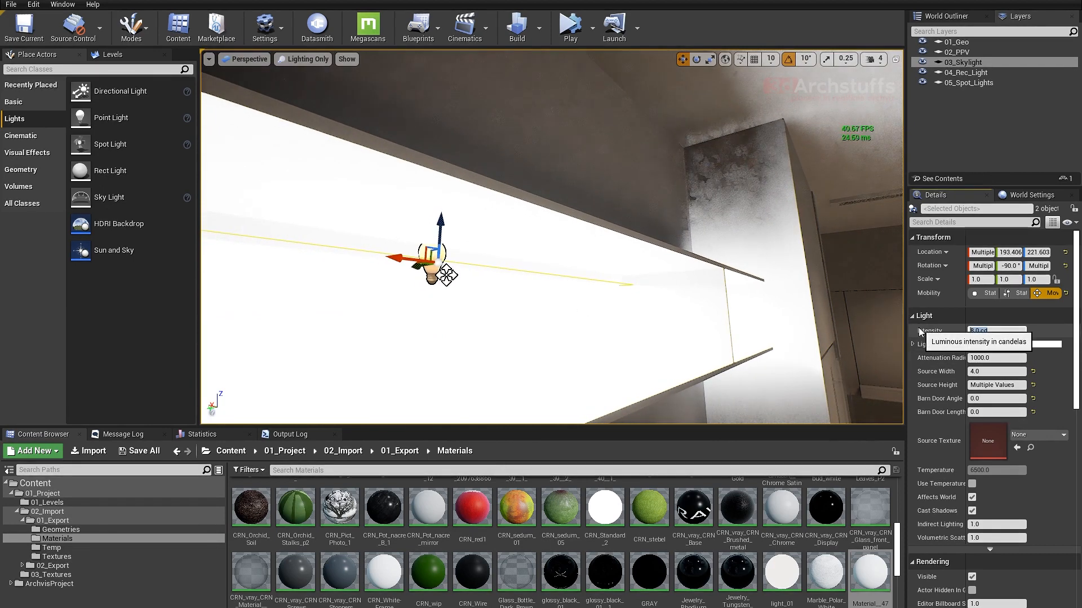
pyautogui.write('0.1')
pyautogui.press('Return')
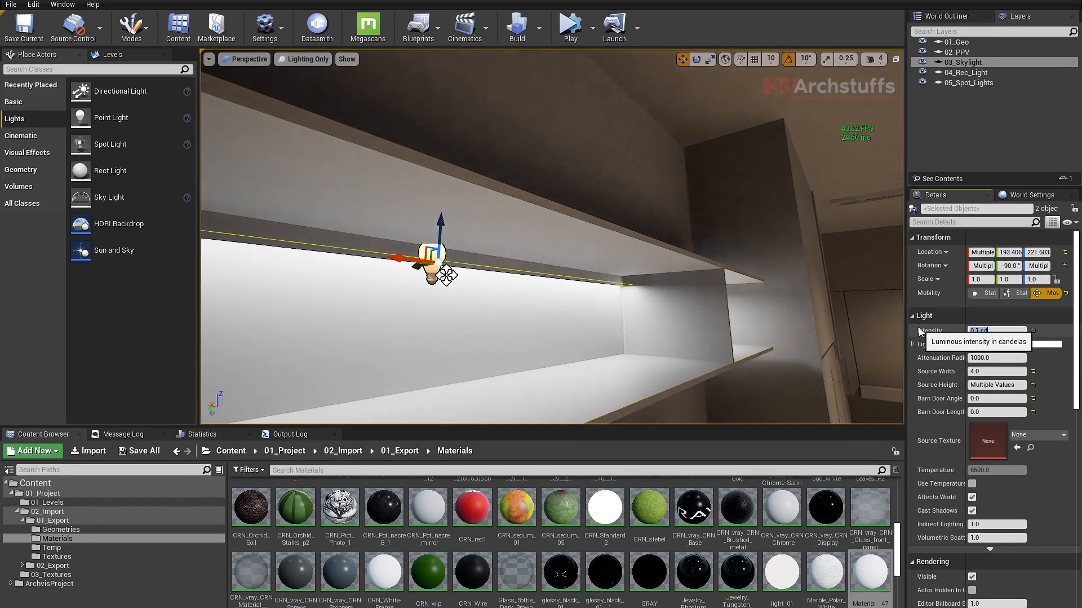
# - Fit both shelf lights against the underside of the upper board, at Y about 192.6 and Z about 223.9
pyautogui.keyDown('alt'); pyautogui.moveTo(637, 307); pyautogui.dragTo(729, 268); pyautogui.keyUp('alt')
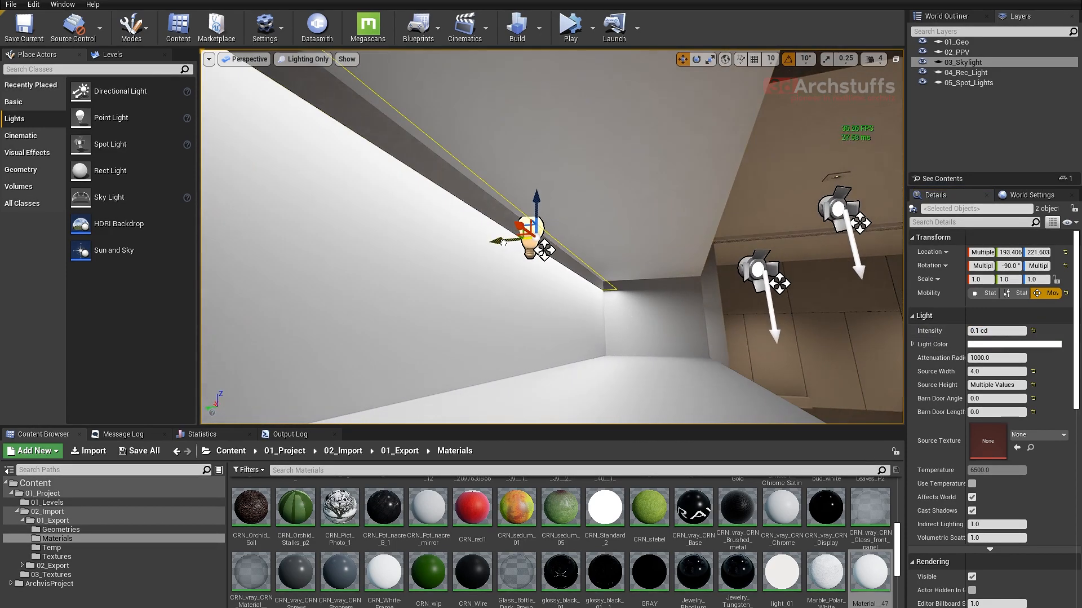
pyautogui.moveTo(503, 242); pyautogui.dragTo(509, 241)
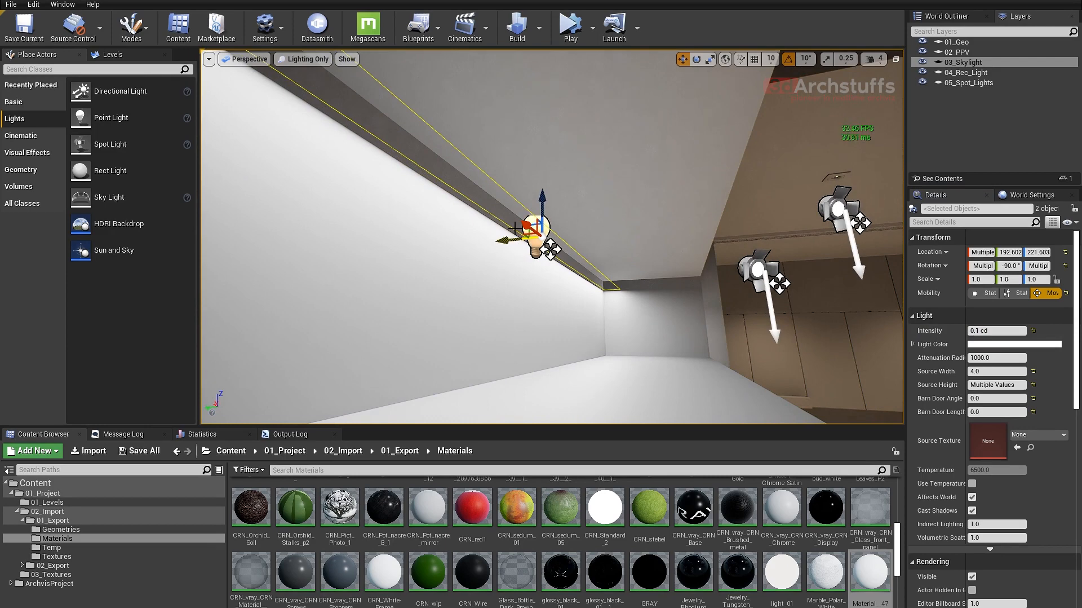
pyautogui.moveTo(542, 198); pyautogui.dragTo(553, 181)
# - Dim both shelf lights to 0.05 cd and further to 0.025 cd
pyautogui.keyDown('alt'); pyautogui.moveTo(638, 273); pyautogui.dragTo(587, 271); pyautogui.keyUp('alt')
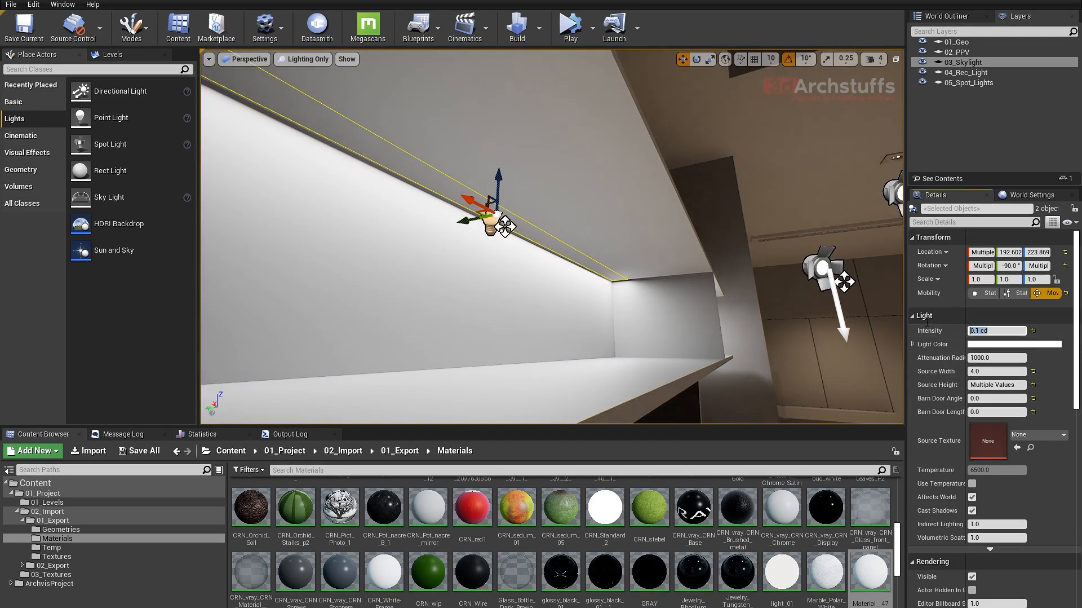
pyautogui.click(984, 330)
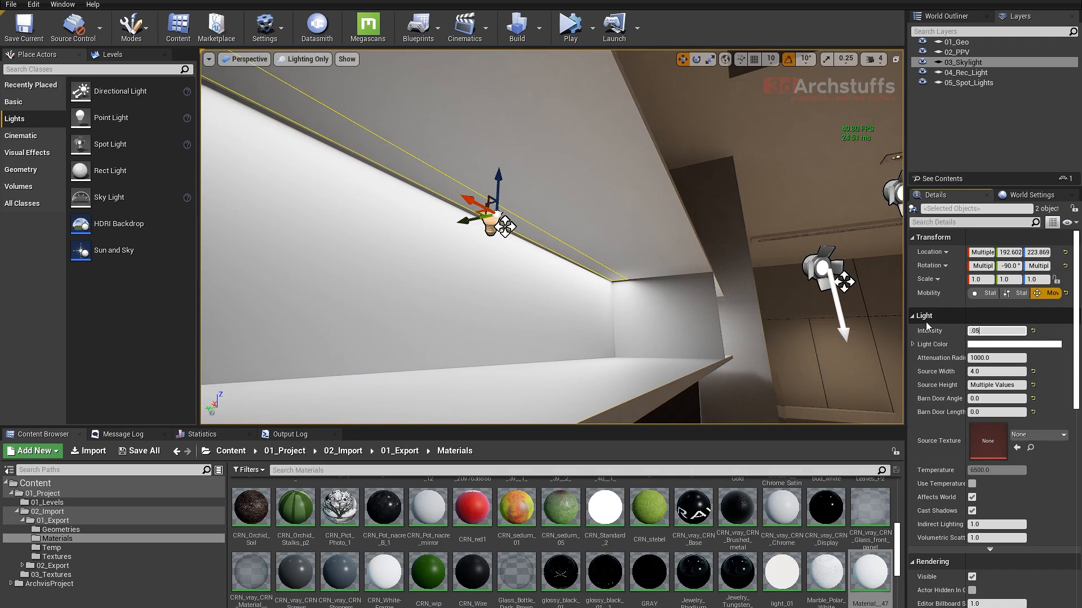
pyautogui.write('.05')
pyautogui.press('Return')
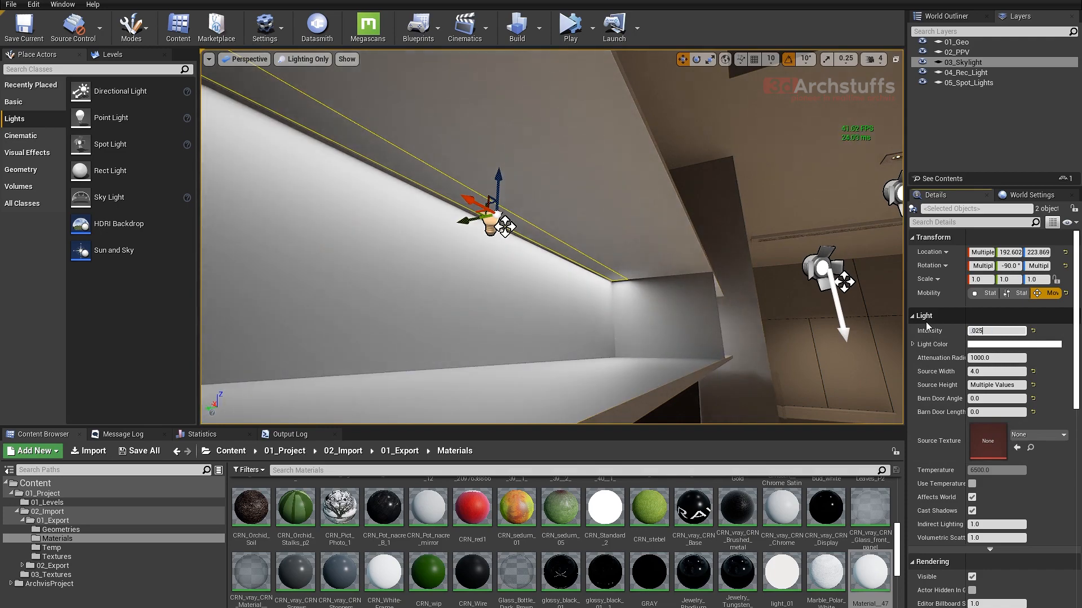
pyautogui.write('.025')
pyautogui.press('Return')
# - Enable Use Temperature on both shelf lights, try 2500 and settle on a temperature of 3500, checking the glow on the wall unit
pyautogui.keyDown('alt'); pyautogui.moveTo(630, 259); pyautogui.dragTo(460, 239); pyautogui.keyUp('alt')
pyautogui.scroll(-5, 552, 236)
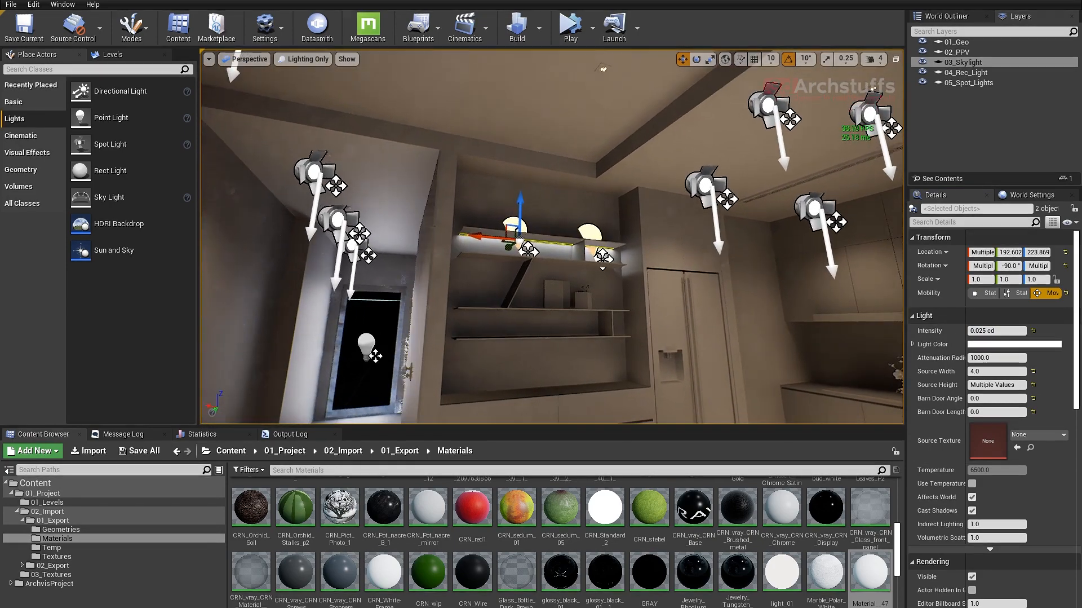
pyautogui.click(971, 484)
pyautogui.click(998, 470)
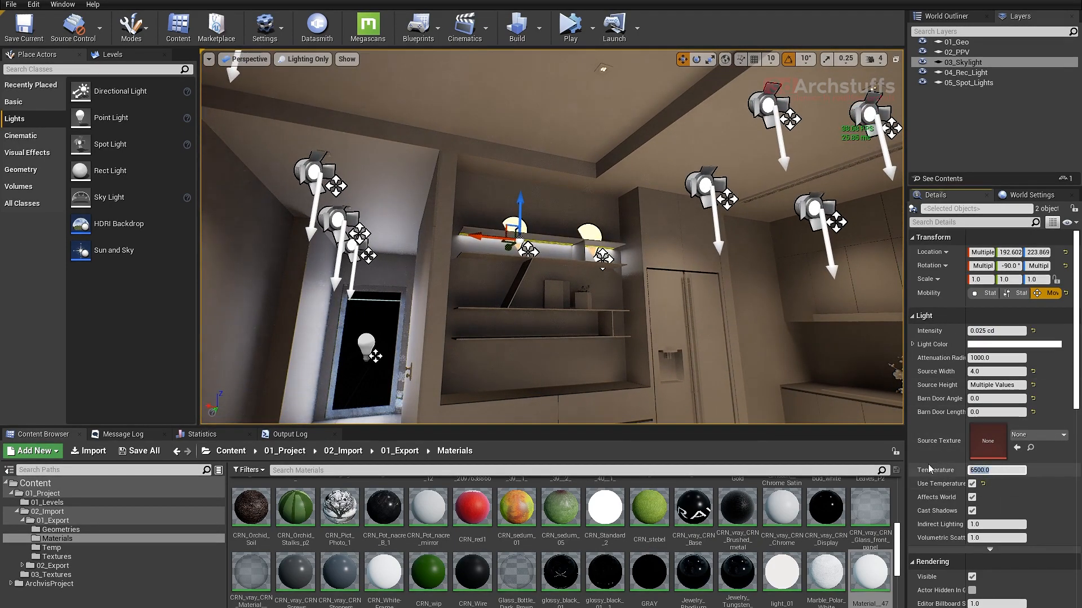
pyautogui.write('2500')
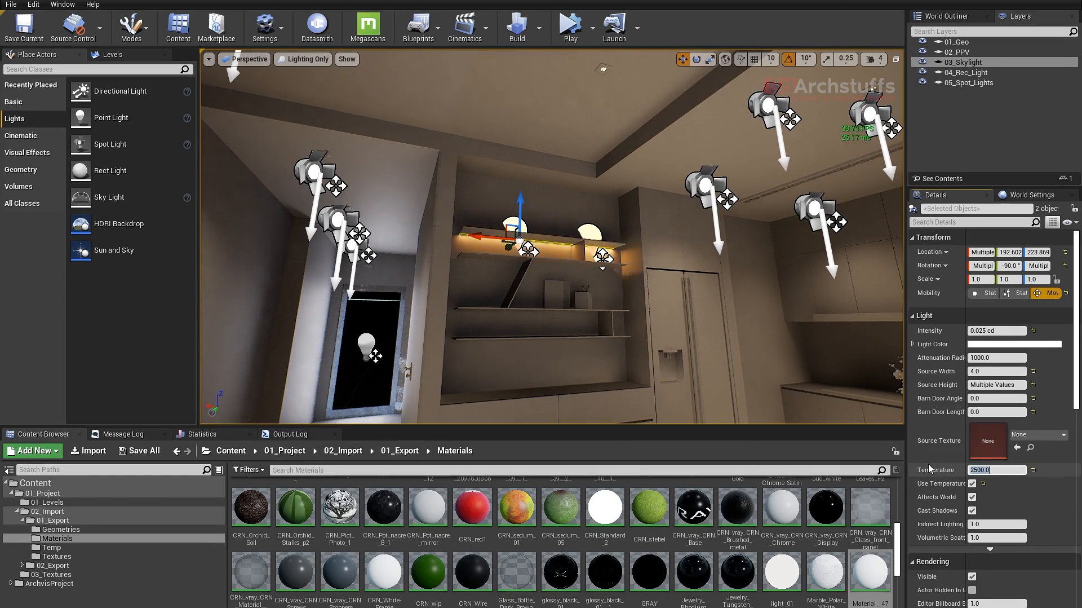
pyautogui.write('3500')
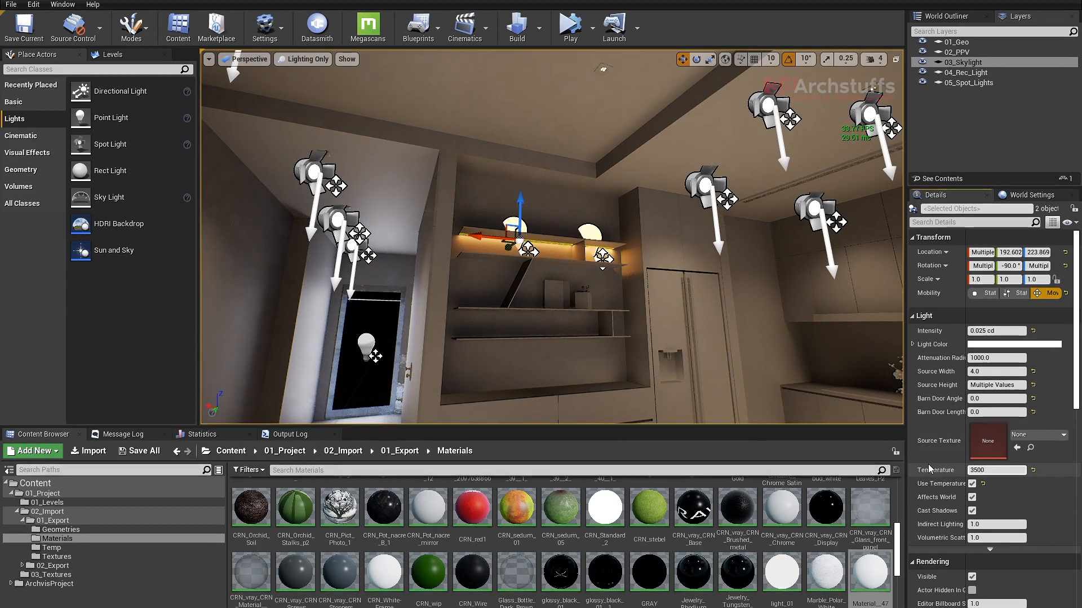
pyautogui.press('Return')
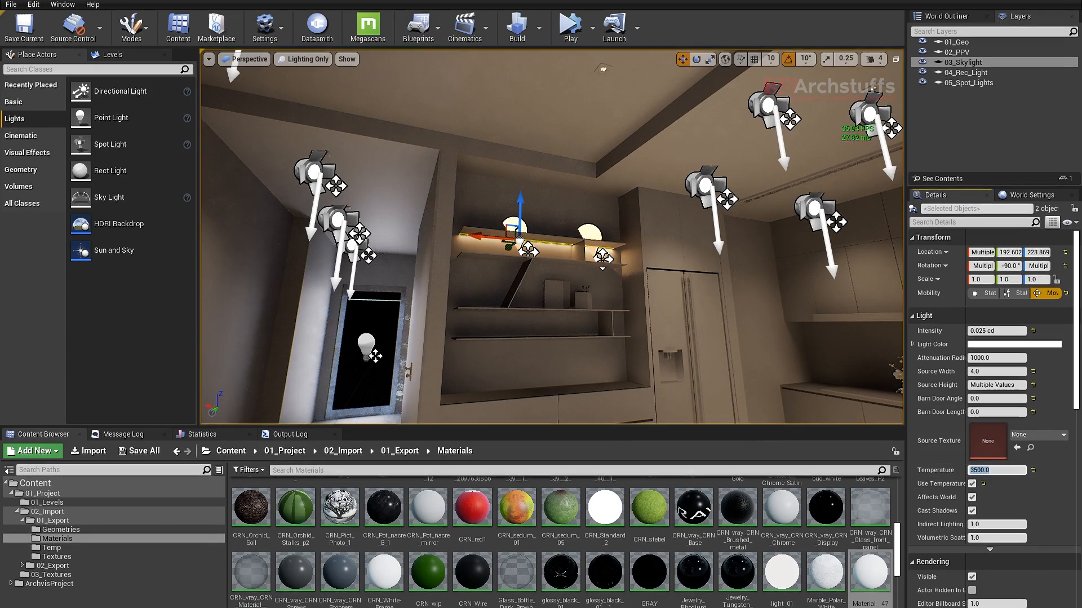
pyautogui.keyDown('alt'); pyautogui.moveTo(676, 318); pyautogui.dragTo(716, 330); pyautogui.keyUp('alt')
pyautogui.moveTo(550, 262)
pyautogui.keyDown('alt'); pyautogui.mouseDown()
pyautogui.moveTo(519, 265)
pyautogui.moveTo(549, 262)
pyautogui.mouseUp(); pyautogui.keyUp('alt')
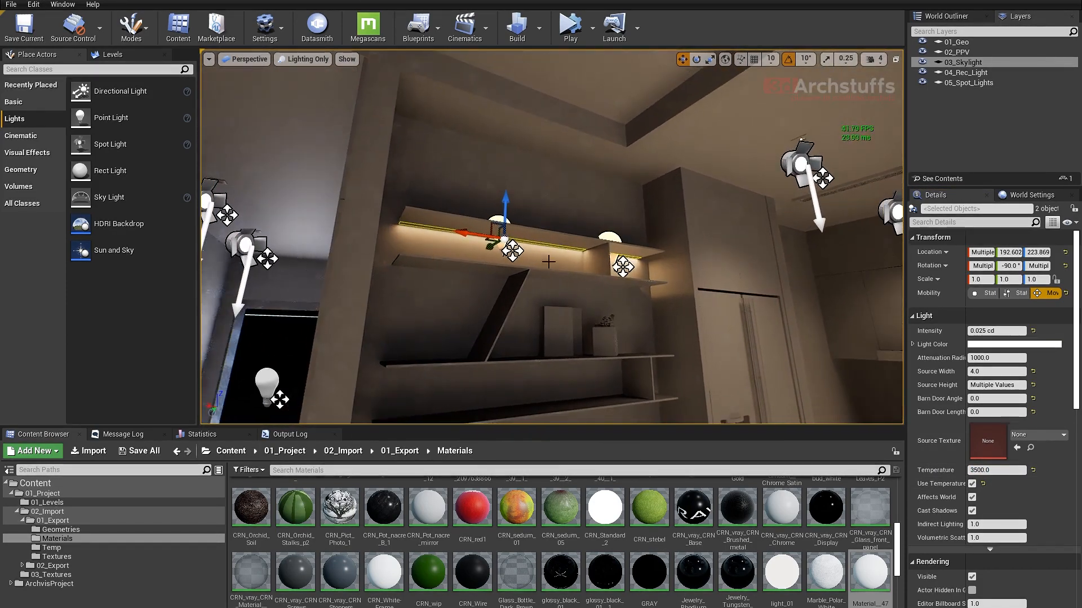
# - Isolate the second shelf board and its brace together with the two shelf lights
pyautogui.click(495, 267)
pyautogui.hotkey('alt', 'q')
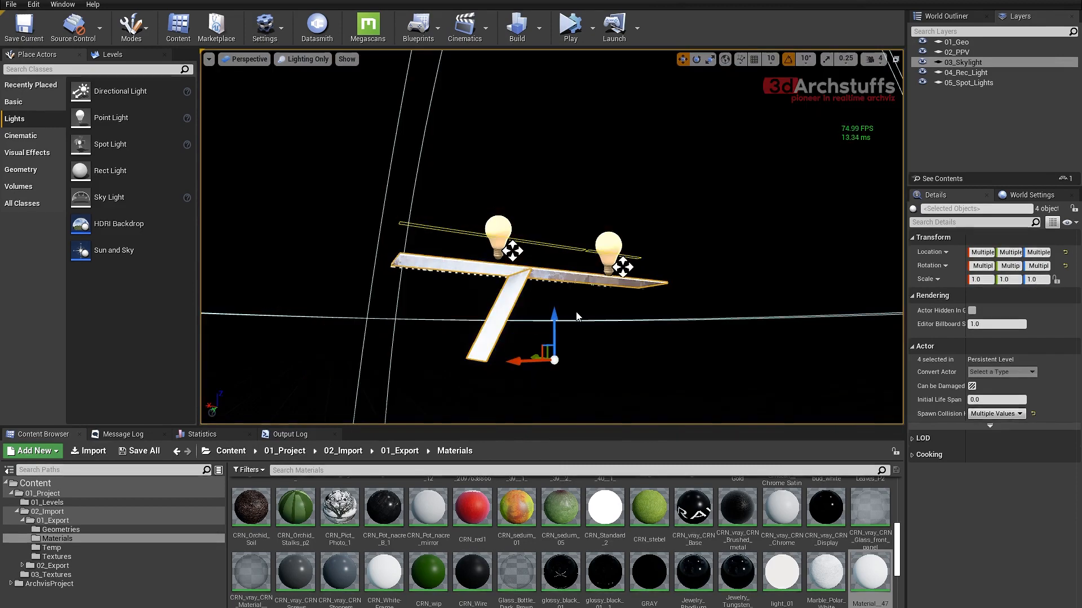
pyautogui.click(600, 314)
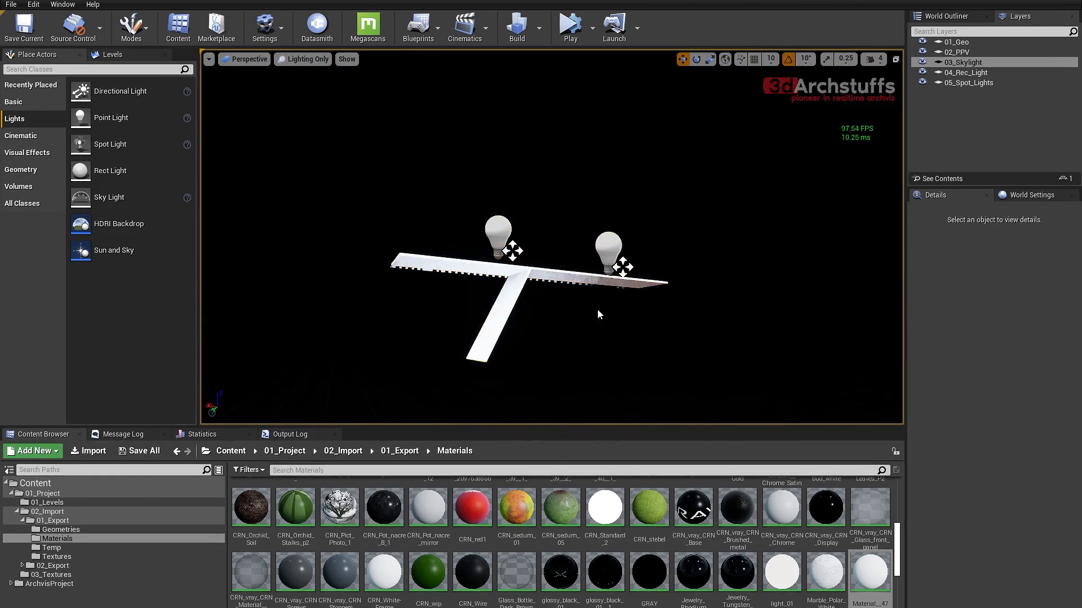
# - In the left view, duplicate both shelf lights downward to the second board, at Z about 203.7
pyautogui.hotkey('alt', 'k')
pyautogui.scroll(3, 532, 221)
pyautogui.click(489, 171)
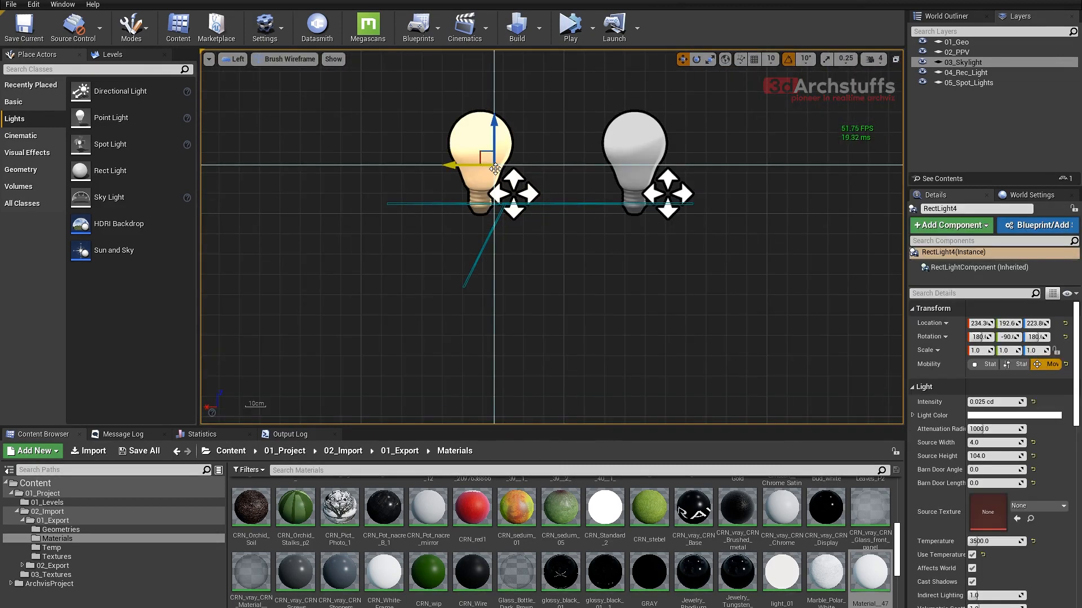
pyautogui.keyDown('ctrl'); pyautogui.click(646, 157); pyautogui.keyUp('ctrl')
pyautogui.scroll(2, 648, 157)
pyautogui.keyDown('alt'); pyautogui.moveTo(705, 119); pyautogui.dragTo(704, 188); pyautogui.keyUp('alt')
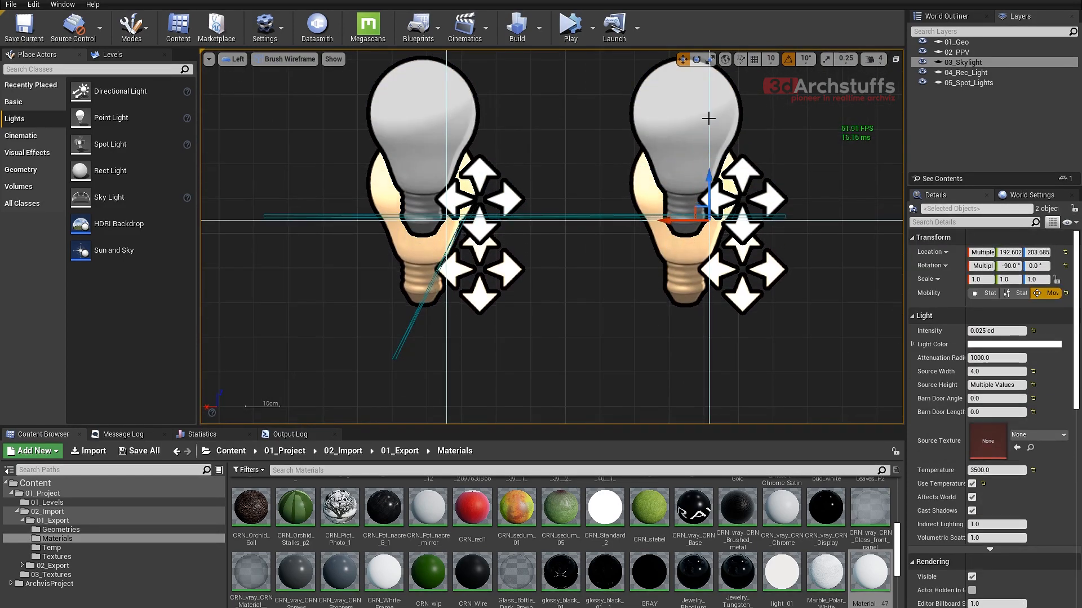
# - Hide the two original upper shelf lights so that only the duplicated pair is shown
pyautogui.click(664, 126)
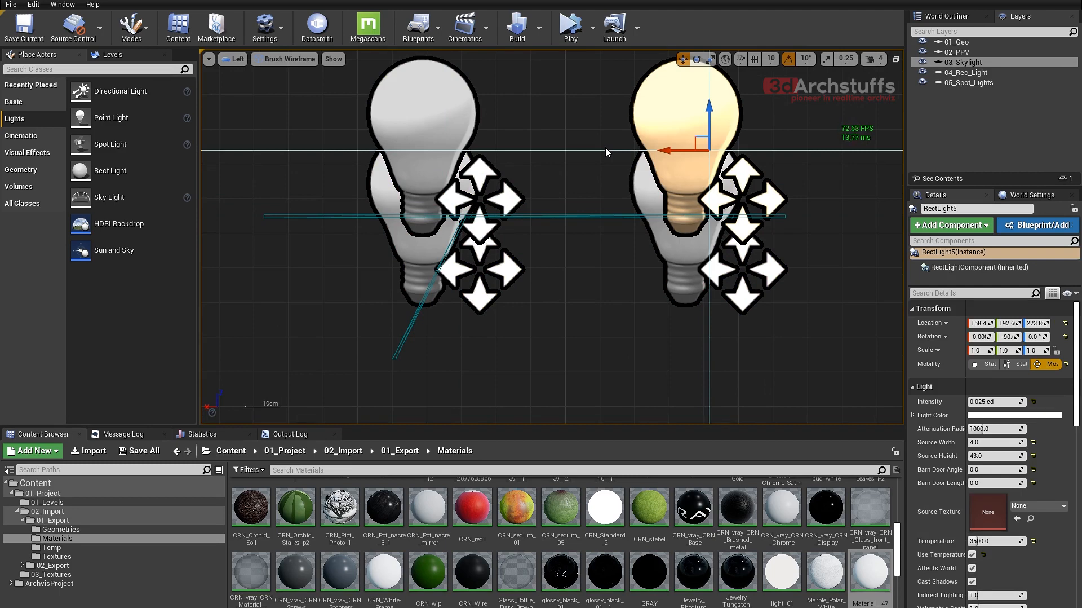
pyautogui.press('Delete')
pyautogui.click(460, 116)
pyautogui.press('Delete')
# - Compare RectLight6 with the second board in the top and left views and shift it along the board to X about 293.5
pyautogui.click(465, 173)
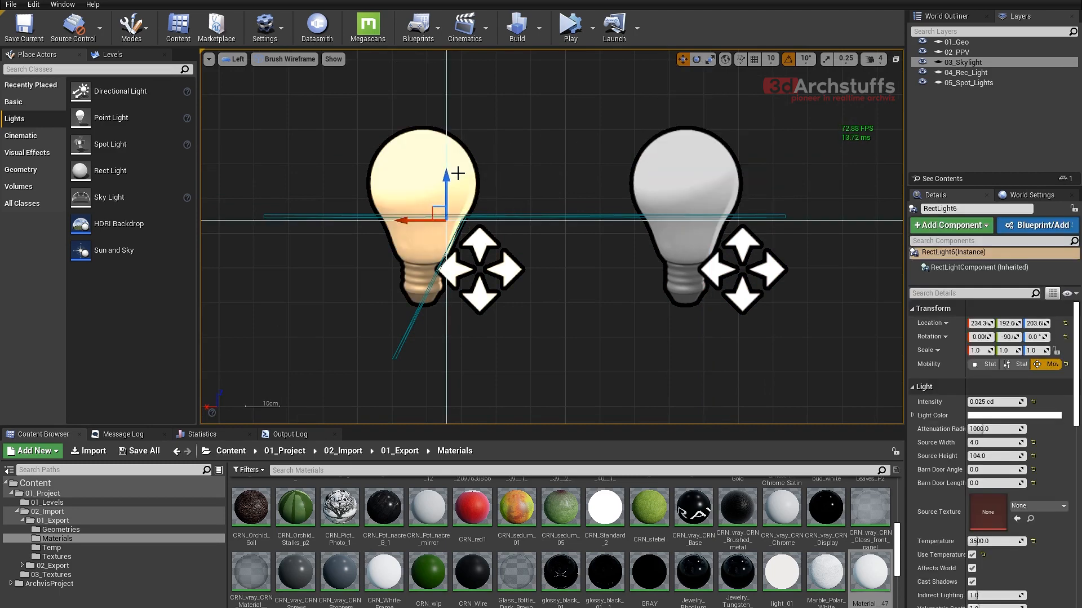
pyautogui.hotkey('alt', 'j')
pyautogui.scroll(-5, 459, 173)
pyautogui.click(573, 277)
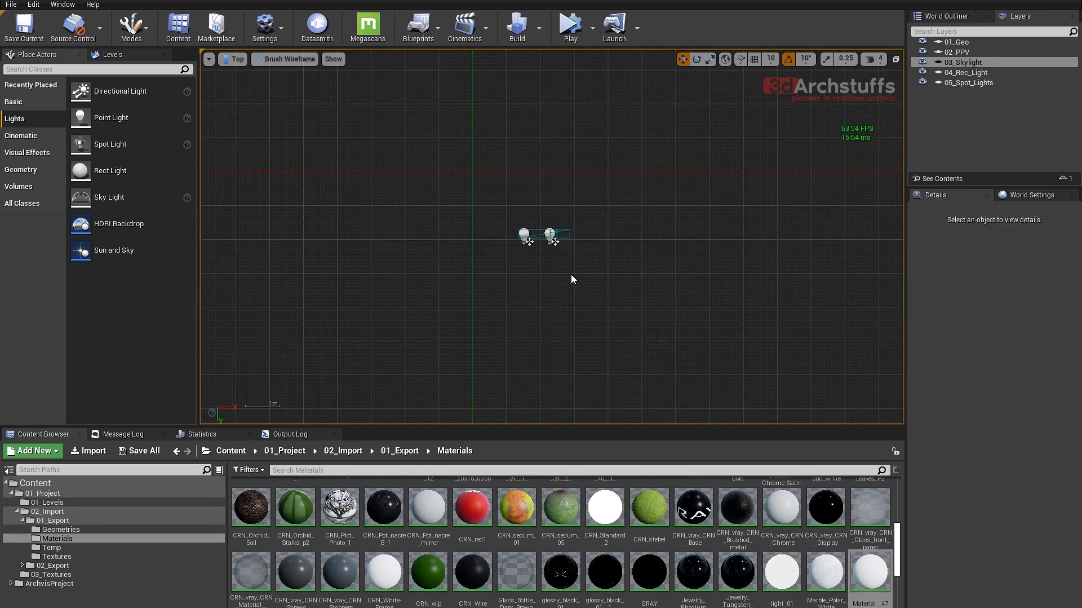
pyautogui.scroll(4, 564, 254)
pyautogui.click(596, 226)
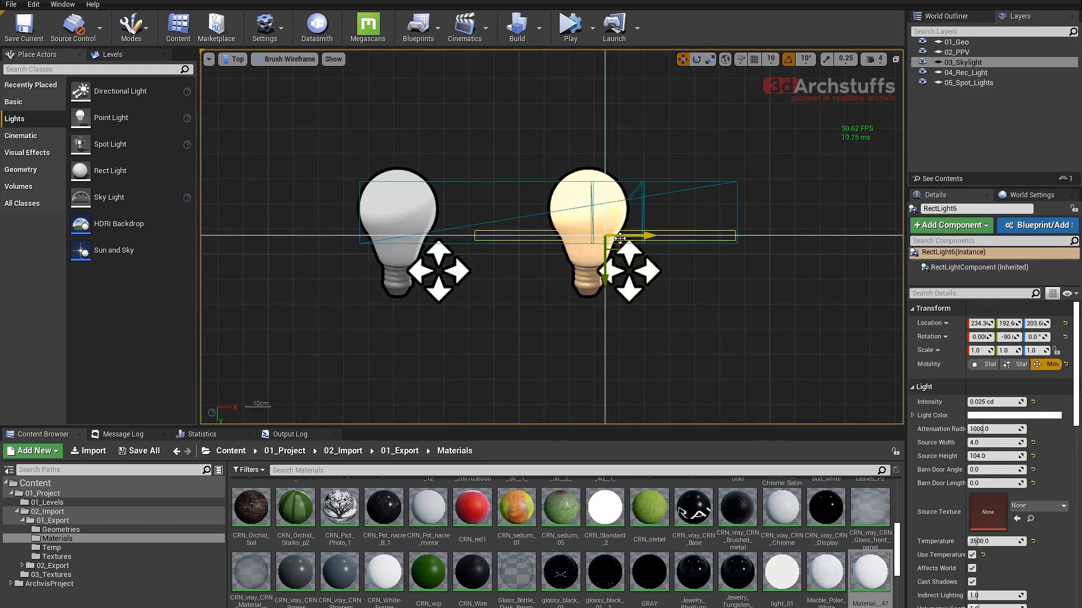
pyautogui.scroll(3, 553, 274)
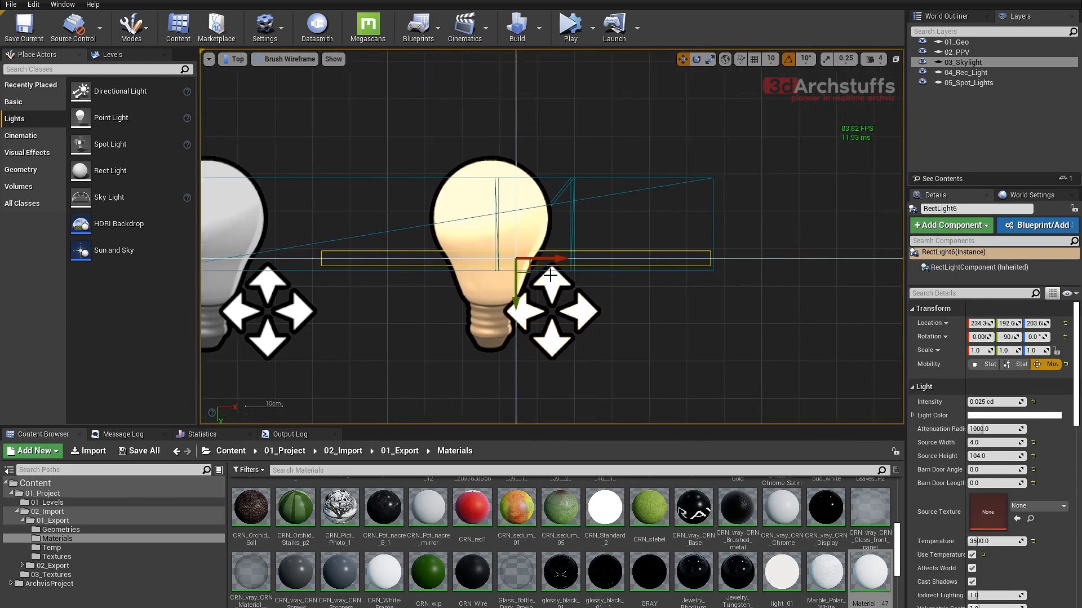
pyautogui.scroll(2, 551, 274)
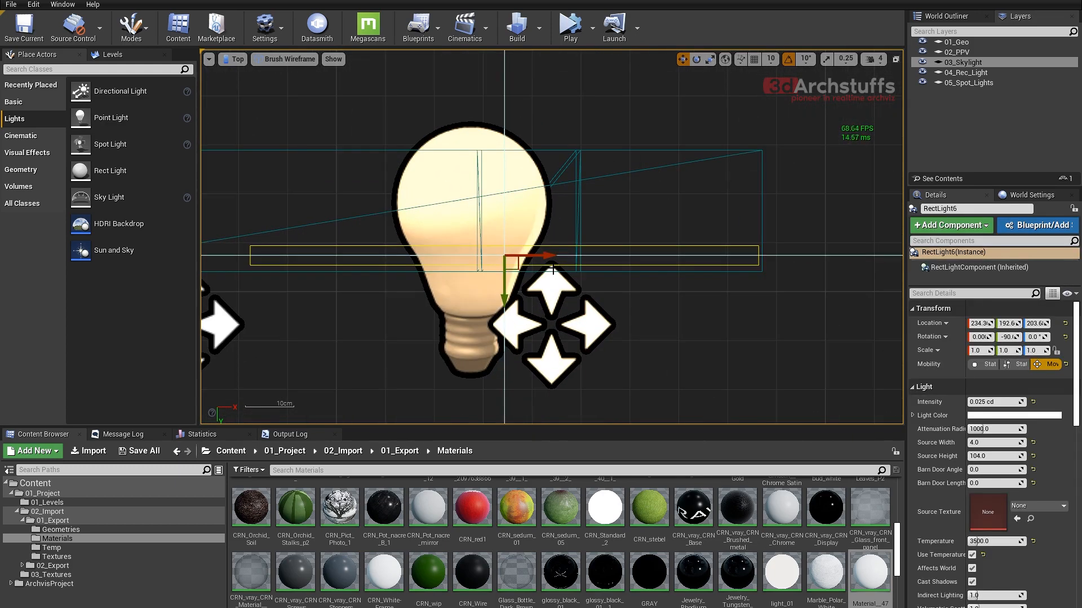
pyautogui.hotkey('alt', 'k')
pyautogui.scroll(1, 587, 265)
pyautogui.scroll(-4, 587, 266)
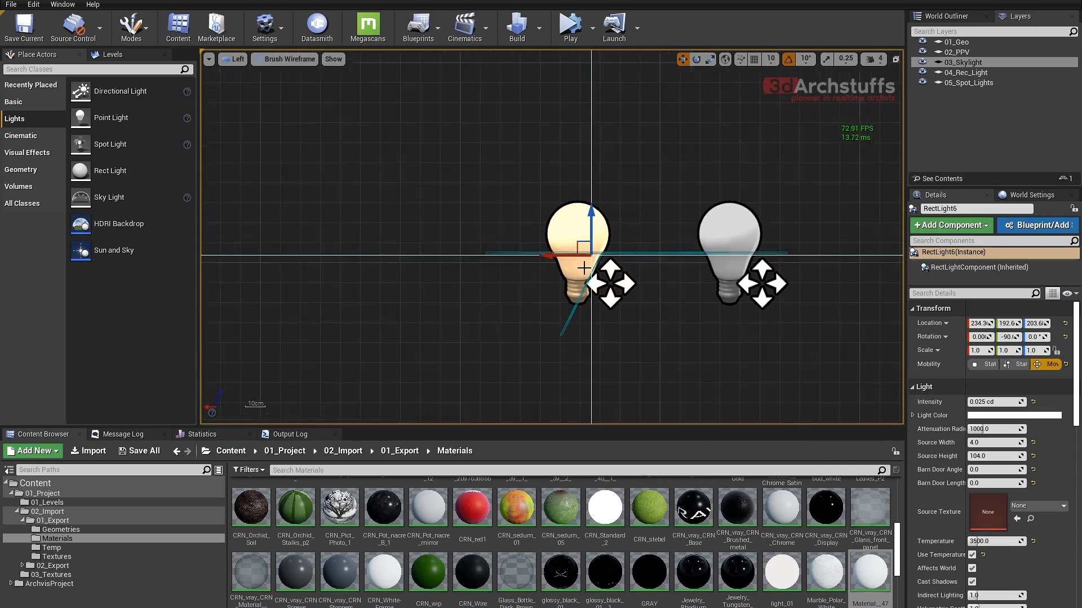
pyautogui.moveTo(584, 268); pyautogui.dragTo(465, 268)
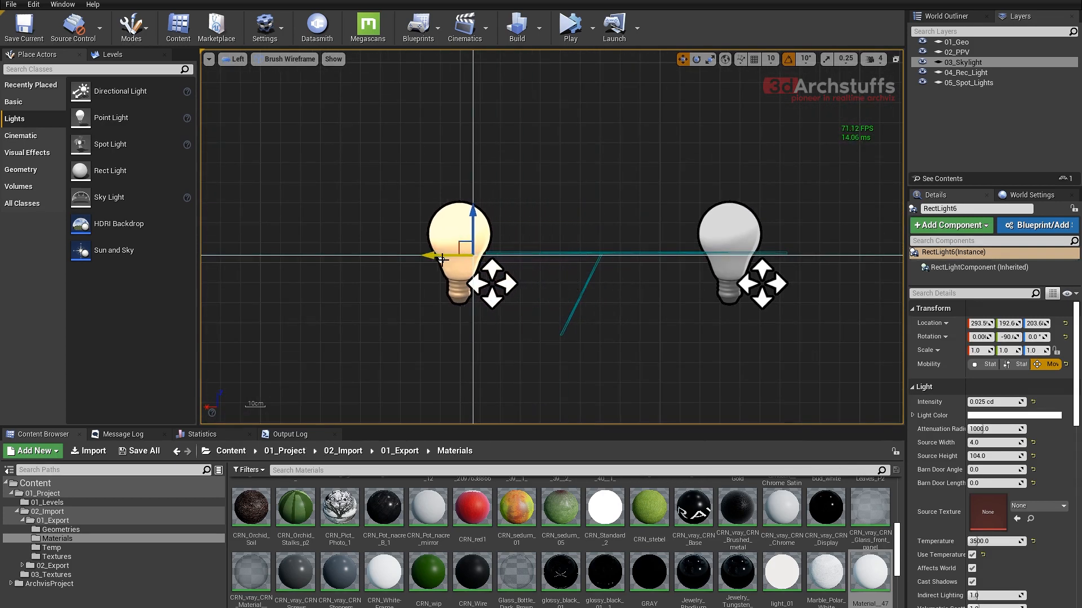
# - Shorten RectLight7's Source Height to about 19.8 and check it in the top view
pyautogui.click(709, 233)
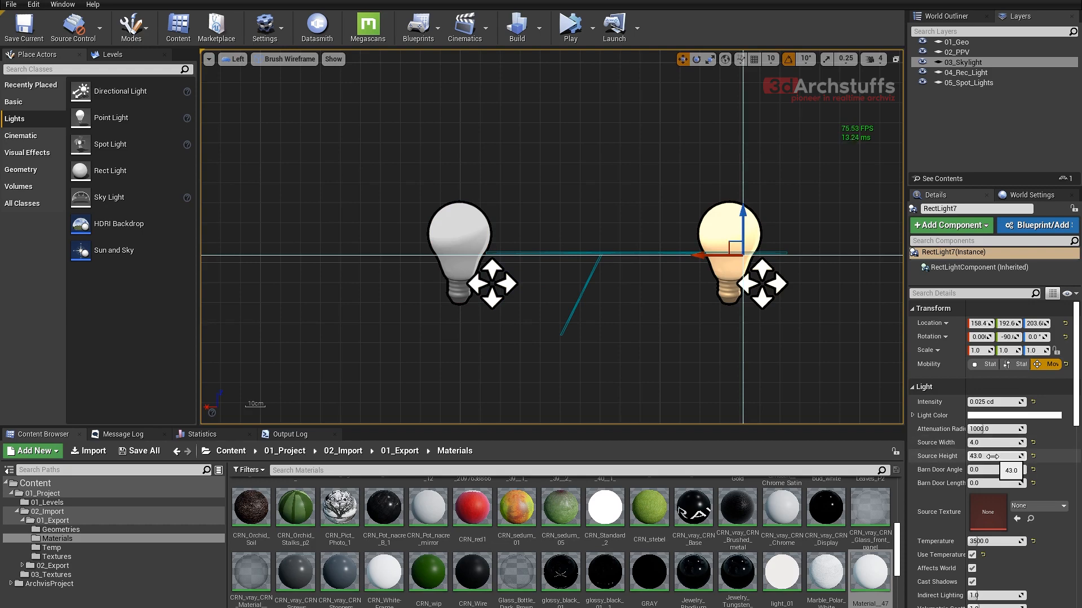
pyautogui.moveTo(992, 456); pyautogui.dragTo(970, 456)
pyautogui.moveTo(614, 296); pyautogui.dragTo(653, 313, button='right')
pyautogui.hotkey('alt', 'j')
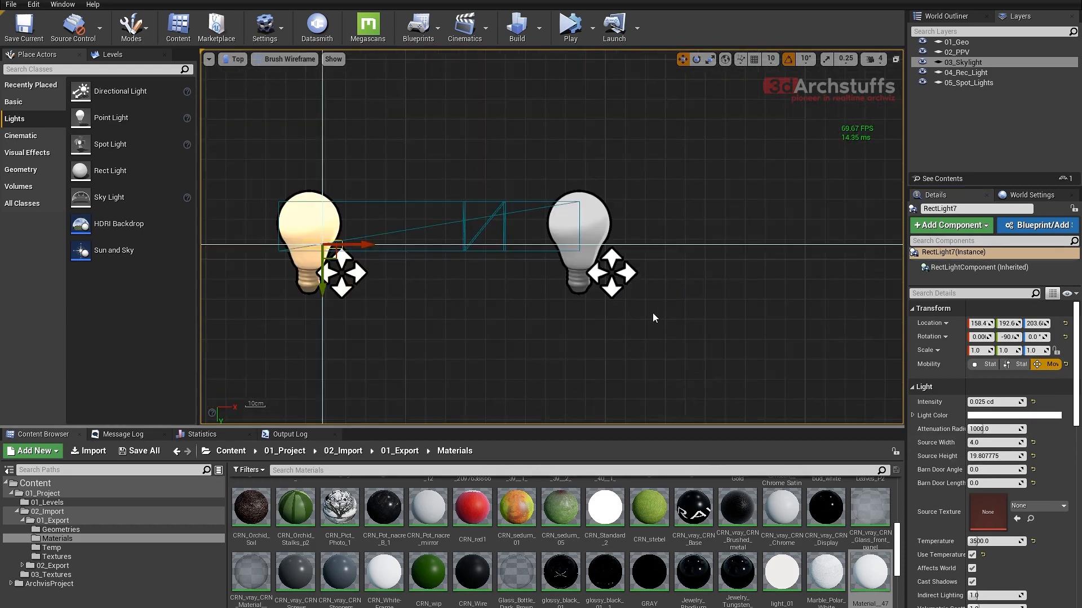
# - Fit RectLight6 to the second board's shorter section, with Source Height about 55.8 and X about 258.3
pyautogui.click(588, 247)
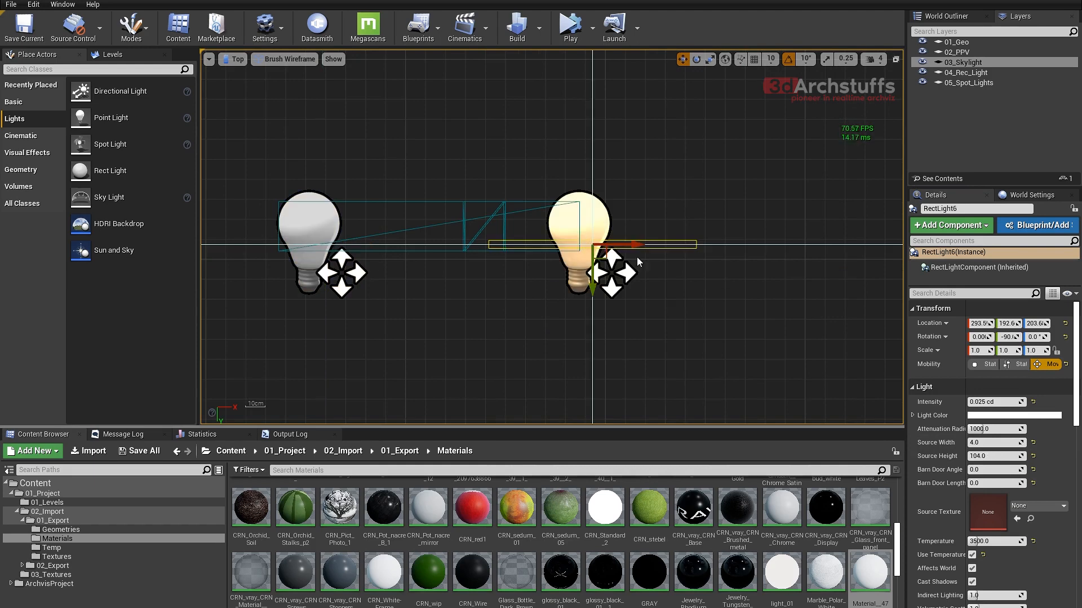
pyautogui.scroll(2, 538, 265)
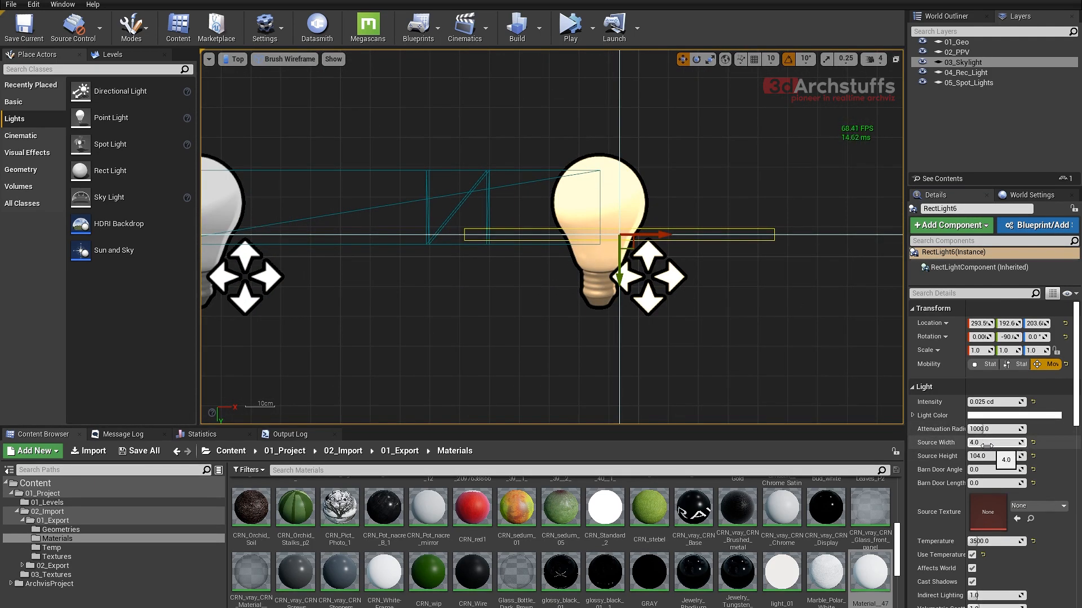
pyautogui.moveTo(988, 446)
pyautogui.mouseDown()
pyautogui.moveTo(1005, 446)
pyautogui.moveTo(983, 442)
pyautogui.moveTo(974, 455)
pyautogui.mouseUp()
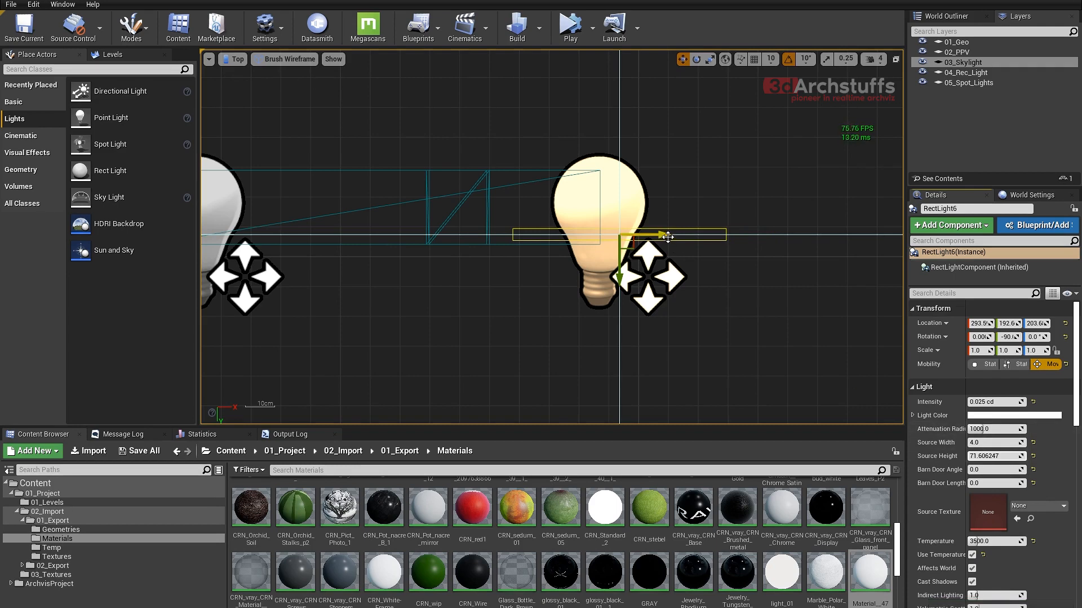
pyautogui.moveTo(664, 226); pyautogui.dragTo(566, 227)
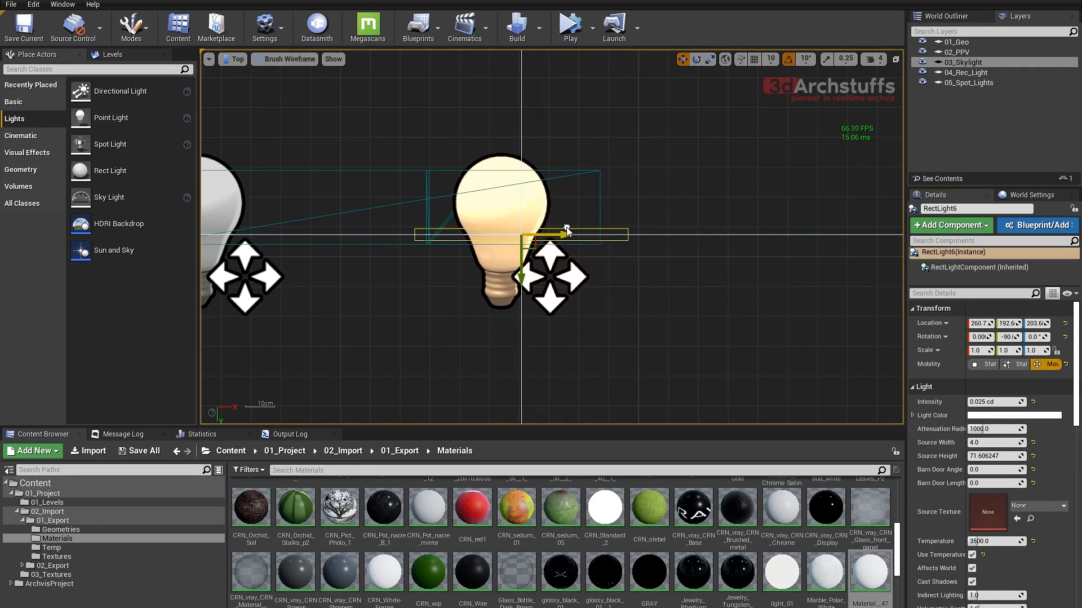
pyautogui.scroll(3, 529, 232)
pyautogui.moveTo(551, 218); pyautogui.dragTo(629, 234, button='right')
pyautogui.moveTo(627, 253); pyautogui.dragTo(617, 253)
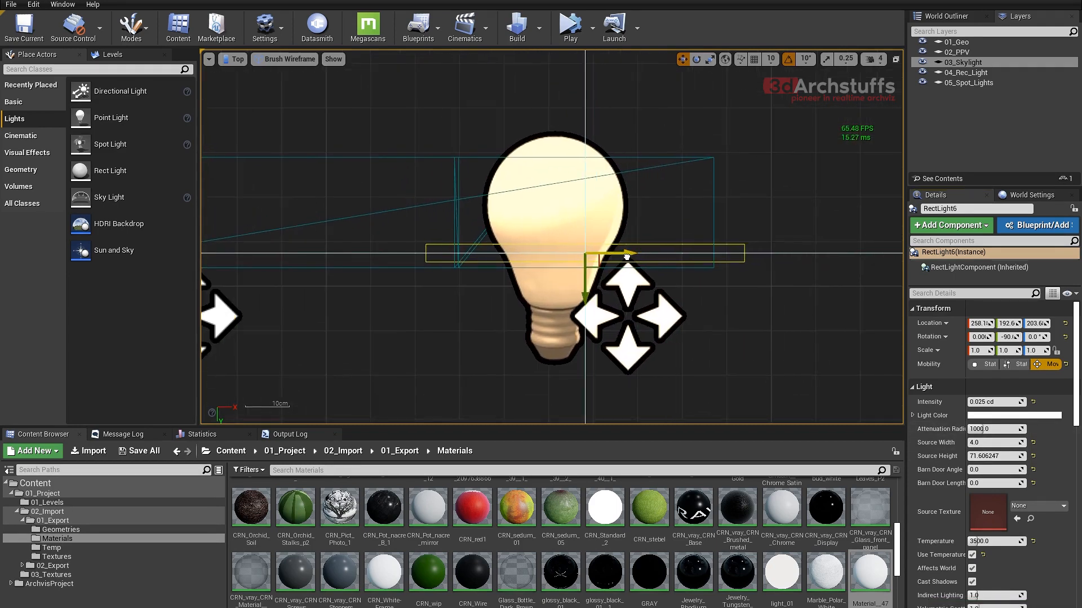
pyautogui.moveTo(970, 455); pyautogui.dragTo(953, 455)
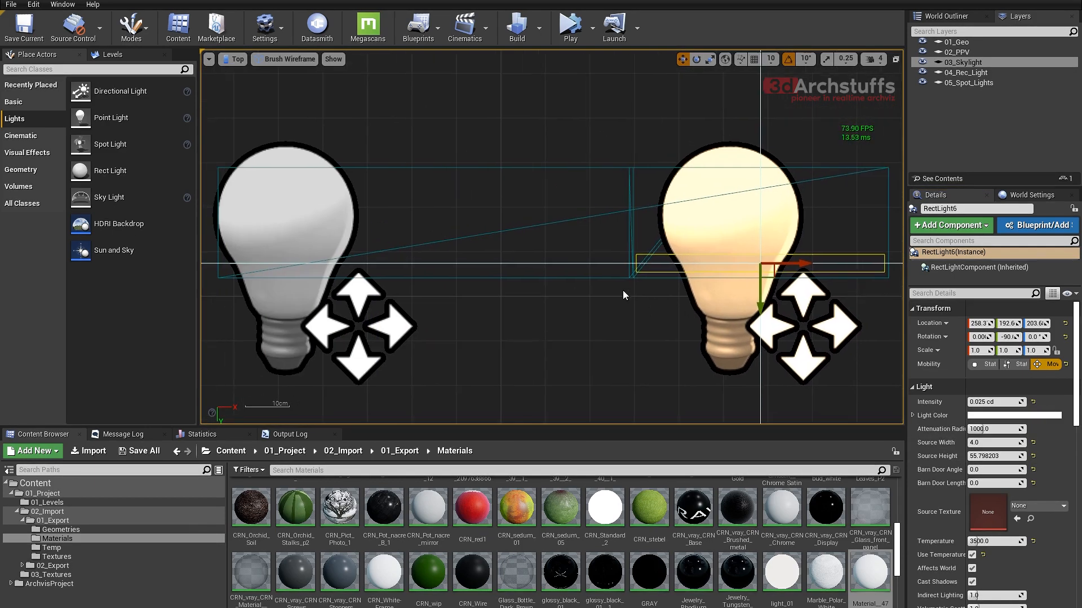
# - Fit RectLight7 to the second board's longer section, at X about 182.6 with a Source Height of 91
pyautogui.scroll(-2, 624, 290)
pyautogui.scroll(-2, 581, 339)
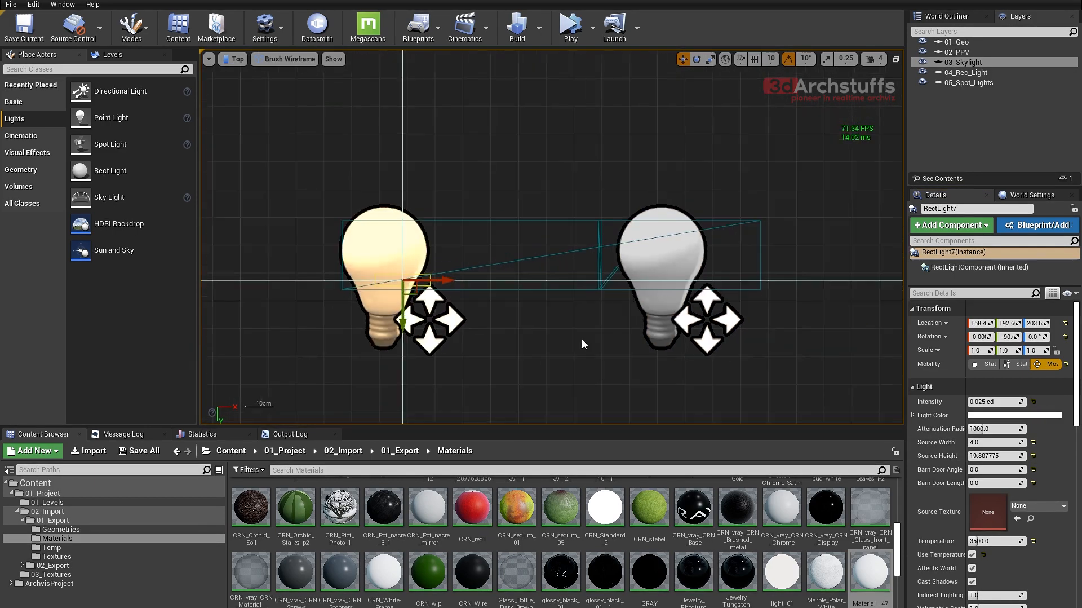
pyautogui.moveTo(581, 339); pyautogui.dragTo(662, 304, button='right')
pyautogui.moveTo(506, 229); pyautogui.dragTo(548, 229)
pyautogui.scroll(2, 550, 229)
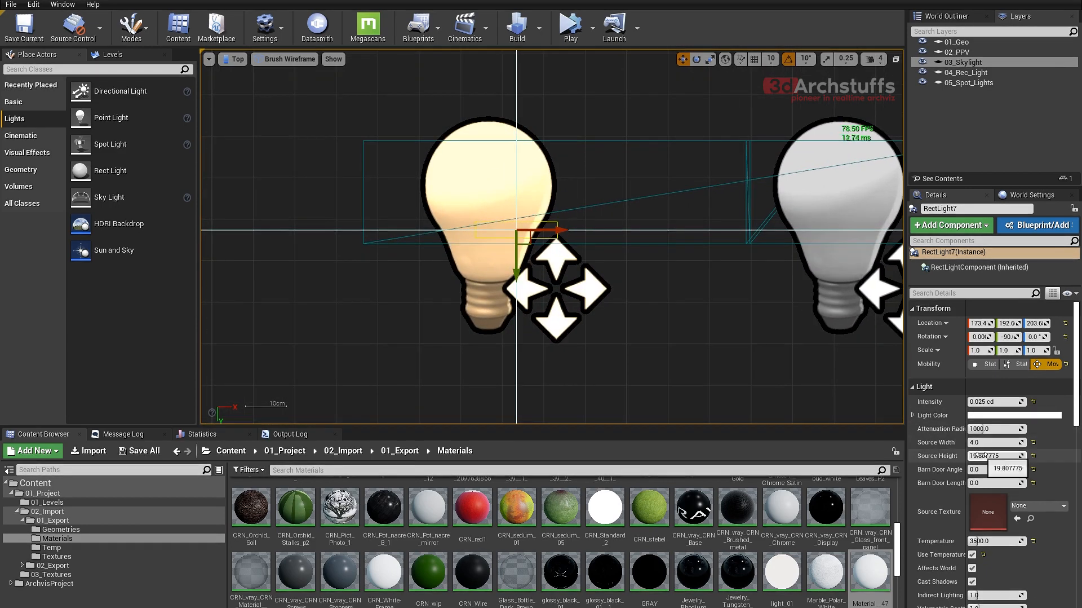
pyautogui.moveTo(980, 456); pyautogui.dragTo(1017, 456)
pyautogui.moveTo(564, 231); pyautogui.dragTo(605, 230)
pyautogui.moveTo(980, 455); pyautogui.dragTo(983, 455)
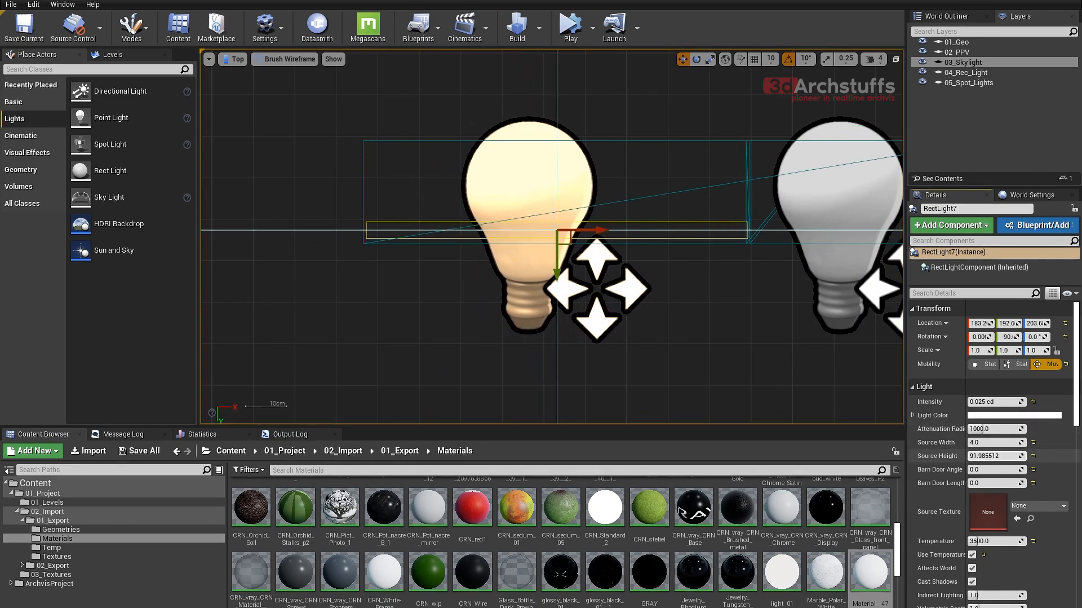
pyautogui.moveTo(601, 230); pyautogui.dragTo(597, 232)
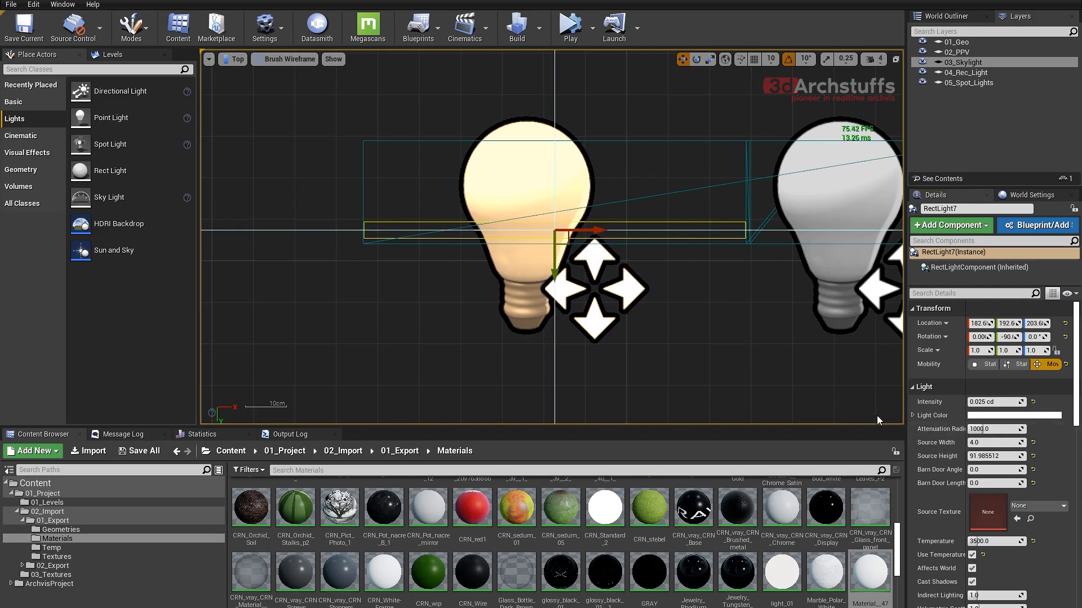
pyautogui.click(992, 456)
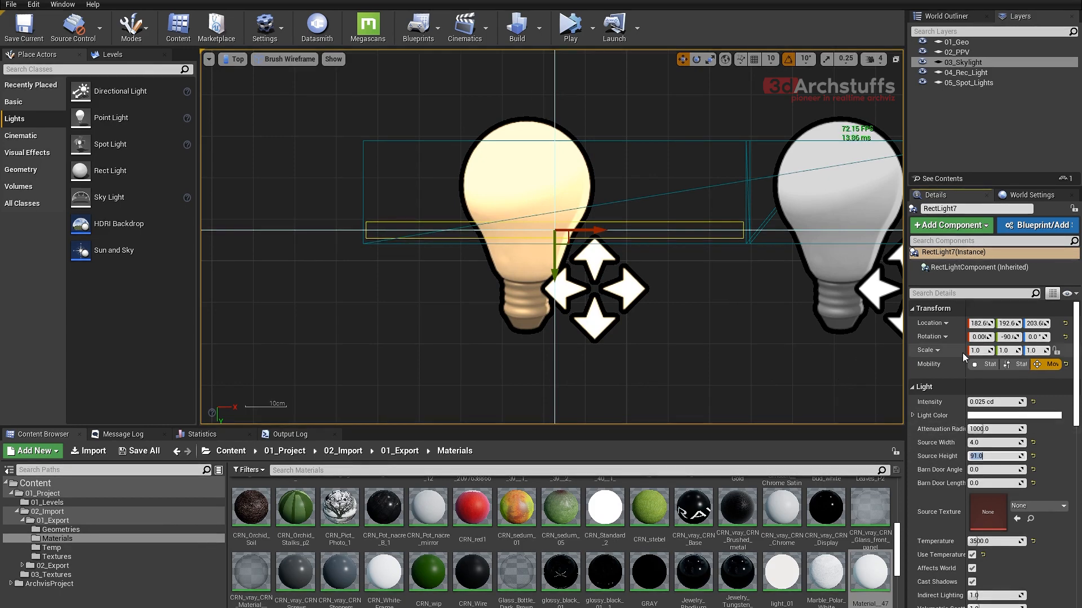
# - Return to the perspective view, restore the hidden objects and raise both second-board lights to Z about 204.2
pyautogui.moveTo(685, 276); pyautogui.dragTo(491, 285, button='right')
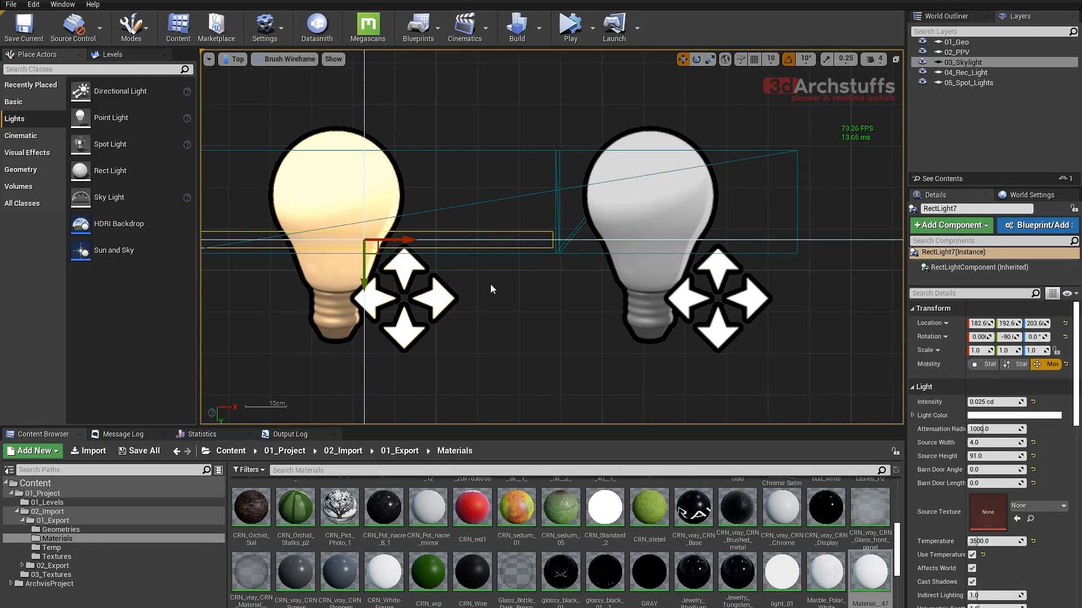
pyautogui.hotkey('alt', 'g')
pyautogui.keyDown('ctrl'); pyautogui.click(456, 283); pyautogui.keyUp('ctrl')
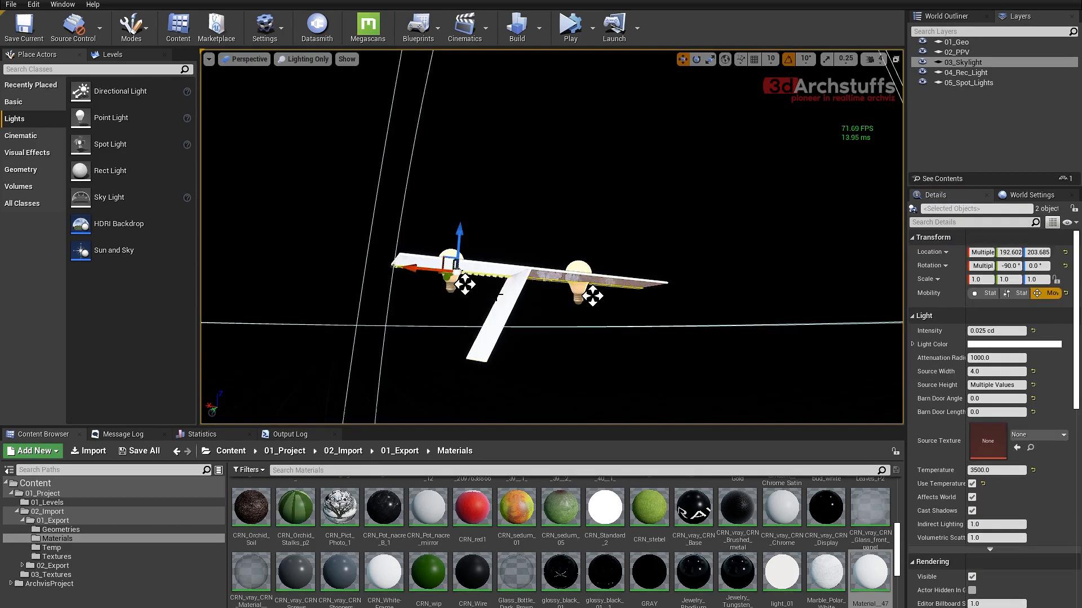
pyautogui.scroll(4, 498, 299)
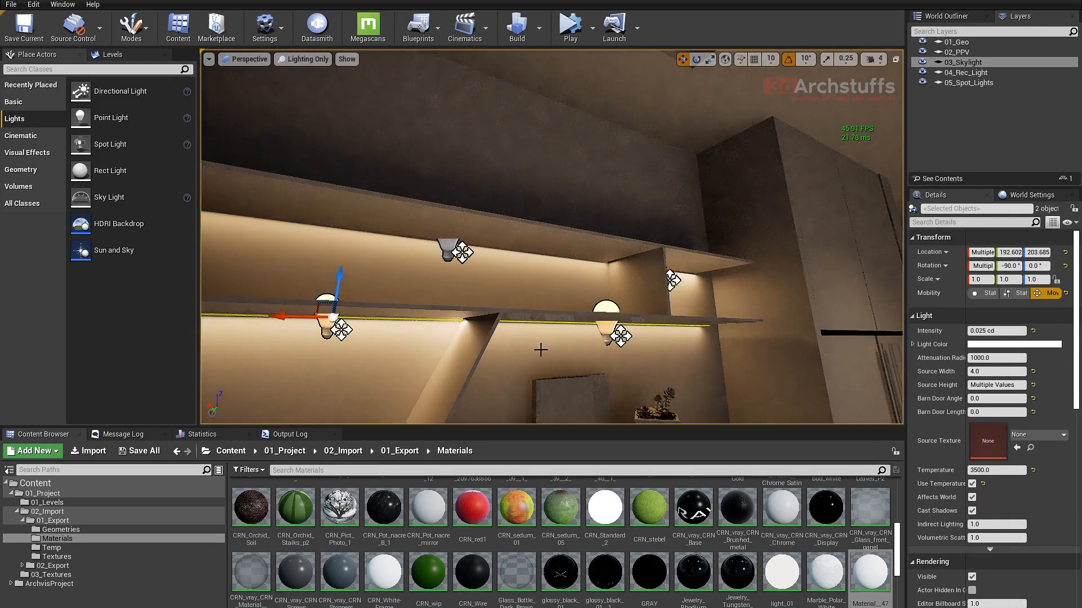
pyautogui.moveTo(536, 365)
pyautogui.keyDown('alt'); pyautogui.mouseDown()
pyautogui.moveTo(545, 367)
pyautogui.moveTo(532, 357)
pyautogui.mouseUp(); pyautogui.keyUp('alt')
pyautogui.moveTo(431, 160); pyautogui.dragTo(434, 154)
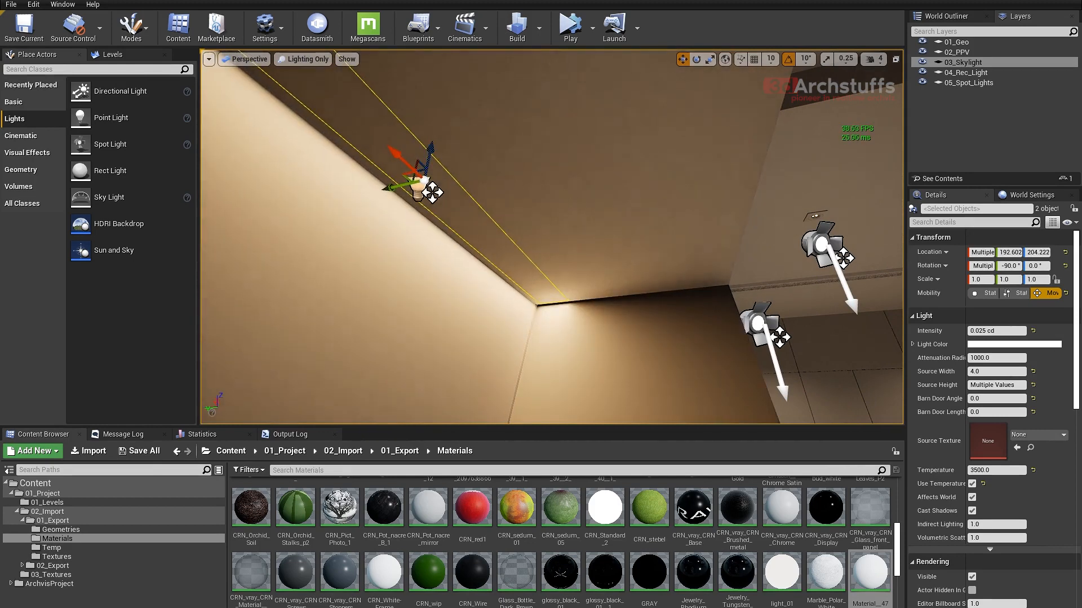
# - Raise both upper-board lights closer to the board's underside, at Z about 224.06
pyautogui.moveTo(641, 236); pyautogui.dragTo(814, 262, button='right')
pyautogui.click(453, 233)
pyautogui.keyDown('ctrl'); pyautogui.click(703, 274); pyautogui.keyUp('ctrl')
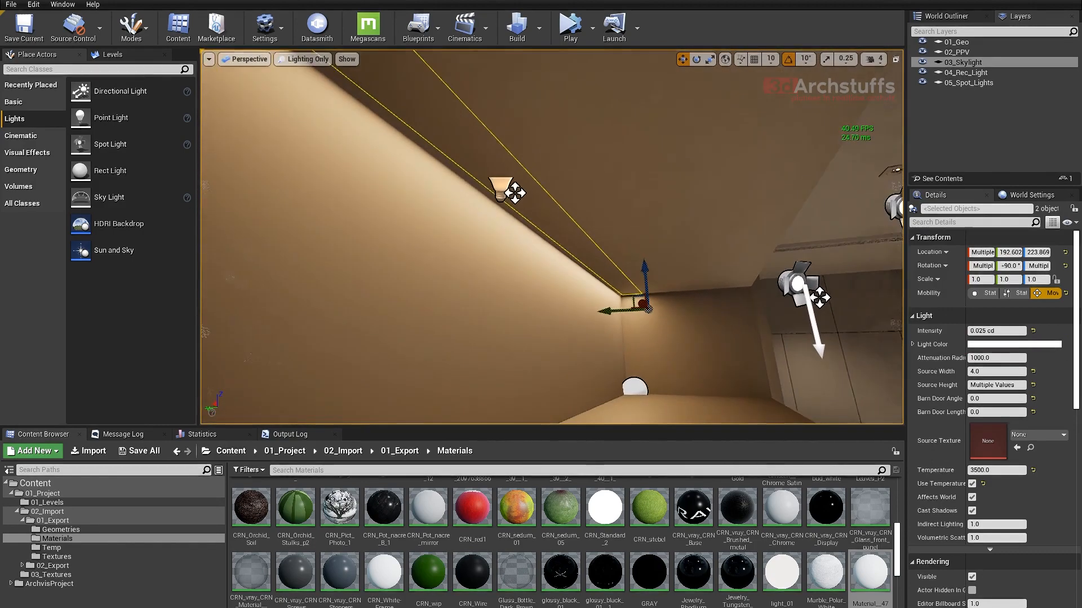
pyautogui.moveTo(532, 201); pyautogui.dragTo(535, 202, button='right')
pyautogui.moveTo(644, 270); pyautogui.dragTo(642, 265)
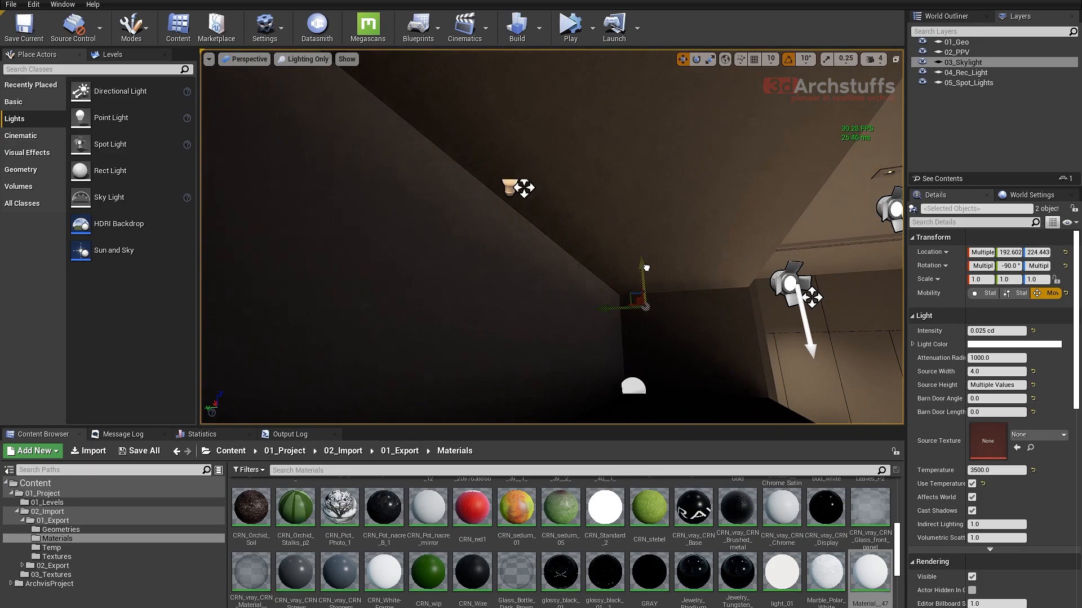
pyautogui.moveTo(648, 268); pyautogui.dragTo(649, 269)
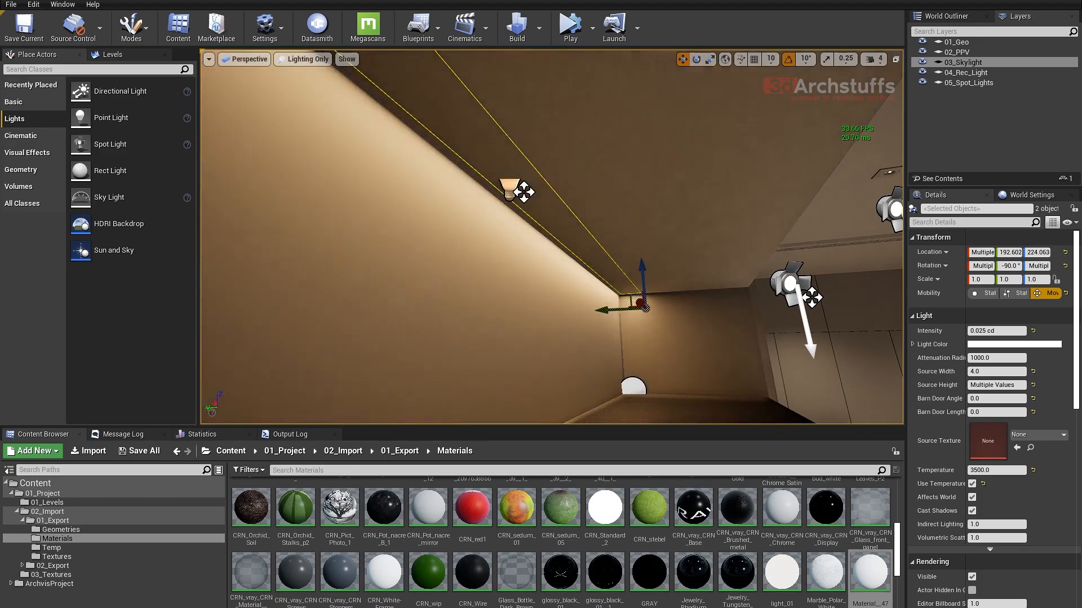
# - Examine the glow across the whole wall unit with the editor icons hidden, then show them again
pyautogui.moveTo(648, 269); pyautogui.dragTo(573, 251, button='right')
pyautogui.press('g')
pyautogui.press('g')
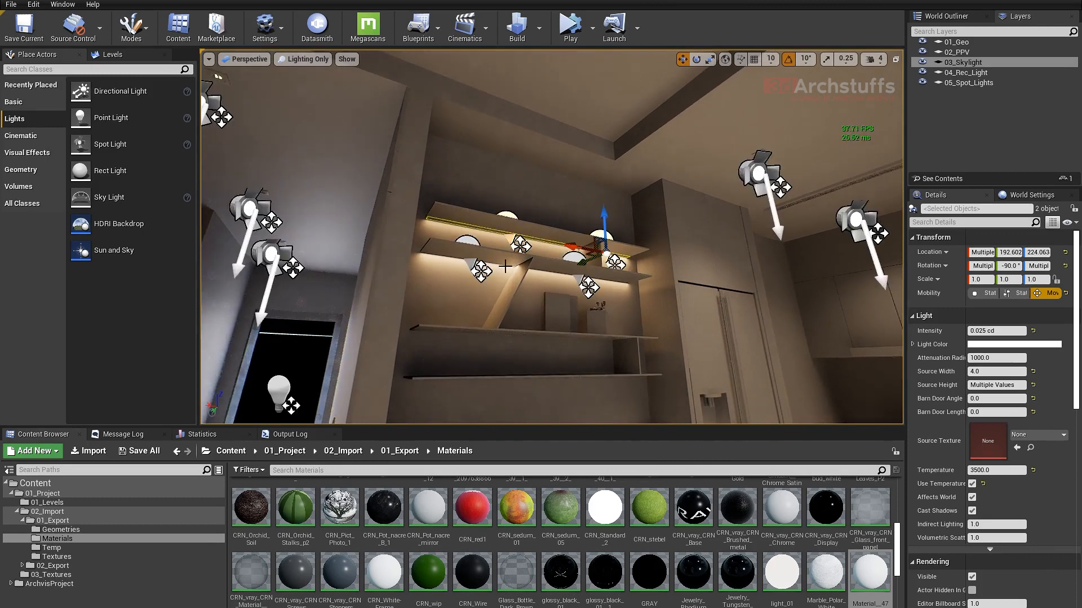
# - Isolate the wall unit's lowest shelf board together with the two lights under the second board
pyautogui.click(469, 245)
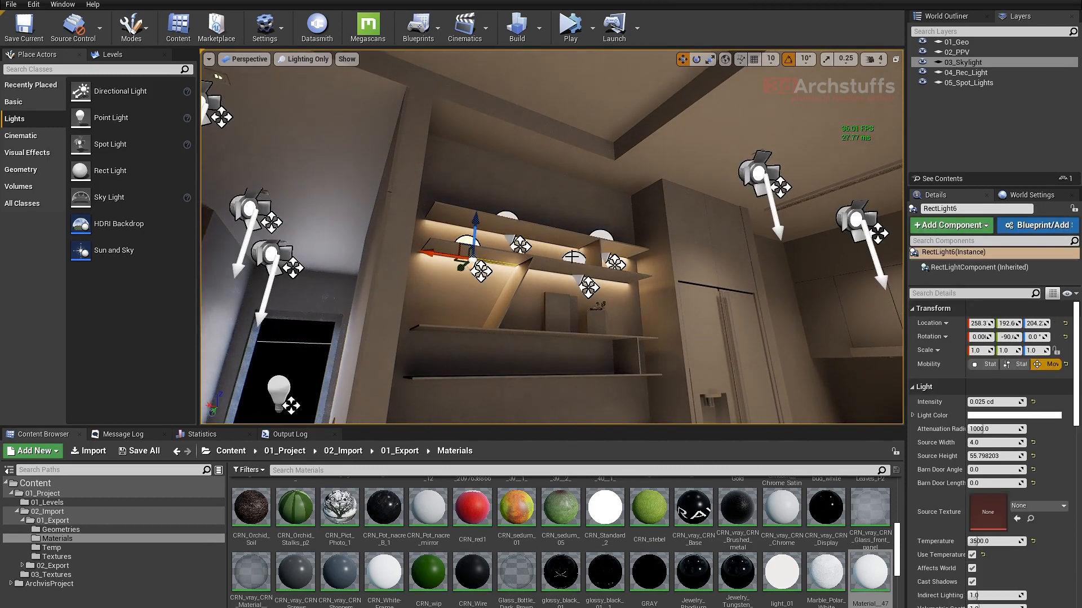
pyautogui.keyDown('ctrl'); pyautogui.click(572, 256); pyautogui.keyUp('ctrl')
pyautogui.keyDown('ctrl'); pyautogui.click(555, 335); pyautogui.keyUp('ctrl')
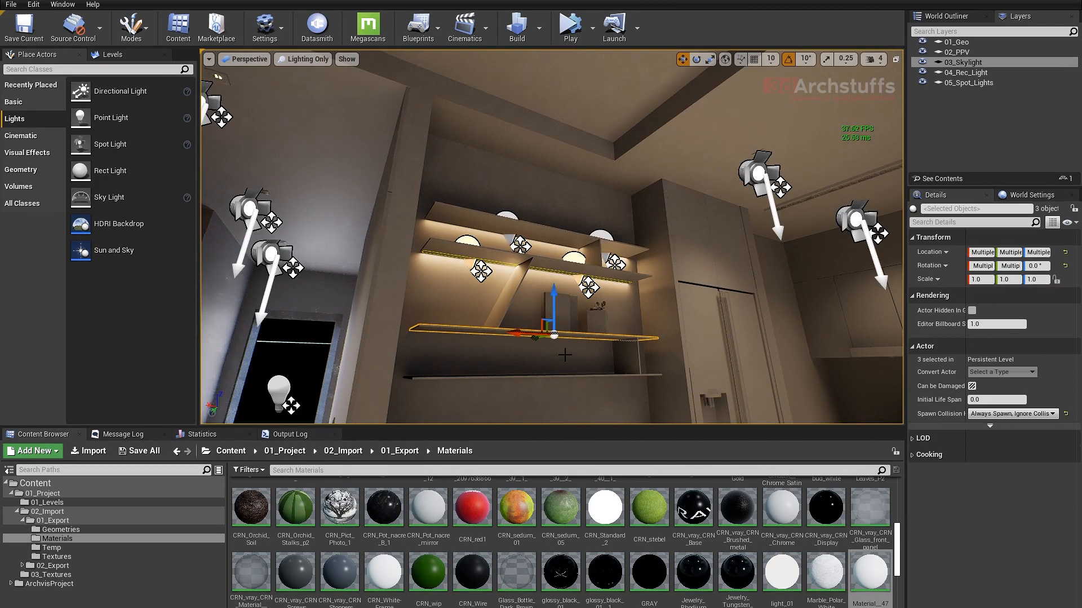
pyautogui.click(486, 278)
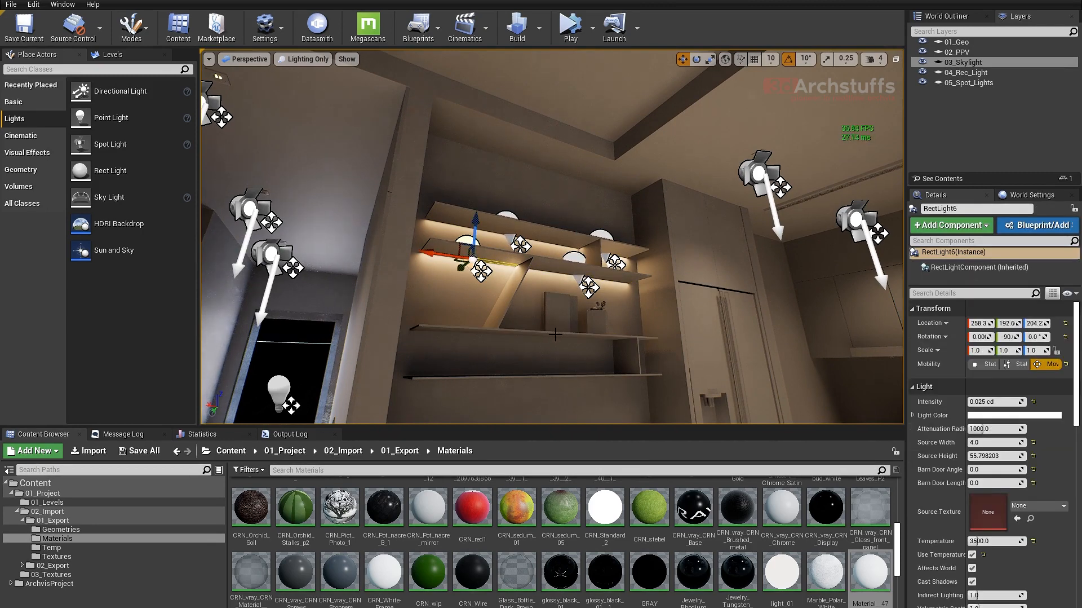
pyautogui.click(586, 262)
pyautogui.hotkey('ctrl', 'z')
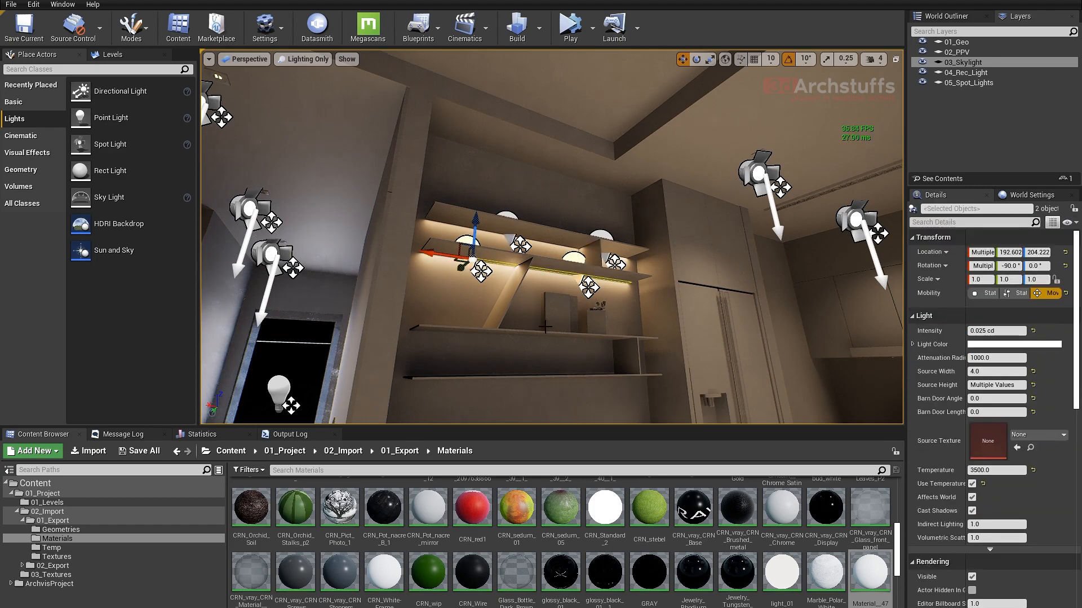
pyautogui.hotkey('ctrl', 'z')
pyautogui.moveTo(648, 323); pyautogui.dragTo(614, 315, button='right')
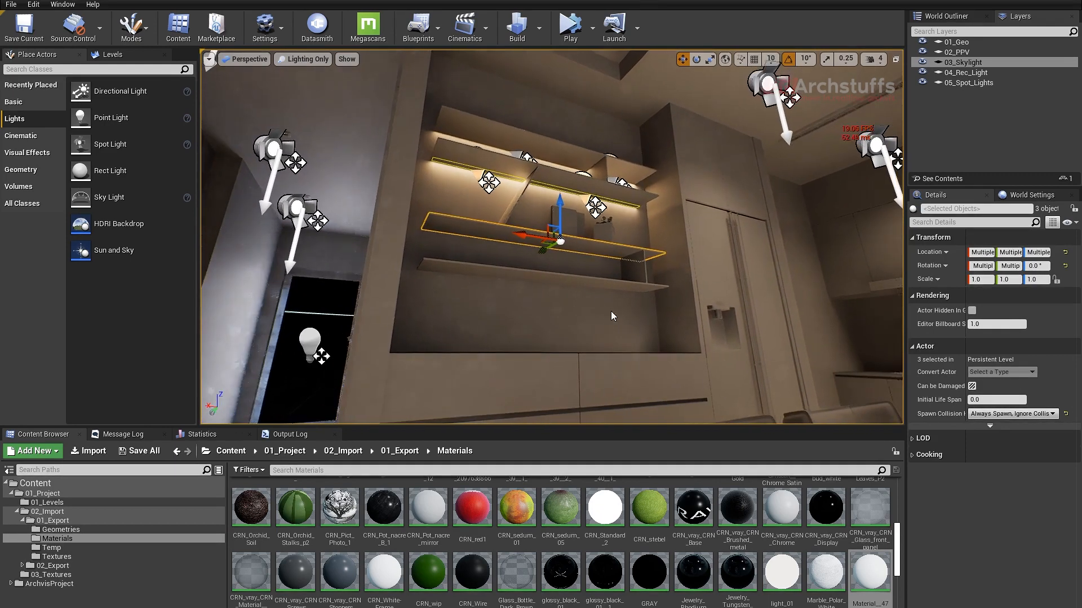
pyautogui.keyDown('ctrl'); pyautogui.click(590, 248); pyautogui.keyUp('ctrl')
pyautogui.keyDown('ctrl'); pyautogui.click(590, 285); pyautogui.keyUp('ctrl')
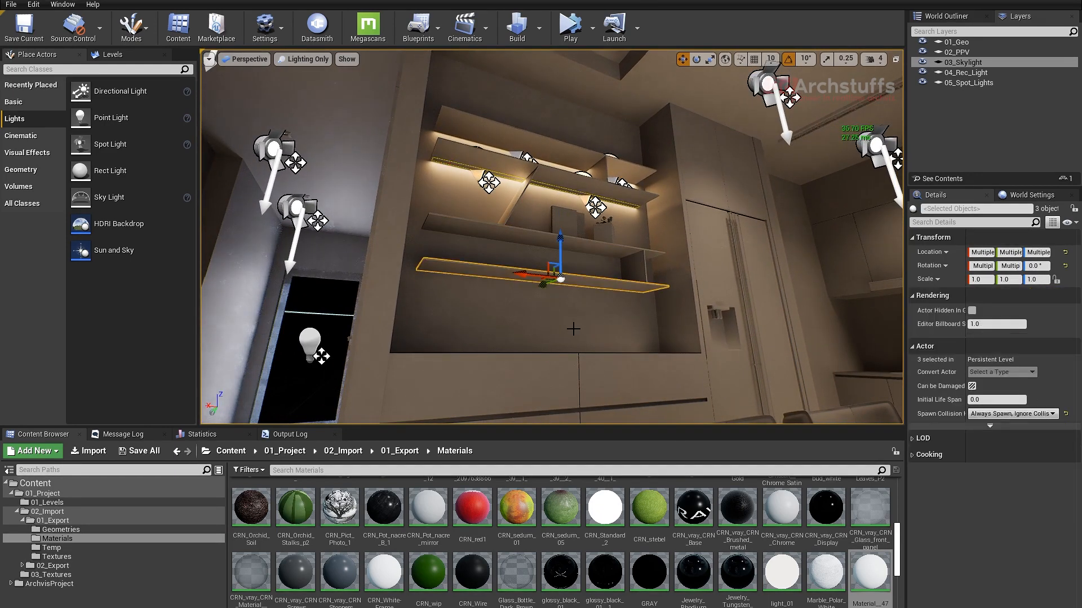
pyautogui.hotkey('shift', 'h')
# - Copy RectLight6 down to the lowest shelf board, at Z about 139.3, and isolate the copy with that board
pyautogui.click(637, 228)
pyautogui.click(477, 174)
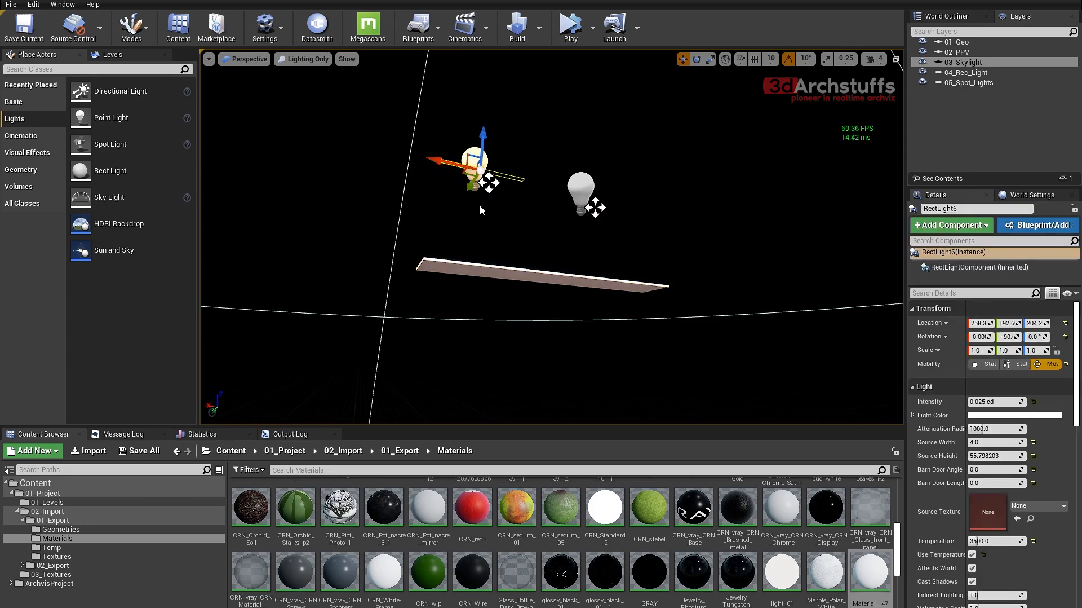
pyautogui.keyDown('alt'); pyautogui.moveTo(483, 139); pyautogui.dragTo(490, 241); pyautogui.keyUp('alt')
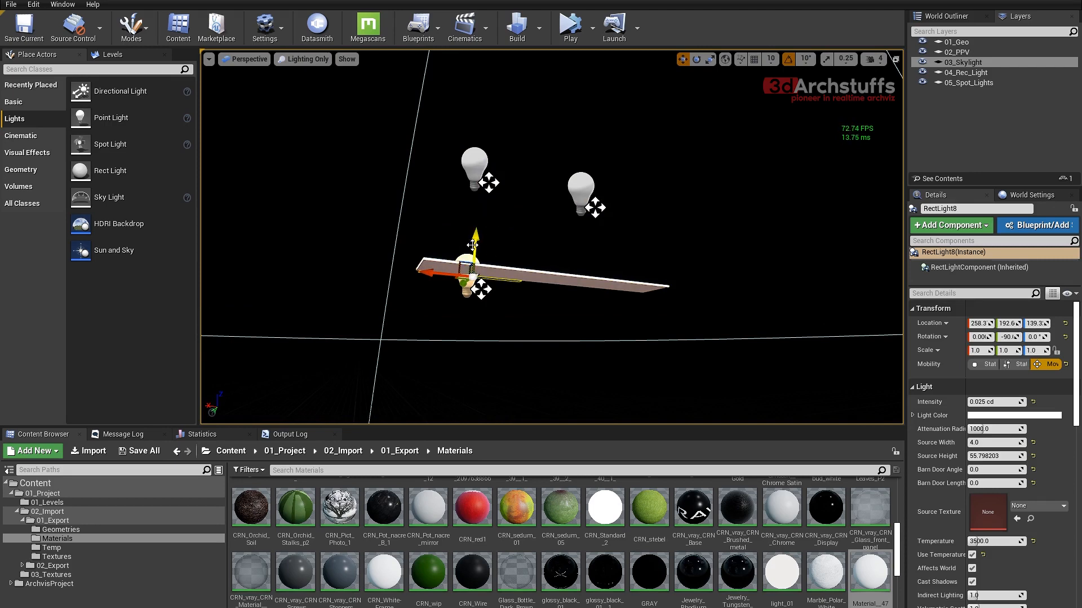
pyautogui.keyDown('ctrl'); pyautogui.click(544, 273); pyautogui.keyUp('ctrl')
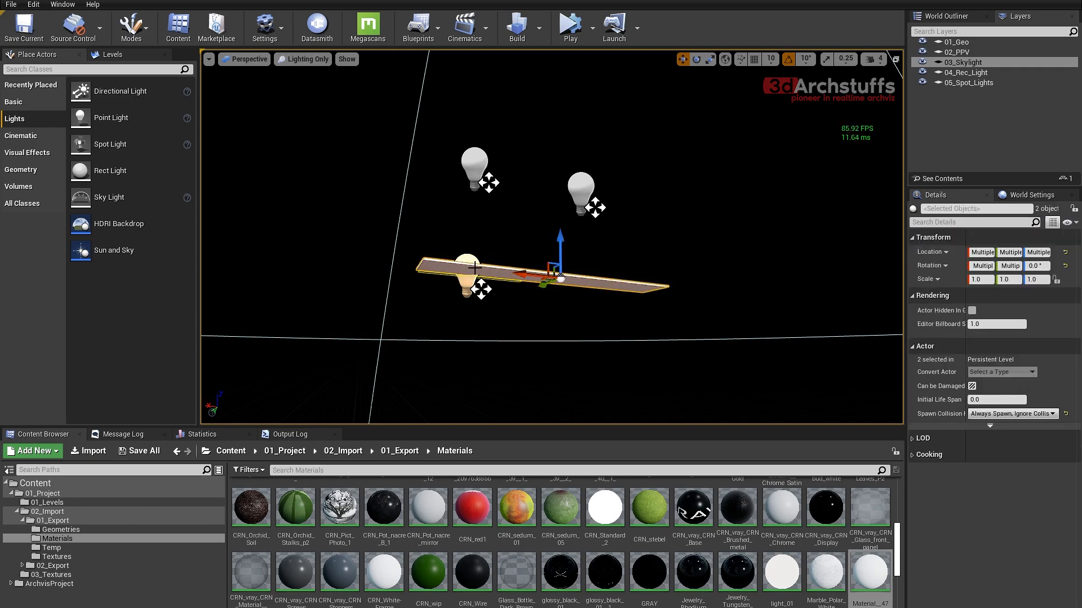
pyautogui.hotkey('shift', 'h')
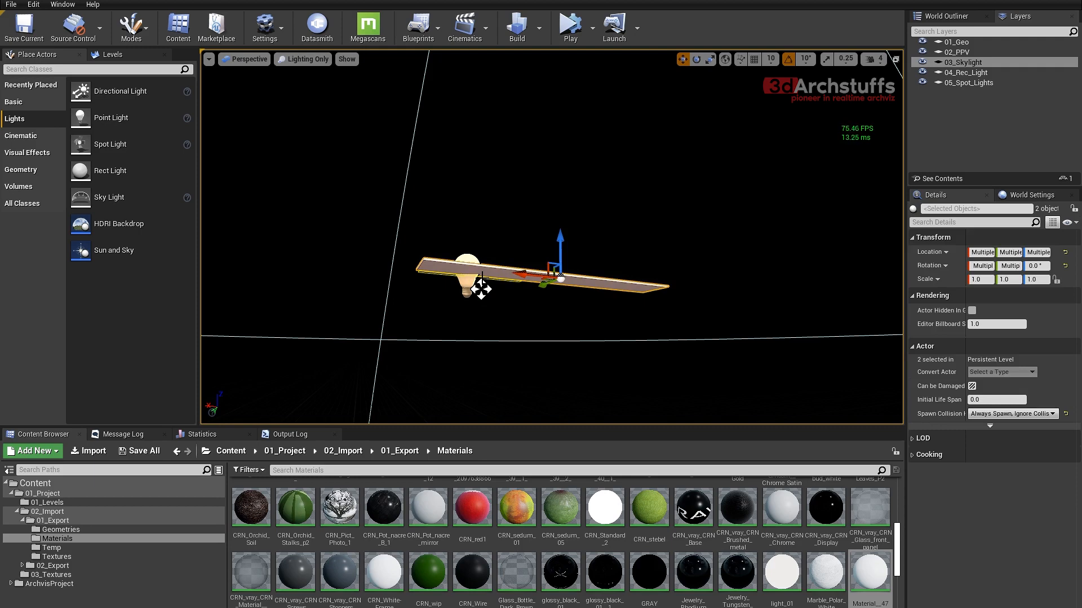
# - Fit RectLight8 to the full length of the lowest board in top view, at X about 211.8 with a Source Height of about 148.1
pyautogui.click(467, 276)
pyautogui.hotkey('alt', 'j')
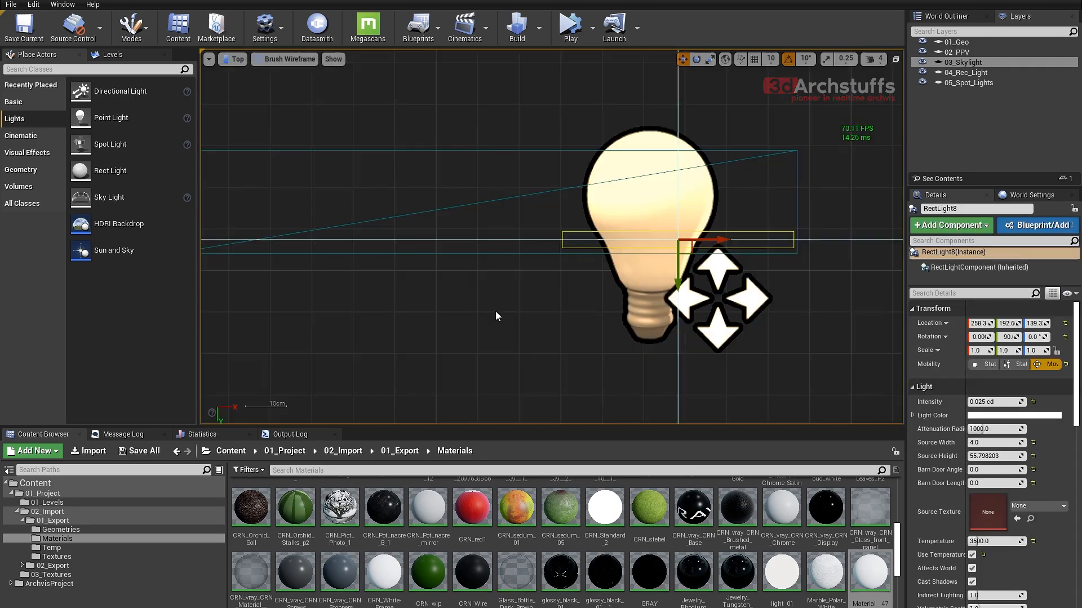
pyautogui.scroll(-8, 497, 316)
pyautogui.scroll(6, 532, 302)
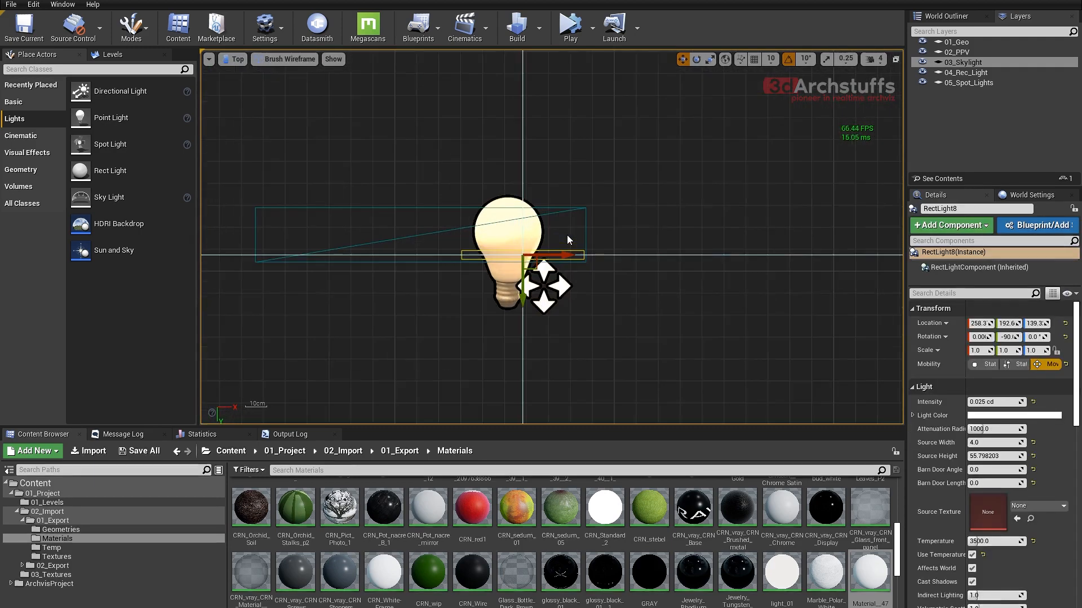
pyautogui.moveTo(659, 265); pyautogui.dragTo(547, 265)
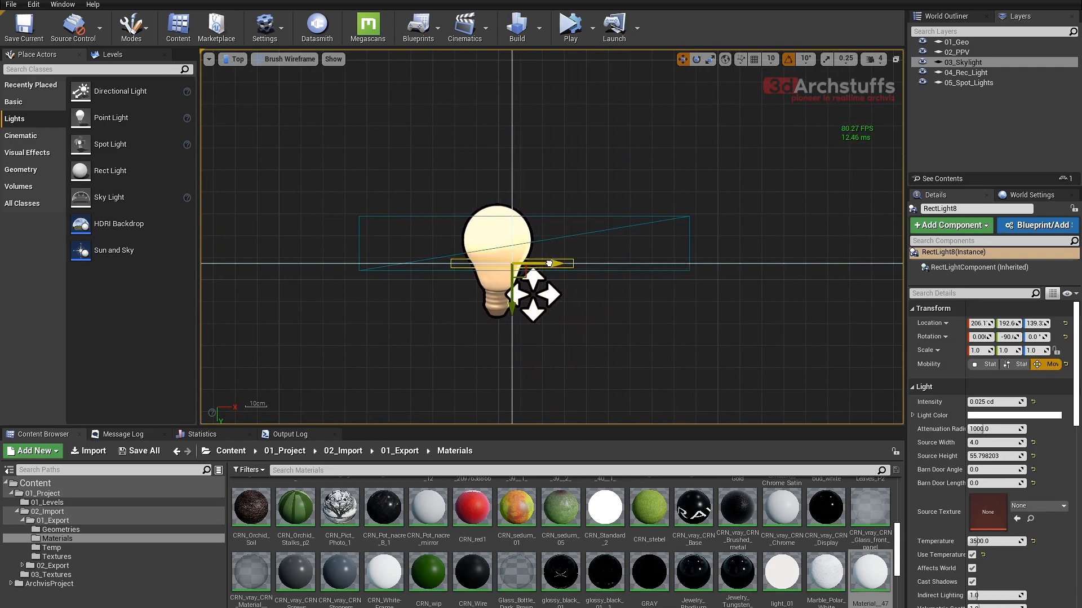
pyautogui.moveTo(987, 456); pyautogui.dragTo(1020, 455)
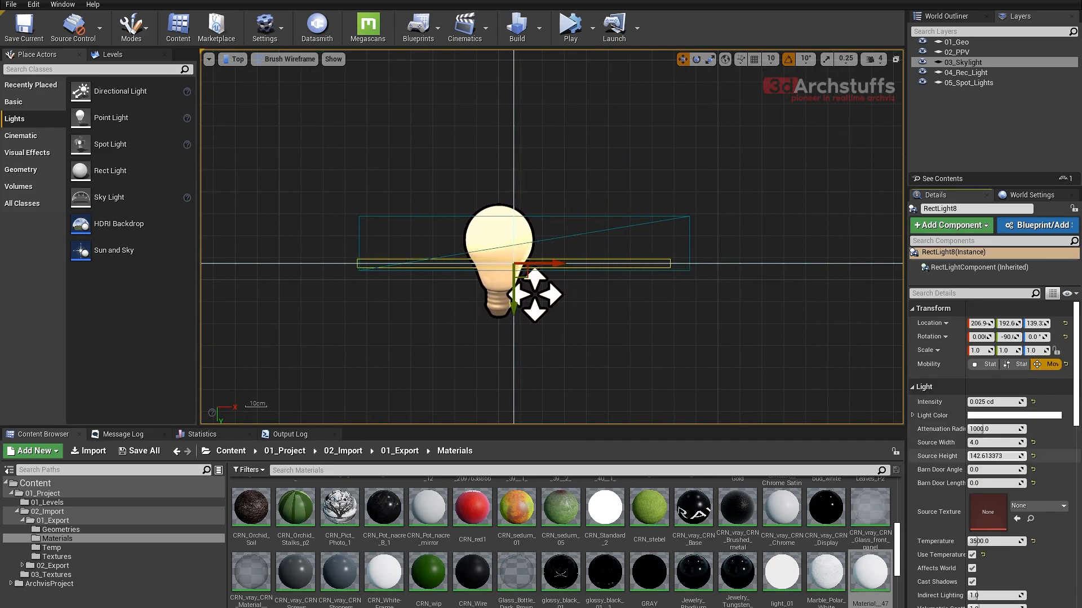
pyautogui.moveTo(557, 263); pyautogui.dragTo(568, 263)
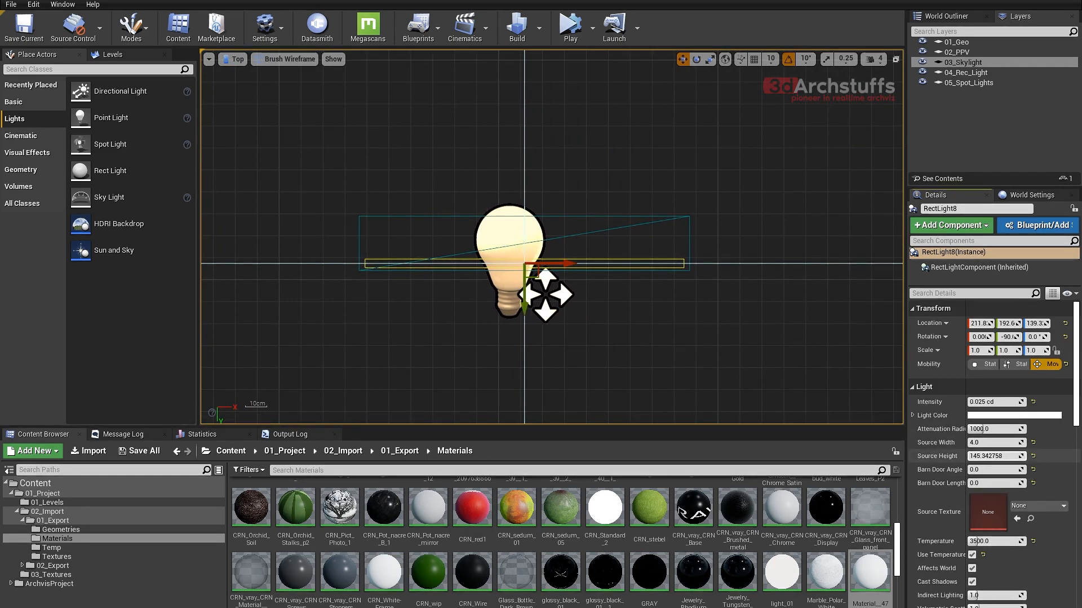
# - Restore the hidden objects in perspective view, raise RectLight8 to Z about 140.2 and check the shelf glow without editor icons
pyautogui.hotkey('alt', 'g')
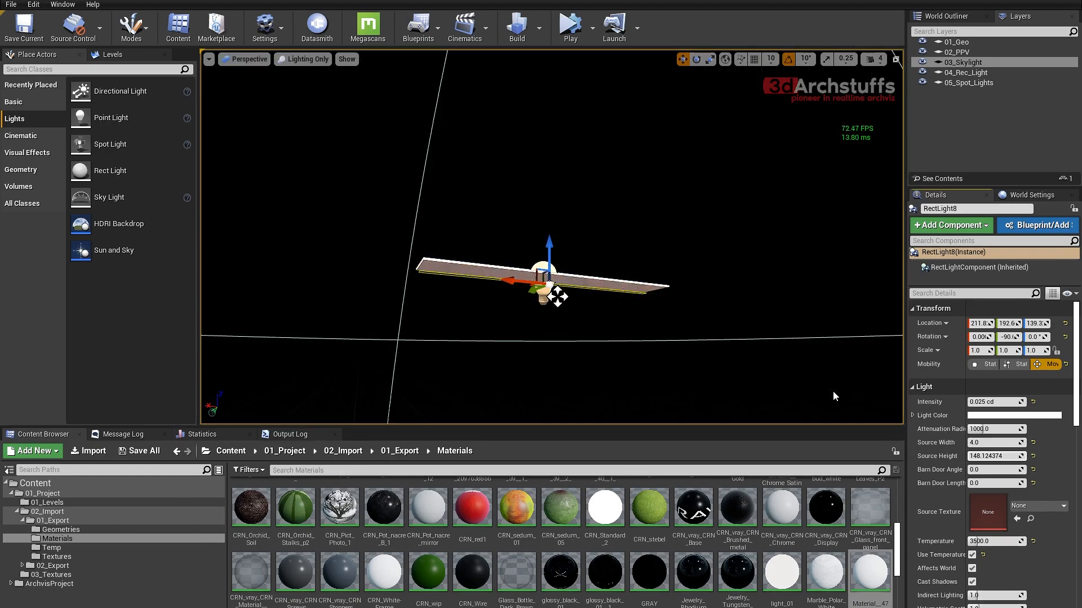
pyautogui.keyDown('alt'); pyautogui.moveTo(697, 345); pyautogui.dragTo(697, 345); pyautogui.keyUp('alt')
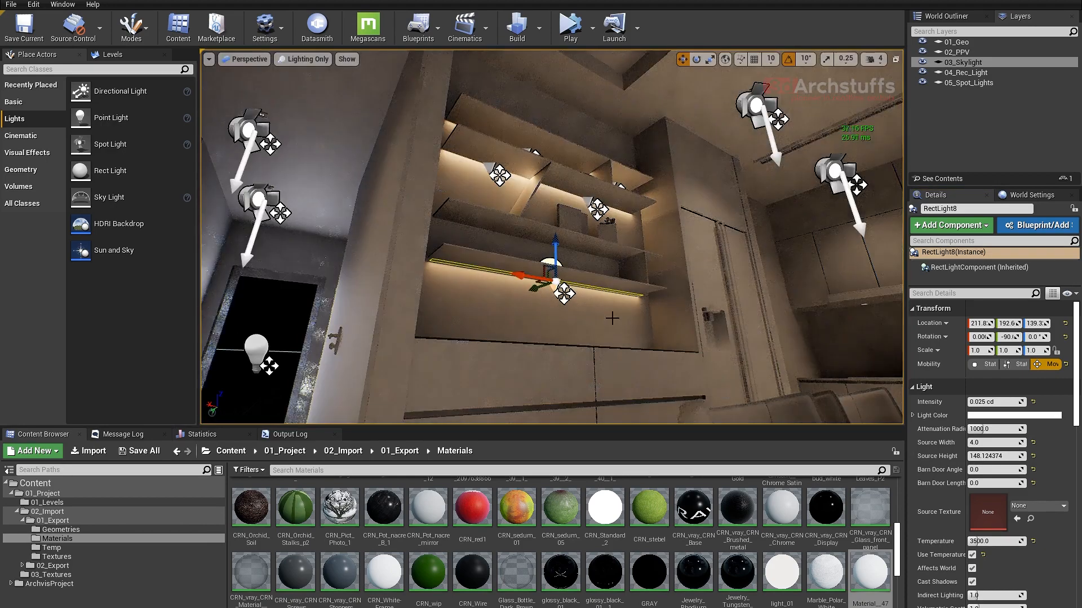
pyautogui.scroll(8, 632, 307)
pyautogui.keyDown('alt'); pyautogui.moveTo(632, 311); pyautogui.dragTo(624, 295); pyautogui.keyUp('alt')
pyautogui.scroll(-8, 720, 317)
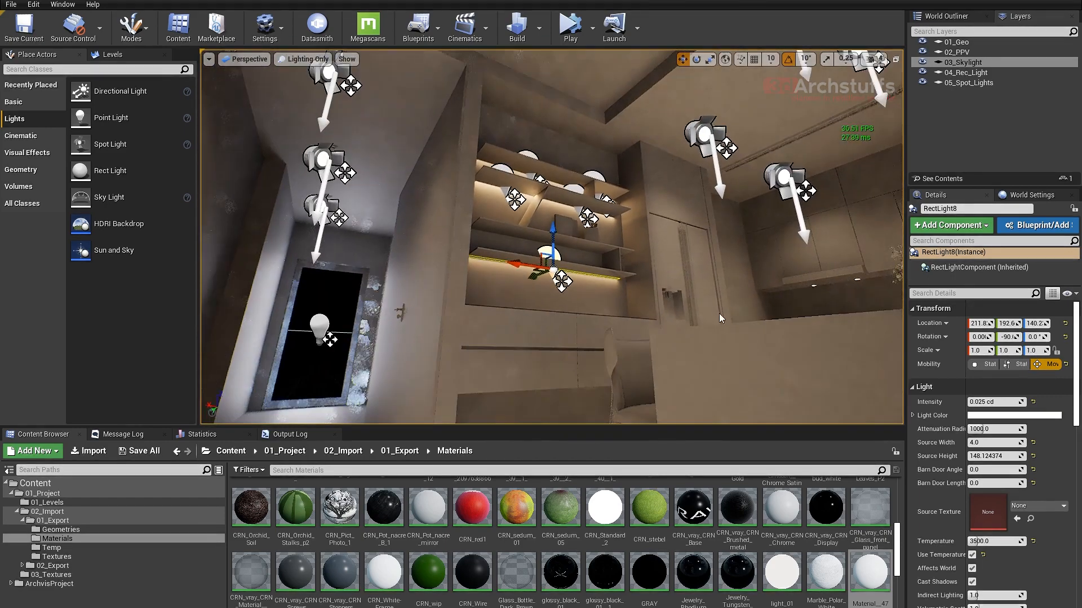
pyautogui.press('g')
pyautogui.moveTo(720, 318); pyautogui.dragTo(720, 384, button='right')
pyautogui.keyDown('alt'); pyautogui.moveTo(720, 384); pyautogui.dragTo(755, 384); pyautogui.keyUp('alt')
pyautogui.press('g')
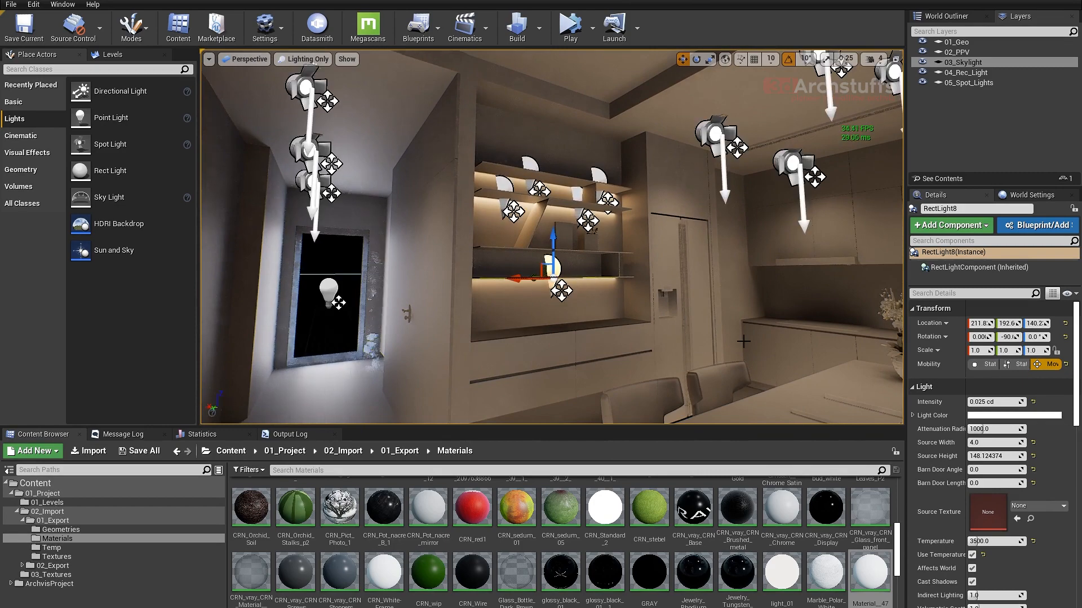
# - Isolate the underside panel and extractor hood of the kitchen's upper cabinets together with RectLight8
pyautogui.moveTo(710, 316); pyautogui.dragTo(758, 307, button='right')
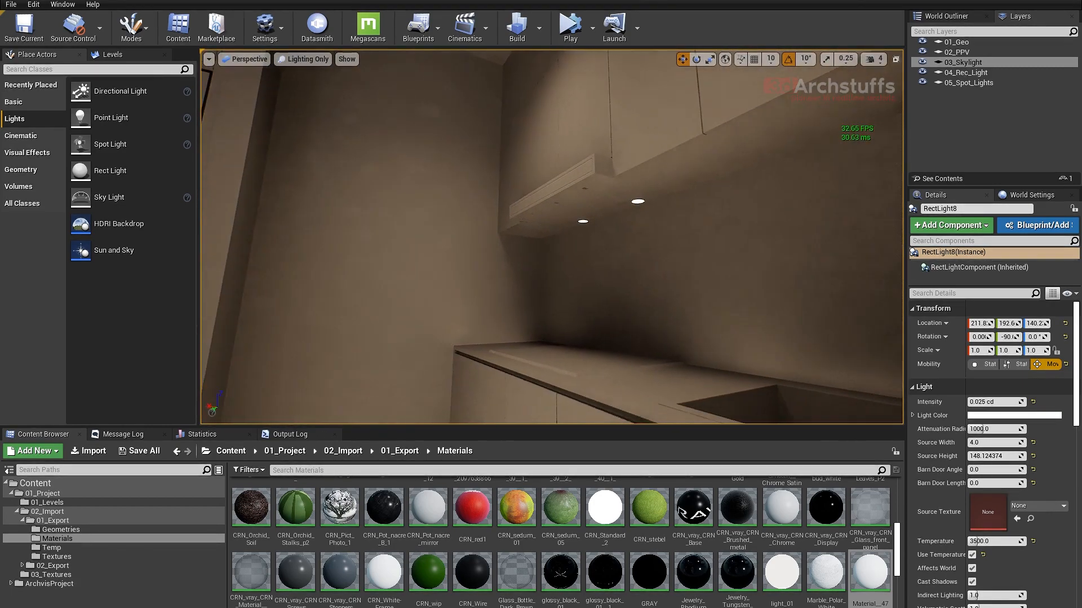
pyautogui.keyDown('ctrl'); pyautogui.click(689, 185); pyautogui.keyUp('ctrl')
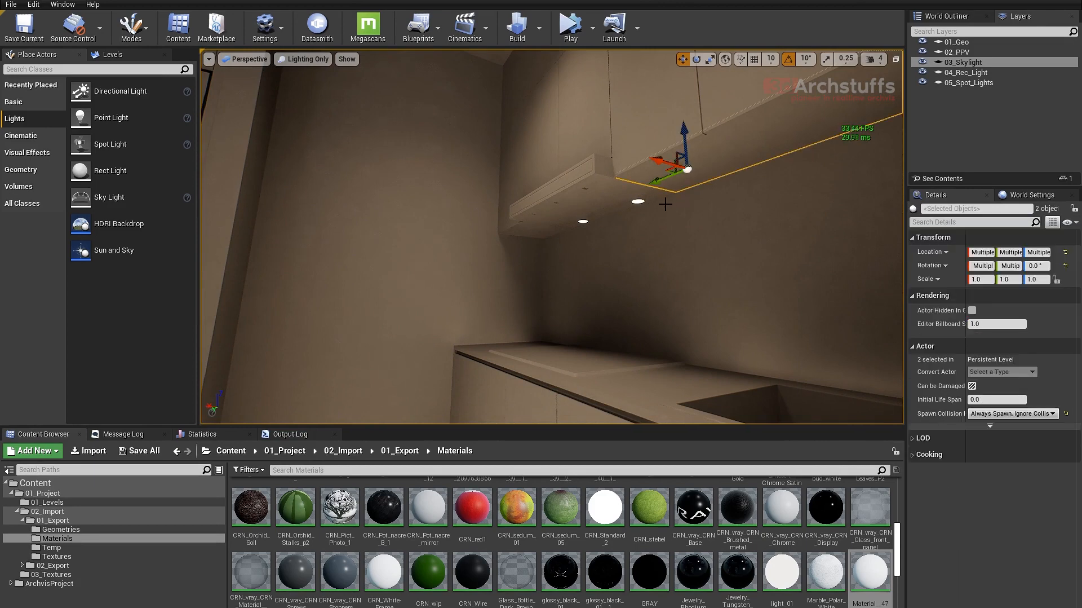
pyautogui.keyDown('ctrl'); pyautogui.click(620, 200); pyautogui.keyUp('ctrl')
pyautogui.keyDown('ctrl'); pyautogui.click(547, 233); pyautogui.keyUp('ctrl')
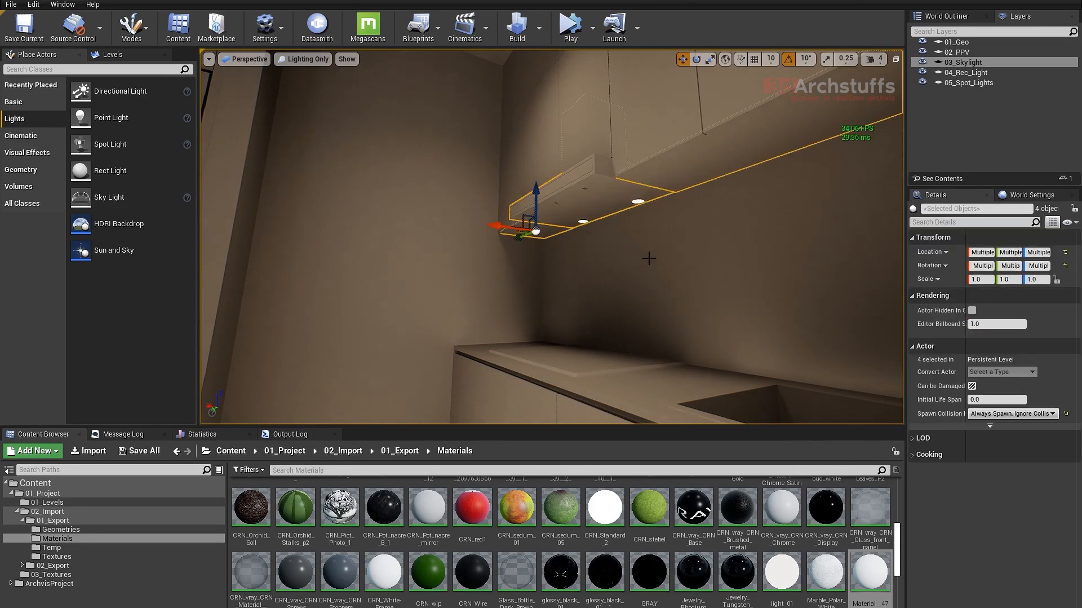
pyautogui.hotkey('alt', 'q')
pyautogui.scroll(-4, 631, 269)
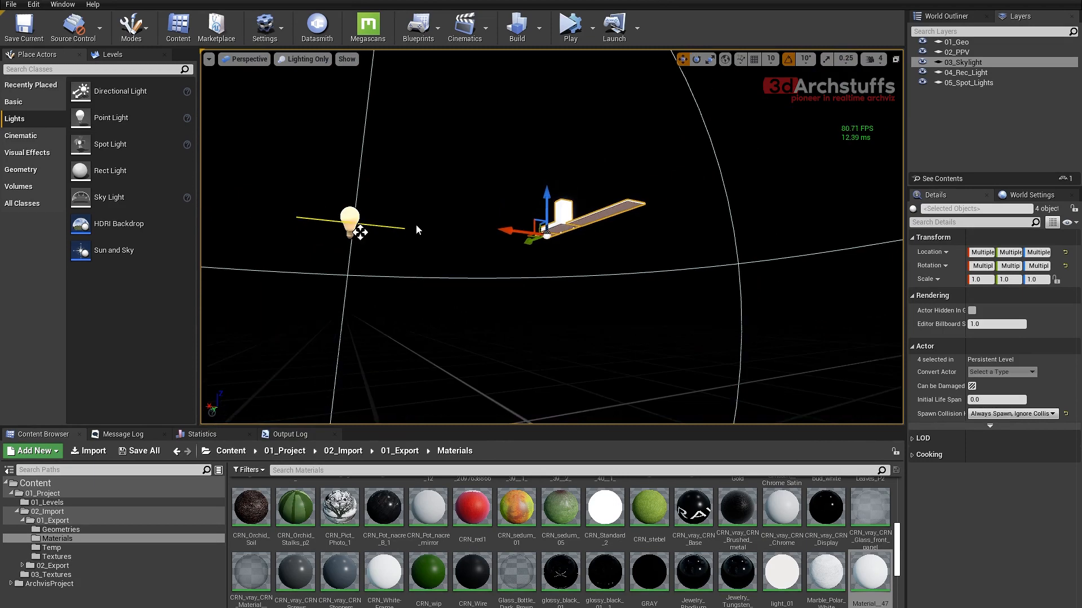
# - Copy RectLight8 toward the kitchen cabinets, at X about -36.9, and rotate the copy 90 degrees to run along them
pyautogui.click(346, 212)
pyautogui.keyDown('alt'); pyautogui.moveTo(393, 246); pyautogui.dragTo(369, 293); pyautogui.keyUp('alt')
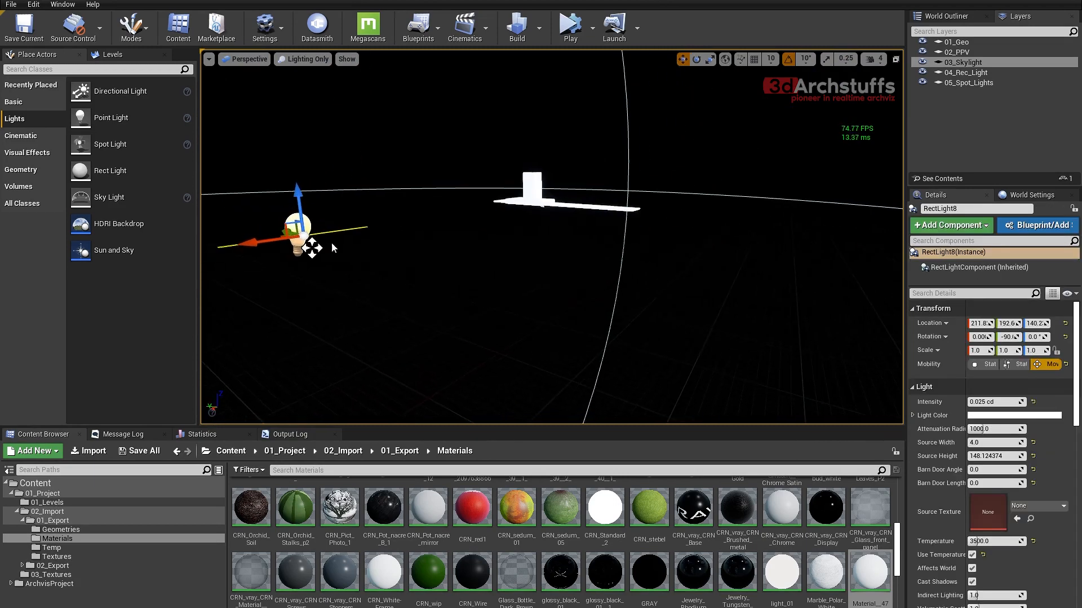
pyautogui.keyDown('alt'); pyautogui.moveTo(261, 239); pyautogui.dragTo(453, 224); pyautogui.keyUp('alt')
pyautogui.press('e')
pyautogui.hotkey('alt', 'j')
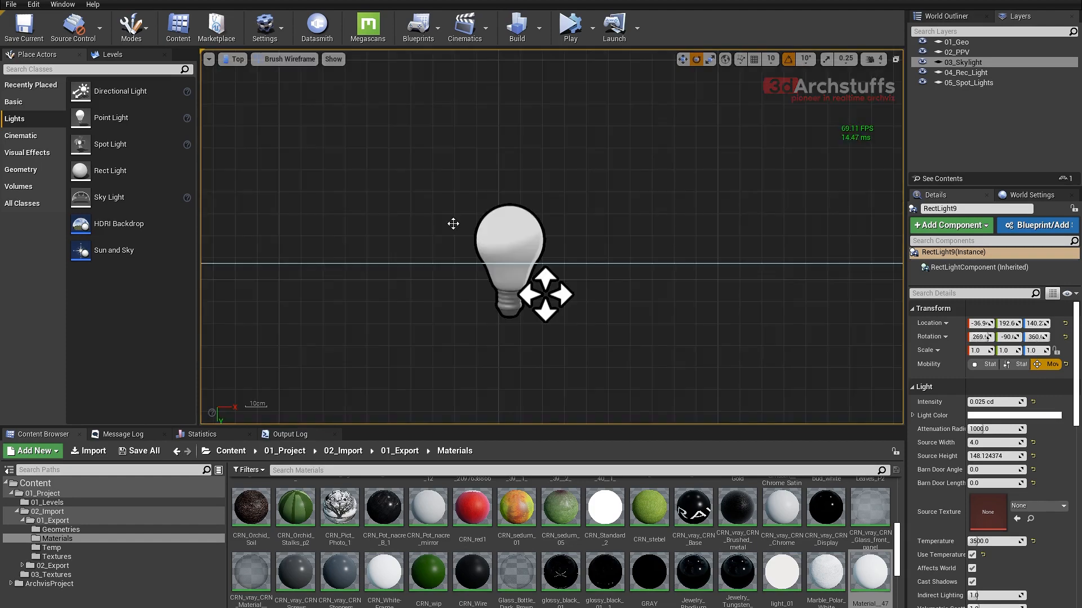
pyautogui.press('f')
pyautogui.scroll(9, 554, 216)
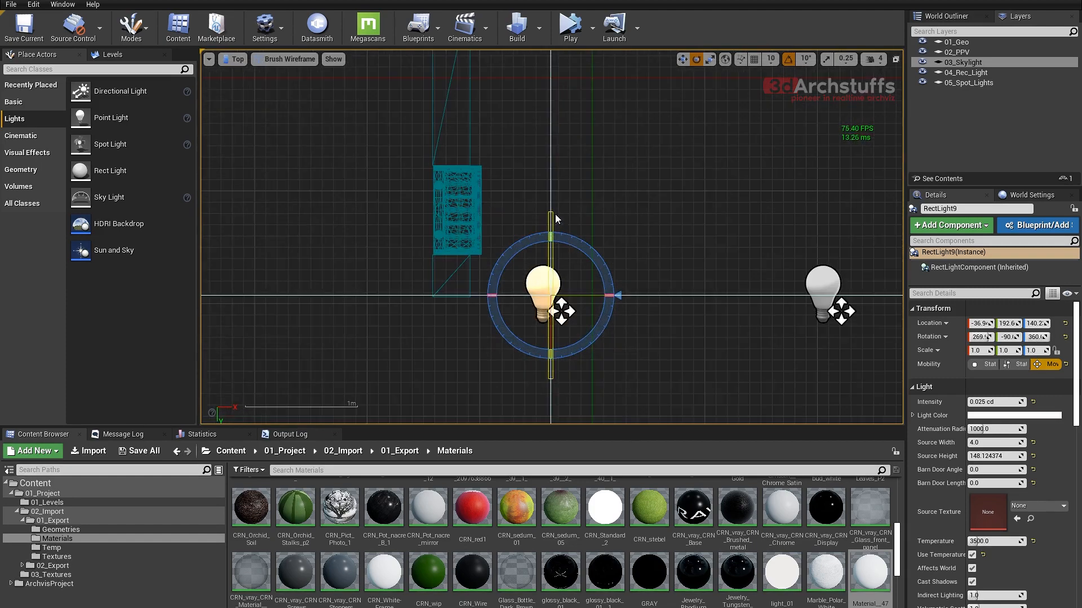
# - Move RectLight9 in top view onto the long edge of the cabinet underside panel, at X about -137 and Y about 47.4
pyautogui.moveTo(621, 234); pyautogui.dragTo(721, 263, button='right')
pyautogui.press('w')
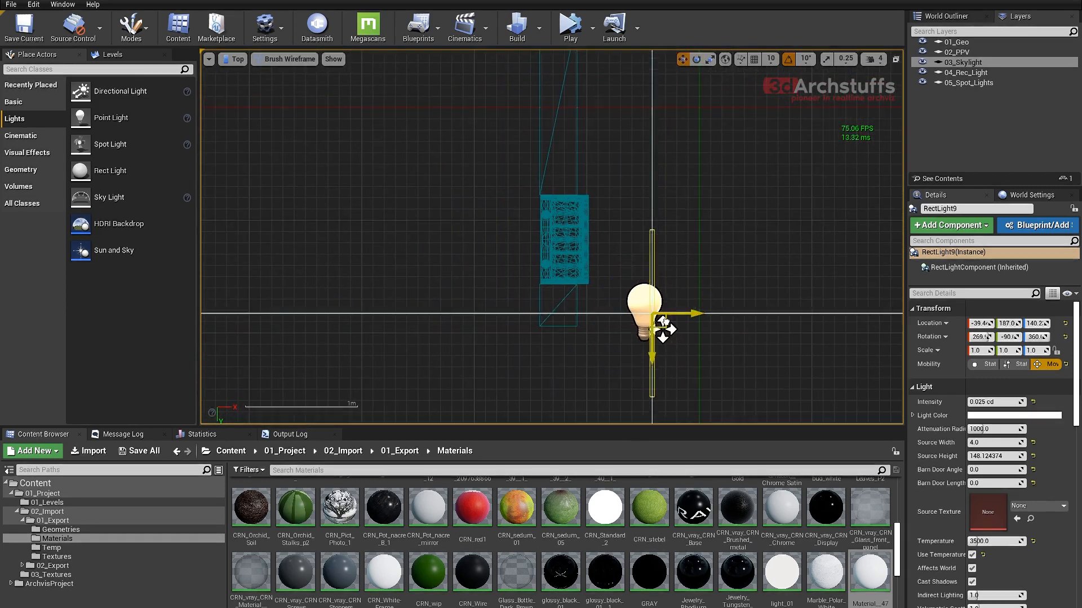
pyautogui.moveTo(670, 334); pyautogui.dragTo(556, 155)
pyautogui.moveTo(556, 154); pyautogui.dragTo(619, 230, button='right')
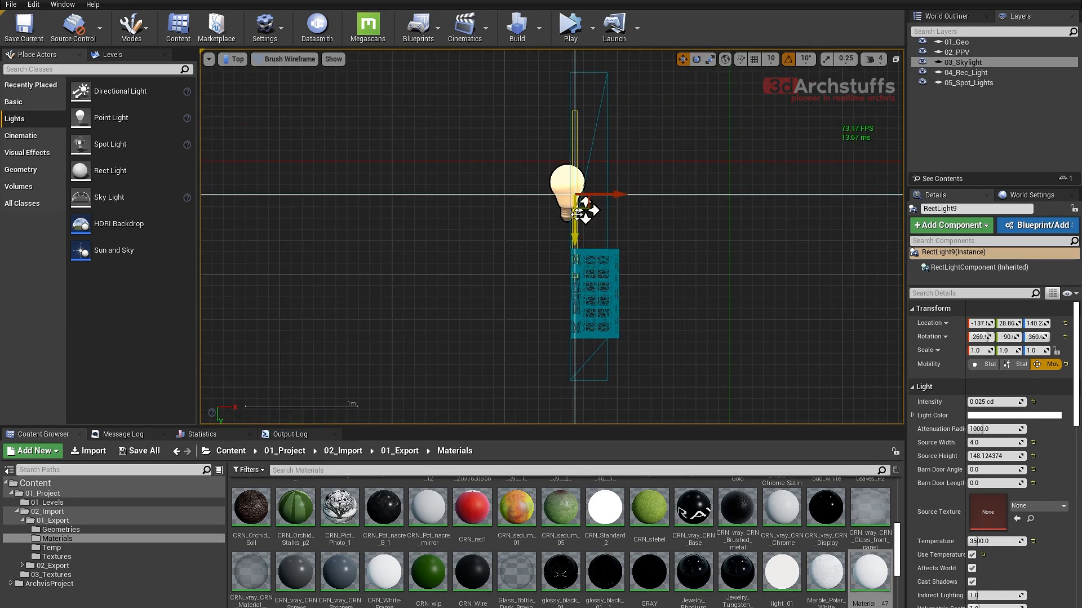
pyautogui.moveTo(576, 214); pyautogui.dragTo(575, 235)
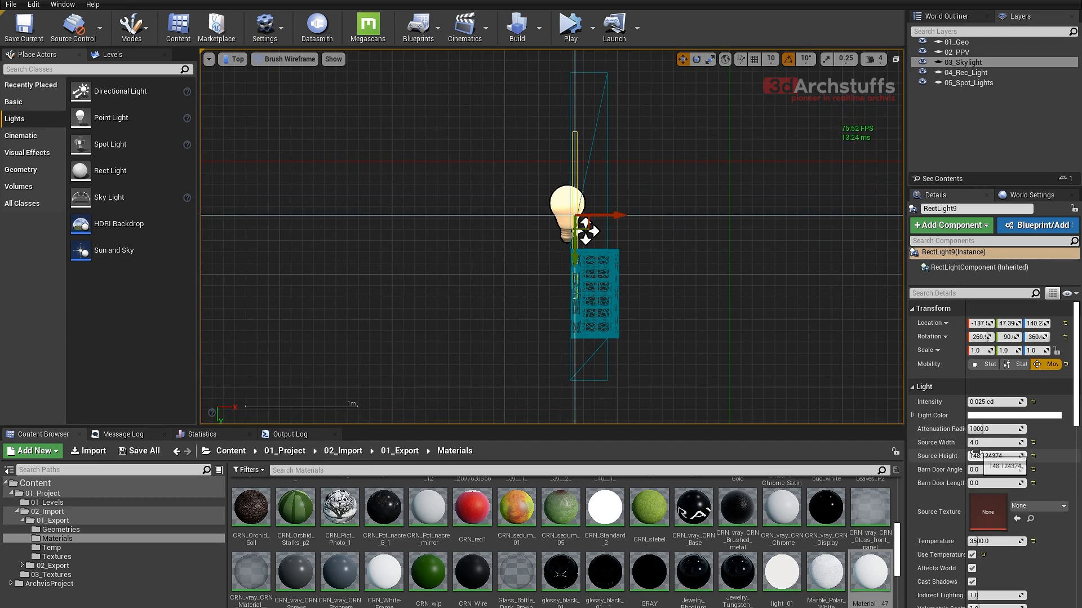
# - Extend RectLight9 along the cabinet panel with a Source Height of 269, centre it at Y about 57.9 and return to perspective
pyautogui.moveTo(995, 455); pyautogui.dragTo(1014, 456)
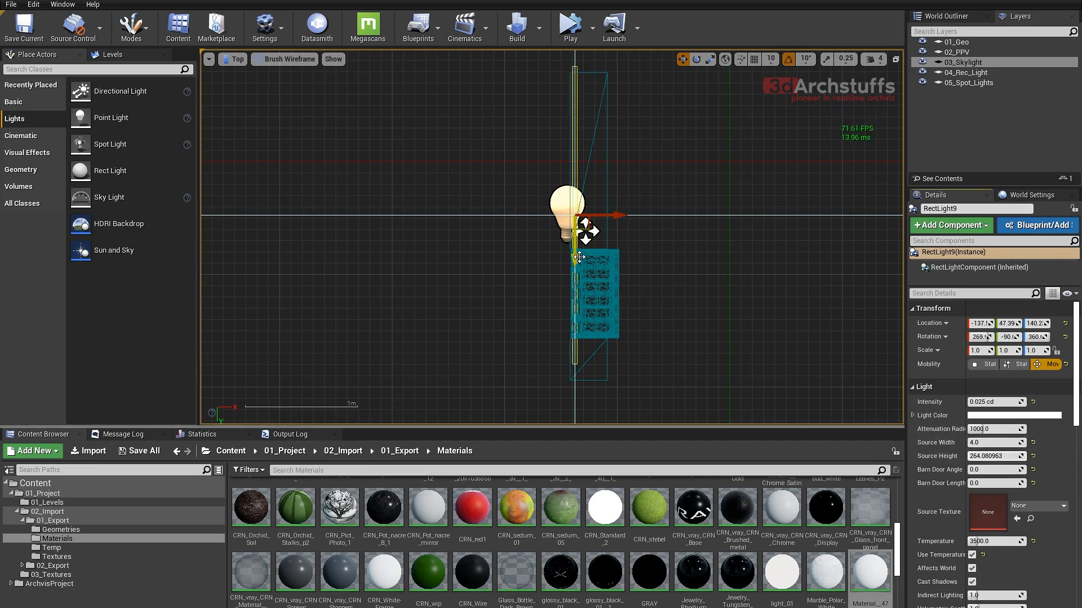
pyautogui.moveTo(580, 257); pyautogui.dragTo(572, 267)
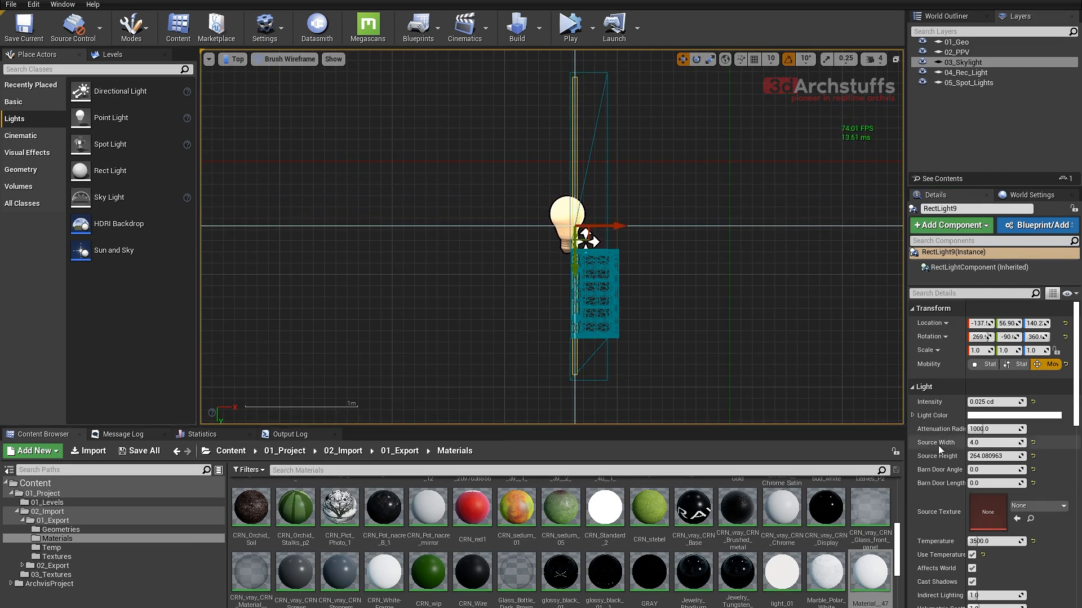
pyautogui.click(979, 455)
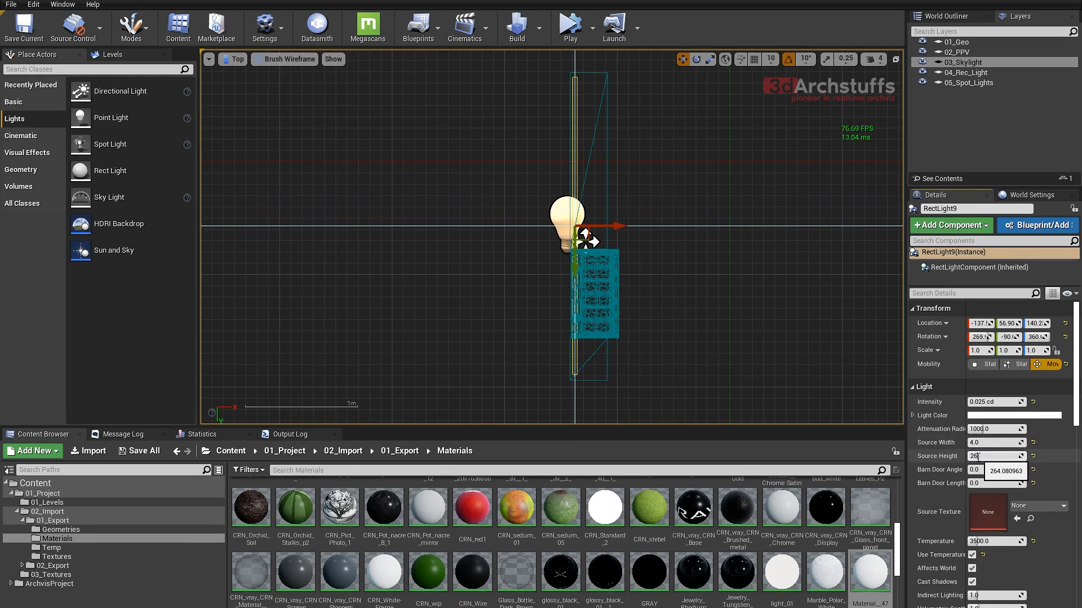
pyautogui.write('265')
pyautogui.press('Return')
pyautogui.moveTo(557, 278); pyautogui.dragTo(537, 275, button='right')
pyautogui.moveTo(556, 261); pyautogui.dragTo(557, 262)
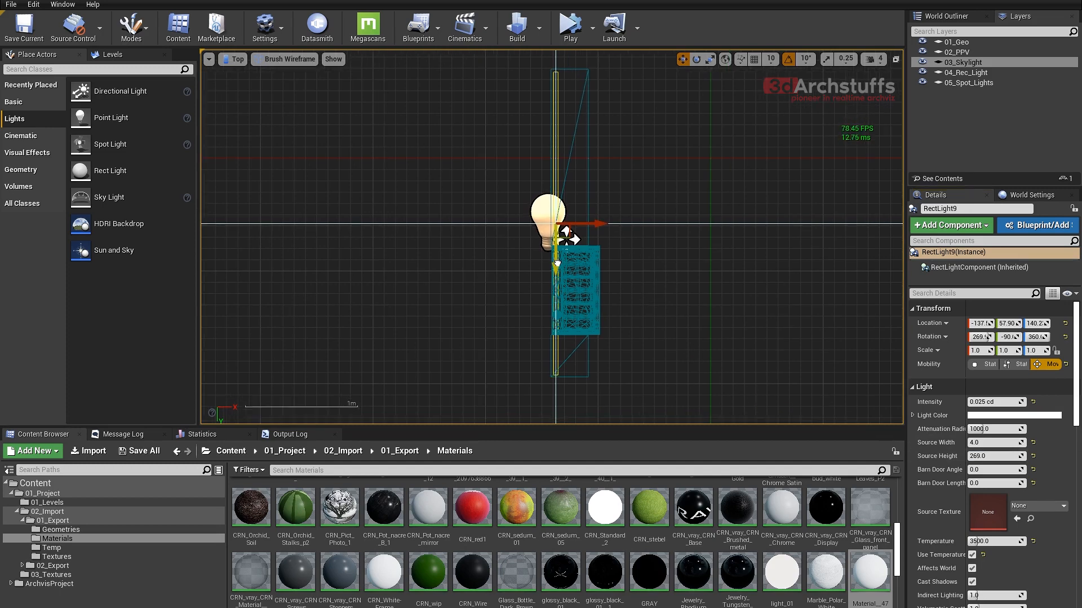
pyautogui.hotkey('alt', 'h')
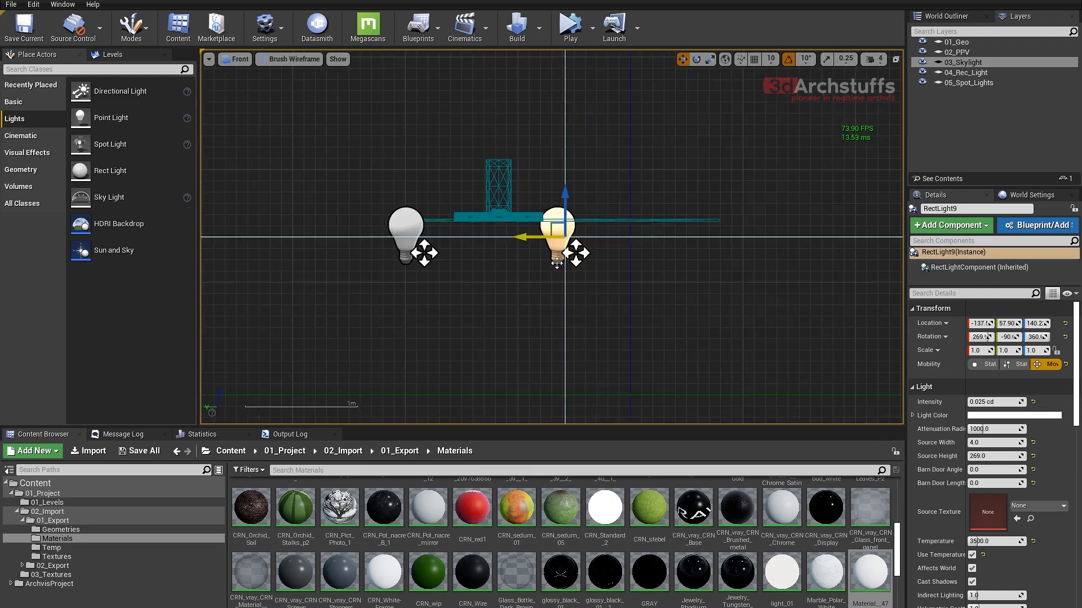
pyautogui.hotkey('alt', 'g')
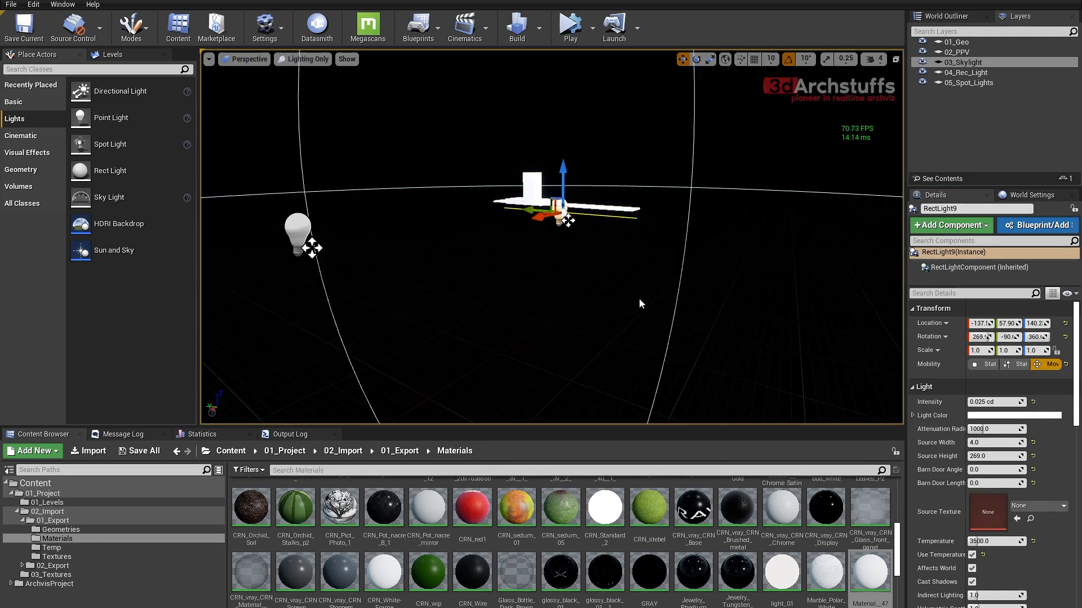
# - Unhide the rest of the scene and raise RectLight9 to Z about 152.7, against the kitchen cabinets' underside
pyautogui.press('f')
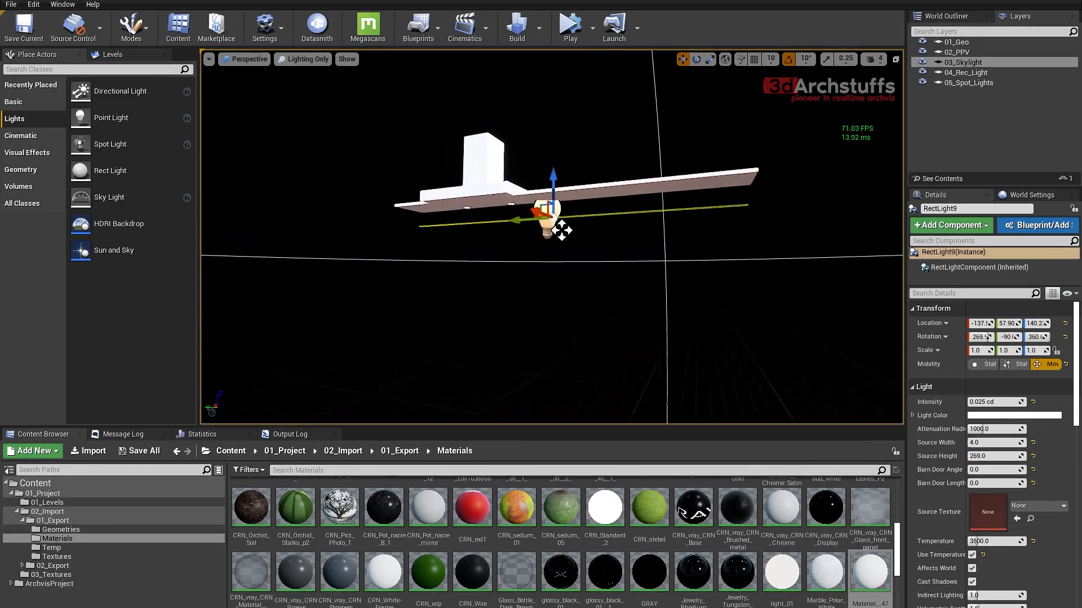
pyautogui.scroll(4, 616, 293)
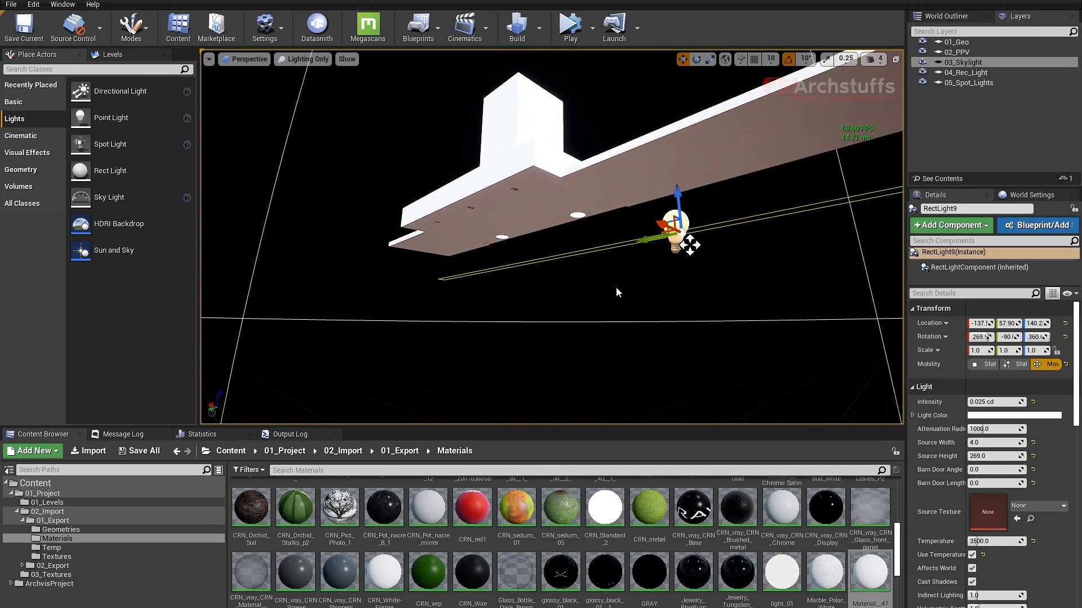
pyautogui.hotkey('ctrl', 'h')
pyautogui.moveTo(577, 276); pyautogui.dragTo(626, 280, button='middle')
pyautogui.moveTo(570, 252); pyautogui.dragTo(625, 261, button='middle')
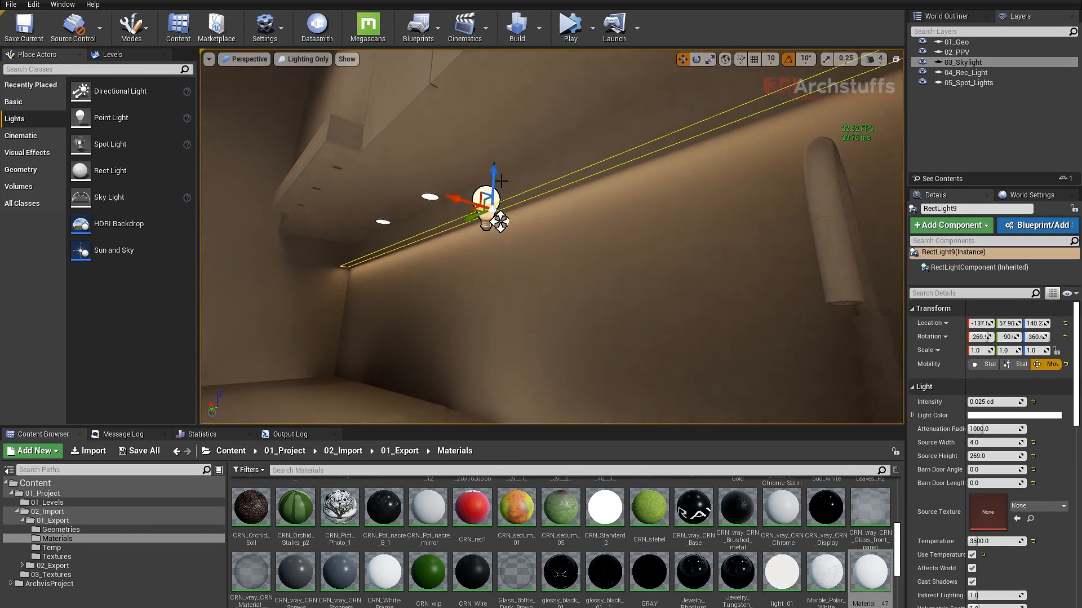
pyautogui.moveTo(495, 171); pyautogui.dragTo(496, 137)
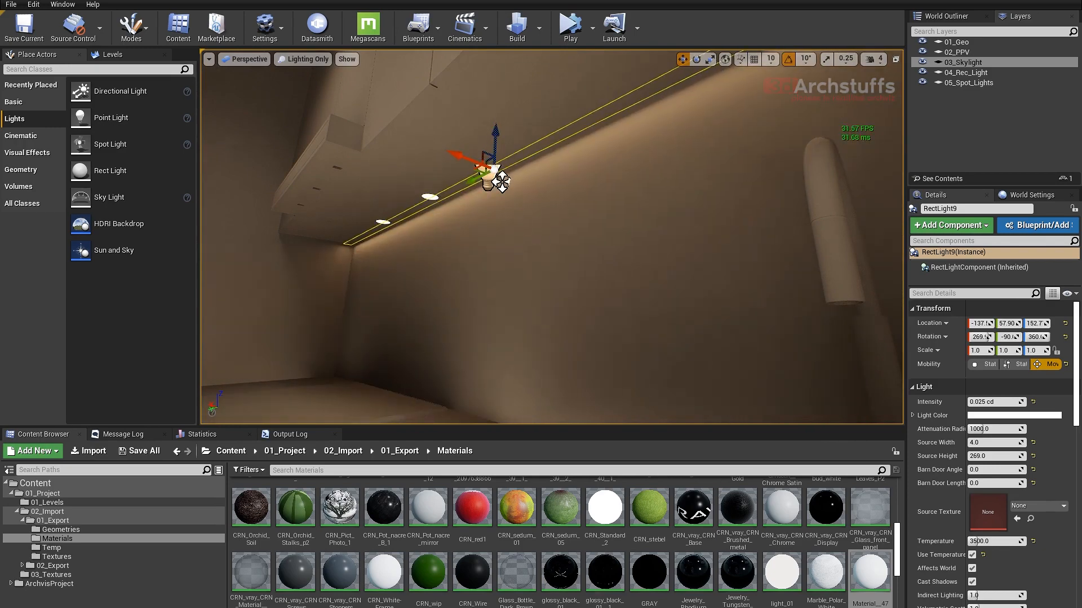
# - Set the intensity of RectLight9 under the kitchen's upper cabinets to 0.1 cd
pyautogui.moveTo(508, 186); pyautogui.dragTo(586, 226, button='right')
pyautogui.press('s')
pyautogui.click(998, 401)
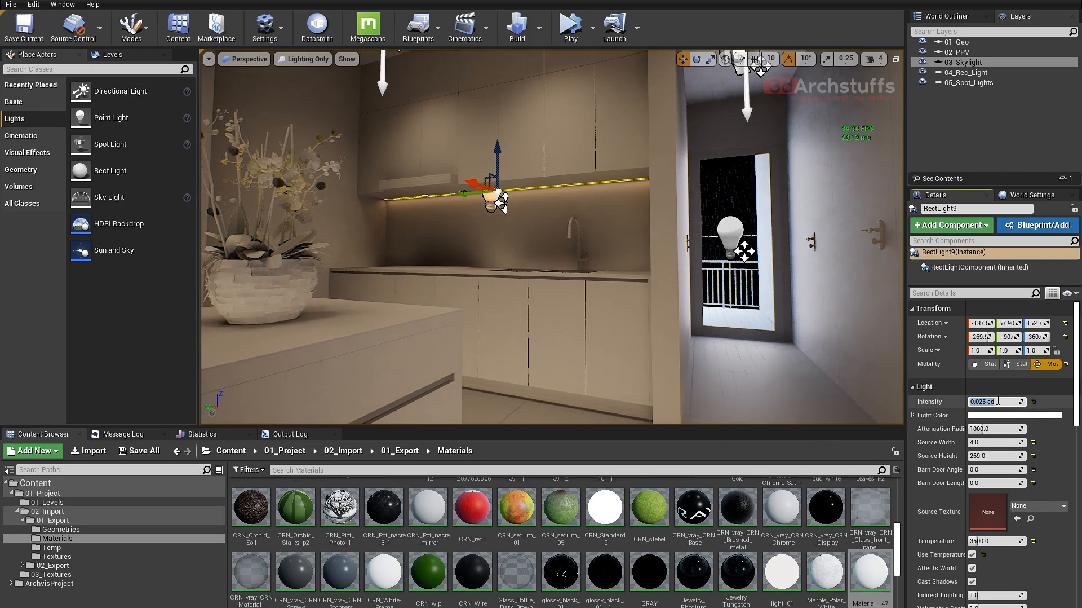
pyautogui.press('Return')
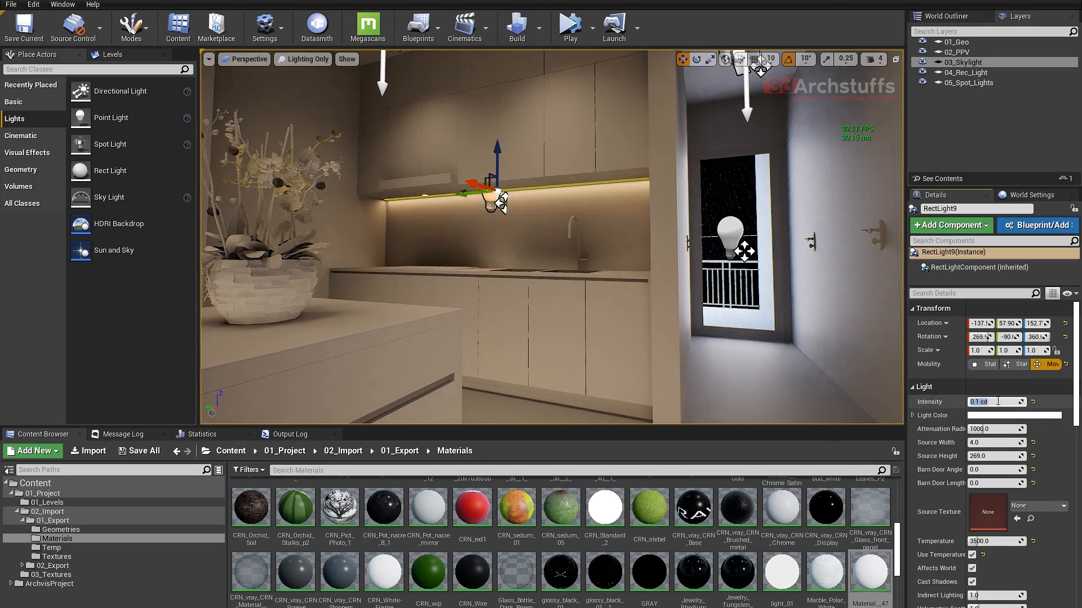
# - Select RectLight8 under the wall unit's lowest shelf and set its intensity to 0.05 cd
pyautogui.moveTo(649, 254); pyautogui.dragTo(485, 228, button='right')
pyautogui.press('a')
pyautogui.moveTo(493, 350); pyautogui.dragTo(488, 335, button='right')
pyautogui.click(454, 299)
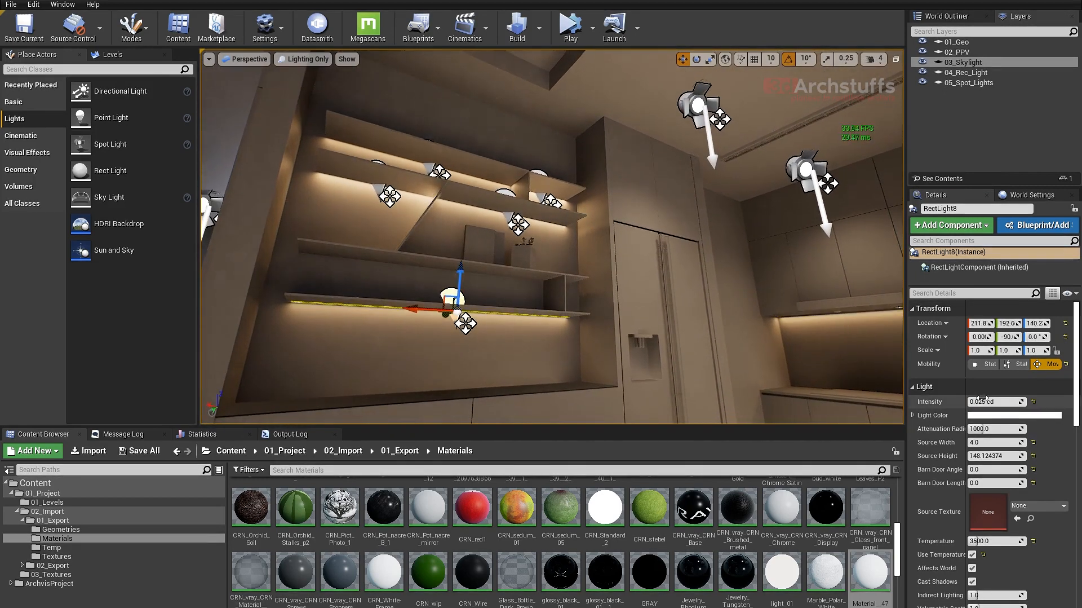
pyautogui.click(1001, 402)
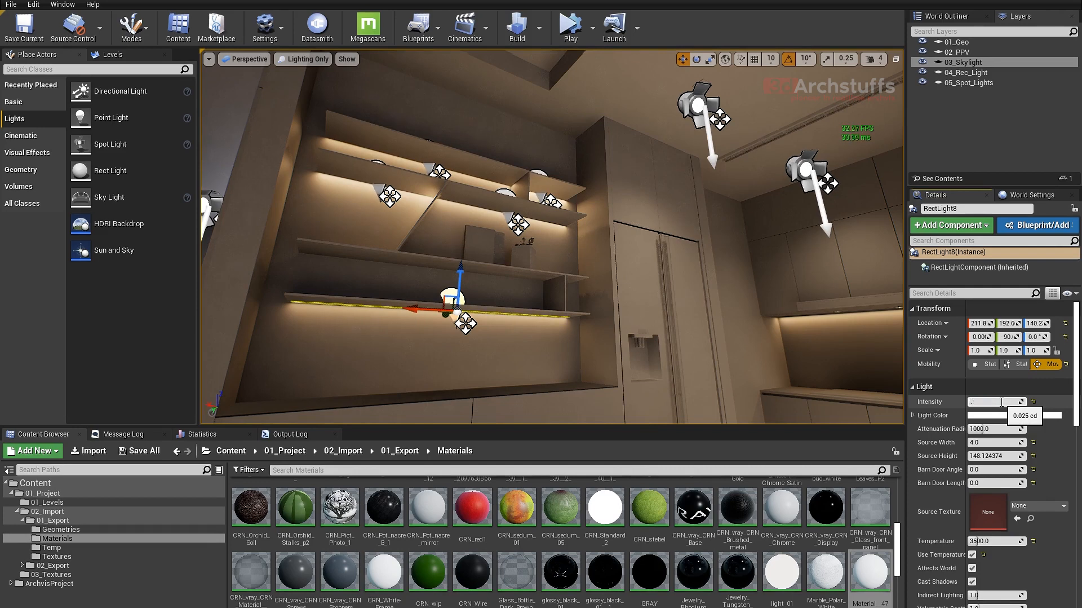
pyautogui.press('Return')
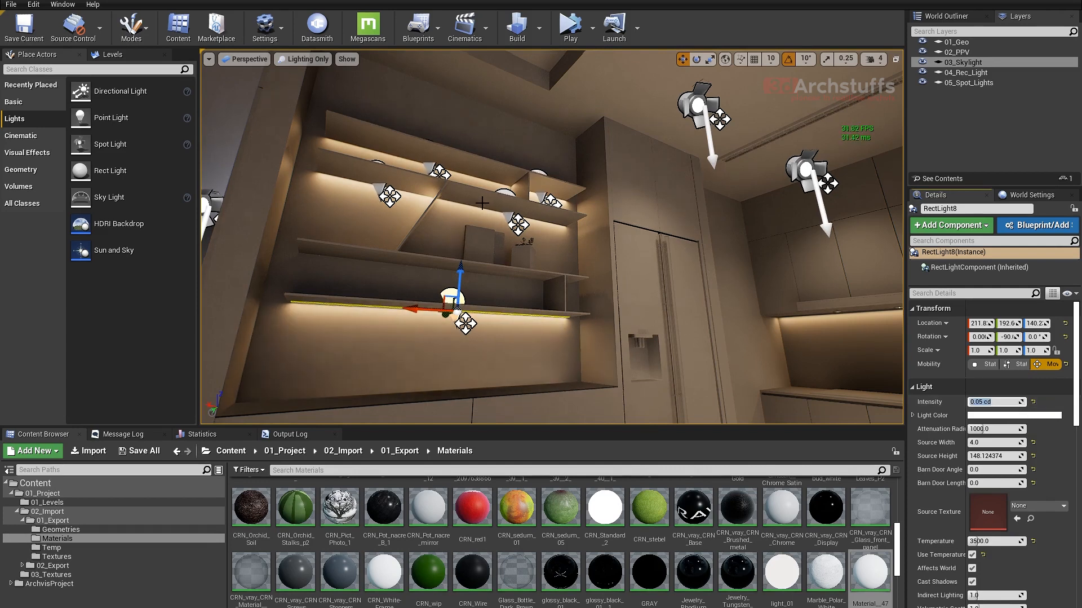
# - Select both rect lights under the wall unit's second shelf from the top and set their intensity to 0.035 cd
pyautogui.click(506, 192)
pyautogui.keyDown('ctrl'); pyautogui.click(380, 187); pyautogui.keyUp('ctrl')
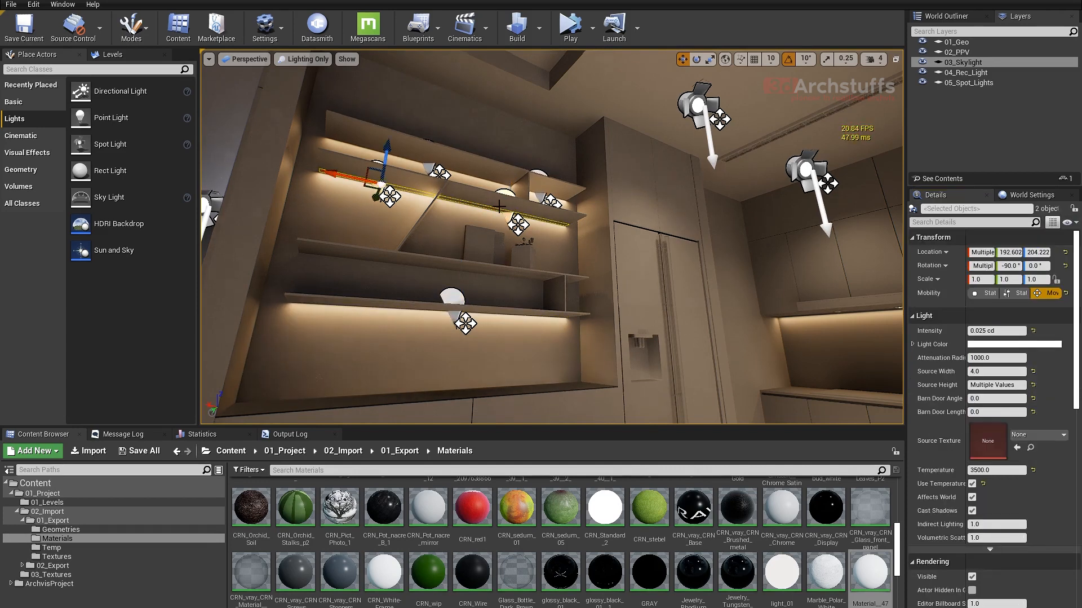
pyautogui.click(998, 331)
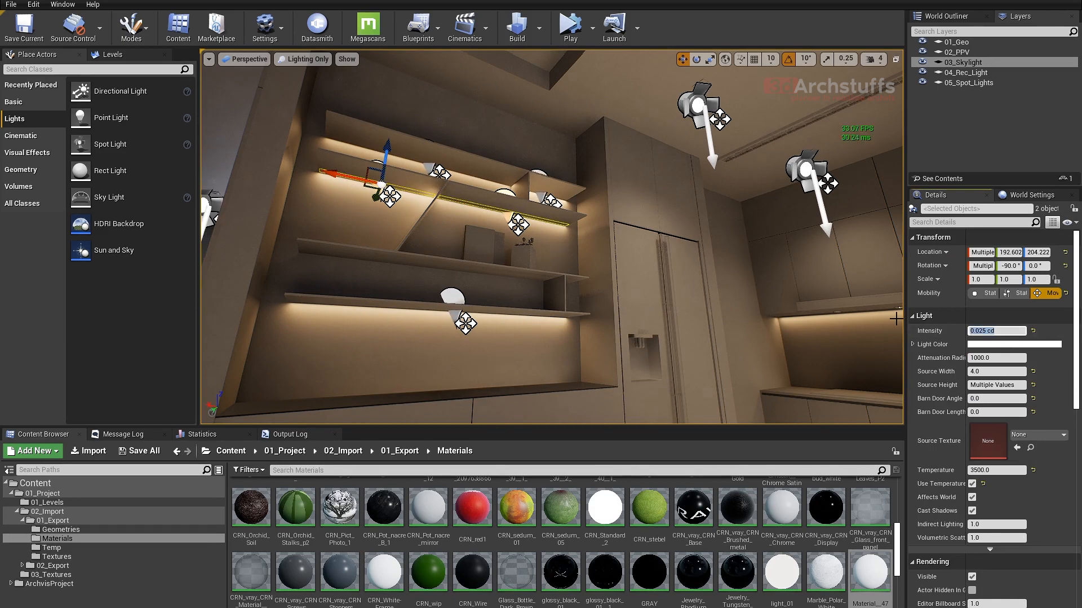
pyautogui.press('Return')
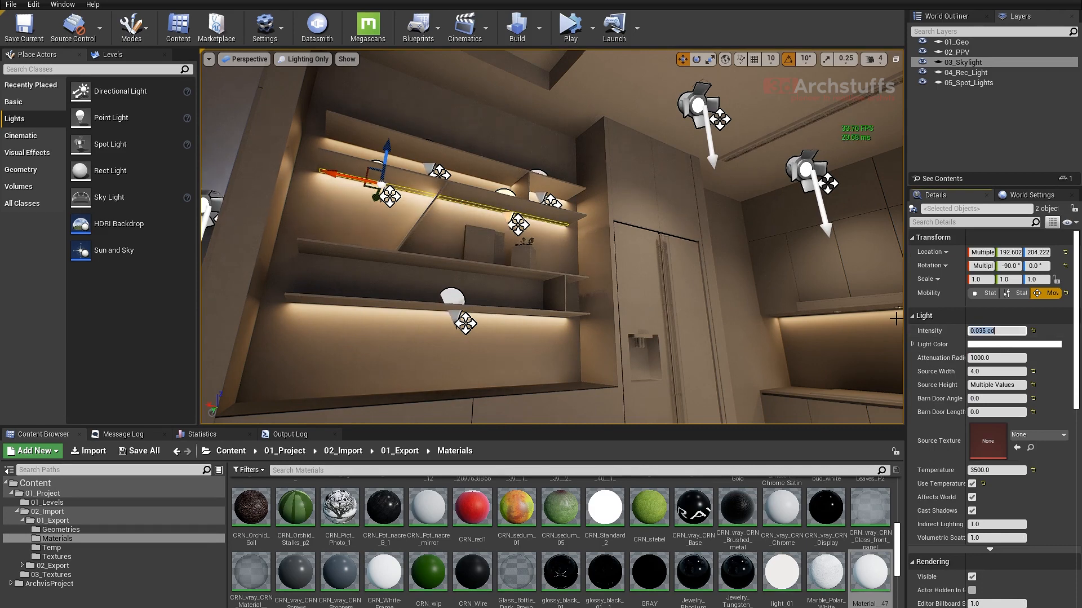
# - Set the intensity of the two rect lights under the wall unit's top shelf to 0.035 cd and save the level
pyautogui.click(432, 168)
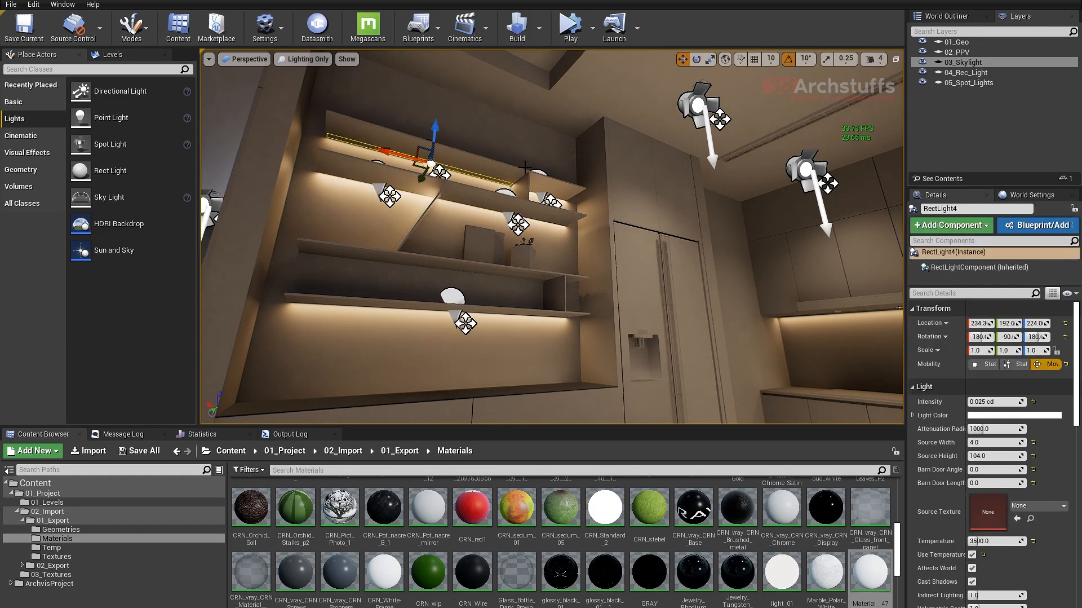
pyautogui.click(987, 333)
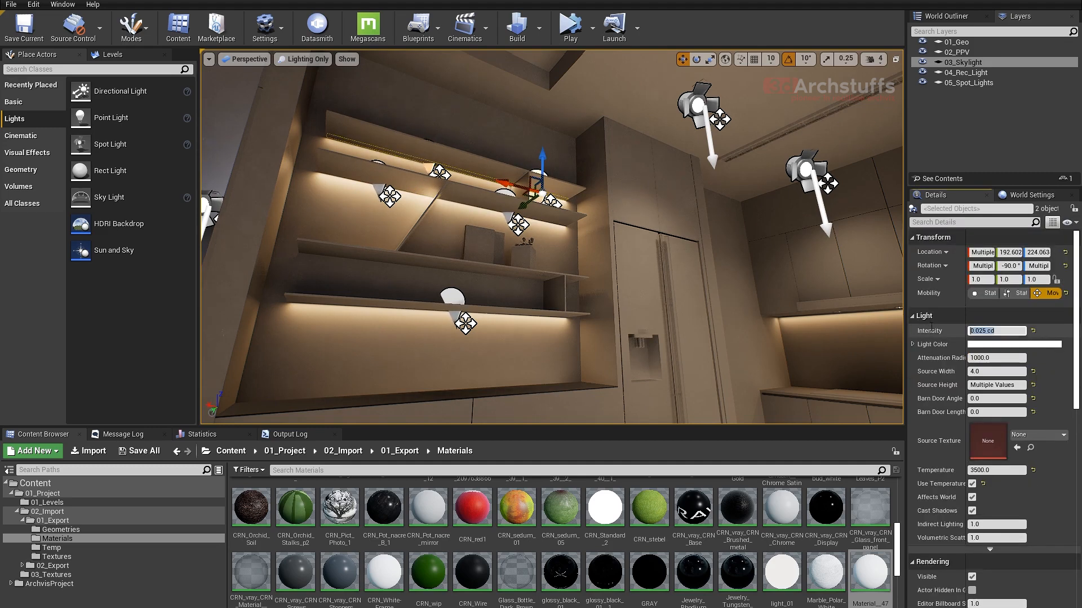
pyautogui.write('.035')
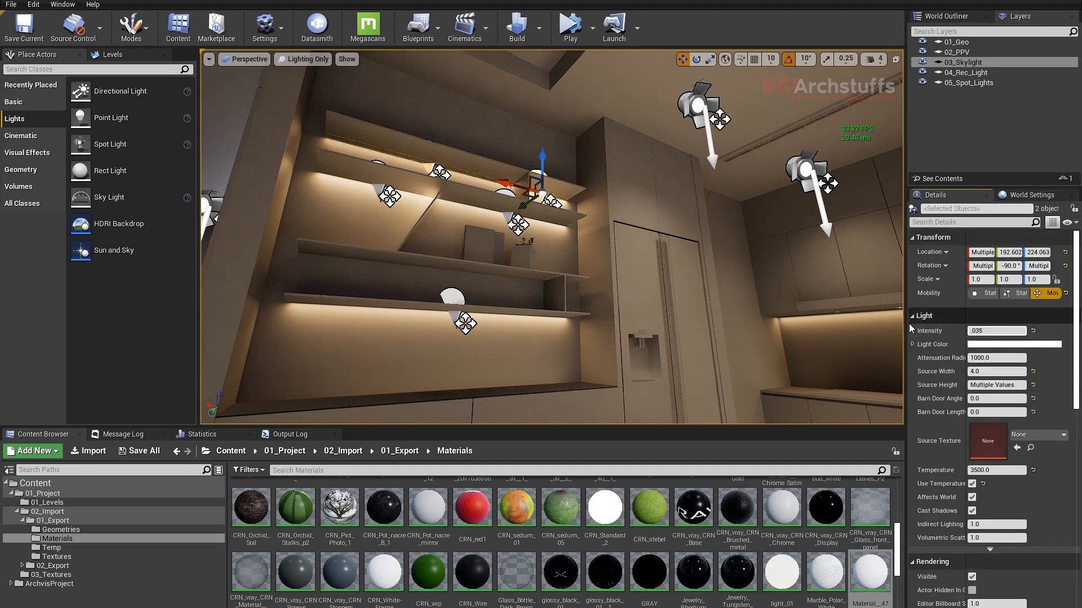
pyautogui.press('Return')
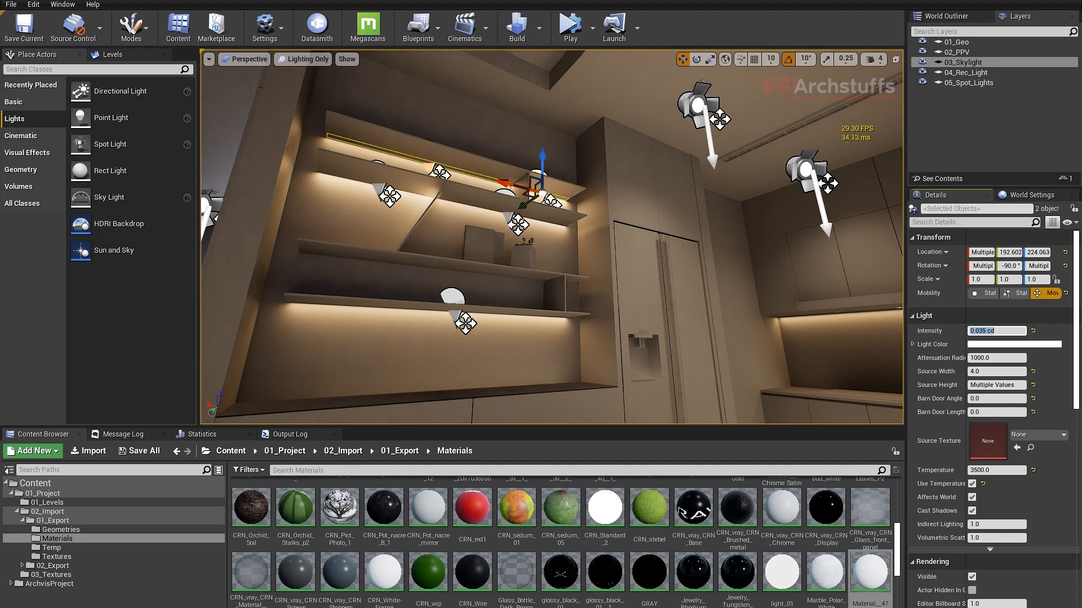
pyautogui.keyDown('alt'); pyautogui.moveTo(615, 297); pyautogui.dragTo(625, 297); pyautogui.keyUp('alt')
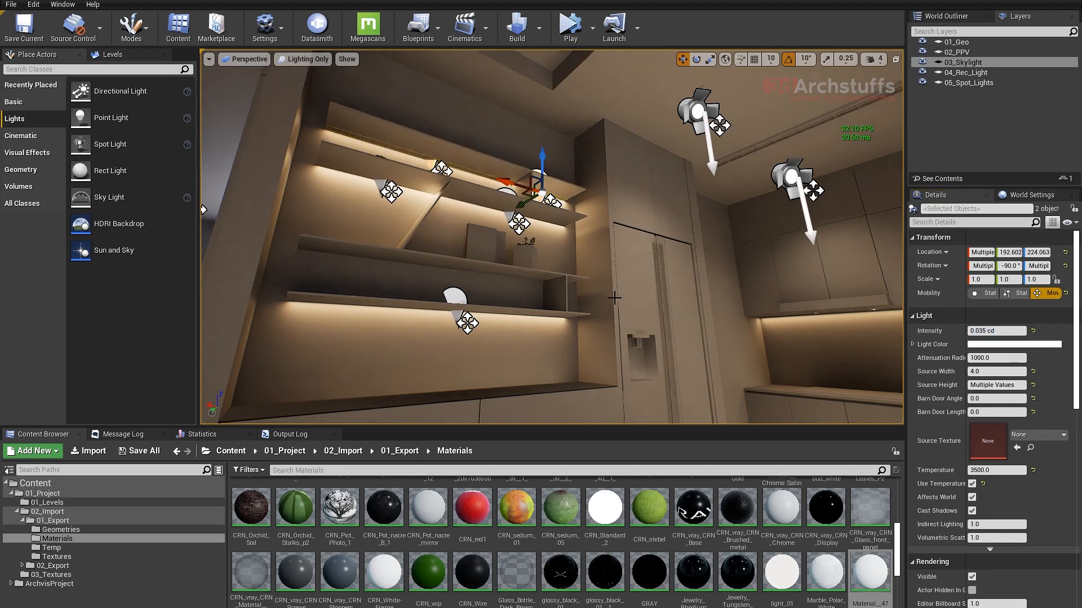
pyautogui.hotkey('ctrl', 's')
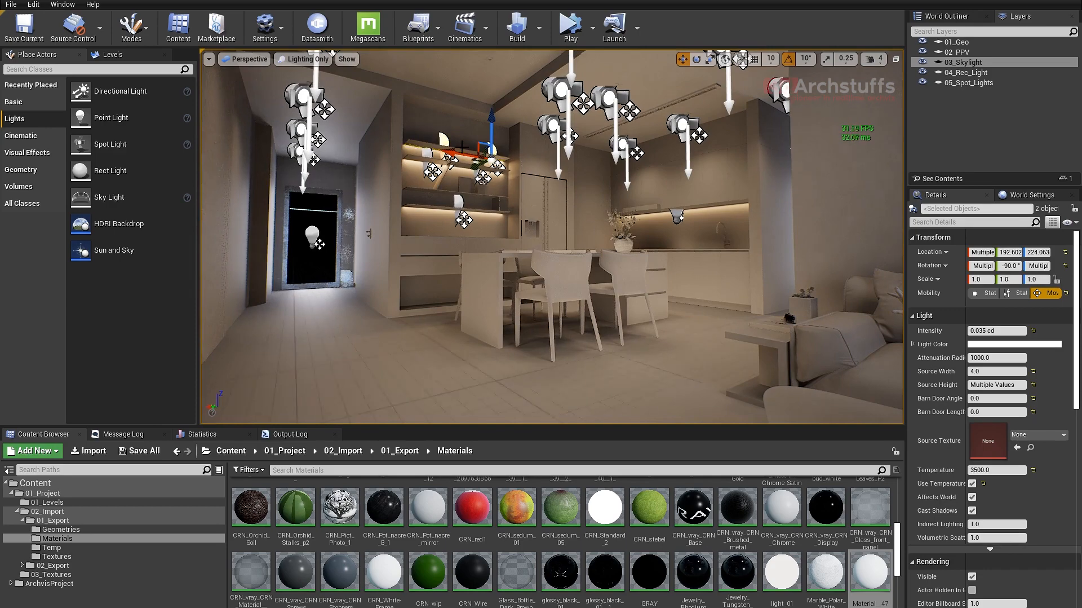
# - Turn off Cast Shadow on the sheer curtain SM_Curtain_01 beside the sofa
pyautogui.scroll(2, 549, 227)
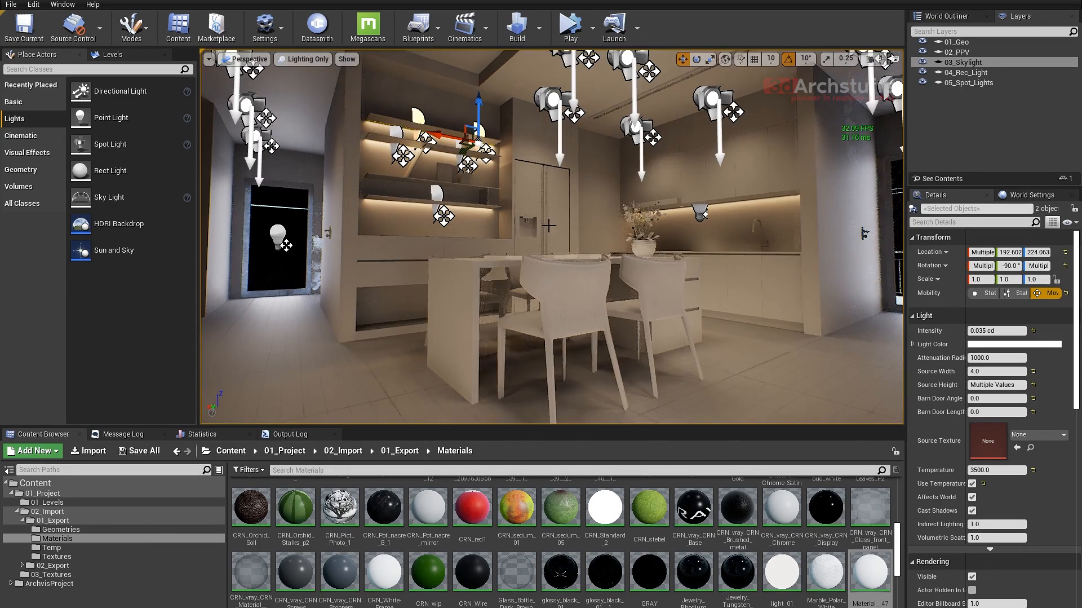
pyautogui.moveTo(549, 225); pyautogui.dragTo(485, 260, button='right')
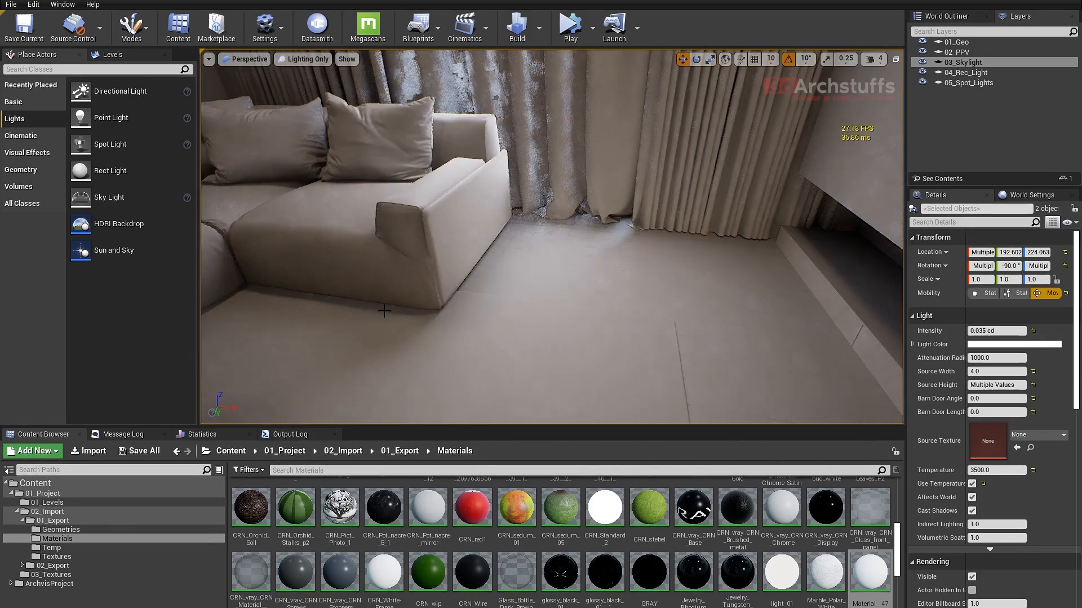
pyautogui.moveTo(481, 313); pyautogui.dragTo(476, 316, button='right')
pyautogui.moveTo(635, 278); pyautogui.dragTo(662, 216, button='right')
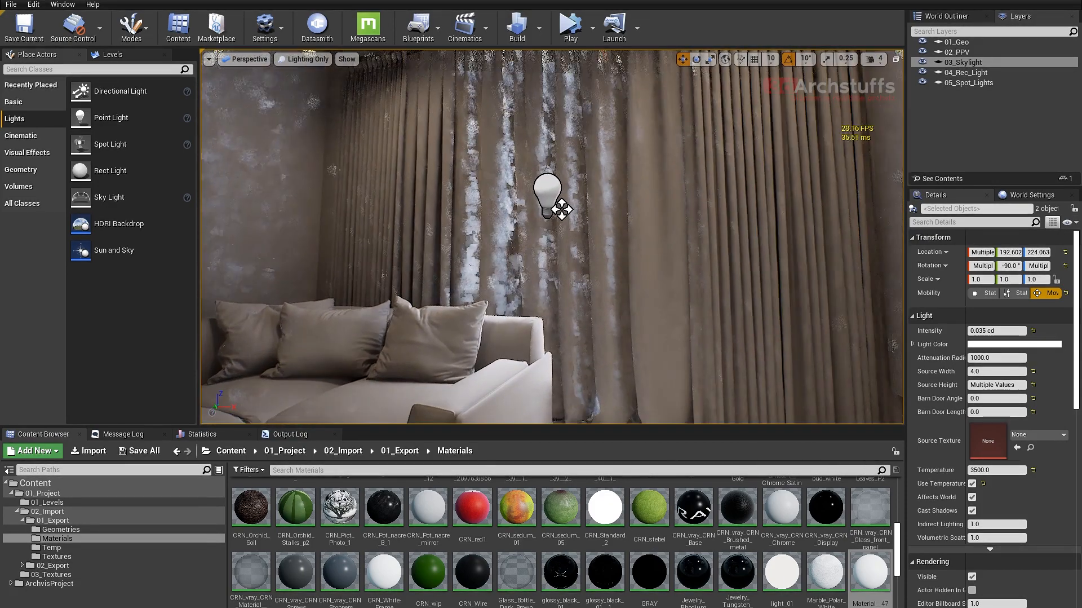
pyautogui.click(613, 137)
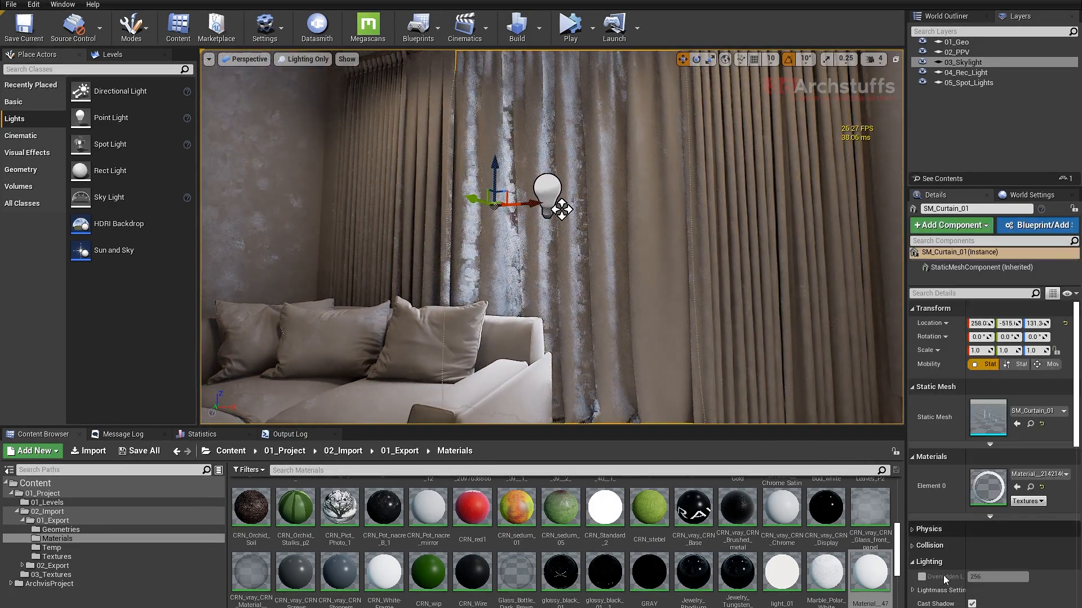
pyautogui.click(973, 604)
pyautogui.moveTo(562, 209); pyautogui.dragTo(688, 348, button='right')
pyautogui.scroll(-5, 685, 285)
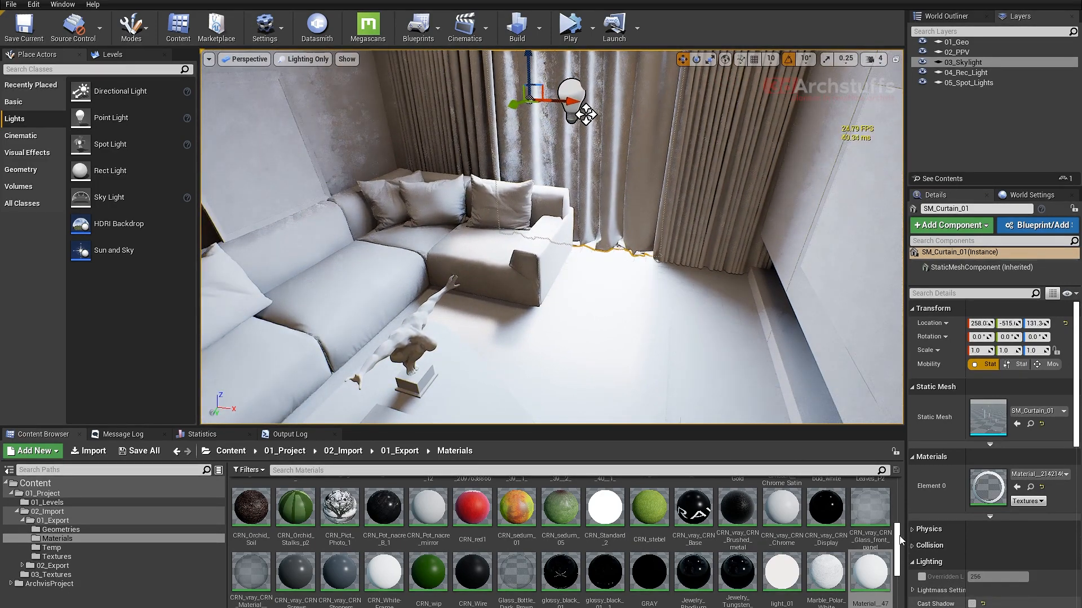
# - Select the window's RectLight by the curtain and set its intensity to 0.15 cd
pyautogui.moveTo(715, 305); pyautogui.dragTo(630, 277, button='right')
pyautogui.click(630, 276)
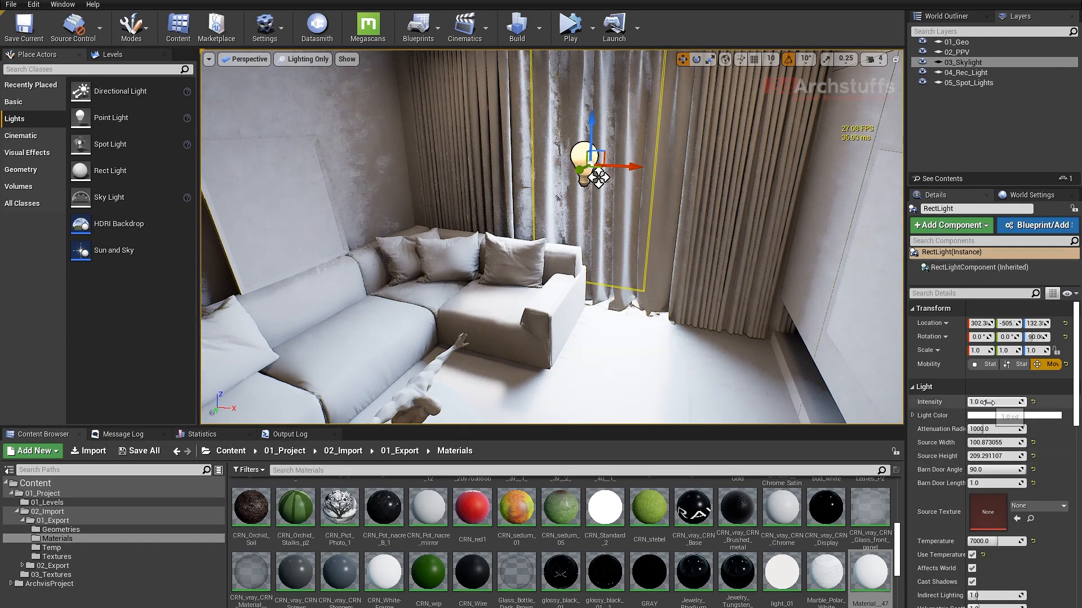
pyautogui.click(990, 402)
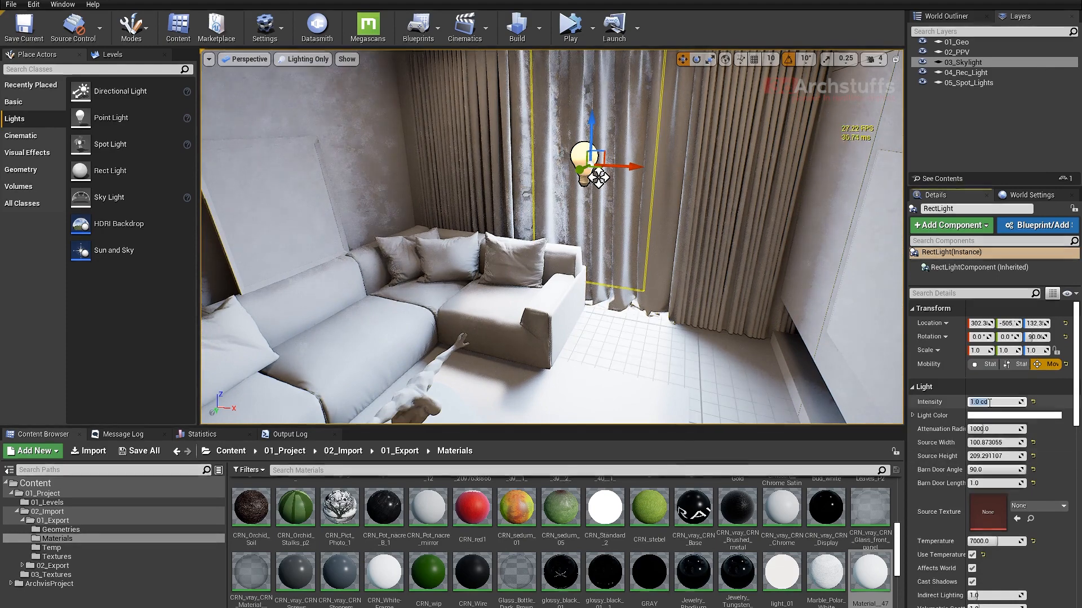
pyautogui.write('.1')
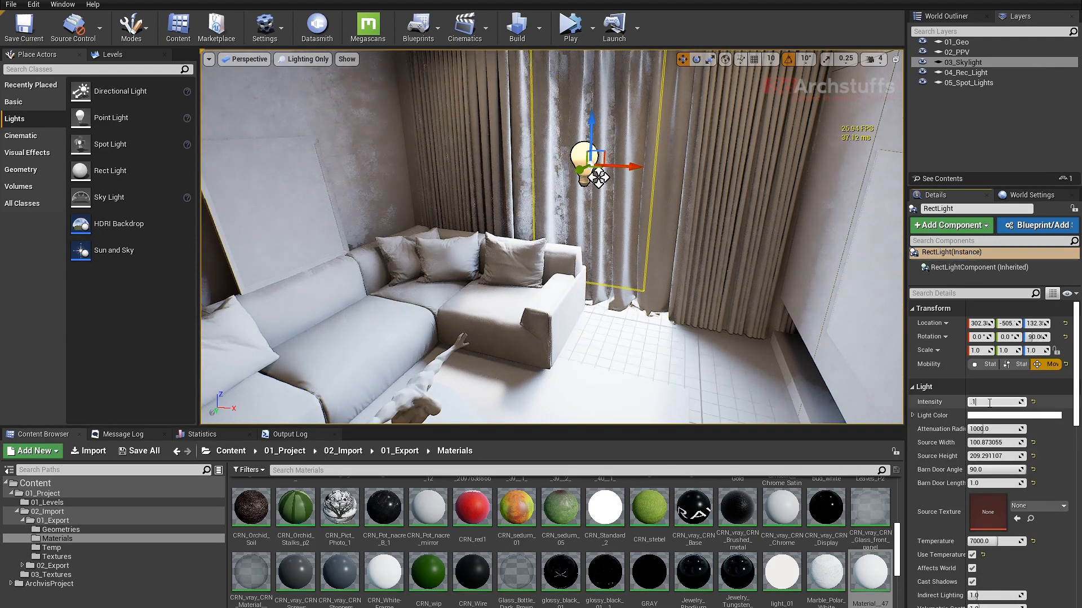
pyautogui.write('5')
pyautogui.press('Return')
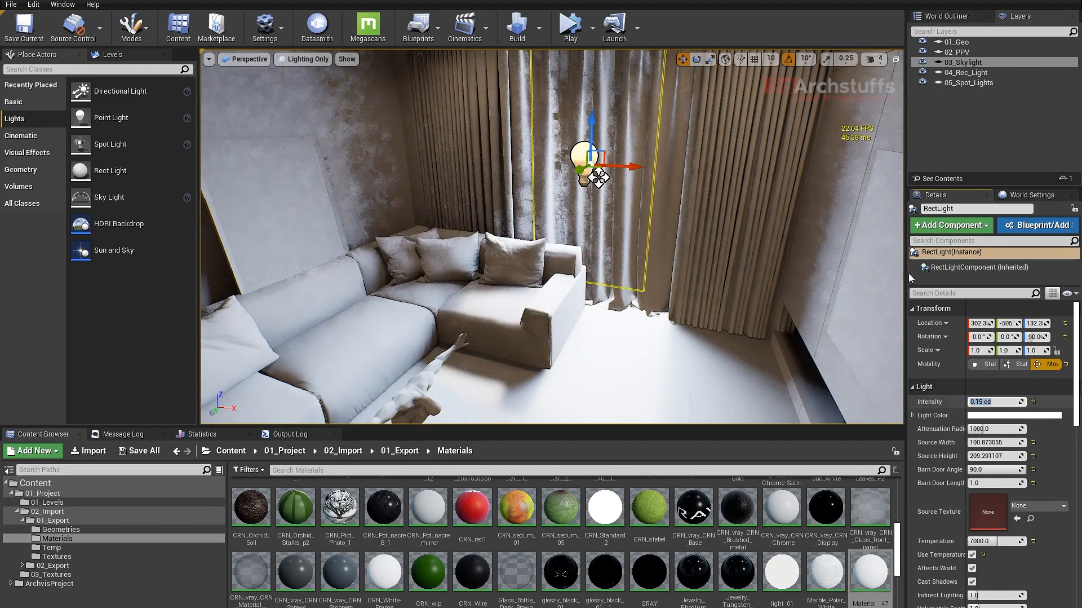
# - Select the SkyLight and lower its intensity, trying 0.1 first and settling on 0.01 cd/m2
pyautogui.click(964, 62)
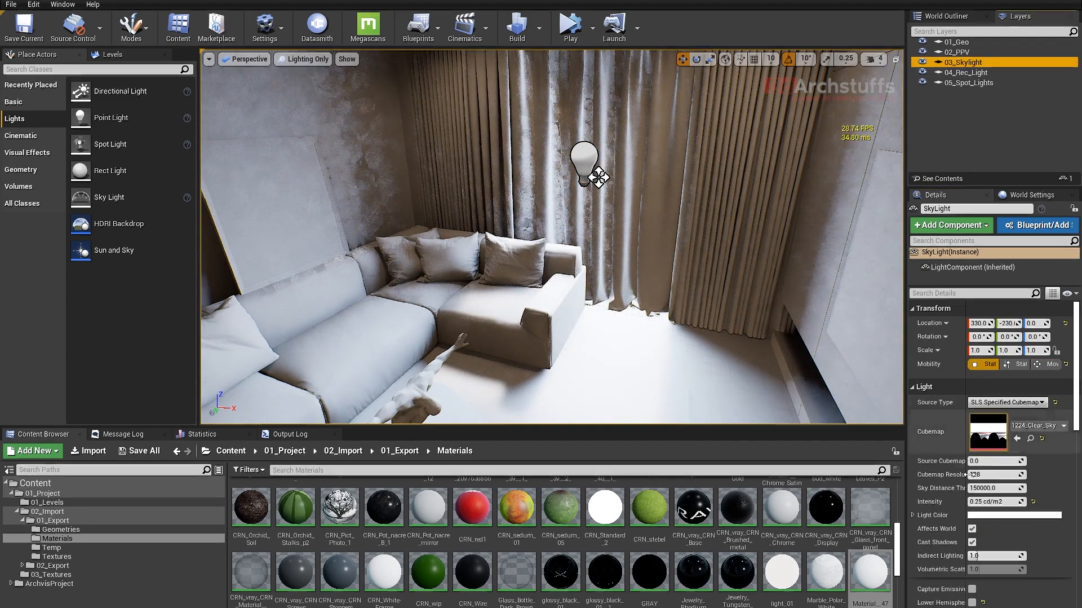
pyautogui.click(978, 501)
pyautogui.write('.1')
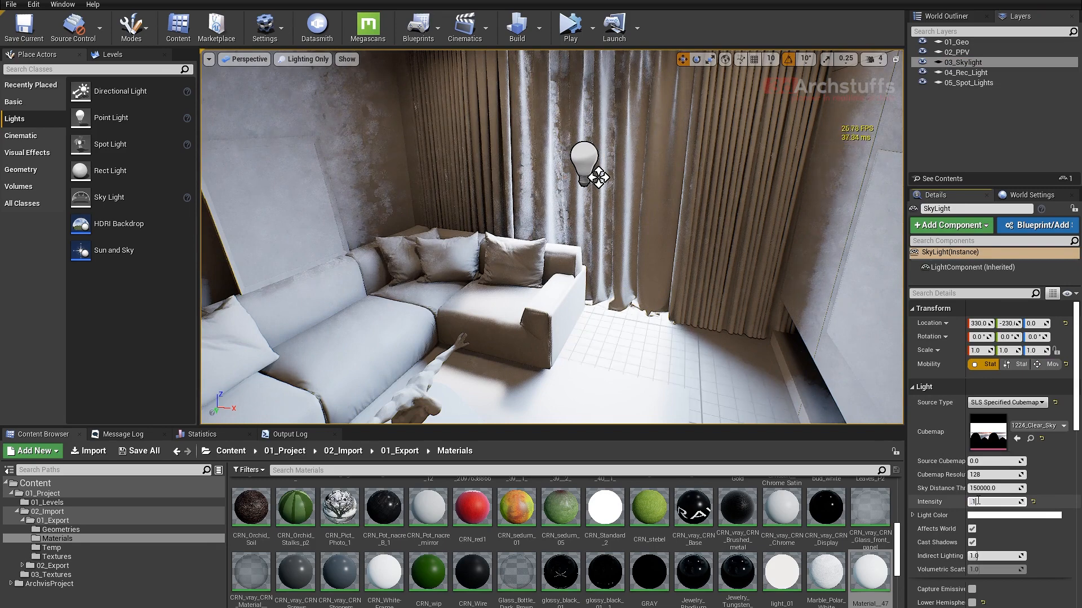
pyautogui.press('Return')
pyautogui.write('.01')
pyautogui.press('Return')
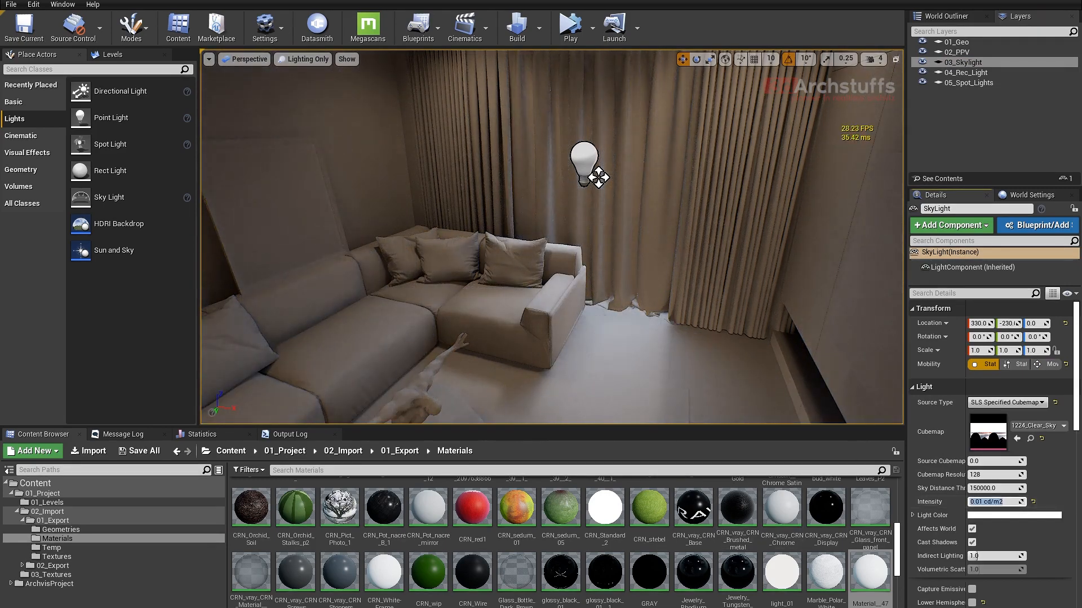
# - Examine the lighting and contact shadows around the sofa, floor and curtain
pyautogui.moveTo(649, 282); pyautogui.dragTo(631, 324, button='right')
pyautogui.scroll(4, 501, 337)
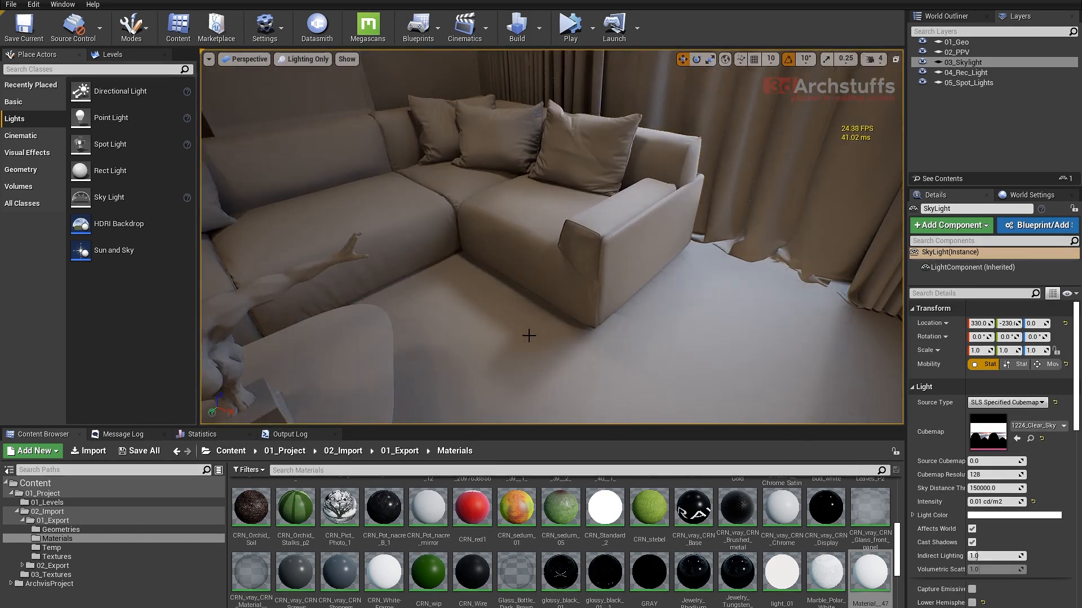
pyautogui.moveTo(501, 337); pyautogui.dragTo(445, 372, button='right')
pyautogui.moveTo(592, 316); pyautogui.dragTo(671, 319, button='right')
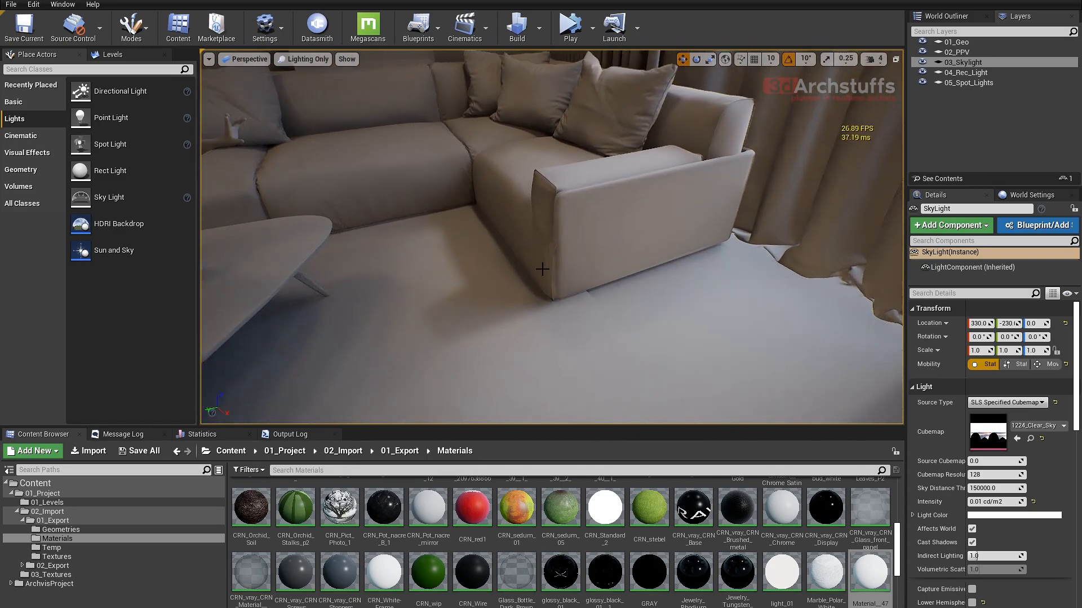
pyautogui.moveTo(575, 276); pyautogui.dragTo(626, 237, button='right')
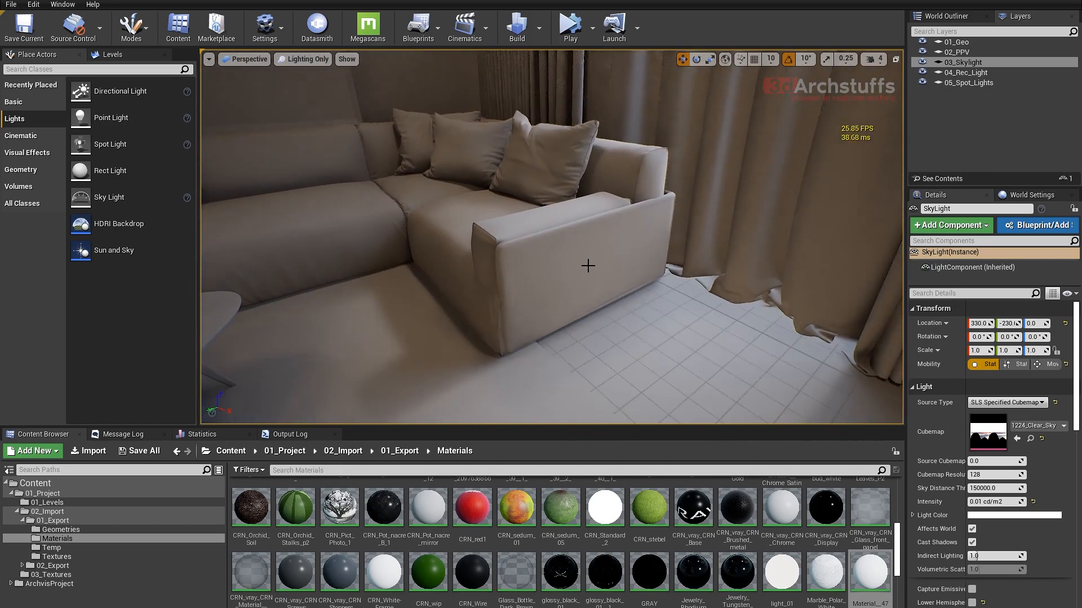
pyautogui.scroll(-5, 588, 266)
pyautogui.moveTo(712, 309); pyautogui.dragTo(686, 300, button='right')
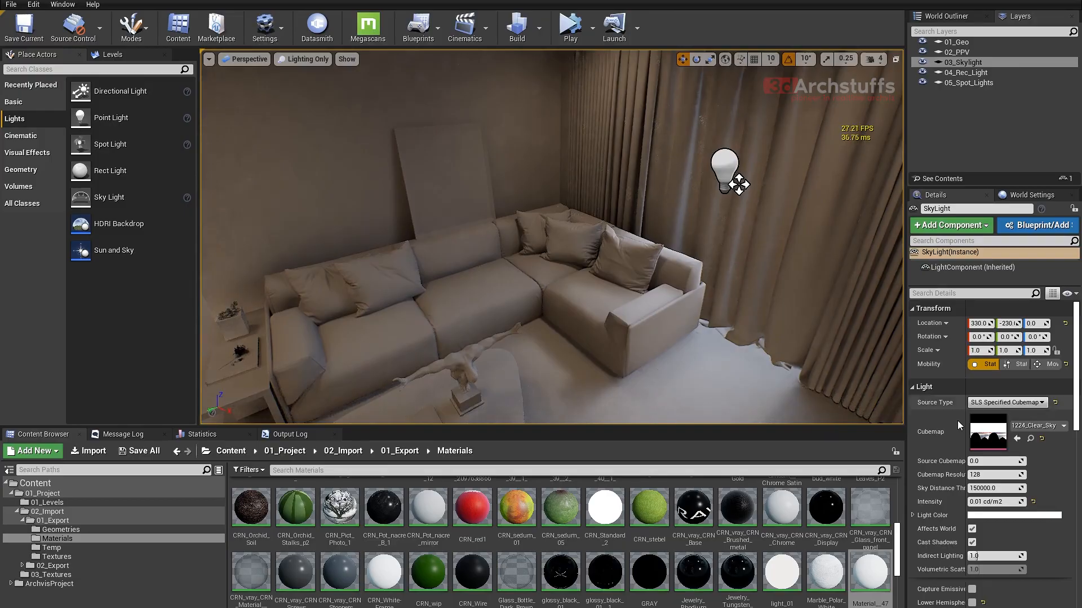
# - Open the SkyLight's cubemap texture 1224_Clear_Sky and set its Brightness to 0.01
pyautogui.doubleClick(988, 432)
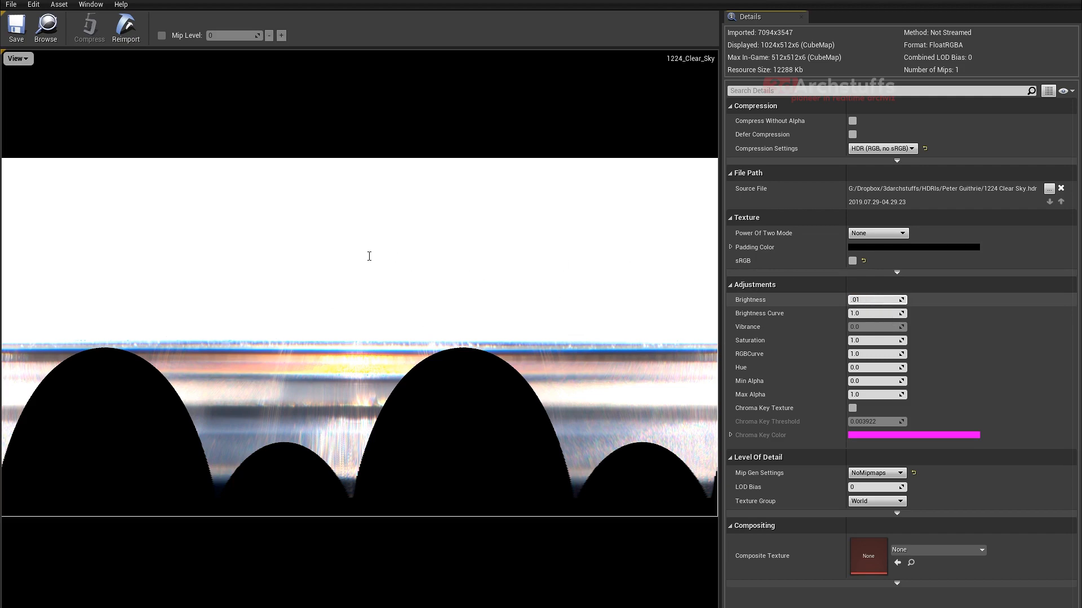
pyautogui.press('Return')
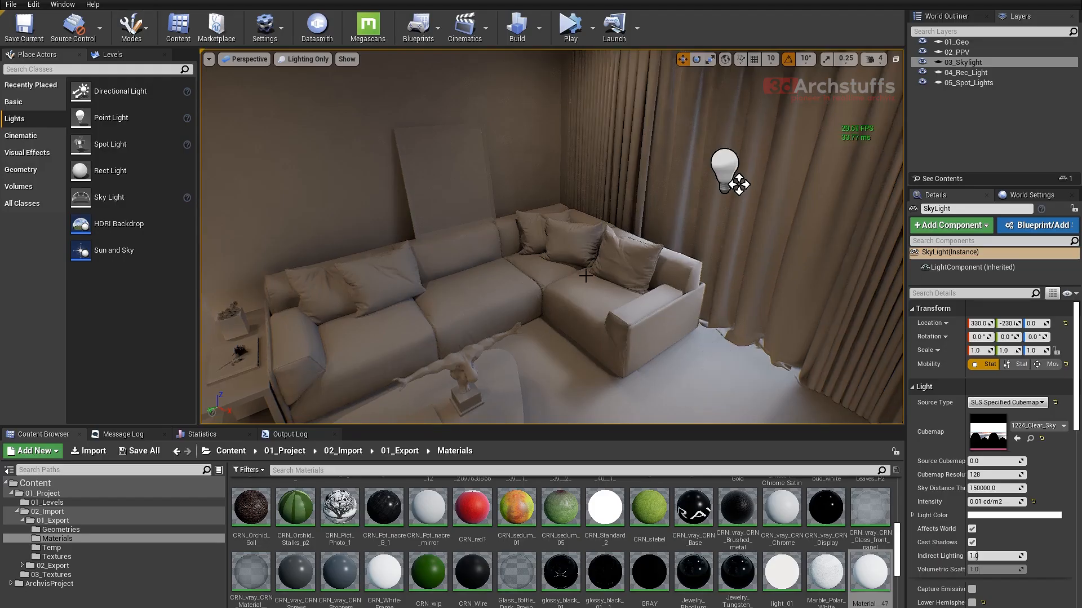
# - Place a Directional Light in the living room beside the sofa and delete it again
pyautogui.scroll(3, 553, 237)
pyautogui.moveTo(552, 237); pyautogui.dragTo(468, 254, button='right')
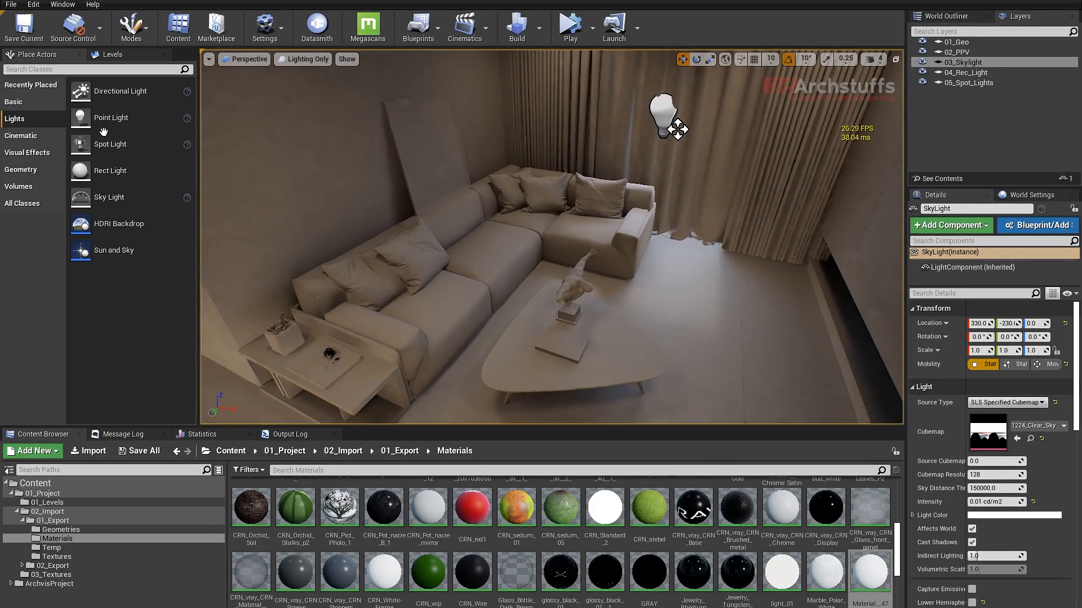
pyautogui.moveTo(95, 91); pyautogui.dragTo(671, 228)
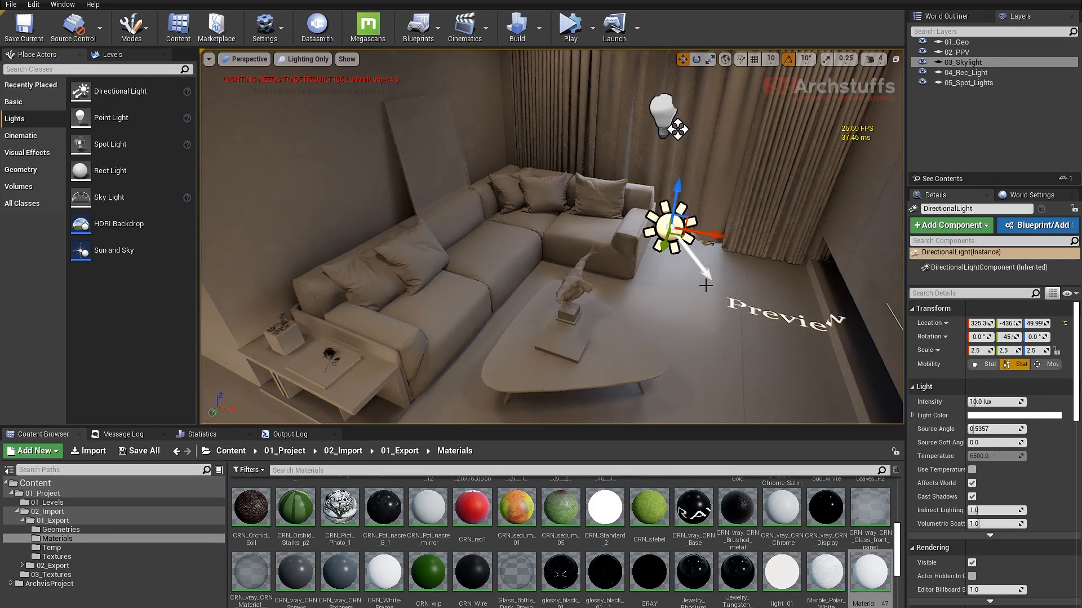
pyautogui.press('Delete')
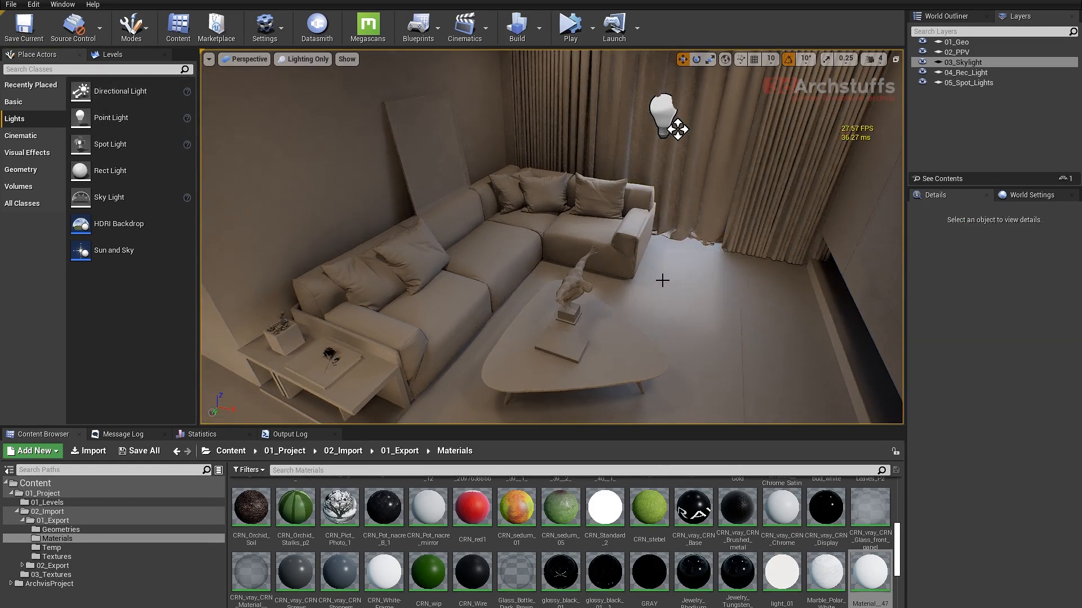
# - Select the SkyLight and raise its intensity, trying 0.025 and 0.02 and settling on 0.035 cd/m2
pyautogui.moveTo(663, 281); pyautogui.dragTo(706, 289, button='right')
pyautogui.doubleClick(963, 62)
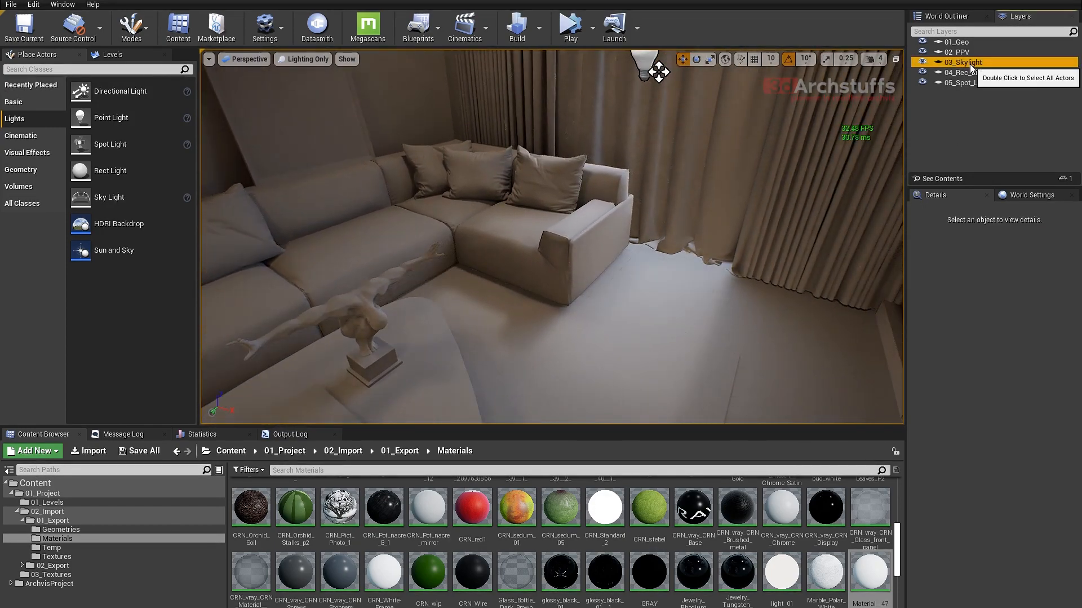
pyautogui.click(993, 502)
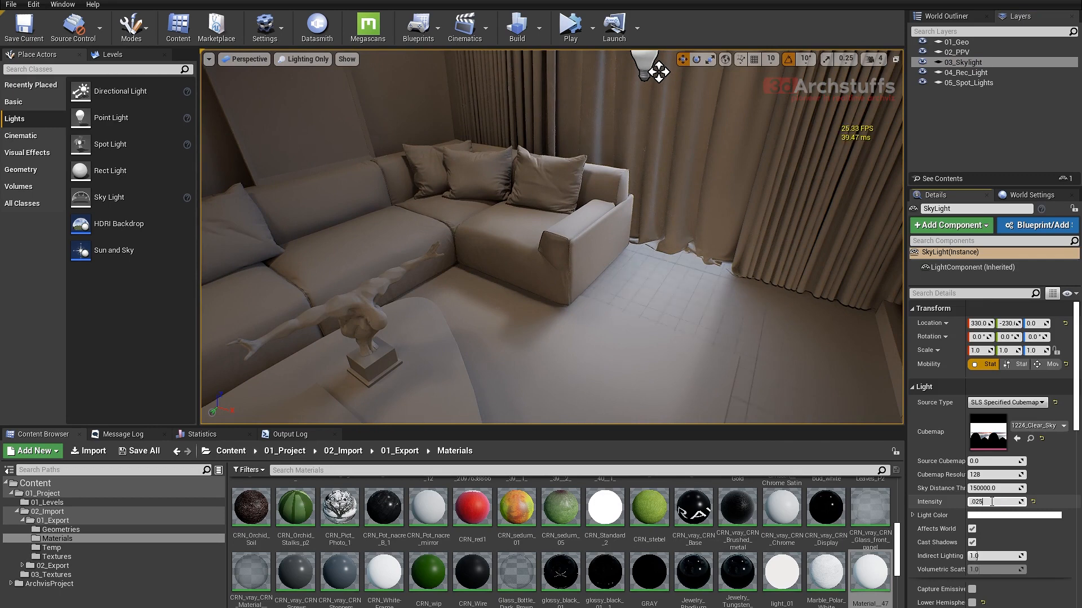
pyautogui.press('Return')
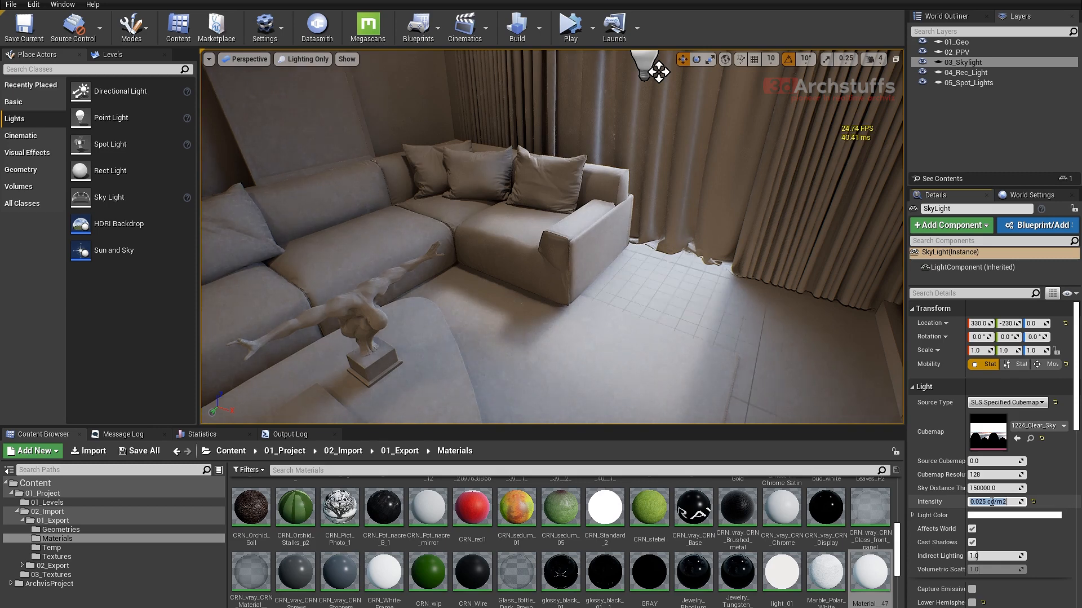
pyautogui.write('.035')
pyautogui.press('Return')
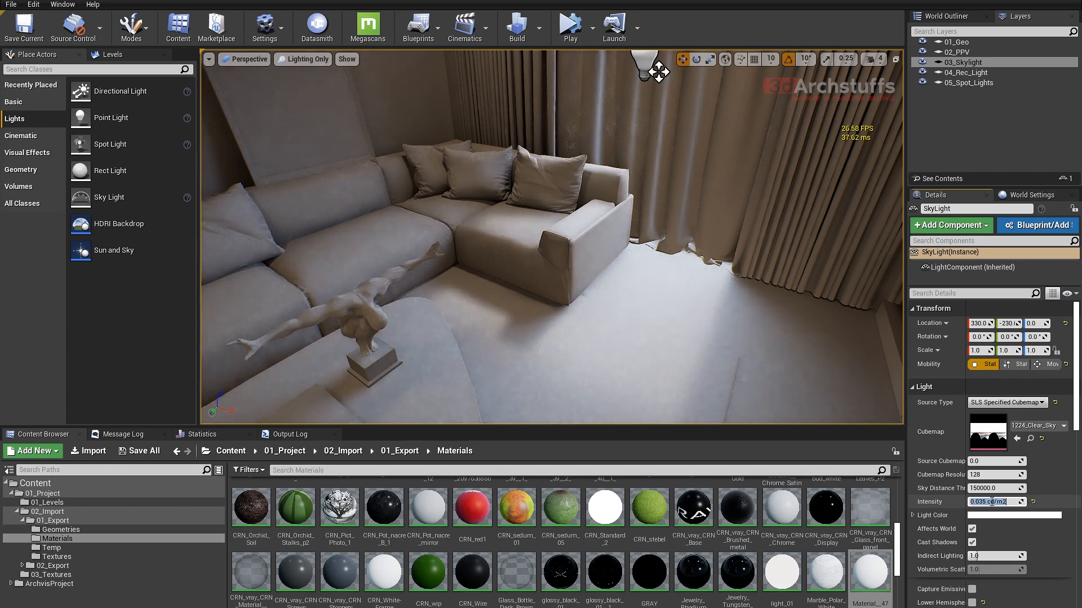
pyautogui.write('.02')
pyautogui.press('Return')
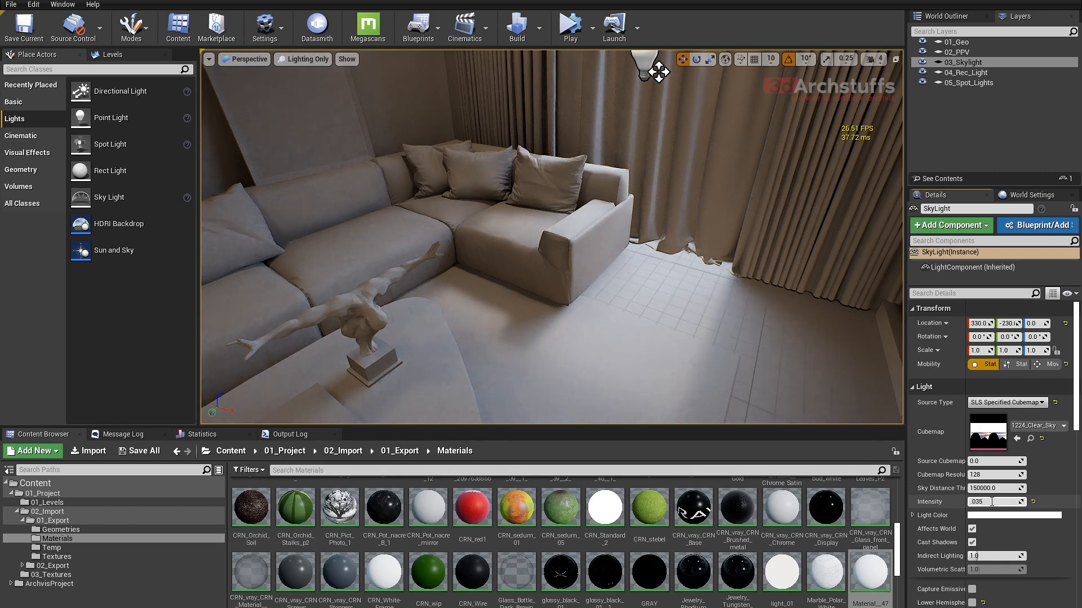
pyautogui.press('Return')
# - Enable Cast Shadow on the sheer curtain SM_Curtain_01 to compare the room's lighting, and disable it again
pyautogui.keyDown('alt'); pyautogui.moveTo(645, 299); pyautogui.dragTo(676, 282); pyautogui.keyUp('alt')
pyautogui.press('s')
pyautogui.moveTo(645, 299); pyautogui.dragTo(669, 276, button='right')
pyautogui.press('w')
pyautogui.click(684, 193)
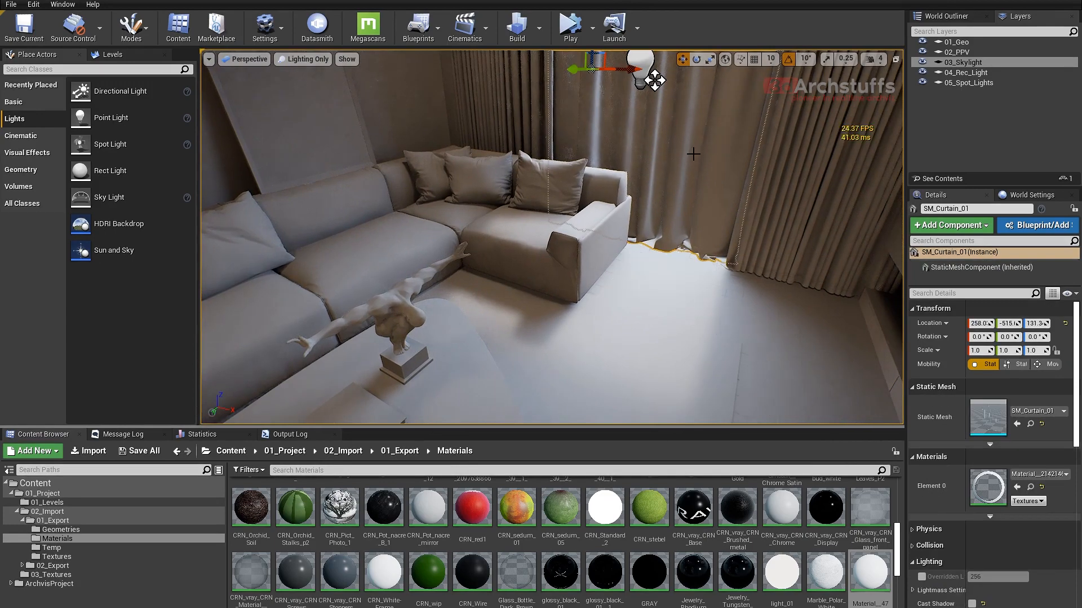
pyautogui.click(973, 603)
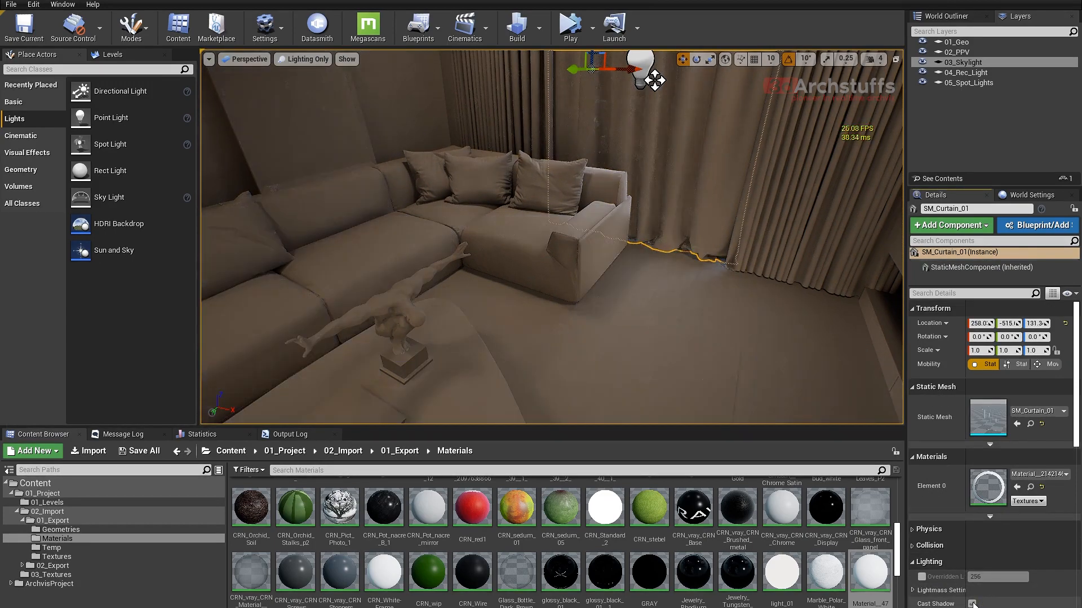
pyautogui.moveTo(663, 213); pyautogui.dragTo(622, 161, button='right')
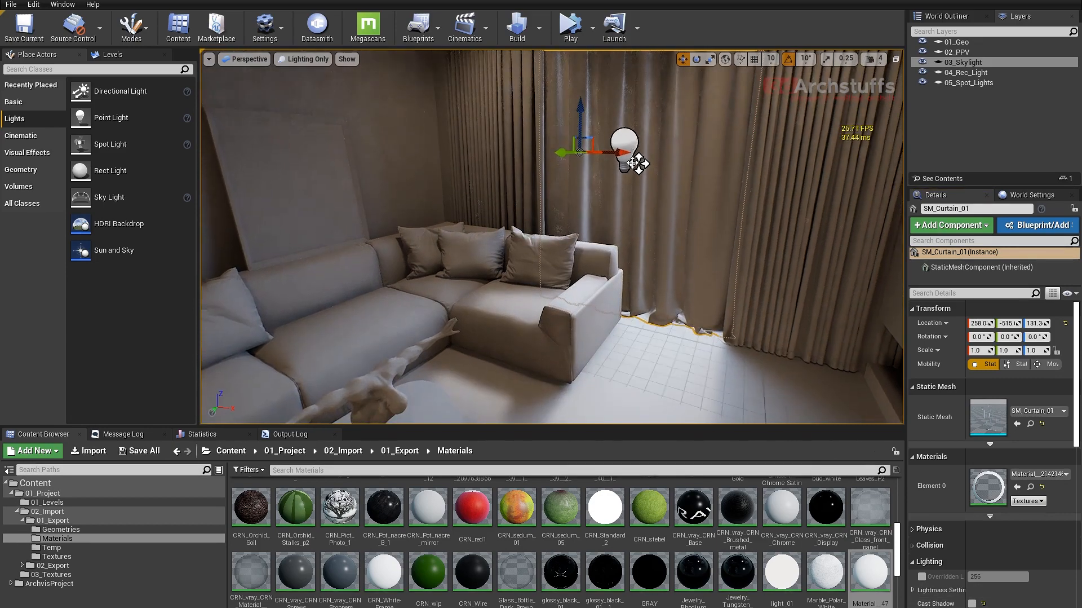
# - Select the window's RectLight and raise its intensity, trying 0.25 first and settling on 1 cd
pyautogui.click(633, 164)
pyautogui.press('s')
pyautogui.moveTo(674, 239); pyautogui.dragTo(671, 211, button='right')
pyautogui.click(990, 402)
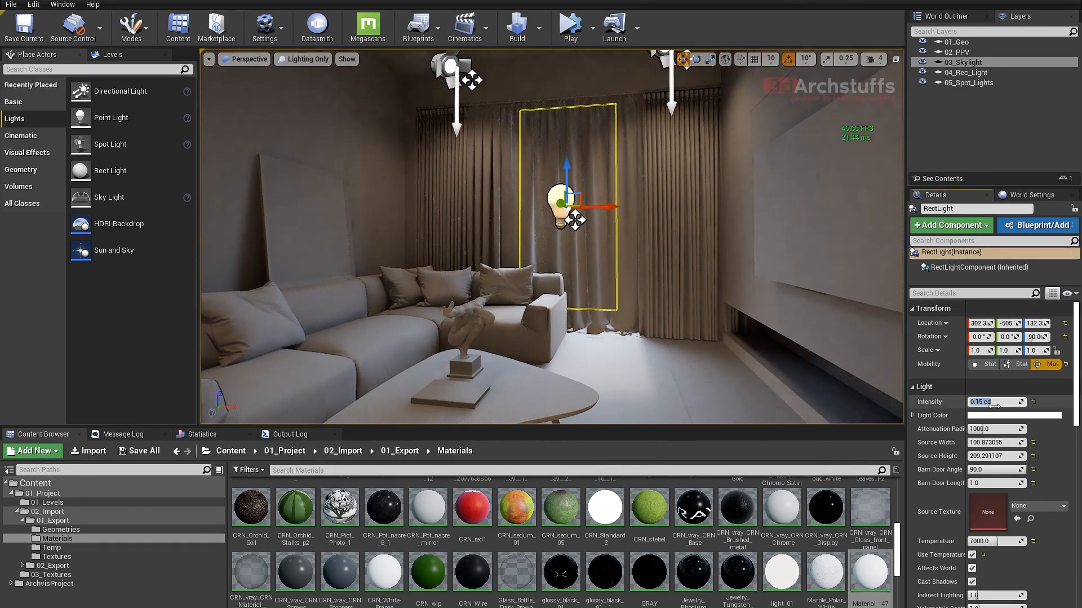
pyautogui.write('.25')
pyautogui.press('Return')
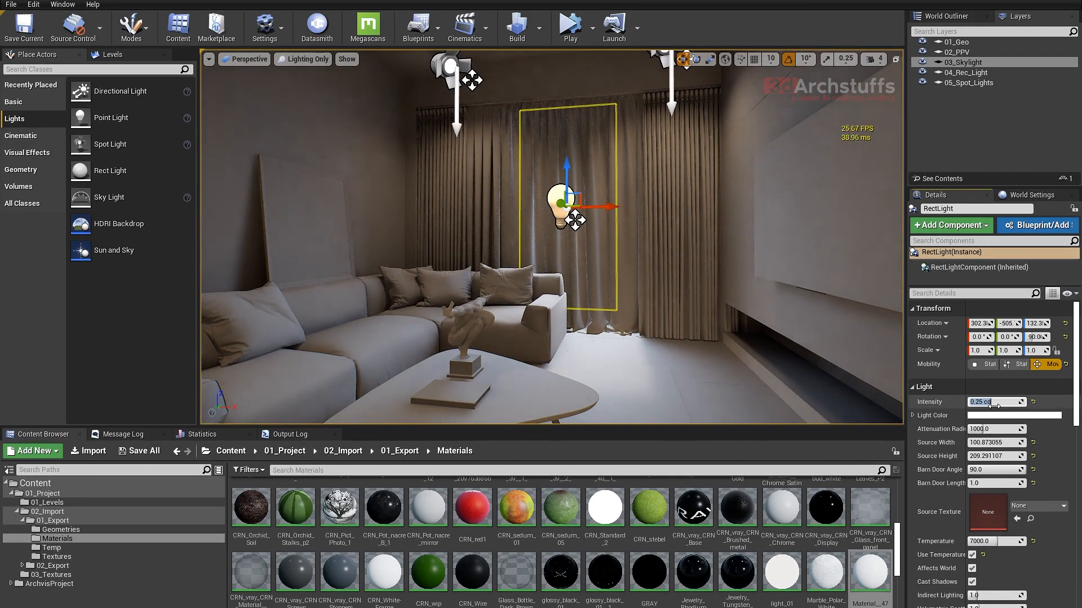
pyautogui.write('1')
pyautogui.press('Return')
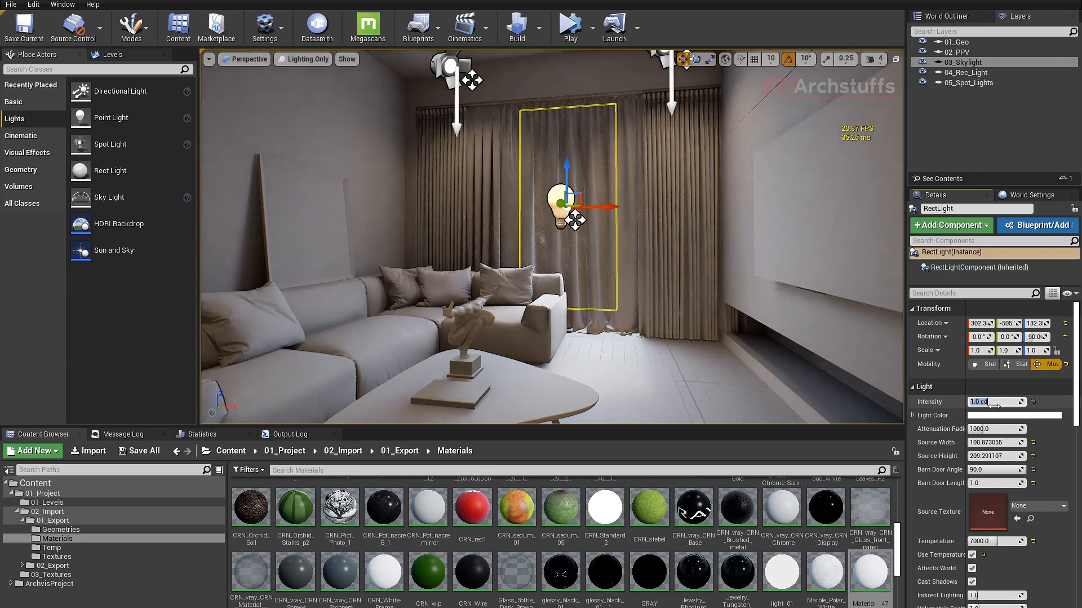
# - Hide the editor icons and examine the lighting on the living room's furniture, walls and ceiling and towards the kitchen
pyautogui.moveTo(641, 290); pyautogui.dragTo(609, 395, button='right')
pyautogui.scroll(-2, 641, 290)
pyautogui.press('g')
pyautogui.press('w')
pyautogui.press('d')
pyautogui.press('s')
pyautogui.moveTo(628, 290); pyautogui.dragTo(643, 234, button='right')
pyautogui.press('s')
pyautogui.press('s')
pyautogui.press('q')
pyautogui.moveTo(622, 286); pyautogui.dragTo(588, 319, button='right')
pyautogui.press('e')
pyautogui.press('s')
pyautogui.press('w')
pyautogui.press('d')
pyautogui.press('w')
pyautogui.press('d')
pyautogui.moveTo(587, 282); pyautogui.dragTo(587, 169, button='right')
pyautogui.press('q')
pyautogui.press('e')
pyautogui.press('a')
pyautogui.press('s')
pyautogui.press('w')
pyautogui.press('s')
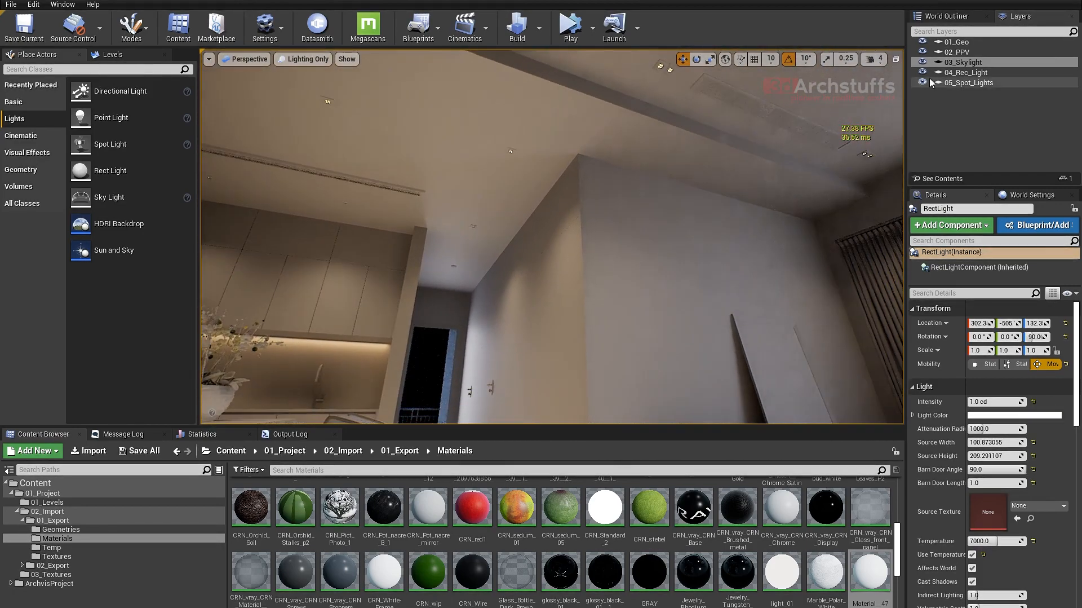
# - Select all lights in the 05_Spot_Lights layer and set their Source Radius to 65
pyautogui.click(964, 83)
pyautogui.doubleClick(964, 82)
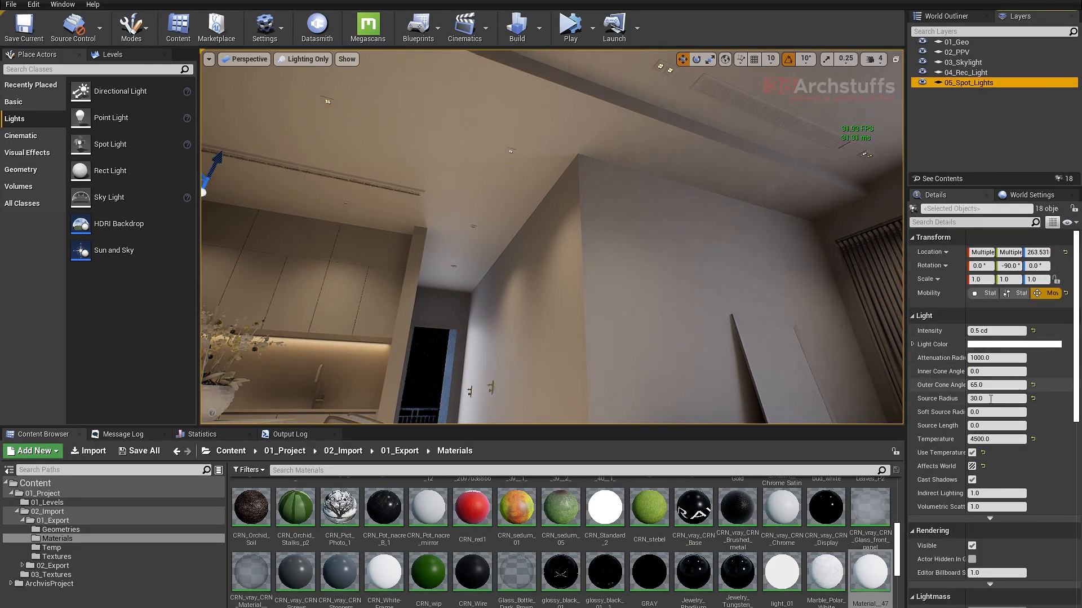
pyautogui.moveTo(647, 285)
pyautogui.mouseDown(button='right')
pyautogui.moveTo(643, 339)
pyautogui.moveTo(640, 294)
pyautogui.mouseUp(button='right')
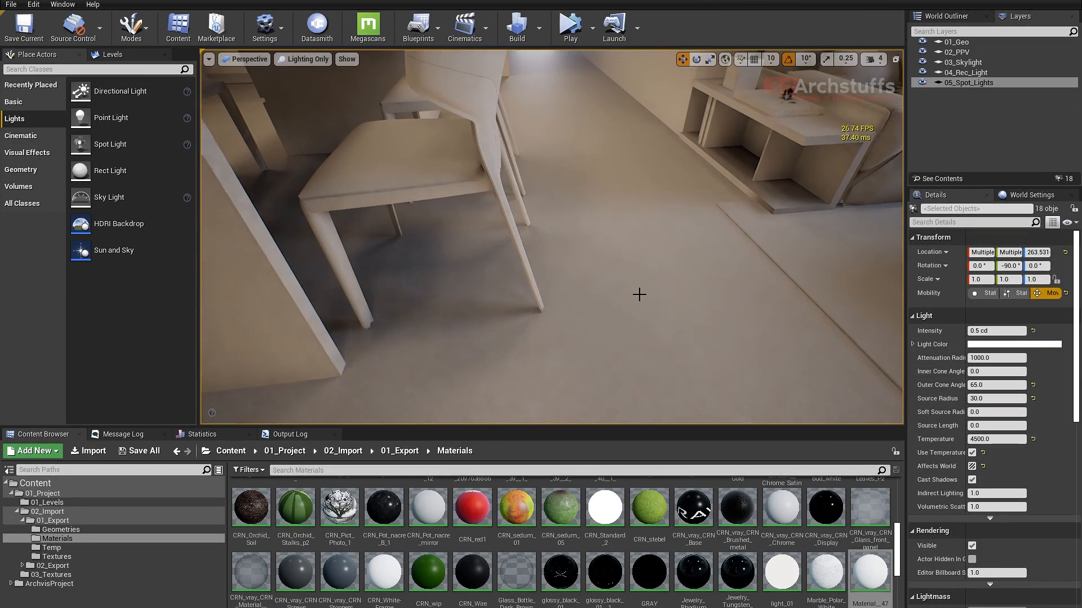
pyautogui.click(997, 384)
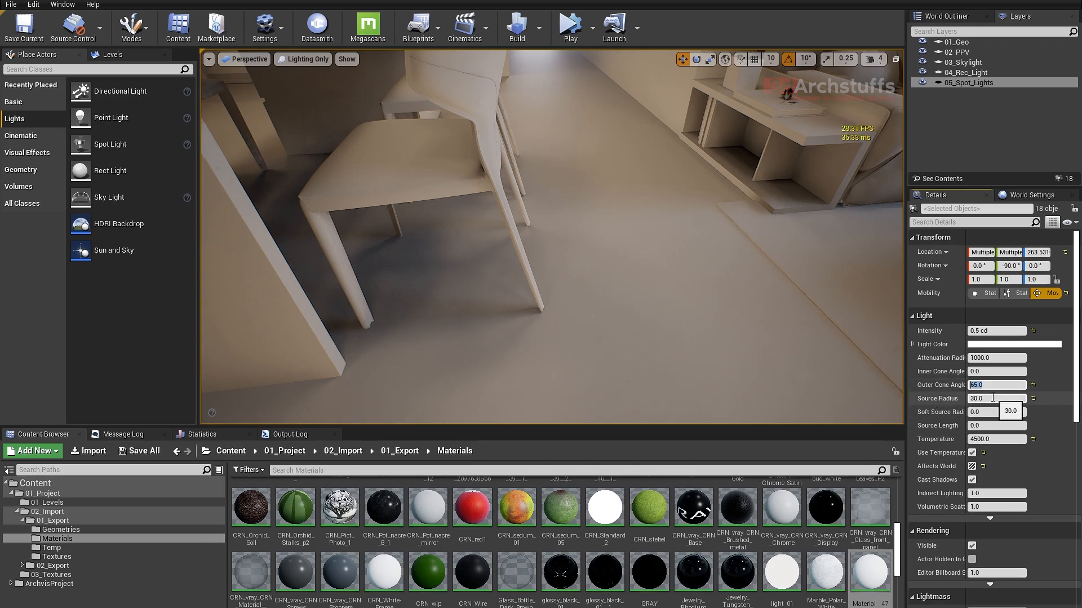
pyautogui.write('60')
pyautogui.press('Return')
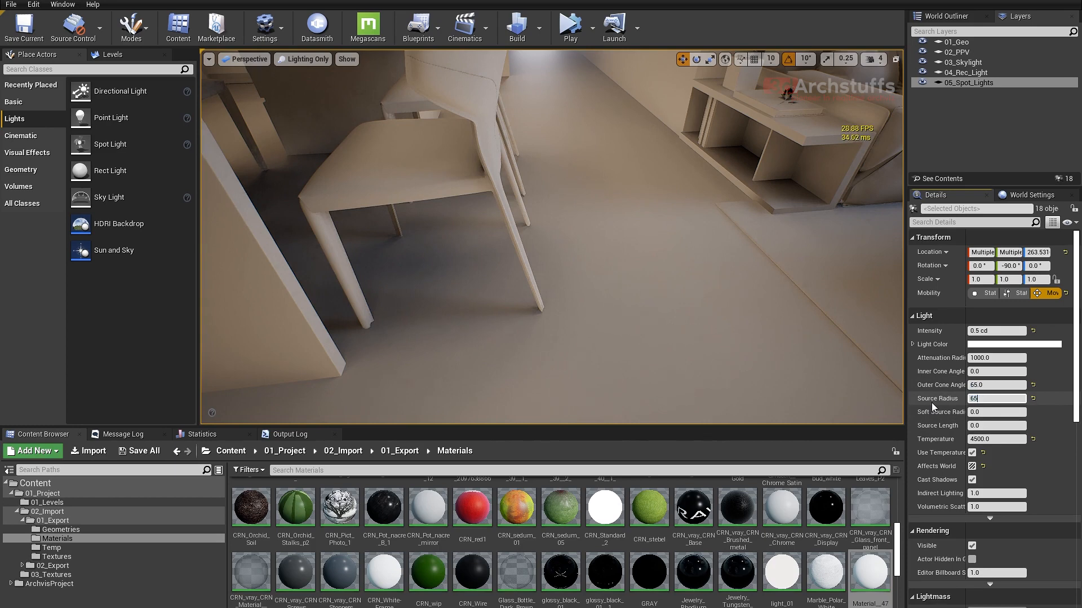
# - Examine the softness of the spot light shadows under the dining chairs and the coffee table
pyautogui.keyDown('alt'); pyautogui.moveTo(559, 269); pyautogui.dragTo(633, 297); pyautogui.keyUp('alt')
pyautogui.keyDown('alt'); pyautogui.moveTo(696, 265); pyautogui.dragTo(633, 202); pyautogui.keyUp('alt')
pyautogui.keyDown('alt'); pyautogui.moveTo(611, 273); pyautogui.dragTo(658, 252); pyautogui.keyUp('alt')
pyautogui.moveTo(780, 211); pyautogui.dragTo(834, 211, button='right')
pyautogui.moveTo(723, 274); pyautogui.dragTo(756, 252, button='right')
pyautogui.moveTo(691, 213); pyautogui.dragTo(665, 211, button='right')
pyautogui.moveTo(536, 309); pyautogui.dragTo(623, 282, button='right')
pyautogui.scroll(4, 642, 275)
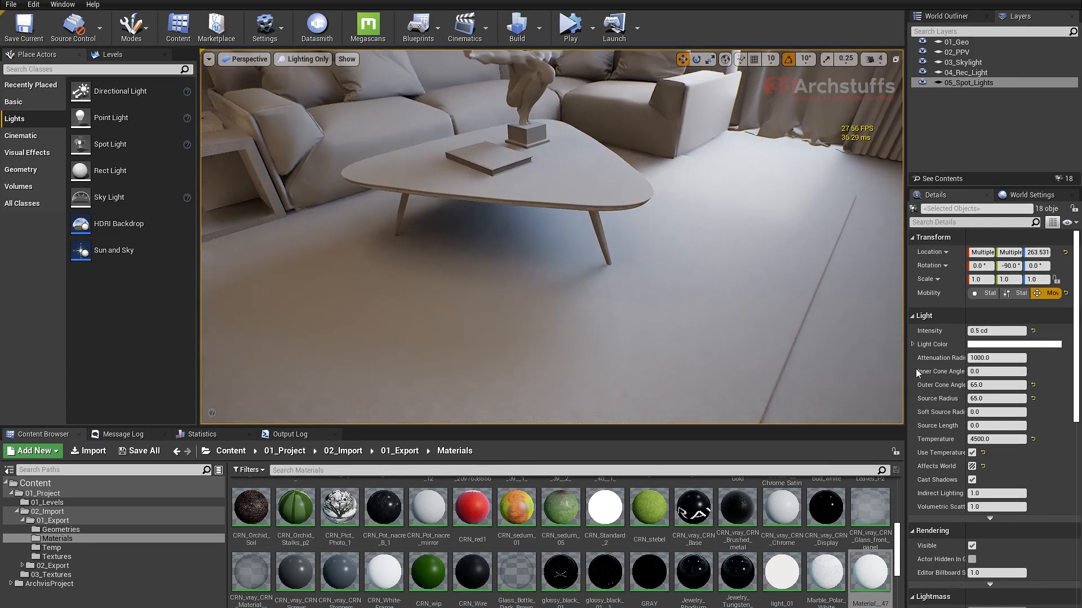
# - Set the spot lights' Source Radius to 20 to compare the chair shadows, restore it to 65 and deselect the lights
pyautogui.click(986, 398)
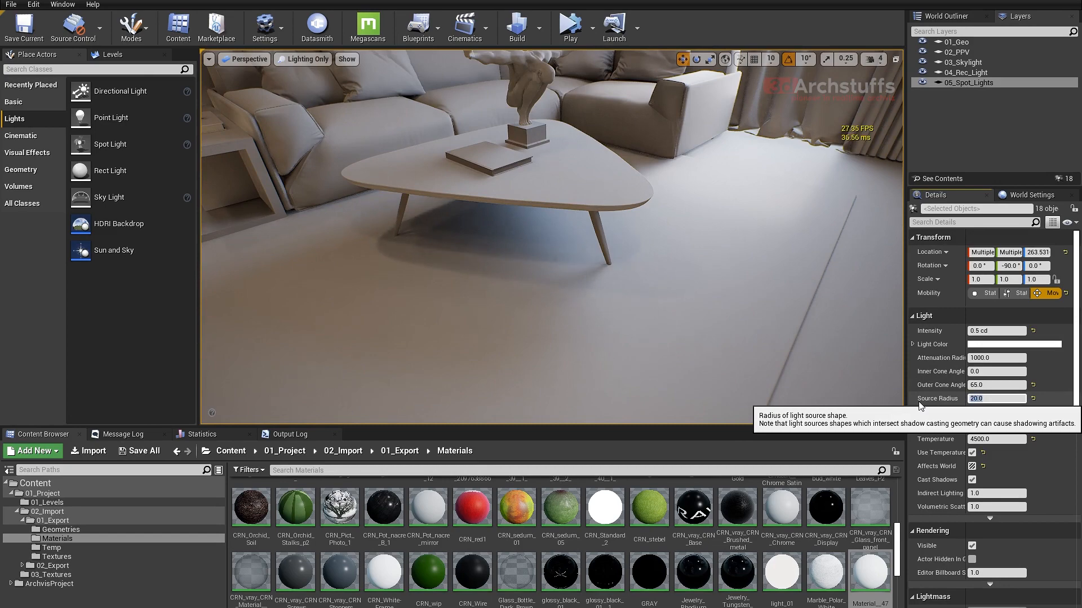
pyautogui.moveTo(553, 280); pyautogui.dragTo(523, 292, button='right')
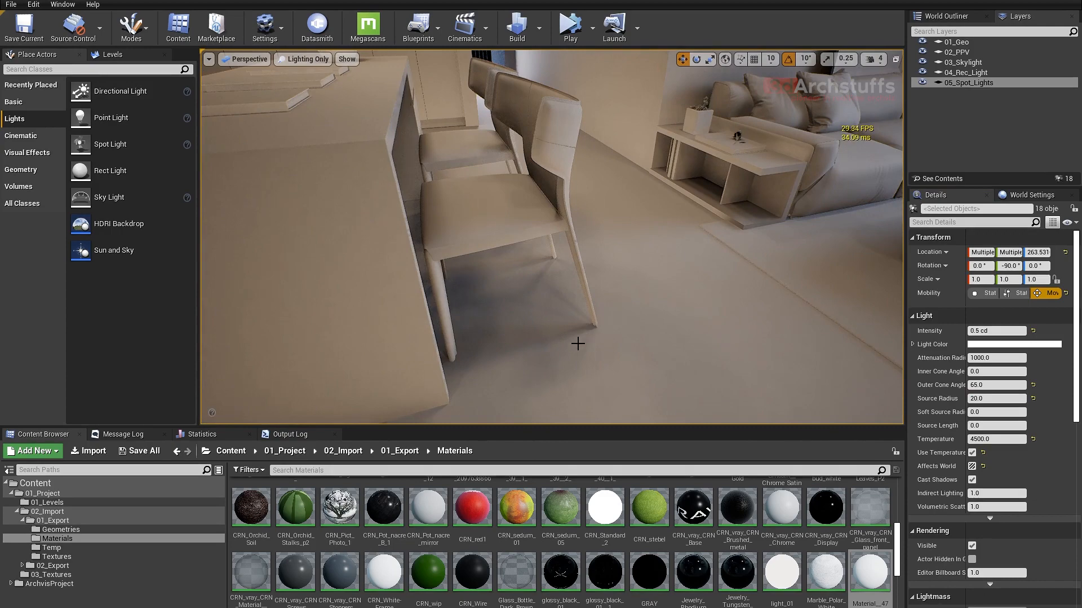
pyautogui.moveTo(676, 350); pyautogui.dragTo(669, 220, button='right')
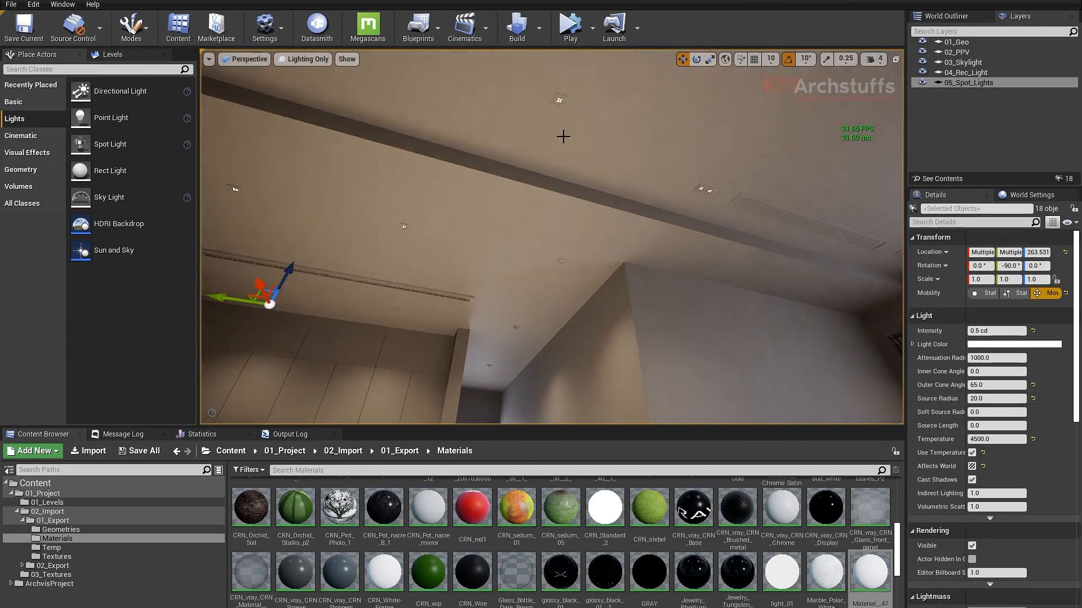
pyautogui.moveTo(564, 136); pyautogui.dragTo(687, 233, button='right')
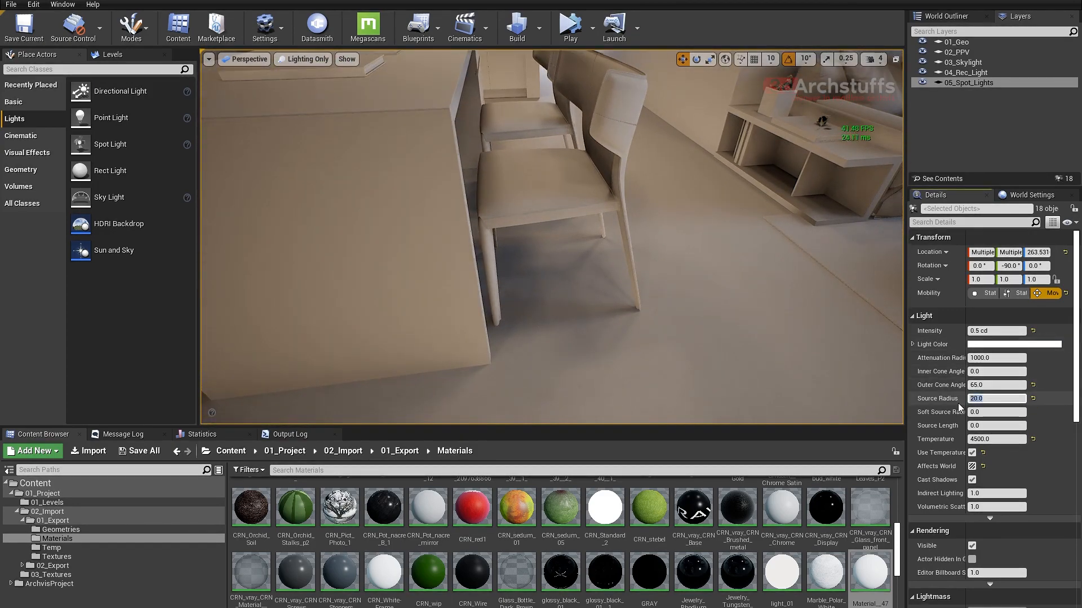
pyautogui.press('Return')
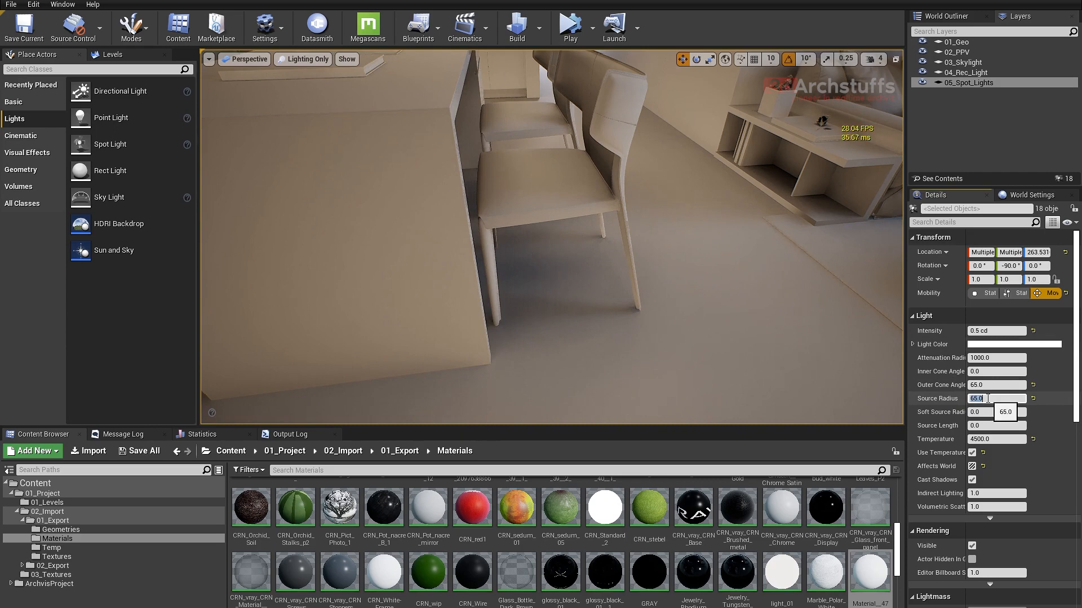
pyautogui.moveTo(705, 276); pyautogui.dragTo(770, 283, button='right')
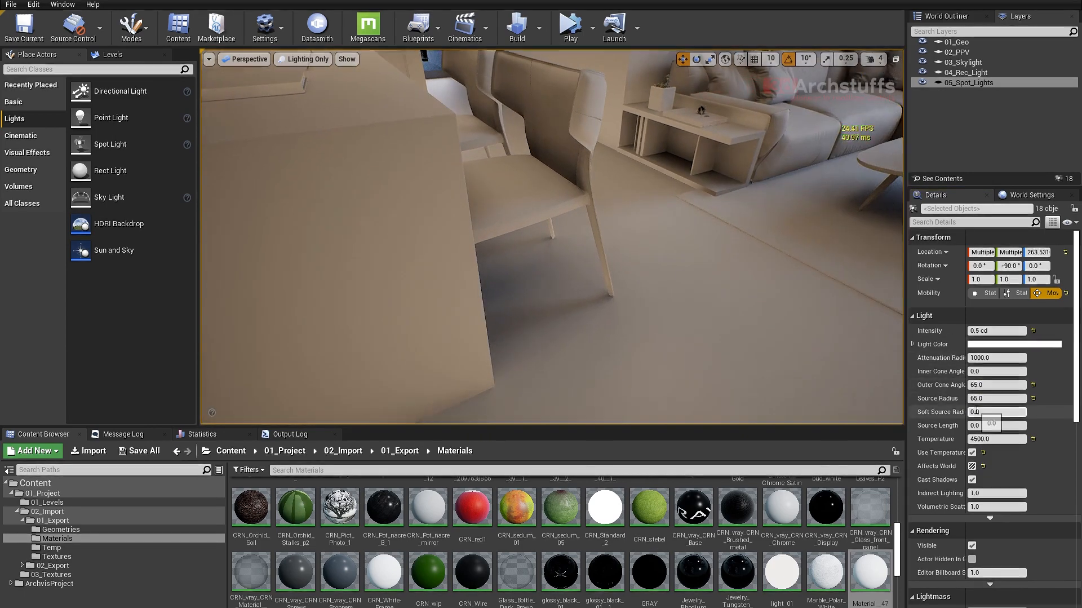
pyautogui.moveTo(708, 264)
pyautogui.mouseDown(button='right')
pyautogui.moveTo(576, 261)
pyautogui.moveTo(590, 221)
pyautogui.moveTo(650, 264)
pyautogui.moveTo(642, 251)
pyautogui.moveTo(689, 255)
pyautogui.mouseUp(button='right')
pyautogui.press('Escape')
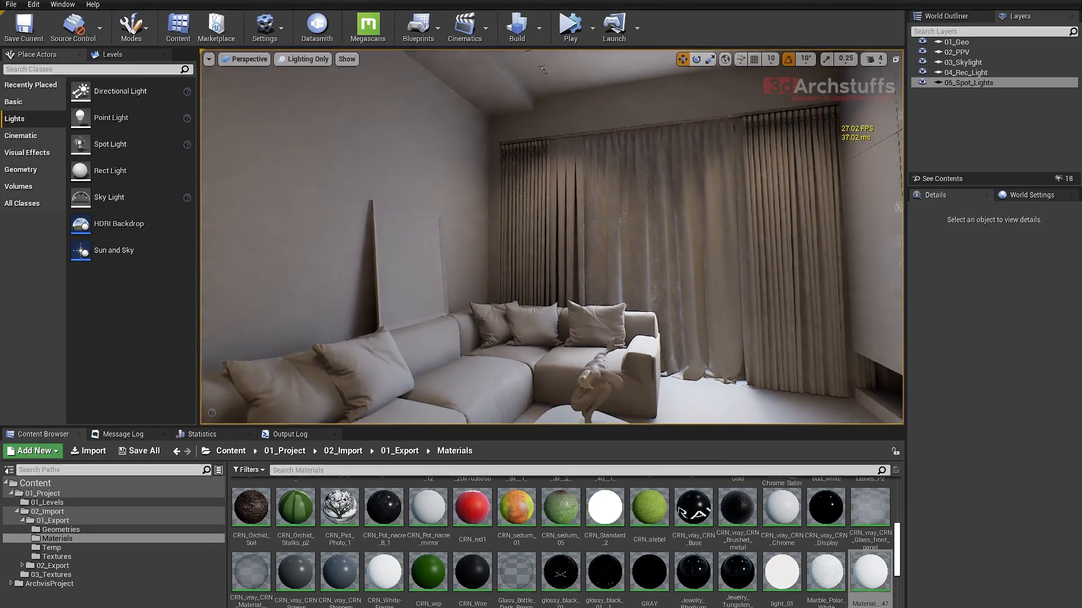
# - Select the sheer curtain SM_Curtain_01 in front of the window and delete it
pyautogui.moveTo(624, 249); pyautogui.dragTo(646, 250, button='right')
pyautogui.scroll(5, 624, 248)
pyautogui.click(620, 255)
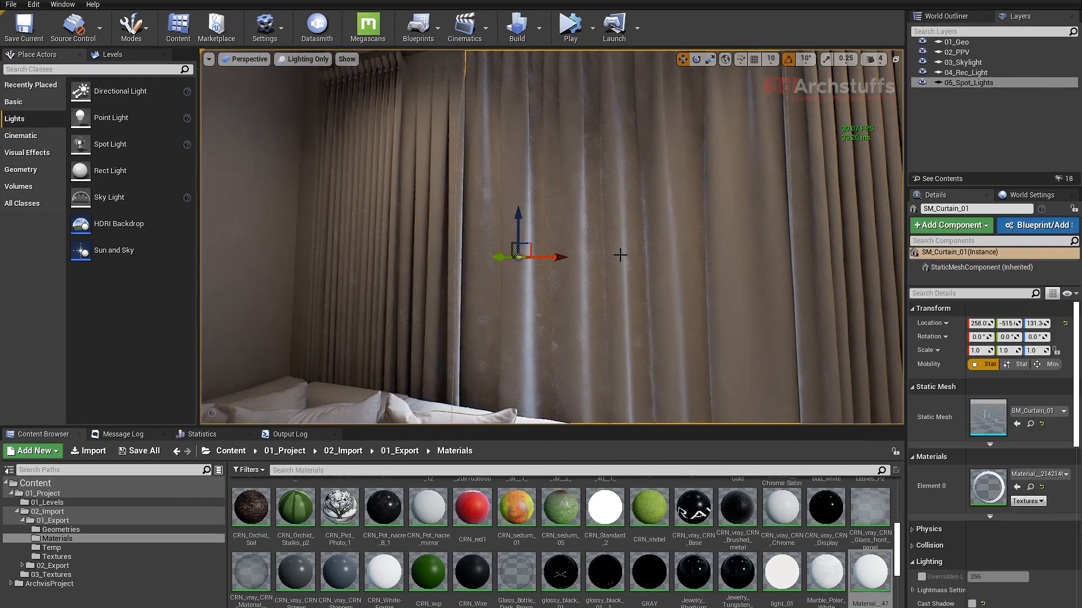
pyautogui.press('Delete')
# - Examine the lighting around the dining table, kitchen and hallway
pyautogui.moveTo(620, 255); pyautogui.dragTo(659, 284, button='right')
pyautogui.moveTo(555, 284); pyautogui.dragTo(845, 205, button='right')
pyautogui.moveTo(671, 195); pyautogui.dragTo(696, 169, button='right')
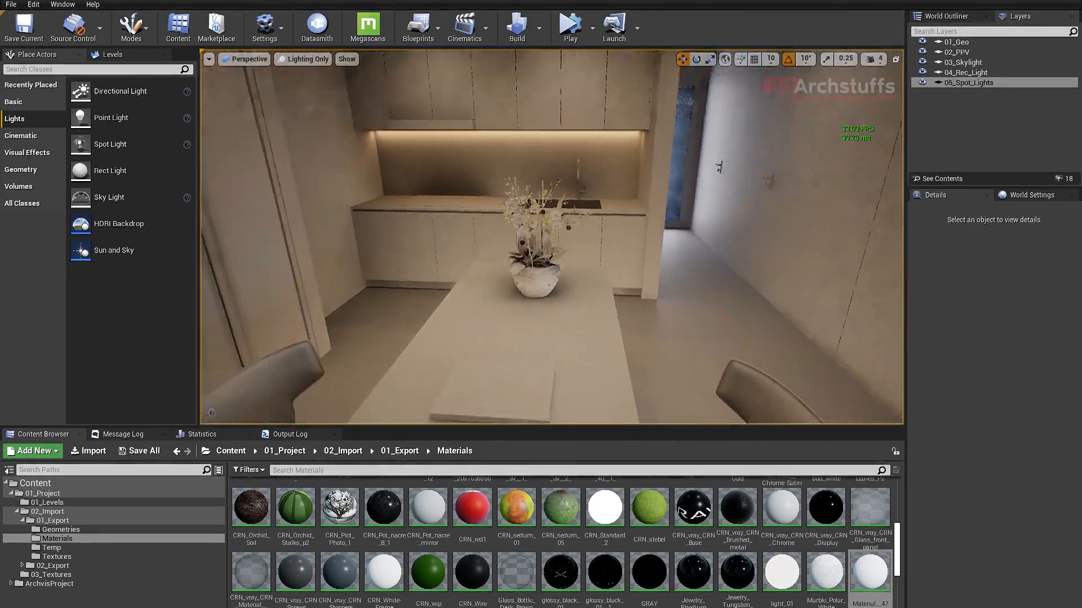
pyautogui.moveTo(623, 217)
pyautogui.mouseDown(button='right')
pyautogui.moveTo(643, 191)
pyautogui.moveTo(657, 192)
pyautogui.moveTo(665, 215)
pyautogui.moveTo(626, 186)
pyautogui.moveTo(666, 198)
pyautogui.moveTo(575, 204)
pyautogui.moveTo(603, 213)
pyautogui.mouseUp(button='right')
pyautogui.scroll(5, 623, 217)
pyautogui.scroll(6, 628, 216)
pyautogui.scroll(-8, 613, 214)
pyautogui.scroll(-6, 613, 215)
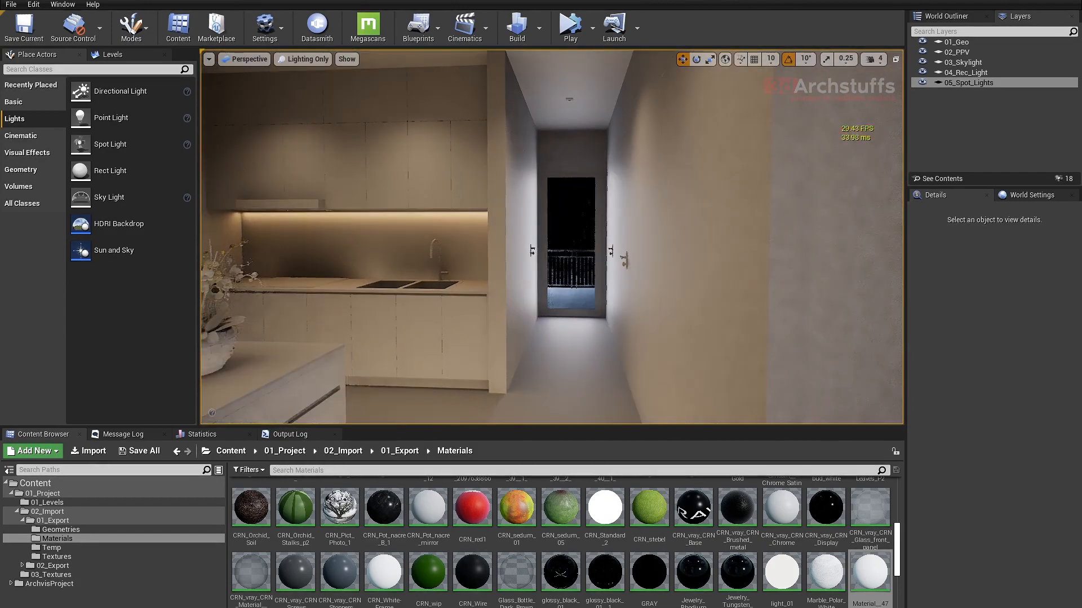
# - Show the editor icons, inspect the hallway door's RectLight2 settings and review the light placement around the shelves and kitchen
pyautogui.press('g')
pyautogui.click(565, 235)
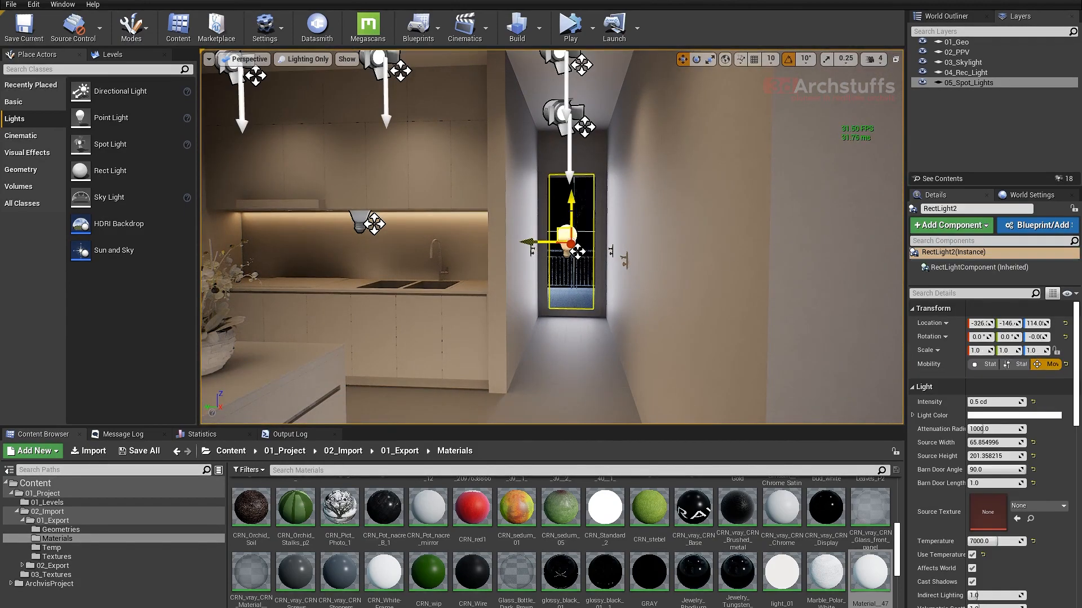
pyautogui.moveTo(690, 262); pyautogui.dragTo(570, 256, button='right')
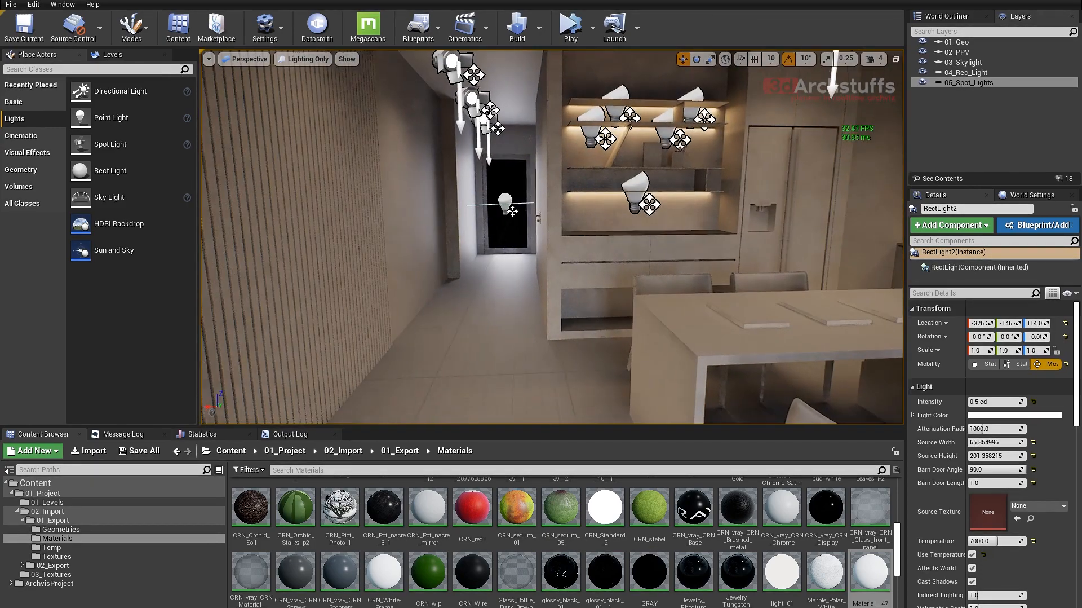
pyautogui.moveTo(622, 284); pyautogui.dragTo(789, 240, button='right')
pyautogui.press('Escape')
pyautogui.scroll(-4, 630, 287)
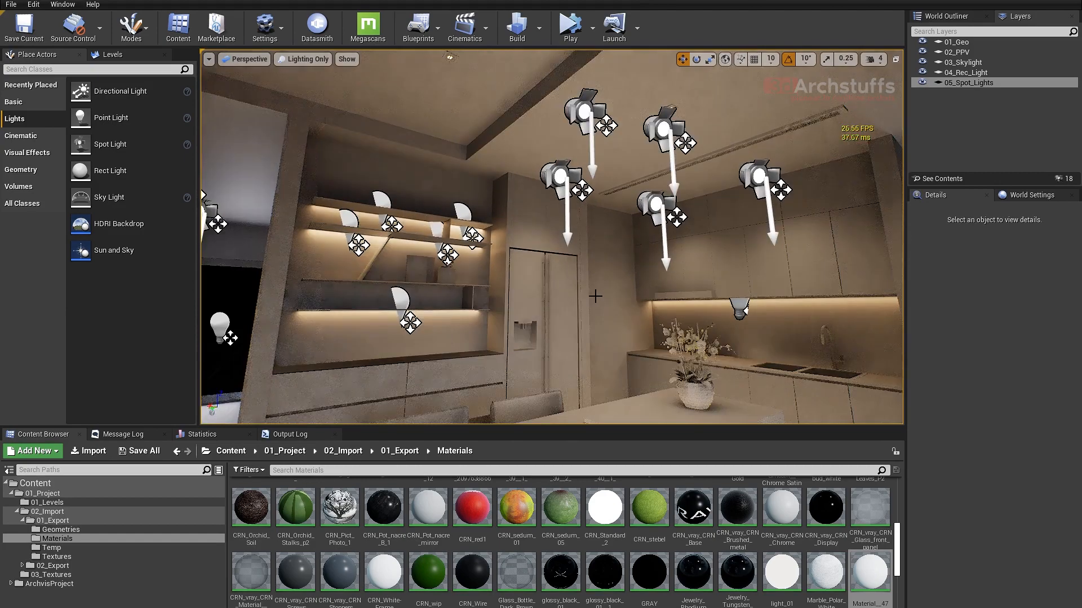
# - Examine the light placement and shading around the kitchen ceiling, the shelves and the living room sofa
pyautogui.moveTo(641, 183); pyautogui.dragTo(683, 212, button='right')
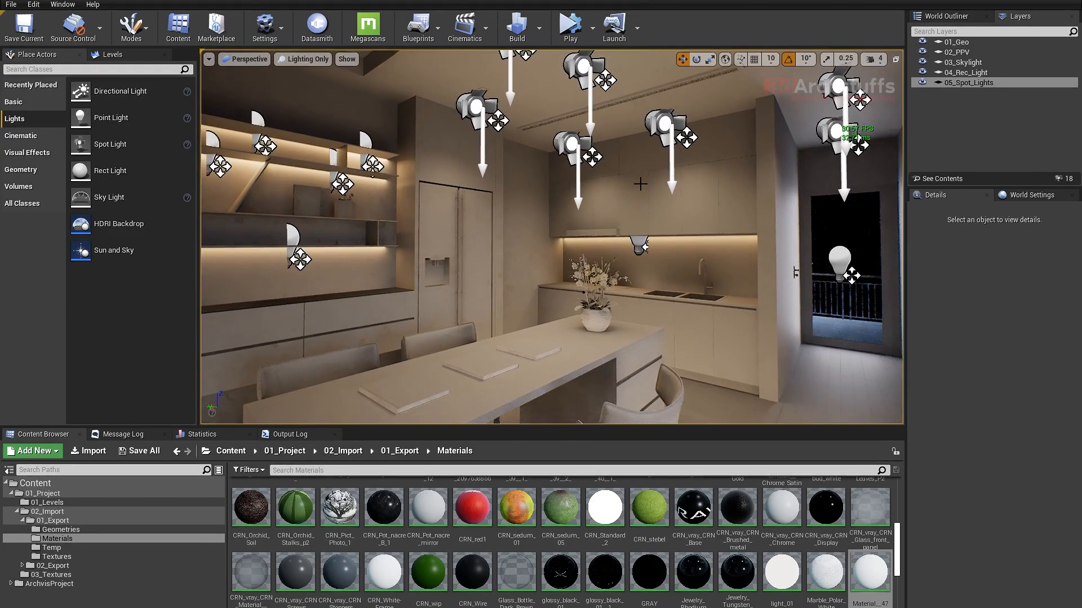
pyautogui.moveTo(645, 247); pyautogui.dragTo(643, 192, button='right')
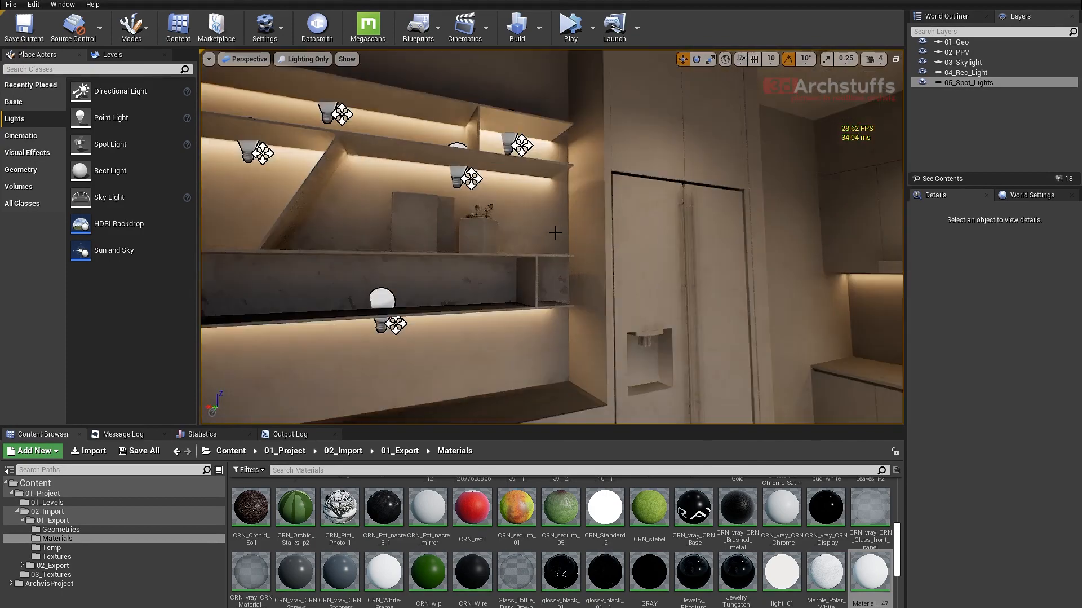
pyautogui.moveTo(556, 232); pyautogui.dragTo(491, 240, button='right')
pyautogui.moveTo(599, 241); pyautogui.dragTo(671, 291, button='right')
pyautogui.scroll(-5, 661, 299)
pyautogui.scroll(10, 655, 298)
pyautogui.scroll(-5, 651, 299)
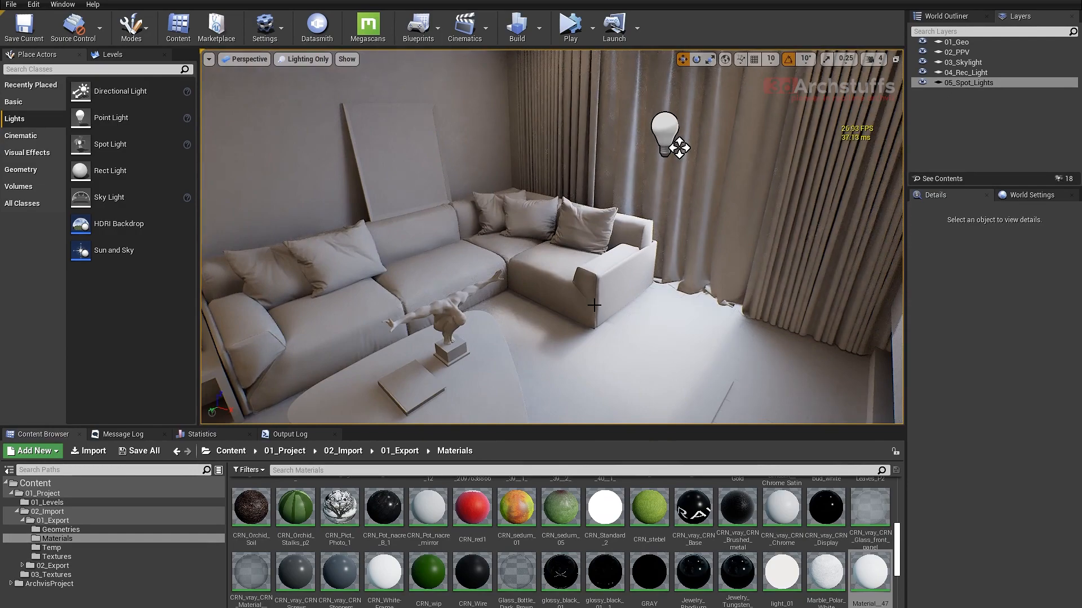
pyautogui.scroll(-5, 665, 304)
pyautogui.moveTo(664, 304)
pyautogui.mouseDown(button='right')
pyautogui.moveTo(617, 280)
pyautogui.moveTo(657, 278)
pyautogui.moveTo(654, 299)
pyautogui.mouseUp(button='right')
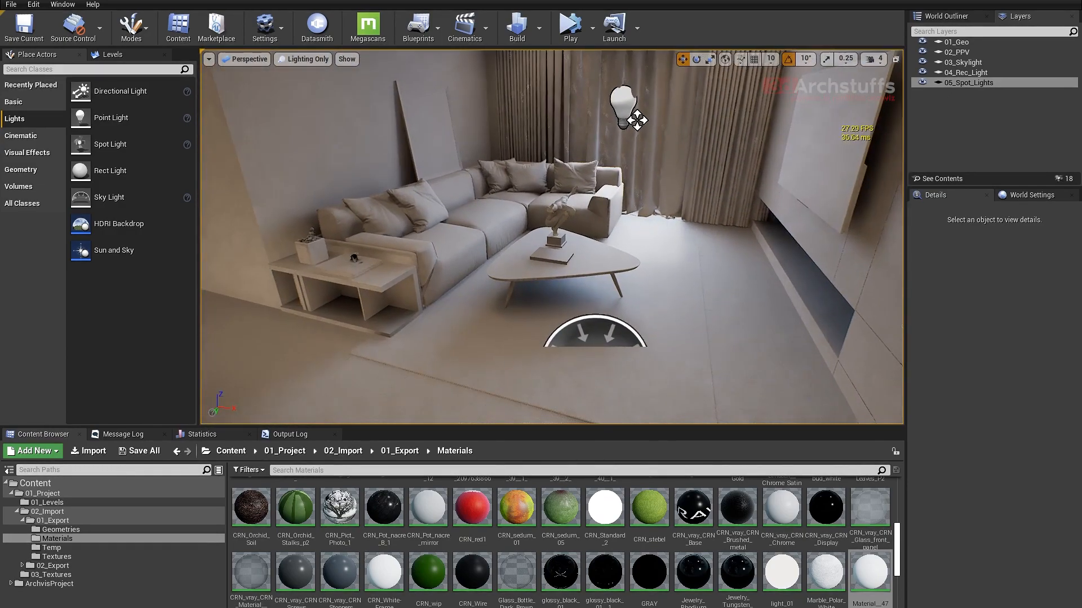
# - Select the SkyLight on the living room floor and disable its Affects World option to compare the lighting
pyautogui.click(594, 329)
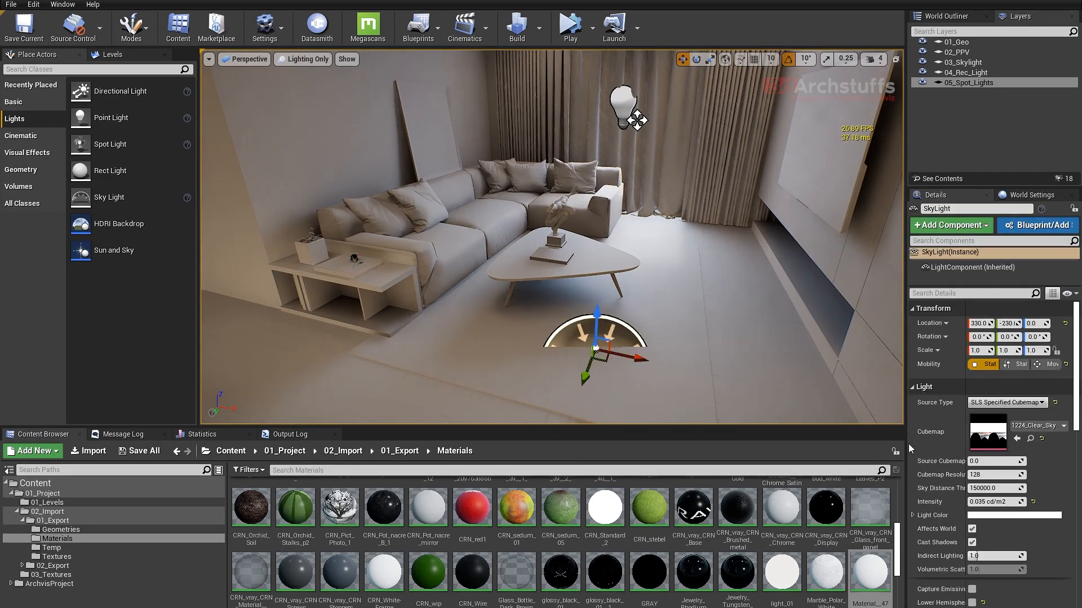
pyautogui.click(972, 530)
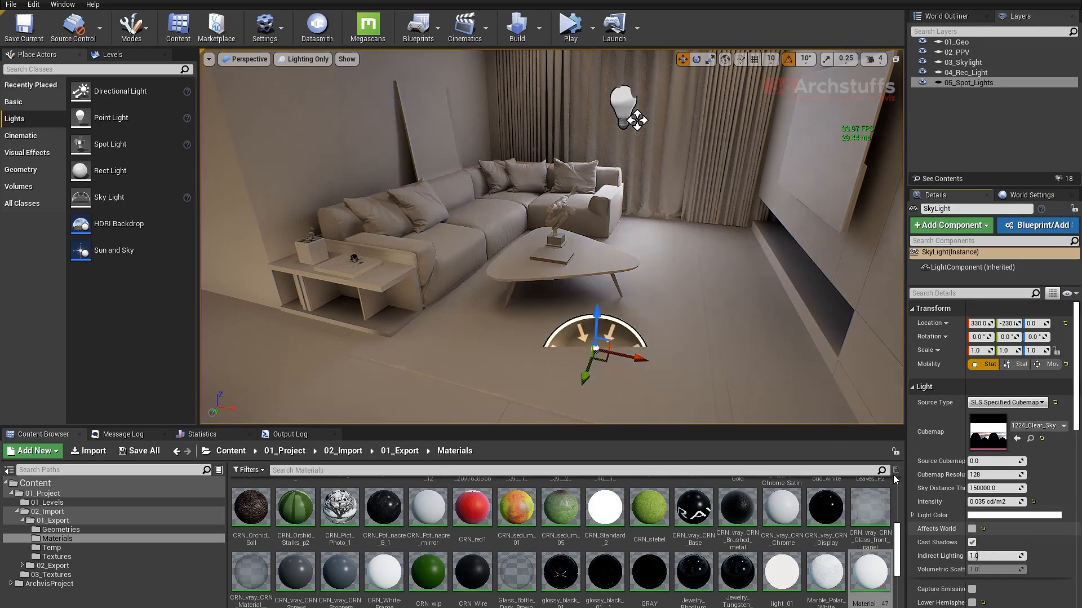
pyautogui.scroll(8, 676, 260)
pyautogui.moveTo(648, 243)
pyautogui.mouseDown(button='right')
pyautogui.moveTo(685, 231)
pyautogui.moveTo(640, 251)
pyautogui.mouseUp(button='right')
pyautogui.moveTo(489, 228); pyautogui.dragTo(465, 228, button='right')
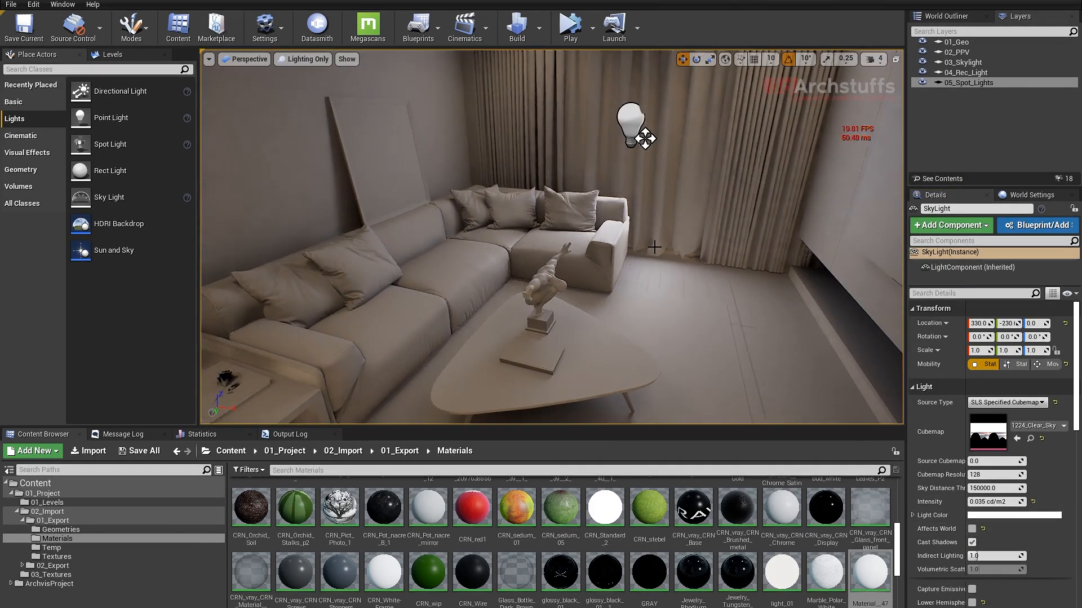
pyautogui.scroll(-3, 489, 228)
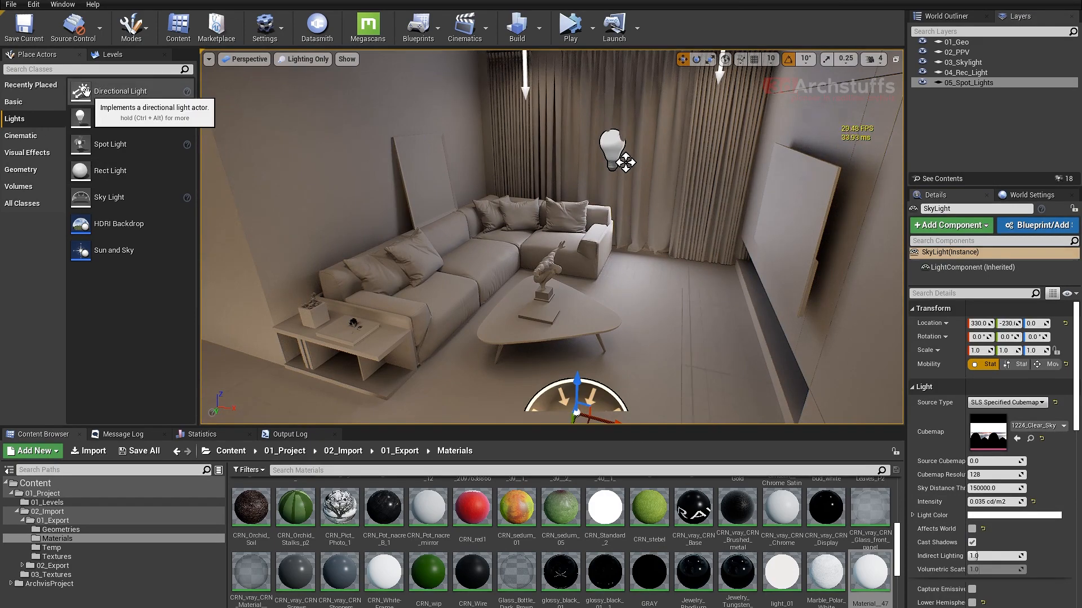
# - Place a Movable Directional Light near the living room window and set its Z rotation to 90°
pyautogui.moveTo(107, 92); pyautogui.dragTo(626, 277)
pyautogui.click(1046, 364)
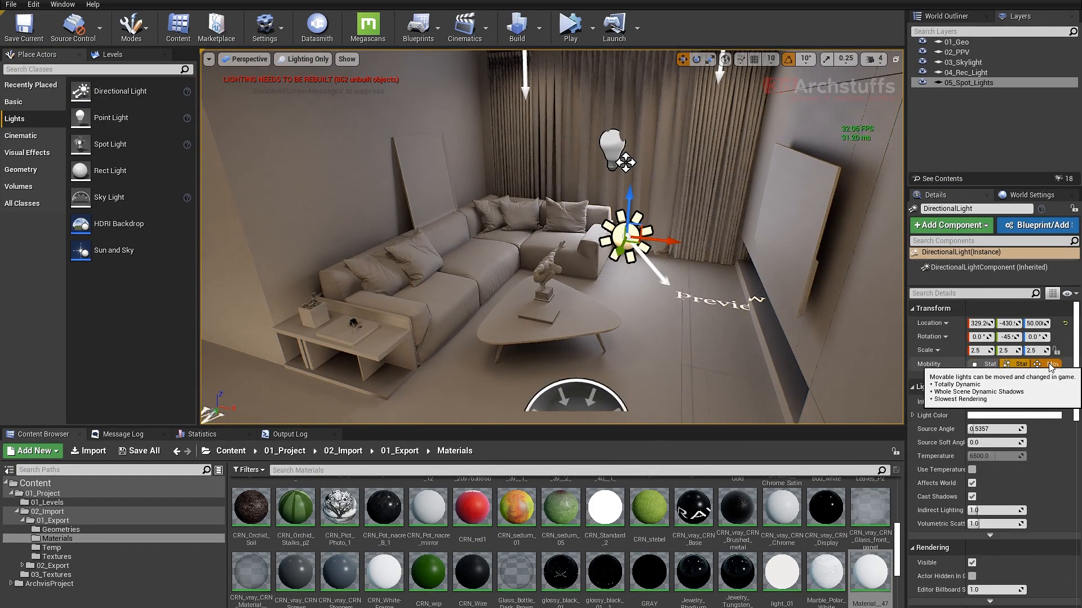
pyautogui.moveTo(698, 317); pyautogui.dragTo(739, 324, button='right')
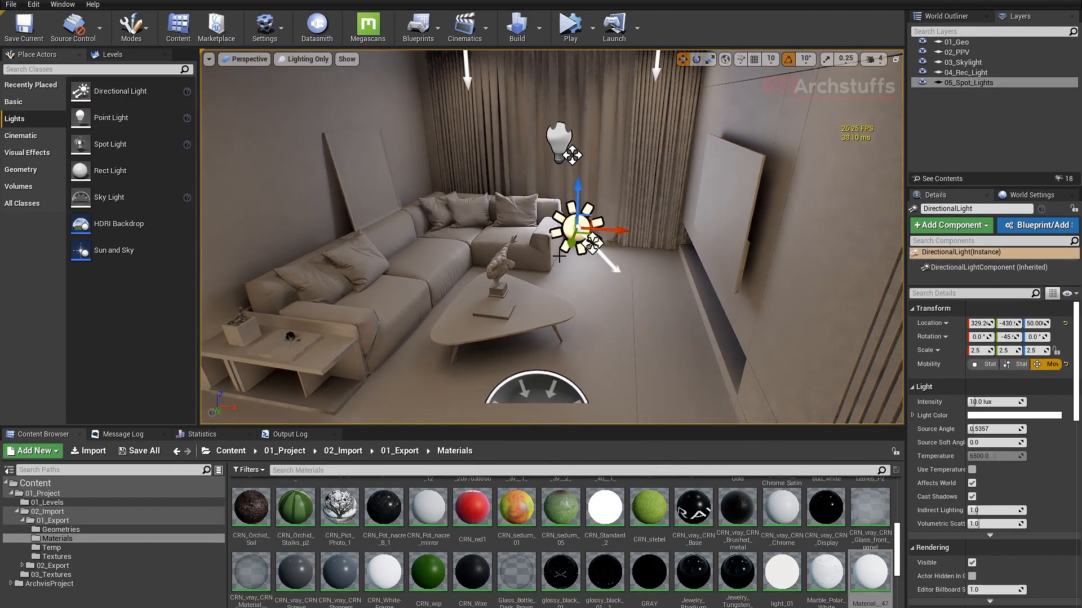
pyautogui.press('e')
pyautogui.moveTo(620, 245); pyautogui.dragTo(654, 248)
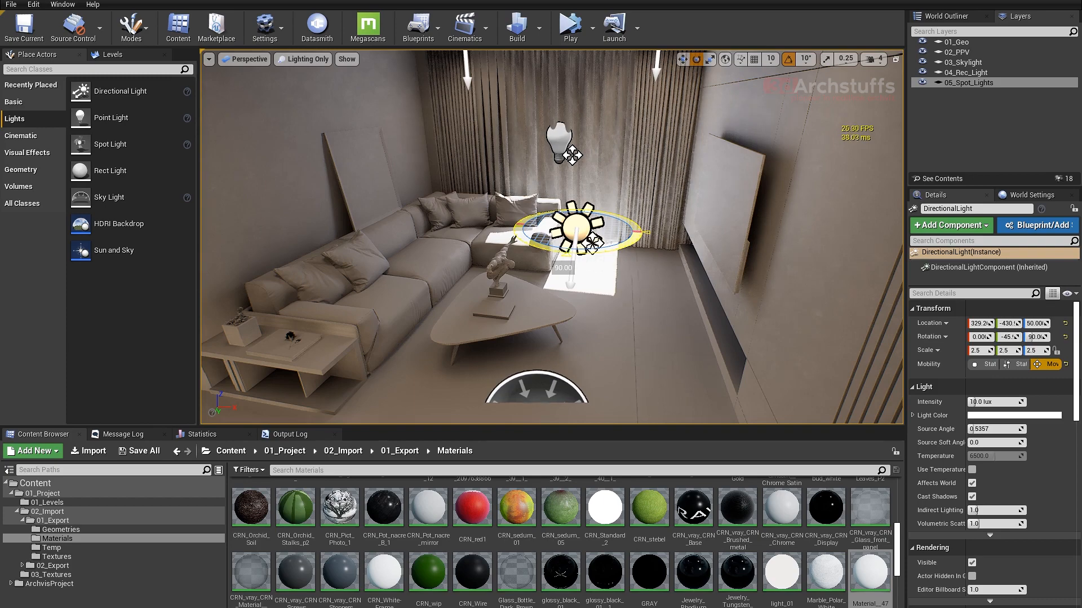
# - Disable rotation snapping and adjust the Directional Light's Y rotation to about -44° near the sofa
pyautogui.scroll(3, 627, 254)
pyautogui.moveTo(616, 269); pyautogui.dragTo(642, 279, button='right')
pyautogui.moveTo(611, 192); pyautogui.dragTo(614, 178)
pyautogui.click(789, 59)
pyautogui.moveTo(694, 231)
pyautogui.mouseDown(button='right')
pyautogui.moveTo(691, 253)
pyautogui.moveTo(711, 241)
pyautogui.mouseUp(button='right')
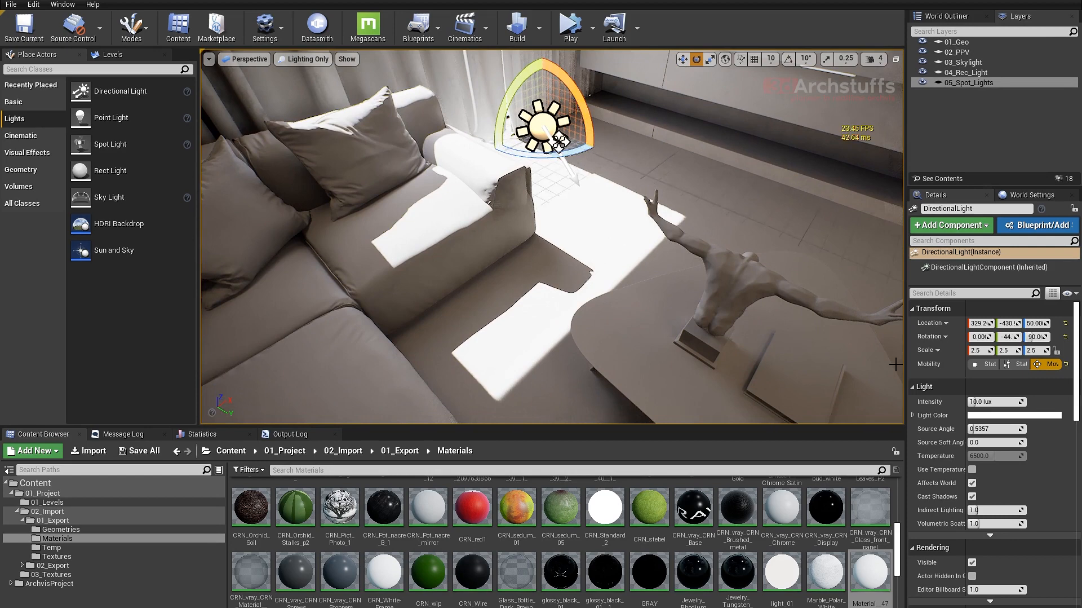
# - Set the Directional Light's Intensity to 1 lux and its Source Angle to 3
pyautogui.click(995, 401)
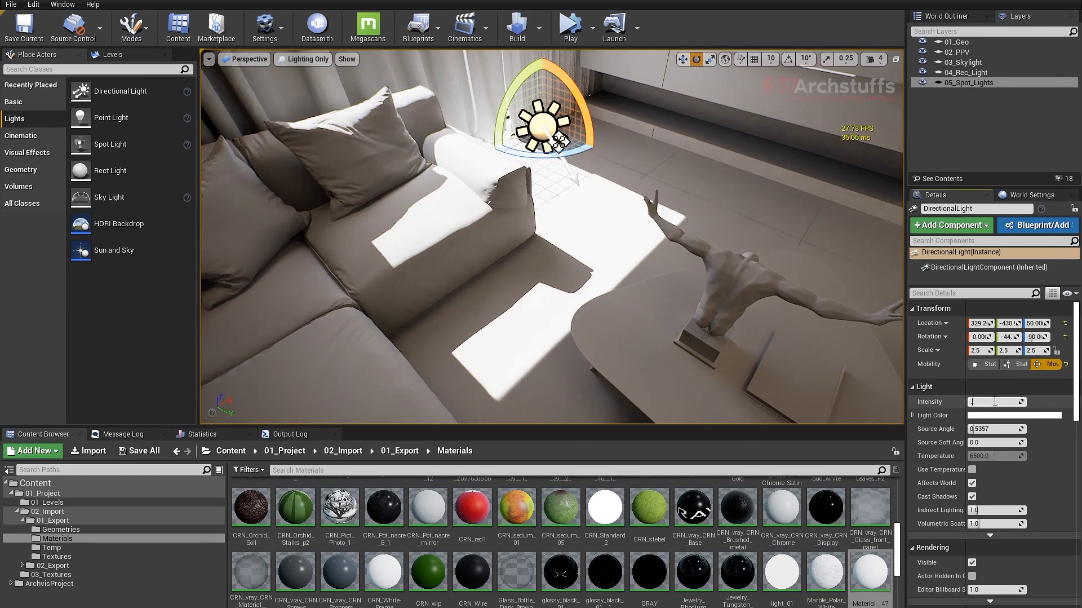
pyautogui.write('1')
pyautogui.press('Return')
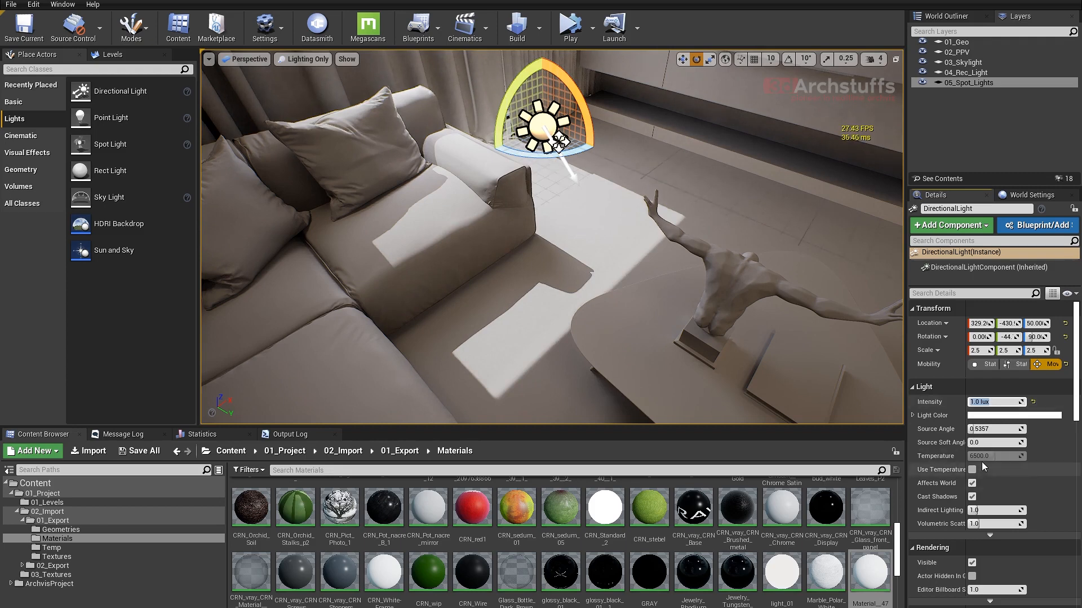
pyautogui.click(988, 429)
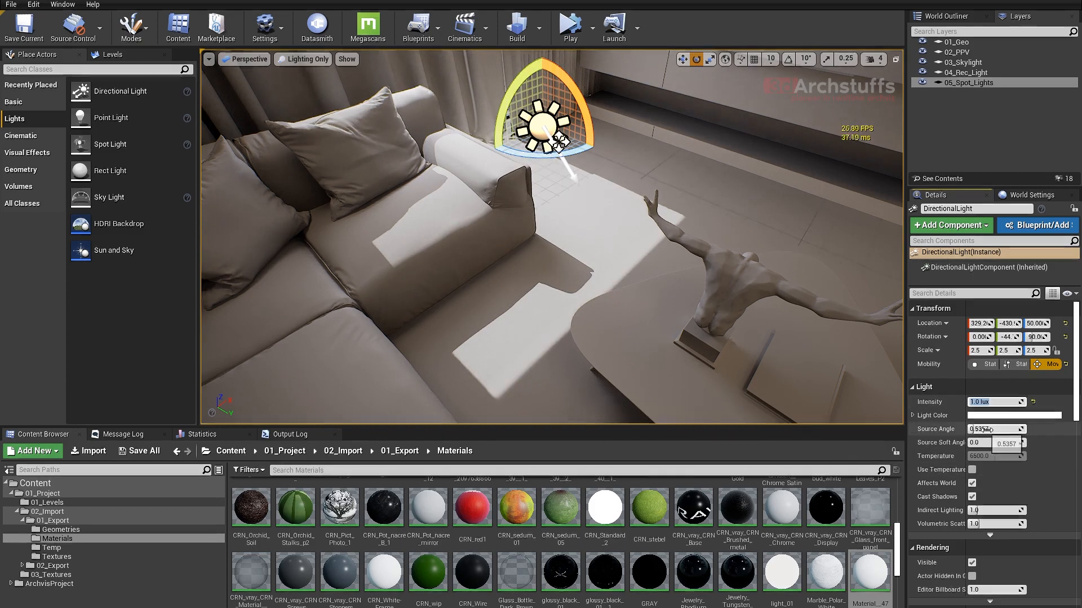
pyautogui.write('3')
pyautogui.press('Return')
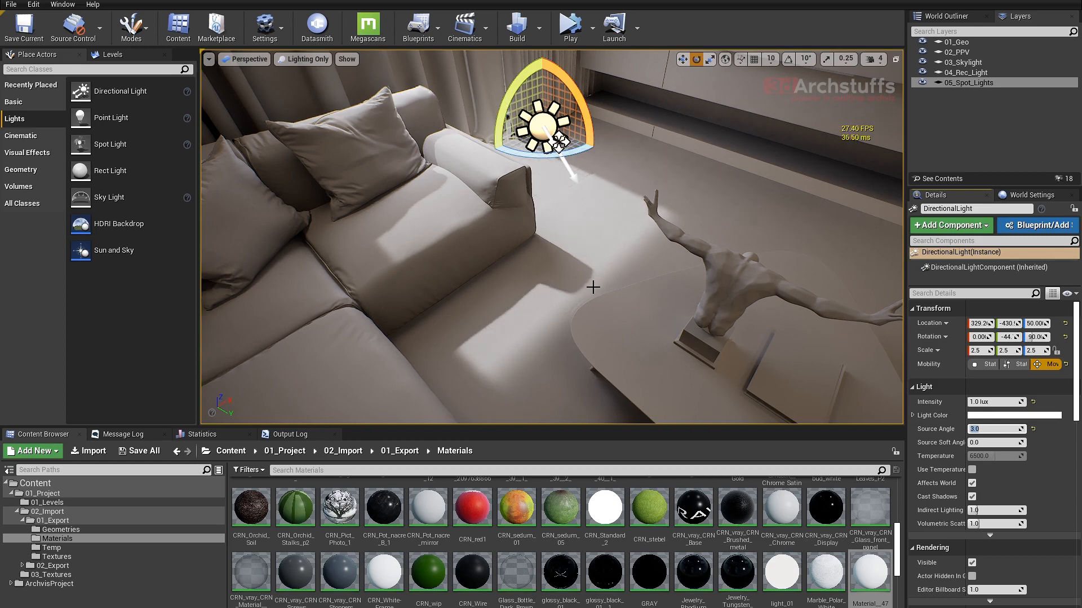
pyautogui.moveTo(599, 286); pyautogui.dragTo(581, 286, button='right')
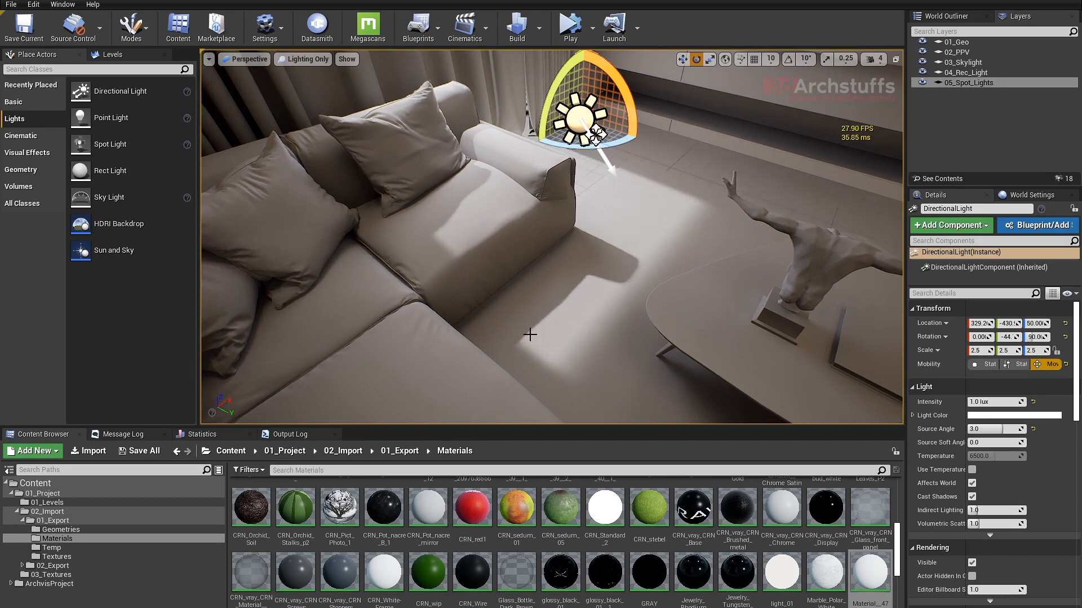
# - Tilt the Directional Light slightly to a Y rotation of about -43°
pyautogui.moveTo(631, 95); pyautogui.dragTo(625, 180)
pyautogui.moveTo(661, 256); pyautogui.dragTo(638, 254, button='middle')
pyautogui.moveTo(637, 253); pyautogui.dragTo(535, 232, button='right')
pyautogui.press('w')
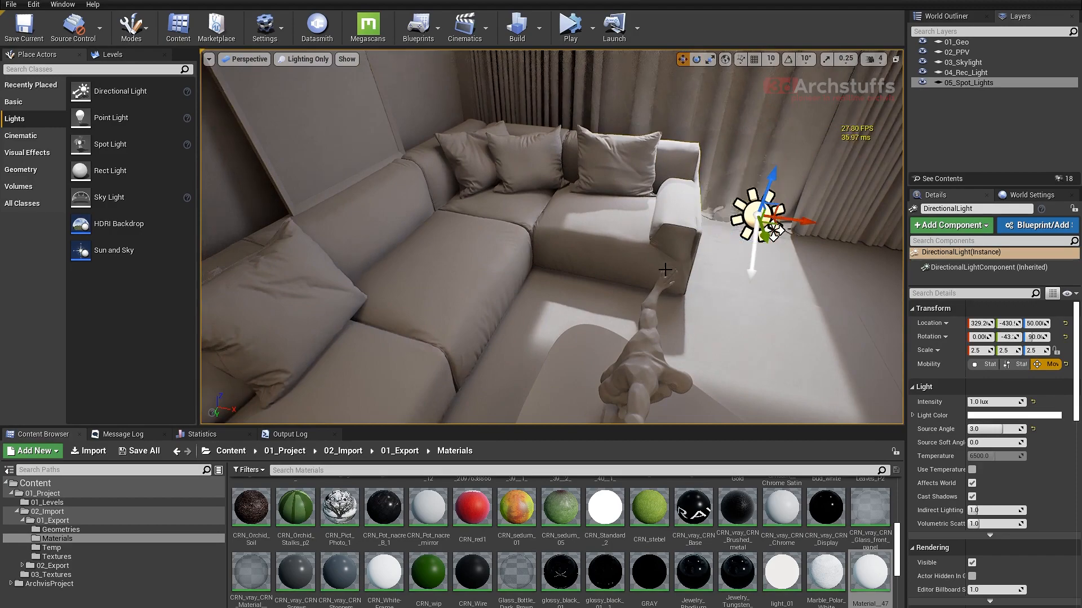
# - Duplicate the living room window's RectLight outward to the balcony railing, at about Y -627
pyautogui.moveTo(736, 269); pyautogui.dragTo(473, 392, button='right')
pyautogui.moveTo(570, 212)
pyautogui.mouseDown(button='right')
pyautogui.moveTo(614, 197)
pyautogui.moveTo(668, 203)
pyautogui.moveTo(657, 228)
pyautogui.moveTo(677, 231)
pyautogui.moveTo(564, 232)
pyautogui.mouseUp(button='right')
pyautogui.click(601, 184)
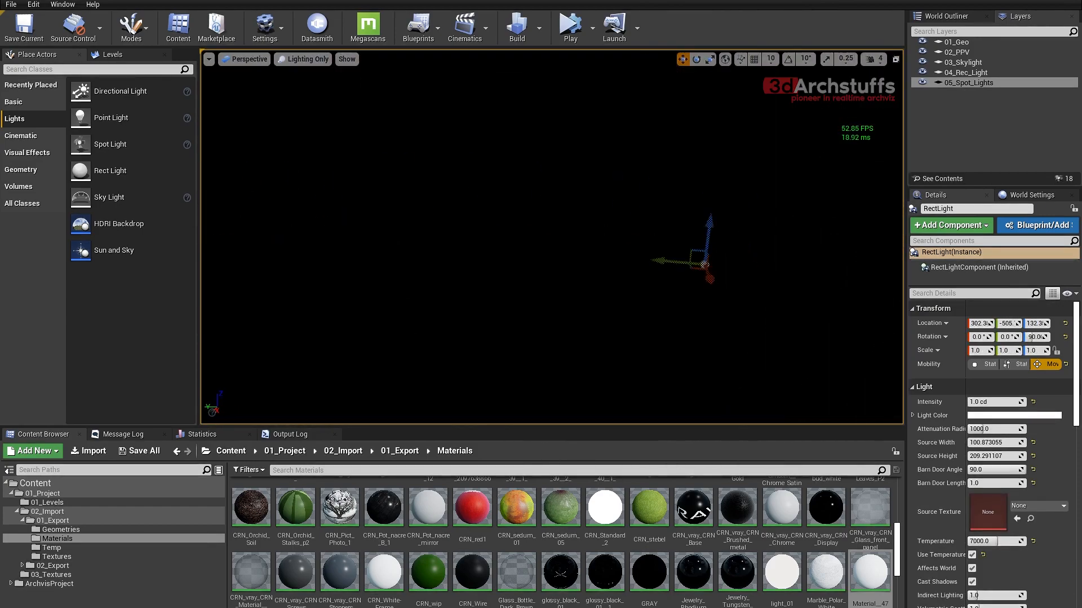
pyautogui.moveTo(496, 211); pyautogui.dragTo(654, 271, button='right')
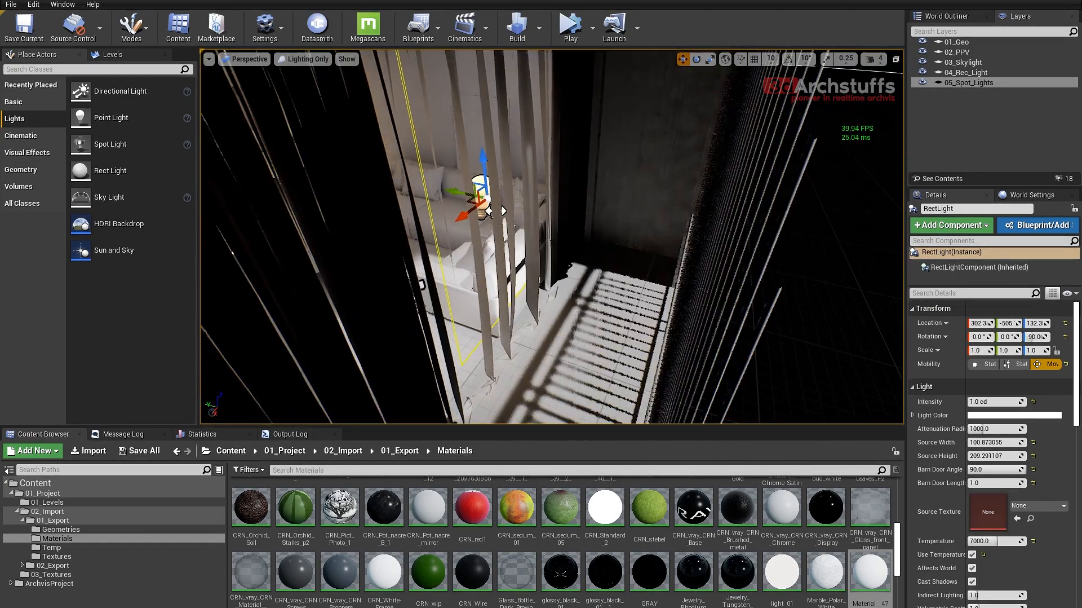
pyautogui.keyDown('alt'); pyautogui.moveTo(456, 193); pyautogui.dragTo(618, 229); pyautogui.keyUp('alt')
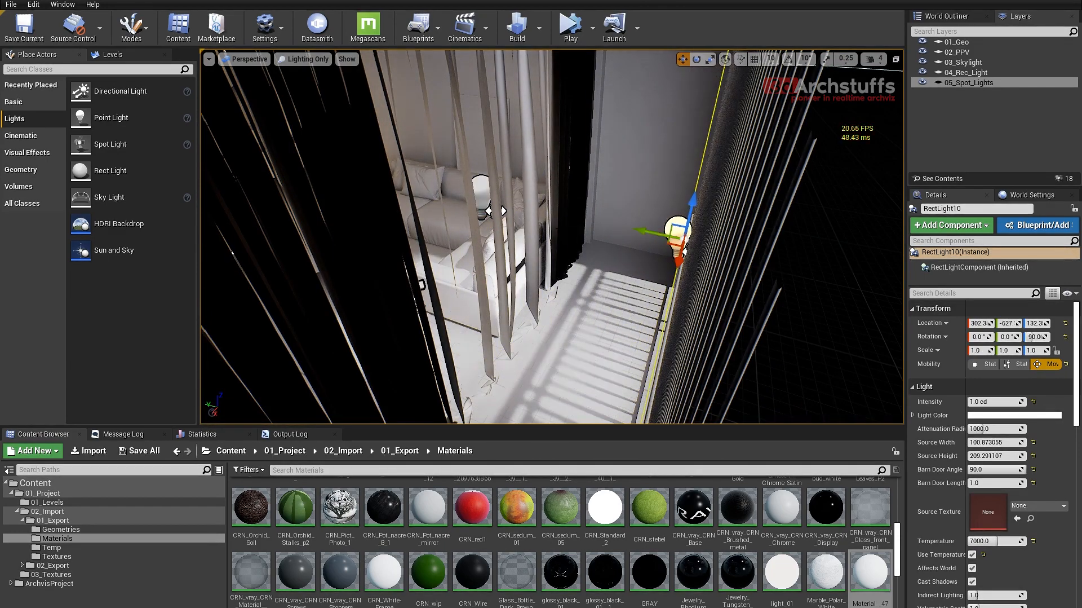
# - Inspect the copied rect light from several angles and nudge it along the Y axis beside the balcony railing
pyautogui.moveTo(548, 125); pyautogui.dragTo(571, 48, button='right')
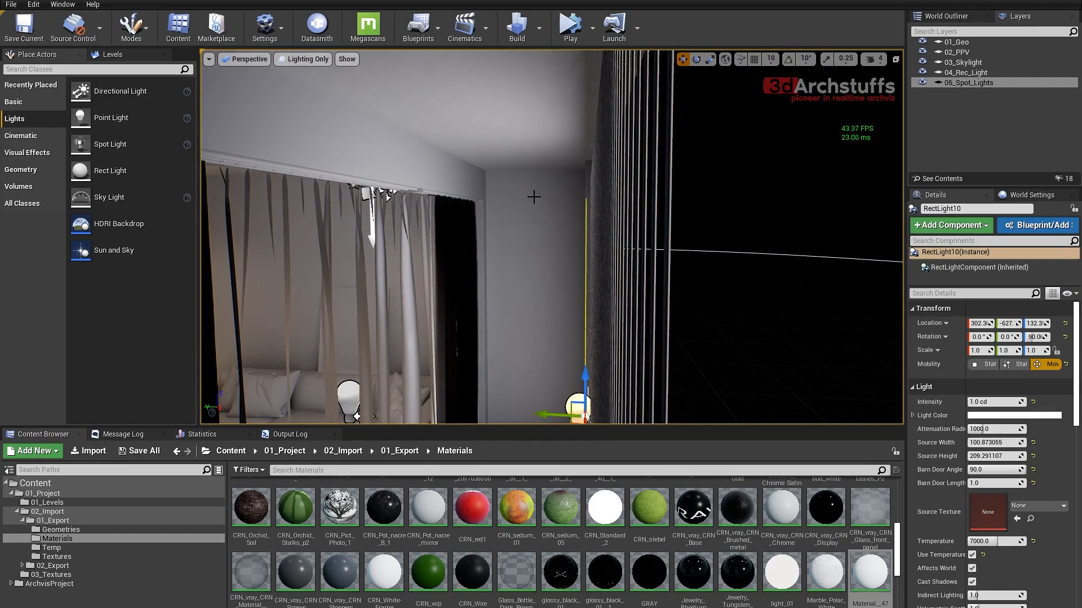
pyautogui.moveTo(533, 197); pyautogui.dragTo(560, 164, button='right')
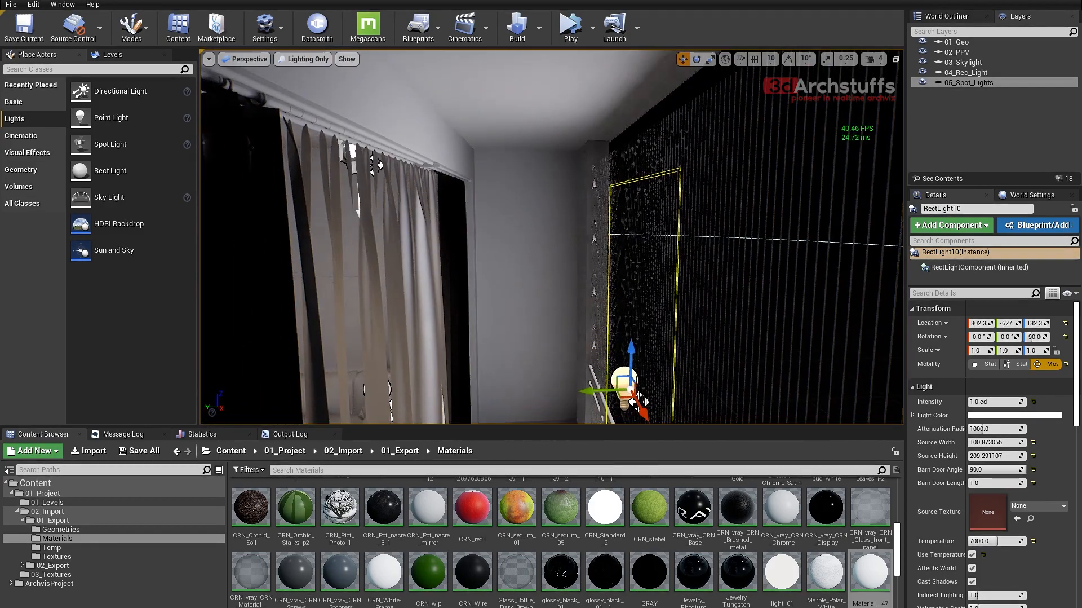
pyautogui.moveTo(376, 164)
pyautogui.mouseDown(button='right')
pyautogui.moveTo(384, 205)
pyautogui.moveTo(378, 163)
pyautogui.mouseUp(button='right')
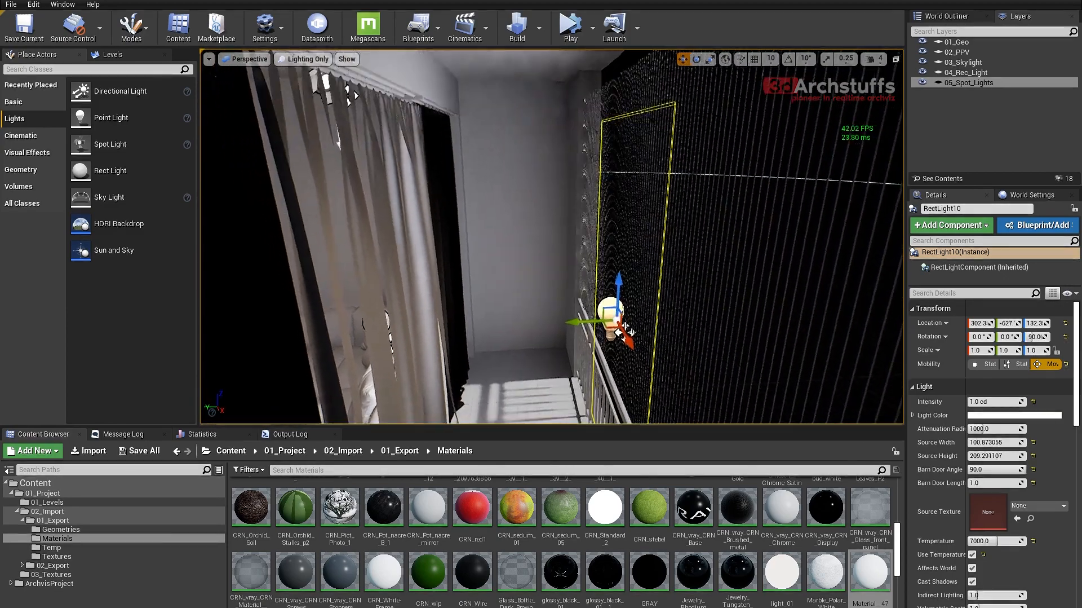
pyautogui.moveTo(559, 244)
pyautogui.mouseDown(button='right')
pyautogui.moveTo(559, 225)
pyautogui.moveTo(560, 244)
pyautogui.mouseUp(button='right')
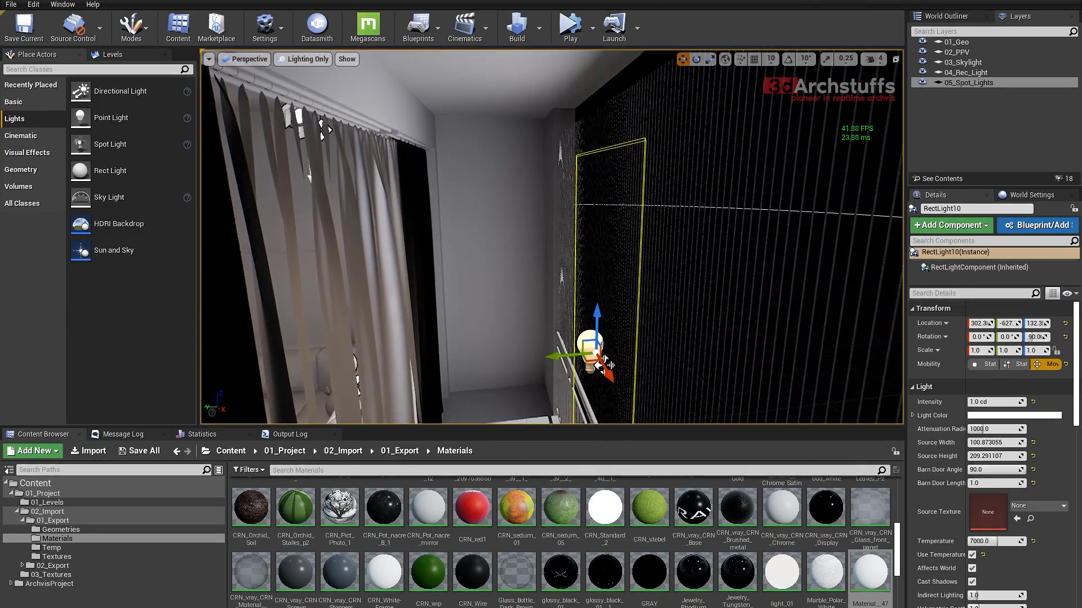
pyautogui.moveTo(601, 366); pyautogui.dragTo(645, 266, button='right')
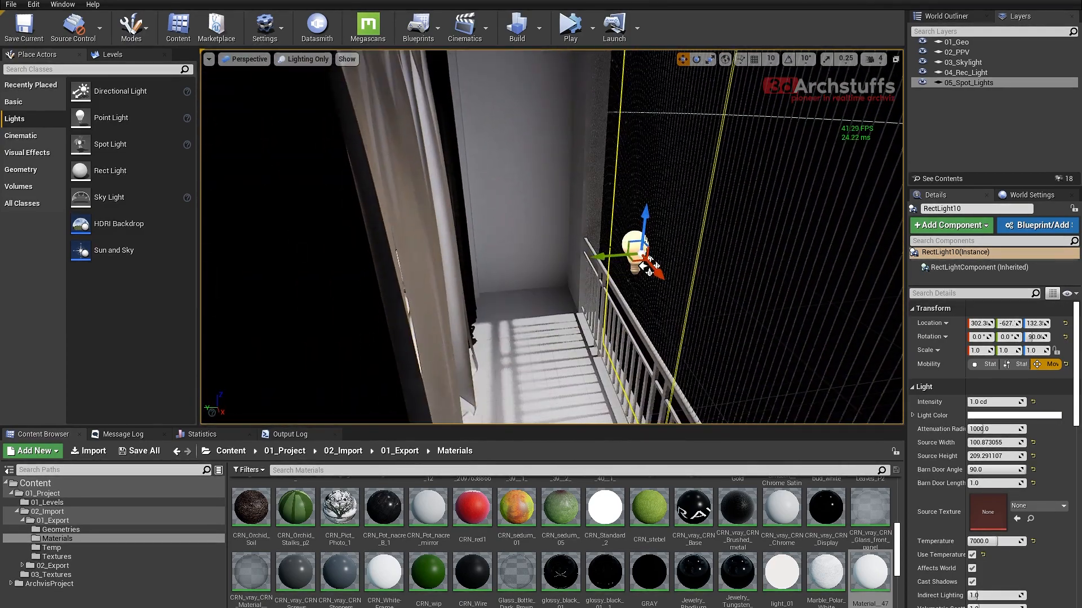
pyautogui.moveTo(646, 266)
pyautogui.mouseDown()
pyautogui.moveTo(662, 267)
pyautogui.moveTo(647, 267)
pyautogui.mouseUp()
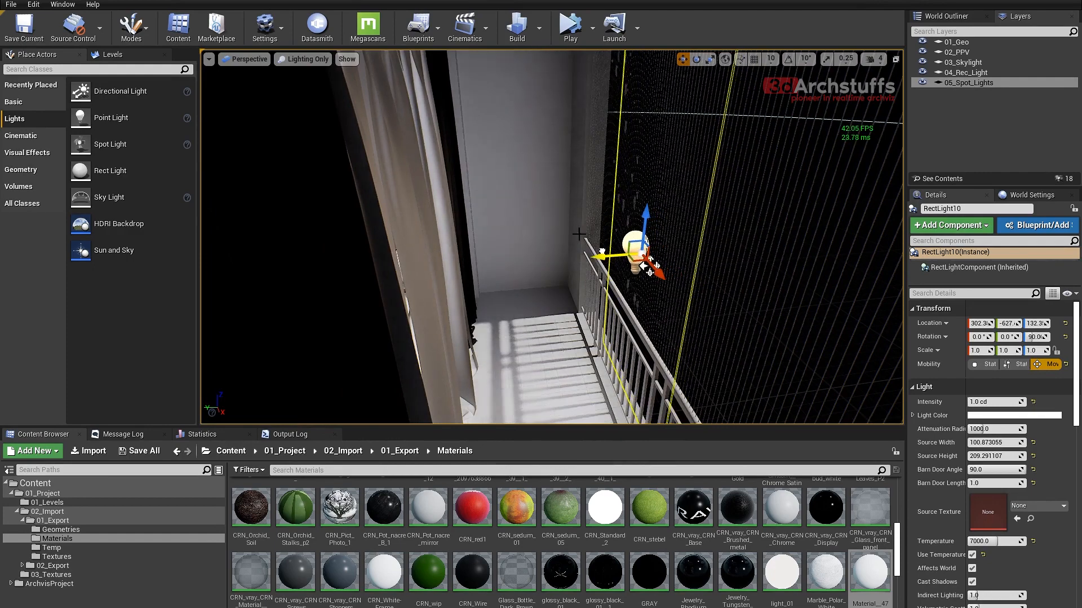
pyautogui.moveTo(646, 267)
pyautogui.mouseDown(button='right')
pyautogui.moveTo(648, 203)
pyautogui.moveTo(627, 240)
pyautogui.moveTo(656, 262)
pyautogui.mouseUp(button='right')
pyautogui.moveTo(552, 237); pyautogui.dragTo(592, 255, button='right')
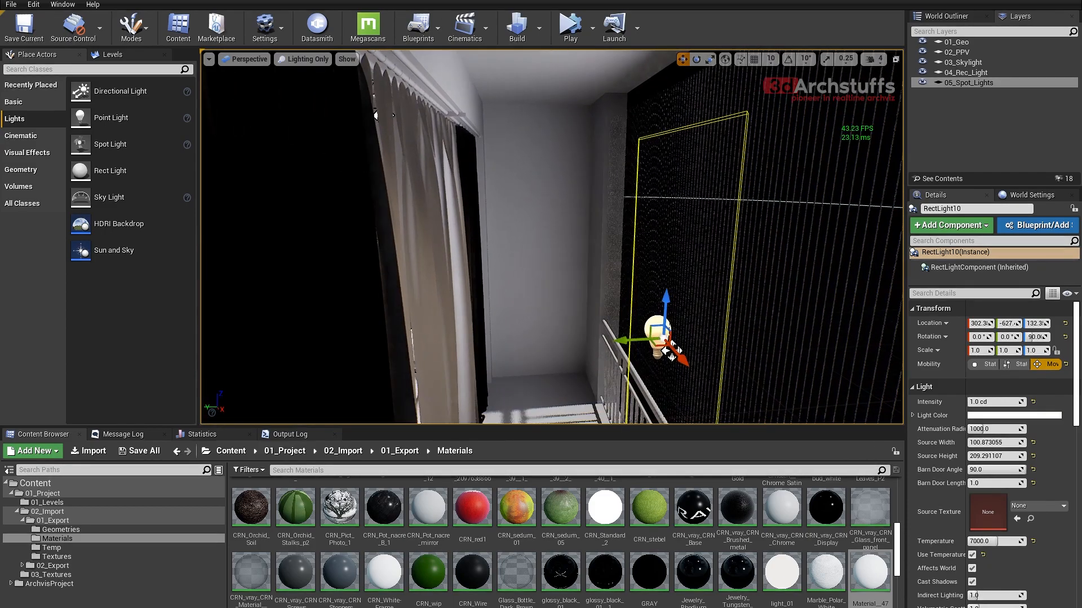
# - Duplicate the hallway door's RectLight2 outward to the railing beyond the door, at about X -591
pyautogui.moveTo(682, 210); pyautogui.dragTo(485, 204, button='right')
pyautogui.scroll(5, 681, 210)
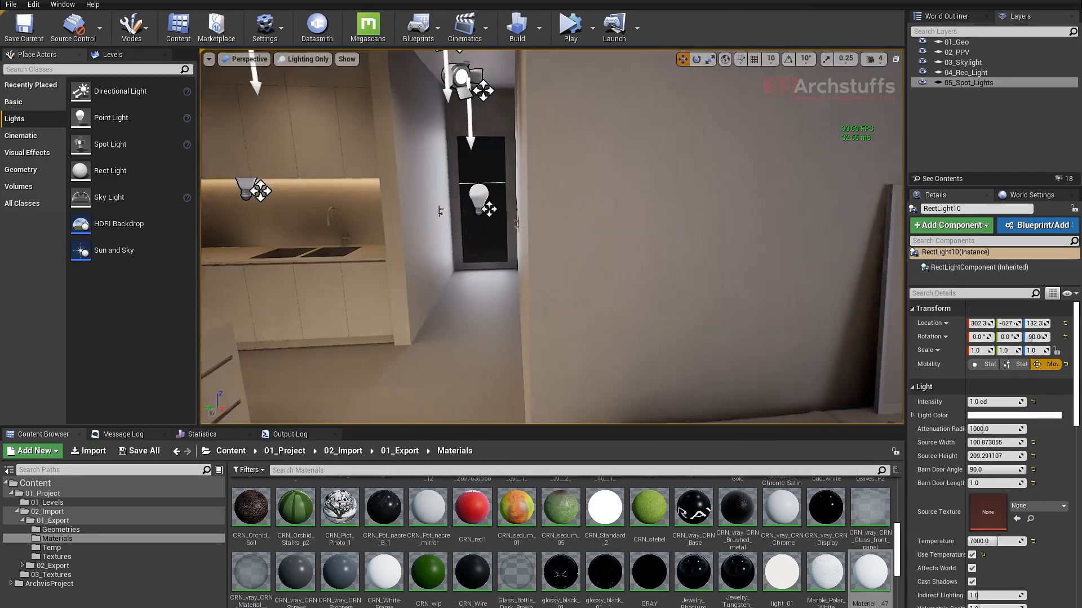
pyautogui.scroll(3, 697, 207)
pyautogui.moveTo(696, 207)
pyautogui.mouseDown(button='right')
pyautogui.moveTo(631, 209)
pyautogui.moveTo(665, 215)
pyautogui.moveTo(688, 191)
pyautogui.mouseUp(button='right')
pyautogui.scroll(3, 696, 207)
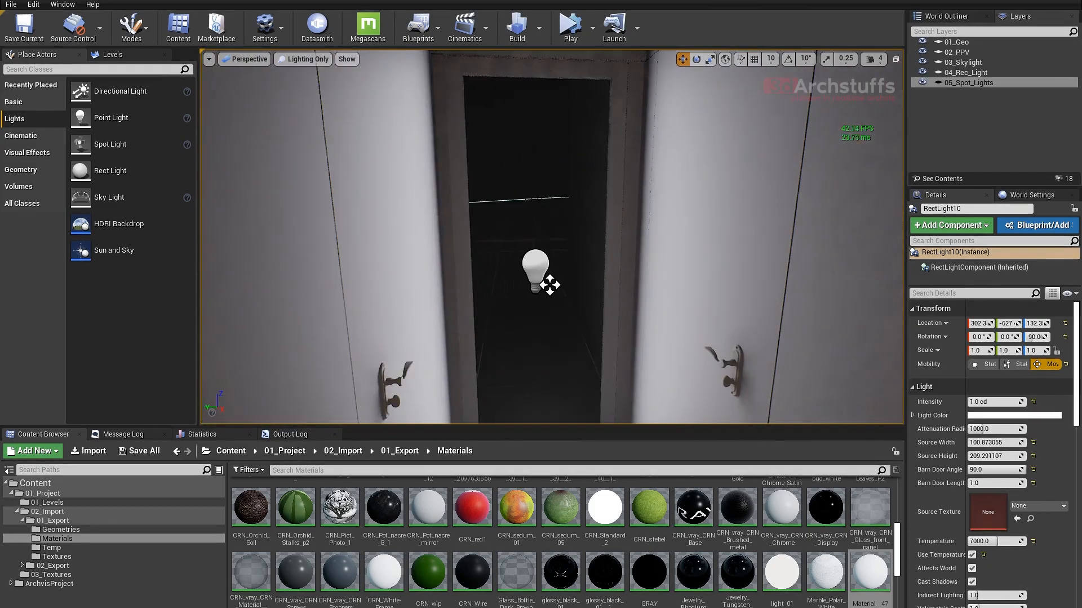
pyautogui.click(542, 271)
pyautogui.scroll(3, 566, 271)
pyautogui.keyDown('alt'); pyautogui.moveTo(546, 328); pyautogui.dragTo(555, 360); pyautogui.keyUp('alt')
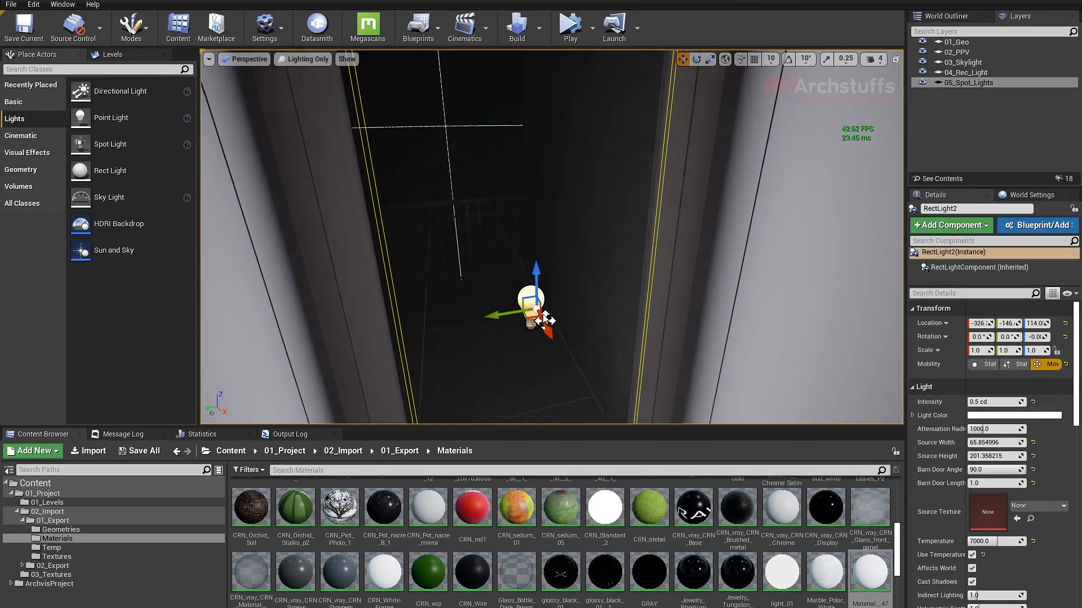
pyautogui.moveTo(539, 309); pyautogui.dragTo(467, 170)
pyautogui.hotkey('ctrl', 'z')
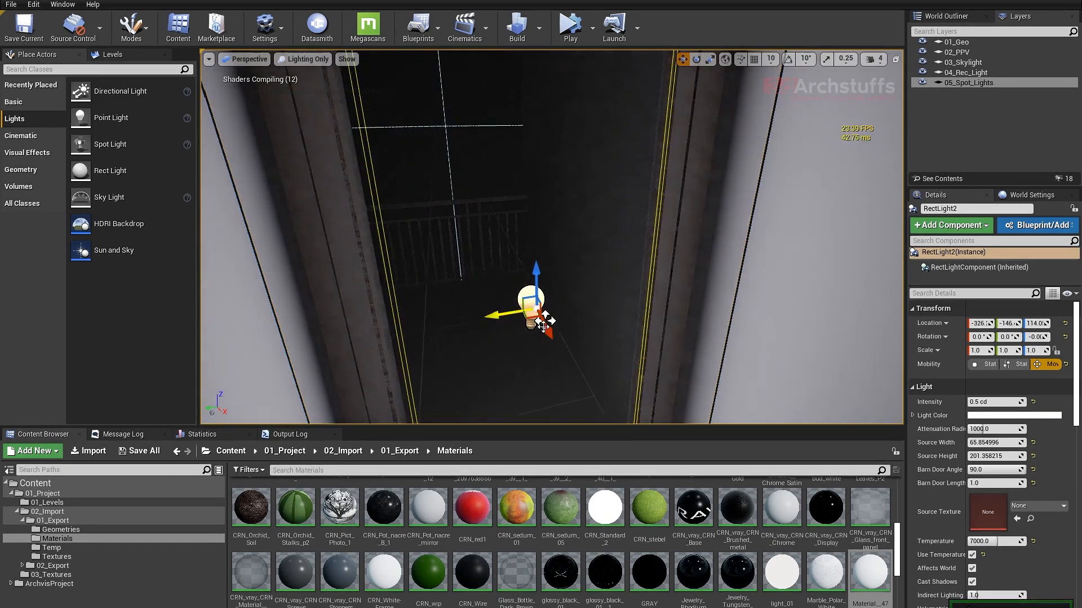
pyautogui.keyDown('alt'); pyautogui.moveTo(538, 310); pyautogui.dragTo(457, 165); pyautogui.keyUp('alt')
pyautogui.scroll(4, 537, 243)
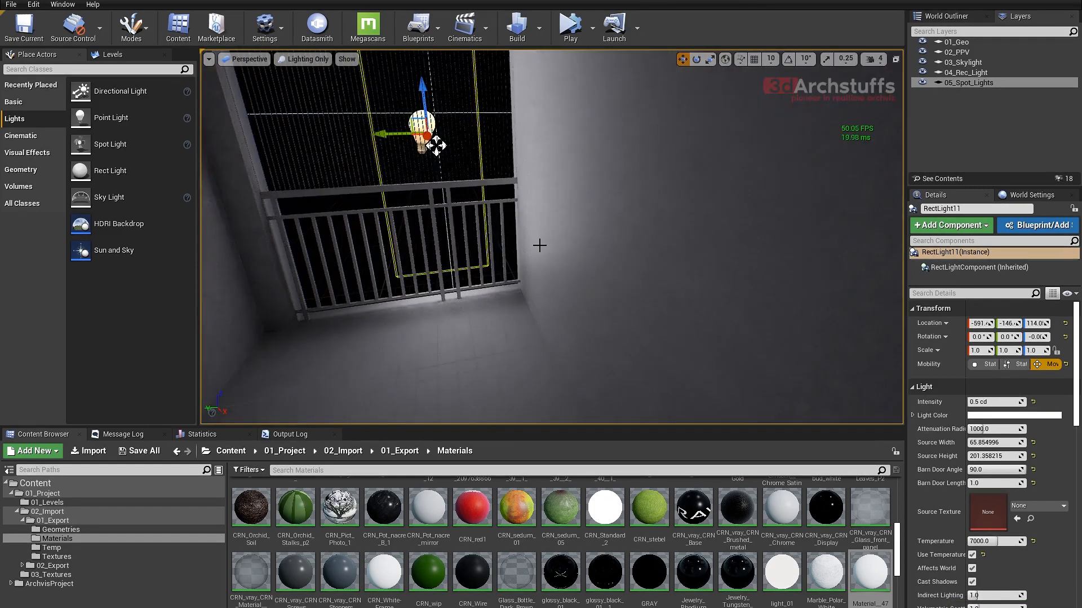
# - Move the copied hallway rect light to about Y -136 and farther beyond the railing to about X -603
pyautogui.moveTo(539, 244); pyautogui.dragTo(493, 209, button='right')
pyautogui.moveTo(529, 222); pyautogui.dragTo(514, 222)
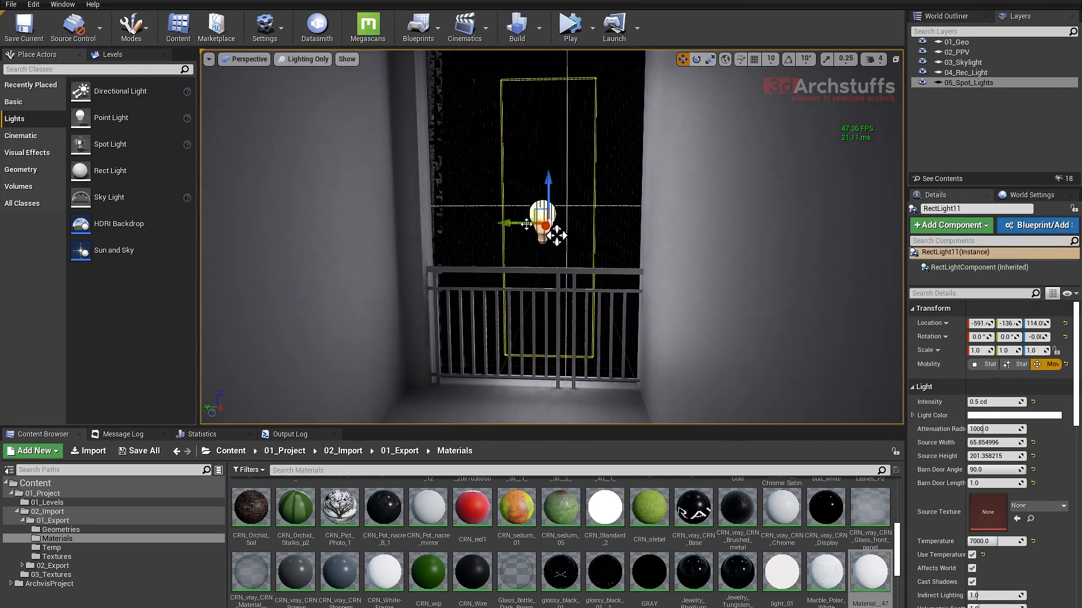
pyautogui.moveTo(514, 223); pyautogui.dragTo(458, 264, button='right')
pyautogui.moveTo(746, 141); pyautogui.dragTo(781, 101, button='right')
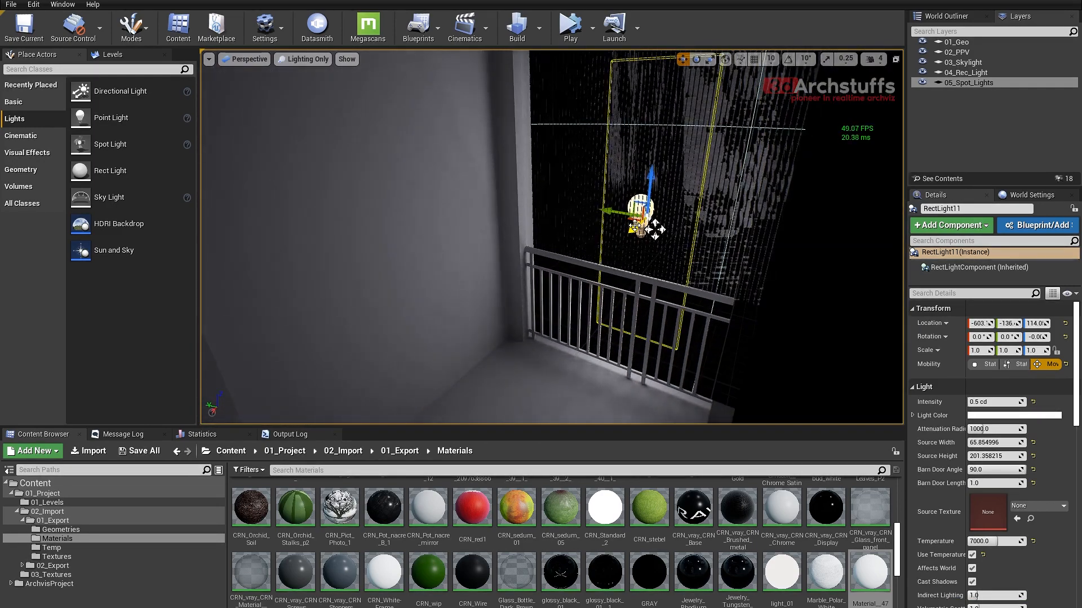
# - Delete the copied rect light beyond the hallway railing and the directional light in the living room
pyautogui.press('Delete')
pyautogui.moveTo(635, 226); pyautogui.dragTo(835, 217, button='right')
pyautogui.moveTo(754, 221); pyautogui.dragTo(719, 266, button='right')
pyautogui.click(631, 285)
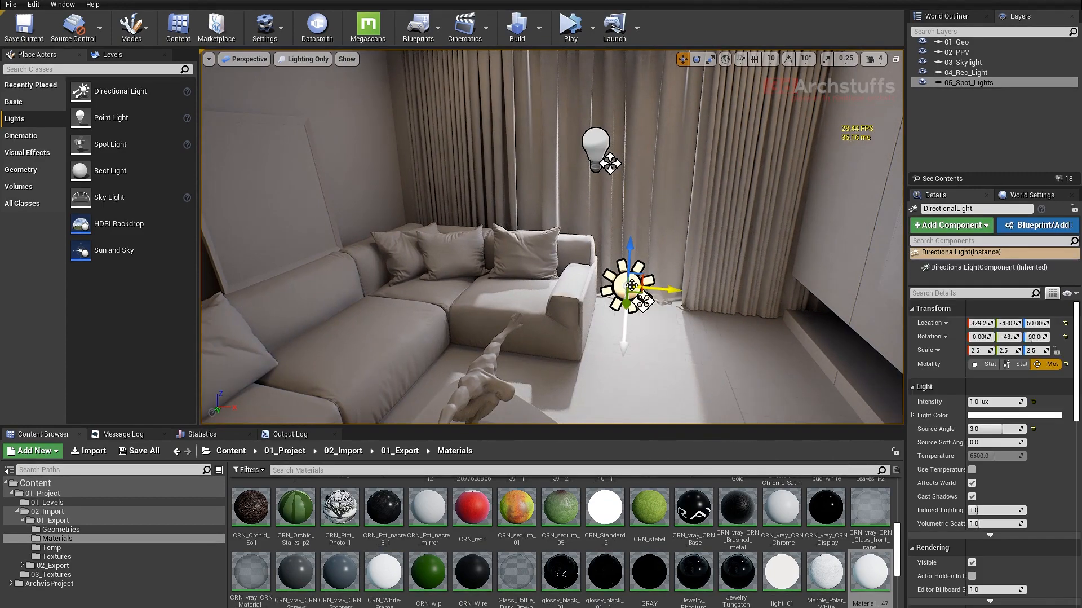
pyautogui.press('Delete')
# - Delete the copied rect light beside the balcony railing outside the living room window
pyautogui.scroll(3, 654, 239)
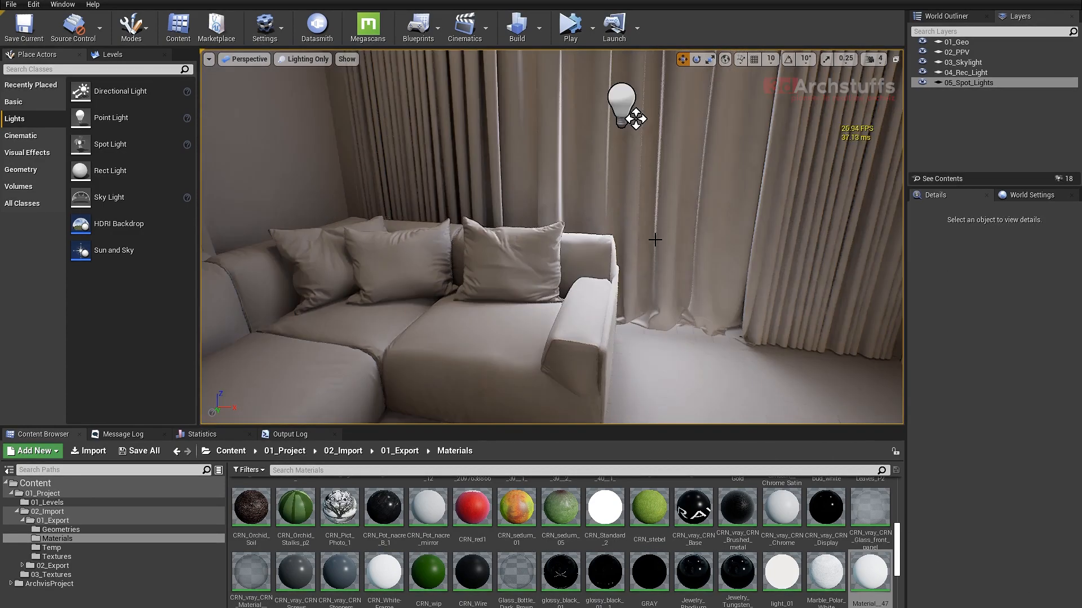
pyautogui.moveTo(654, 240); pyautogui.dragTo(523, 194, button='right')
pyautogui.click(524, 194)
pyautogui.press('Delete')
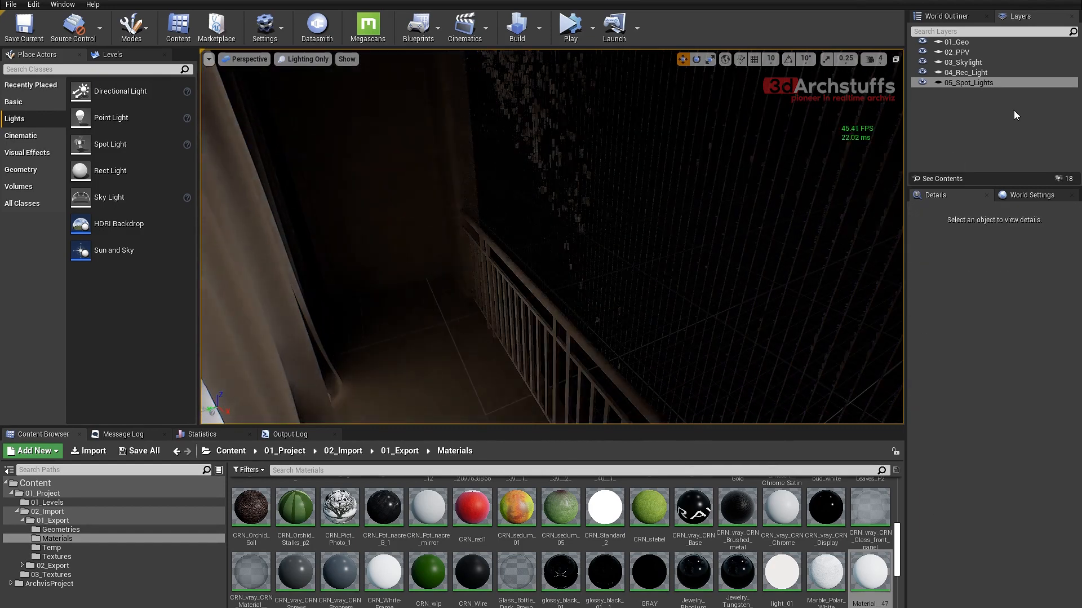
# - Select the sky light in the 03_Skylight layer and enable its Affects World option
pyautogui.click(970, 63)
pyautogui.doubleClick(970, 65)
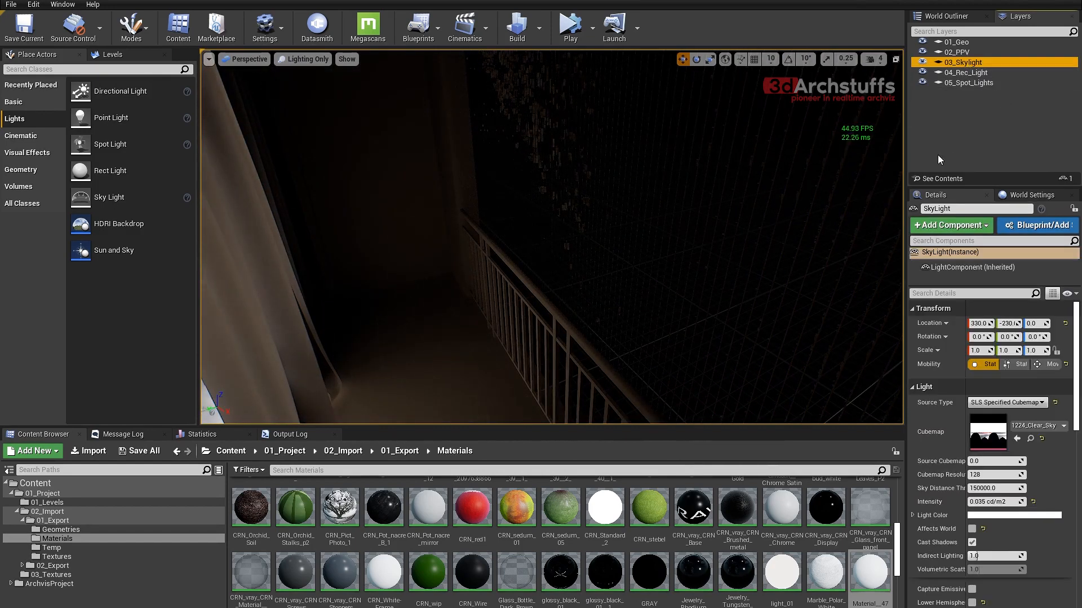
pyautogui.click(972, 529)
pyautogui.moveTo(631, 258); pyautogui.dragTo(522, 175, button='right')
pyautogui.moveTo(632, 258); pyautogui.dragTo(508, 209, button='right')
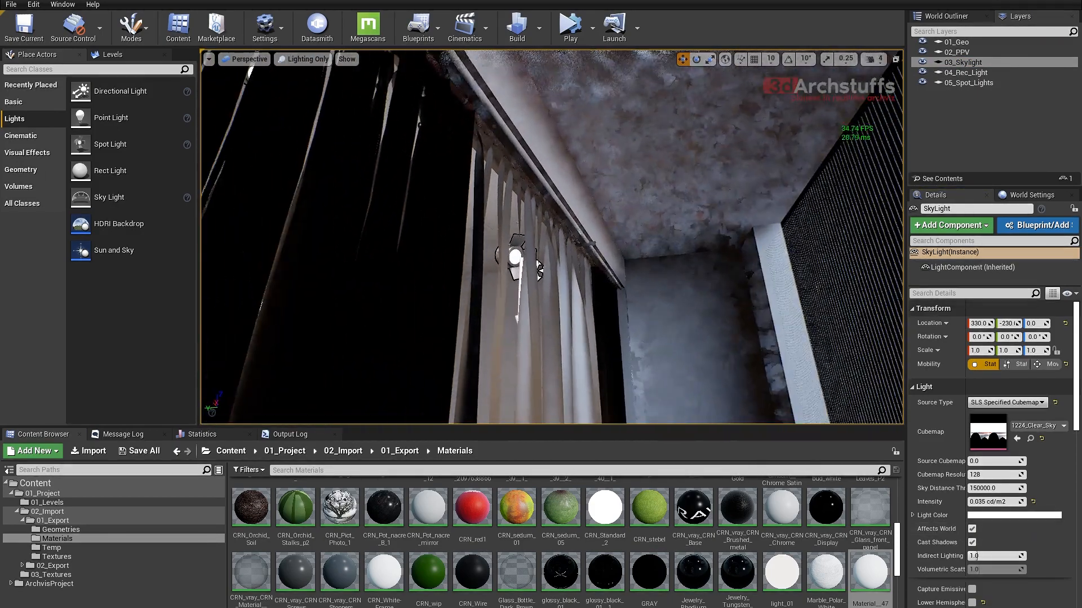
pyautogui.moveTo(632, 258); pyautogui.dragTo(762, 242, button='right')
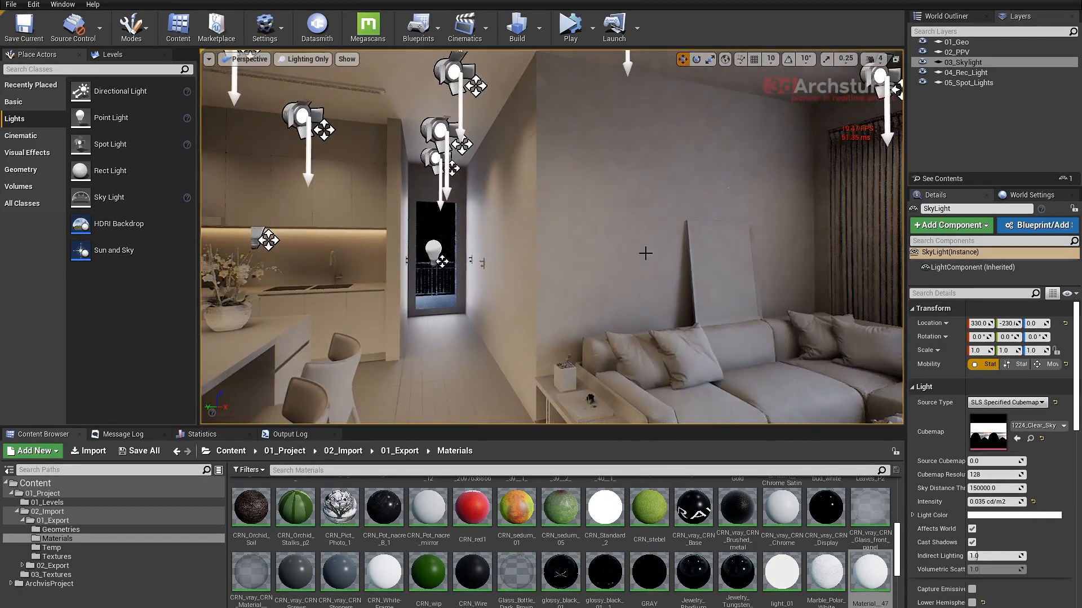
# - Hide the light icons with game view and inspect the sky-lit shading of the living and dining areas
pyautogui.press('g')
pyautogui.moveTo(605, 266); pyautogui.dragTo(676, 256, button='right')
pyautogui.scroll(-5, 669, 259)
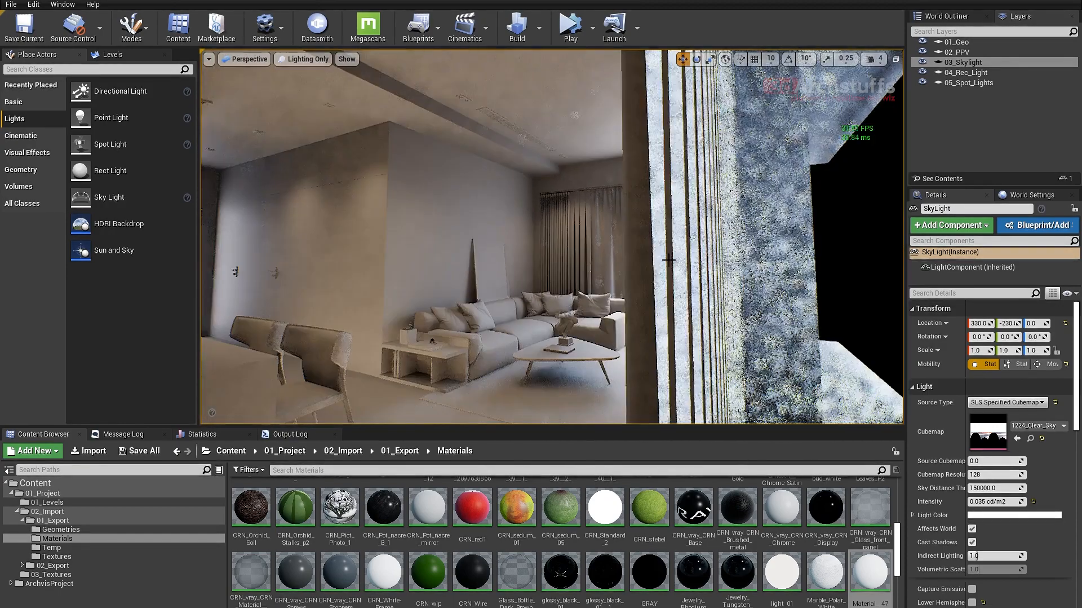
pyautogui.moveTo(665, 261); pyautogui.dragTo(580, 256, button='middle')
pyautogui.moveTo(665, 261); pyautogui.dragTo(692, 267, button='right')
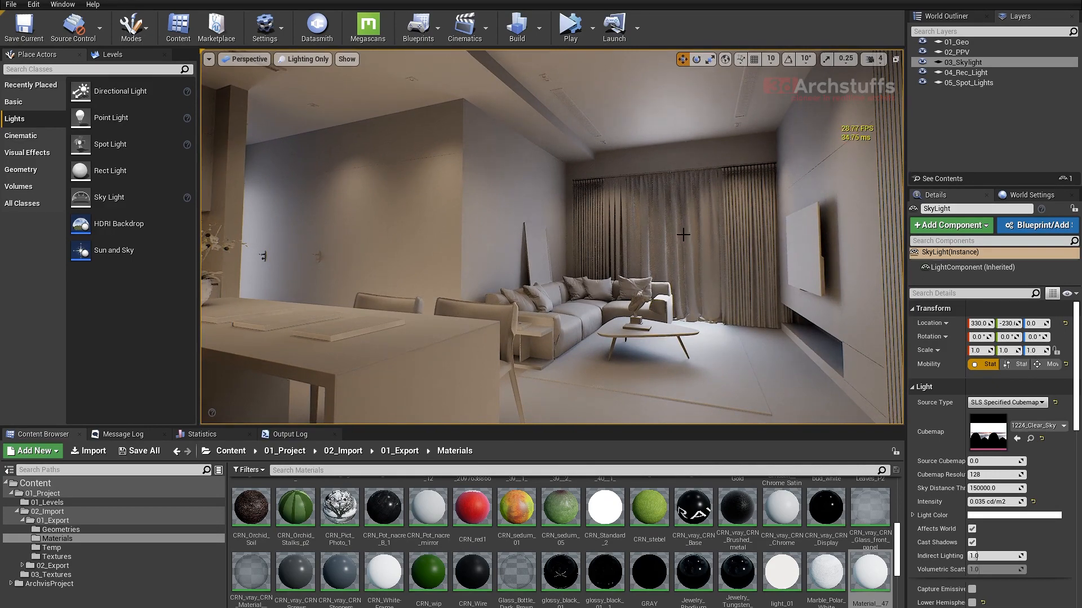
pyautogui.moveTo(684, 234); pyautogui.dragTo(684, 224, button='right')
pyautogui.moveTo(611, 246); pyautogui.dragTo(647, 240, button='right')
pyautogui.scroll(5, 614, 244)
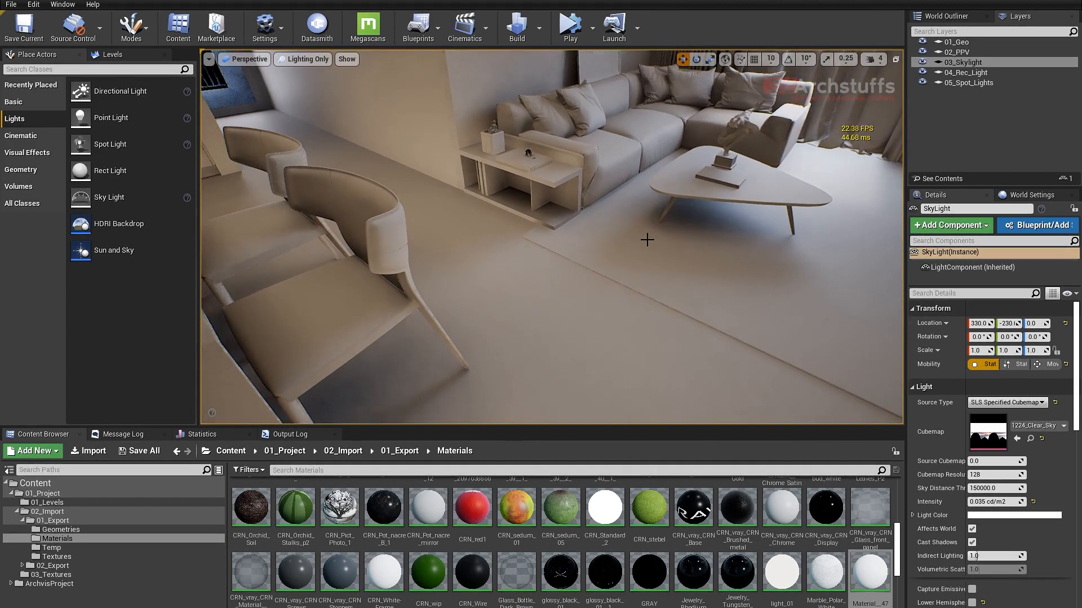
# - Change the viewport to Lit mode and frame the kitchen, shelving and ceiling spot lights
pyautogui.hotkey('alt', '4')
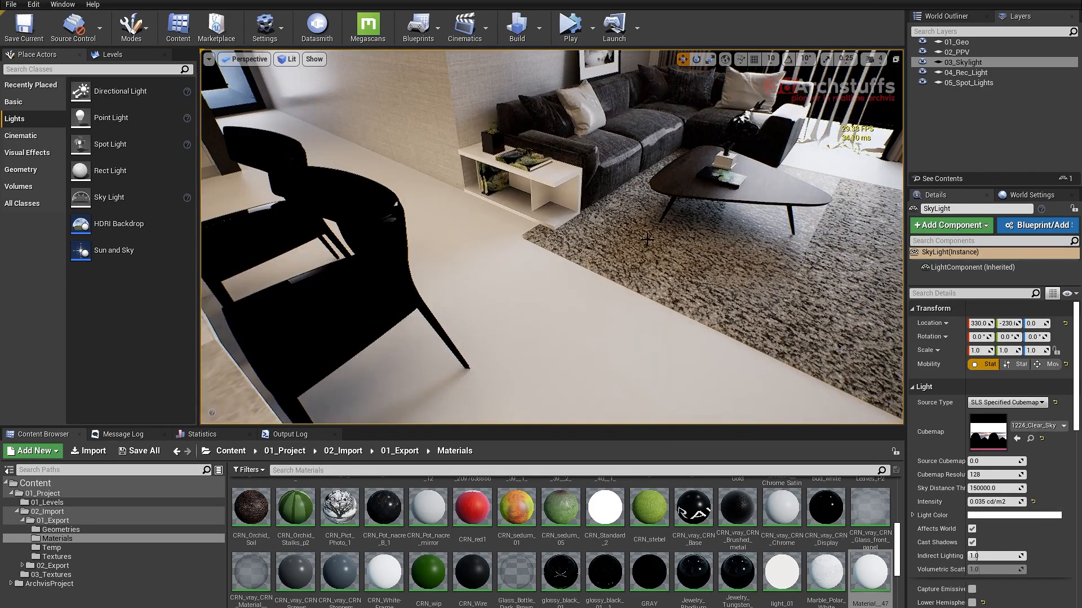
pyautogui.moveTo(647, 240); pyautogui.dragTo(425, 251, button='right')
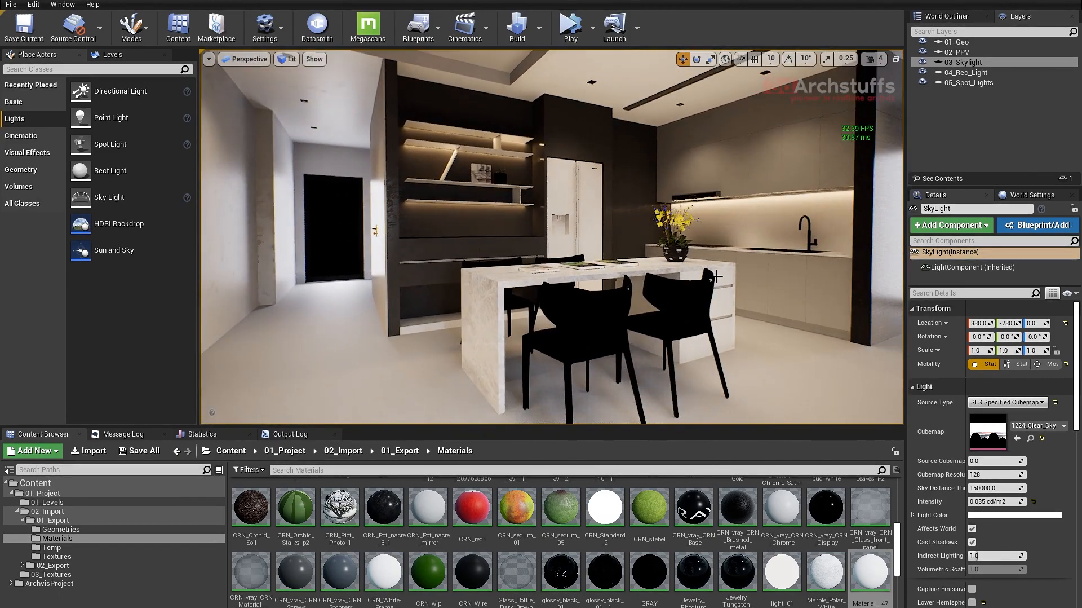
pyautogui.moveTo(425, 251); pyautogui.dragTo(395, 247, button='middle')
pyautogui.moveTo(394, 247); pyautogui.dragTo(412, 212, button='right')
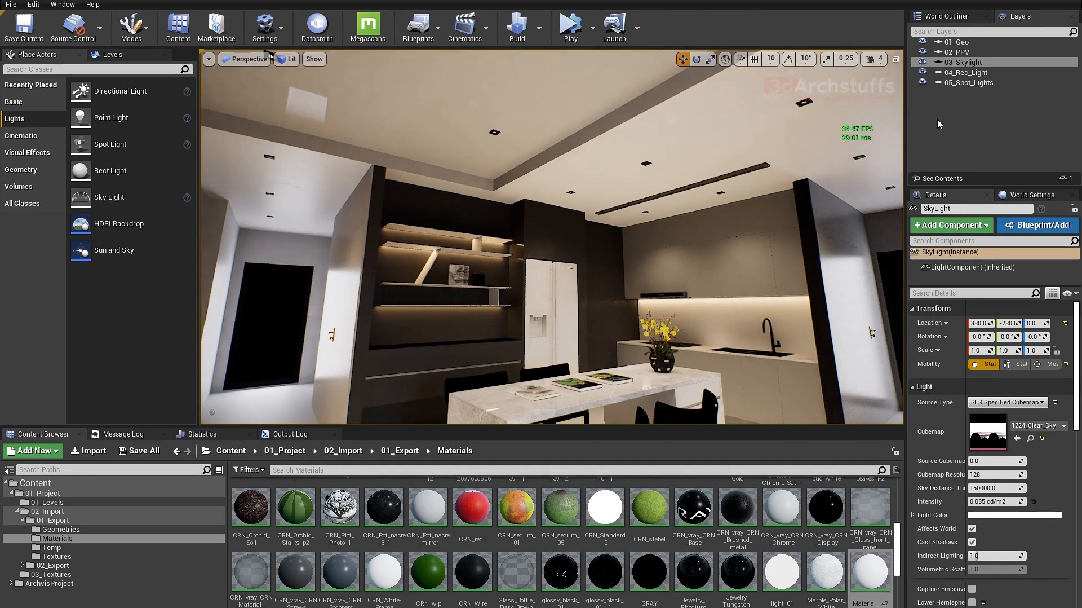
# - Select all lights in the 05_Spot_Lights layer and set their intensity to 0.35 cd
pyautogui.click(961, 83)
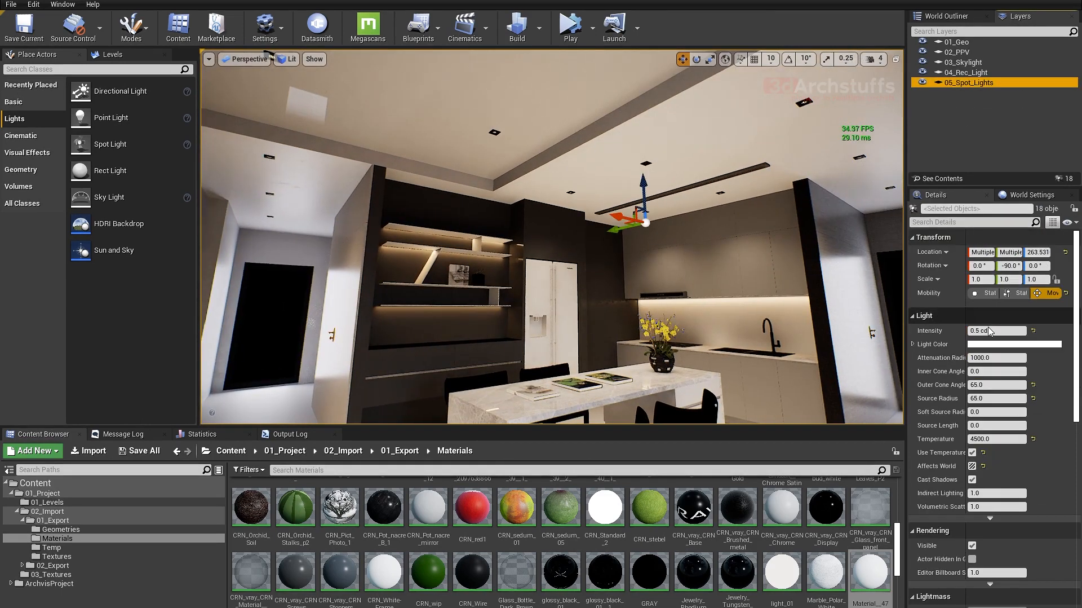
pyautogui.click(991, 331)
pyautogui.write('.')
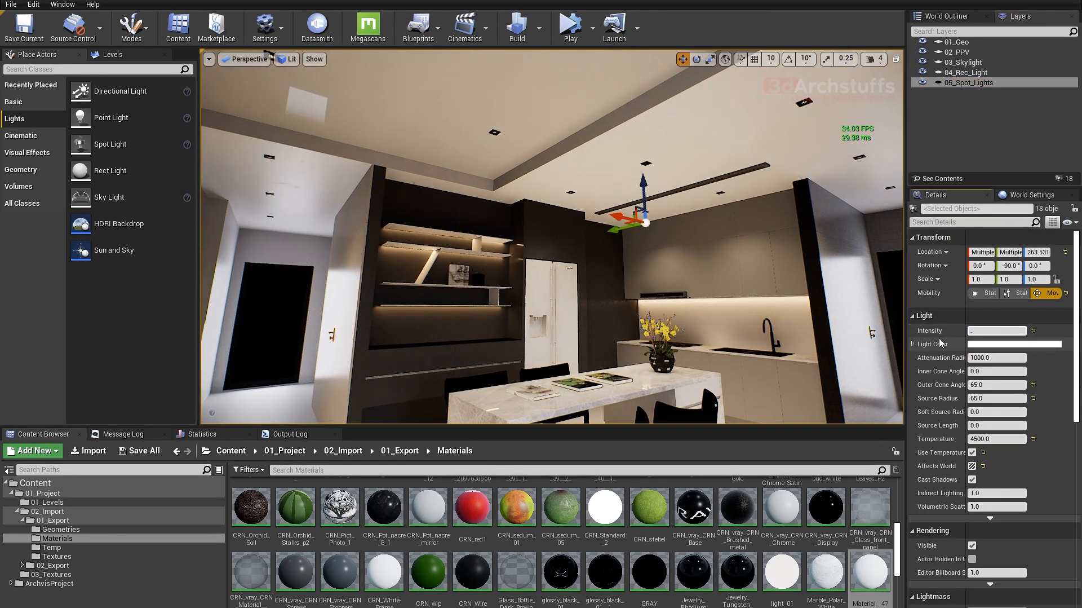
pyautogui.write('35')
pyautogui.press('Return')
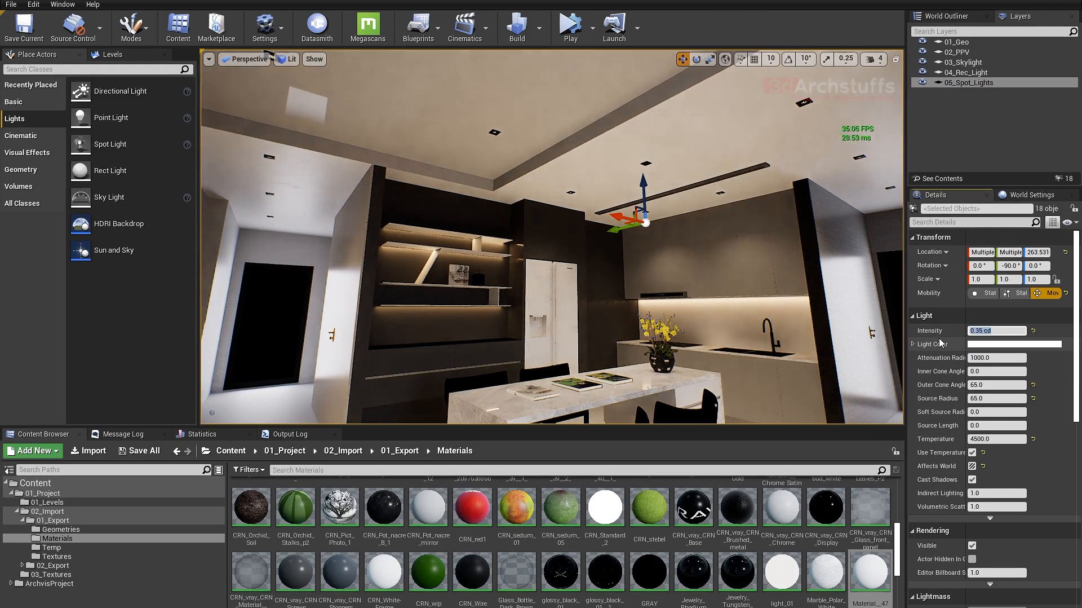
# - Try spot light intensities of 0.1 cd and 0.25 cd and compare the kitchen lighting
pyautogui.write('.1')
pyautogui.press('Return')
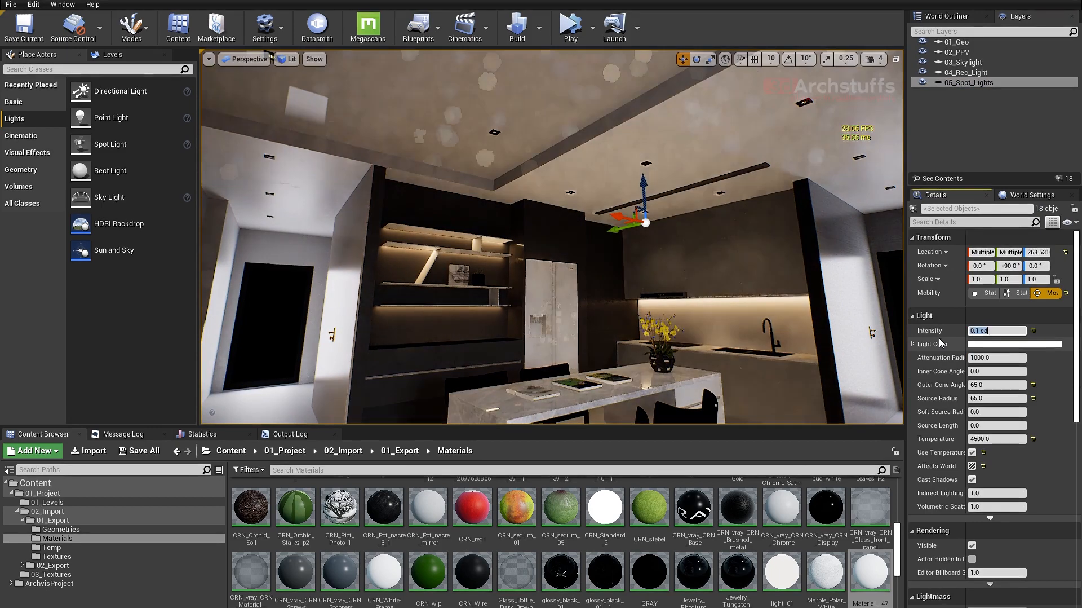
pyautogui.write('.25')
pyautogui.press('Return')
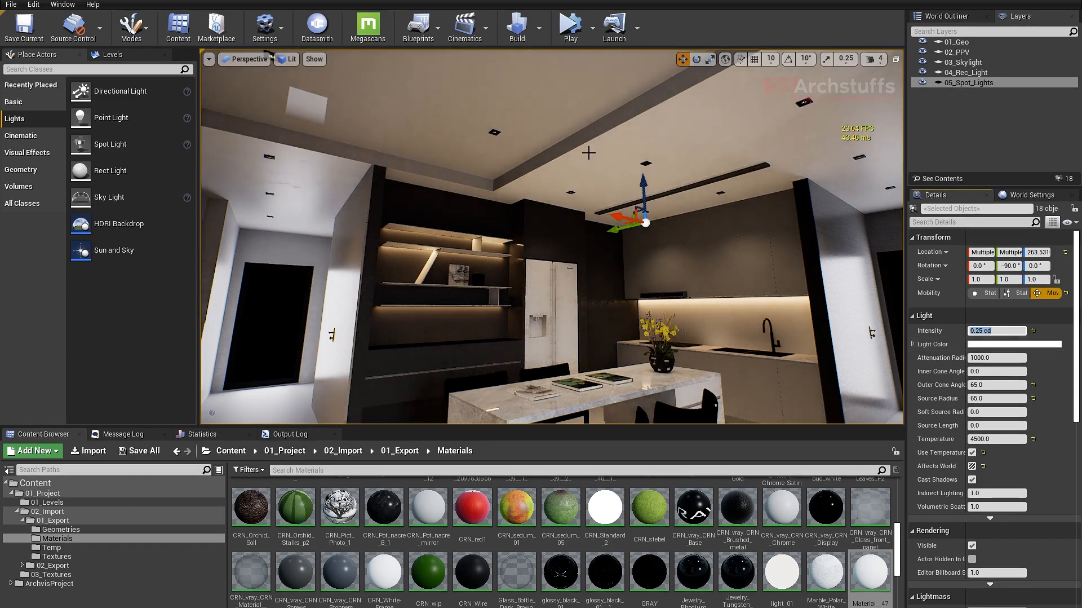
pyautogui.moveTo(552, 237); pyautogui.dragTo(458, 220, button='right')
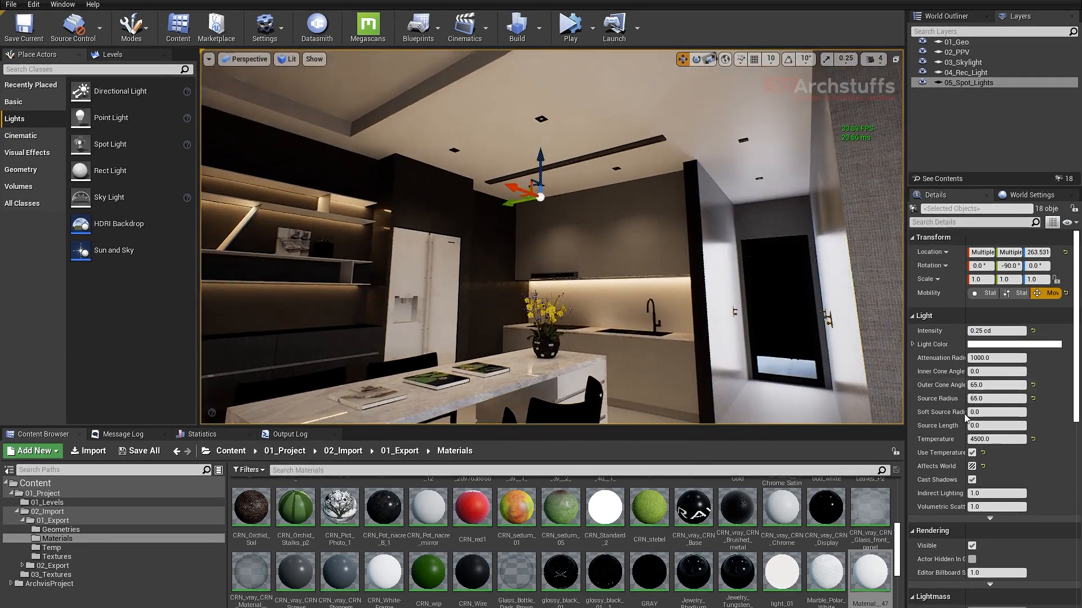
# - Restore the intensity of the selected spot lights to 0.35 cd
pyautogui.click(983, 330)
pyautogui.write('0.35')
pyautogui.press('Return')
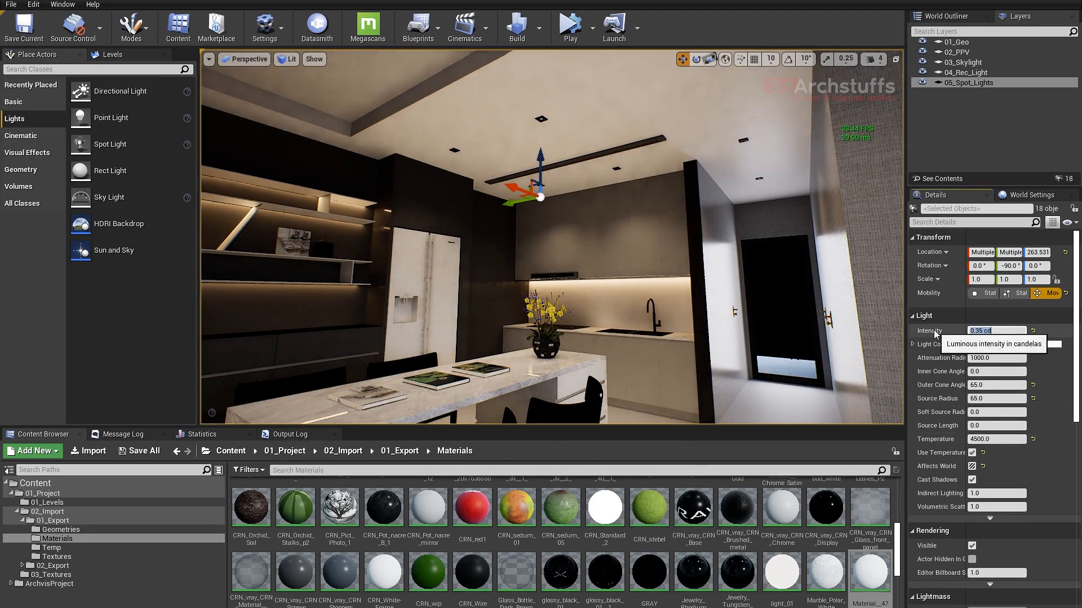
# - Examine the lit living room, sofa, rug and curtains from several viewpoints around the kitchen island
pyautogui.moveTo(667, 205); pyautogui.dragTo(773, 206, button='right')
pyautogui.press('s')
pyautogui.press('s')
pyautogui.press('e')
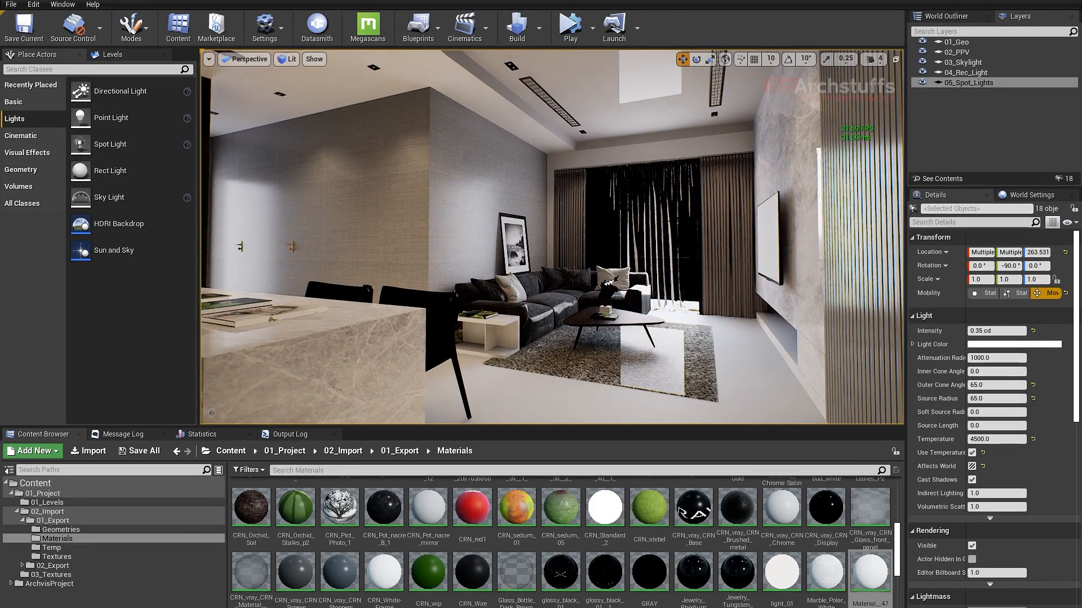
pyautogui.moveTo(773, 207); pyautogui.dragTo(655, 165, button='right')
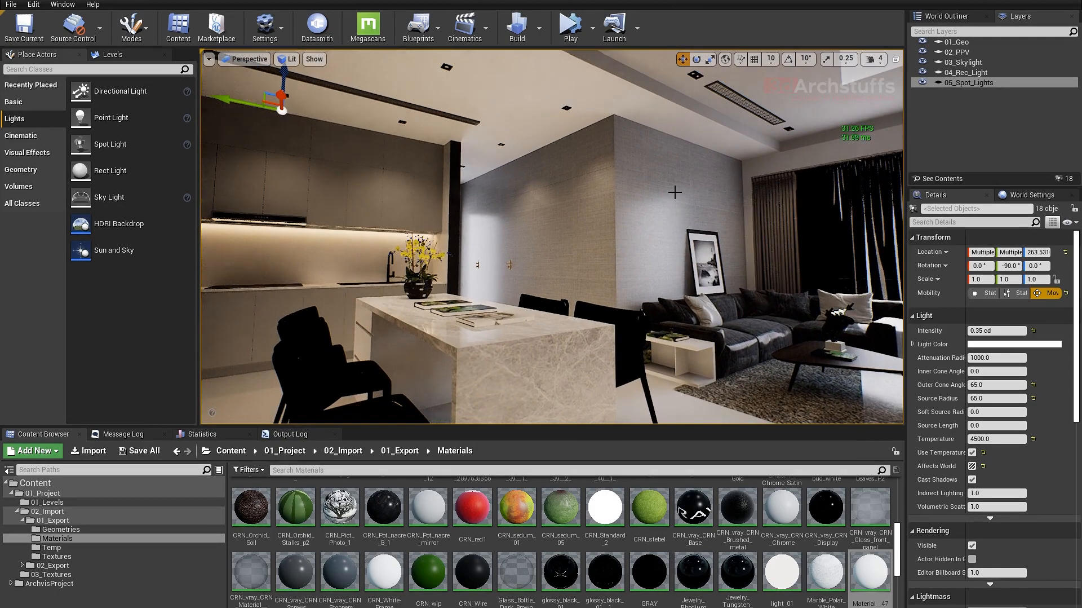
pyautogui.moveTo(685, 201)
pyautogui.mouseDown(button='right')
pyautogui.moveTo(688, 187)
pyautogui.moveTo(677, 201)
pyautogui.mouseUp(button='right')
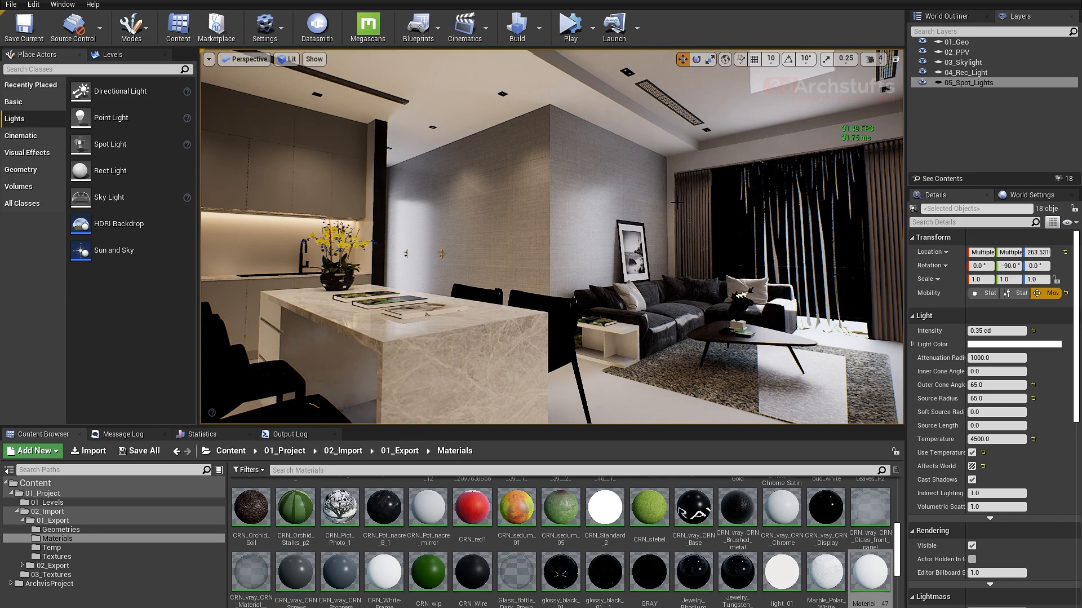
pyautogui.moveTo(616, 271); pyautogui.dragTo(671, 278, button='right')
pyautogui.moveTo(671, 273); pyautogui.dragTo(623, 299, button='middle')
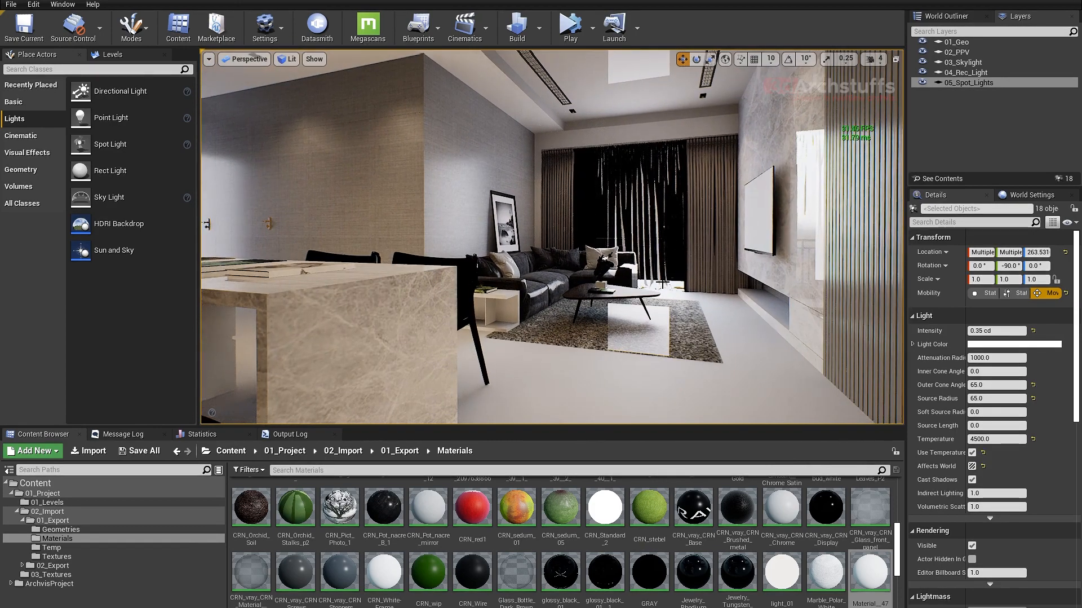
pyautogui.moveTo(670, 274); pyautogui.dragTo(632, 256, button='right')
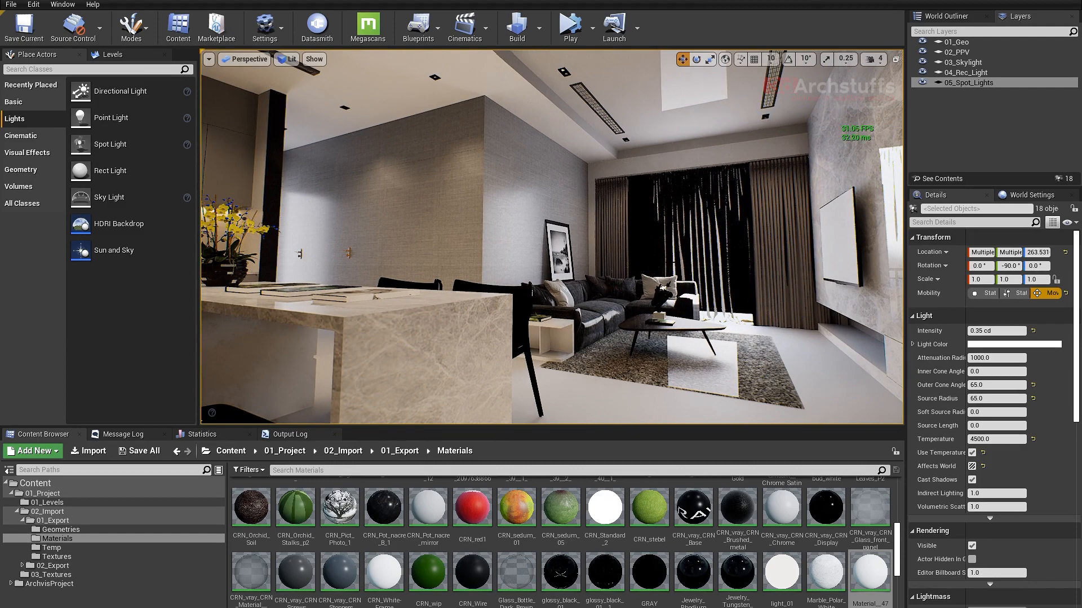
pyautogui.moveTo(663, 249); pyautogui.dragTo(668, 263, button='middle')
pyautogui.moveTo(663, 248); pyautogui.dragTo(673, 263, button='right')
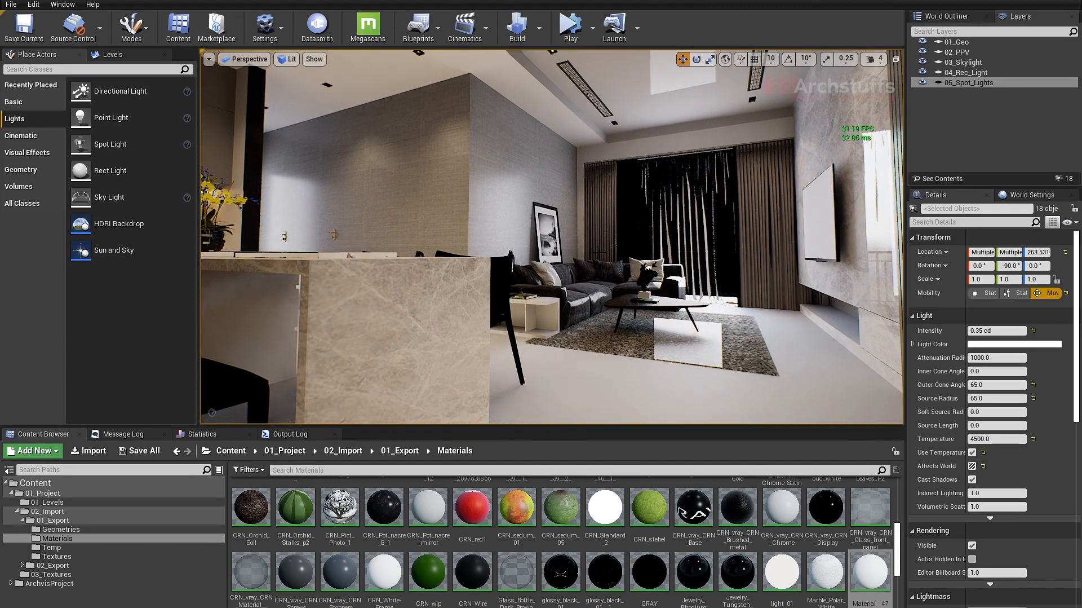
pyautogui.moveTo(663, 249); pyautogui.dragTo(653, 269, button='right')
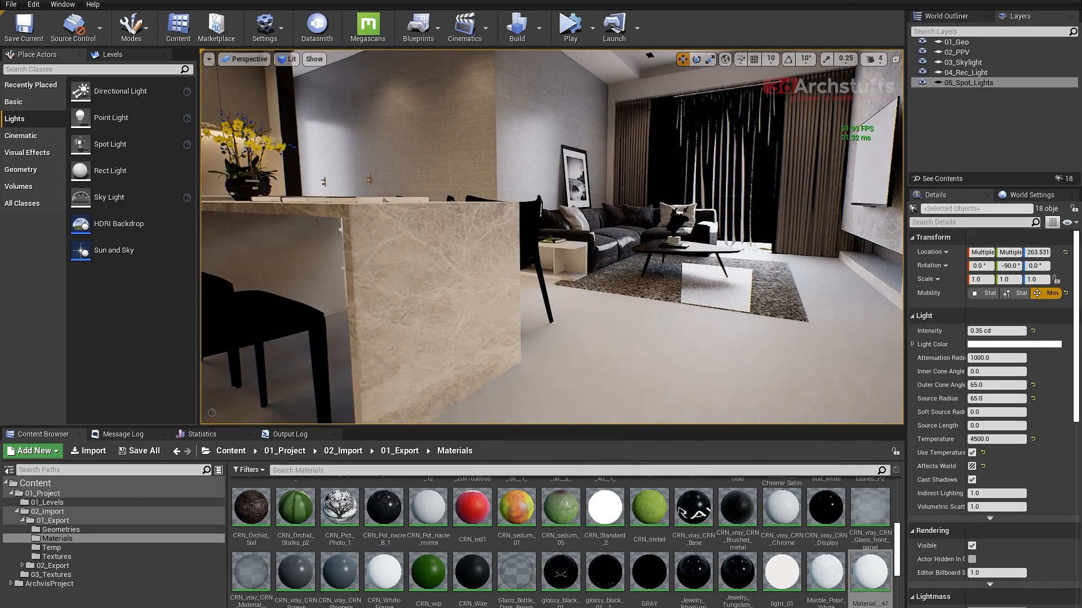
pyautogui.moveTo(663, 248); pyautogui.dragTo(677, 234, button='middle')
pyautogui.scroll(3, 663, 249)
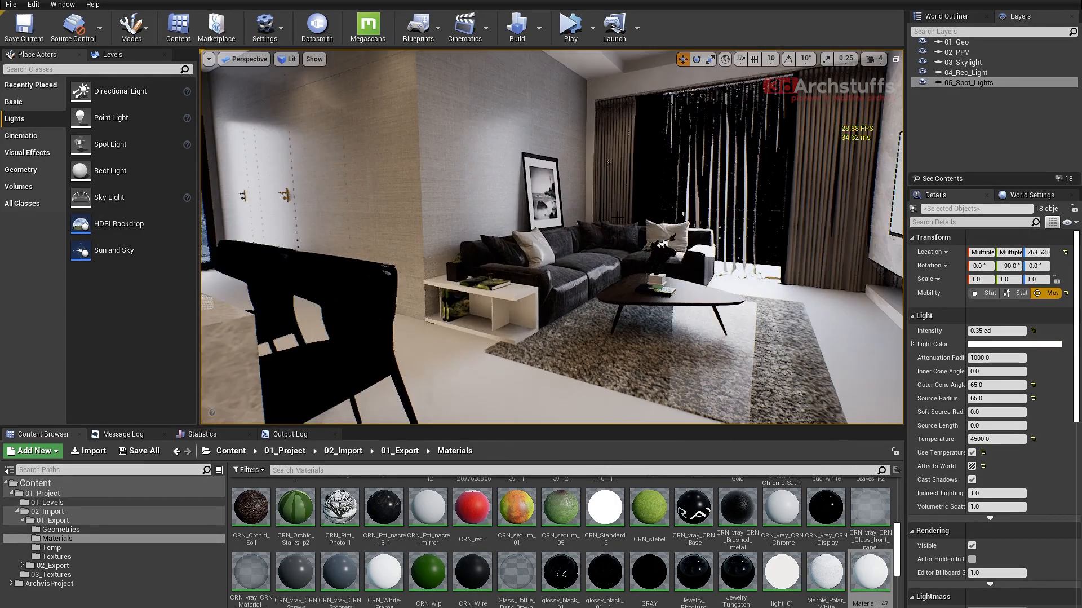
pyautogui.moveTo(663, 248); pyautogui.dragTo(656, 246, button='right')
# - Examine the lit kitchen, shelving and hallway, first from the living room and then up close
pyautogui.moveTo(593, 212); pyautogui.dragTo(486, 220, button='right')
pyautogui.scroll(-3, 607, 217)
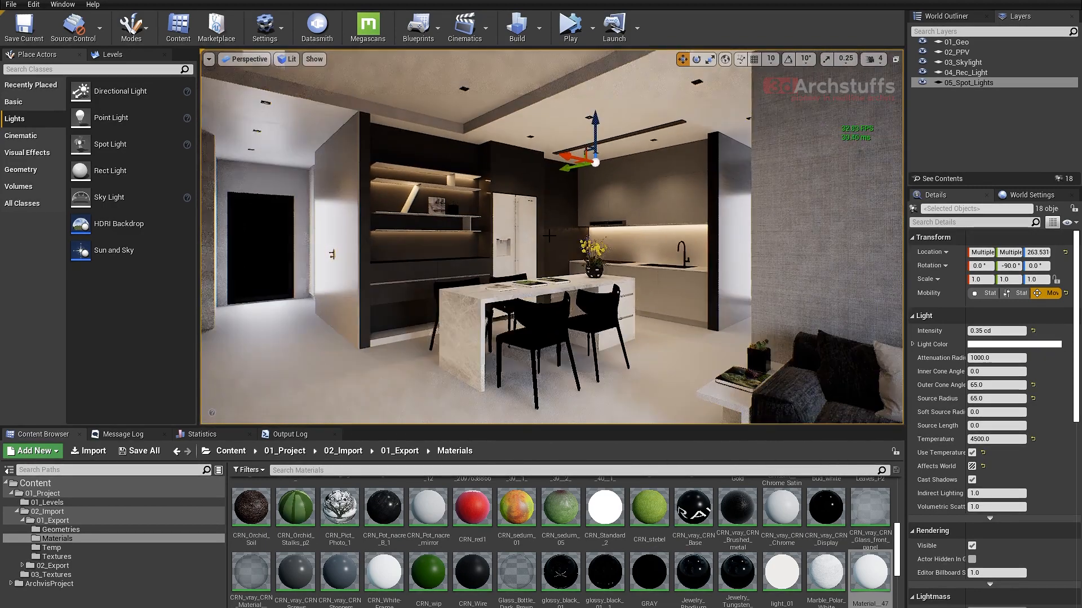
pyautogui.moveTo(607, 217); pyautogui.dragTo(616, 246, button='right')
pyautogui.moveTo(649, 199); pyautogui.dragTo(626, 192, button='right')
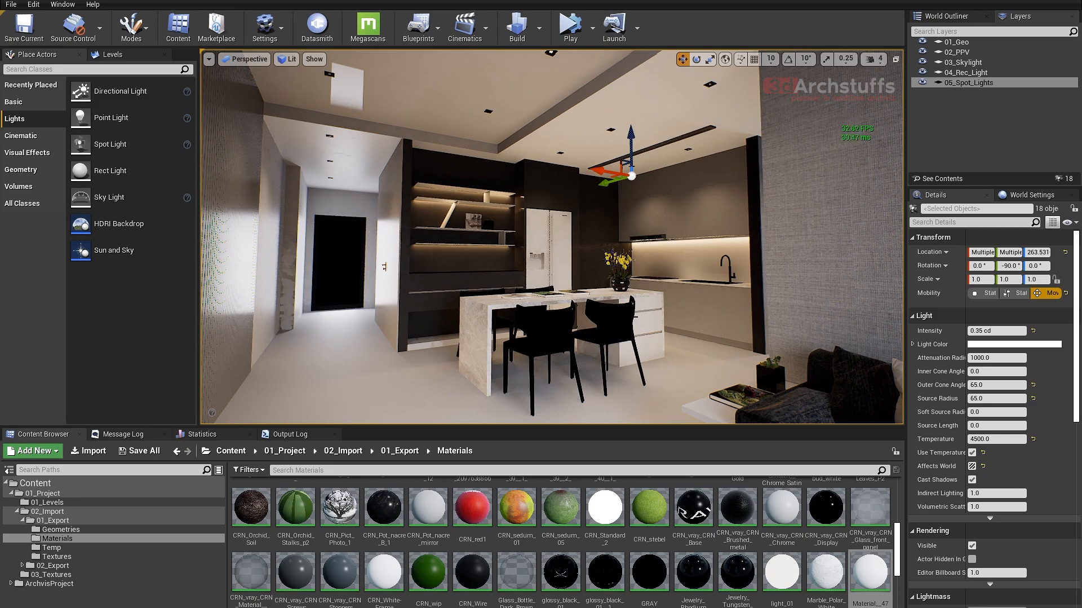
pyautogui.moveTo(552, 268); pyautogui.dragTo(627, 271, button='right')
pyautogui.press('w')
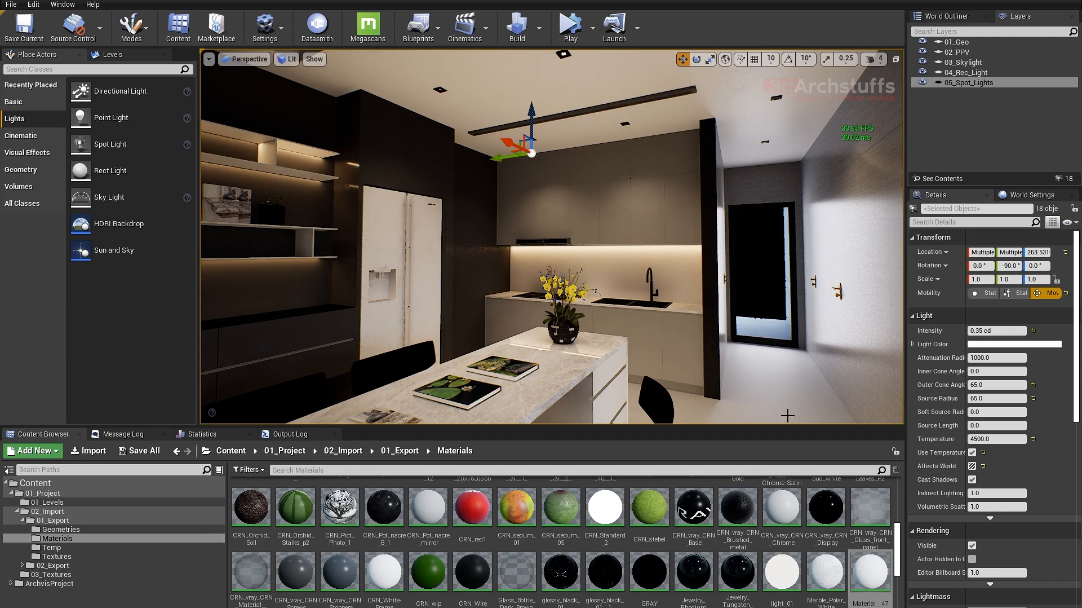
# - Switch to the Epic Games Launcher and open the Unreal Engine Marketplace
pyautogui.click(955, 607)
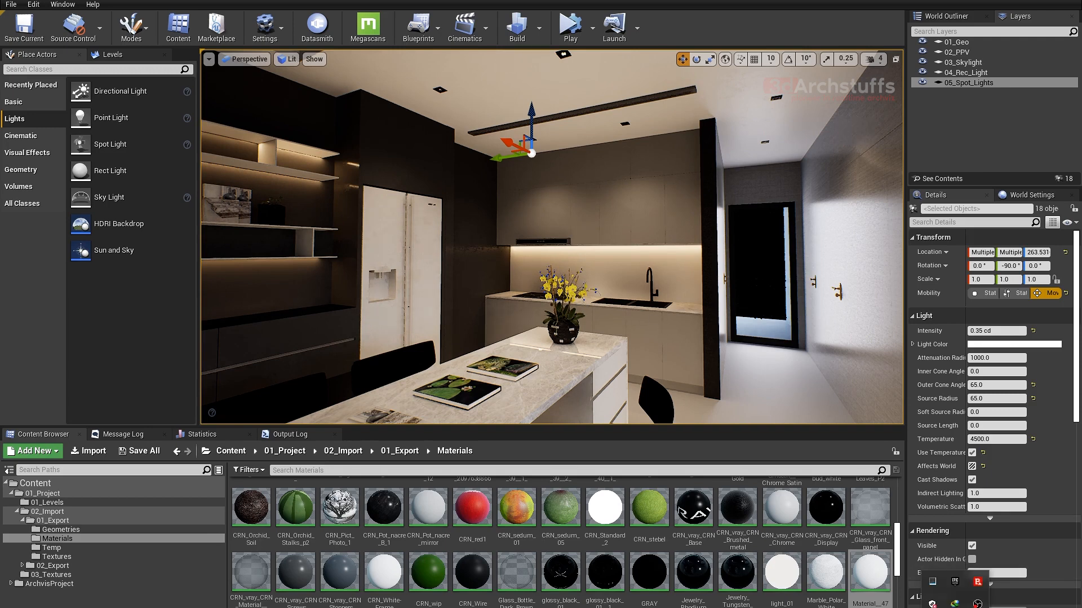
pyautogui.doubleClick(961, 579)
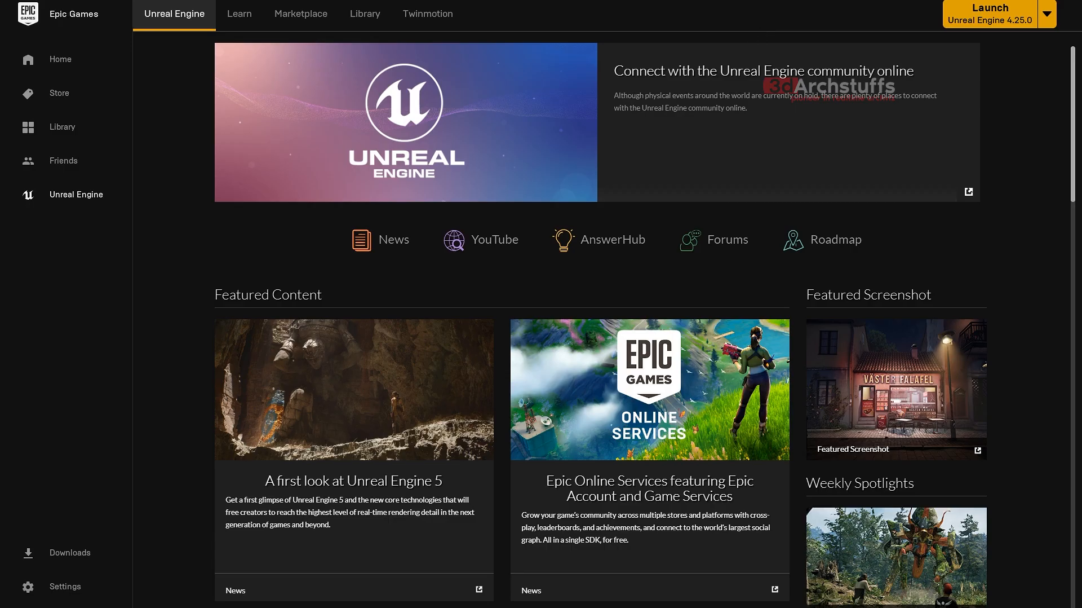
pyautogui.click(367, 18)
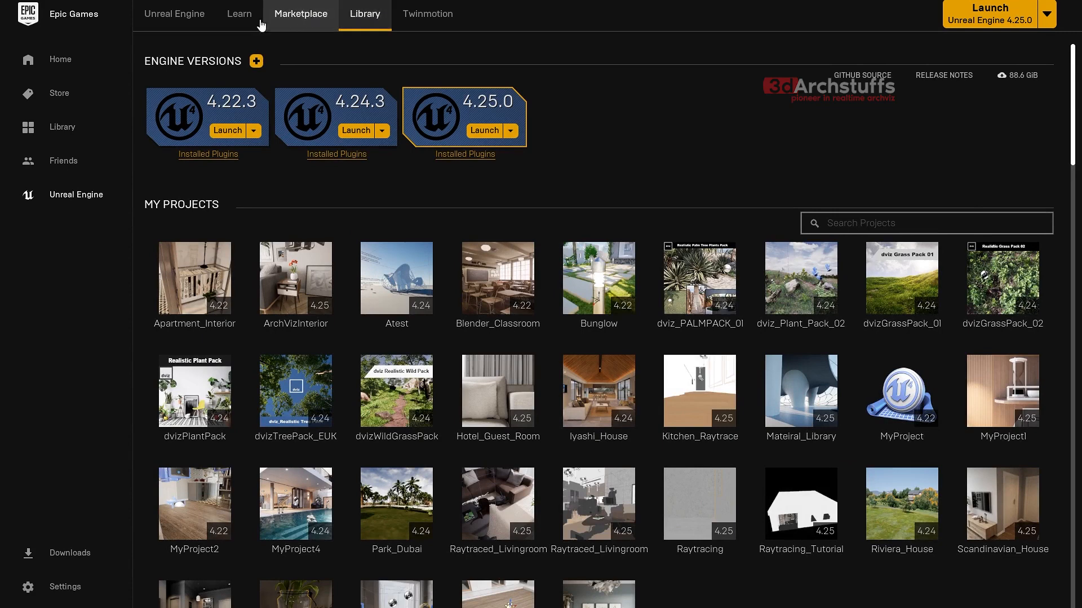
pyautogui.click(306, 17)
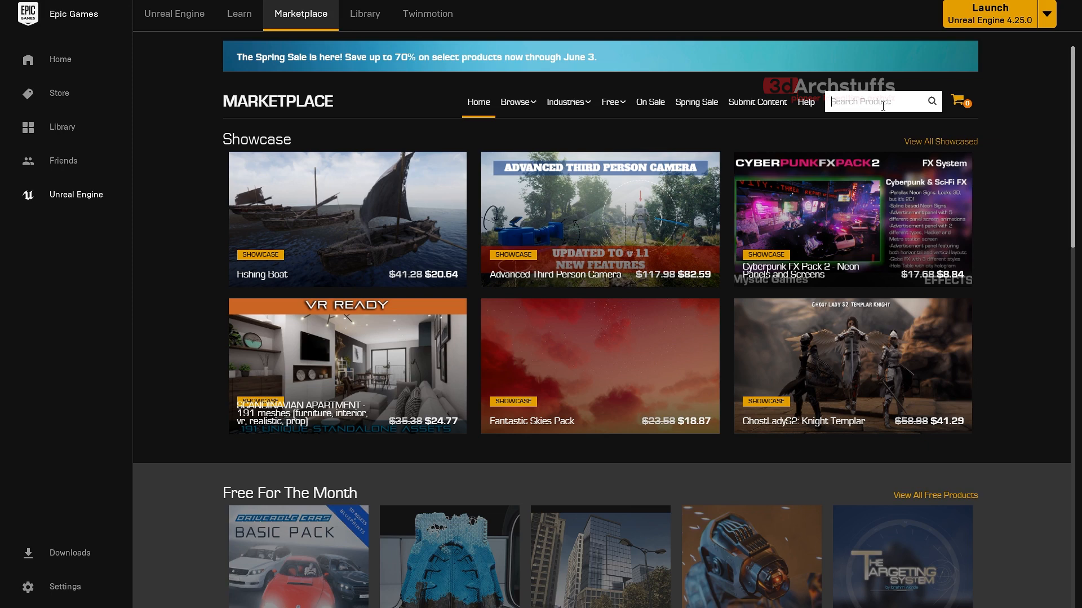
# - Search the Marketplace for "4kwoo lorring"
pyautogui.write('4')
pyautogui.write('k')
pyautogui.write('woo')
pyautogui.write(' lo')
pyautogui.write('rring')
pyautogui.press('Return')
# - Try a Marketplace search for "woodfl" to find wood flooring materials
pyautogui.moveTo(885, 102); pyautogui.dragTo(829, 103)
pyautogui.write('woo')
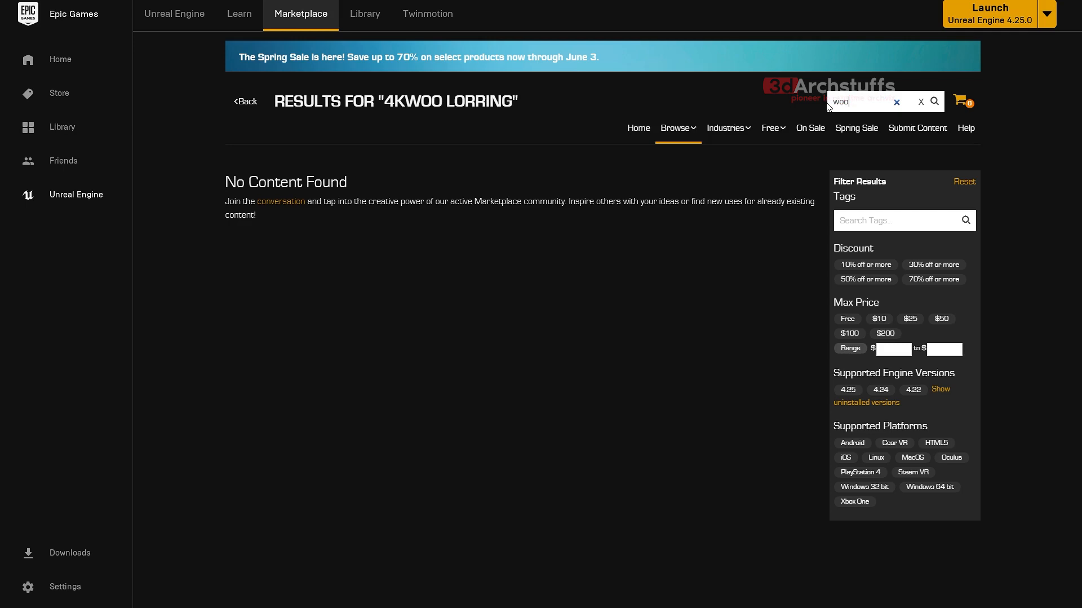
pyautogui.write('d')
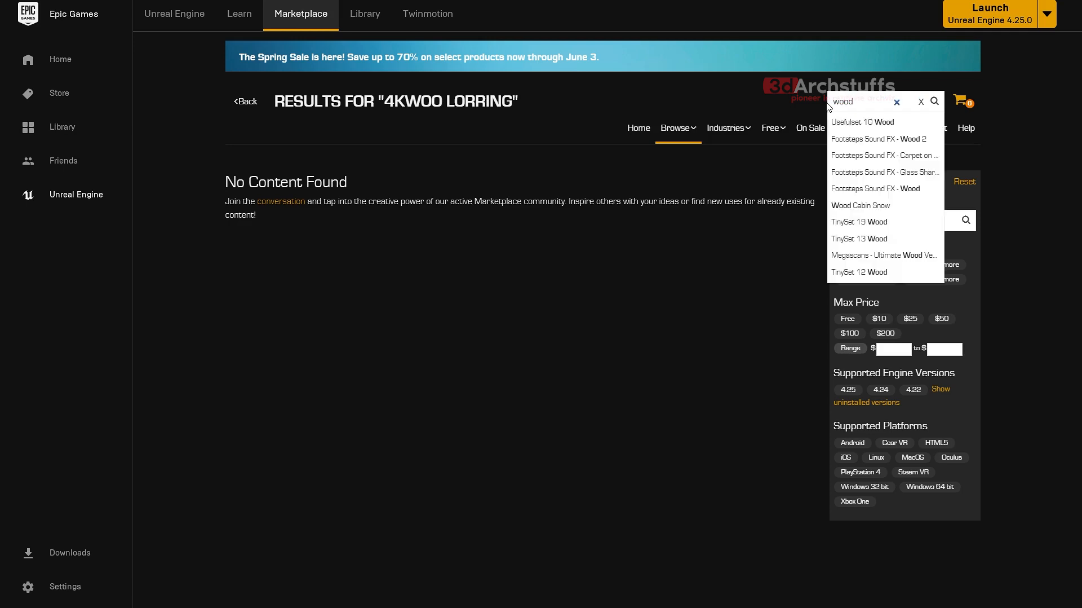
pyautogui.write('flooring')
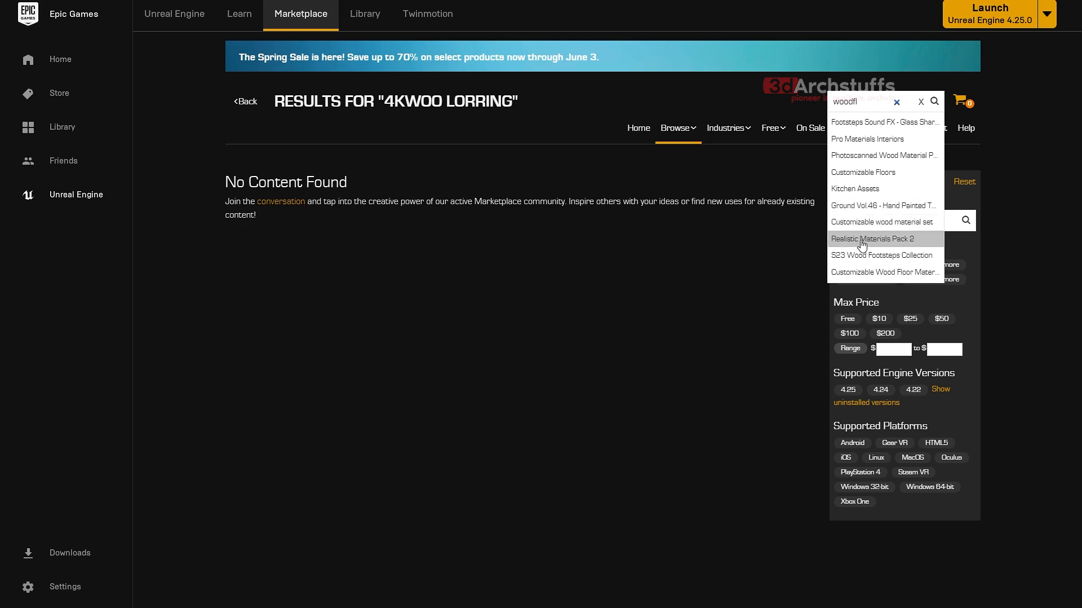
# - Search the Marketplace for "4k wood", open 4K Materials: Wood Flooring Vol.02 and read its description
pyautogui.moveTo(866, 103); pyautogui.dragTo(833, 106)
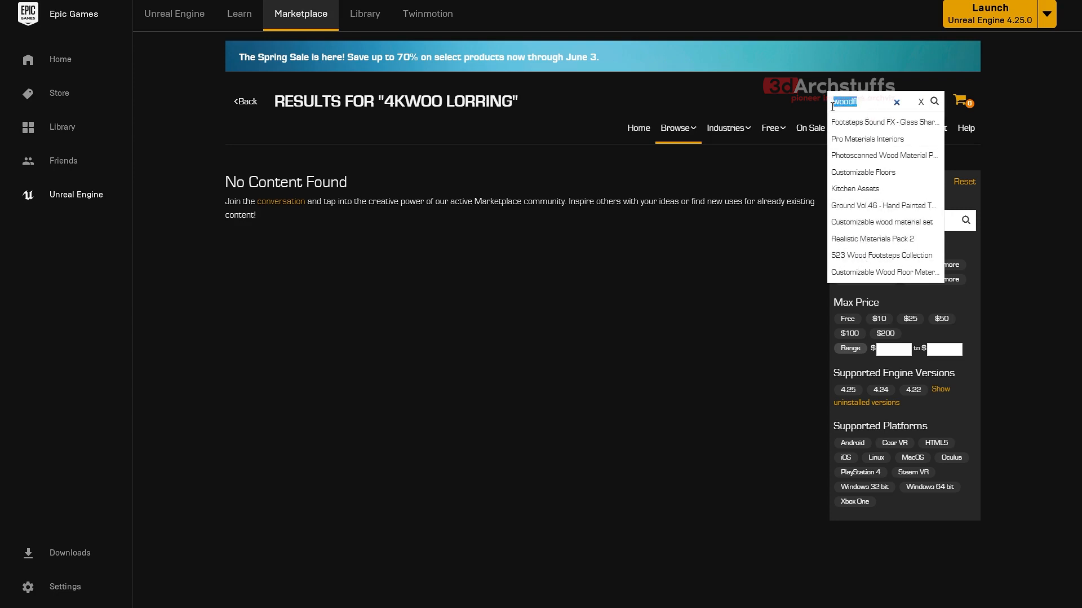
pyautogui.write('4k')
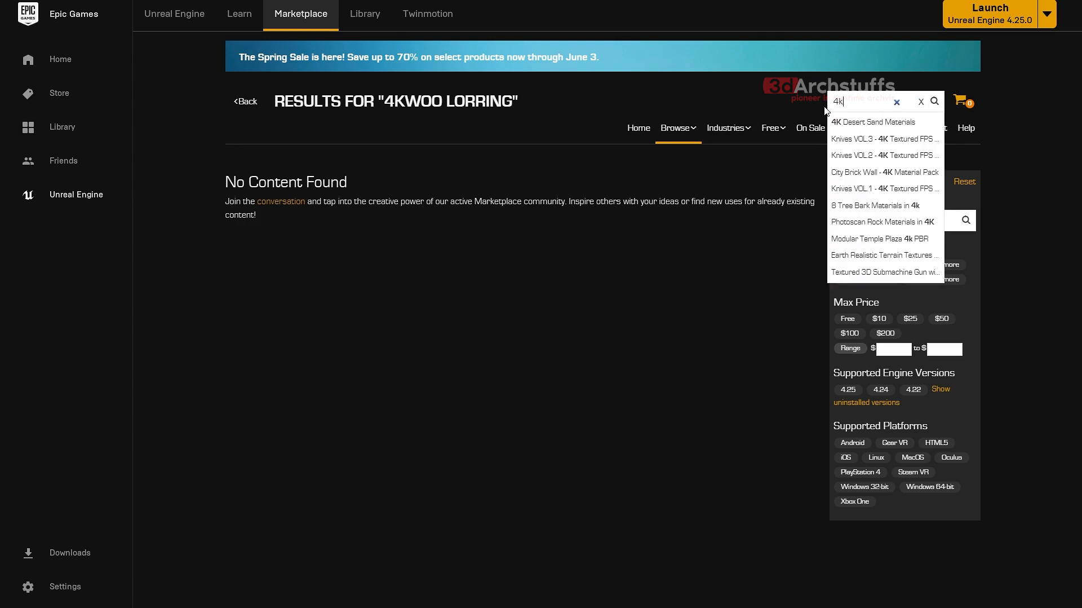
pyautogui.write(' wood')
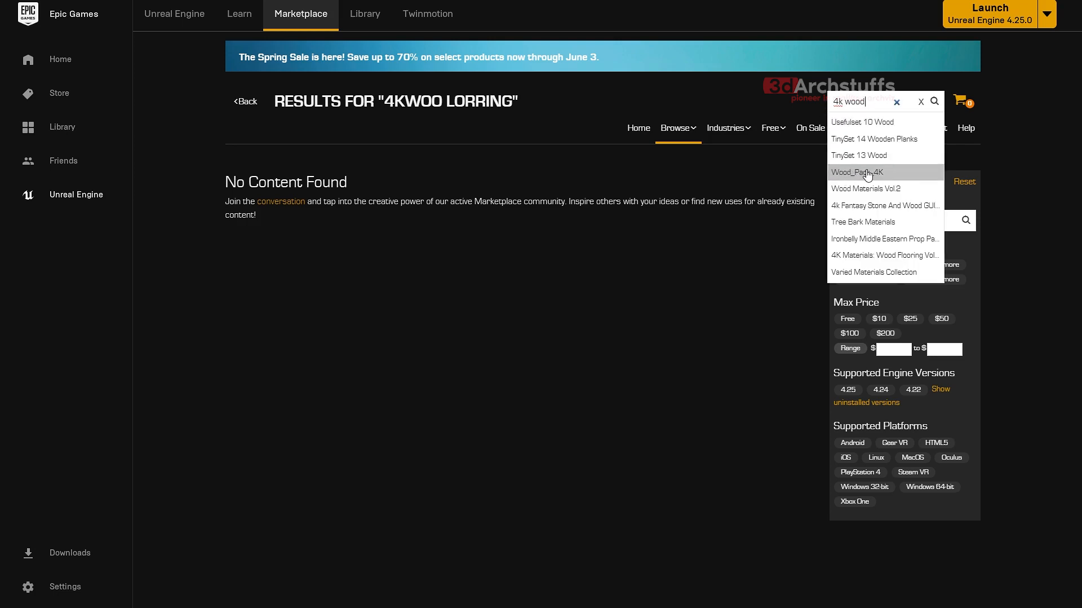
pyautogui.click(879, 259)
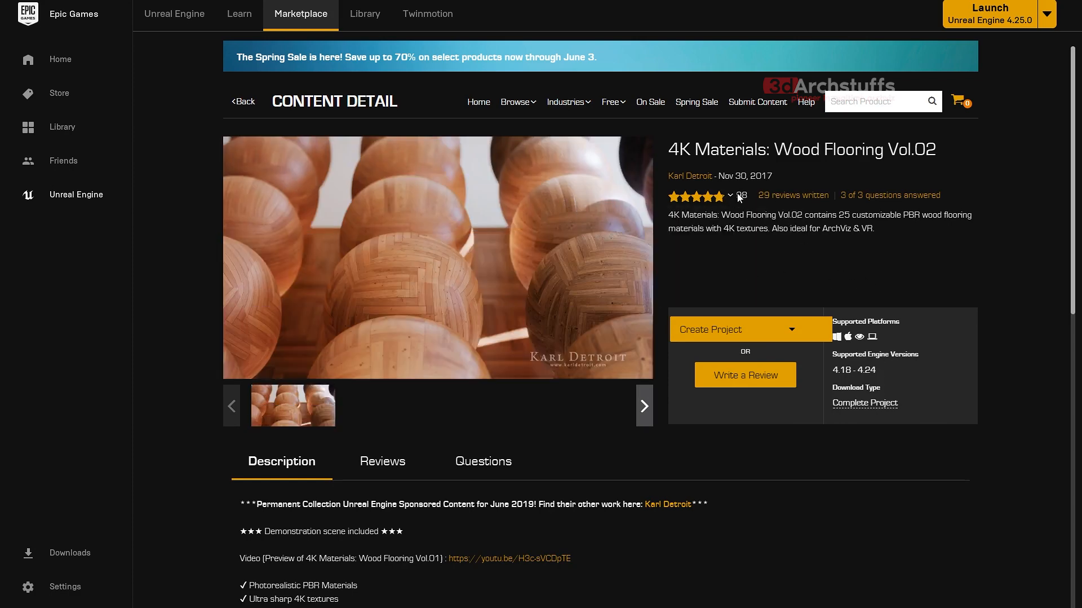
pyautogui.scroll(-1, 574, 321)
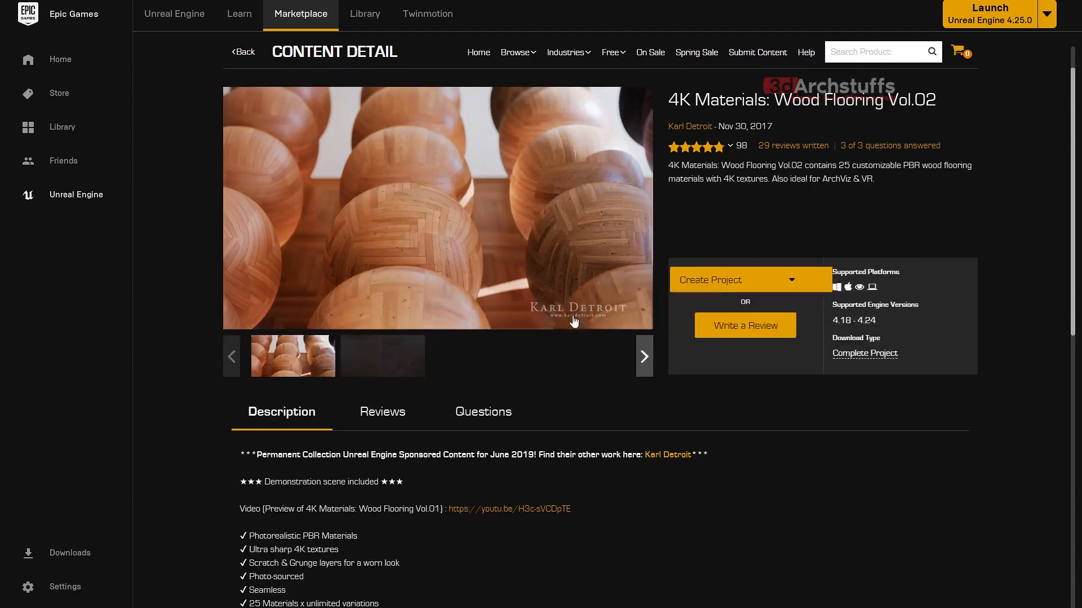
pyautogui.scroll(-2, 574, 320)
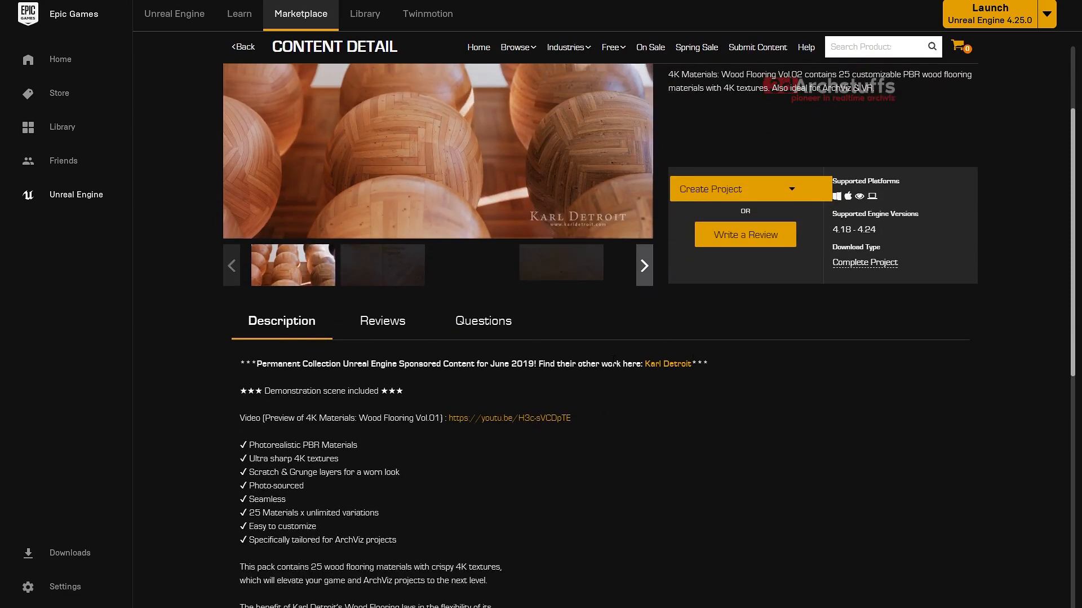
pyautogui.scroll(3, 613, 364)
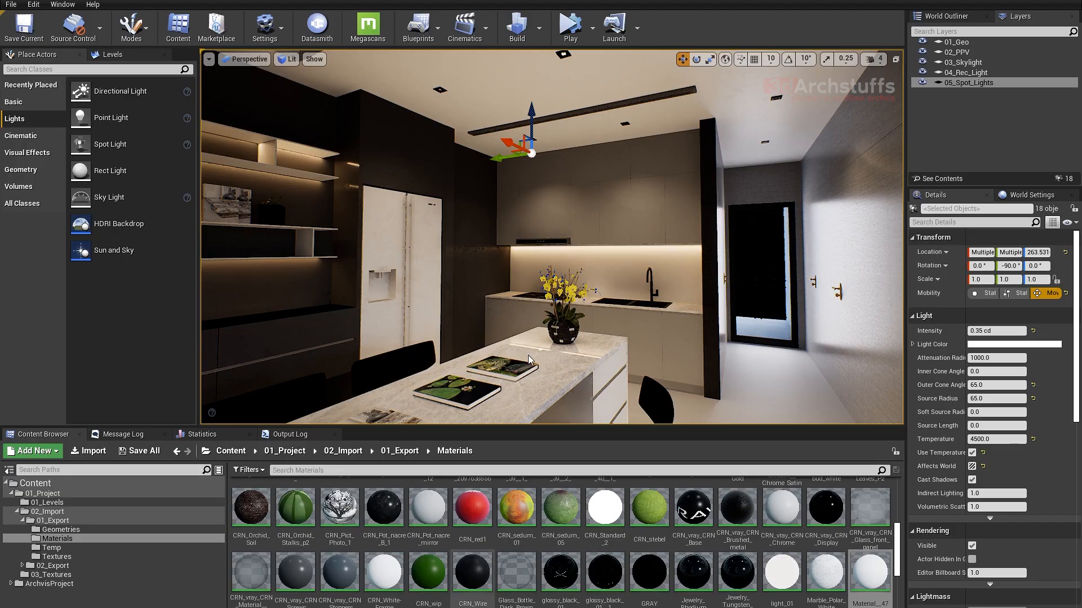
# - Switch back to the Unreal Editor and examine the kitchen, island and floor from the living room side
pyautogui.moveTo(536, 275); pyautogui.dragTo(512, 287, button='right')
pyautogui.press('d')
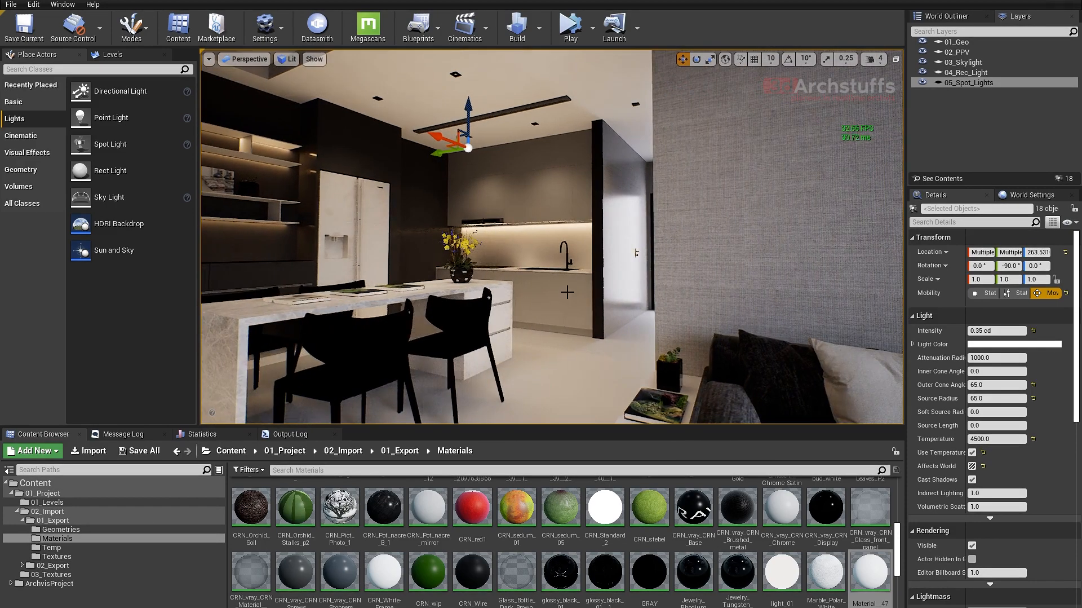
pyautogui.moveTo(586, 295); pyautogui.dragTo(586, 295, button='right')
pyautogui.press('a')
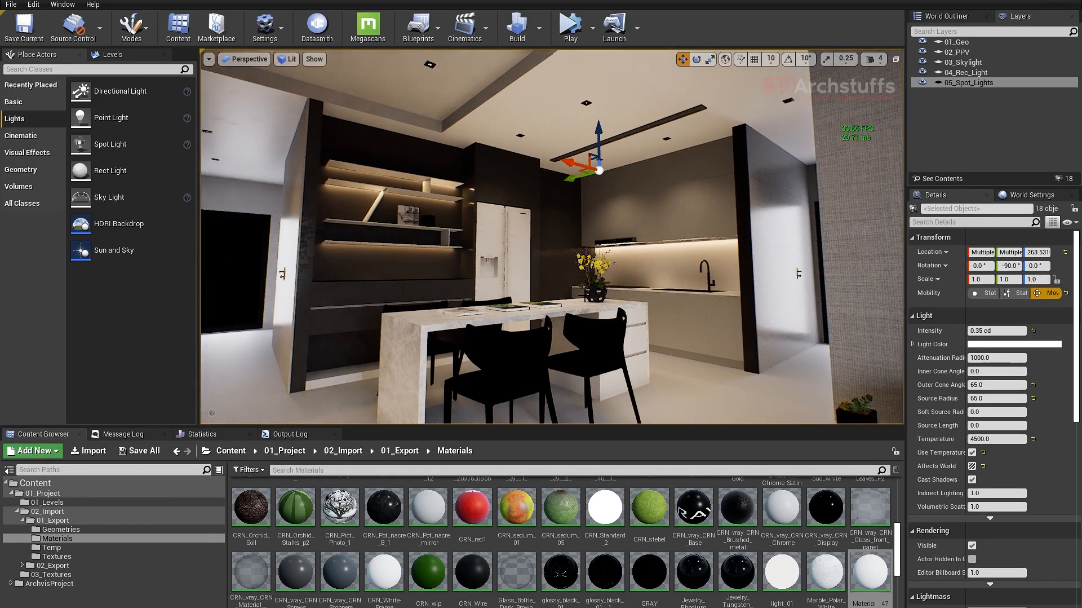
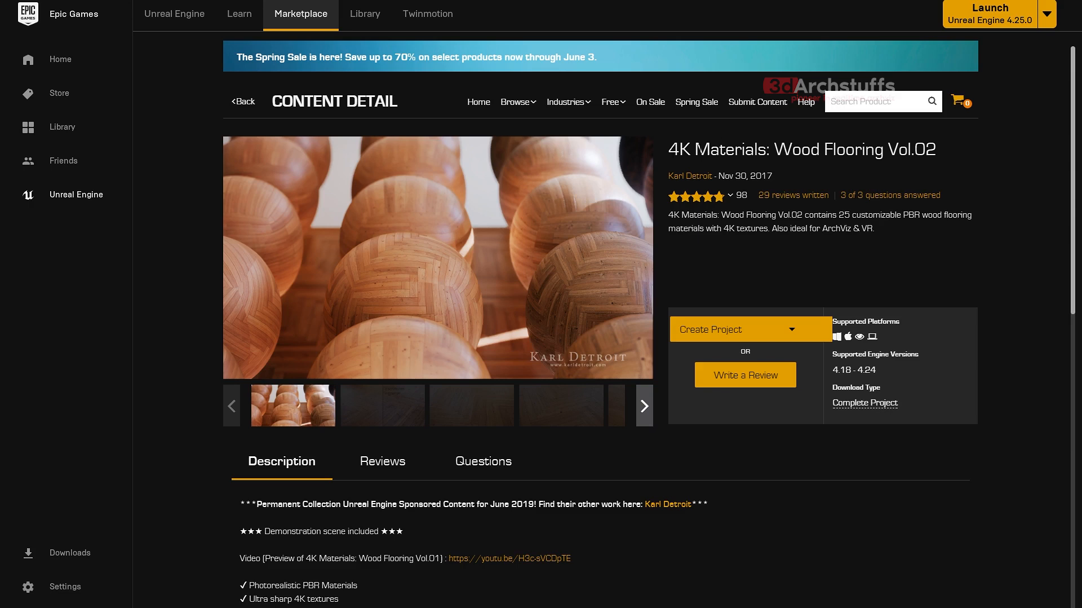
# - Copy the current product title and search the Marketplace for "4K Materials: Wood Flooring Vol.01"
pyautogui.moveTo(669, 150); pyautogui.dragTo(937, 149)
pyautogui.hotkey('ctrl', 'c')
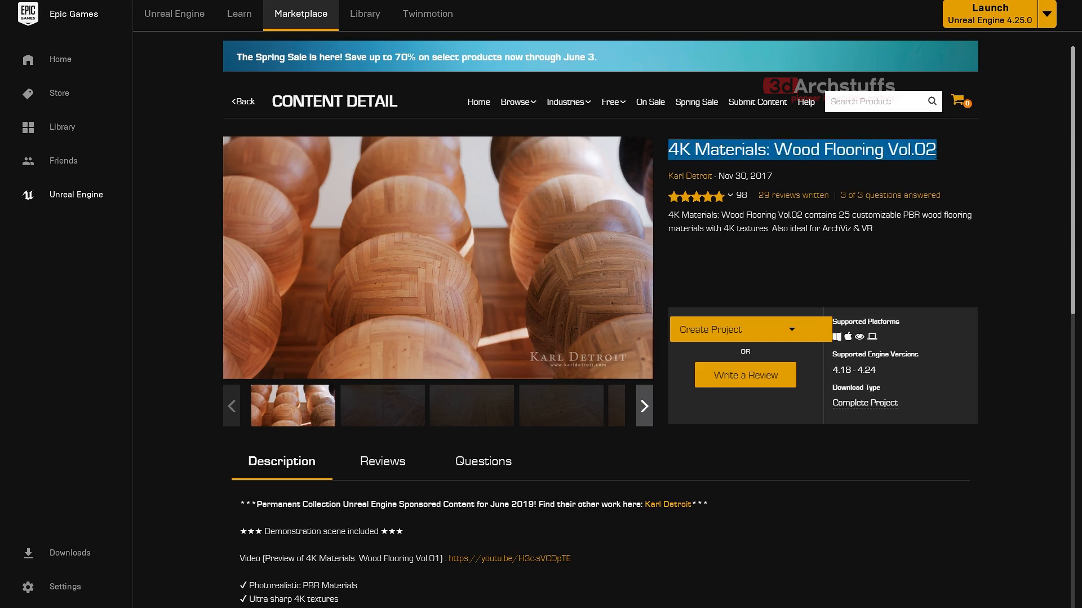
pyautogui.click(872, 102)
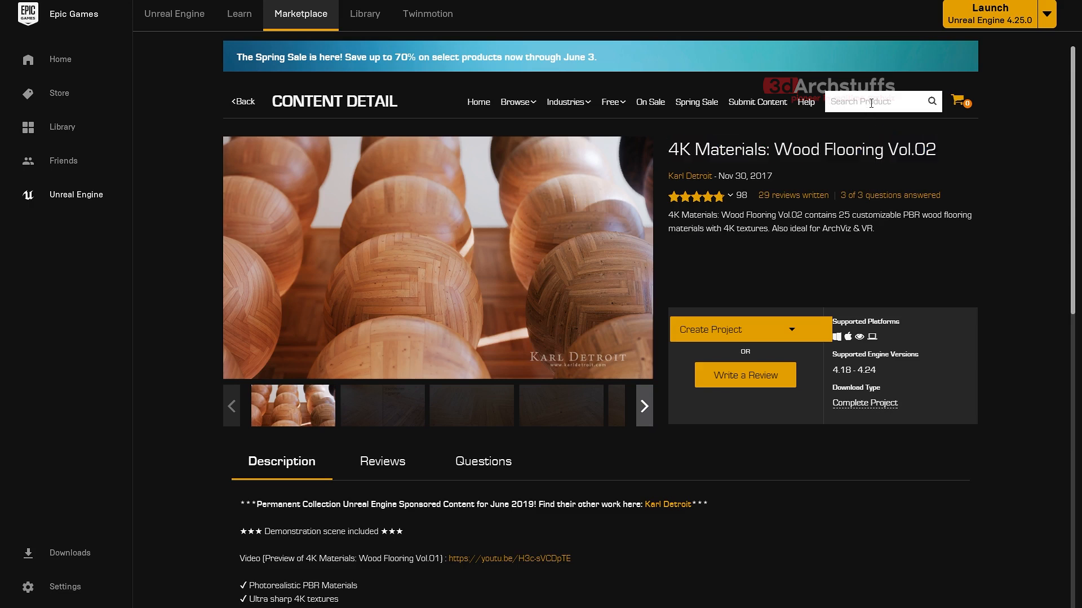
pyautogui.hotkey('ctrl', 'v')
pyautogui.press('BackSpace')
pyautogui.write('1')
pyautogui.press('Return')
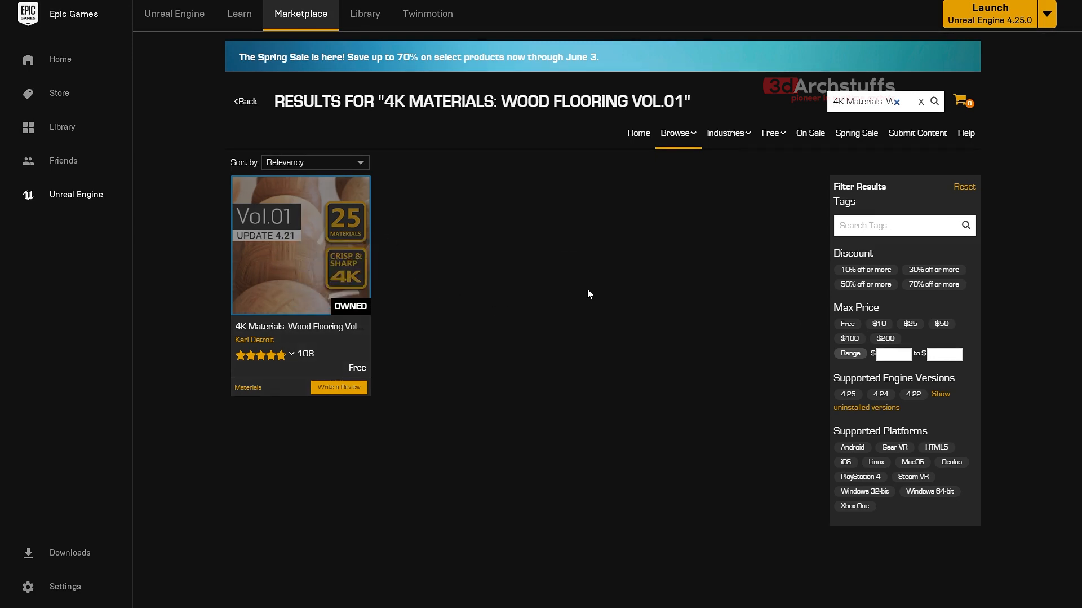
# - Search the Marketplace for "automotive" and open the pages of Car and Automotive Materials VOL.1 and Ultimate Automotive Paint Material
pyautogui.click(921, 101)
pyautogui.write('automa')
pyautogui.write('tive')
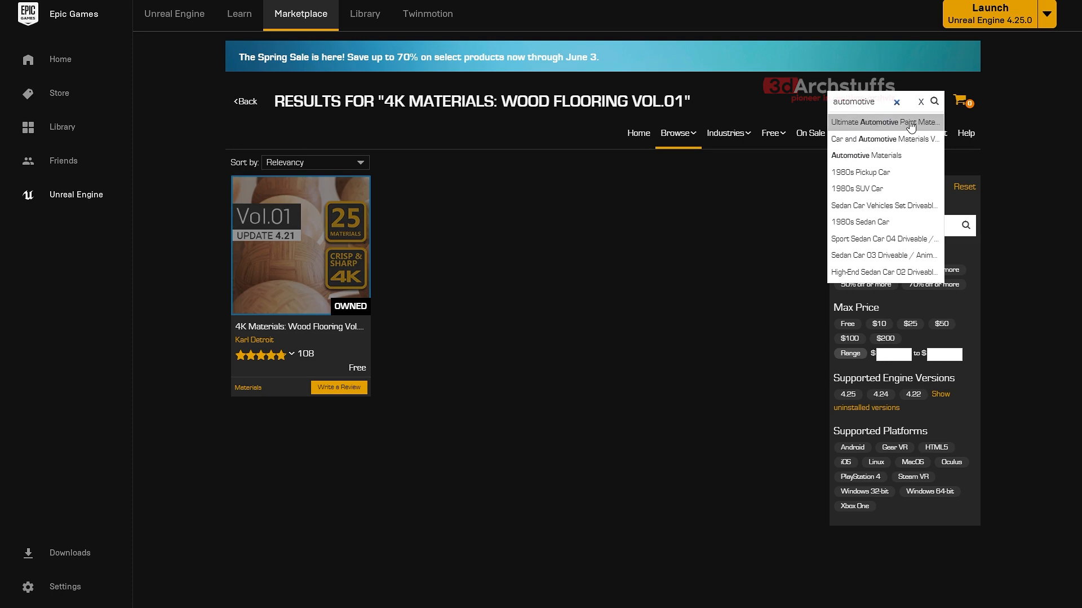
pyautogui.click(865, 142)
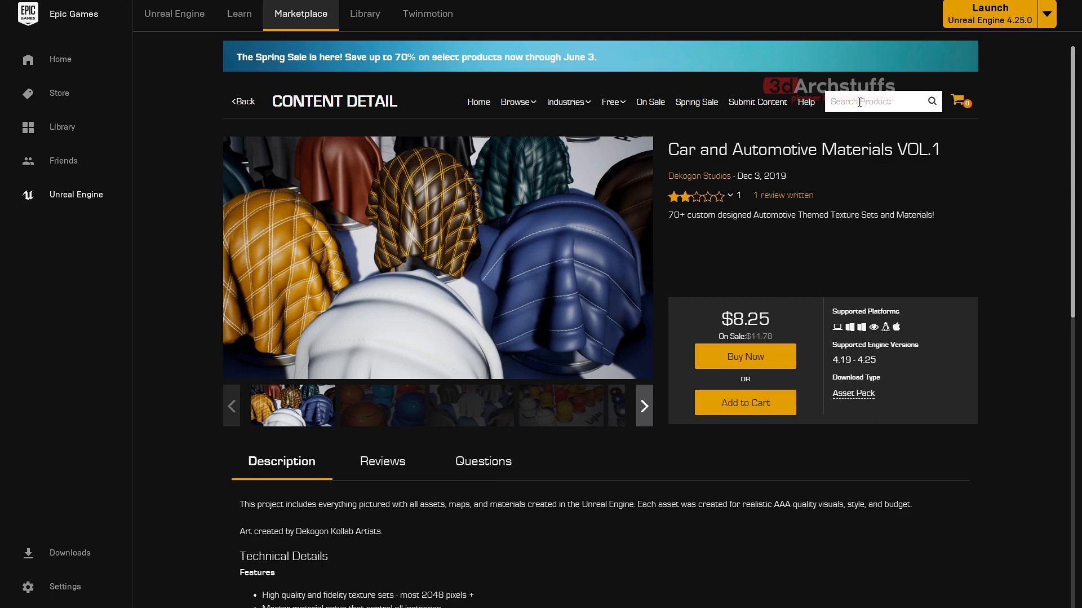
pyautogui.write('ate Autom')
pyautogui.click(871, 118)
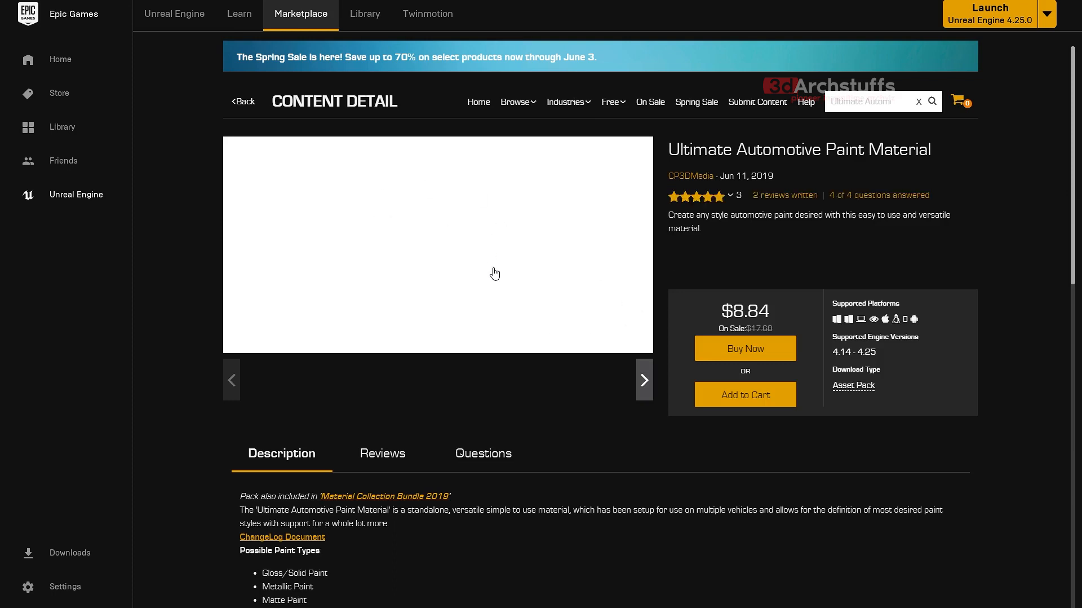
# - Search the Marketplace for "AutomotiveMaterials", shorten the query to "Automotive" and open the Automotive Materials page
pyautogui.click(895, 79)
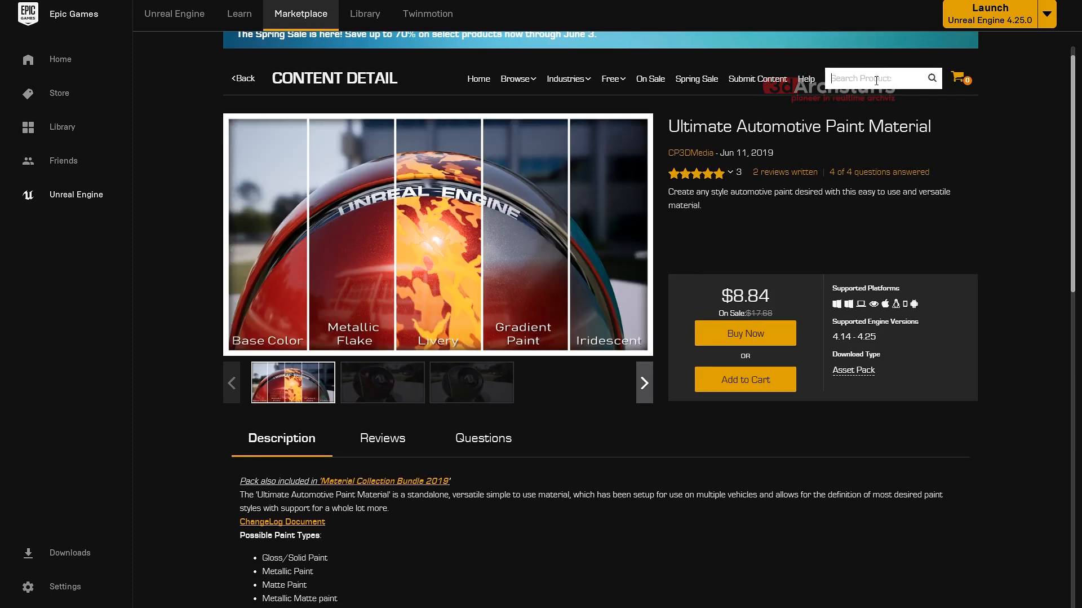
pyautogui.write('AutomotiveMaterials')
pyautogui.press('Return')
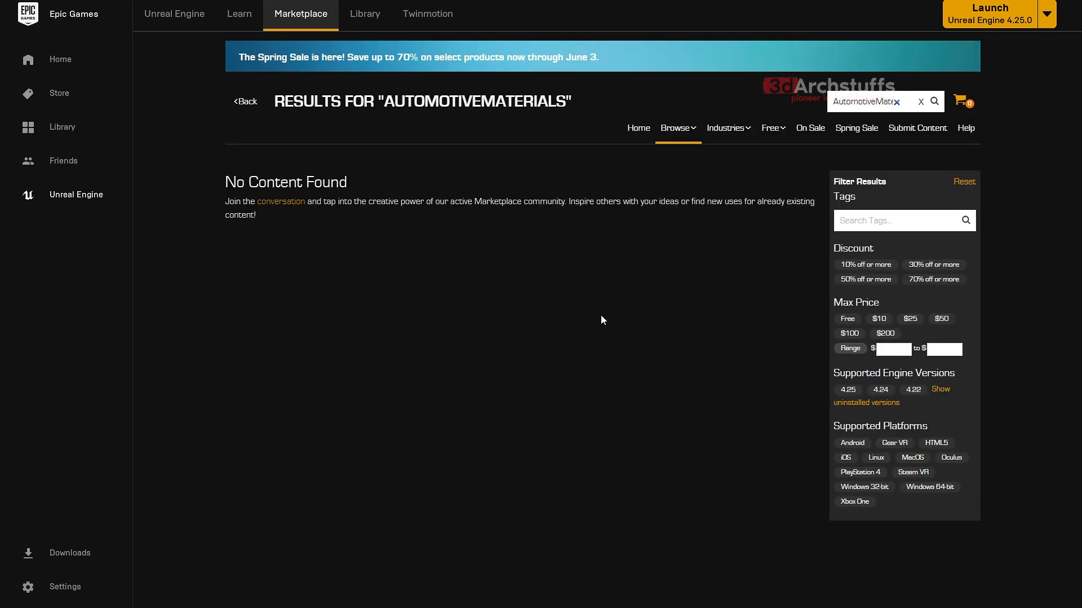
pyautogui.moveTo(879, 101); pyautogui.dragTo(1038, 107)
pyautogui.press('BackSpace')
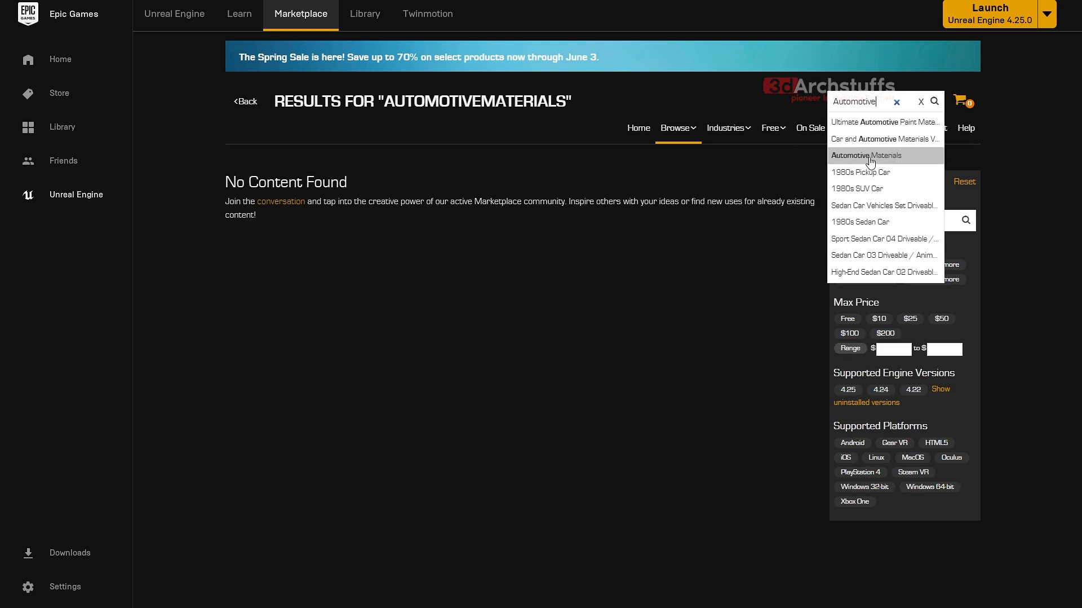
pyautogui.click(857, 161)
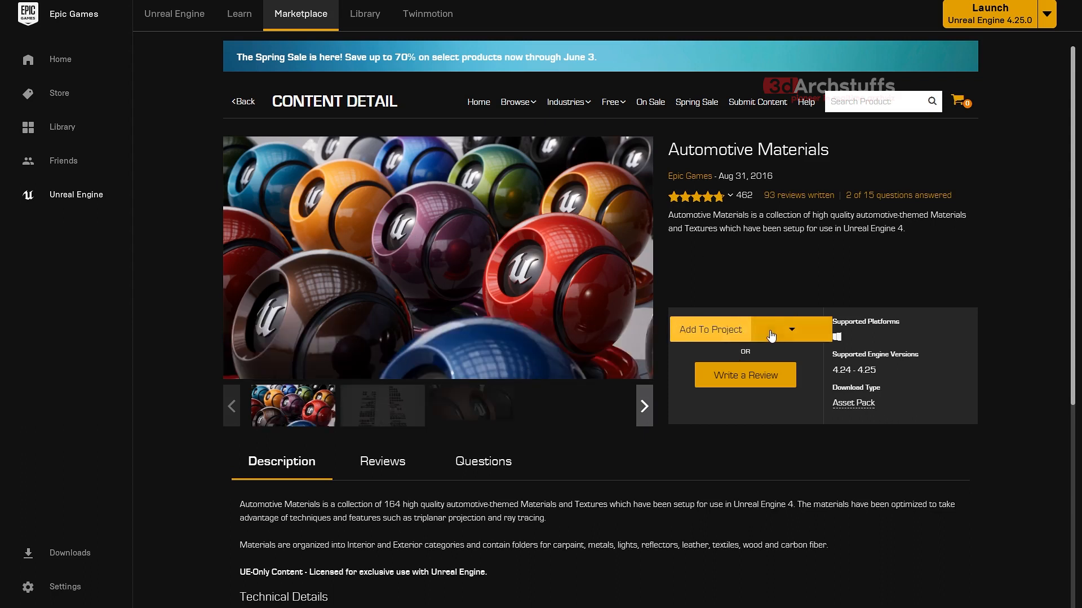
# - Start adding Automotive Materials to a project, select Raytracing_Tutorial as the target, and cancel without adding
pyautogui.click(792, 330)
pyautogui.click(719, 332)
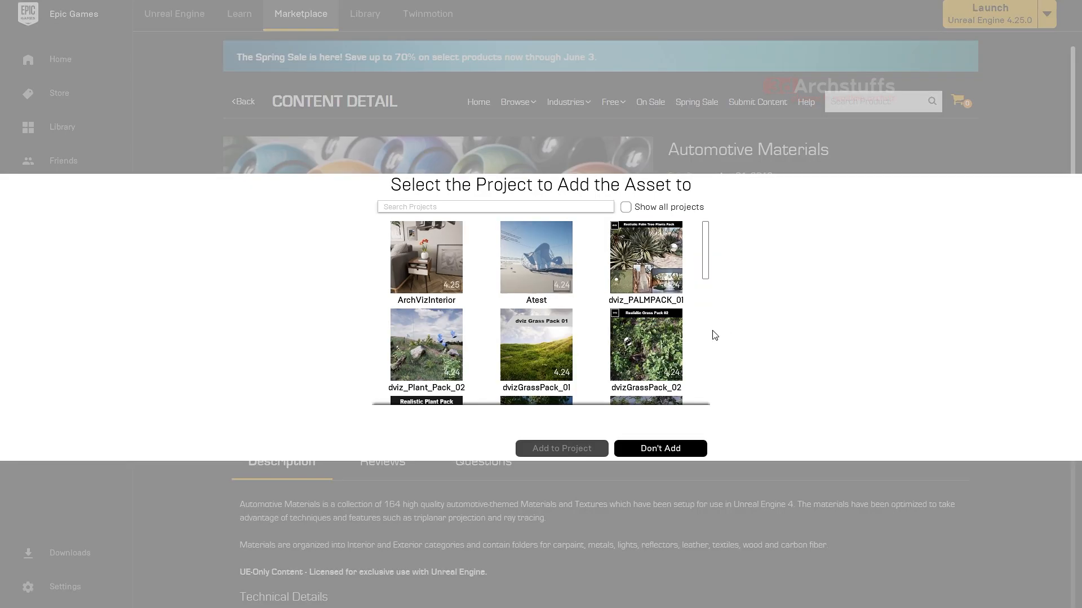
pyautogui.moveTo(706, 248); pyautogui.dragTo(697, 355)
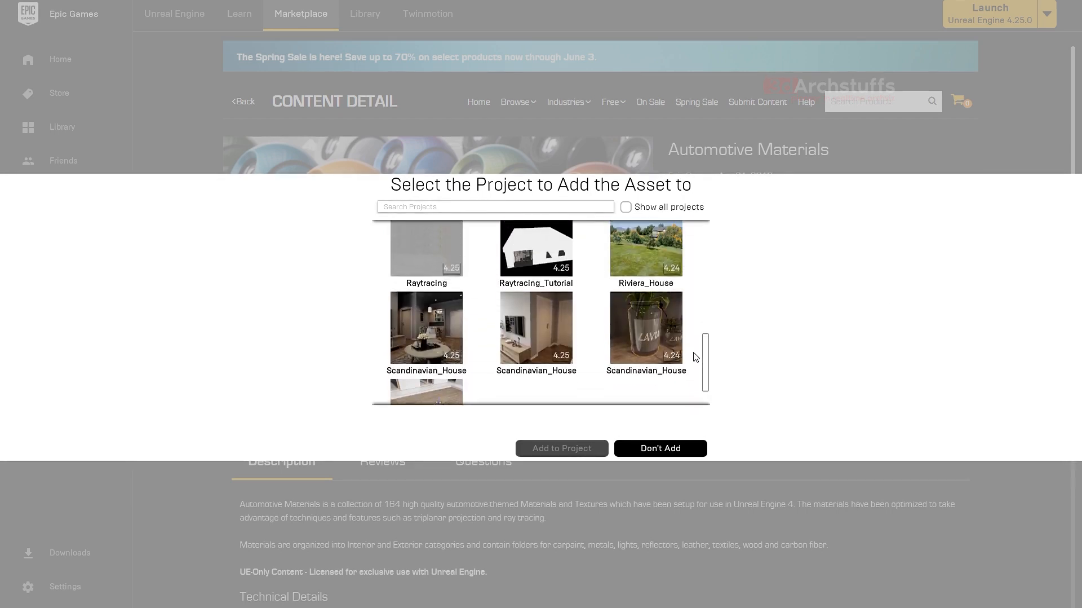
pyautogui.click(544, 268)
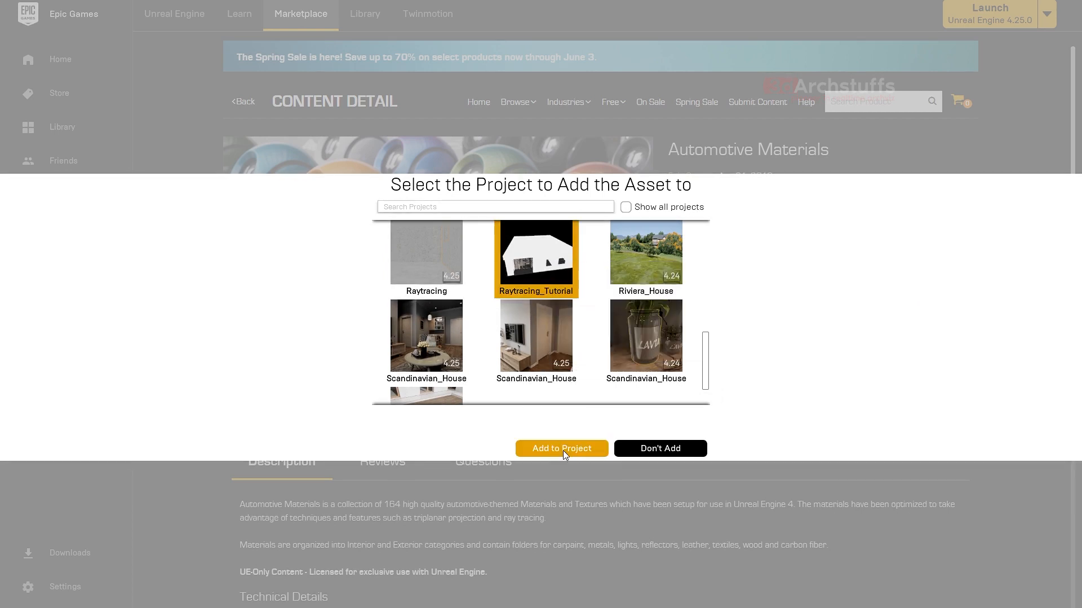
pyautogui.click(659, 450)
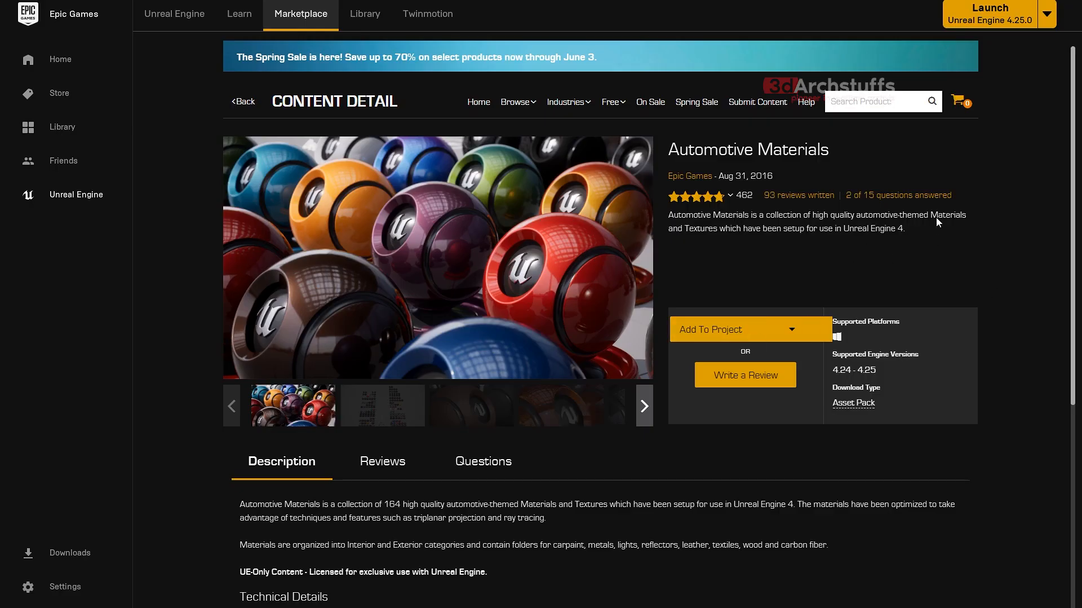
# - Search the Marketplace for "twinmotion", open Twinmotion Materials for Unreal Engine and read its description and technical details
pyautogui.click(880, 105)
pyautogui.write('twinmotion')
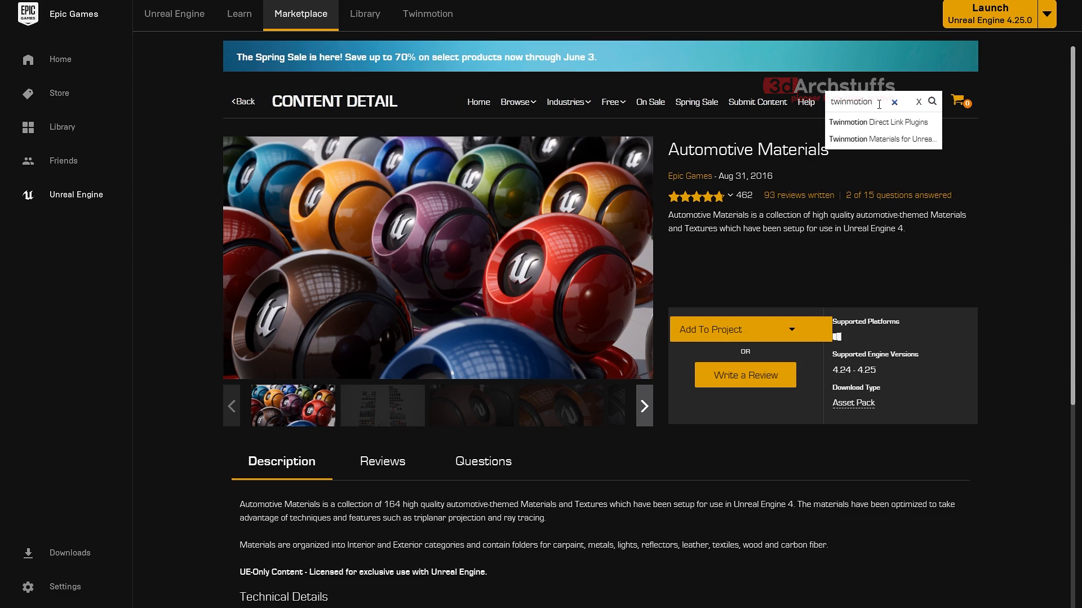
pyautogui.click(889, 142)
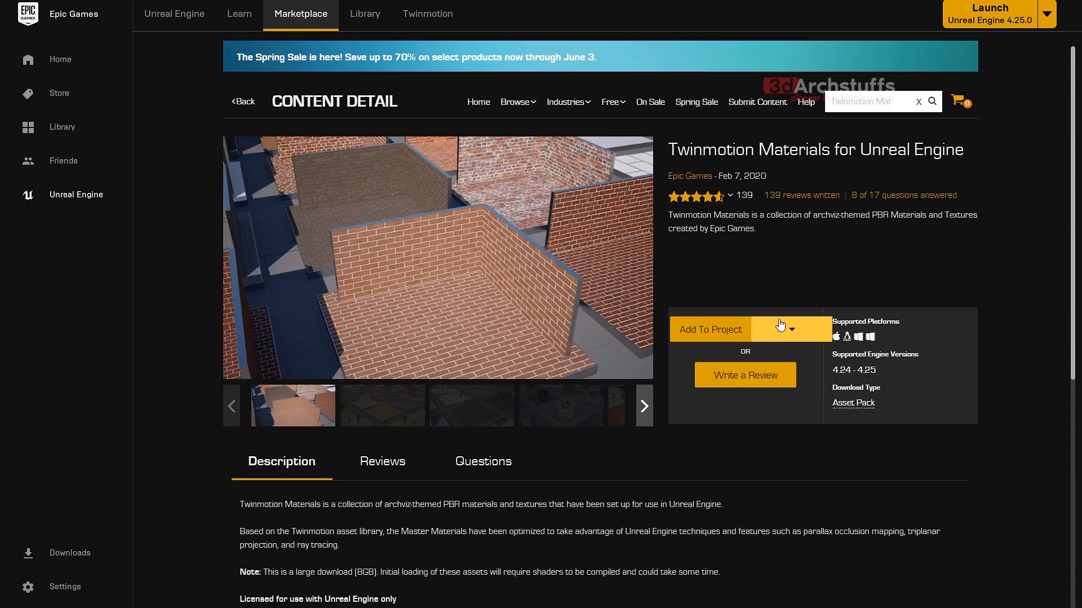
pyautogui.scroll(-2, 507, 339)
pyautogui.scroll(-2, 507, 395)
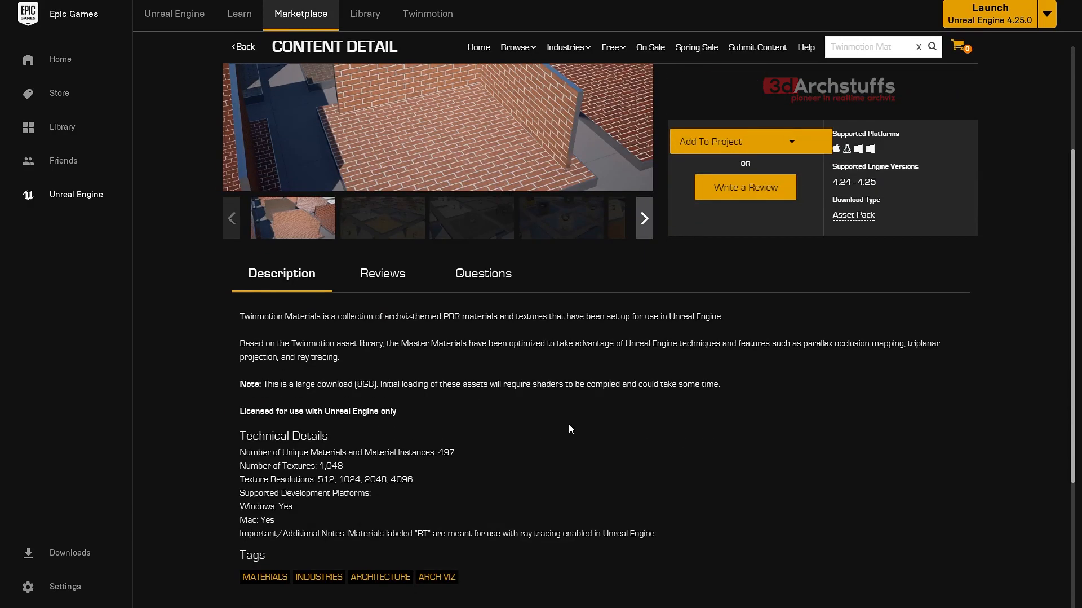
# - Start adding Twinmotion Materials to a project, browse the available target projects, and cancel without adding
pyautogui.click(731, 170)
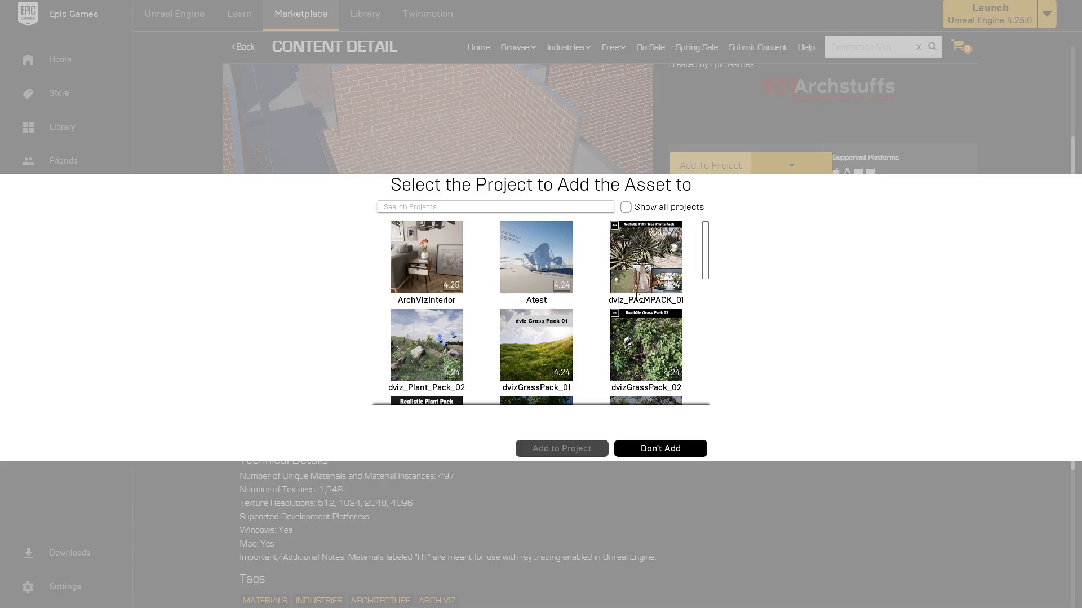
pyautogui.moveTo(706, 252); pyautogui.dragTo(706, 289)
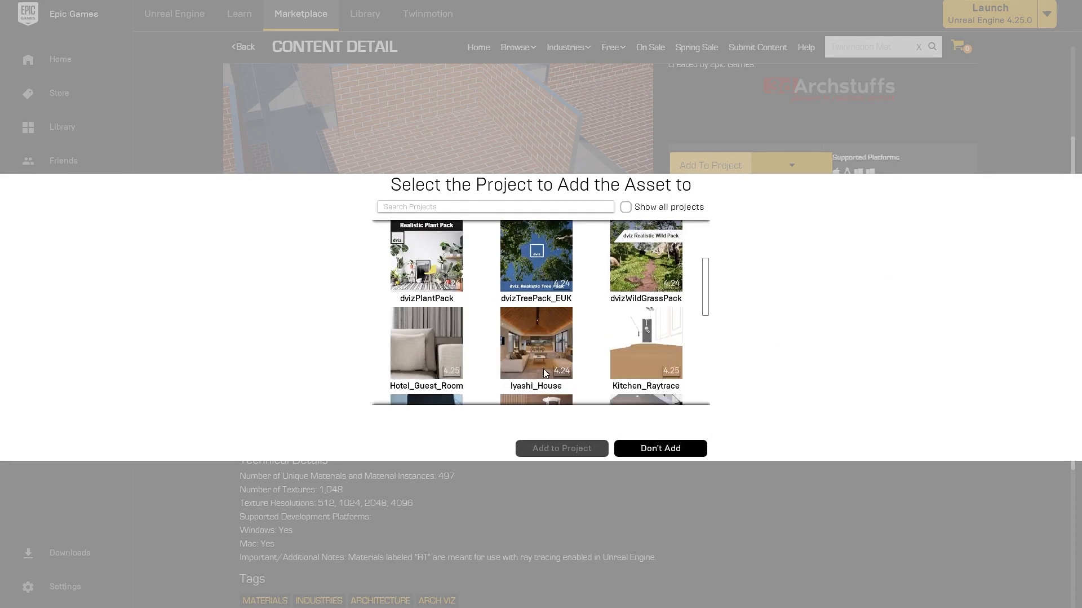
pyautogui.moveTo(707, 288); pyautogui.dragTo(705, 355)
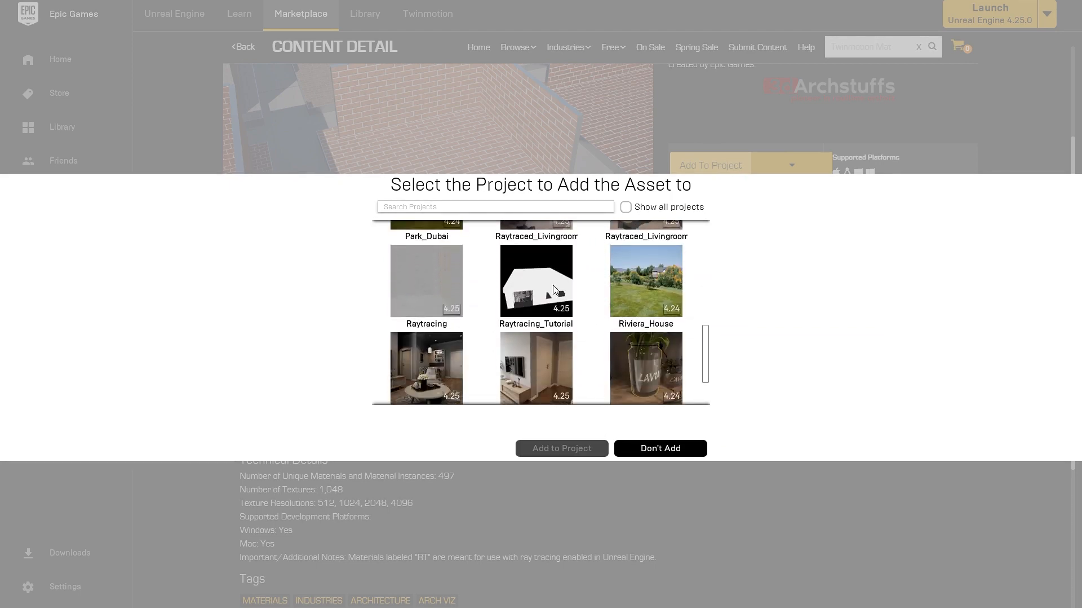
pyautogui.click(661, 449)
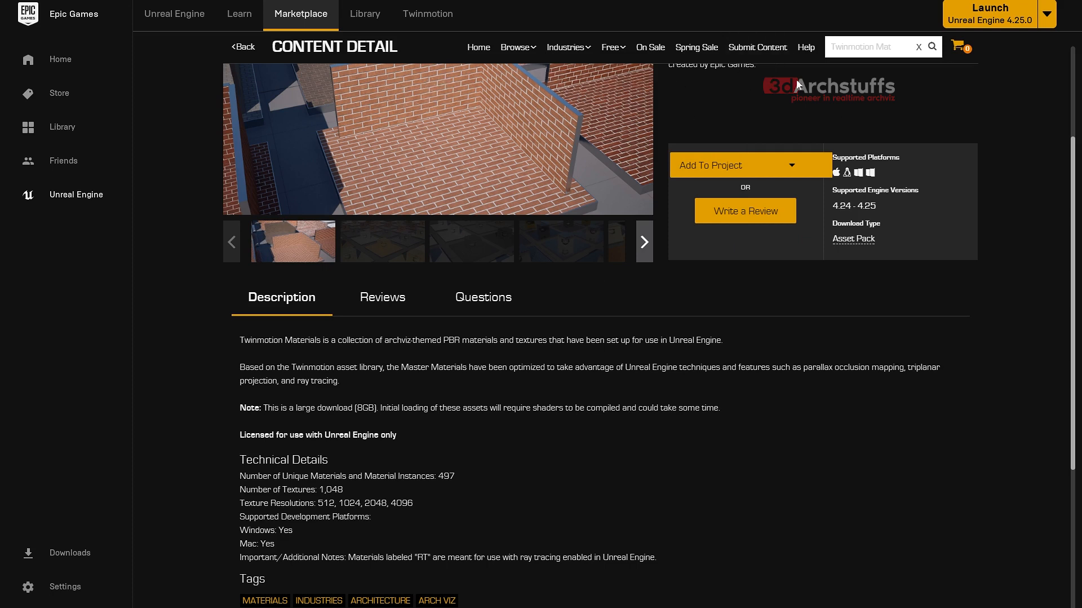
# - Replace the Marketplace search text with "56" and open the Fabric Materials - 56 Pack page
pyautogui.click(865, 47)
pyautogui.scroll(2, 866, 51)
pyautogui.write('56')
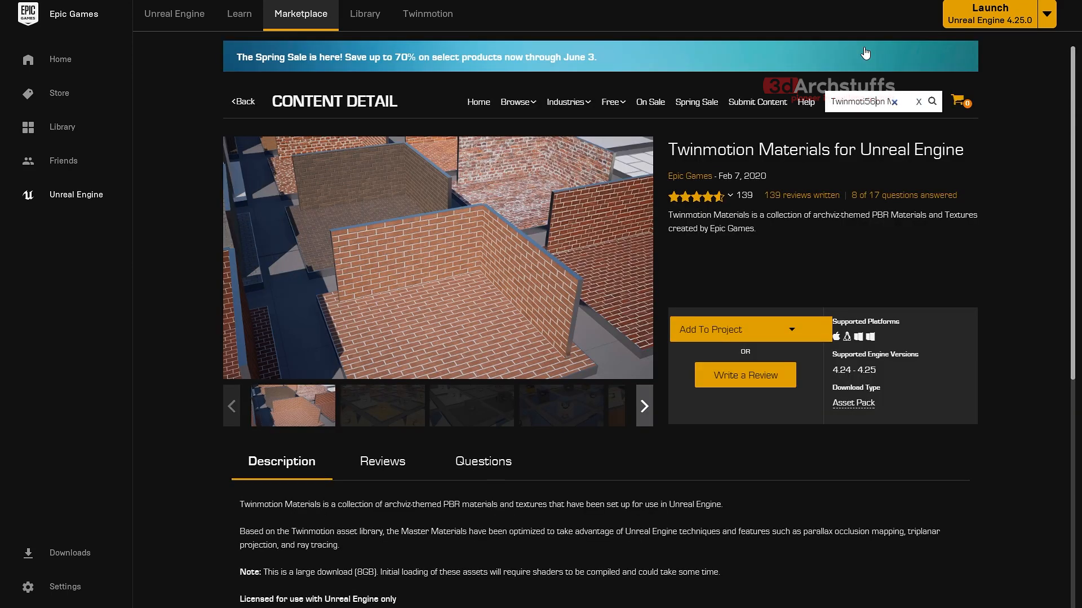
pyautogui.press('BackSpace')
pyautogui.press('BackSpace')
pyautogui.press('BackSpace')
pyautogui.press('BackSpace')
pyautogui.press('BackSpace')
pyautogui.press('BackSpace')
pyautogui.press('BackSpace')
pyautogui.press('BackSpace')
pyautogui.press('BackSpace')
pyautogui.press('BackSpace')
pyautogui.press('BackSpace')
pyautogui.press('BackSpace')
pyautogui.press('BackSpace')
pyautogui.press('BackSpace')
pyautogui.press('BackSpace')
pyautogui.press('BackSpace')
pyautogui.press('BackSpace')
pyautogui.press('BackSpace')
pyautogui.press('BackSpace')
pyautogui.press('BackSpace')
pyautogui.press('BackSpace')
pyautogui.press('BackSpace')
pyautogui.write('56')
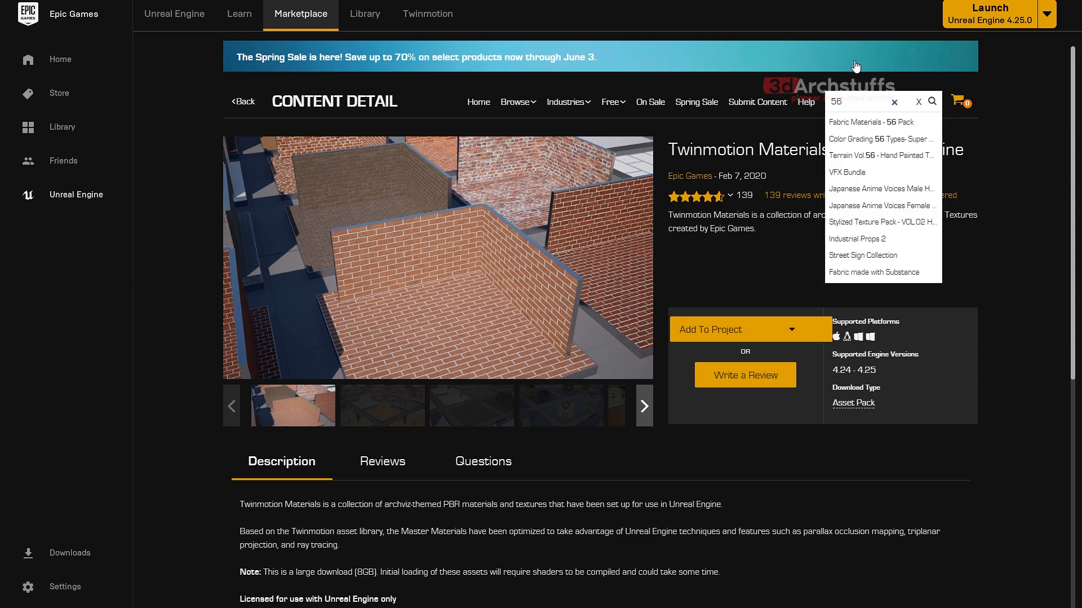
pyautogui.click(889, 126)
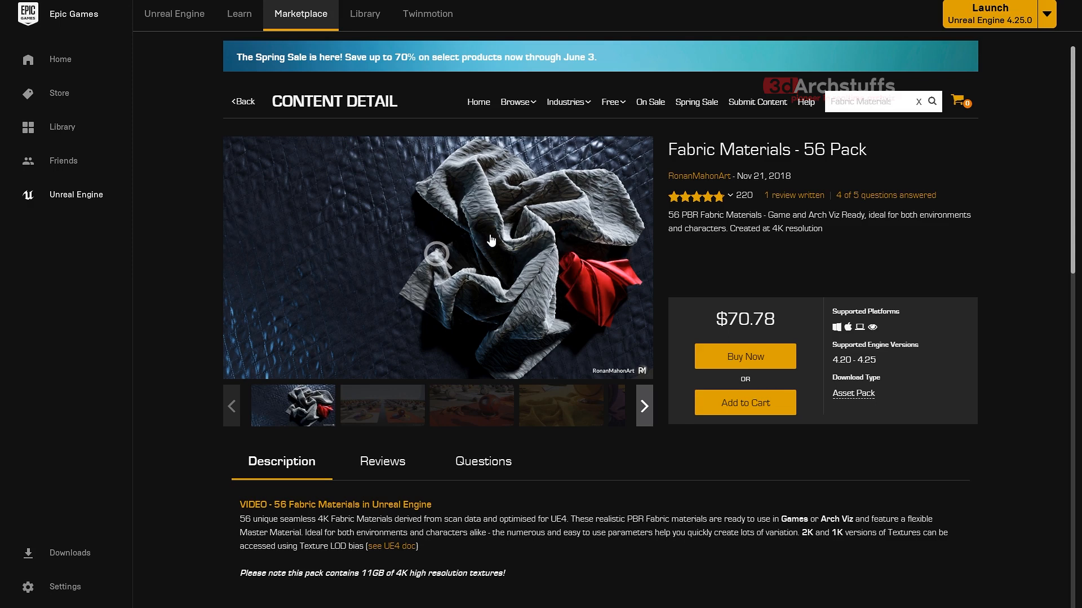
# - Try Marketplace searches for "advancemat", "advancemglass" and "advancelass" to find the advanced glass materials
pyautogui.click(864, 102)
pyautogui.click(895, 101)
pyautogui.write('advancemat')
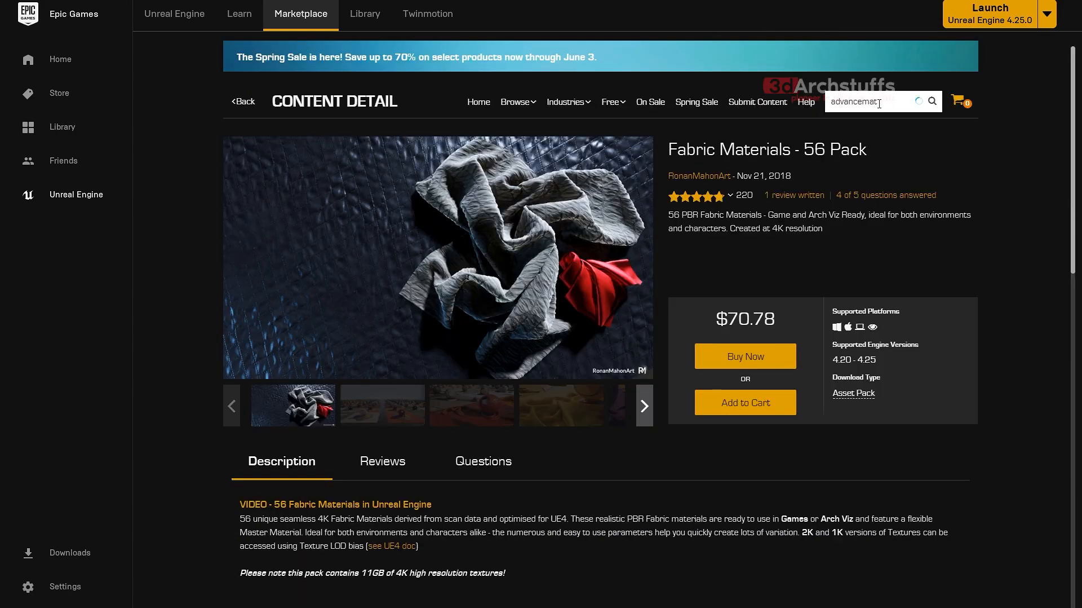
pyautogui.press('BackSpace')
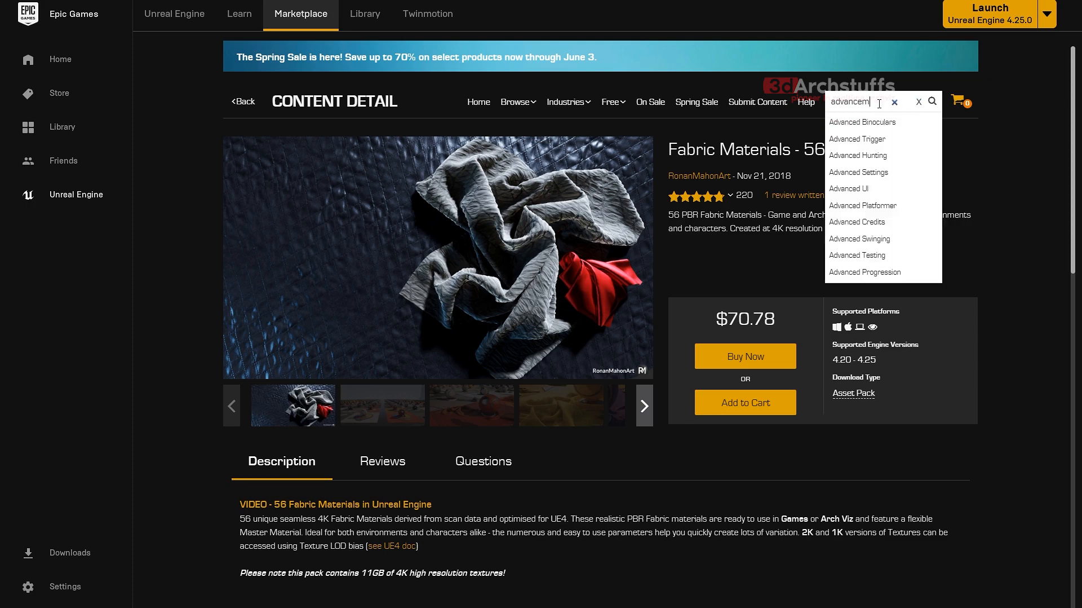
pyautogui.write('glass')
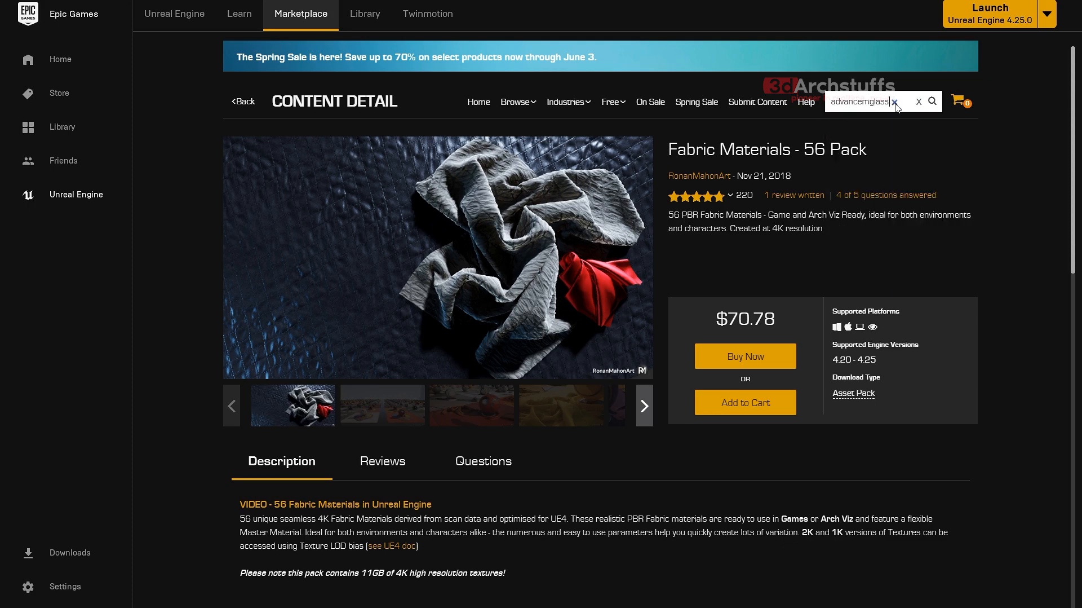
pyautogui.click(895, 103)
pyautogui.write('advancela')
pyautogui.press('Return')
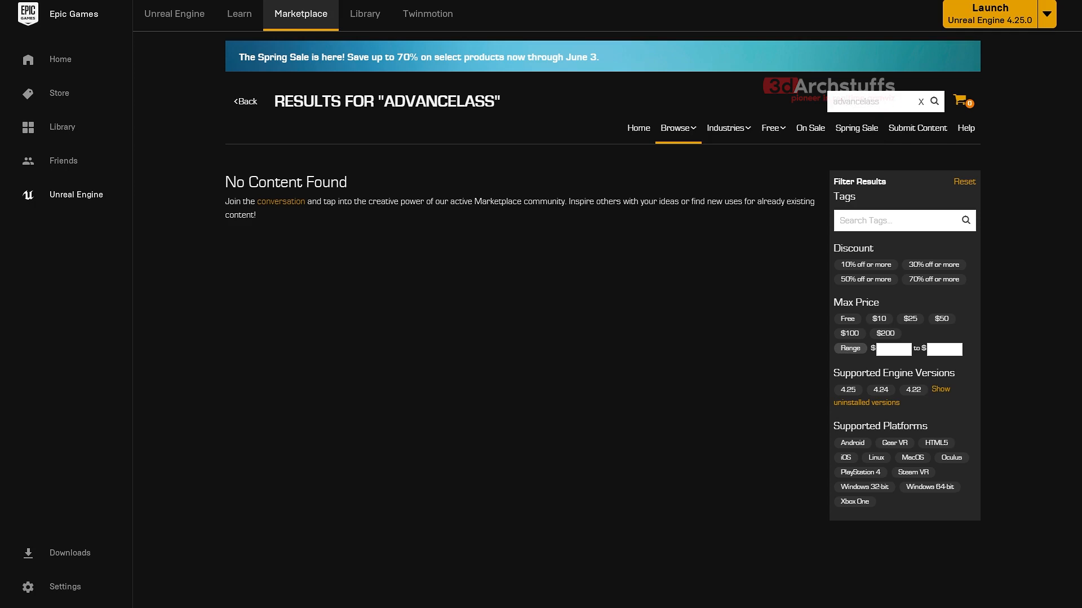
# - Search the Marketplace for the pasted pack name "AdvancedGlassPack"
pyautogui.doubleClick(897, 102)
pyautogui.press('BackSpace')
pyautogui.write('AdvancedGlassPack')
pyautogui.press('Return')
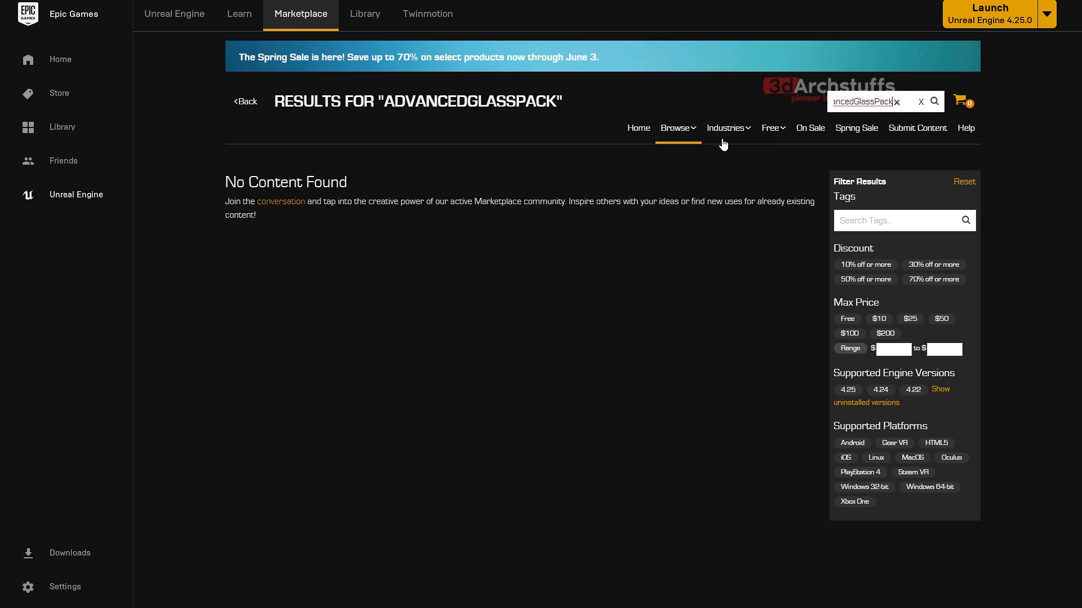
# - Change the Marketplace query to "Advanced glass" and open the Advanced Glass Material Pack page
pyautogui.doubleClick(852, 101)
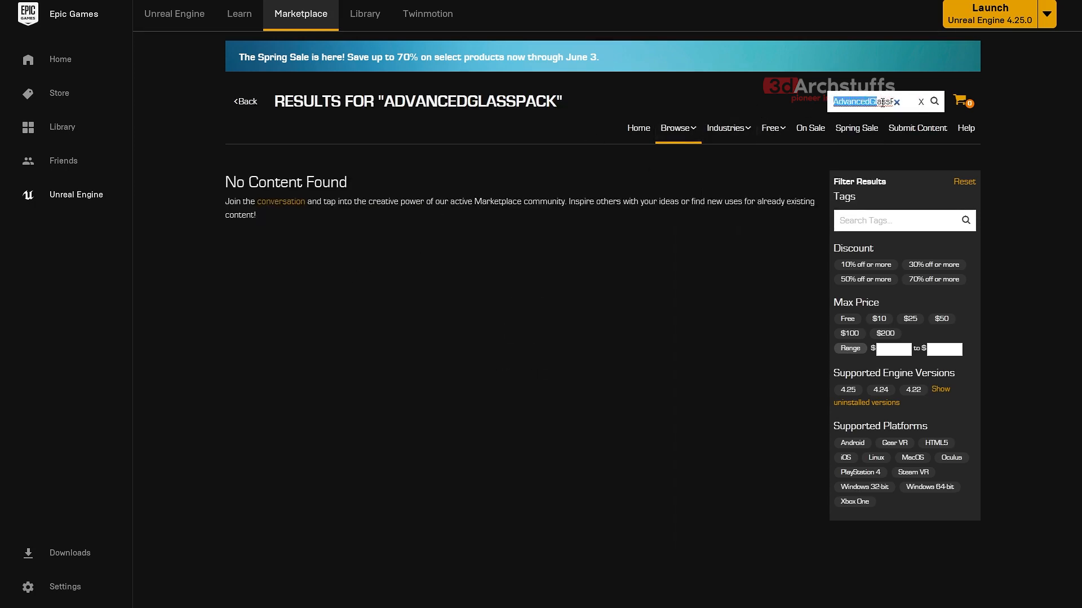
pyautogui.click(872, 102)
pyautogui.moveTo(872, 102); pyautogui.dragTo(922, 102)
pyautogui.press('BackSpace')
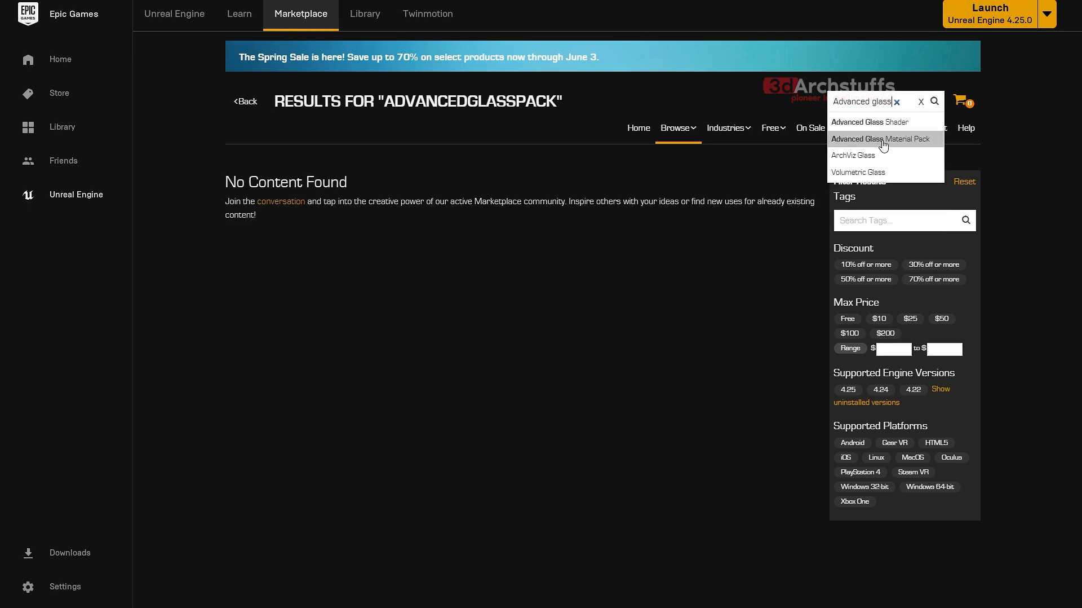
pyautogui.click(875, 141)
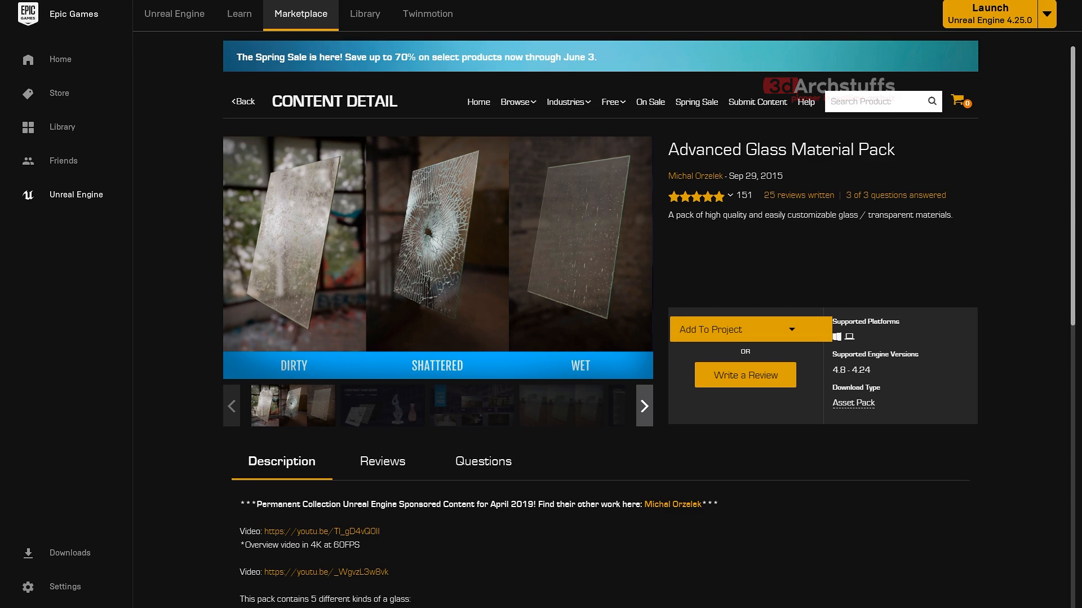
# - Switch to the Excel pack list, delete the FabricCollection row and renumber the remaining packs from 1 to 6
pyautogui.hotkey('alt', 'Tab')
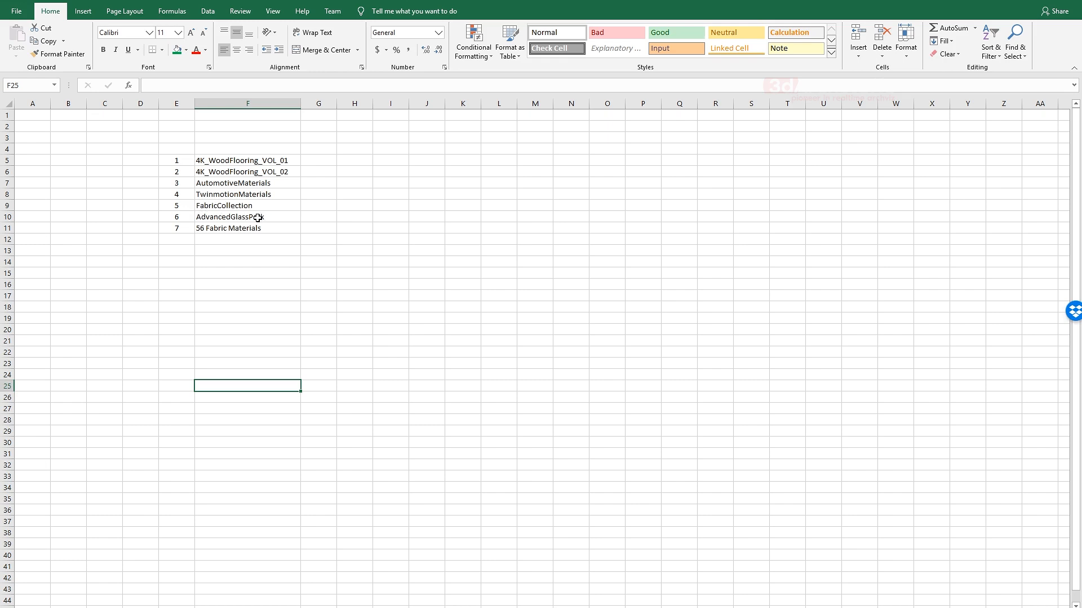
pyautogui.click(223, 204)
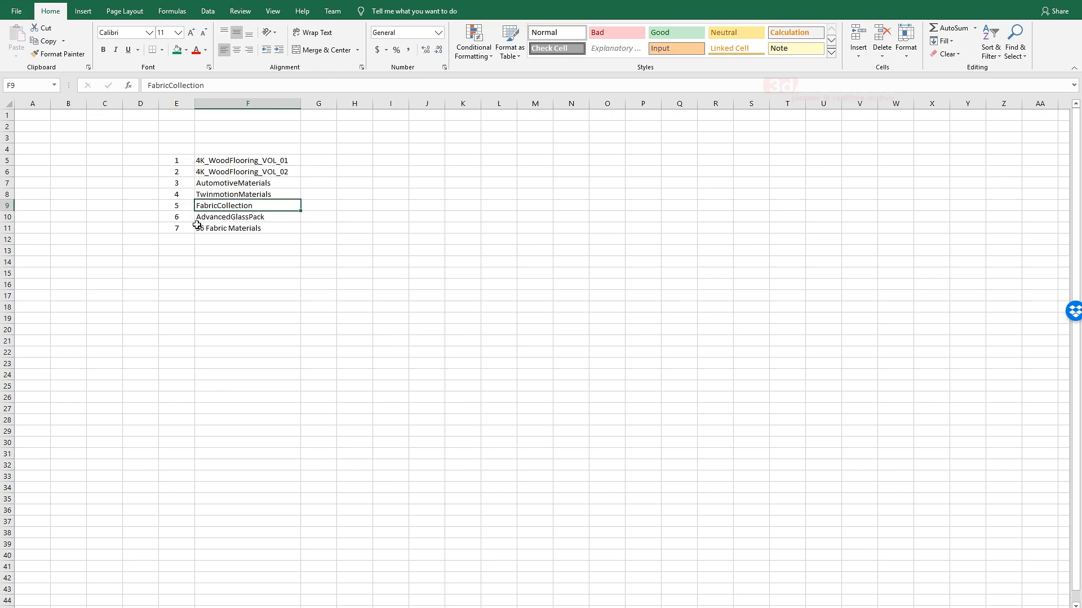
pyautogui.click(13, 209)
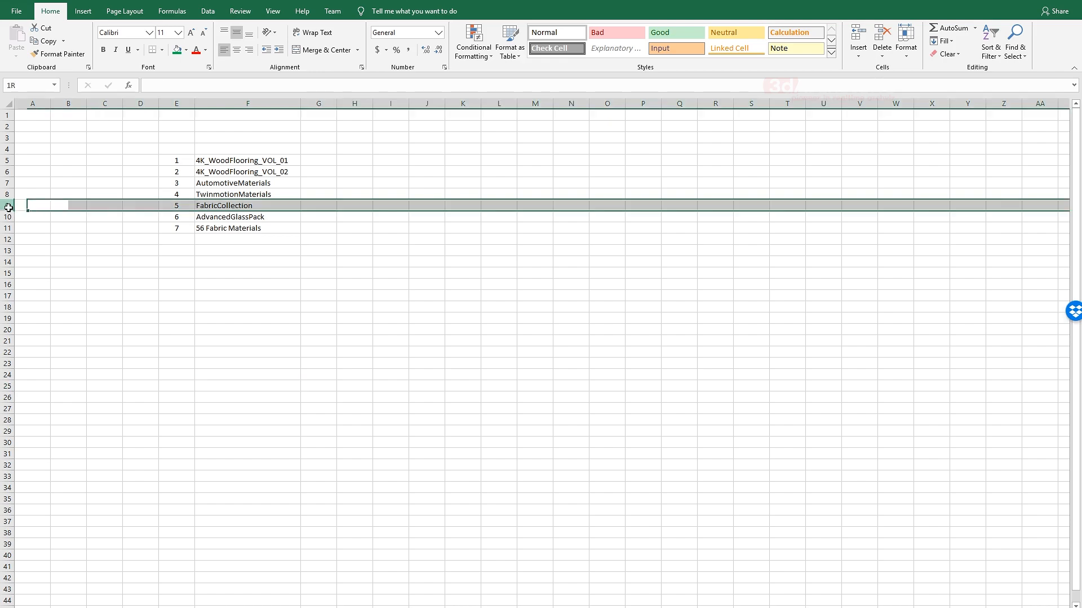
pyautogui.rightClick(12, 209)
pyautogui.click(38, 300)
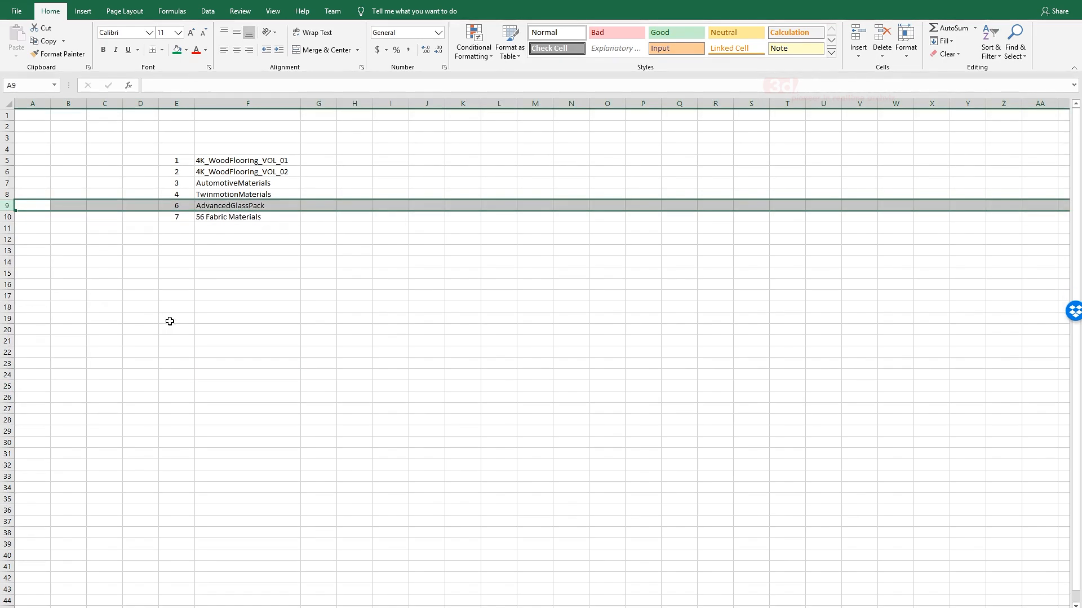
pyautogui.click(255, 295)
pyautogui.moveTo(188, 163); pyautogui.dragTo(190, 221)
pyautogui.click(234, 263)
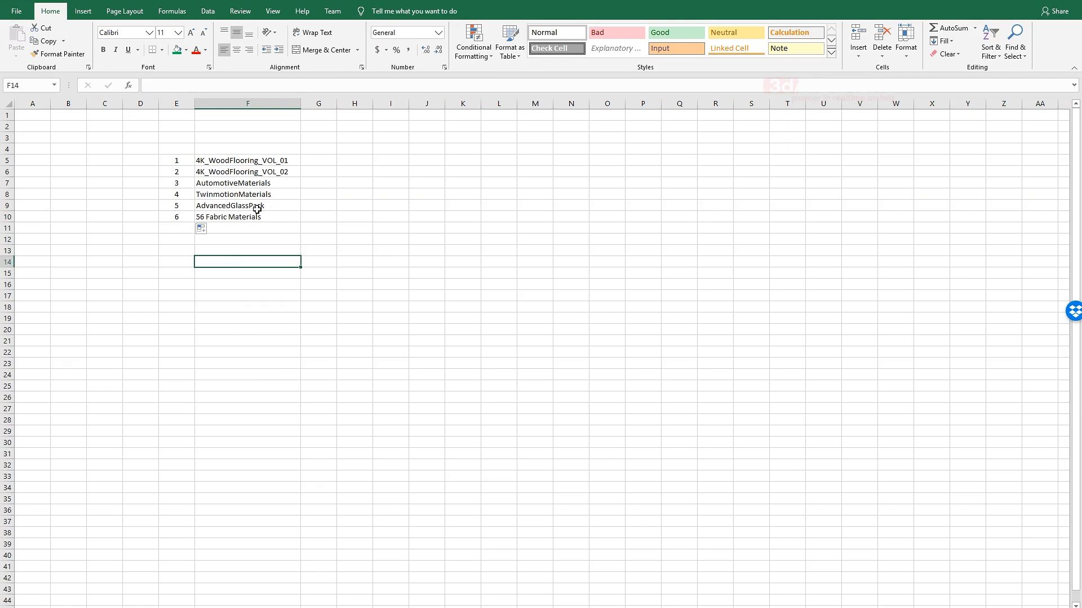
pyautogui.click(239, 219)
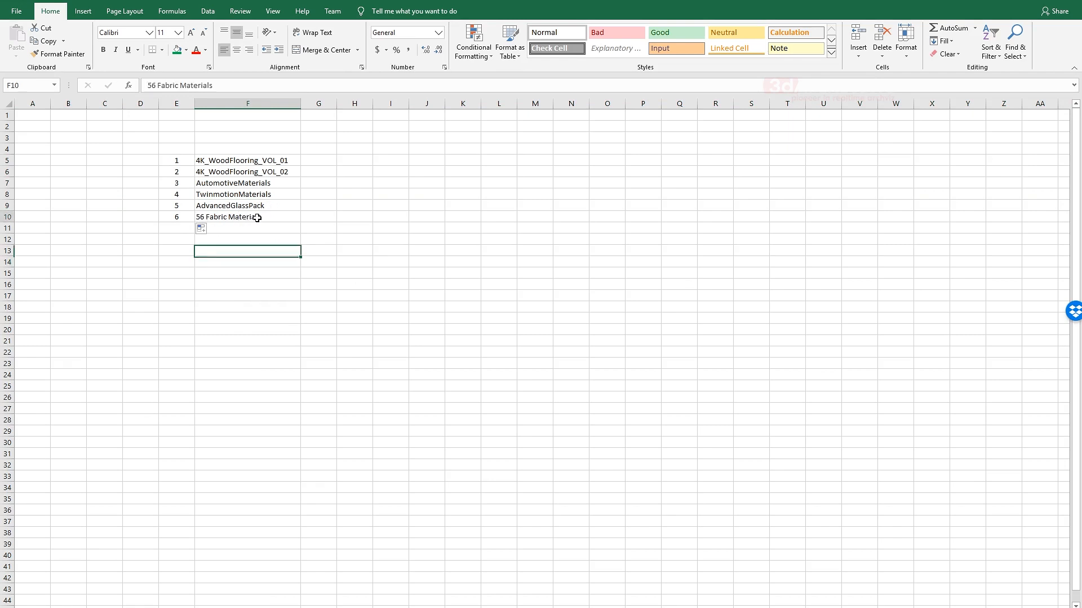
pyautogui.click(320, 214)
pyautogui.moveTo(278, 205); pyautogui.dragTo(265, 161)
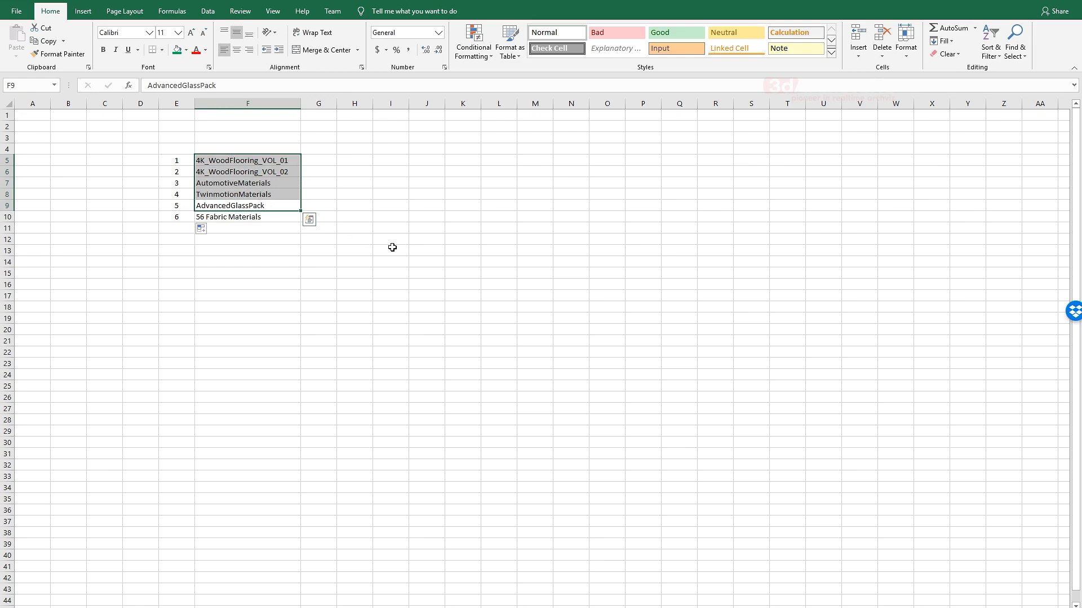
pyautogui.click(474, 285)
pyautogui.moveTo(151, 147); pyautogui.dragTo(282, 265)
pyautogui.click(374, 225)
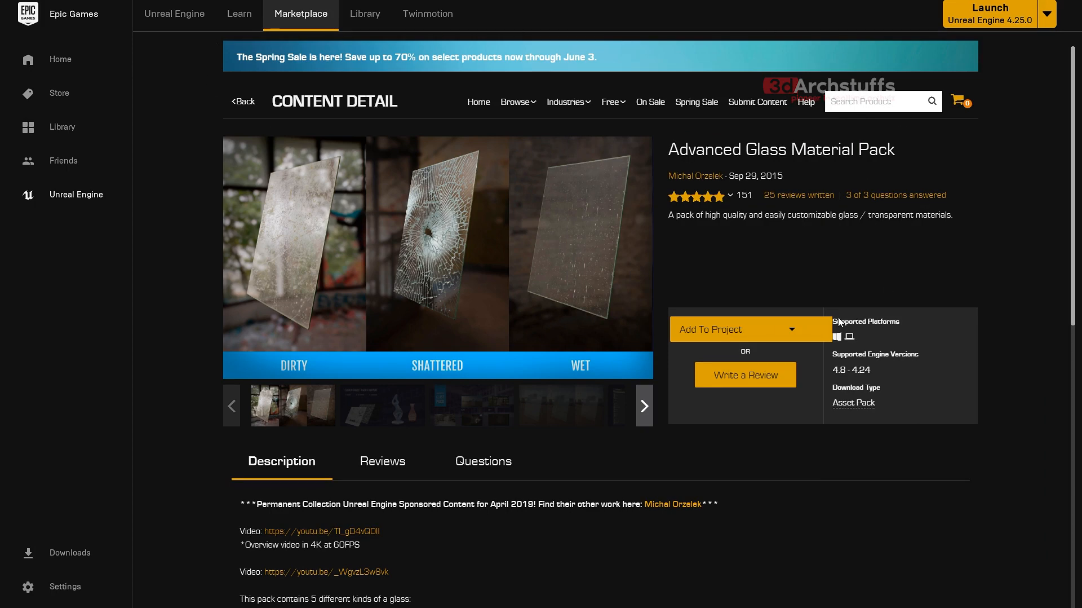
# - Switch to the web browser and run a web search for "download megascan nbridge" in a new tab
pyautogui.click(1016, 8)
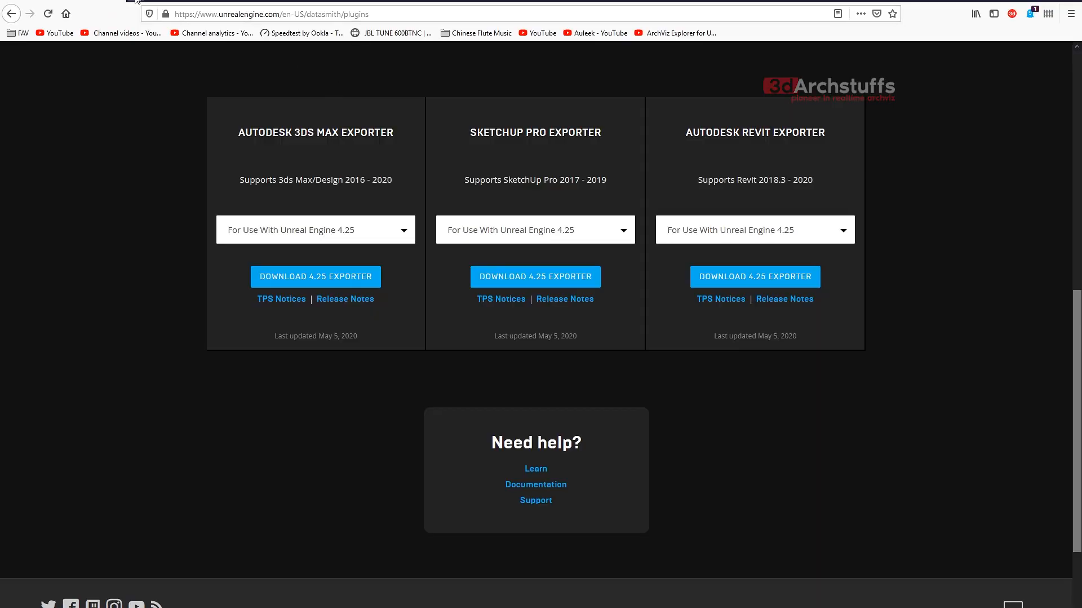
pyautogui.click(136, 0)
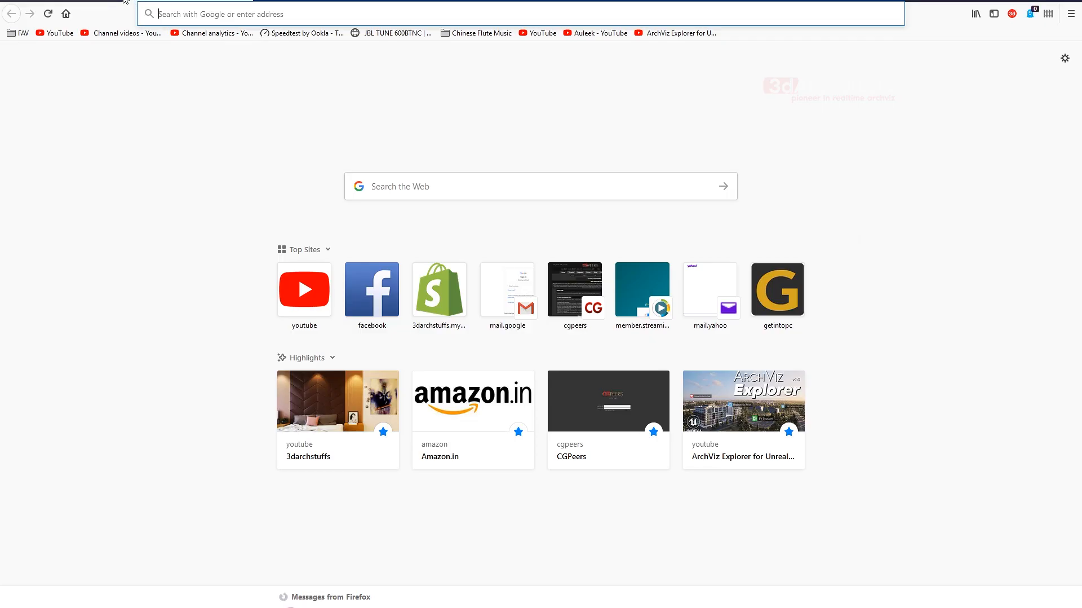
pyautogui.click(406, 190)
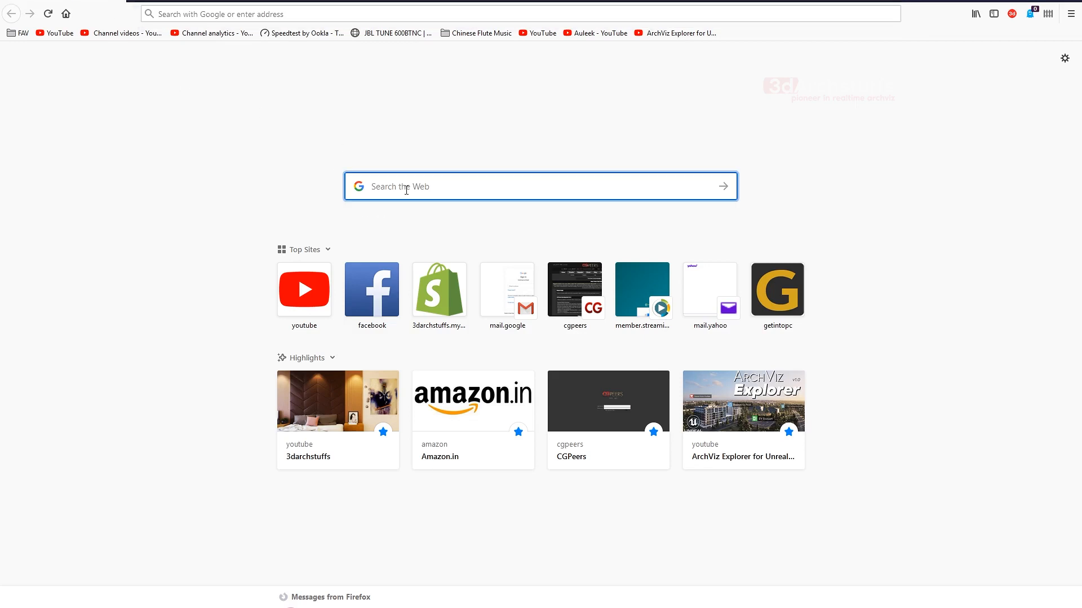
pyautogui.write('download ')
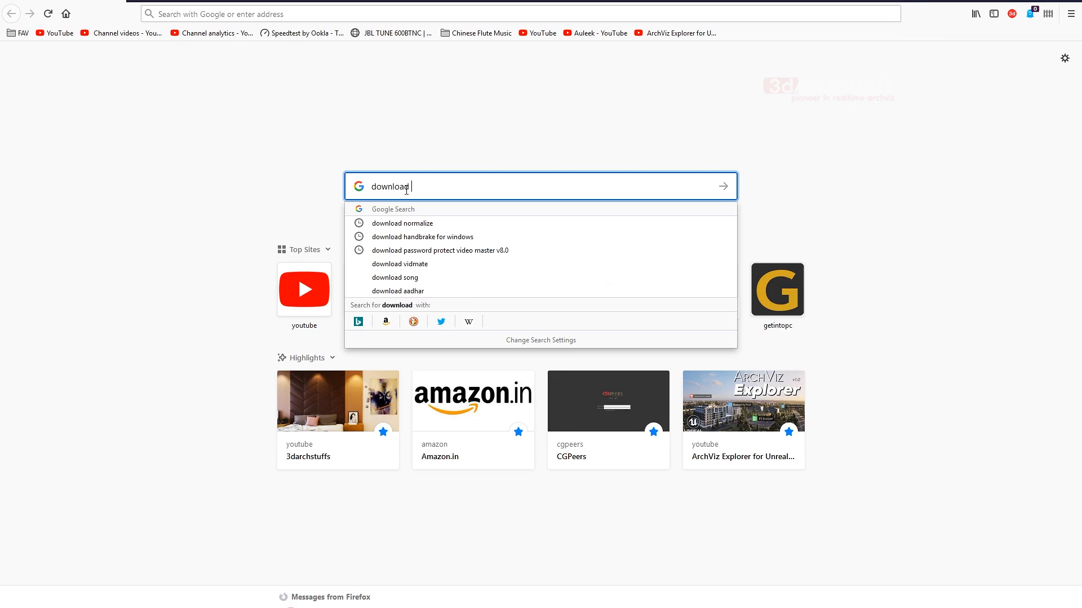
pyautogui.write('megascan n')
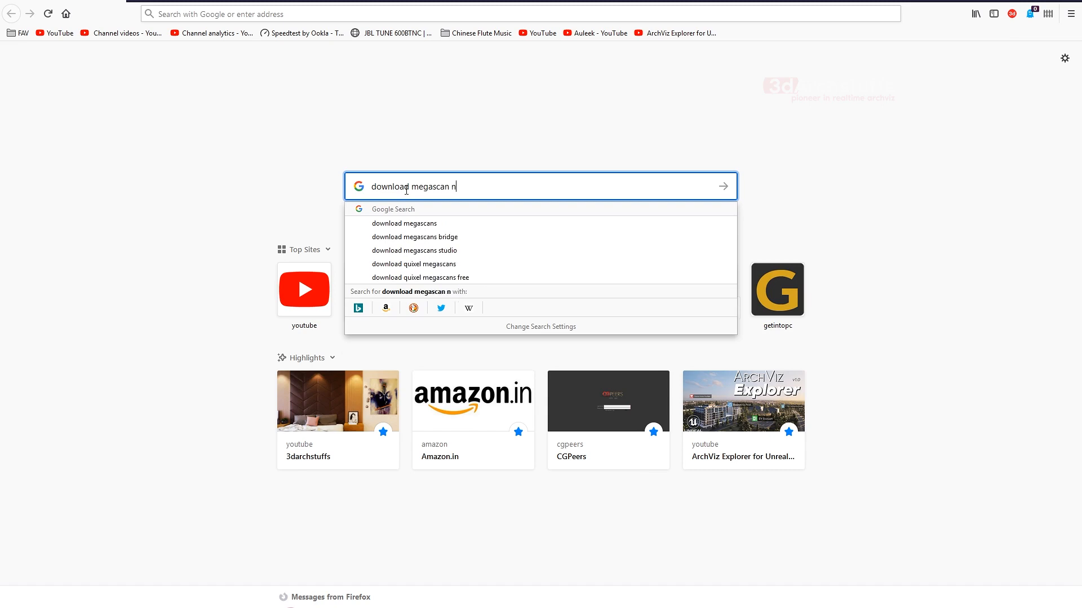
pyautogui.write('bri')
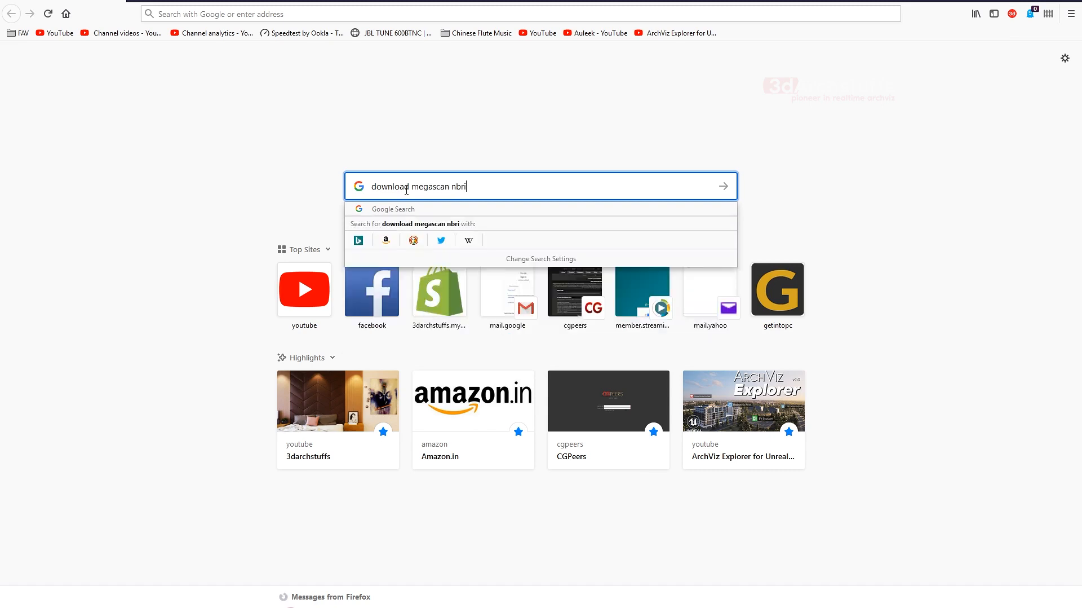
pyautogui.write('dge')
pyautogui.press('Return')
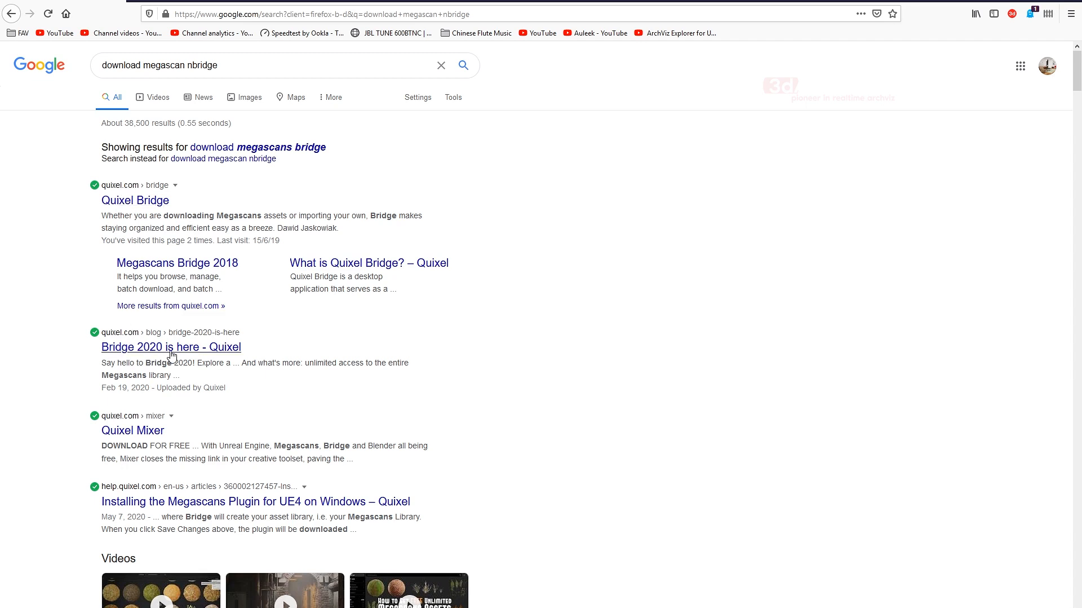
# - Open the Quixel website from the results, go to the Bridge product page, accept cookies and dismiss the newsletter prompt
pyautogui.click(141, 430)
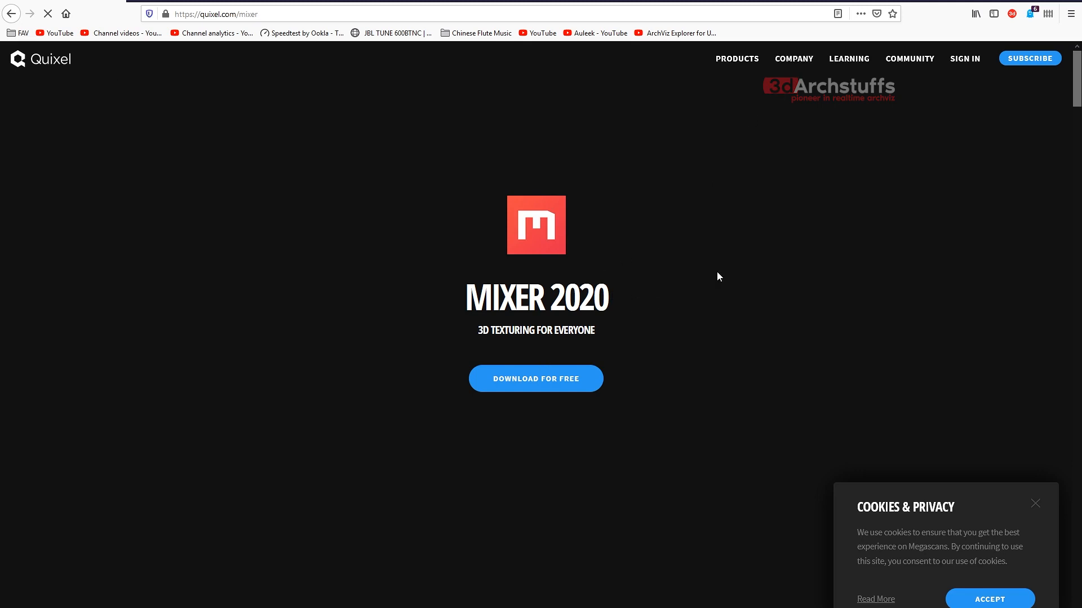
pyautogui.moveTo(731, 62)
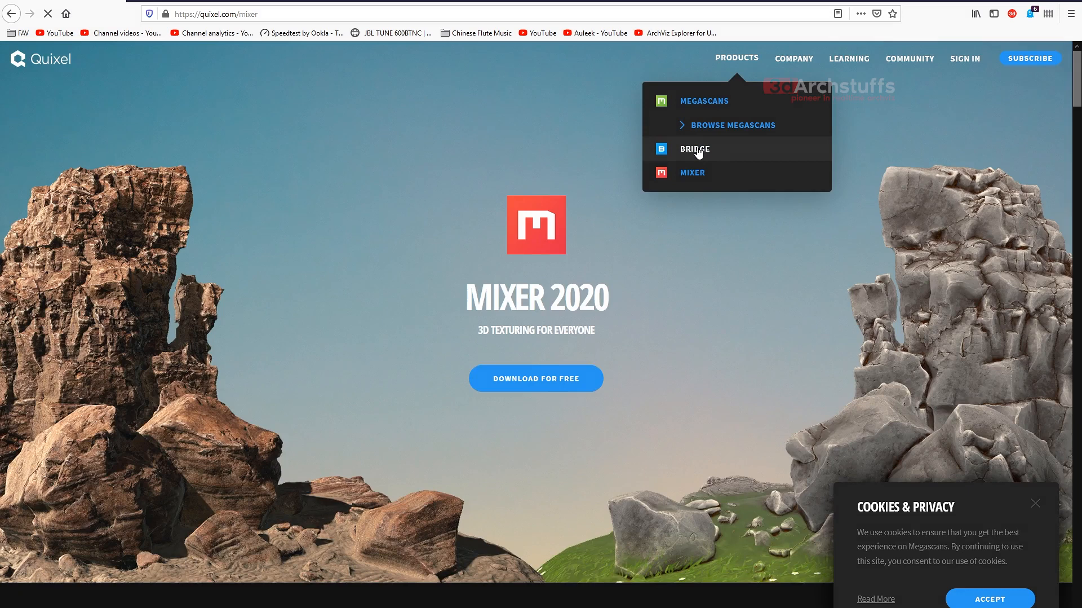
pyautogui.click(699, 150)
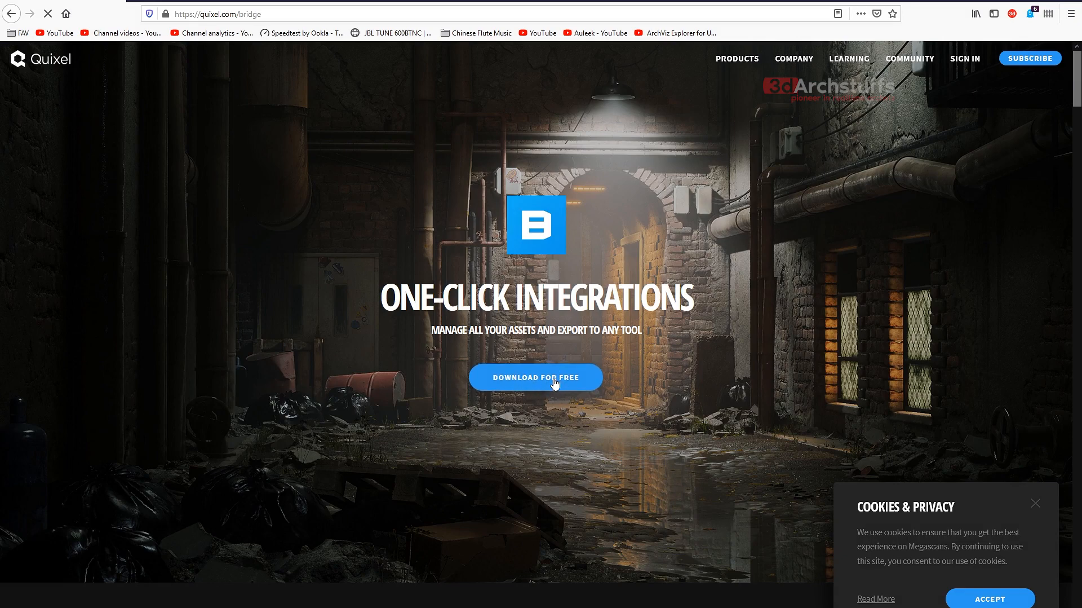
pyautogui.click(980, 598)
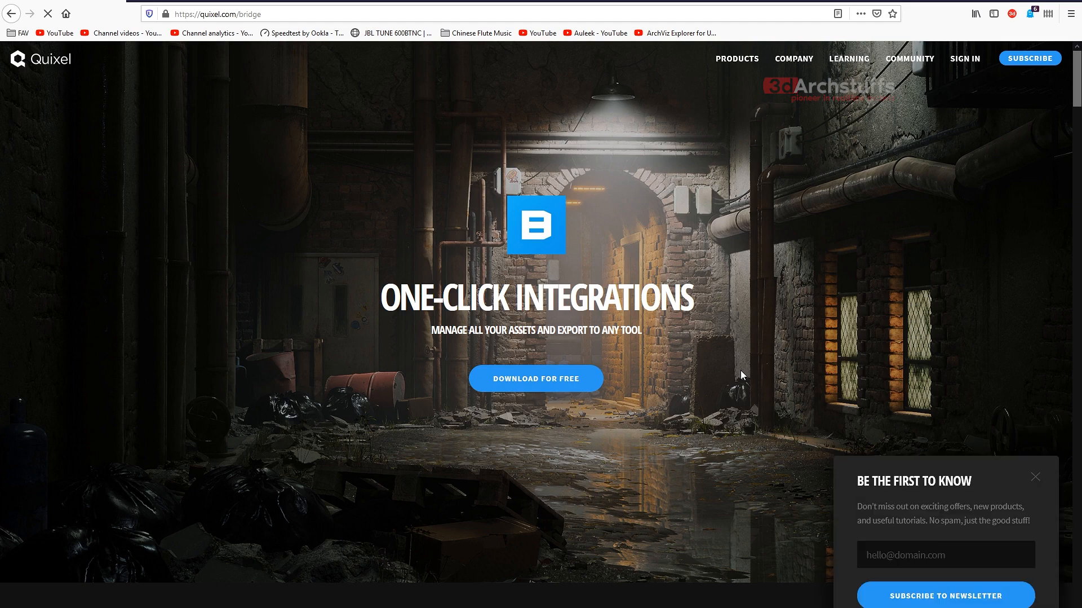
pyautogui.click(1036, 478)
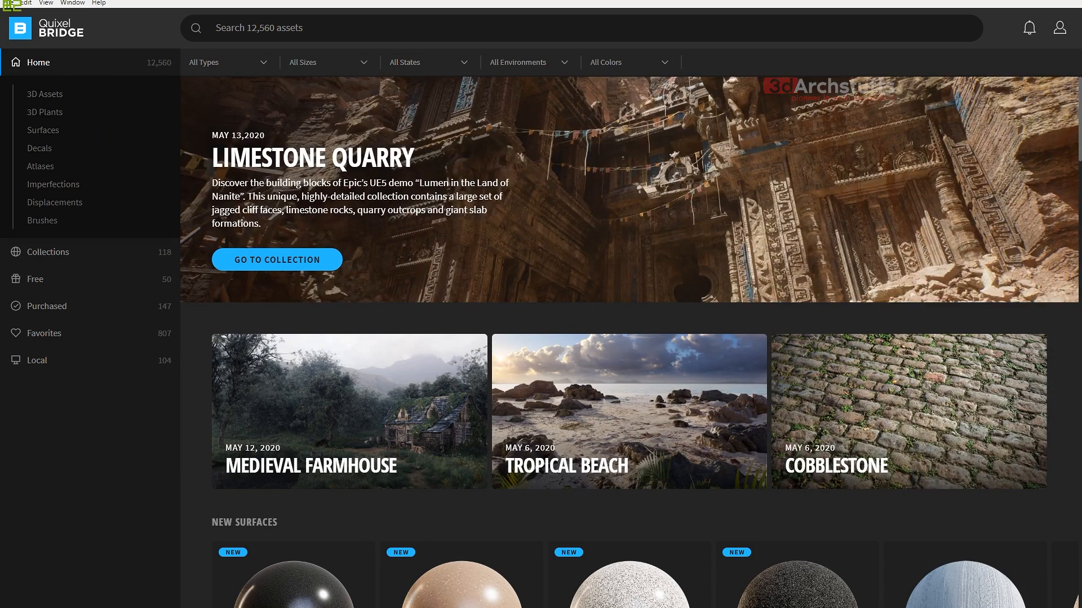
# - In Quixel Bridge, browse the 3D Assets categories and open the Surfaces categories
pyautogui.click(48, 95)
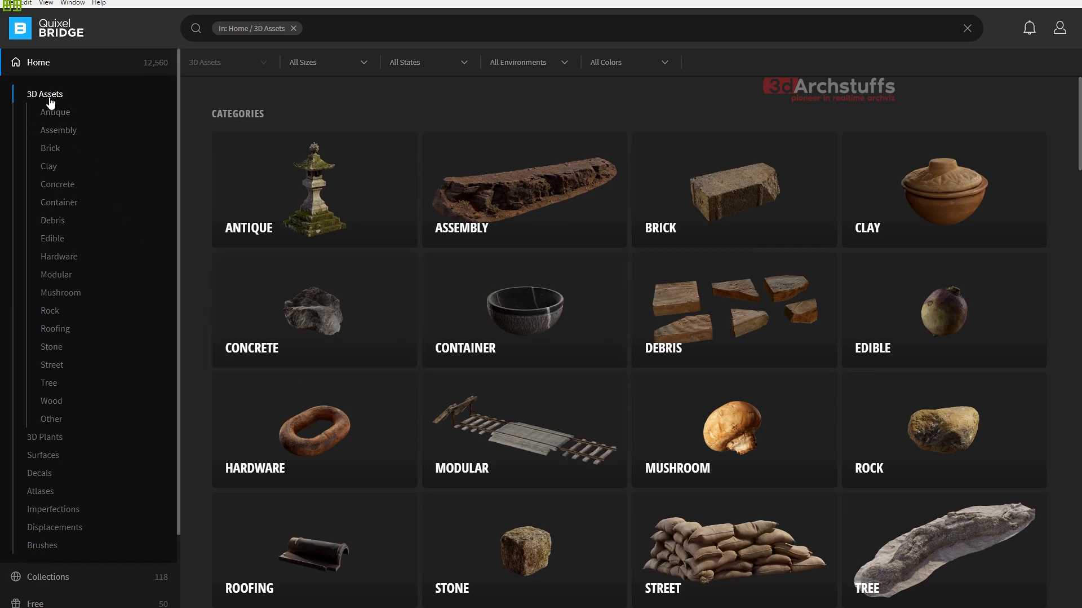
pyautogui.click(44, 456)
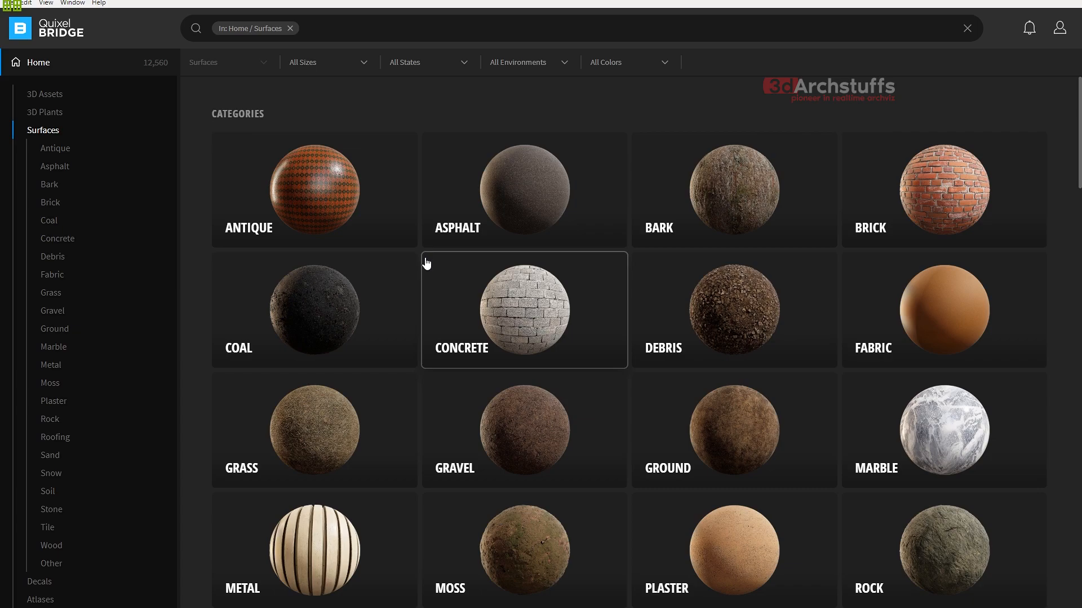
pyautogui.click(389, 607)
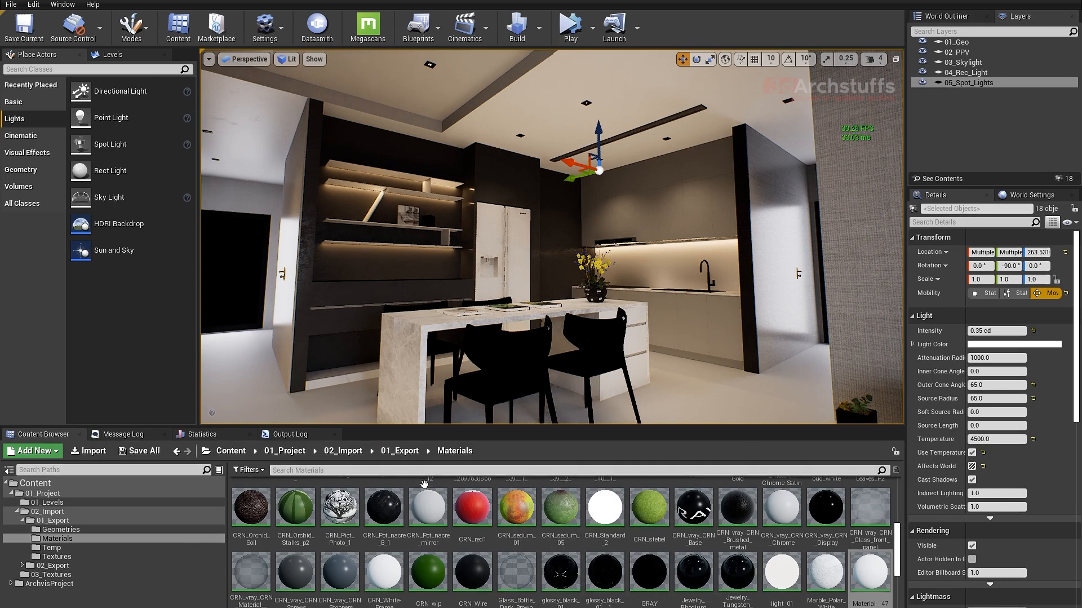
pyautogui.moveTo(540, 268); pyautogui.dragTo(573, 285, button='right')
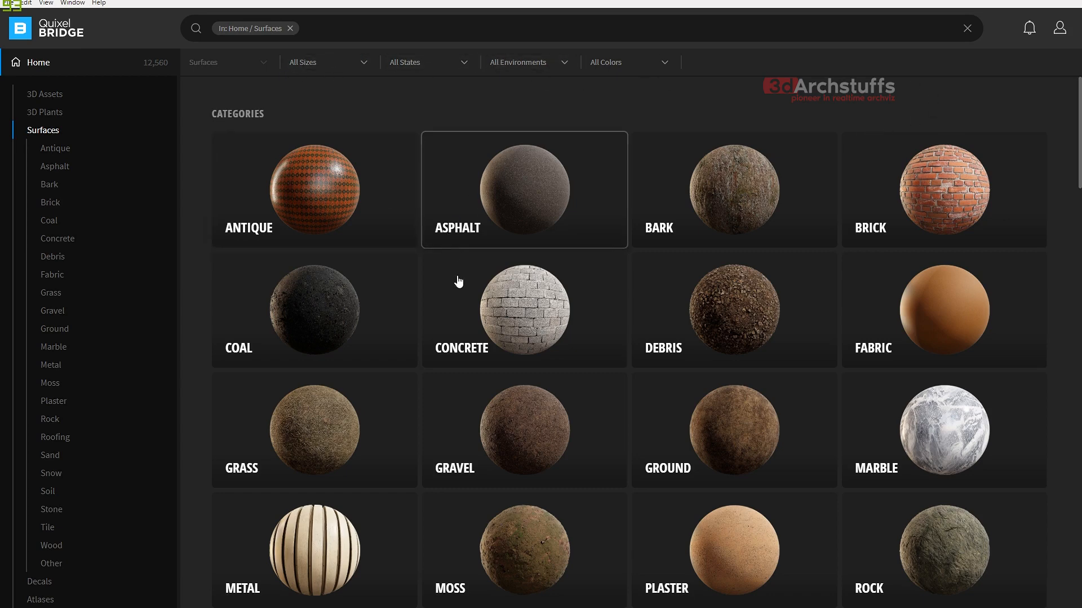
# - Review the DCC/Engine options in Bridge's settings and close the settings without saving changes
pyautogui.click(26, 3)
pyautogui.click(37, 16)
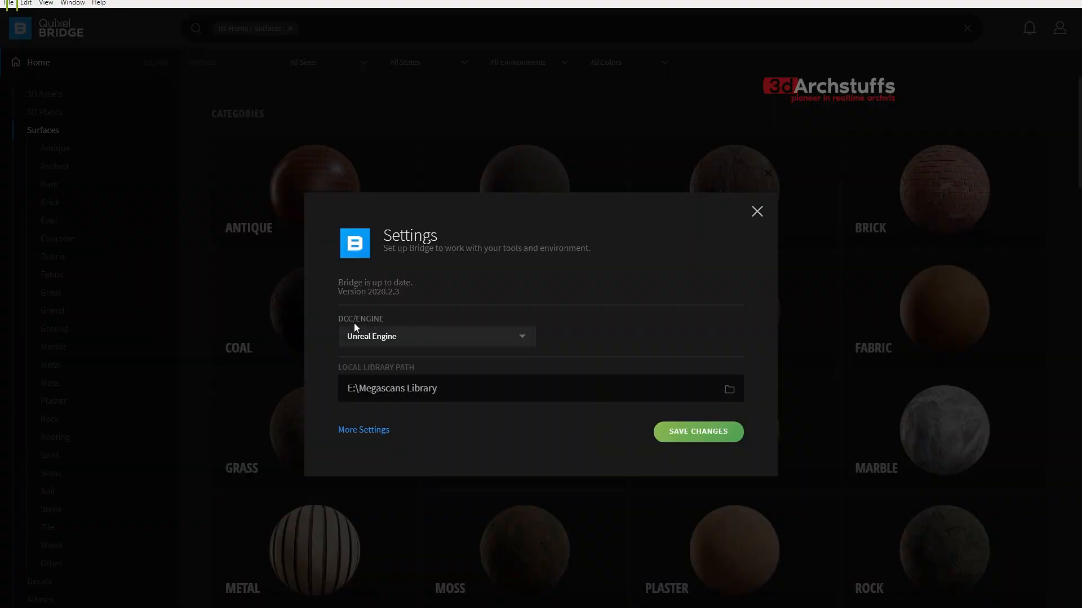
pyautogui.click(395, 338)
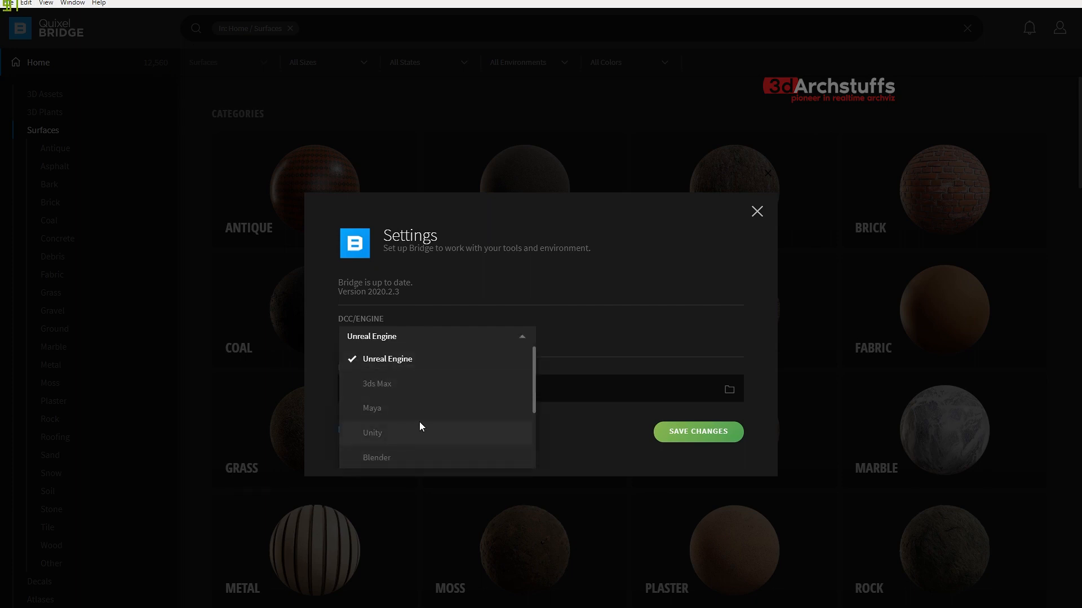
pyautogui.scroll(-2, 420, 423)
pyautogui.scroll(2, 419, 431)
pyautogui.click(663, 270)
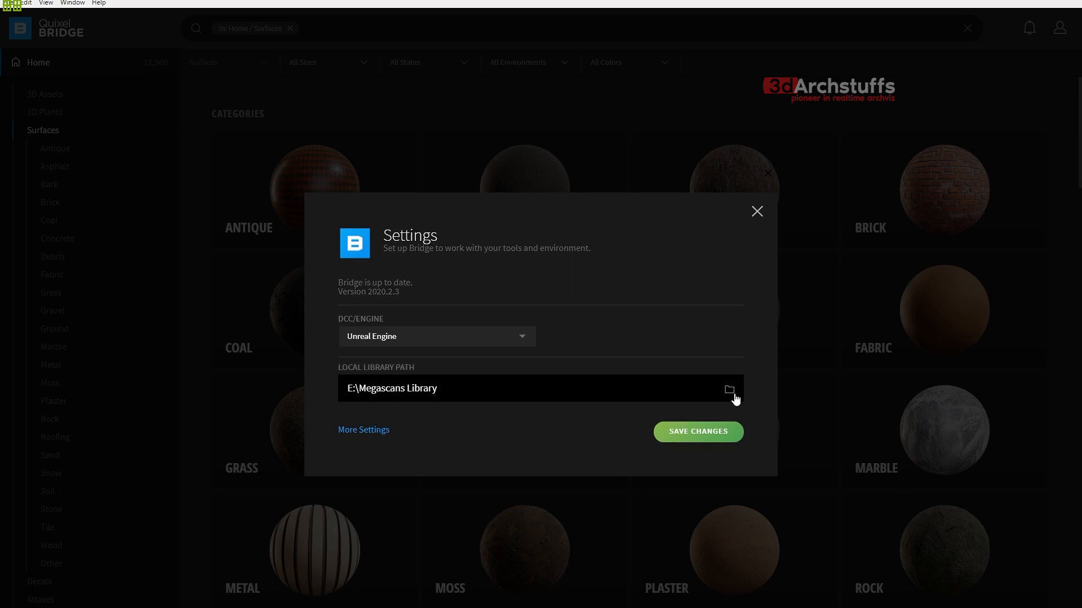
pyautogui.click(758, 212)
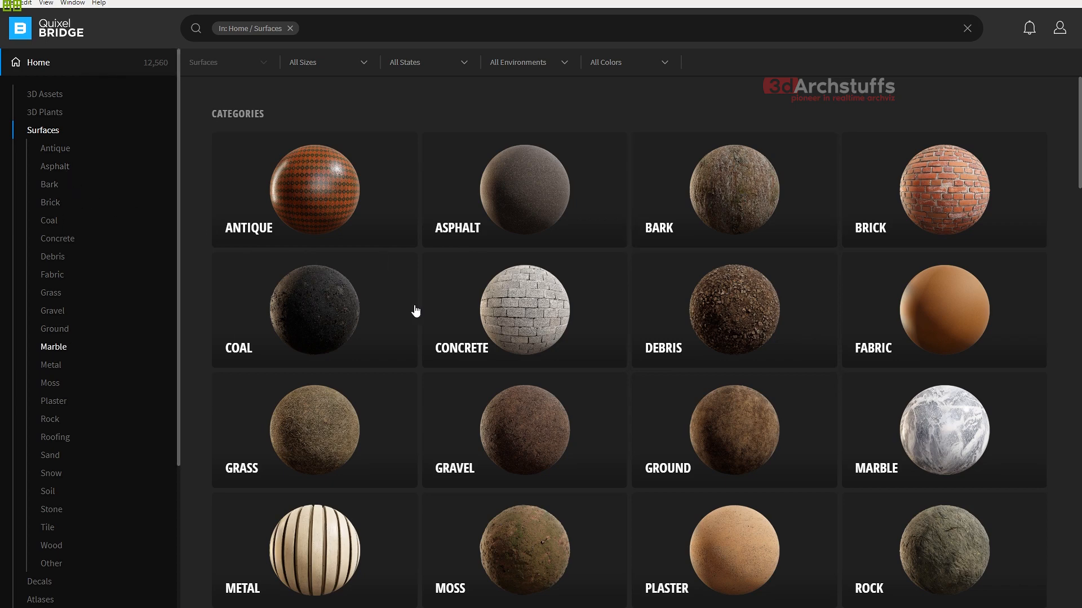
# - Search the Surfaces library for "wood floor" and apply the suggested Wooden Floor filter
pyautogui.click(348, 32)
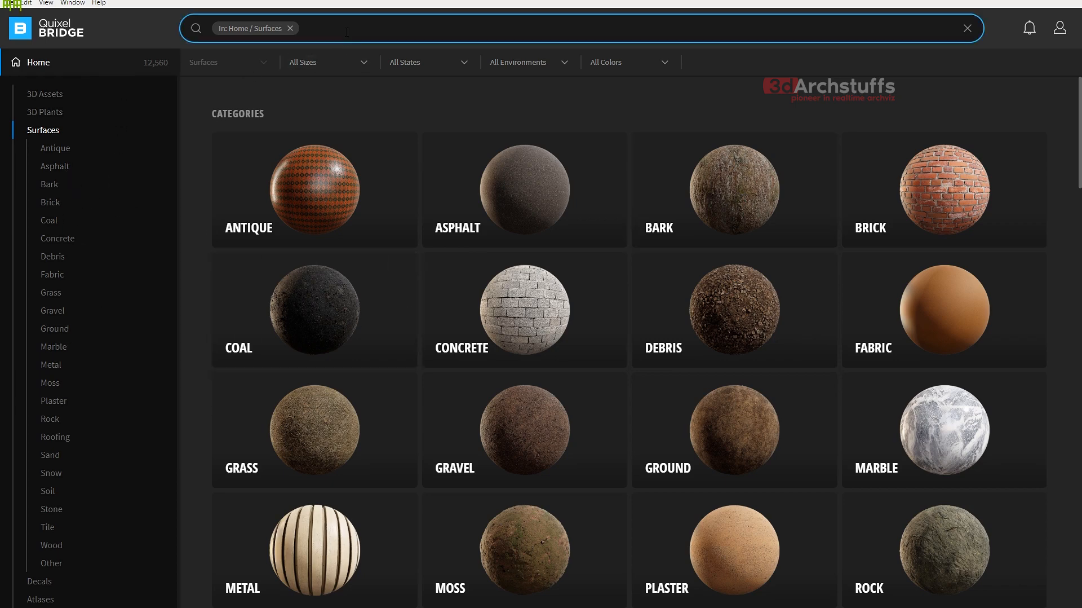
pyautogui.write('wood floor')
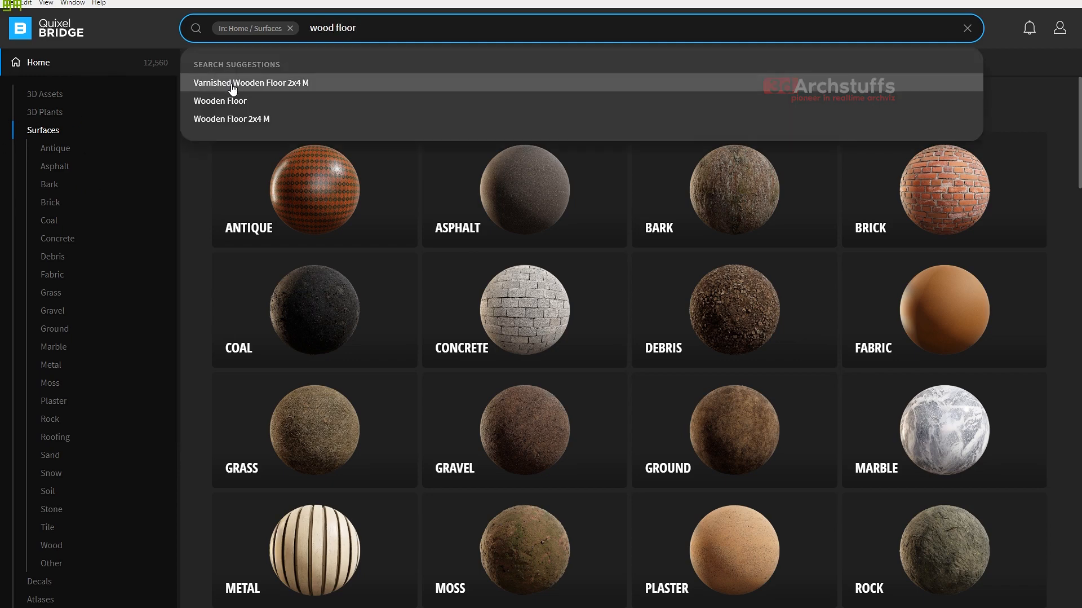
pyautogui.click(223, 101)
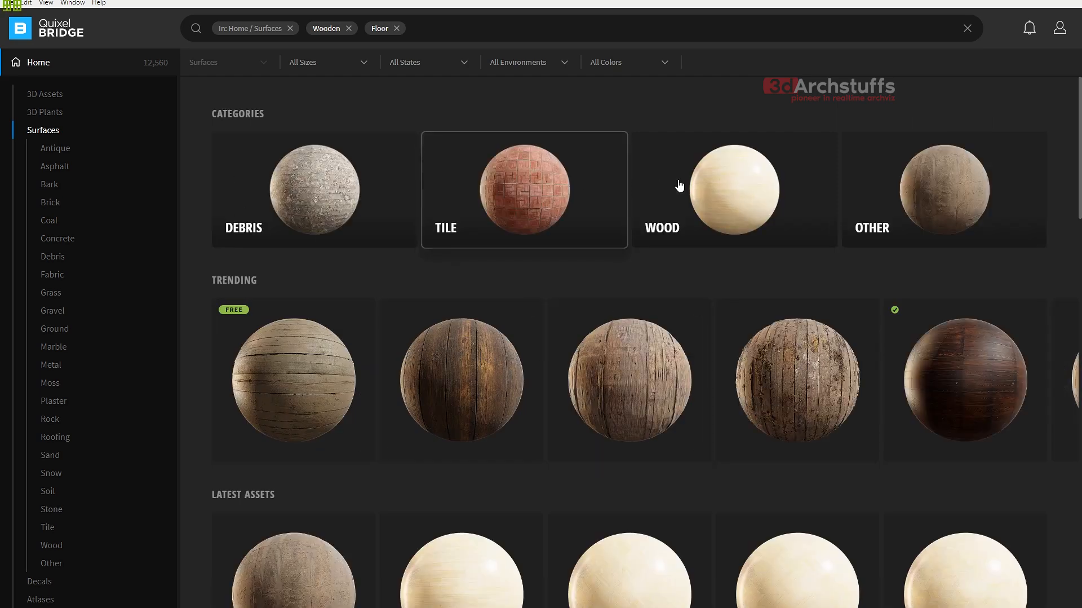
# - Browse the latest wooden floor assets, select the Double Herringbone Maple Parquet surface and open its download settings
pyautogui.scroll(-1, 565, 357)
pyautogui.scroll(-5, 565, 357)
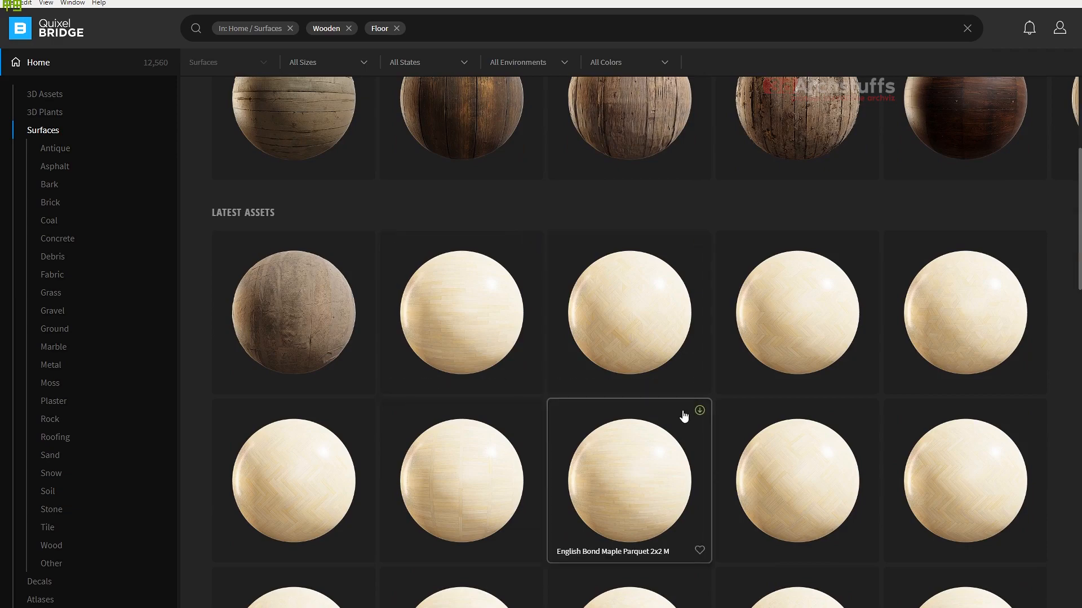
pyautogui.scroll(-1, 804, 407)
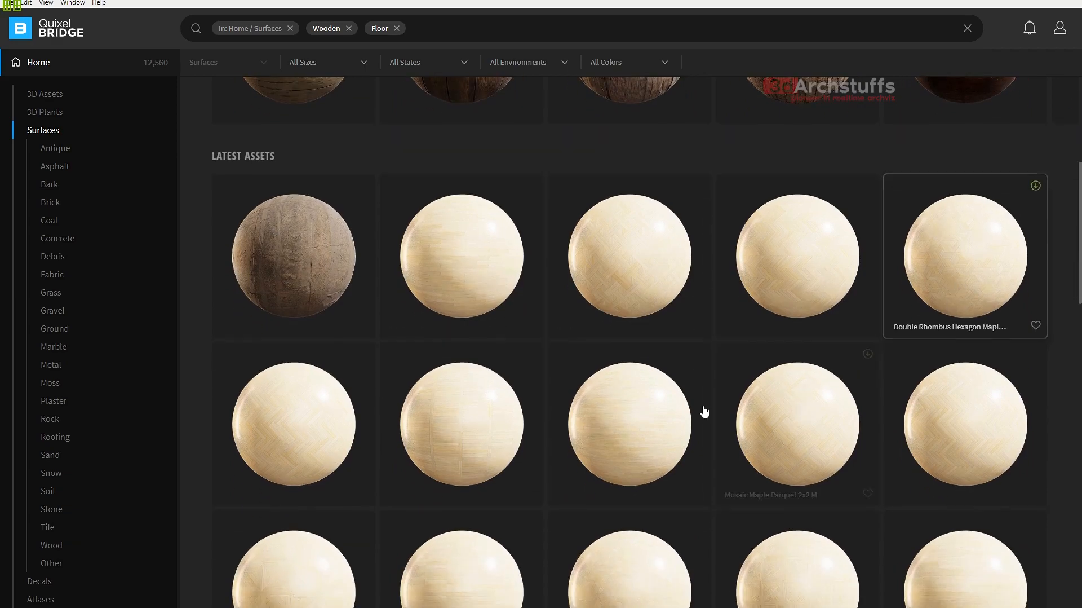
pyautogui.click(279, 431)
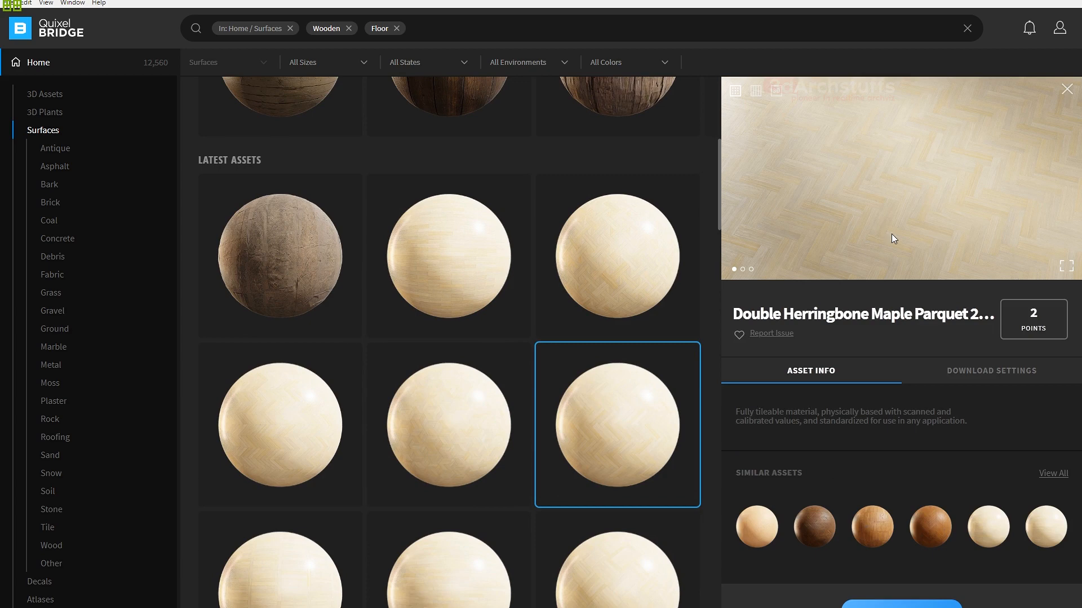
pyautogui.click(970, 373)
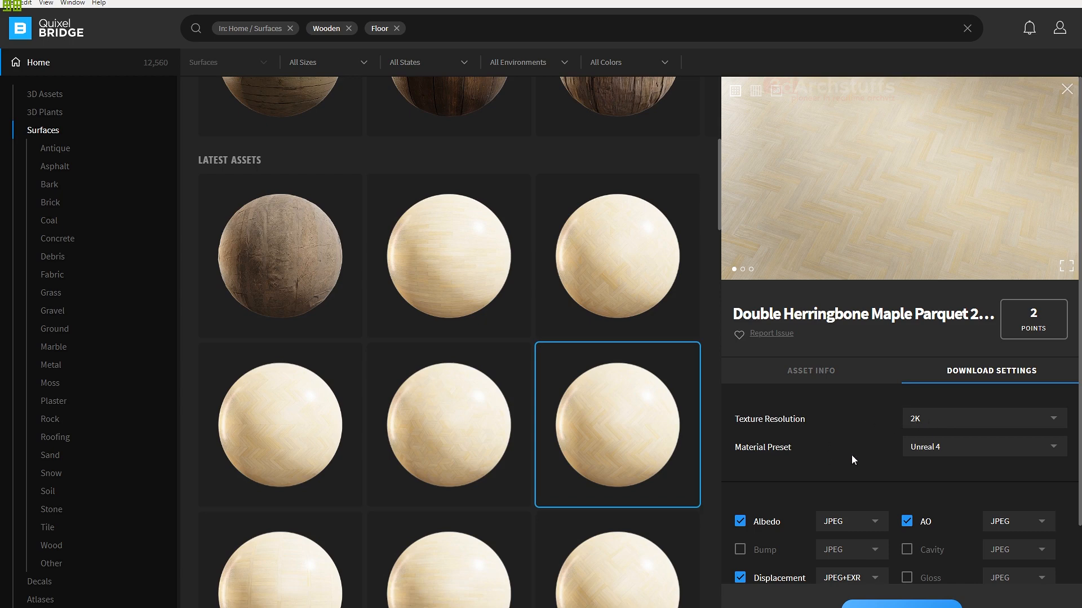
# - Review the material preset options and the texture maps included in the parquet surface's download settings
pyautogui.click(945, 448)
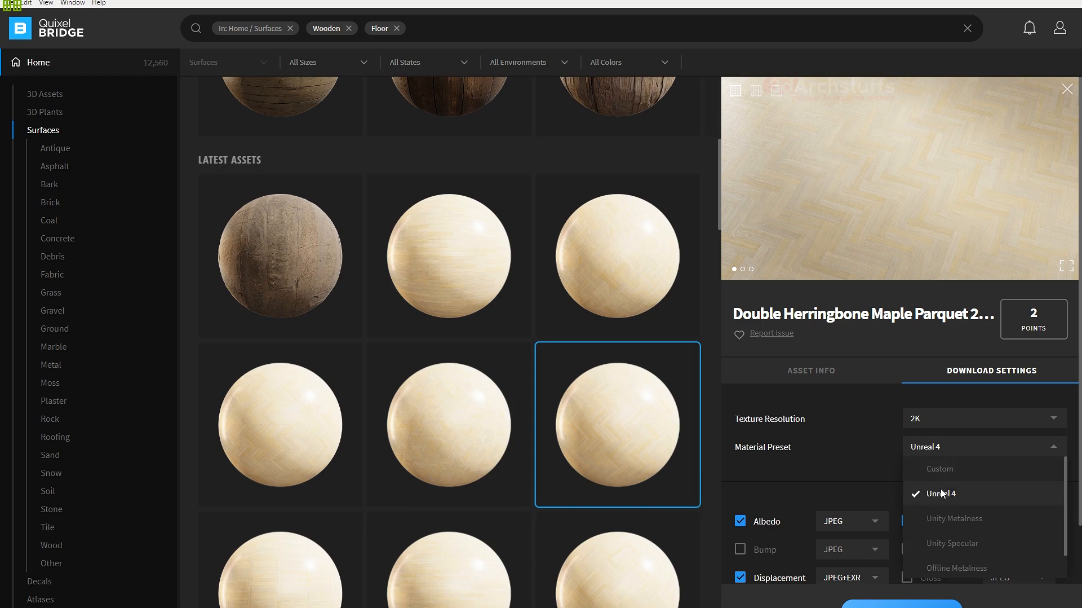
pyautogui.click(856, 458)
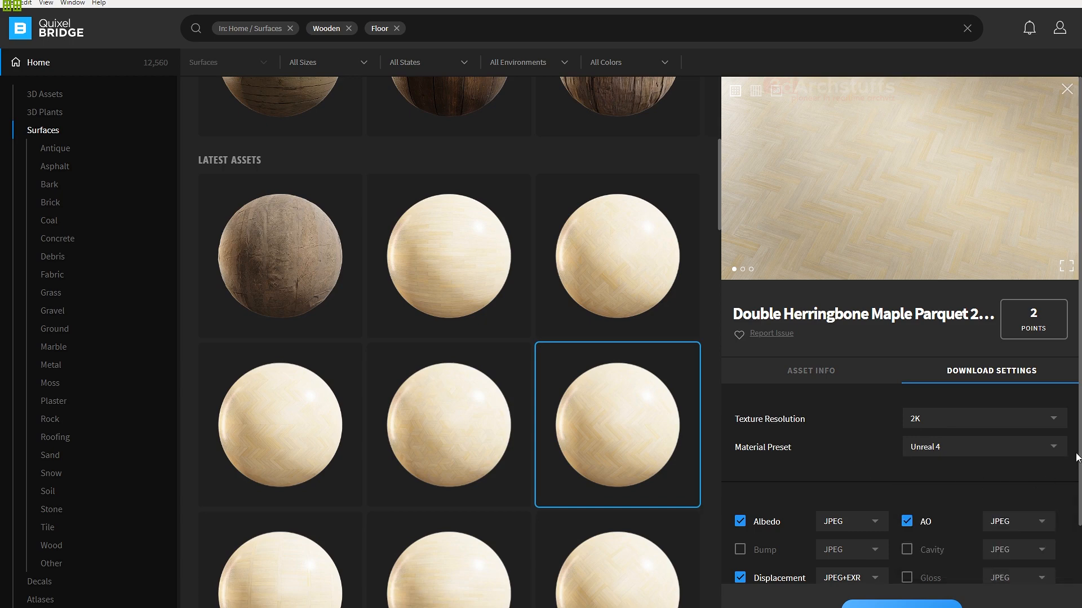
pyautogui.moveTo(1076, 458); pyautogui.dragTo(1074, 573)
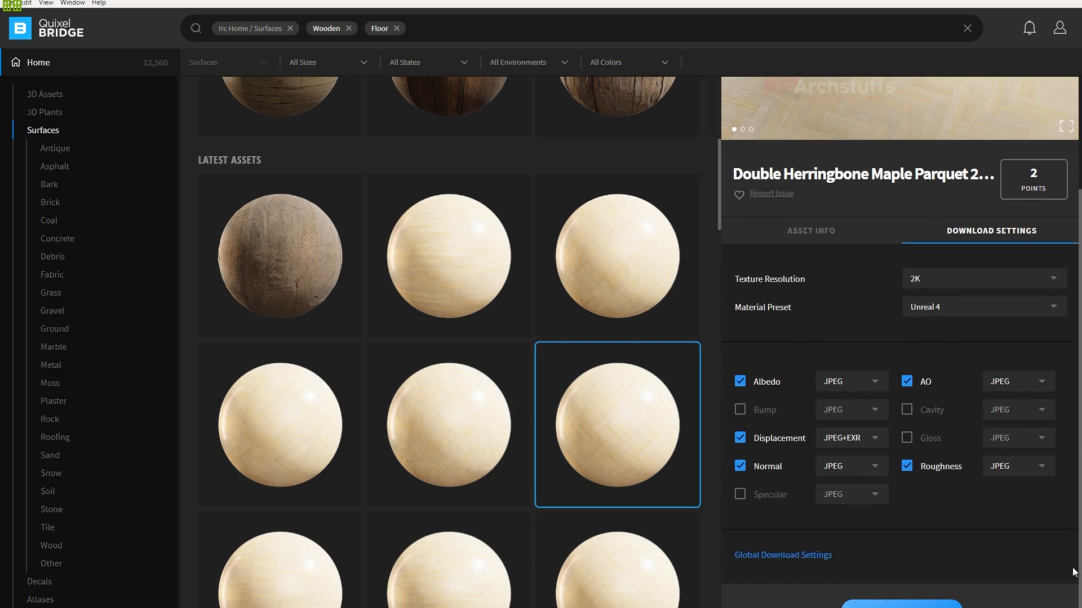
# - Review the Global Download Settings for the asset types from Surfaces to Imperfections, including the texture map list, and close them
pyautogui.click(800, 555)
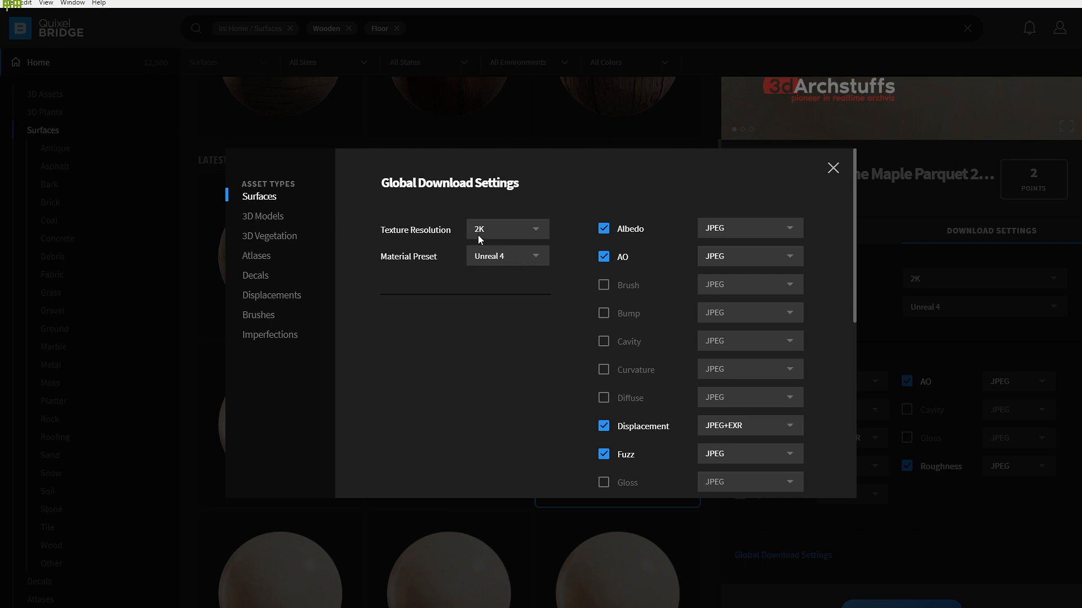
pyautogui.click(262, 218)
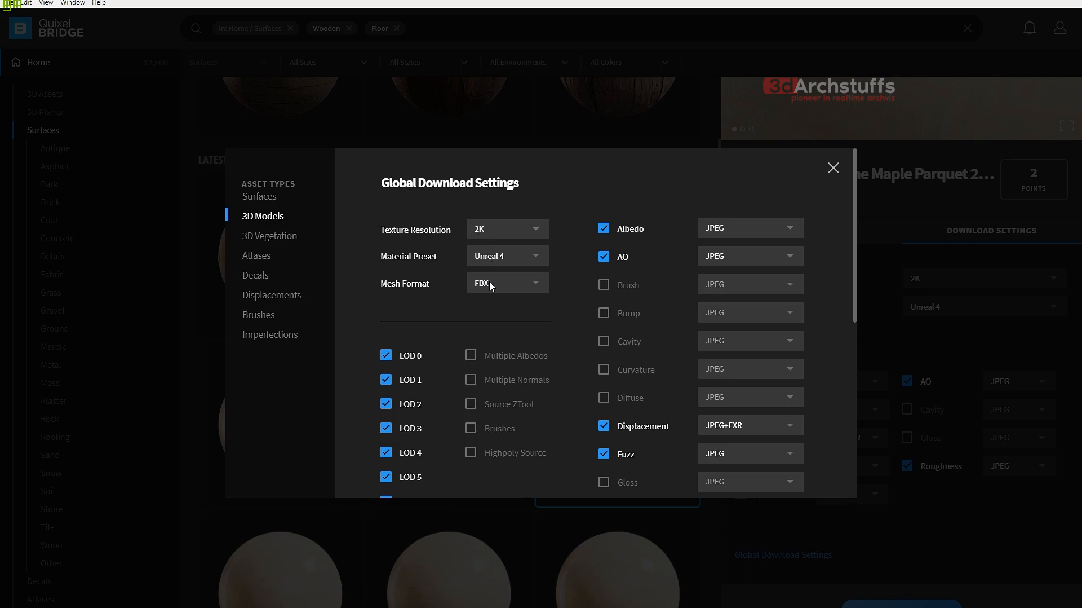
pyautogui.click(275, 237)
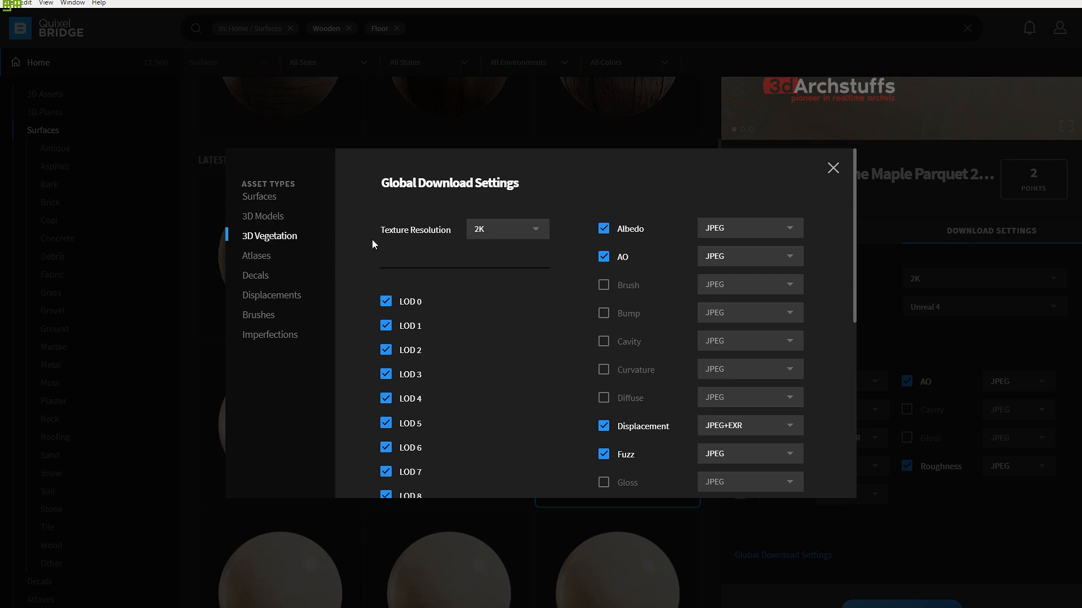
pyautogui.click(265, 255)
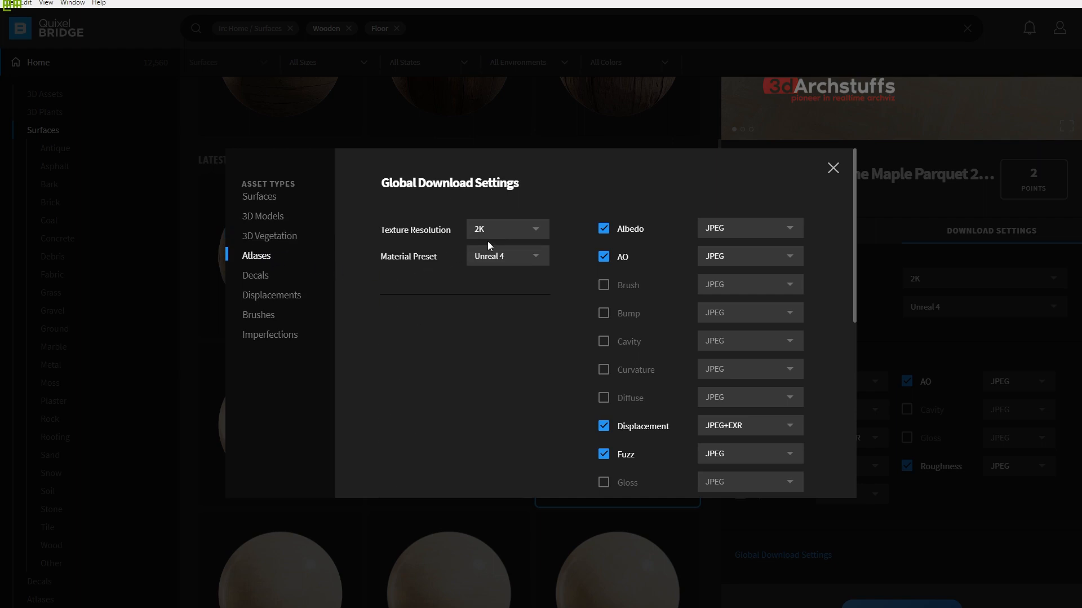
pyautogui.click(262, 275)
pyautogui.click(272, 297)
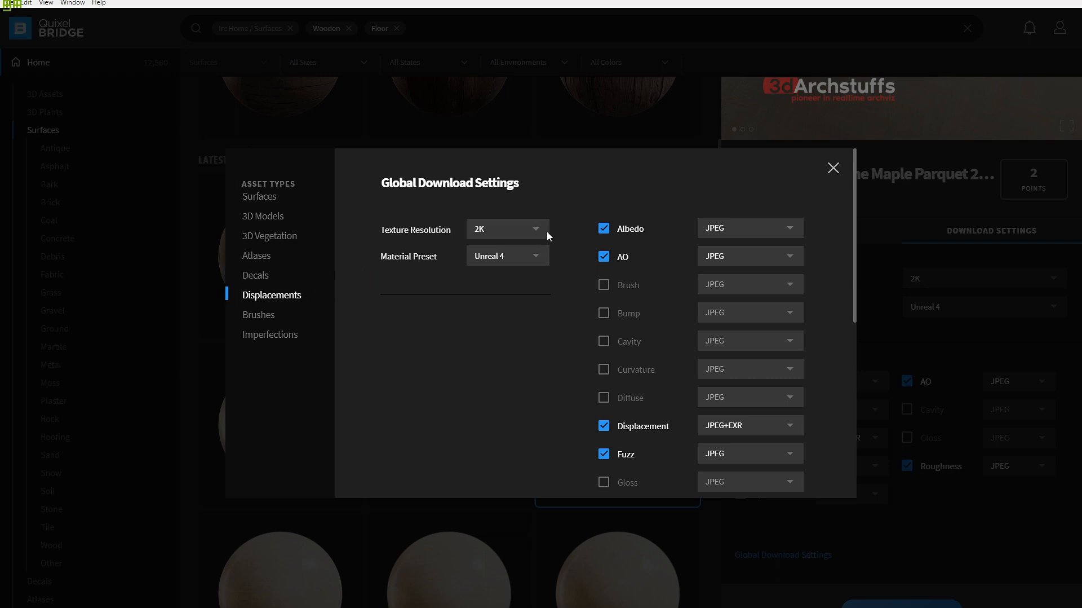
pyautogui.click(265, 314)
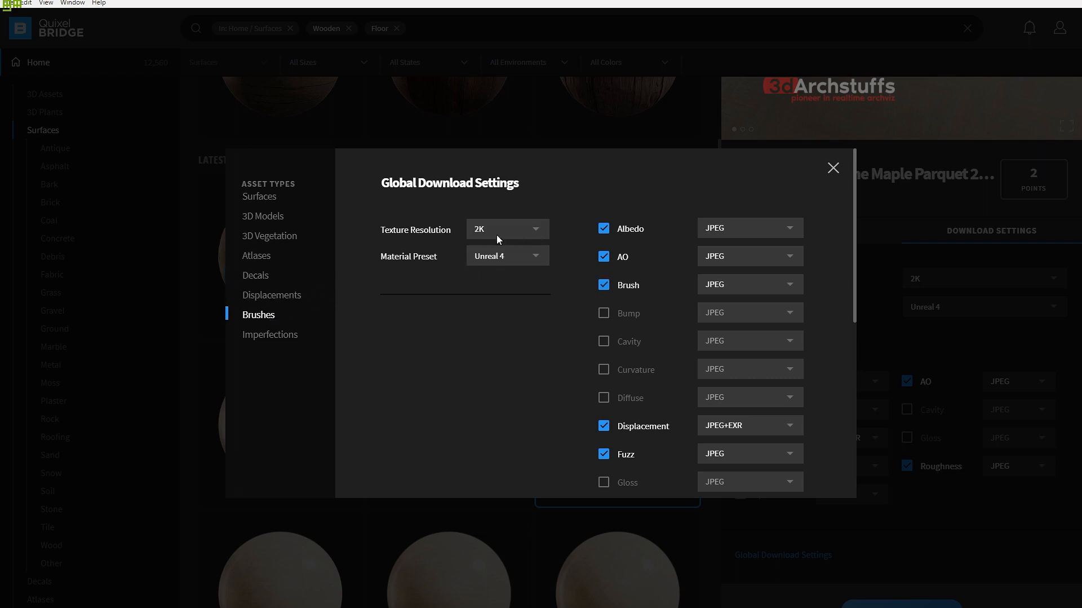
pyautogui.click(270, 336)
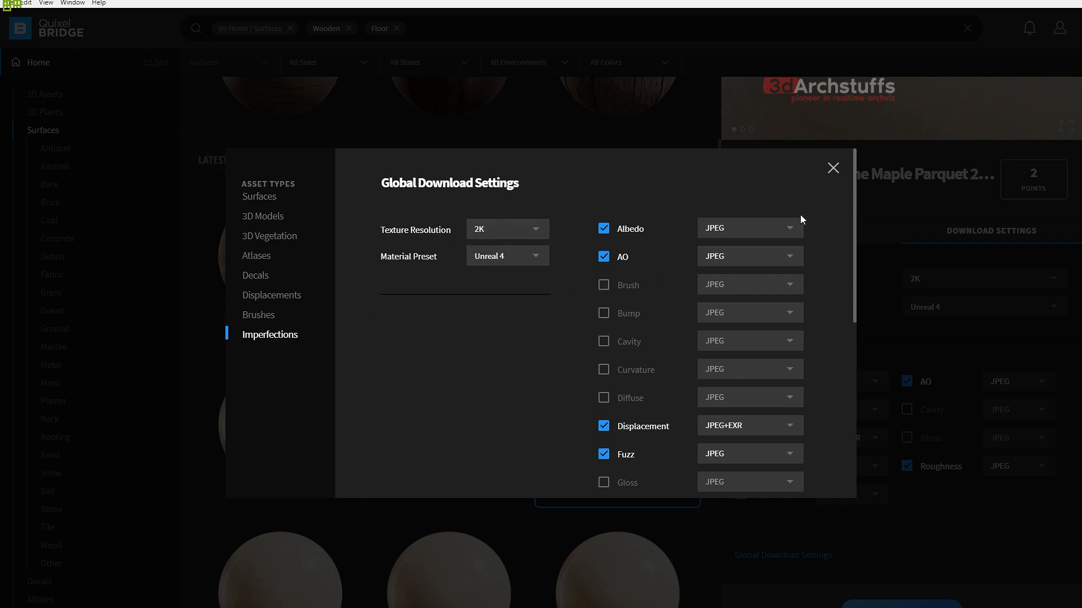
pyautogui.moveTo(855, 202); pyautogui.dragTo(850, 393)
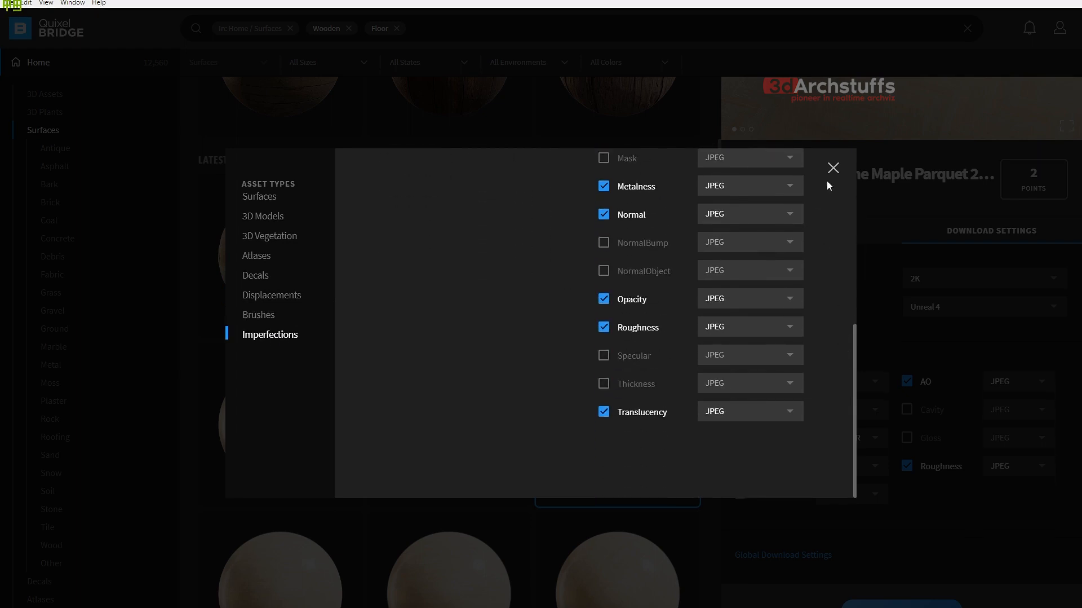
pyautogui.click(833, 167)
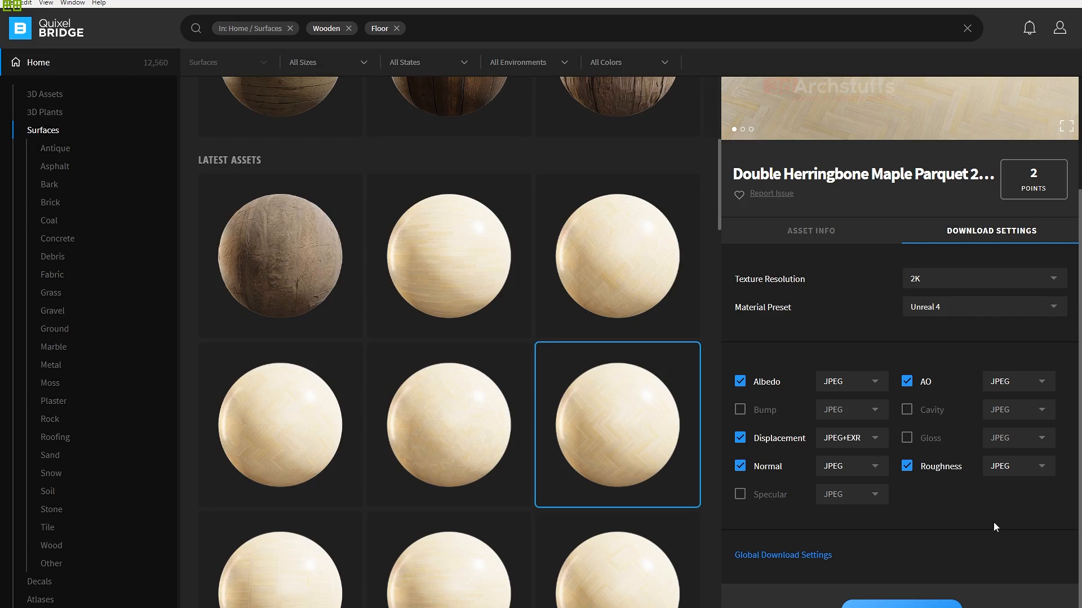
# - Download the Double Herringbone Maple Parquet surface at 2K with the Unreal 4 material preset
pyautogui.click(812, 236)
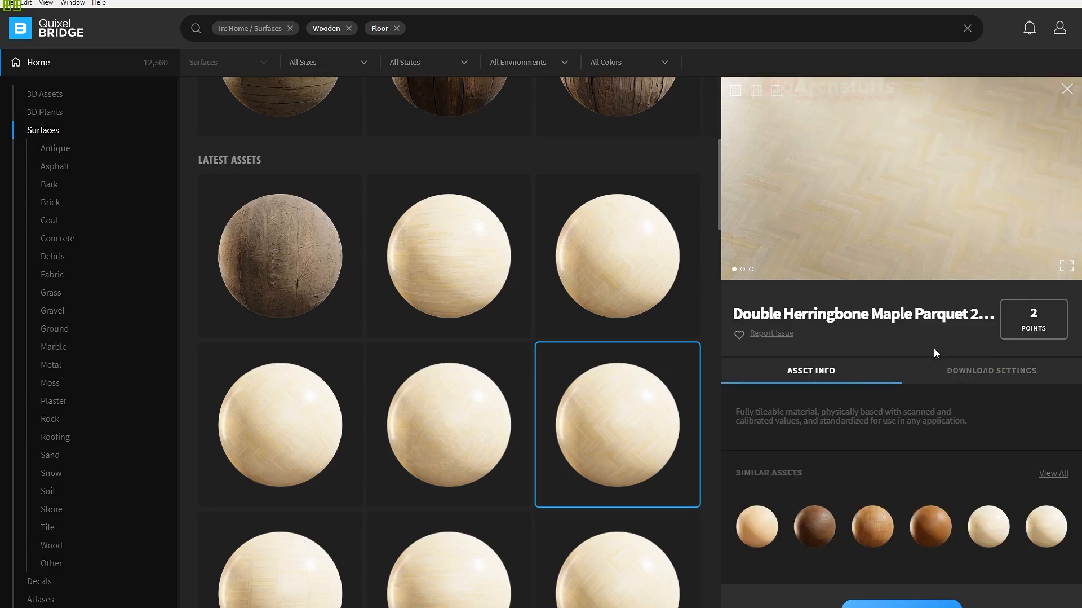
pyautogui.click(962, 373)
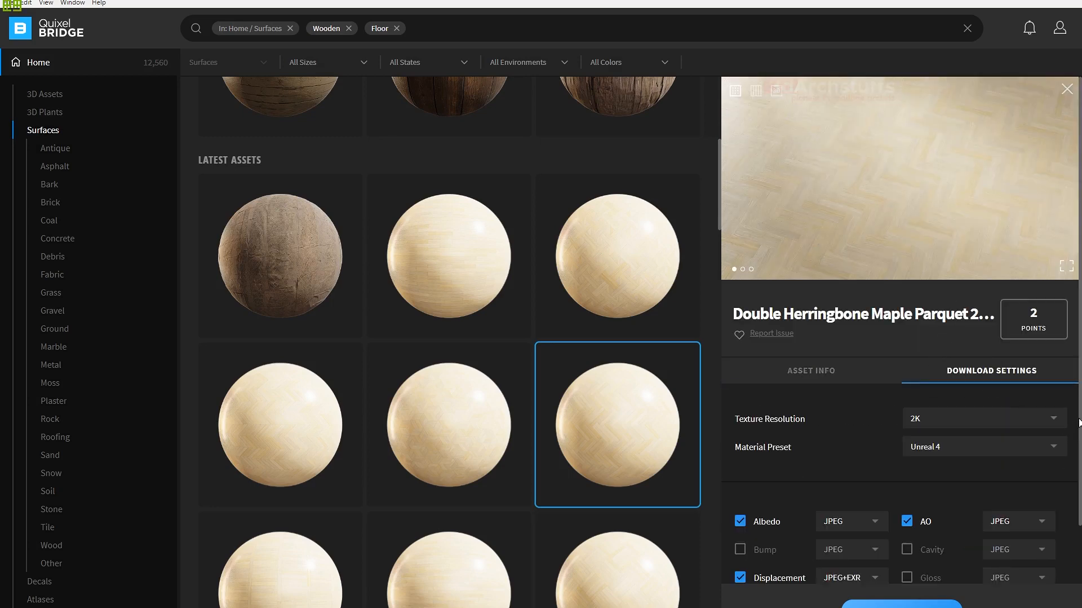
pyautogui.scroll(-3, 1079, 527)
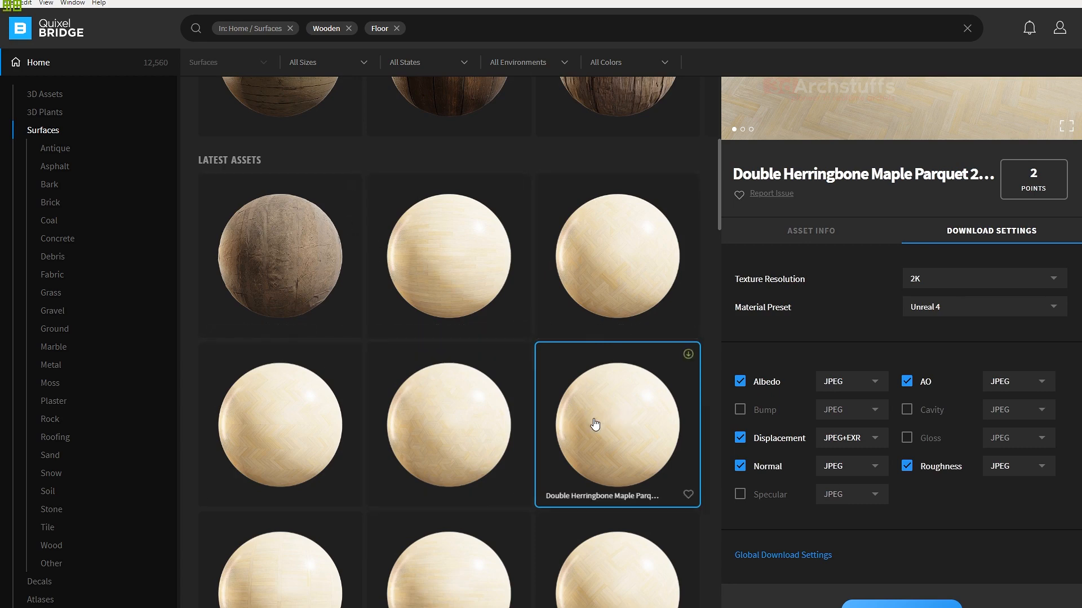
pyautogui.click(890, 602)
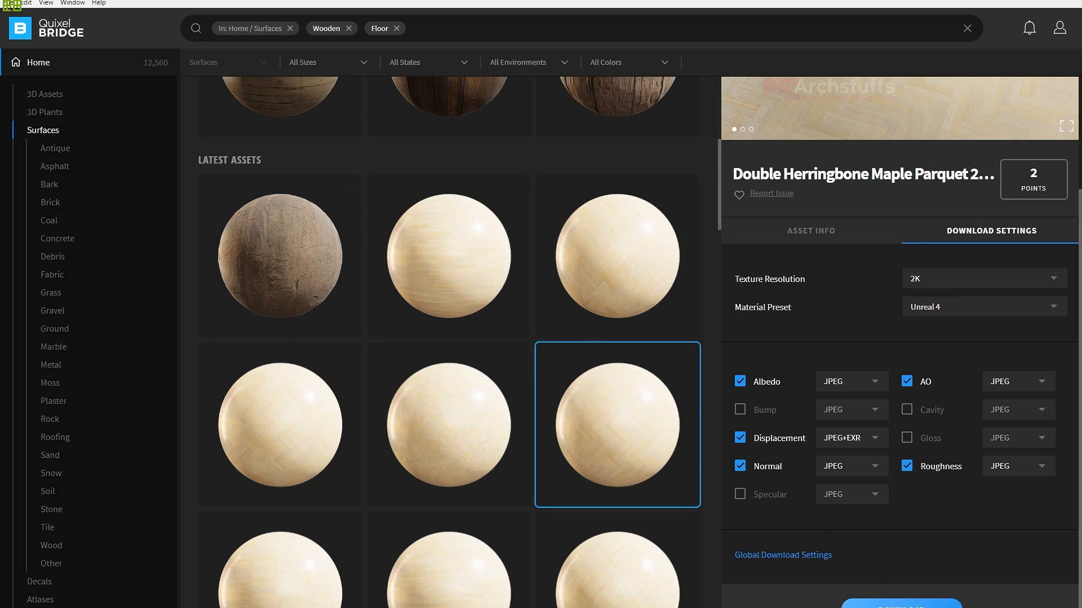
pyautogui.scroll(3, 982, 341)
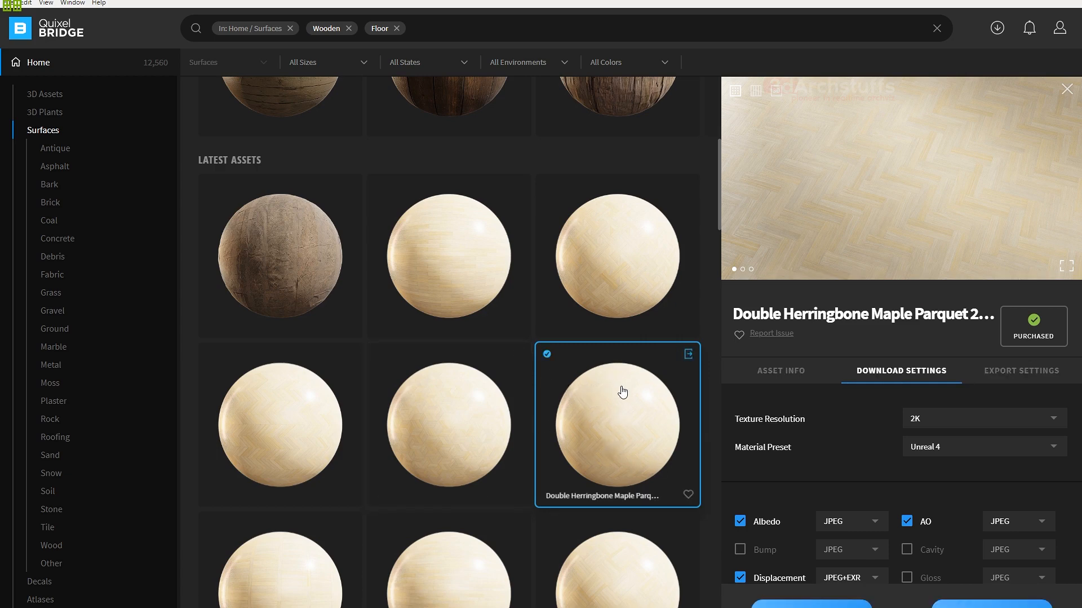
# - Open the parquet surface's export settings and review the texture format and export target options without changing them
pyautogui.click(1009, 376)
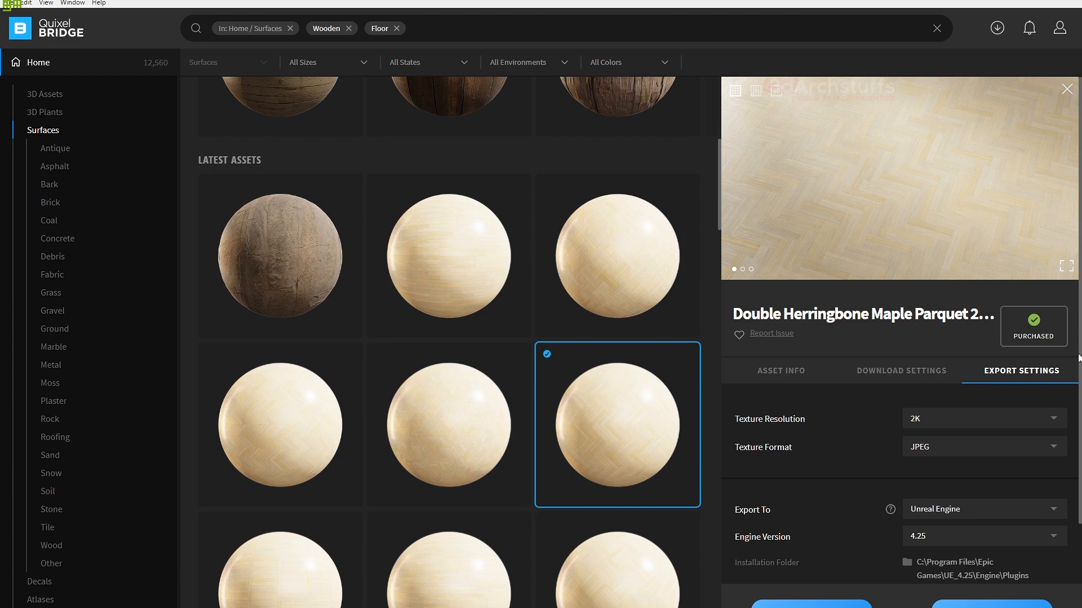
pyautogui.scroll(-2, 910, 371)
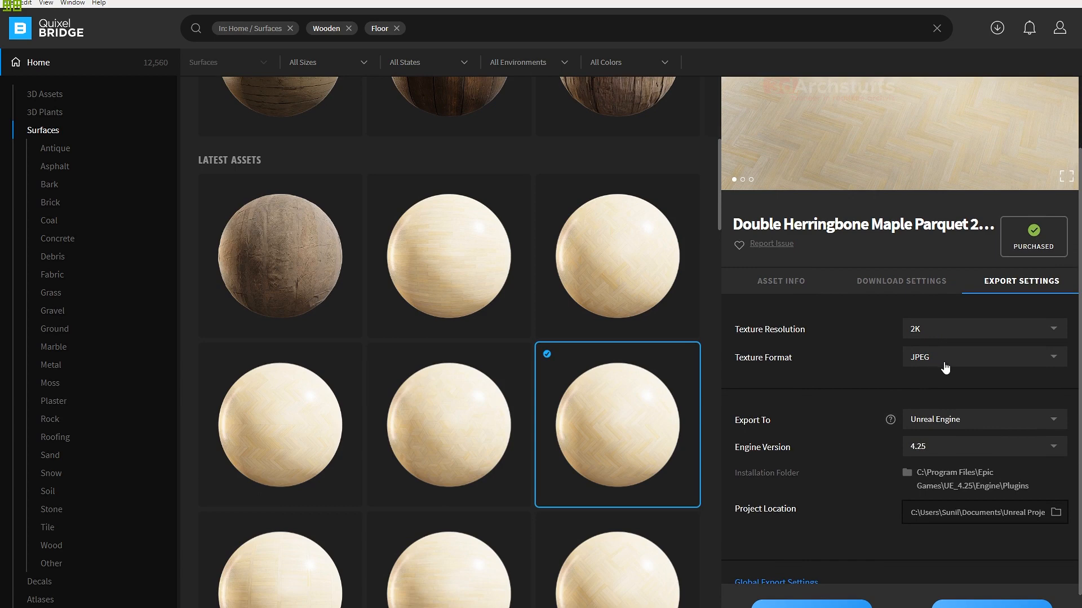
pyautogui.click(965, 363)
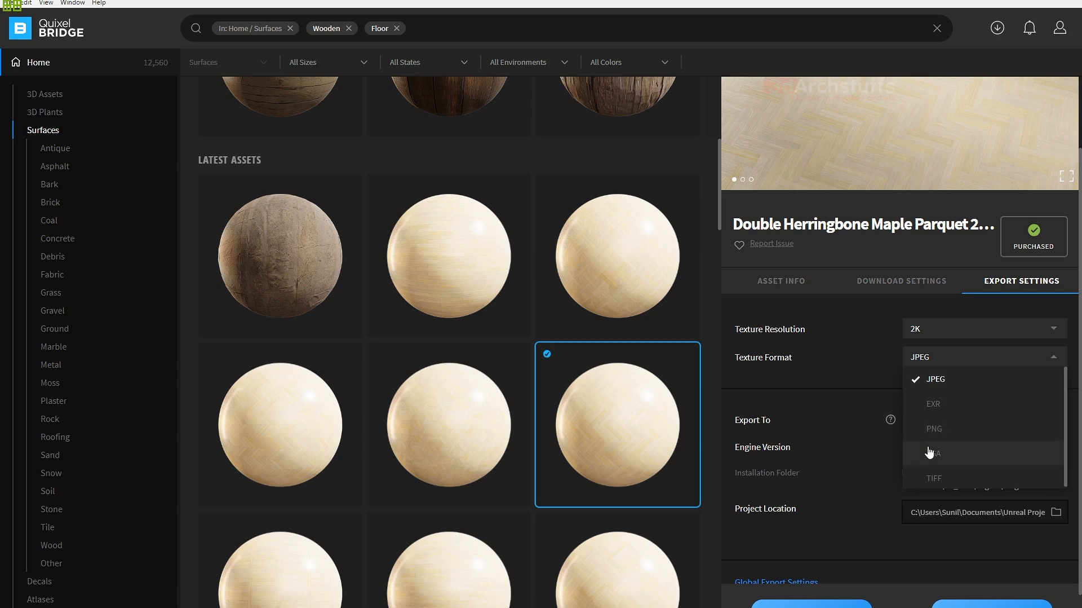
pyautogui.click(839, 405)
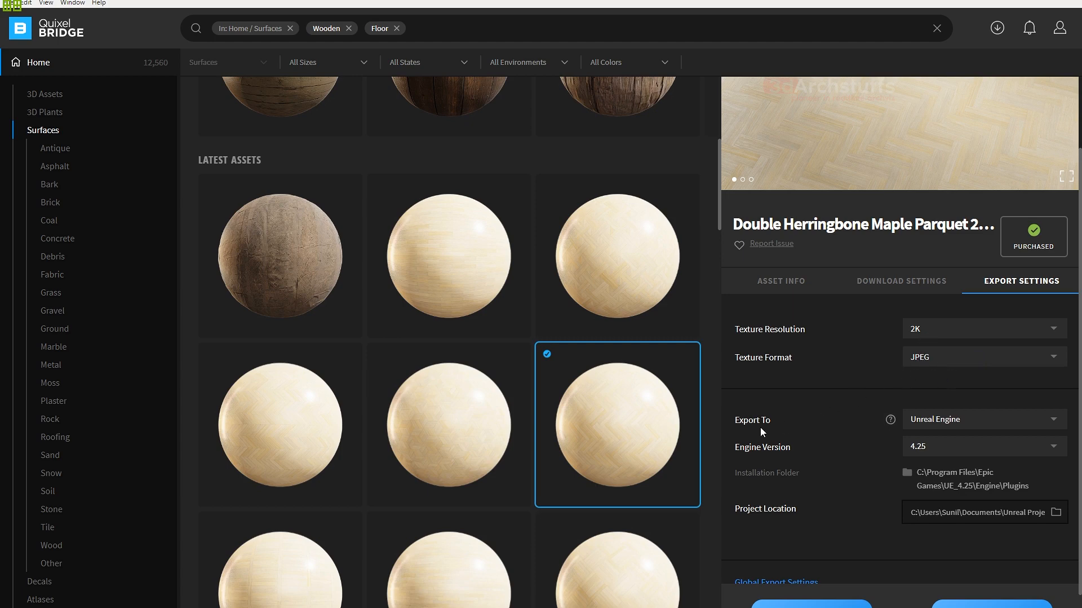
pyautogui.click(965, 422)
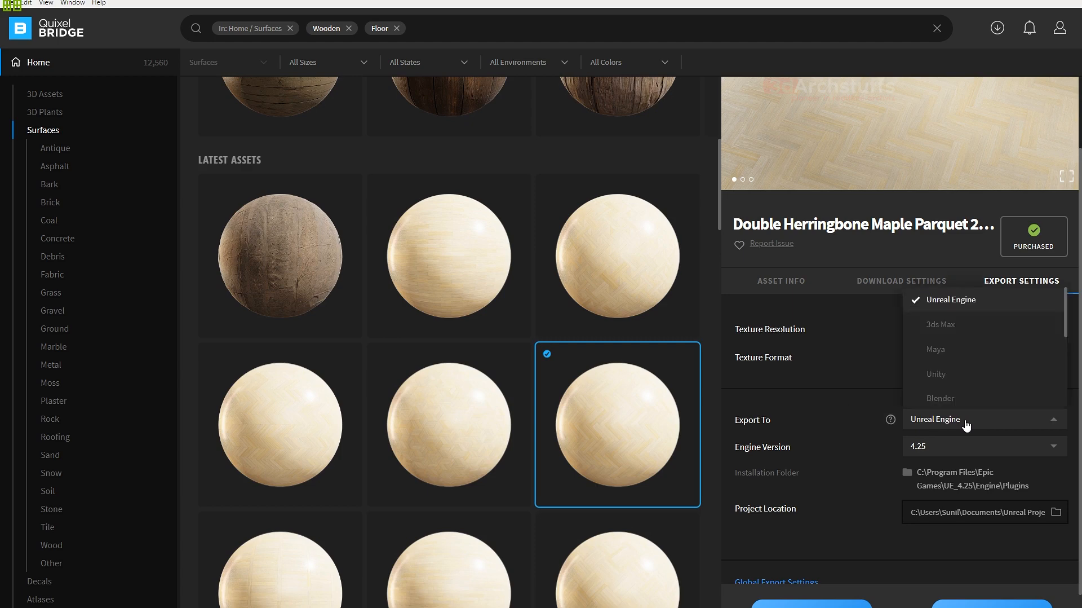
pyautogui.click(822, 377)
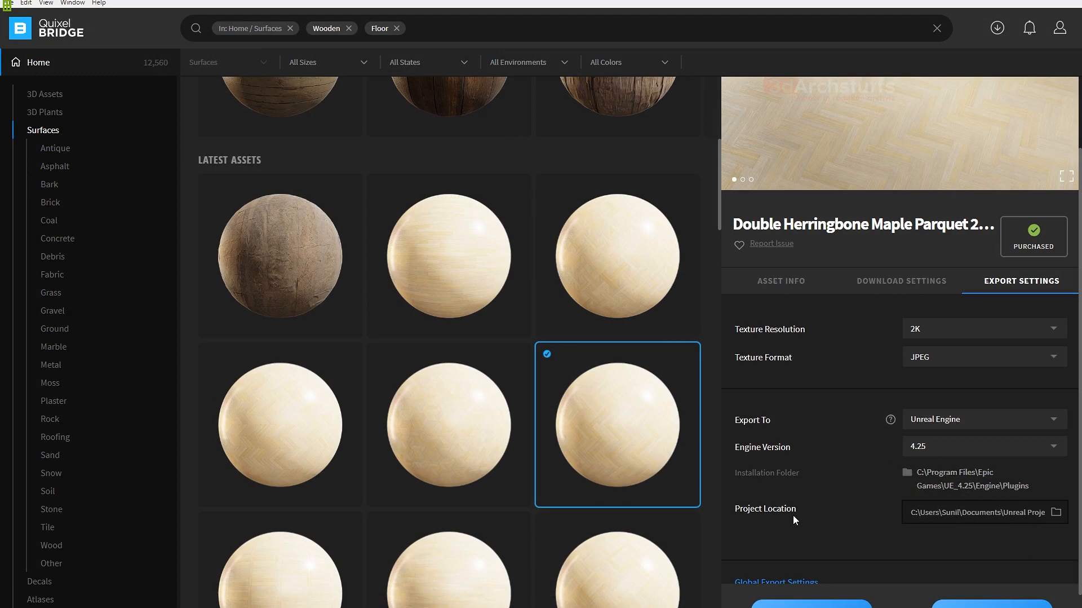
# - Browse for the Unreal project location and export the parquet surface to Unreal Engine 4.25
pyautogui.click(1056, 512)
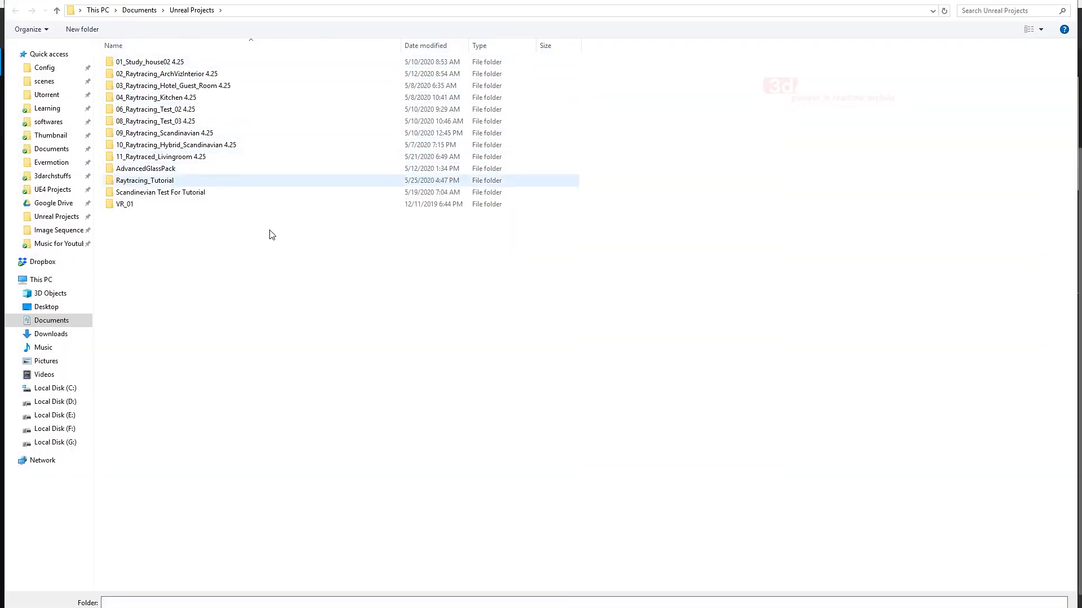
pyautogui.click(984, 607)
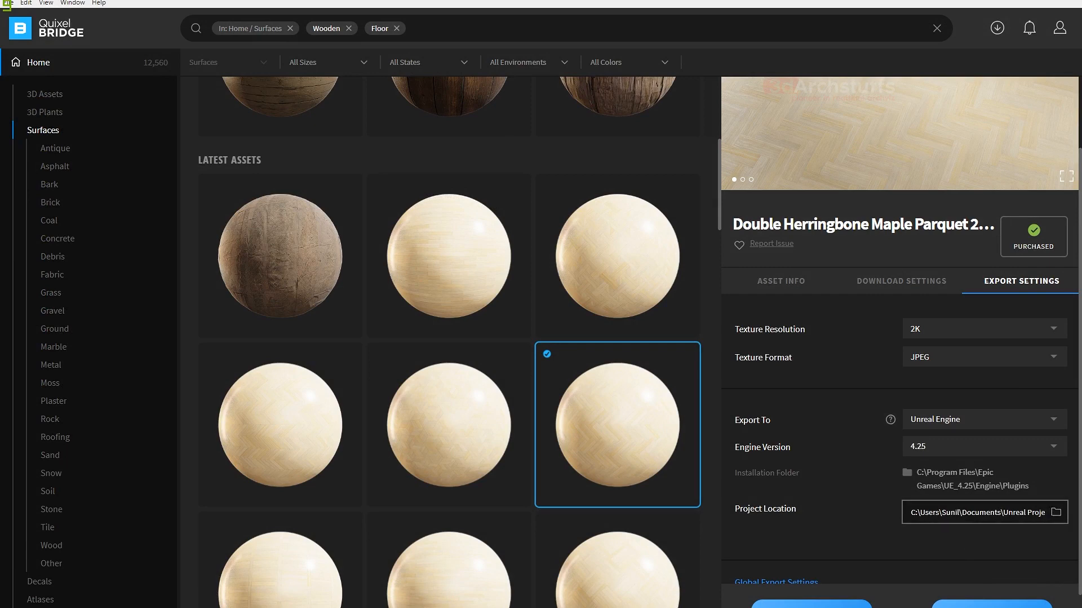
pyautogui.scroll(-1, 831, 453)
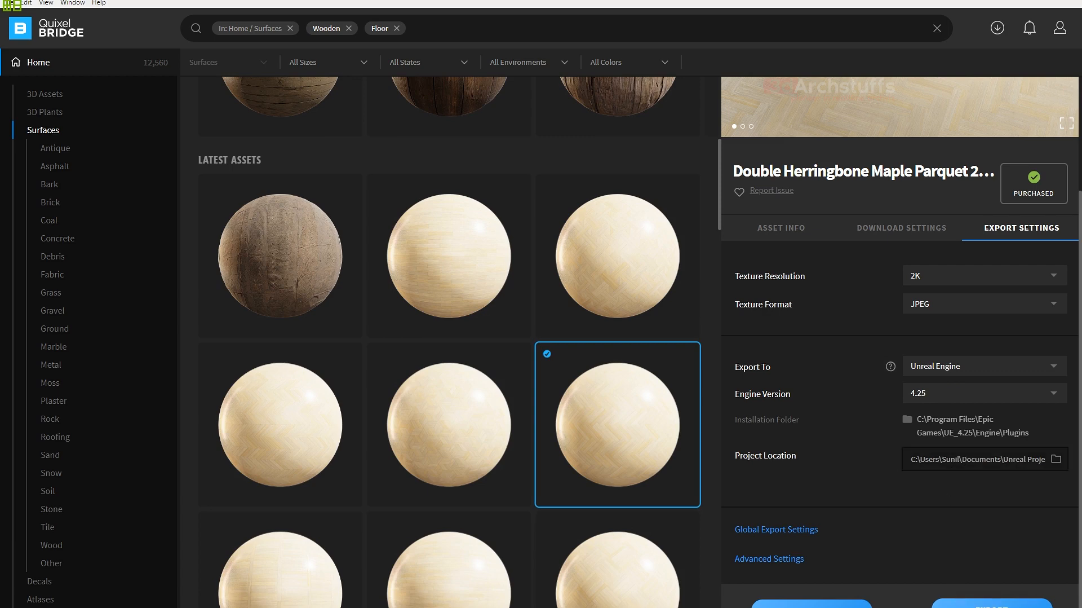
pyautogui.click(993, 604)
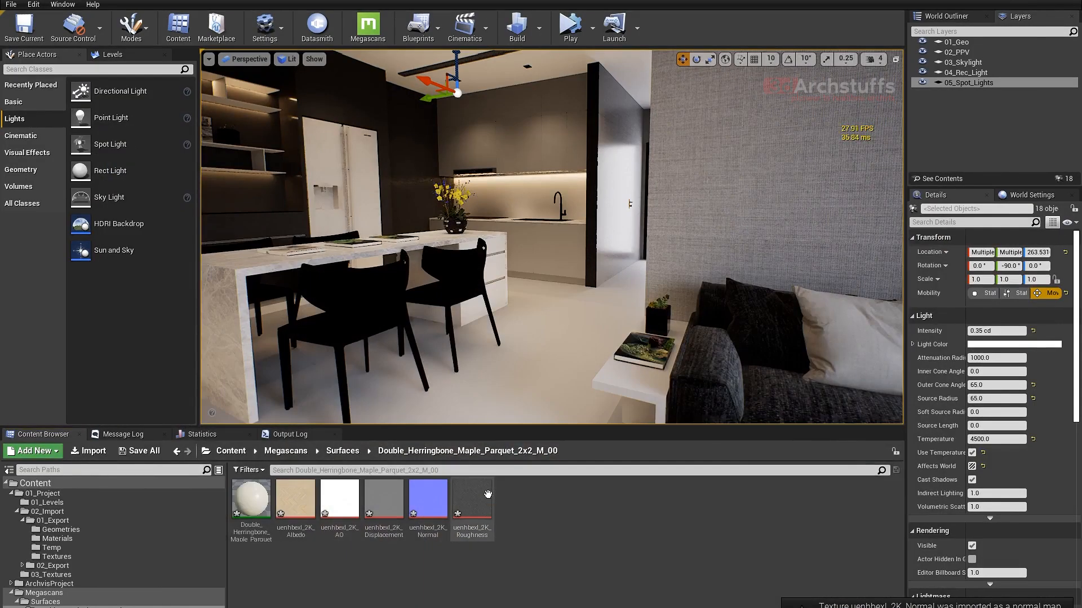
# - In the Unreal Editor, open the Double_Herringbone_Maple_Parquet_2x2_M_00 folder under Megascans/Surfaces
pyautogui.click(38, 593)
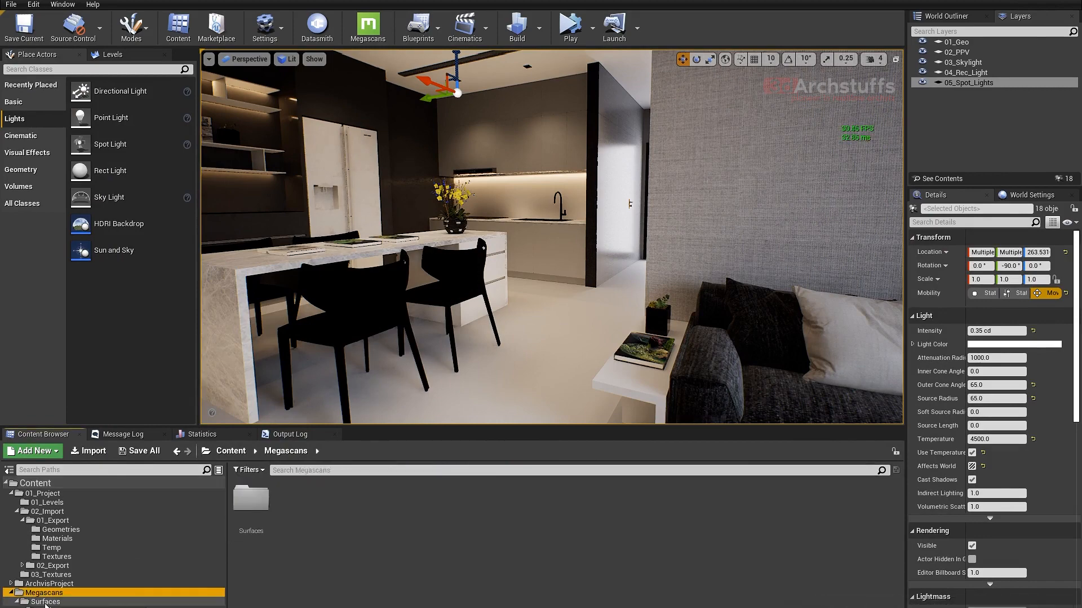
pyautogui.click(38, 601)
pyautogui.doubleClick(251, 498)
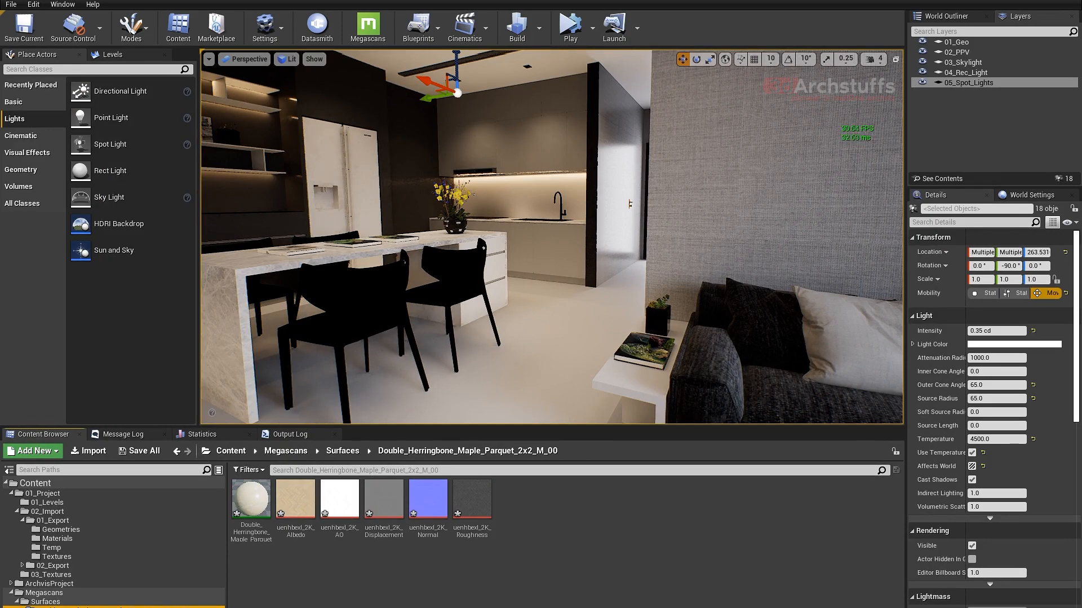
# - Apply the Double_Herringbone_Maple_Parquet material instance to the apartment floor and inspect the floor from another angle
pyautogui.click(251, 499)
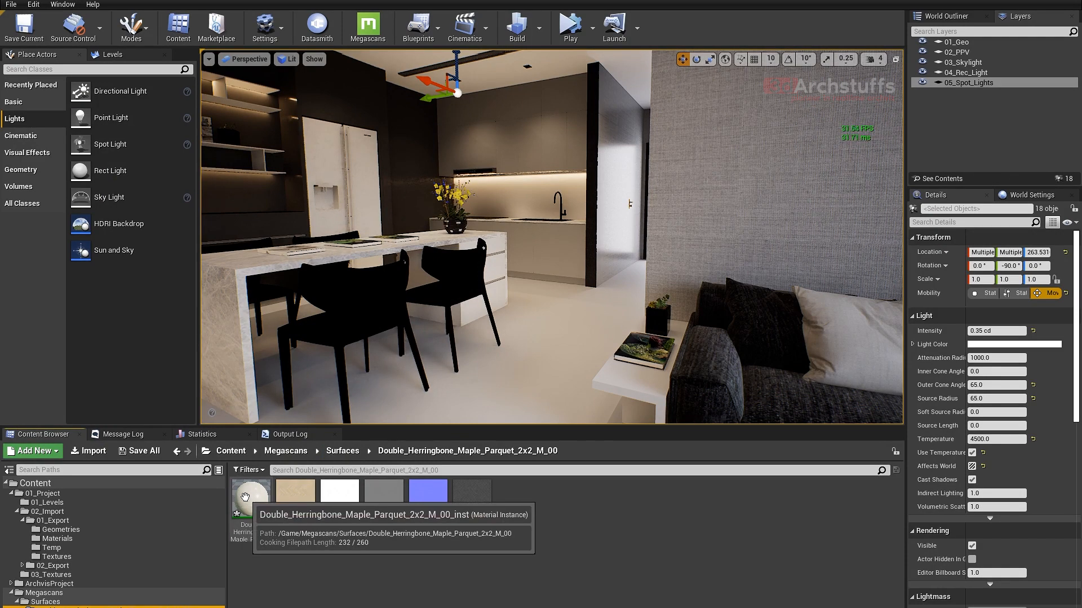
pyautogui.moveTo(358, 409); pyautogui.dragTo(316, 451, button='right')
pyautogui.moveTo(257, 489); pyautogui.dragTo(377, 281)
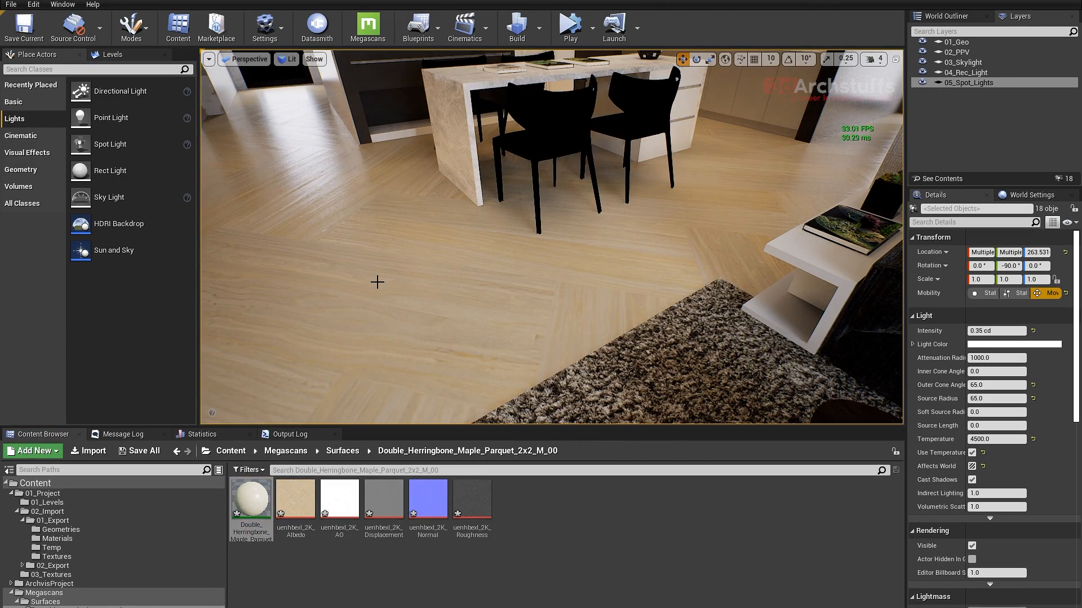
pyautogui.moveTo(450, 297); pyautogui.dragTo(450, 297, button='right')
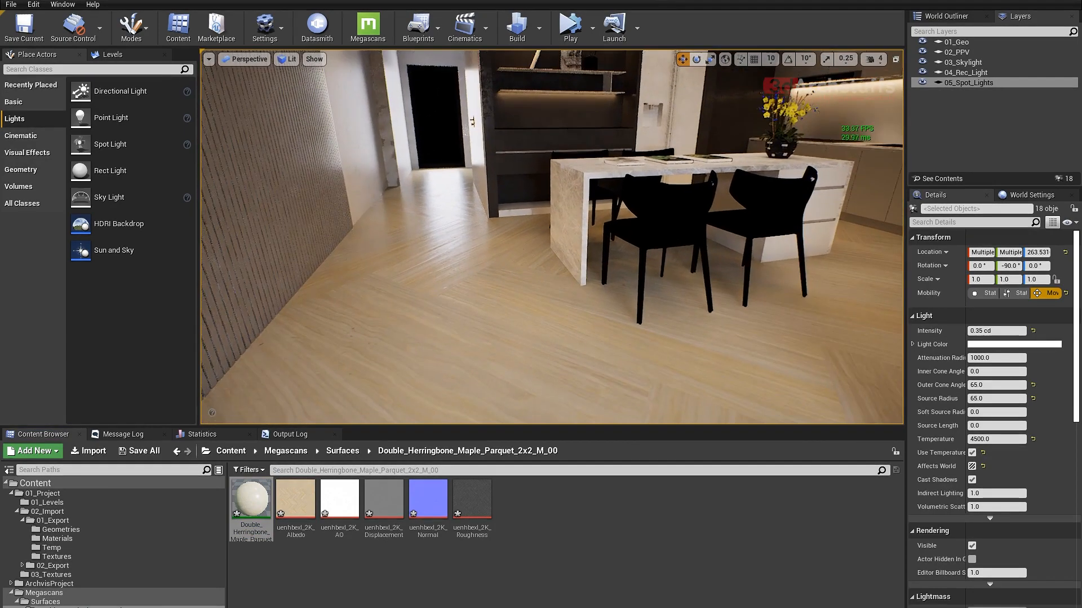
# - Open the floor mesh's parquet material instance for editing and shrink its editor into a smaller window moved aside
pyautogui.click(456, 284)
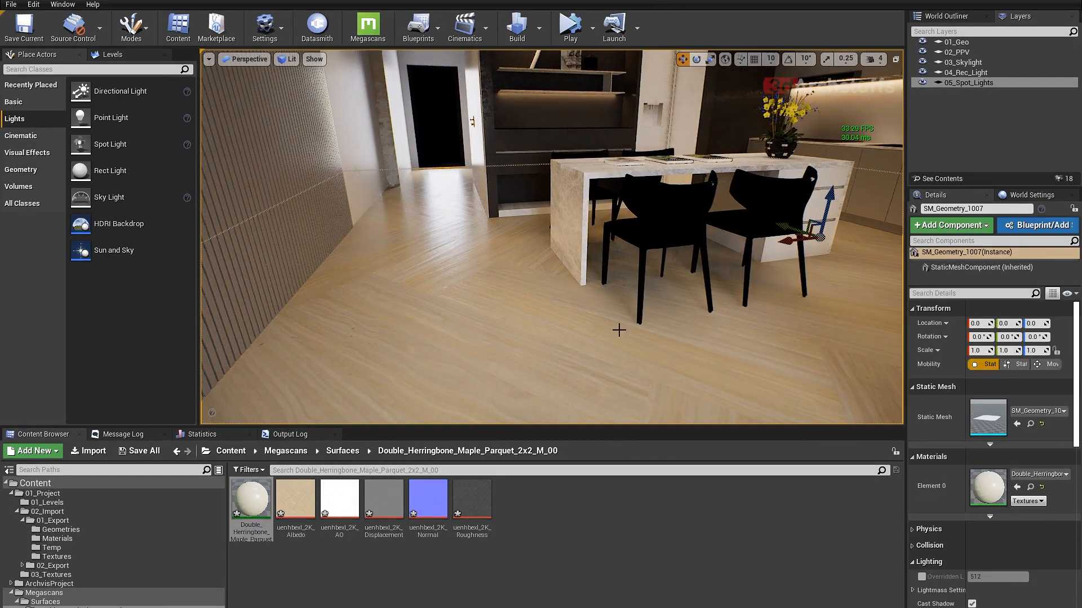
pyautogui.doubleClick(987, 486)
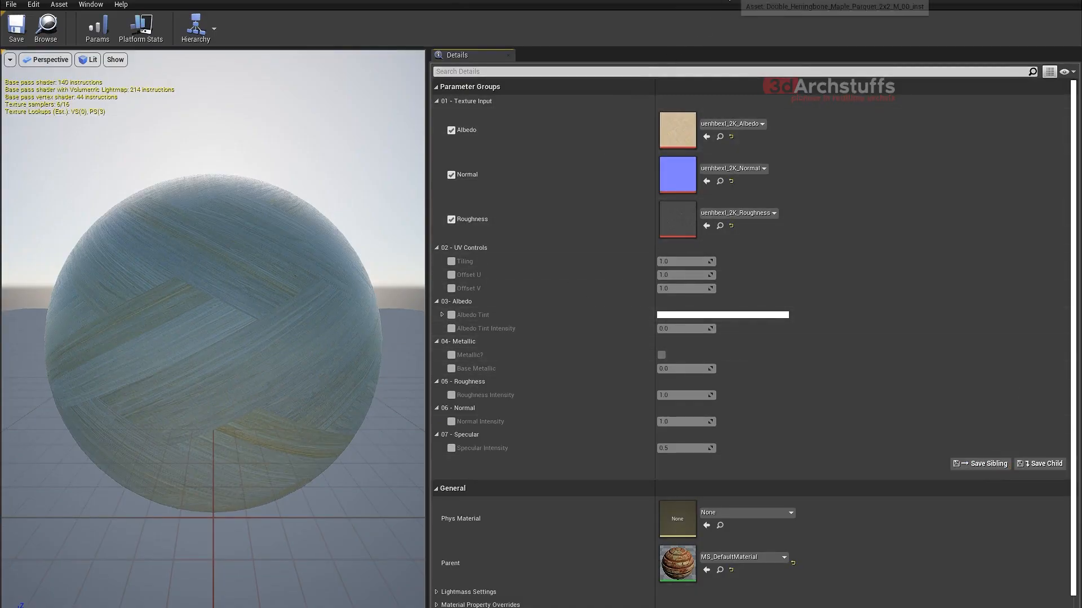
pyautogui.doubleClick(730, 0)
pyautogui.moveTo(824, 121); pyautogui.dragTo(288, 267)
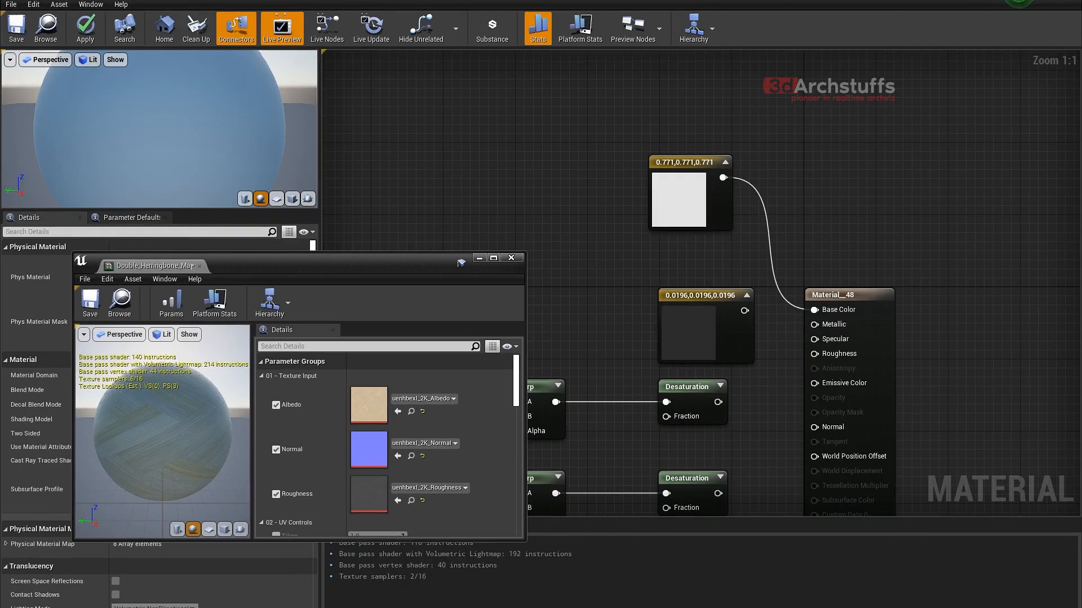
# - Place the parquet material instance editor beside the level view and override its Tiling with a value of 5
pyautogui.click(74, 1)
pyautogui.moveTo(411, 265); pyautogui.dragTo(252, 207)
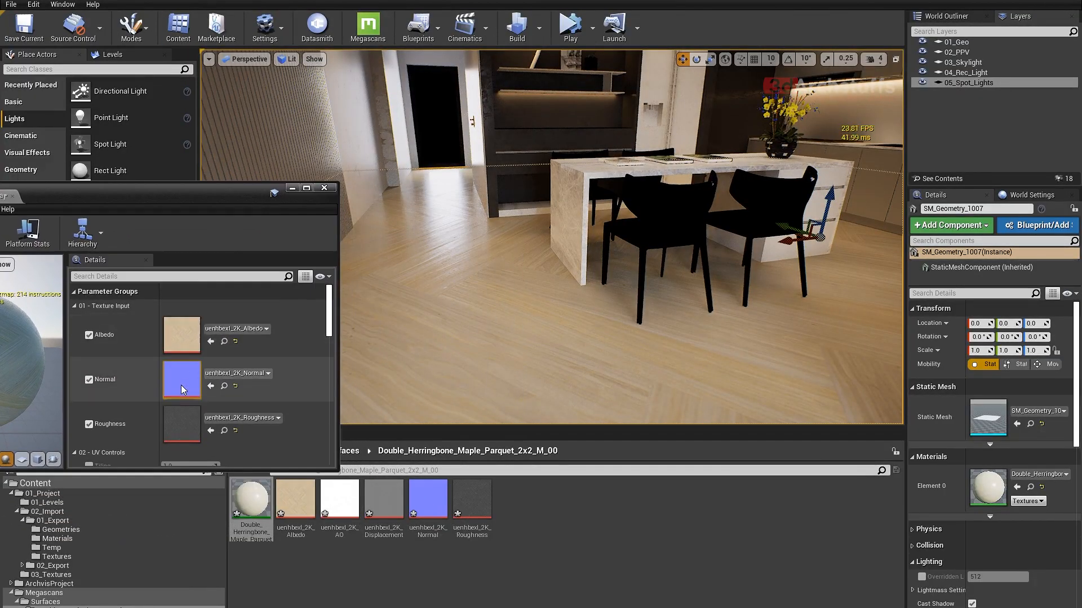
pyautogui.scroll(-3, 209, 411)
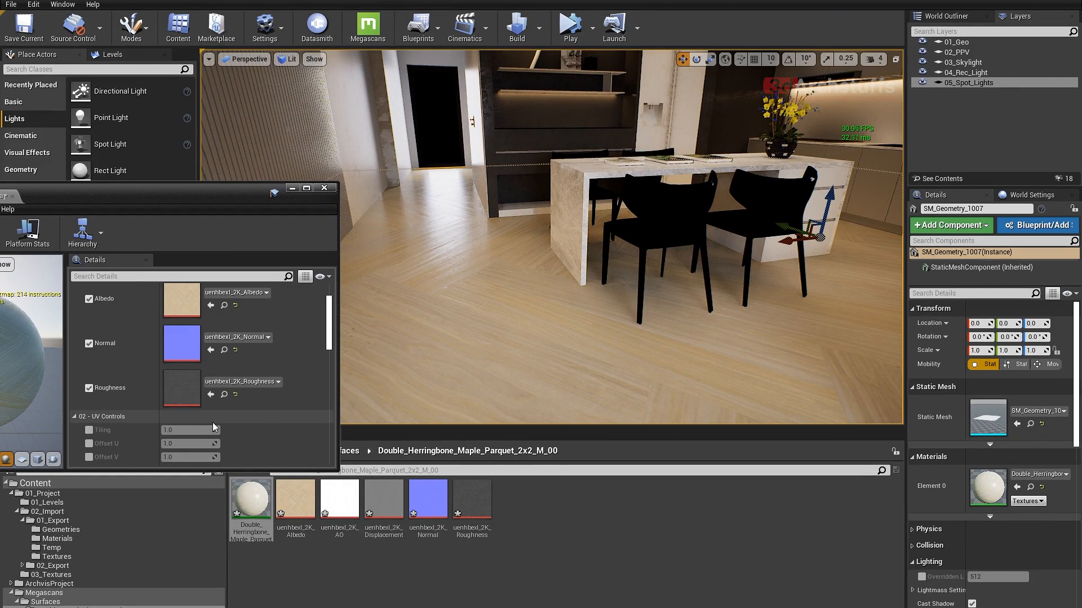
pyautogui.scroll(-3, 225, 411)
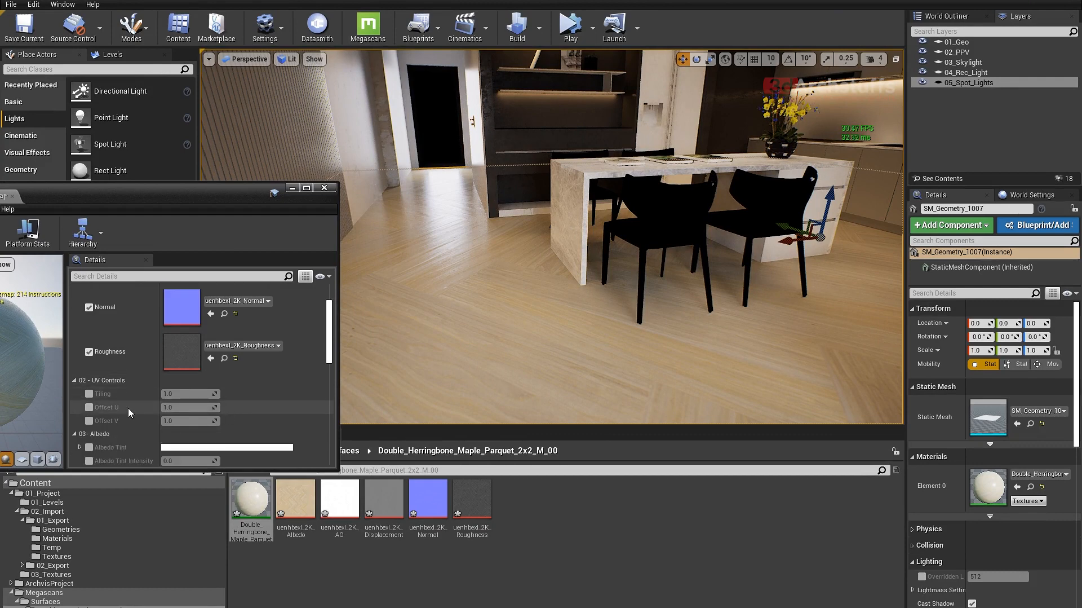
pyautogui.click(89, 394)
pyautogui.click(190, 394)
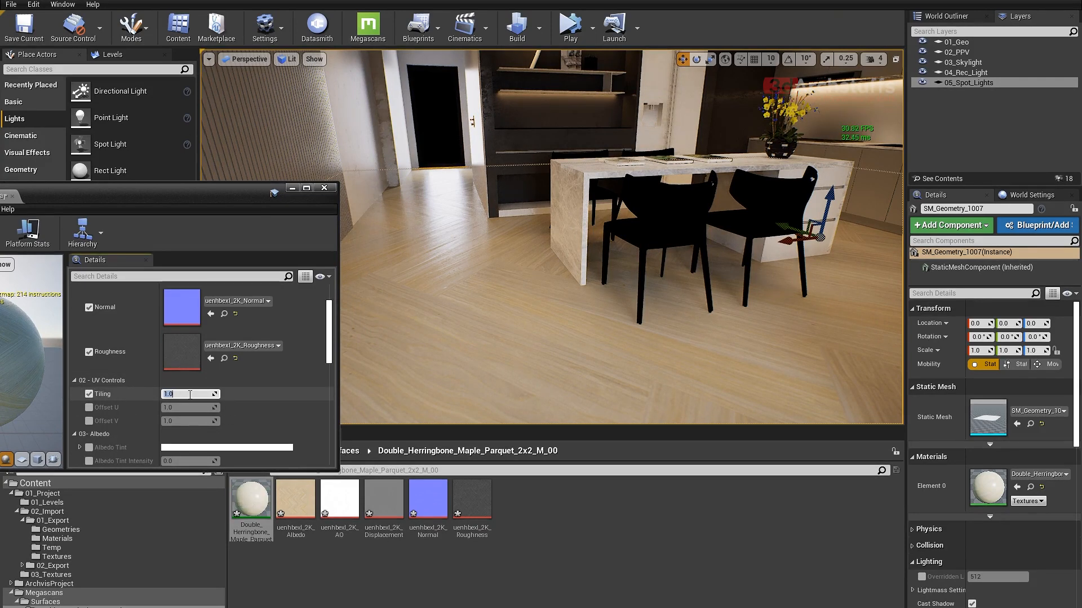
pyautogui.write('5')
pyautogui.press('Return')
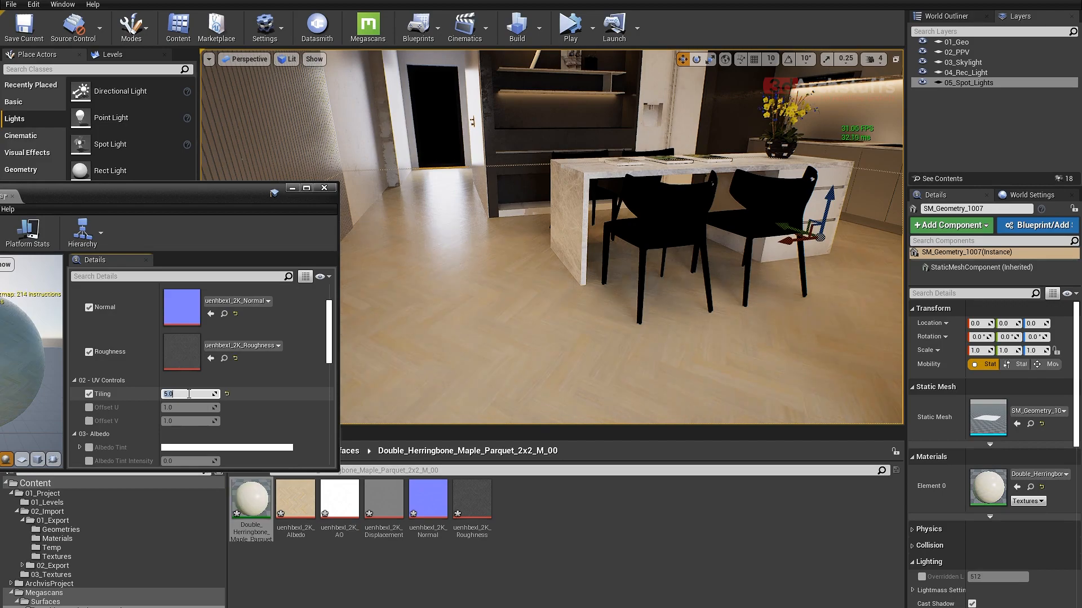
# - Inspect the floor's tiling from several angles, review the instance's remaining parameter groups, and close the instance editor
pyautogui.moveTo(524, 271); pyautogui.dragTo(558, 318, button='right')
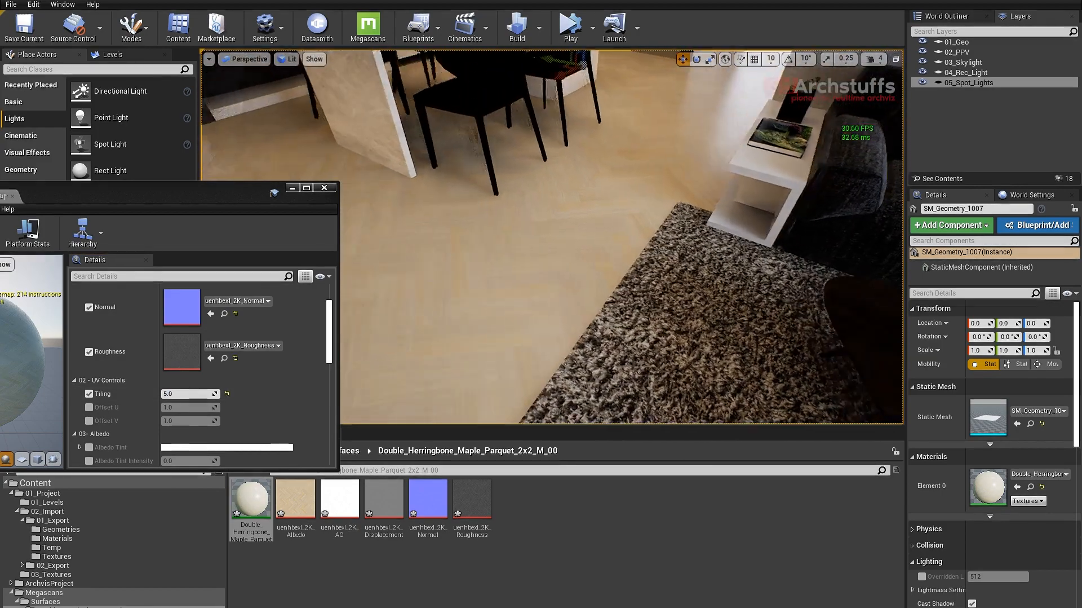
pyautogui.moveTo(661, 255); pyautogui.dragTo(626, 262, button='right')
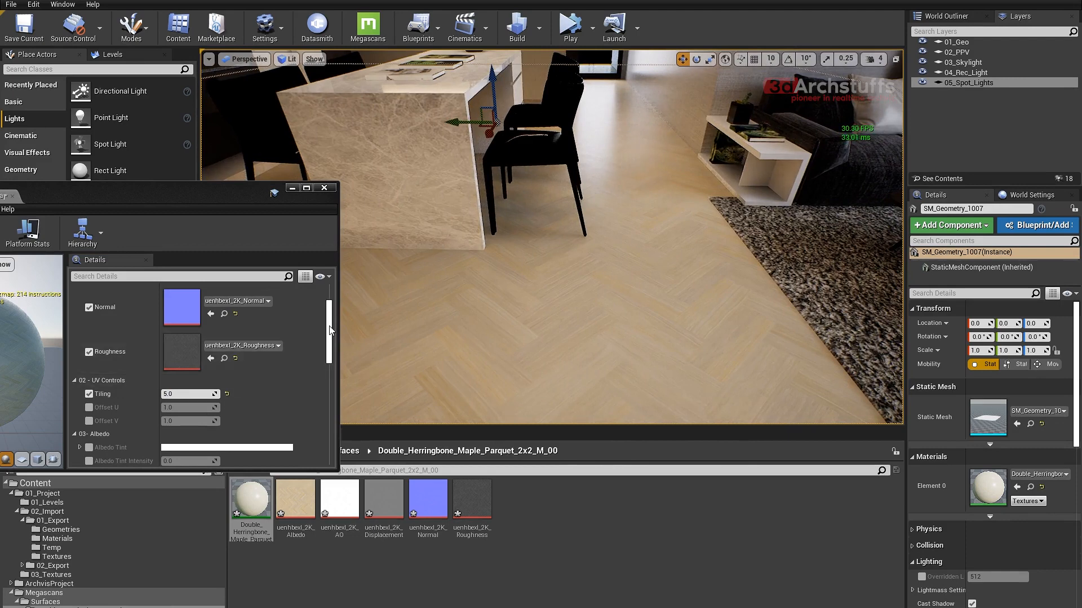
pyautogui.moveTo(331, 330); pyautogui.dragTo(328, 363)
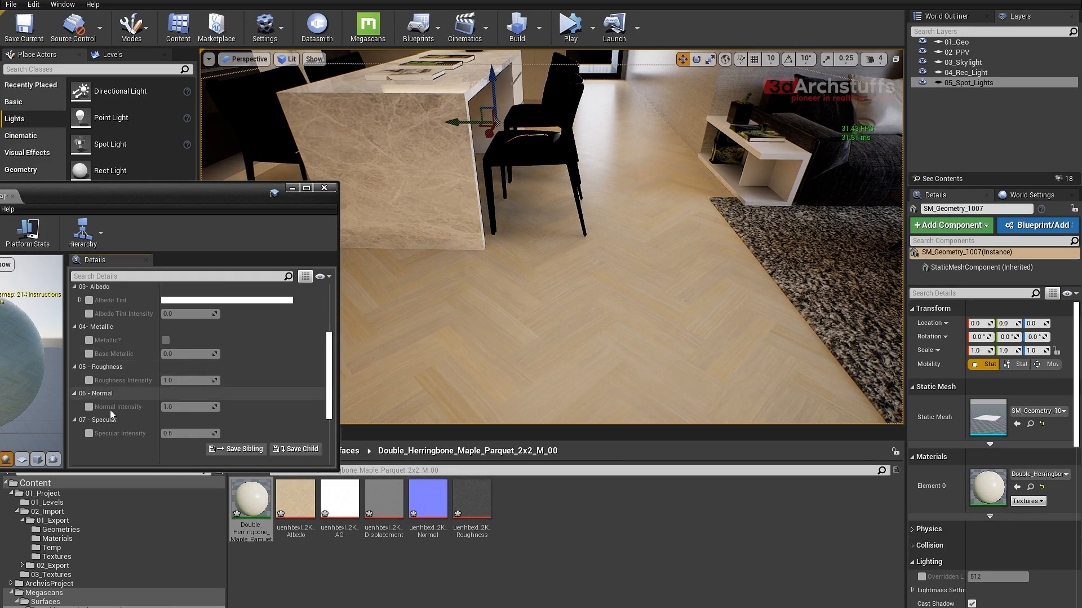
pyautogui.moveTo(474, 308); pyautogui.dragTo(404, 326, button='right')
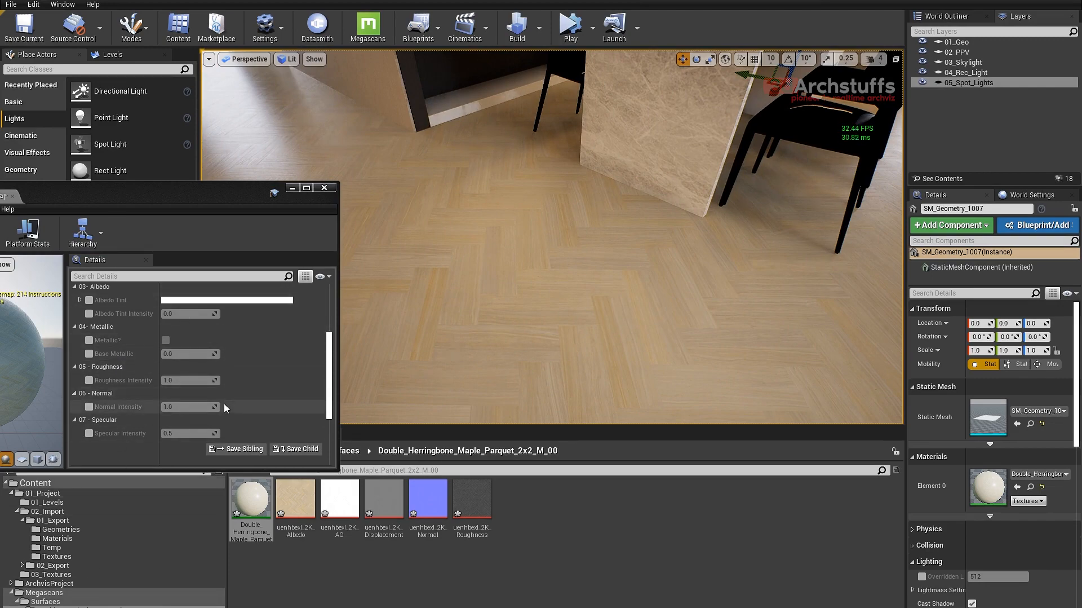
pyautogui.click(324, 188)
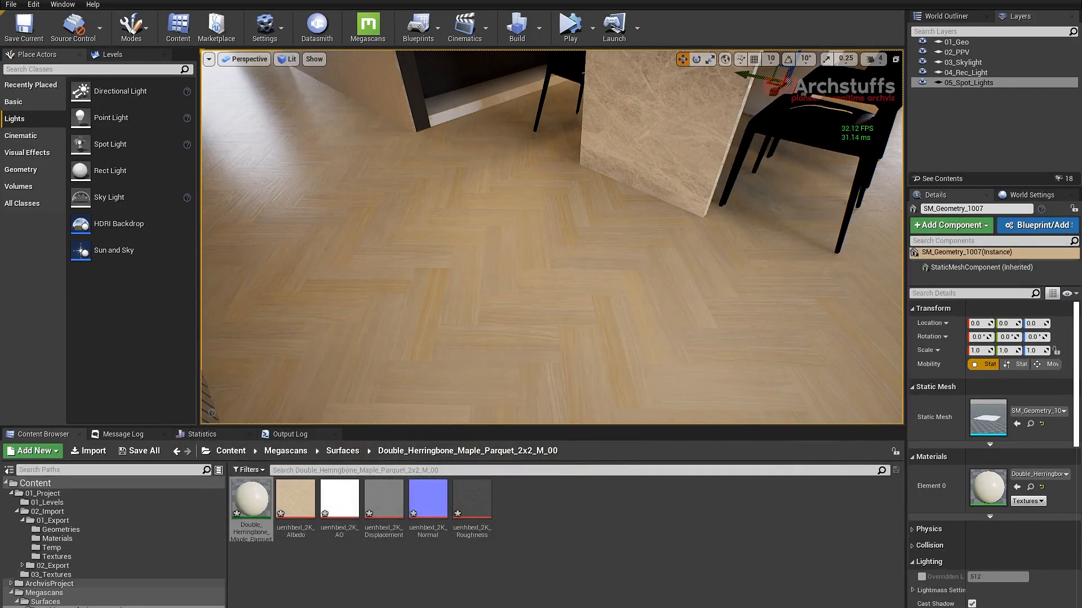
# - Open the MS_DefaultMaterial master material from the MSPresets/MS_DefaultMaterial folder
pyautogui.click(44, 607)
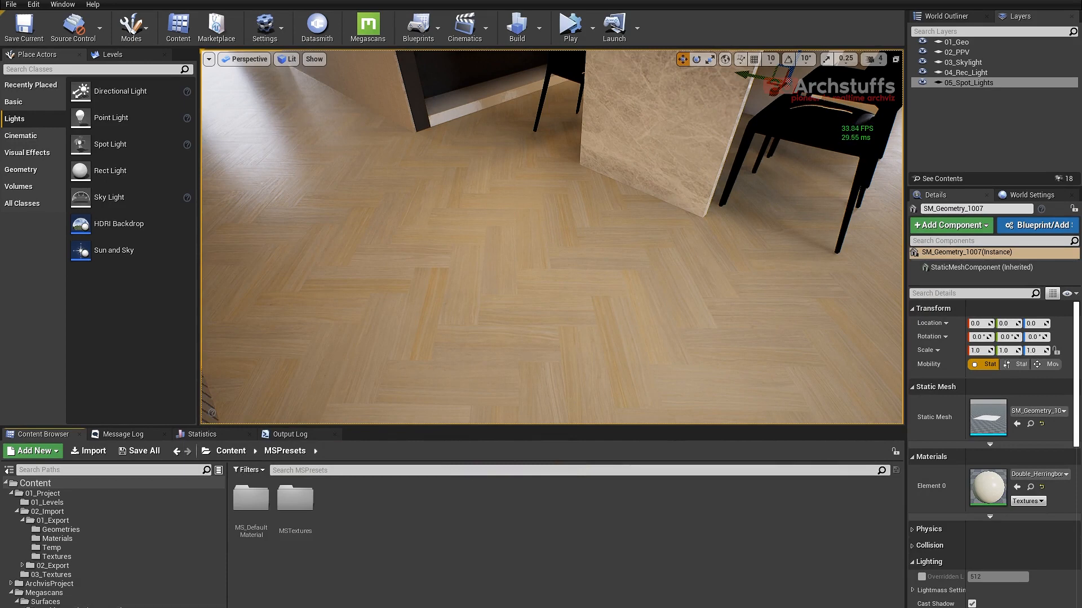
pyautogui.doubleClick(252, 499)
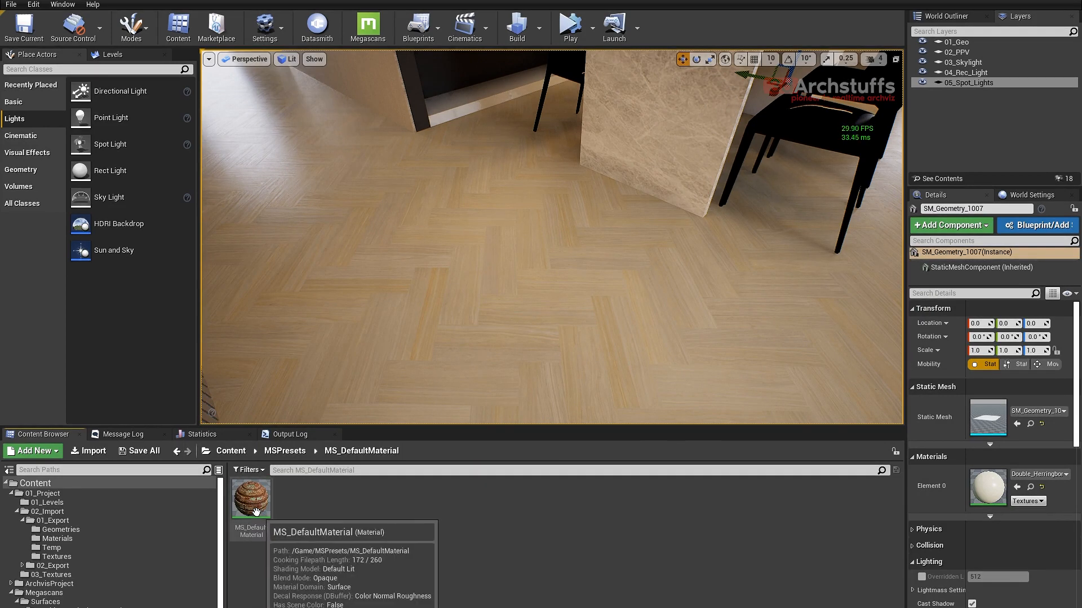
pyautogui.doubleClick(256, 500)
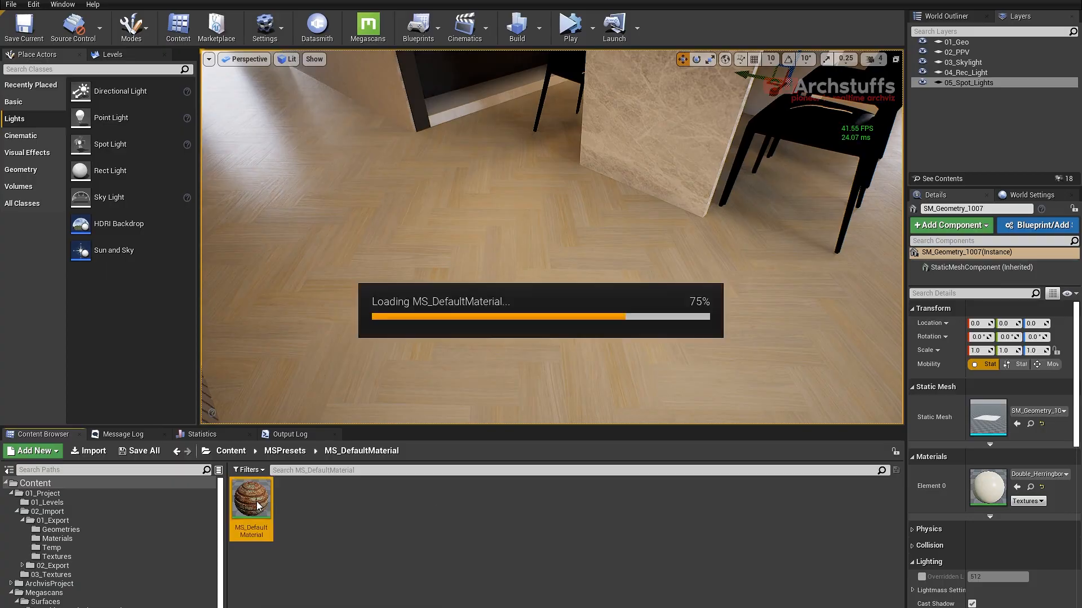
# - Examine the master material's graph, following the UV Controls, Albedo, Metallic, Roughness and Normal groups to the output node
pyautogui.moveTo(493, 379); pyautogui.dragTo(617, 333, button='right')
pyautogui.scroll(-8, 617, 333)
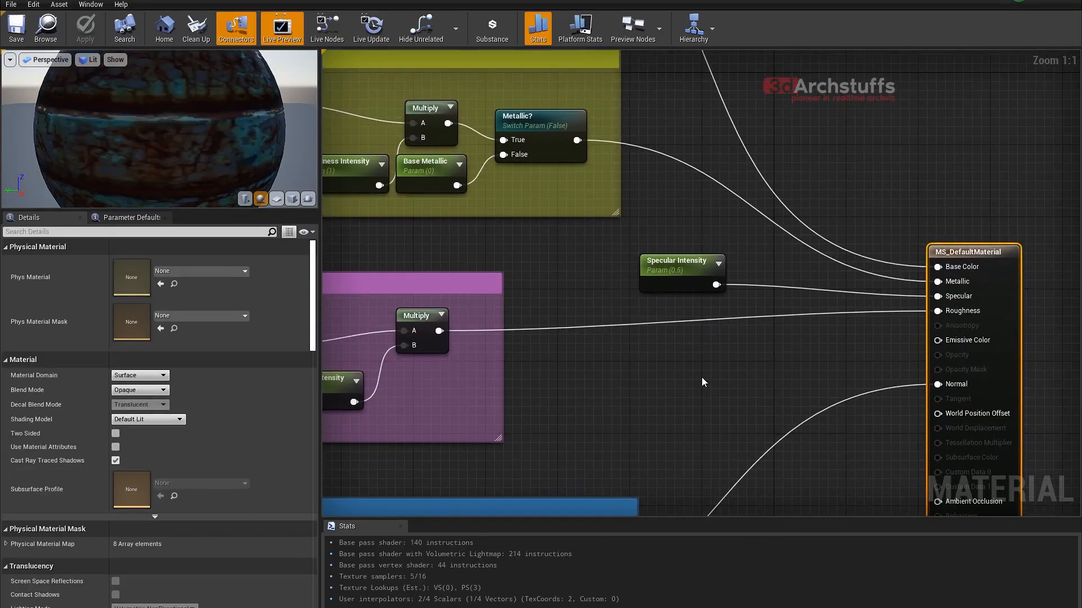
pyautogui.scroll(3, 572, 304)
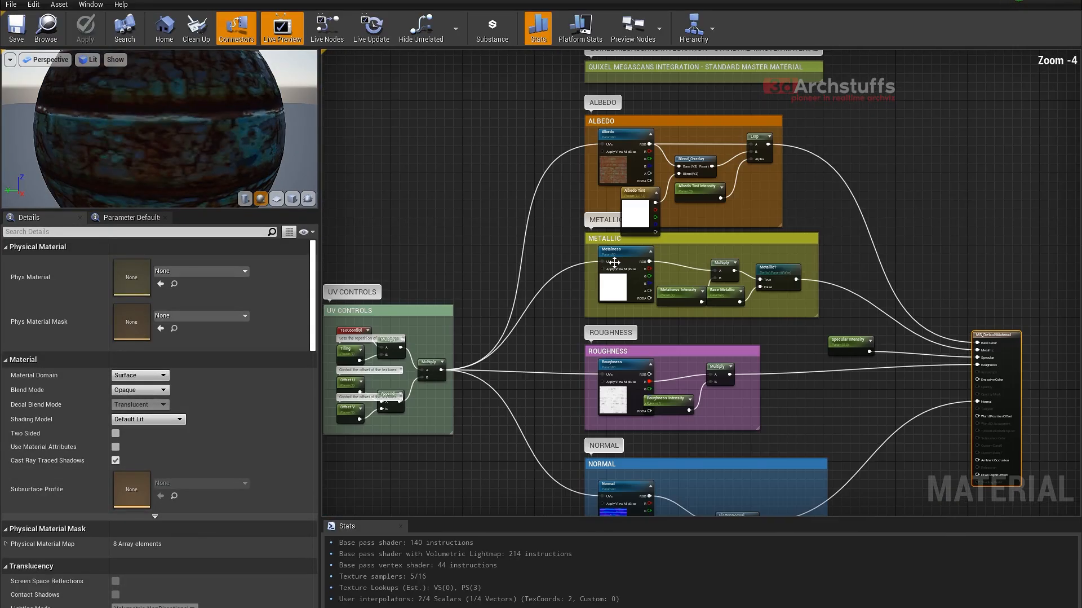
pyautogui.moveTo(582, 312); pyautogui.dragTo(687, 251, button='right')
pyautogui.scroll(1, 608, 269)
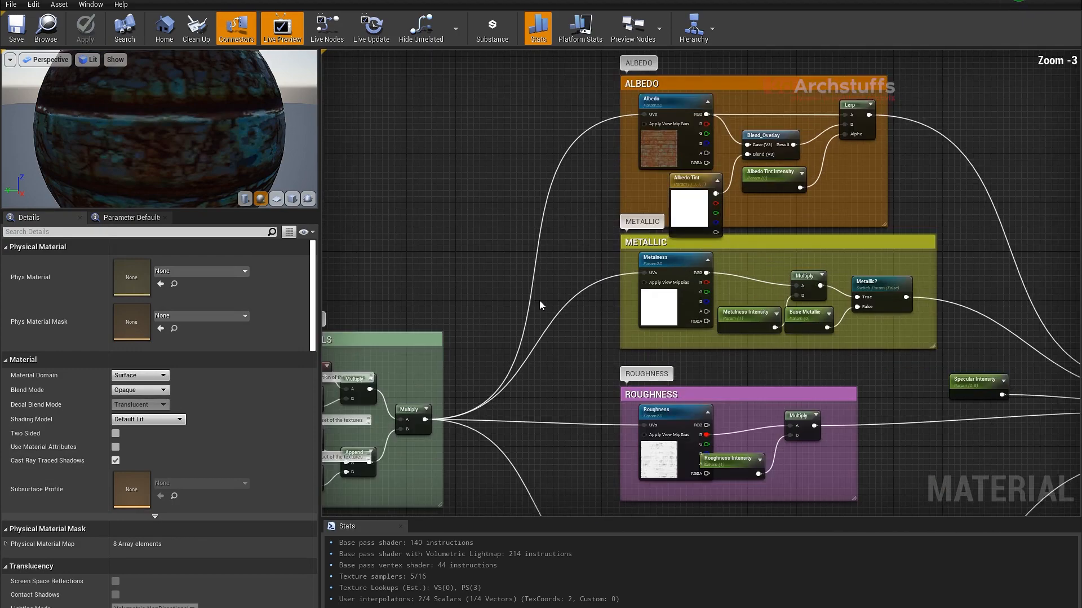
pyautogui.moveTo(464, 322); pyautogui.dragTo(608, 282, button='right')
pyautogui.moveTo(552, 376); pyautogui.dragTo(620, 257, button='right')
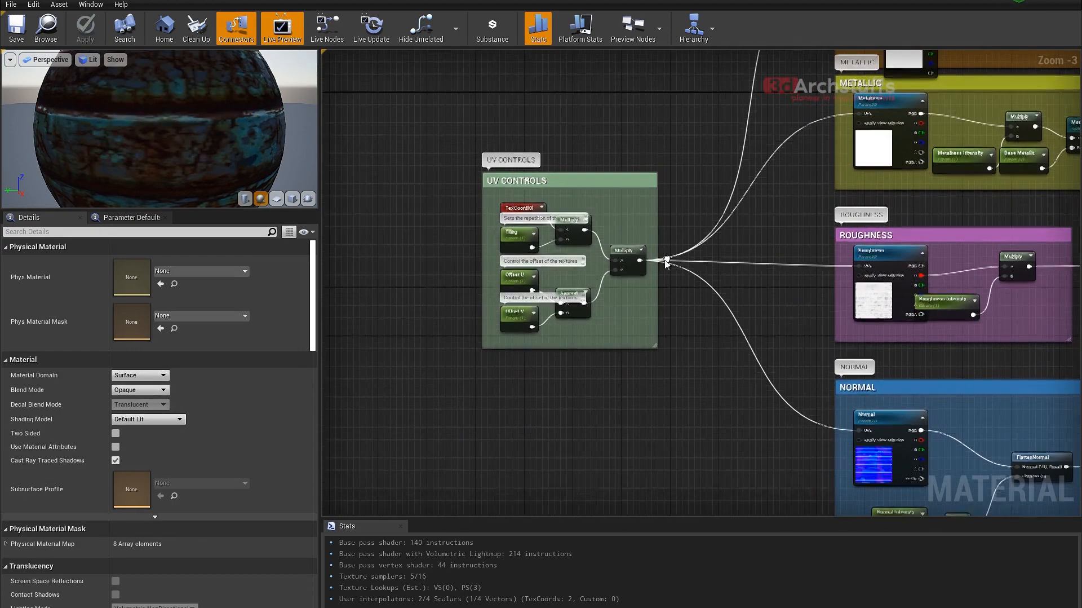
pyautogui.moveTo(736, 273); pyautogui.dragTo(538, 296, button='right')
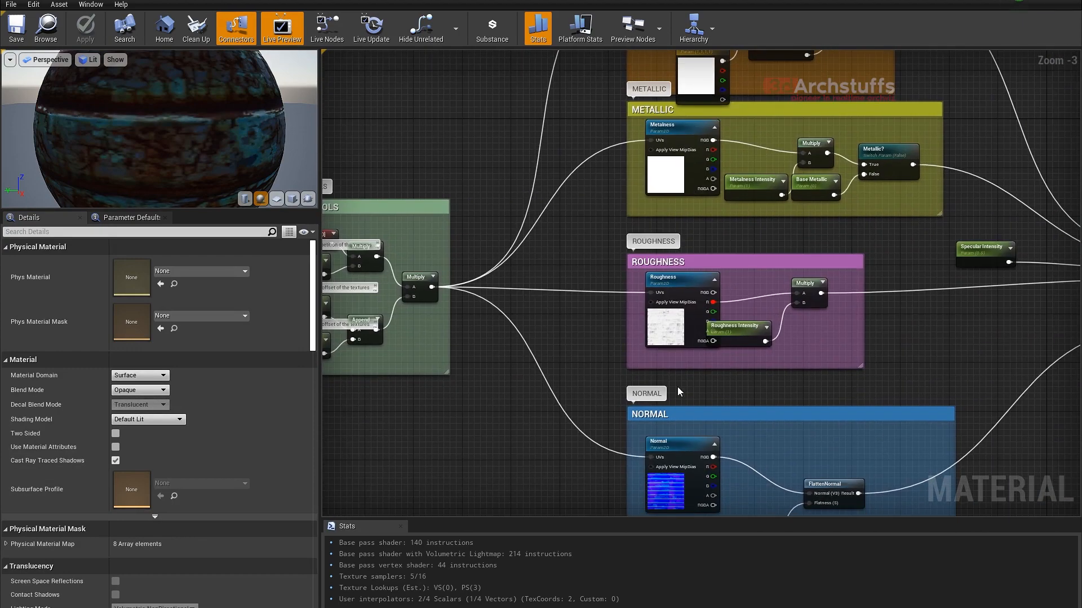
pyautogui.moveTo(674, 387); pyautogui.dragTo(571, 339, button='right')
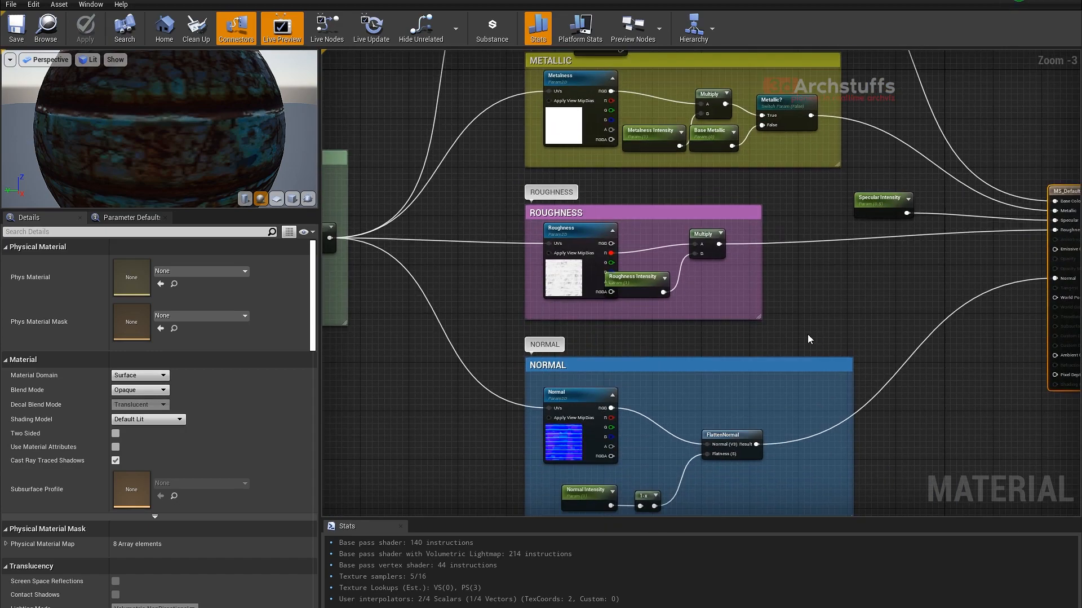
pyautogui.moveTo(840, 326); pyautogui.dragTo(686, 416, button='right')
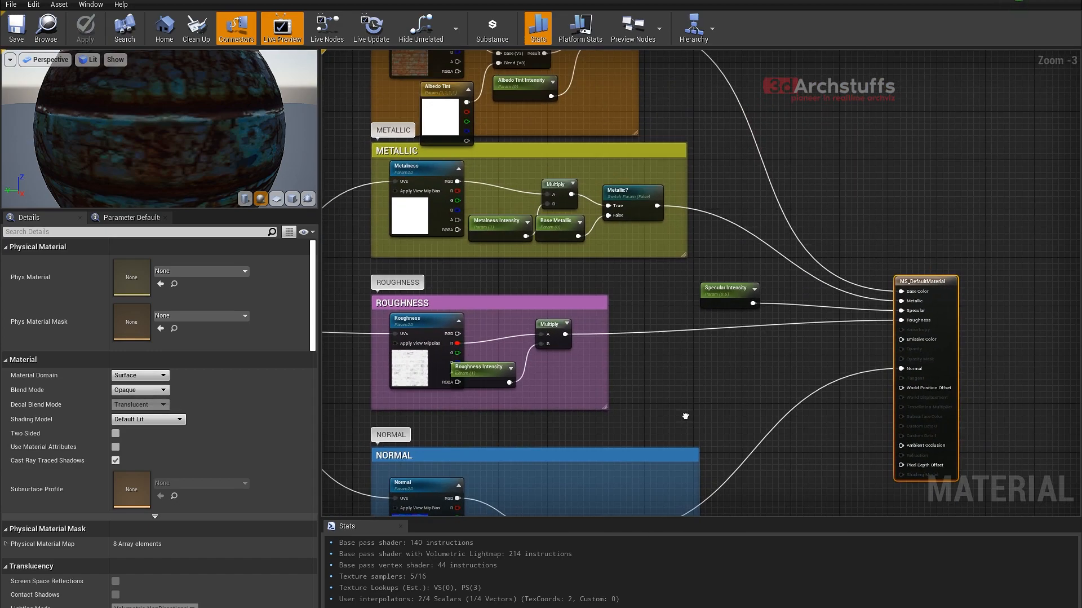
pyautogui.moveTo(528, 266); pyautogui.dragTo(619, 395, button='right')
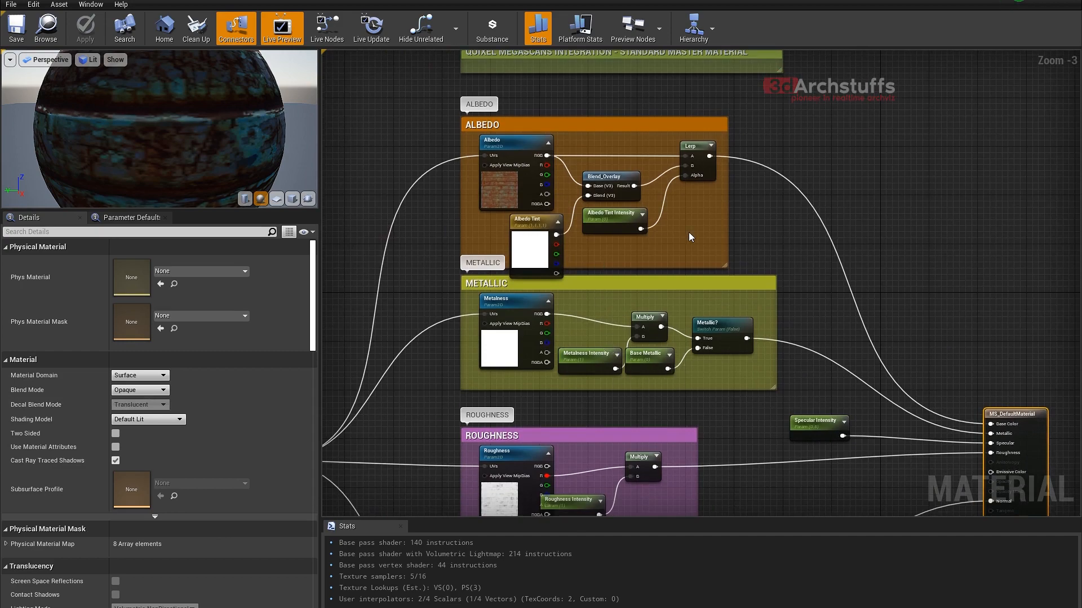
pyautogui.moveTo(728, 206); pyautogui.dragTo(869, 211)
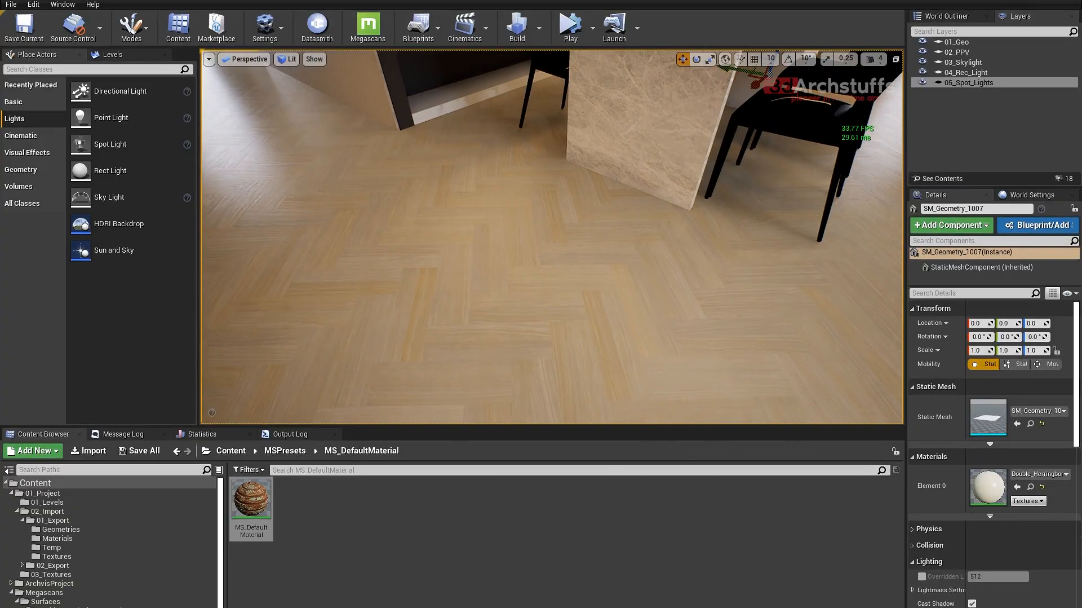
# - Recheck the MS_DefaultMaterial graph, then view the floor and review its parquet material instance's parameters and parent material
pyautogui.doubleClick(251, 501)
pyautogui.scroll(3, 465, 316)
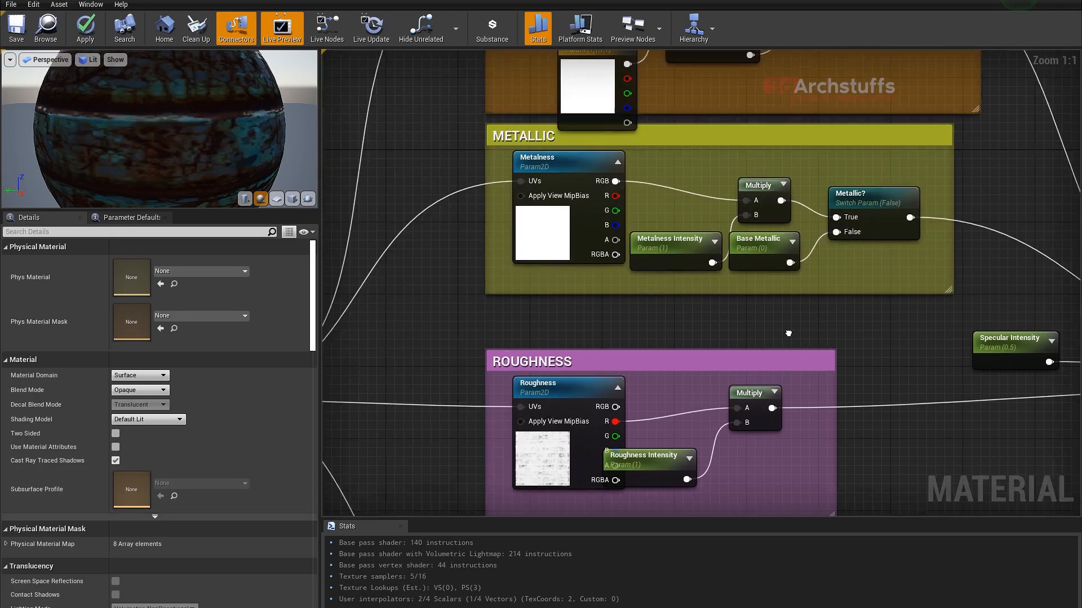
pyautogui.moveTo(464, 316); pyautogui.dragTo(620, 321, button='right')
pyautogui.scroll(-2, 641, 327)
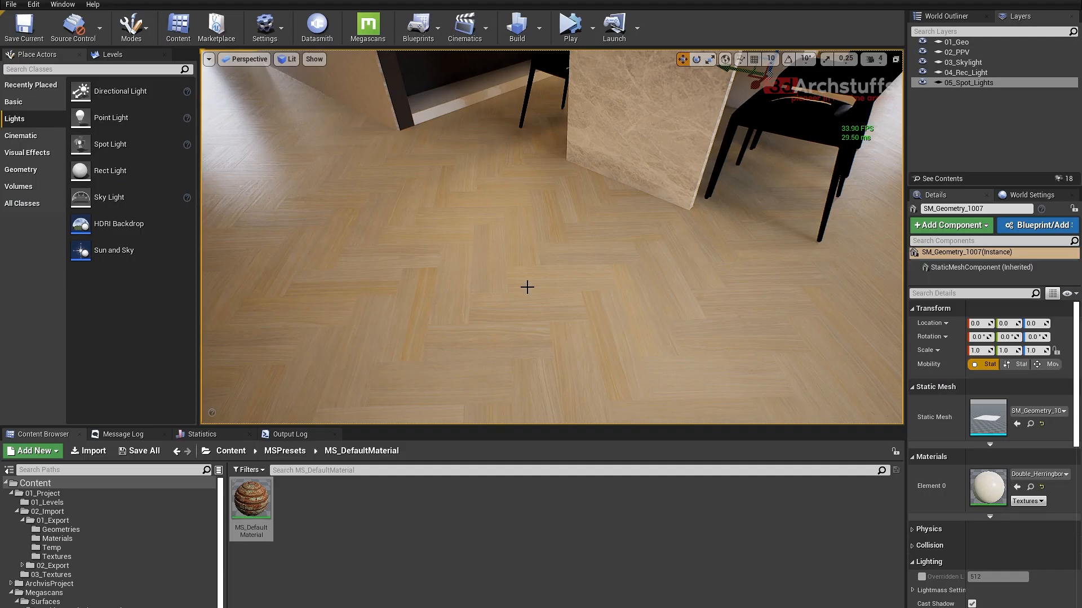
pyautogui.moveTo(528, 287)
pyautogui.mouseDown(button='right')
pyautogui.moveTo(517, 282)
pyautogui.moveTo(529, 309)
pyautogui.moveTo(541, 273)
pyautogui.mouseUp(button='right')
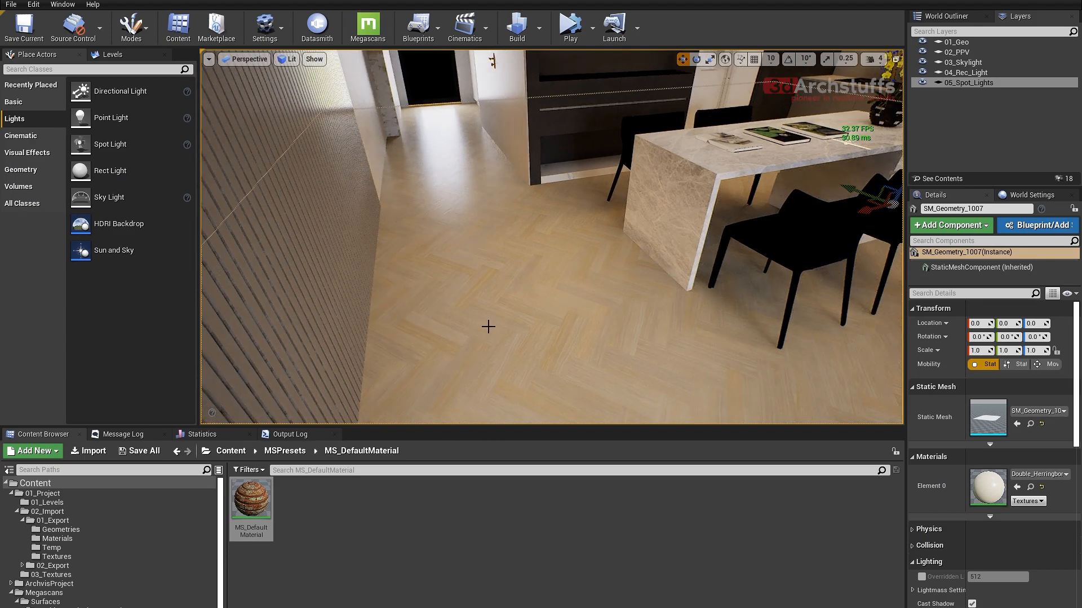
pyautogui.doubleClick(988, 486)
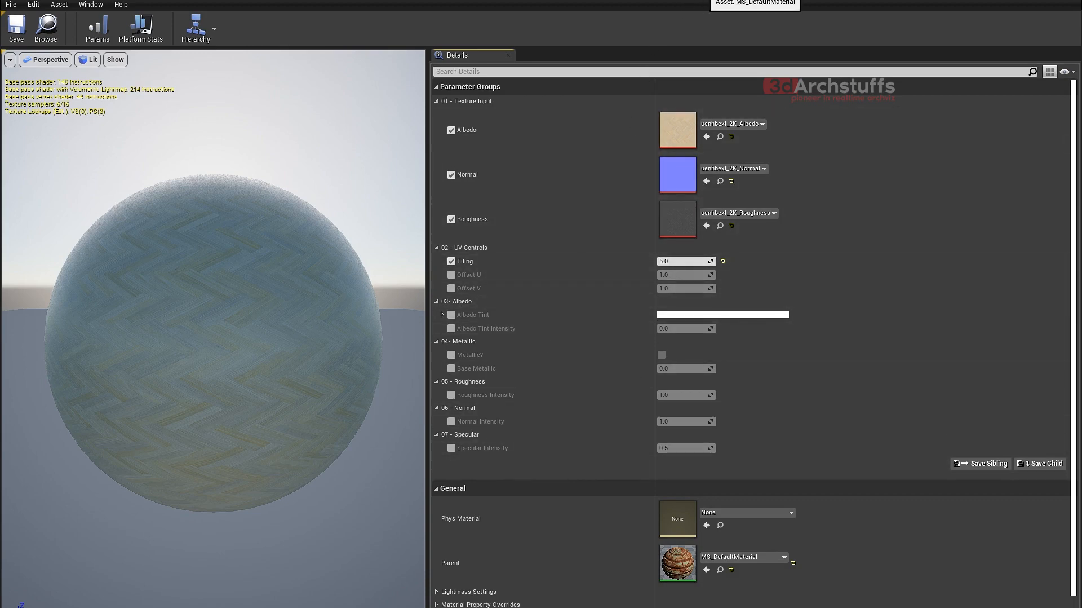
pyautogui.click(704, 0)
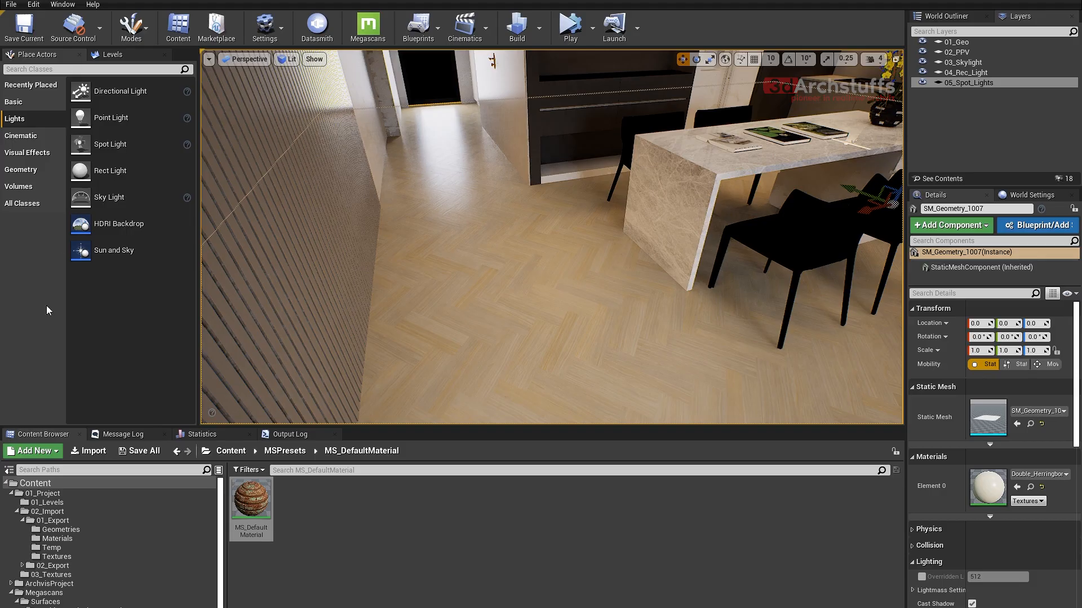
pyautogui.scroll(-1, 45, 597)
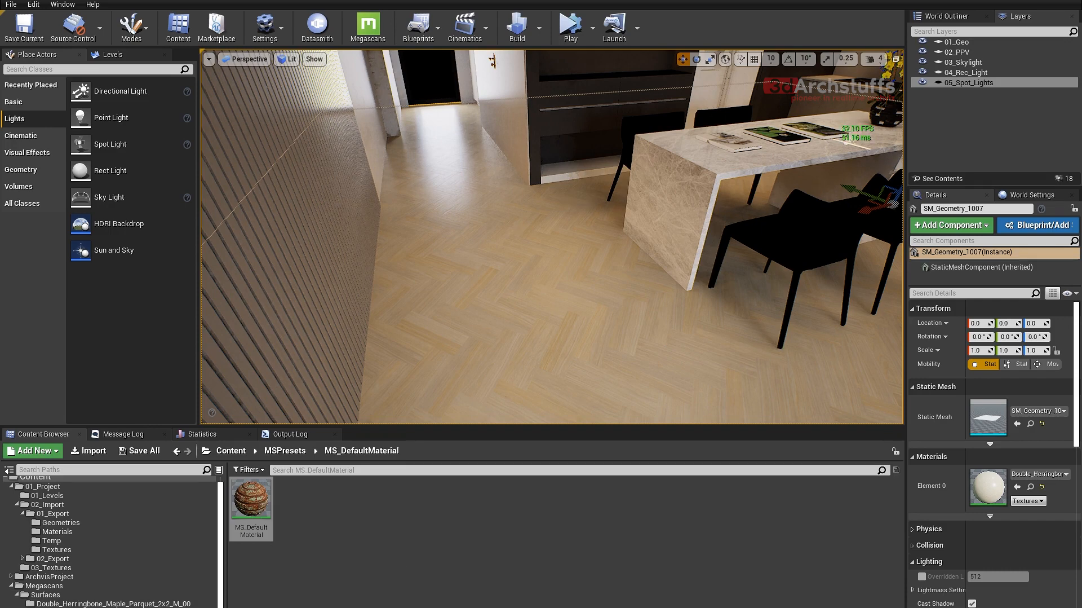
pyautogui.hotkey('alt', 'Tab')
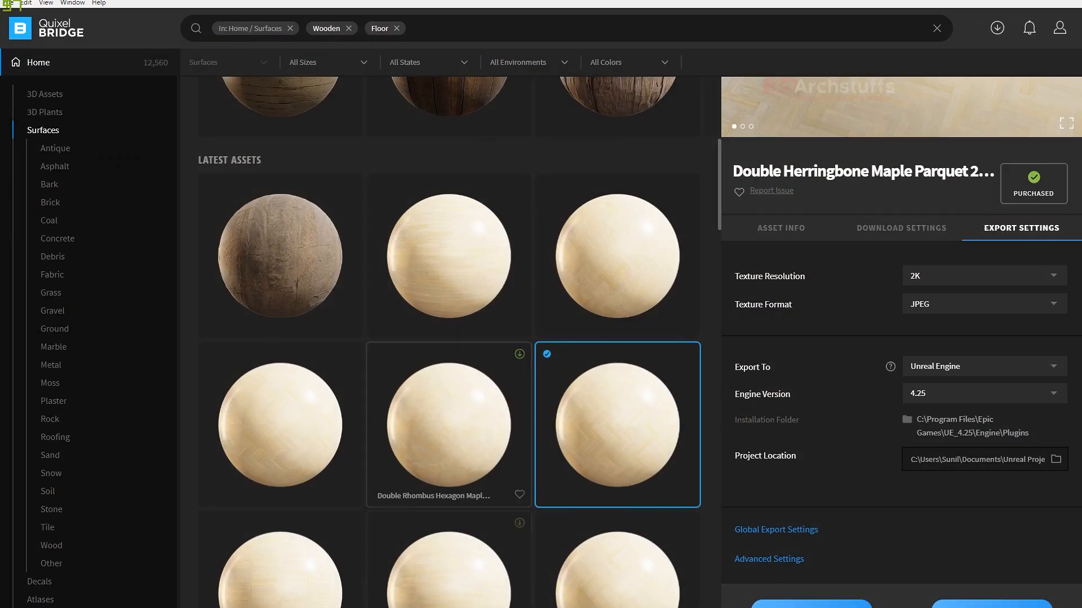
pyautogui.hotkey('alt', 'Tab')
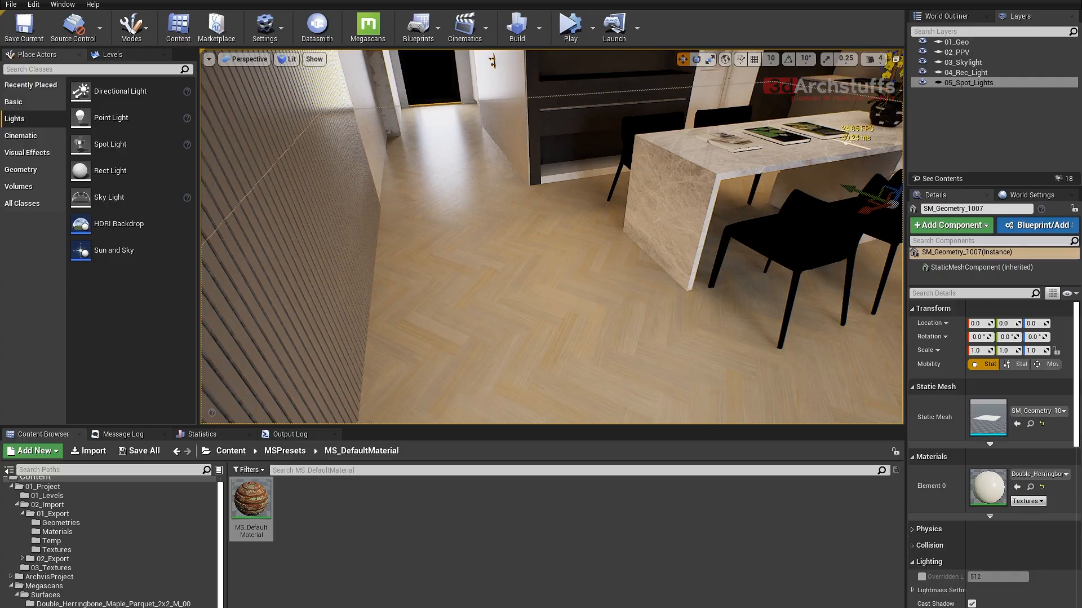
pyautogui.hotkey('alt', 'Tab')
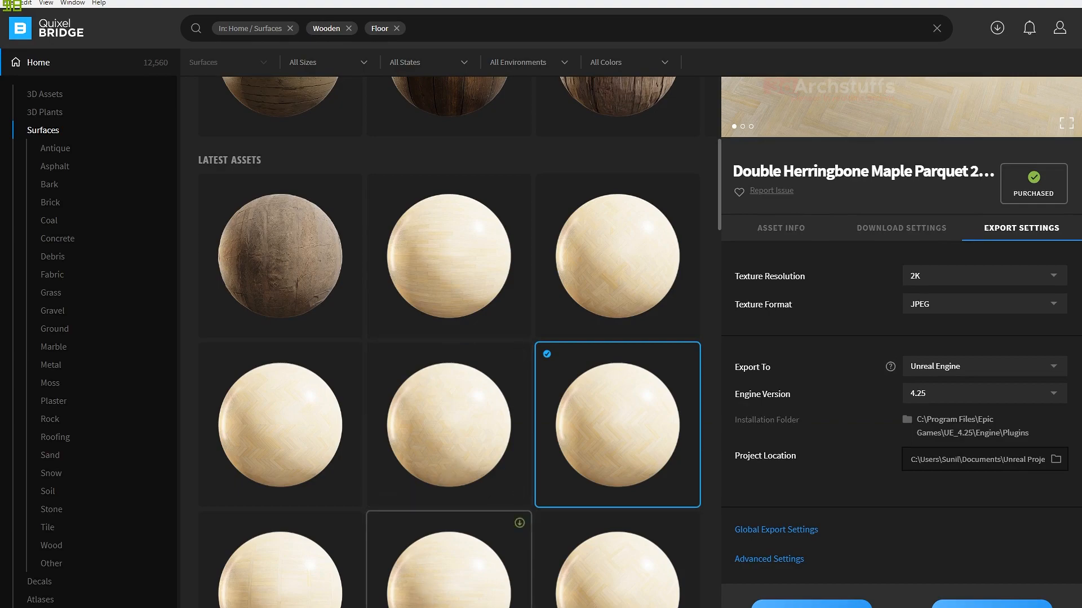
pyautogui.hotkey('alt', 'Tab')
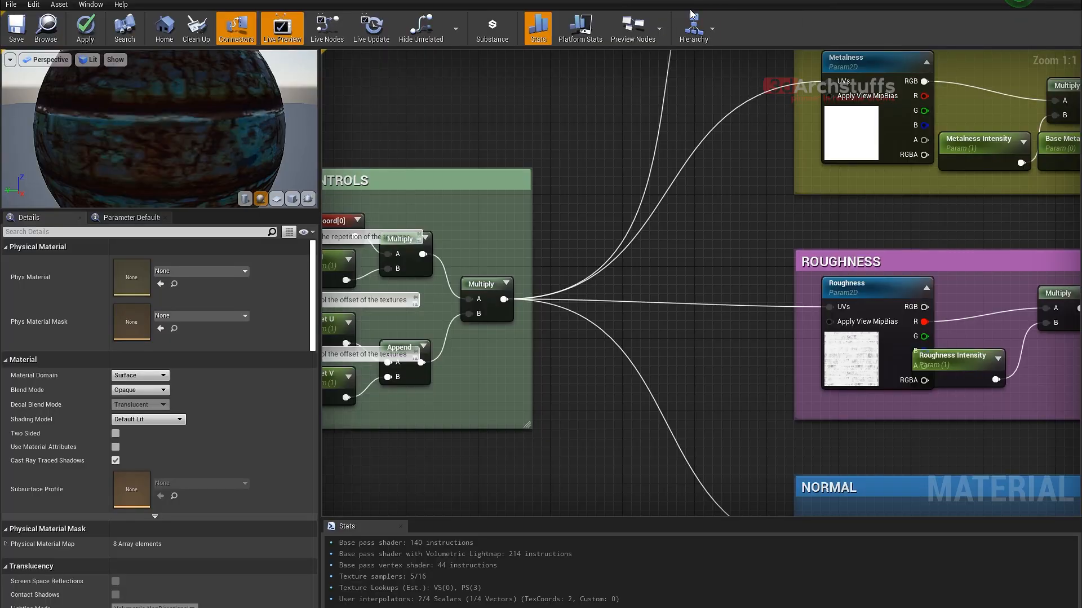
# - In the MS_DefaultMaterial graph, add a CustomRotator node and place it just after the UV Controls group's final Multiply node
pyautogui.moveTo(580, 169); pyautogui.dragTo(584, 117, button='right')
pyautogui.rightClick(636, 223)
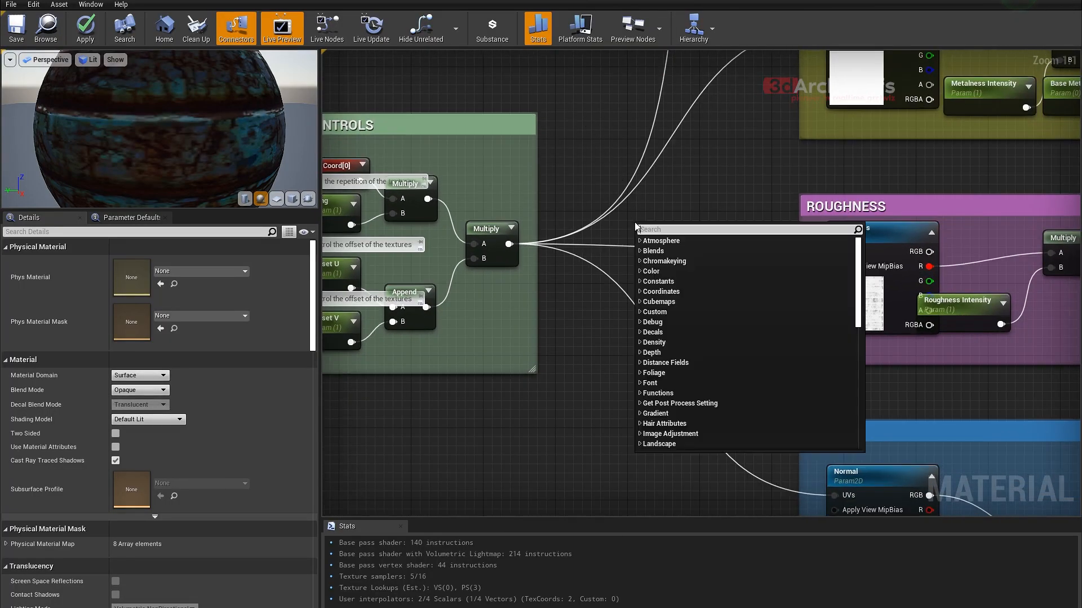
pyautogui.write('rotator')
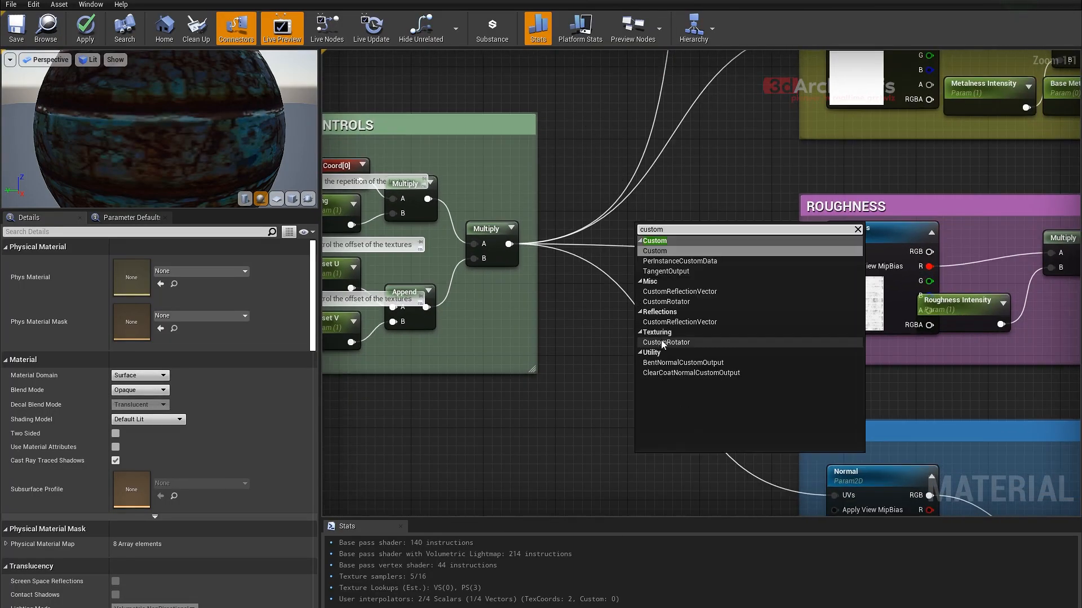
pyautogui.click(662, 341)
pyautogui.moveTo(651, 263); pyautogui.dragTo(639, 237)
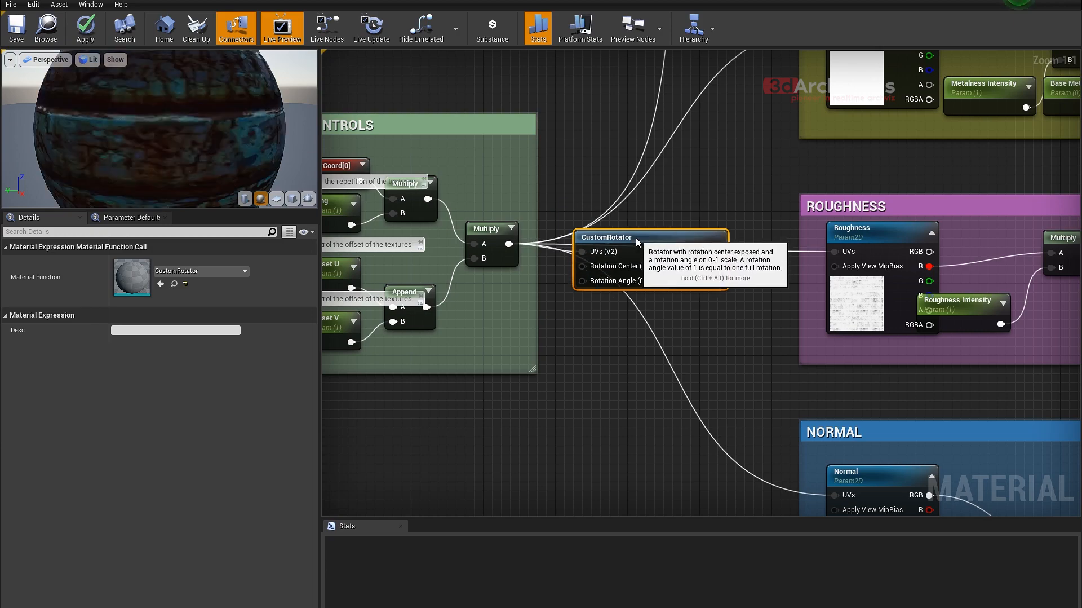
# - Add a two-component constant with R 0.5 and G 0.5 and connect it to the CustomRotator's Rotation Center input
pyautogui.click(555, 318)
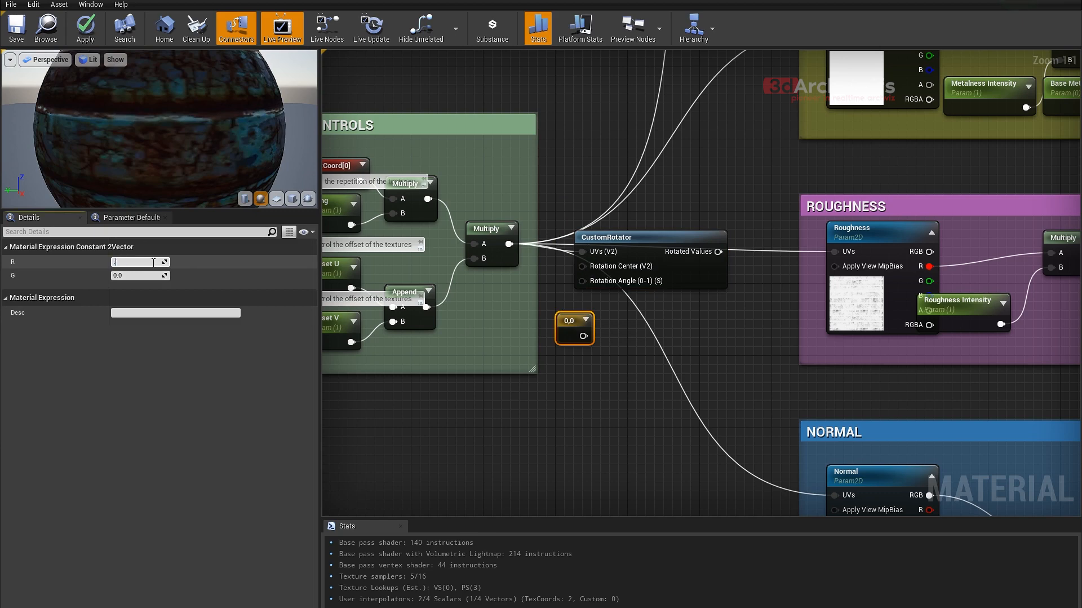
pyautogui.write('0.5')
pyautogui.press('Tab')
pyautogui.press('BackSpace')
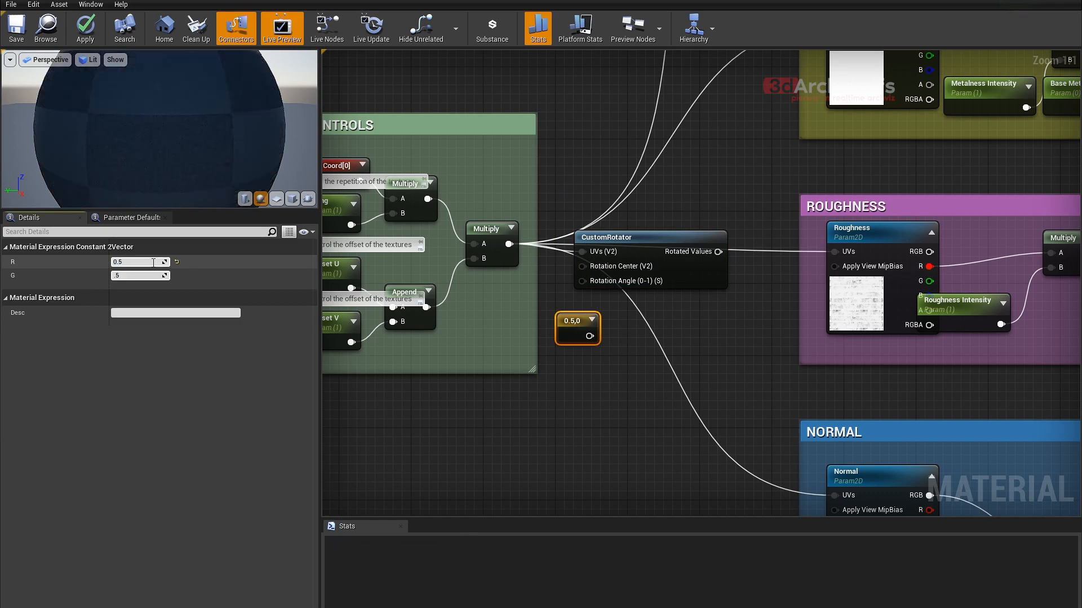
pyautogui.press('Return')
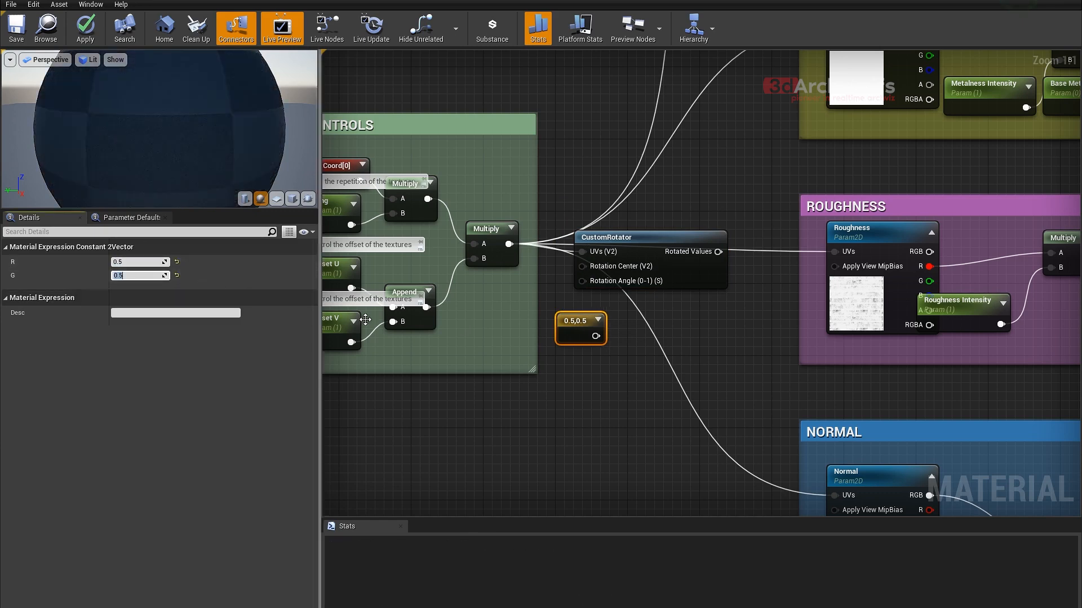
pyautogui.moveTo(596, 336); pyautogui.dragTo(583, 266)
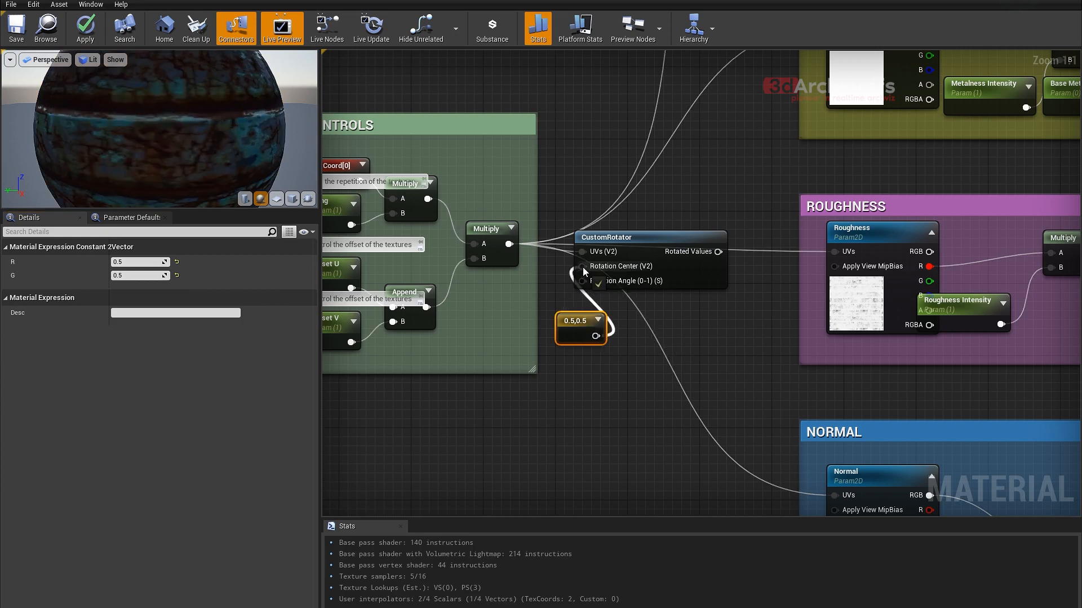
# - Move the 0.5,0.5 constant beneath the final Multiply node and try a scalar parameter connected to the CustomRotator's Rotation Angle input
pyautogui.moveTo(578, 321); pyautogui.dragTo(560, 357)
pyautogui.write('scala')
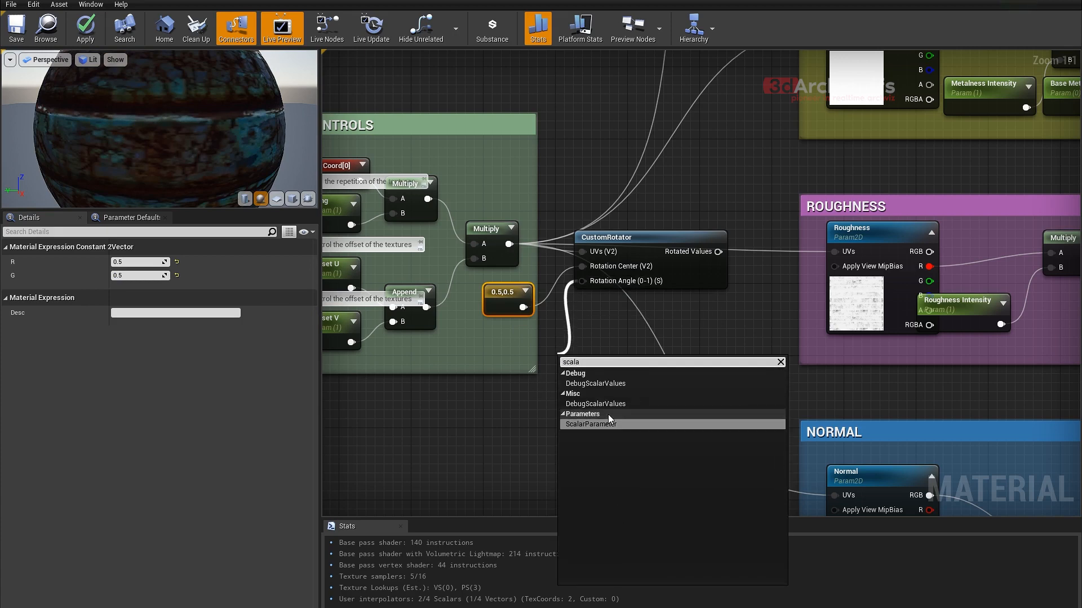
pyautogui.click(592, 424)
pyautogui.click(568, 411)
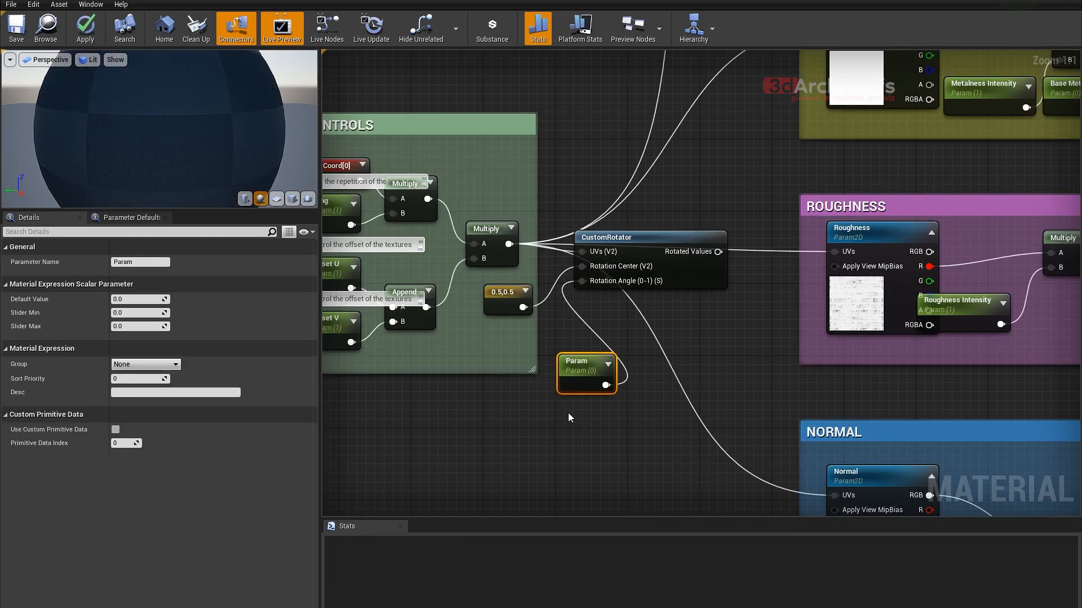
# - Try adding a constant node below the UV Controls group and converting it to a parameter
pyautogui.click(489, 414)
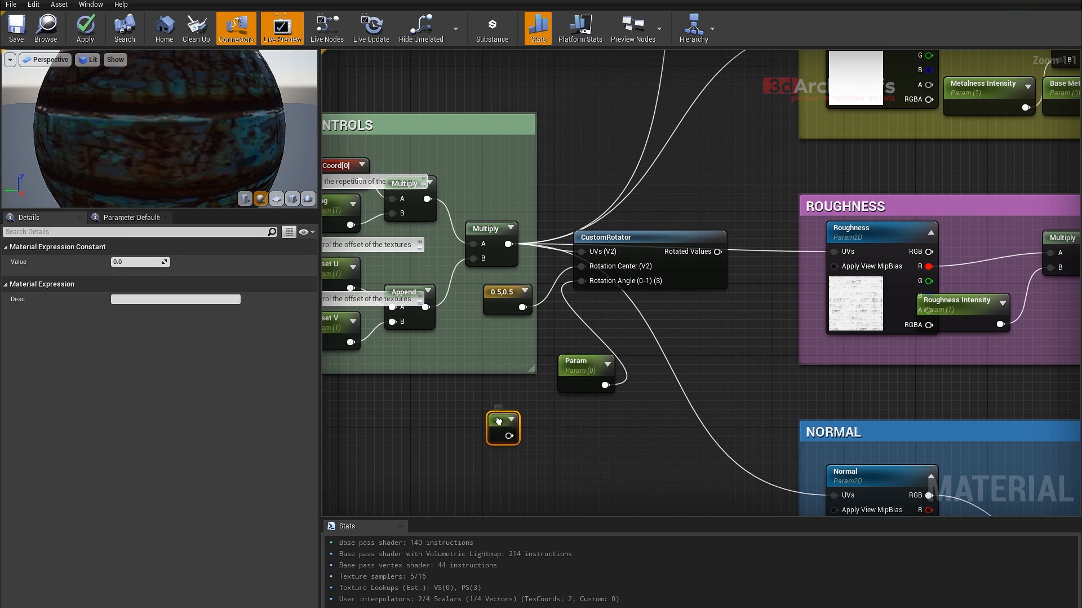
pyautogui.rightClick(500, 424)
pyautogui.click(530, 428)
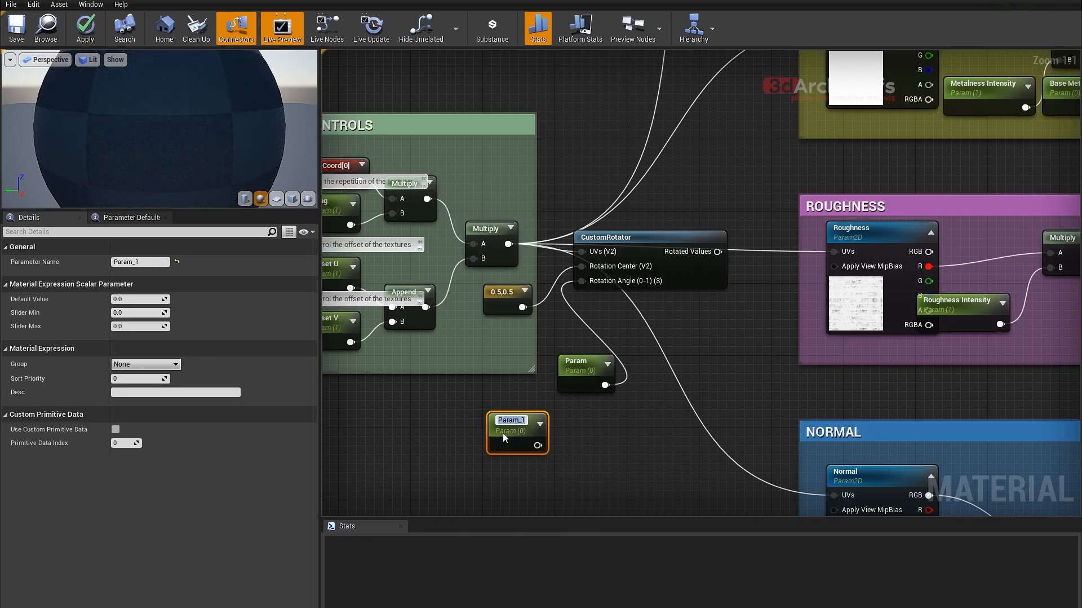
pyautogui.click(618, 431)
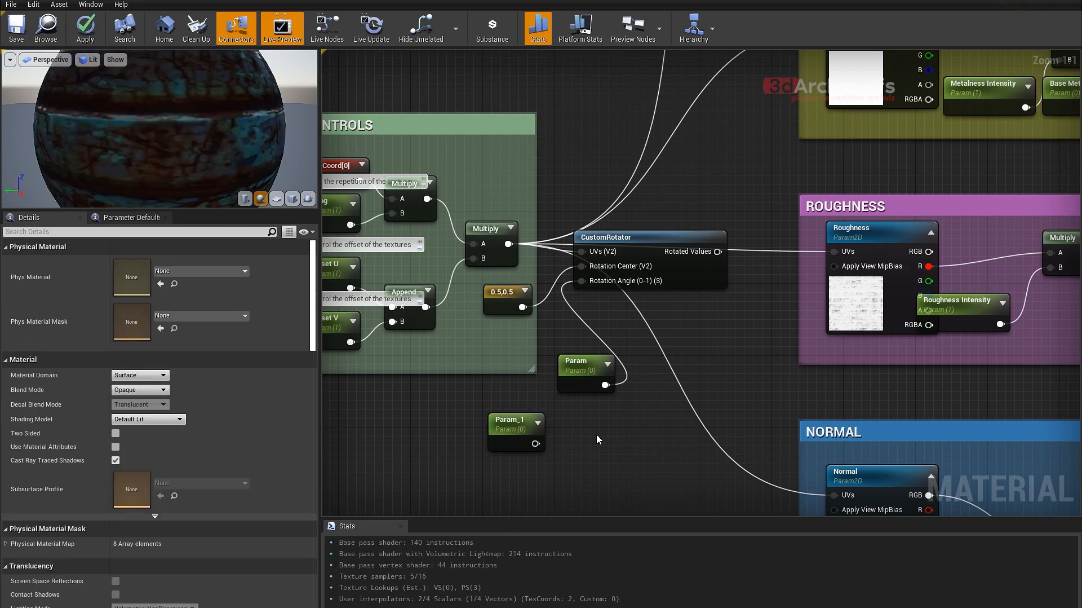
# - Add a new scalar parameter below the CustomRotator and delete the Param and Param_1 nodes
pyautogui.click(596, 434)
pyautogui.write('sssssssssssss')
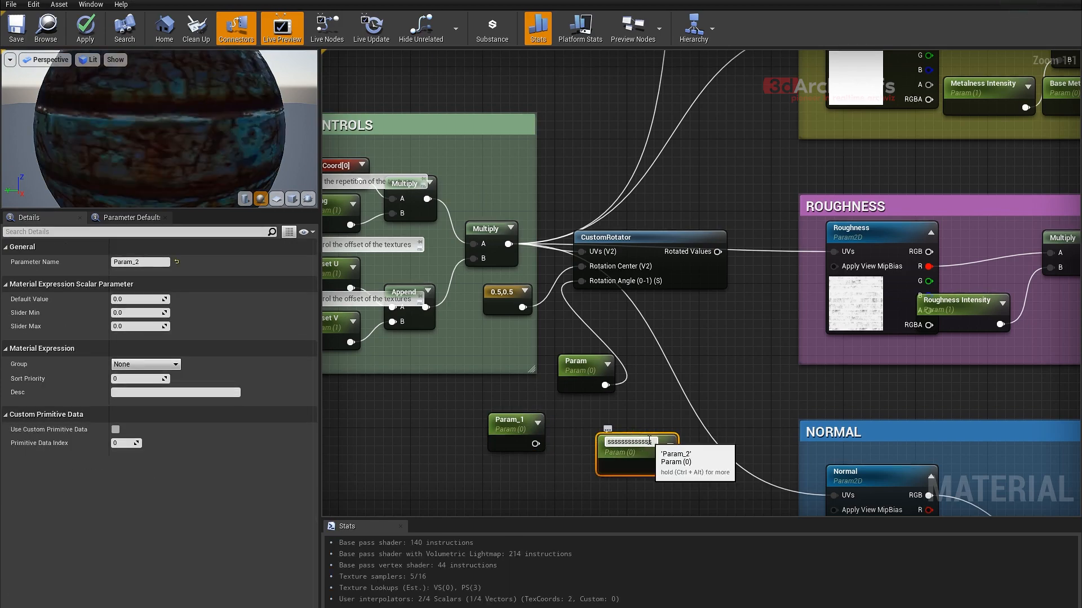
pyautogui.click(624, 413)
pyautogui.click(580, 364)
pyautogui.press('Delete')
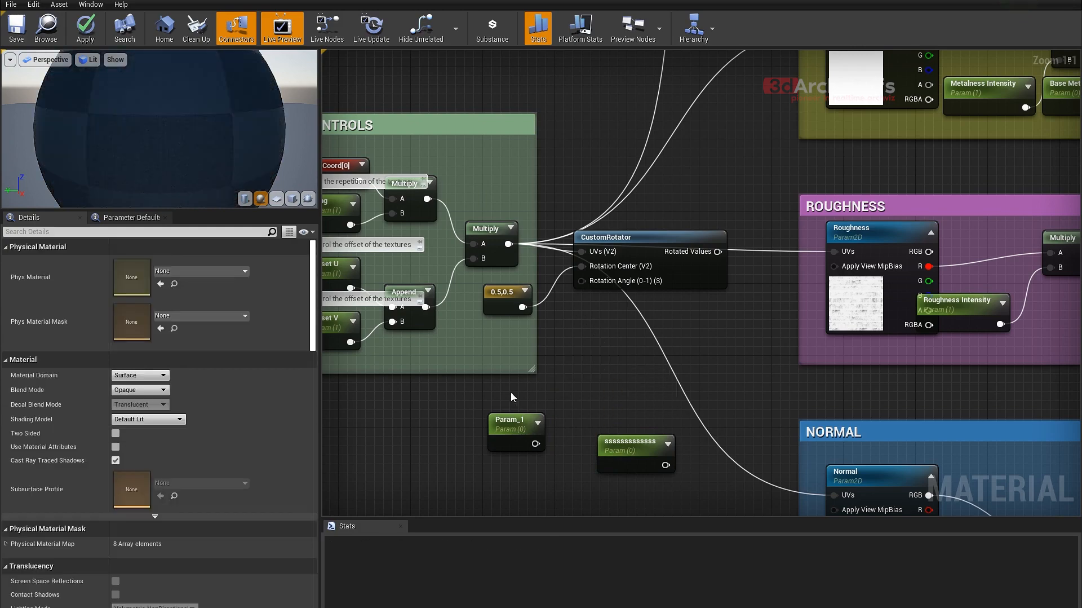
pyautogui.click(510, 422)
pyautogui.press('Delete')
# - Rename the remaining new scalar parameter as Rotate UV and connect it to the CustomRotator's Rotation Angle input
pyautogui.moveTo(612, 445); pyautogui.dragTo(535, 422)
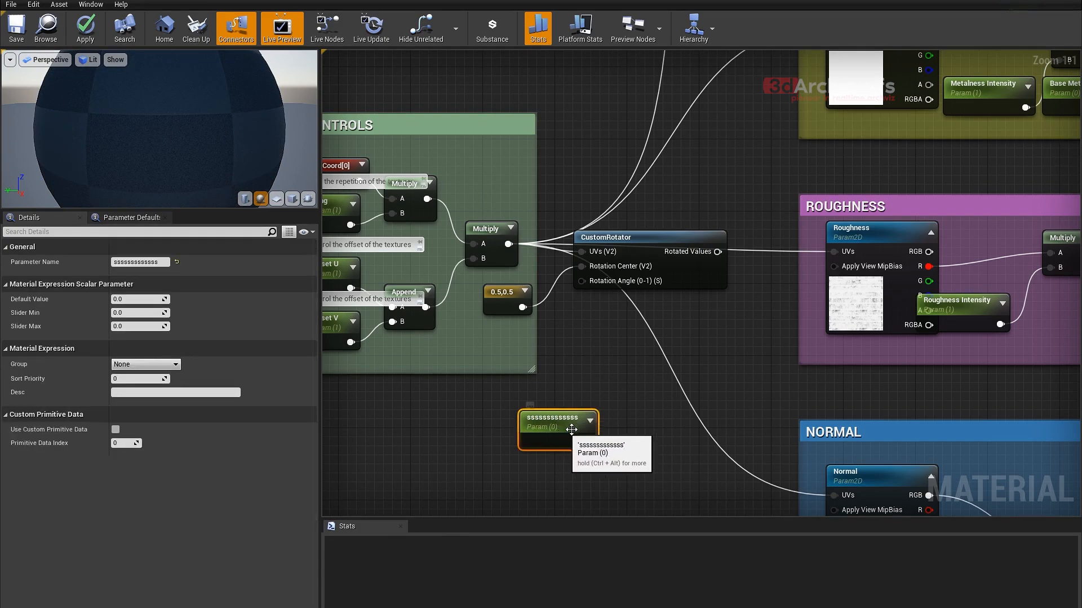
pyautogui.moveTo(163, 262); pyautogui.dragTo(106, 265)
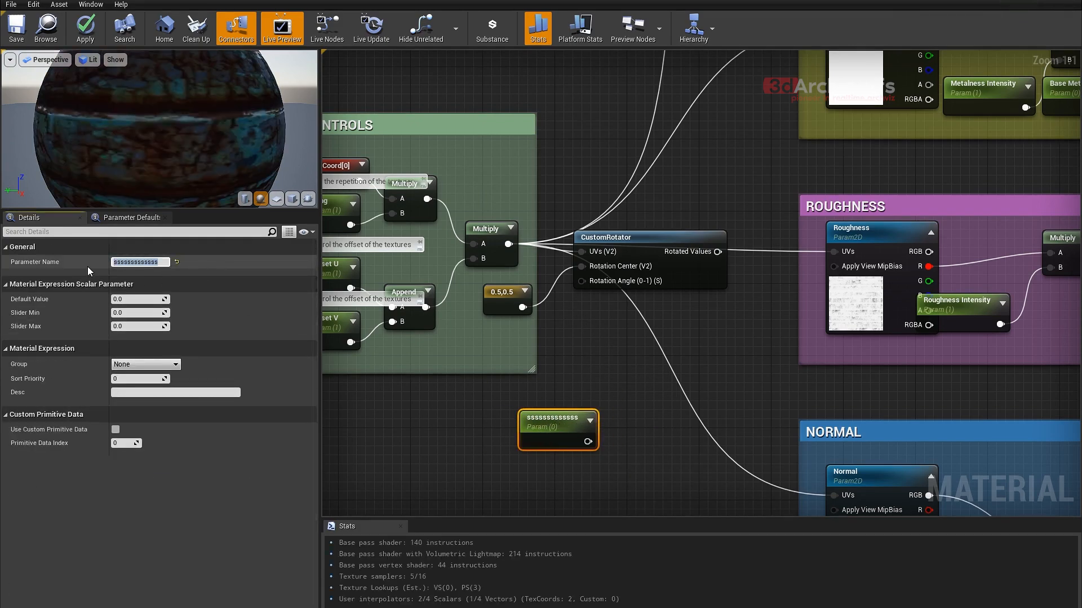
pyautogui.write('Rotate UV')
pyautogui.press('Return')
pyautogui.moveTo(571, 441); pyautogui.dragTo(583, 282)
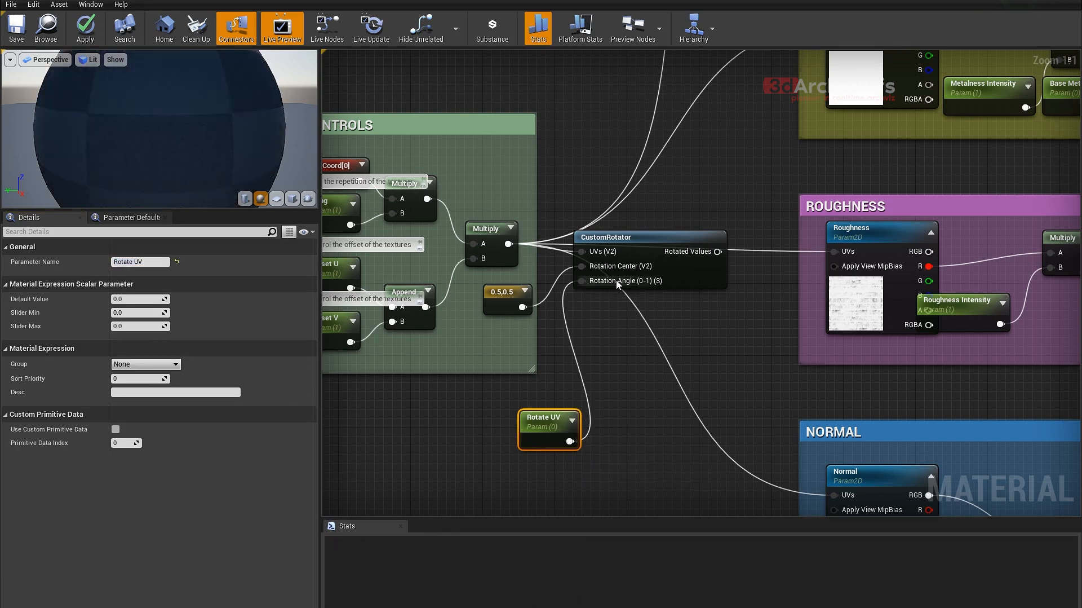
# - Place Rotate UV at the lower edge of the UV Controls group and align the 0.5,0.5 constant above it
pyautogui.moveTo(551, 425); pyautogui.dragTo(496, 389)
pyautogui.moveTo(504, 290); pyautogui.dragTo(494, 290)
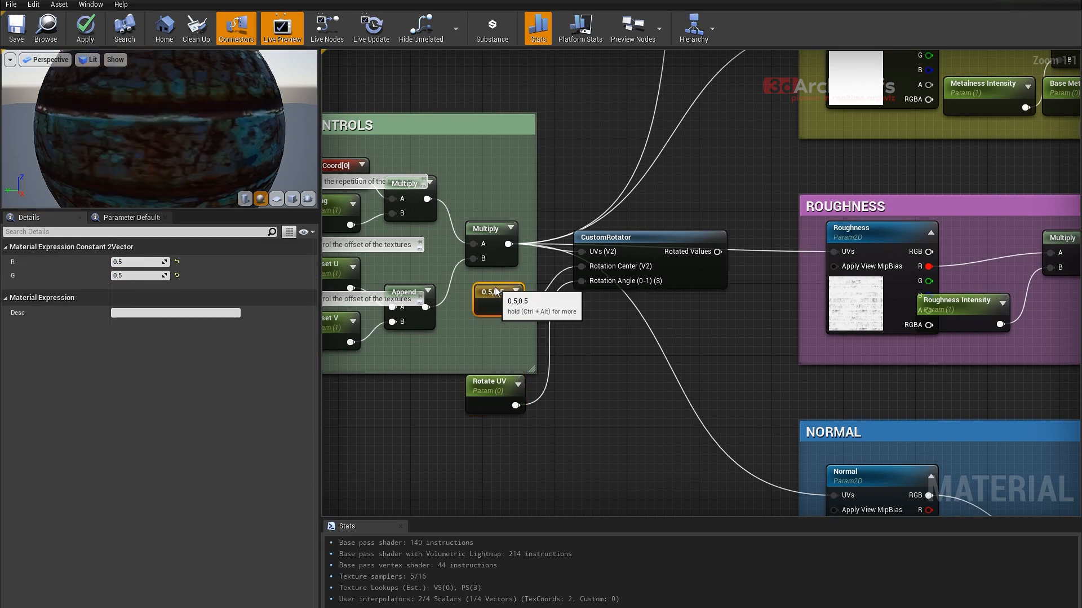
pyautogui.click(486, 384)
# - Check the parameter names in the parquet material instance and rename the master material's Offset U parameter as Scale U
pyautogui.moveTo(455, 335); pyautogui.dragTo(653, 397, button='right')
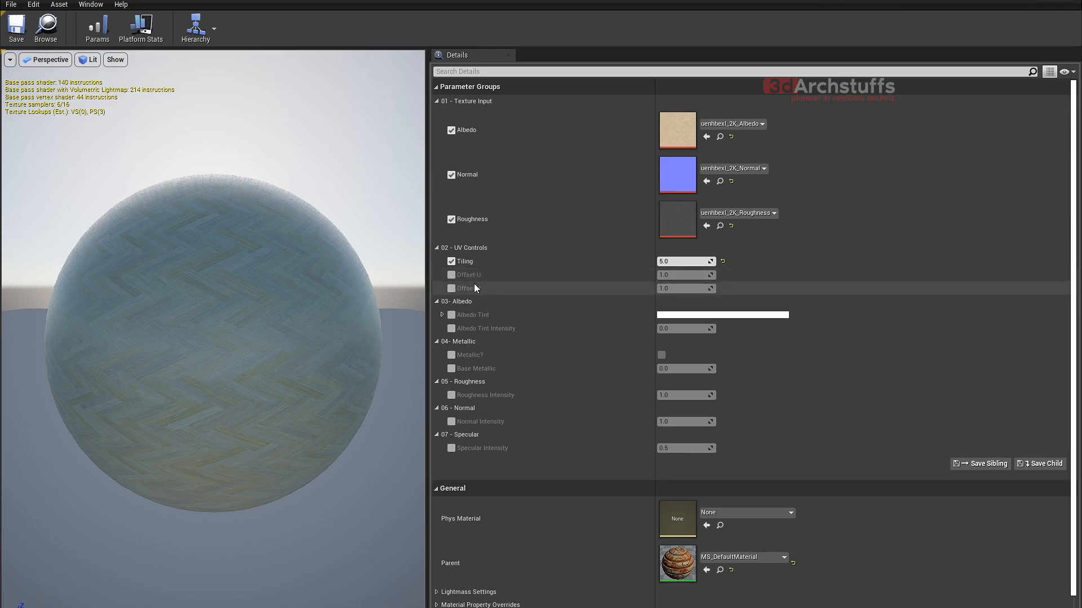
pyautogui.click(755, 6)
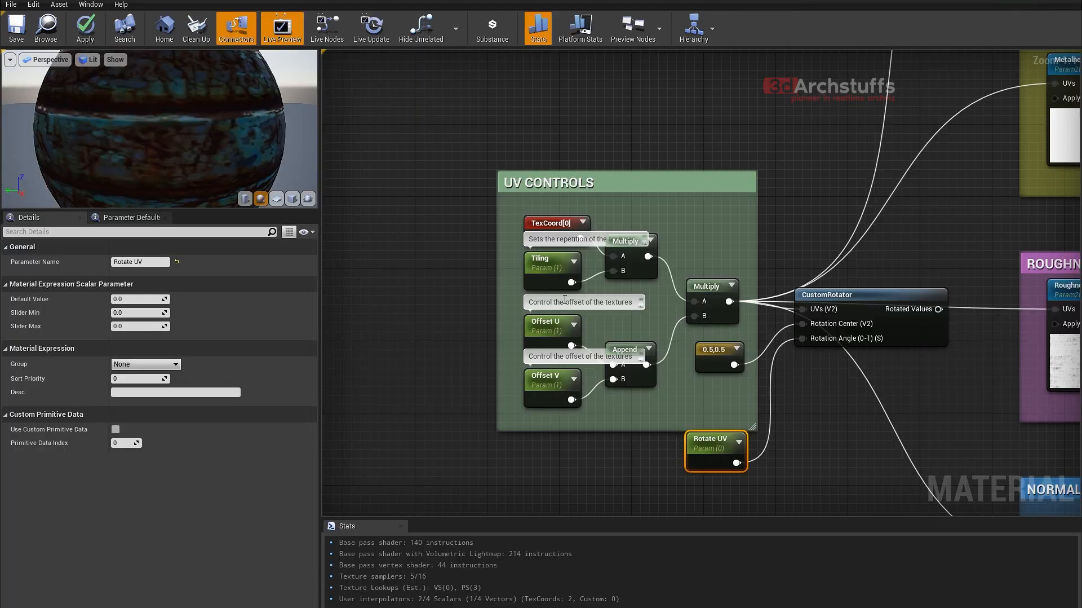
pyautogui.click(545, 327)
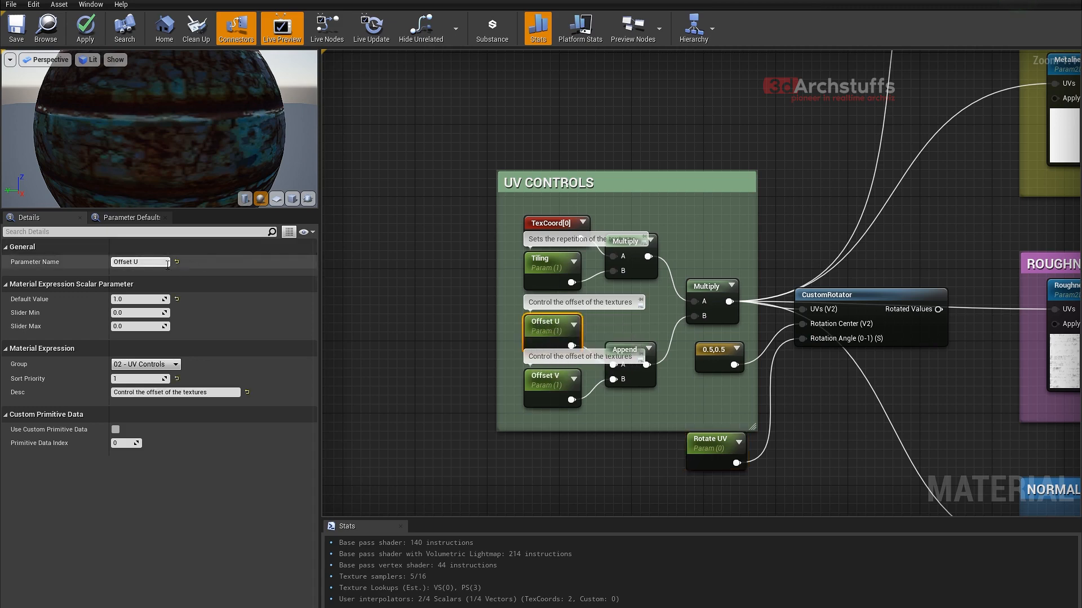
pyautogui.click(141, 261)
pyautogui.write('Scale')
pyautogui.press('Return')
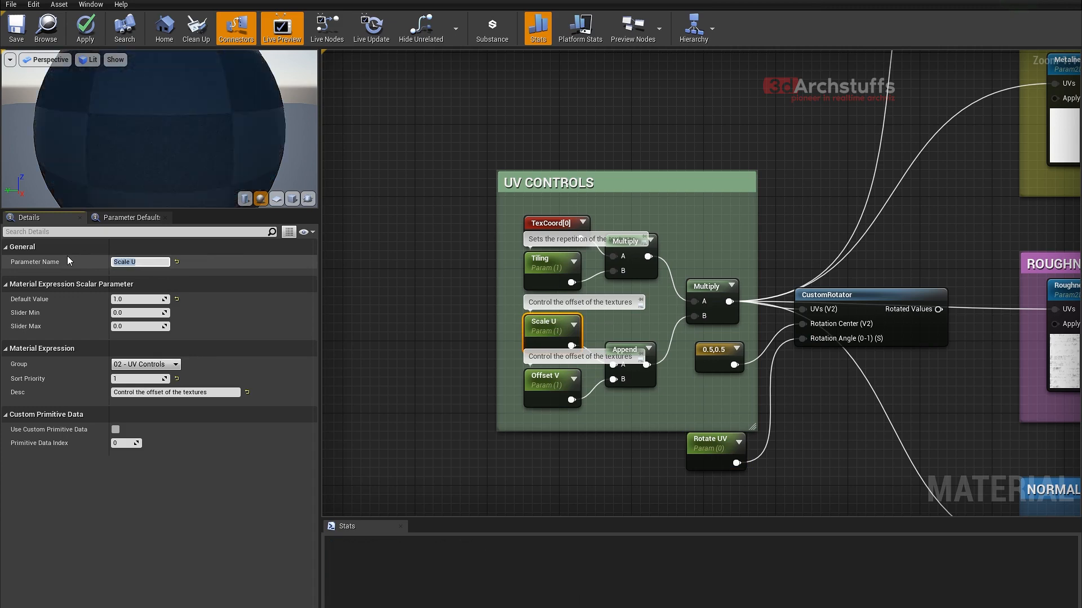
# - Rename the Offset V parameter as Scale V and apply the changes to the master material
pyautogui.click(555, 386)
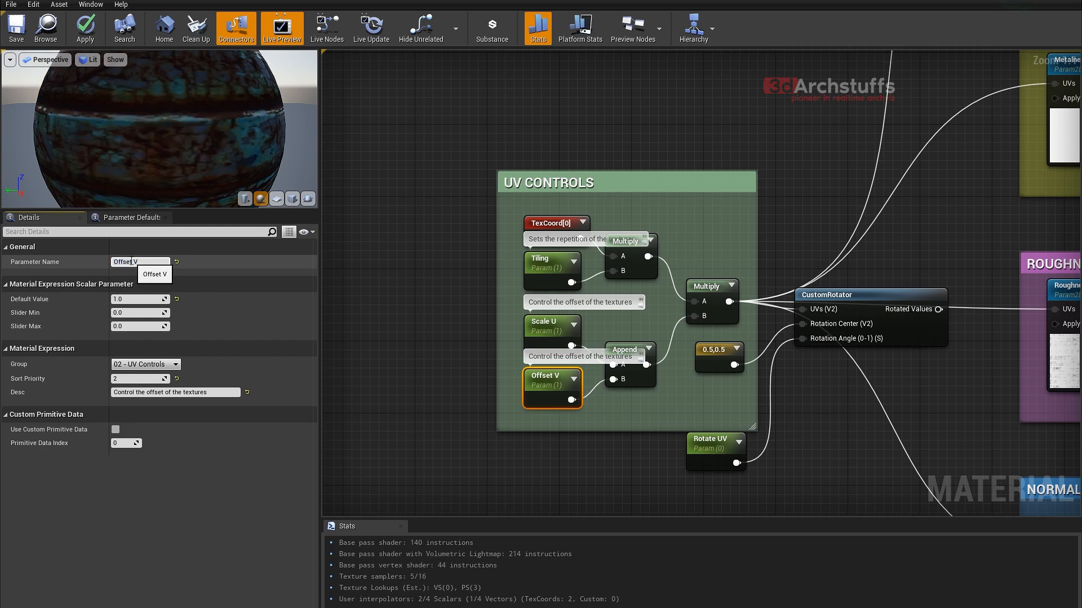
pyautogui.write('Sc')
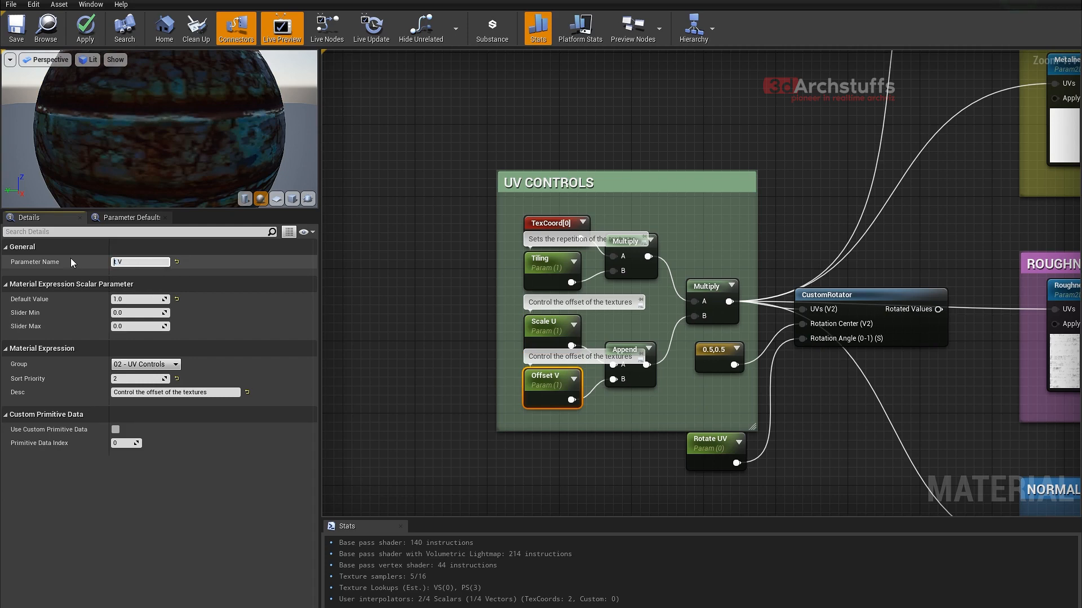
pyautogui.write('ale')
pyautogui.press('Return')
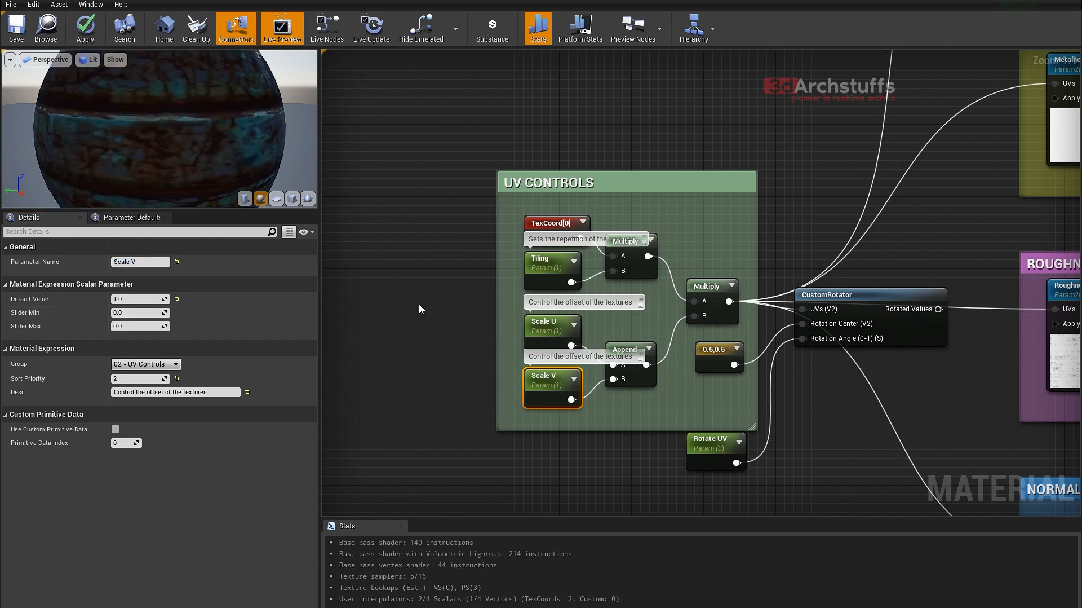
pyautogui.click(419, 303)
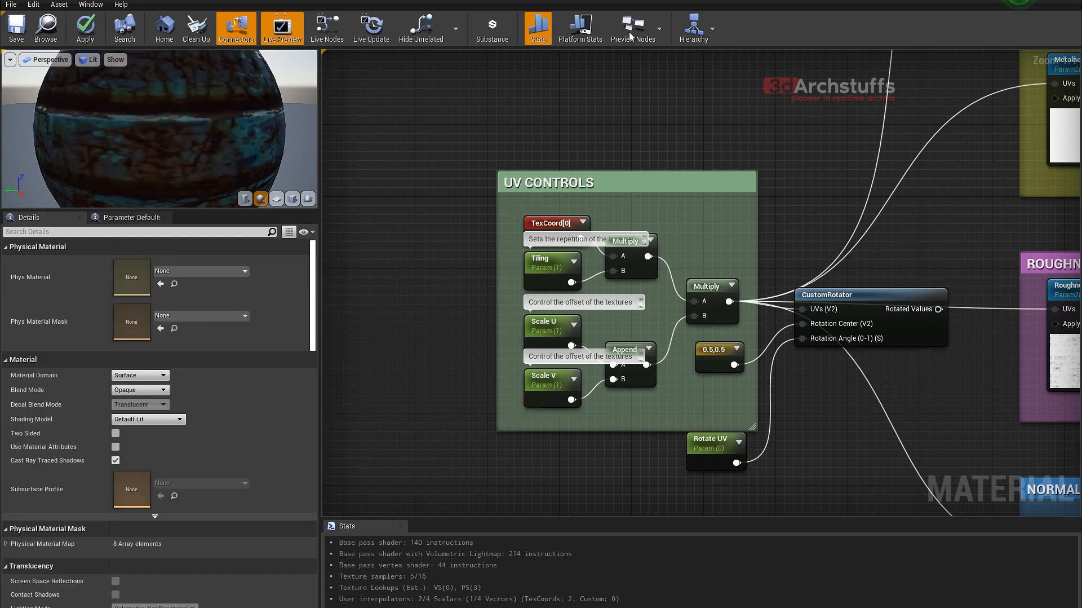
pyautogui.click(89, 34)
# - Move Rotate UV clear of the UV Controls group and reposition the CustomRotator between that group and the texture groups
pyautogui.moveTo(776, 389); pyautogui.dragTo(671, 281, button='right')
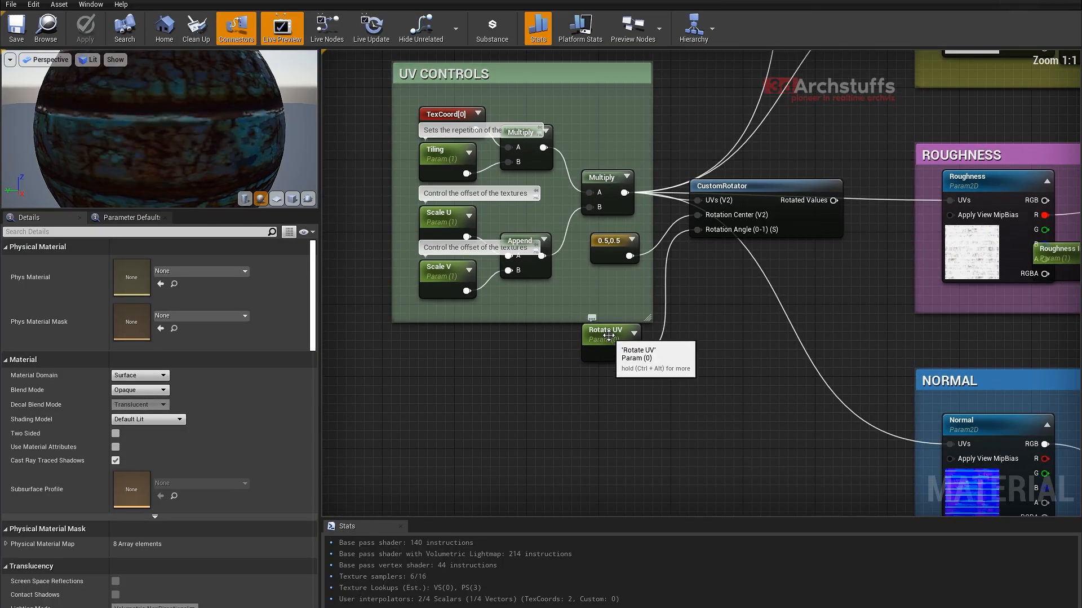
pyautogui.moveTo(609, 335); pyautogui.dragTo(608, 353)
pyautogui.moveTo(770, 271); pyautogui.dragTo(644, 353, button='right')
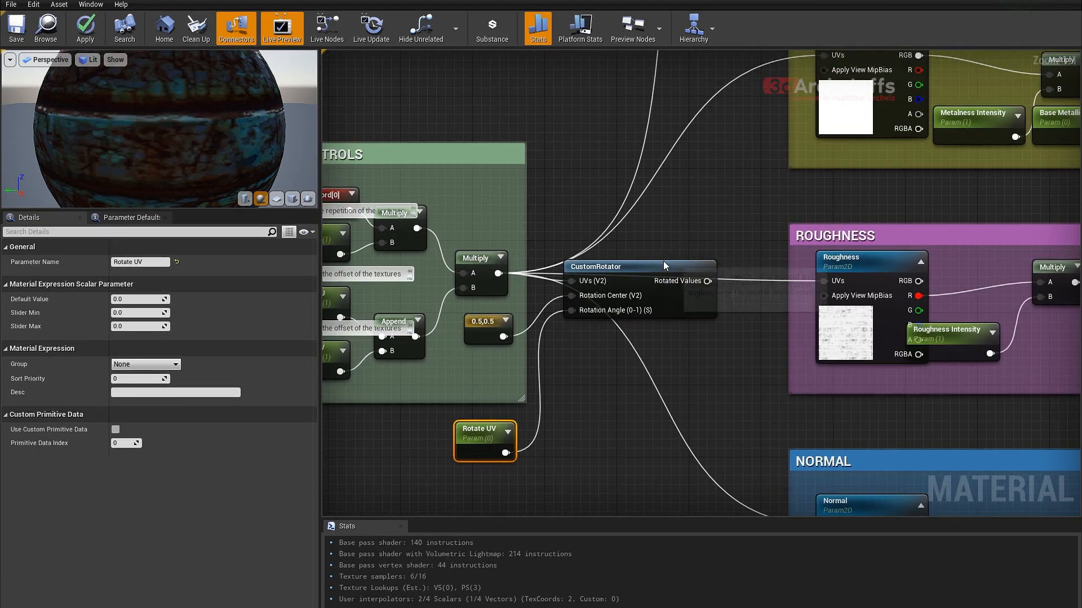
pyautogui.moveTo(663, 263); pyautogui.dragTo(636, 246)
pyautogui.moveTo(693, 214); pyautogui.dragTo(635, 332, button='right')
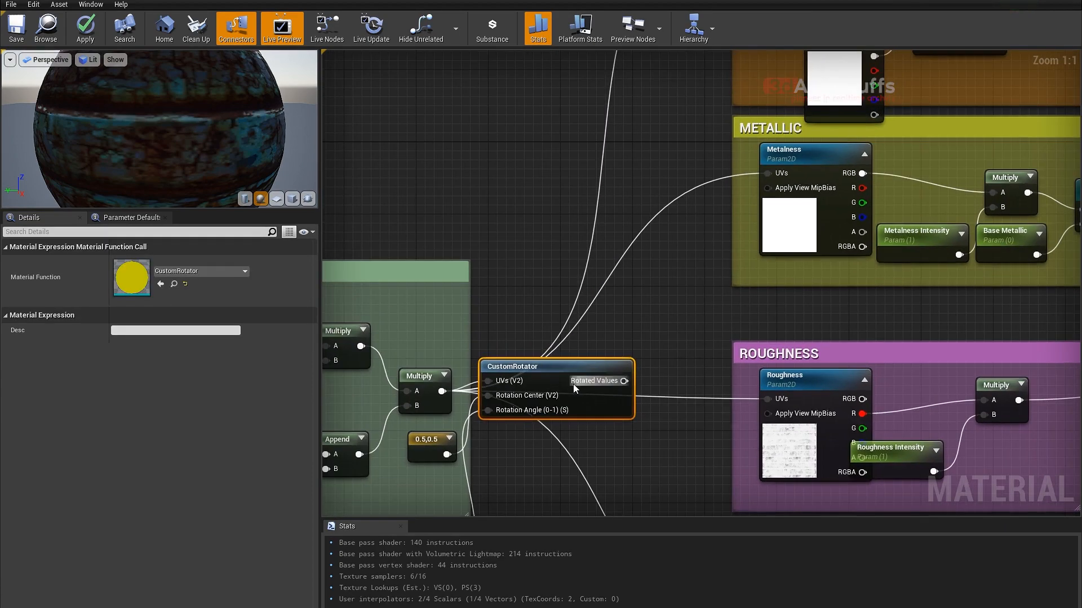
pyautogui.moveTo(583, 359)
pyautogui.mouseDown()
pyautogui.moveTo(603, 361)
pyautogui.moveTo(593, 377)
pyautogui.mouseUp()
# - Connect the CustomRotator's Rotated Values output to the UVs inputs of the Albedo and Metalness textures
pyautogui.scroll(-3, 645, 350)
pyautogui.moveTo(676, 327); pyautogui.dragTo(676, 324, button='right')
pyautogui.scroll(-3, 598, 236)
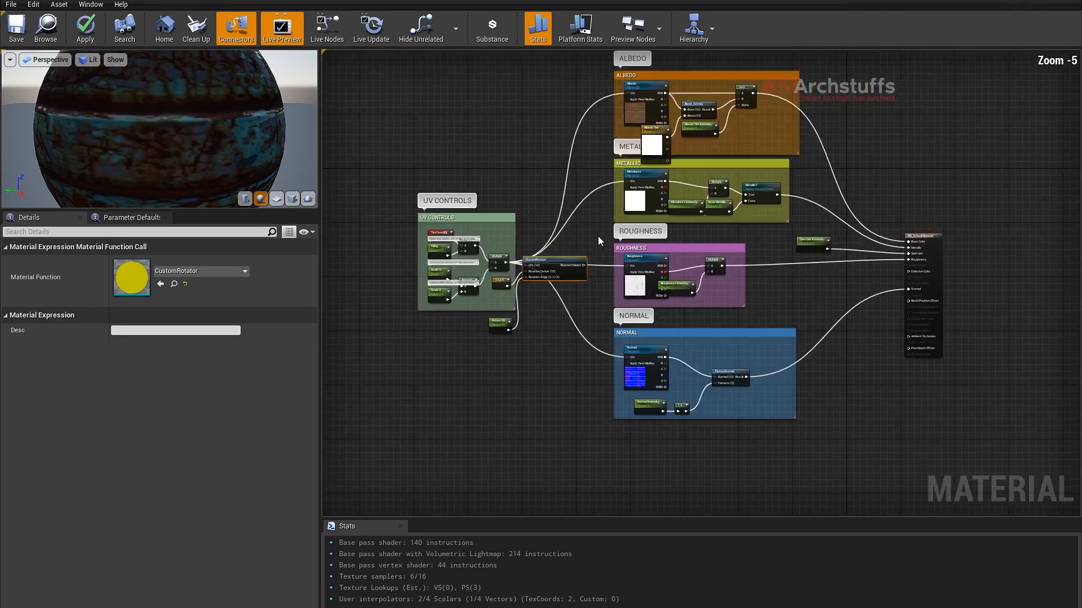
pyautogui.scroll(3, 608, 306)
pyautogui.moveTo(607, 306); pyautogui.dragTo(553, 367, button='right')
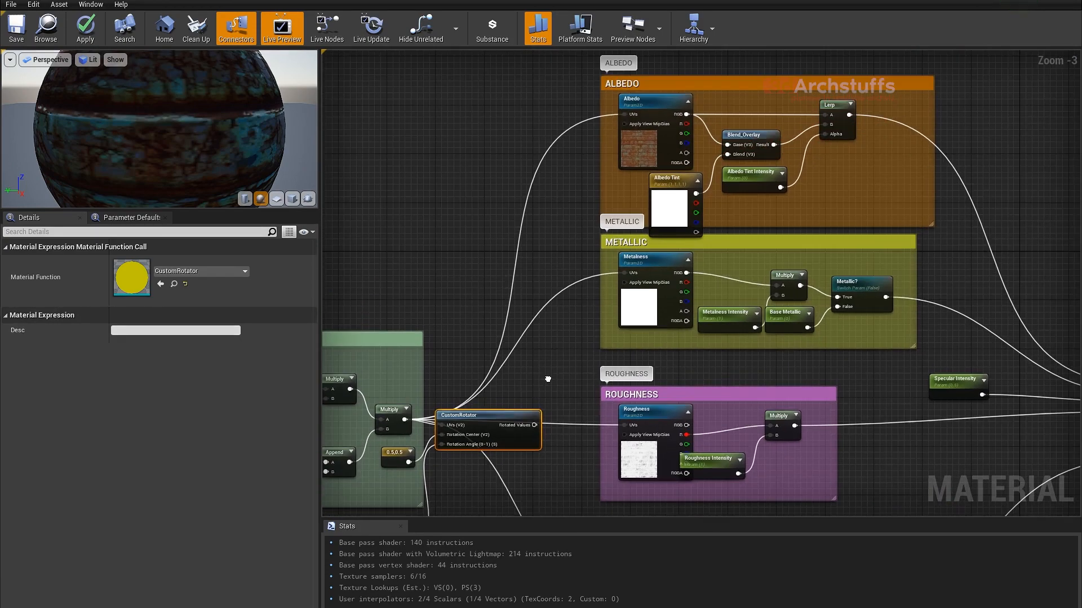
pyautogui.moveTo(535, 424); pyautogui.dragTo(626, 115)
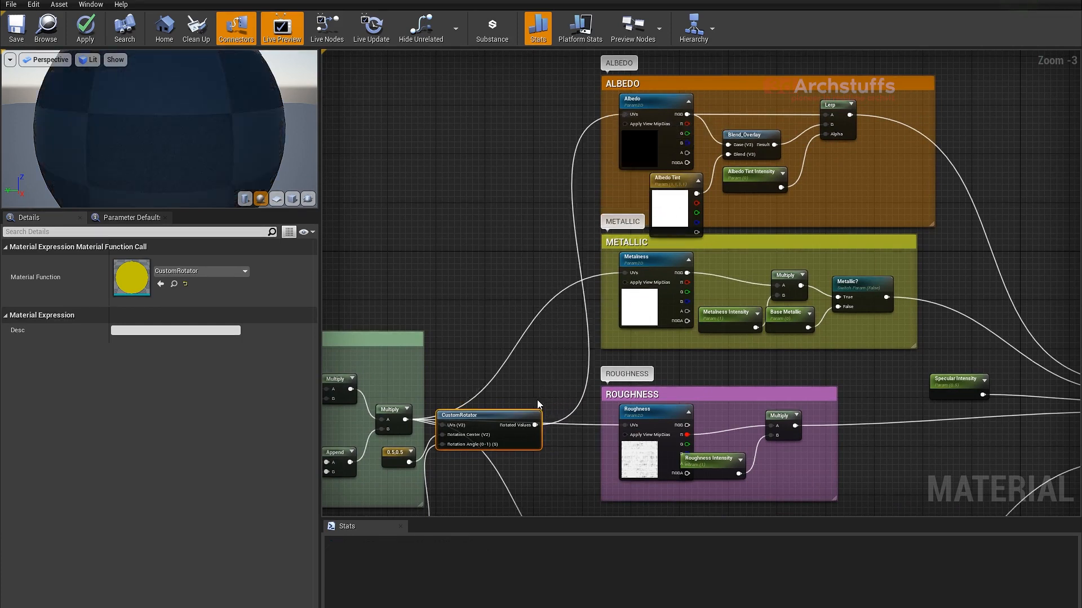
pyautogui.moveTo(524, 437); pyautogui.dragTo(631, 275)
pyautogui.moveTo(557, 346); pyautogui.dragTo(580, 253, button='right')
# - Connect the CustomRotator's Rotated Values output to the UVs inputs of the Roughness and Normal textures
pyautogui.moveTo(525, 336); pyautogui.dragTo(561, 280)
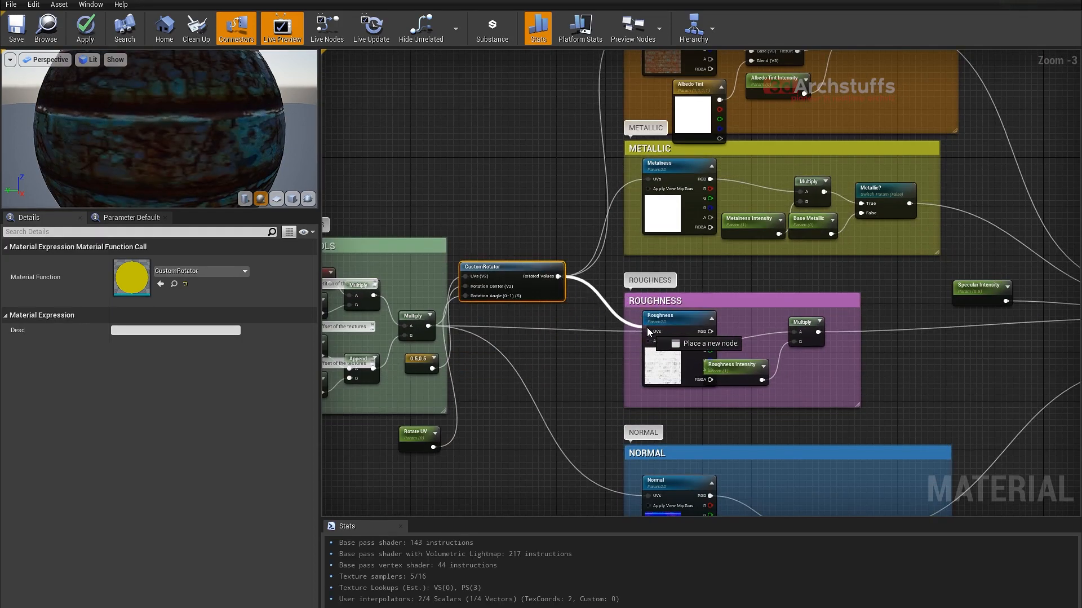
pyautogui.moveTo(649, 337); pyautogui.dragTo(650, 337)
pyautogui.moveTo(587, 363); pyautogui.dragTo(585, 246, button='right')
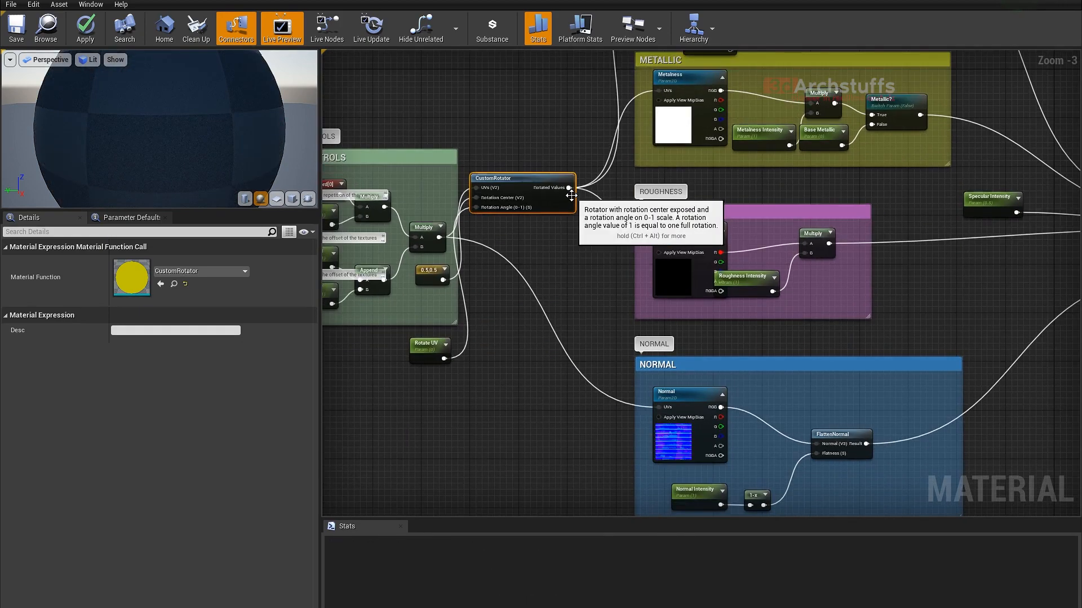
pyautogui.moveTo(570, 191); pyautogui.dragTo(660, 413)
# - Feed the final UV Controls Multiply into the CustomRotator's UVs input, line the rotator up with it, and apply the material
pyautogui.moveTo(529, 189); pyautogui.dragTo(490, 229)
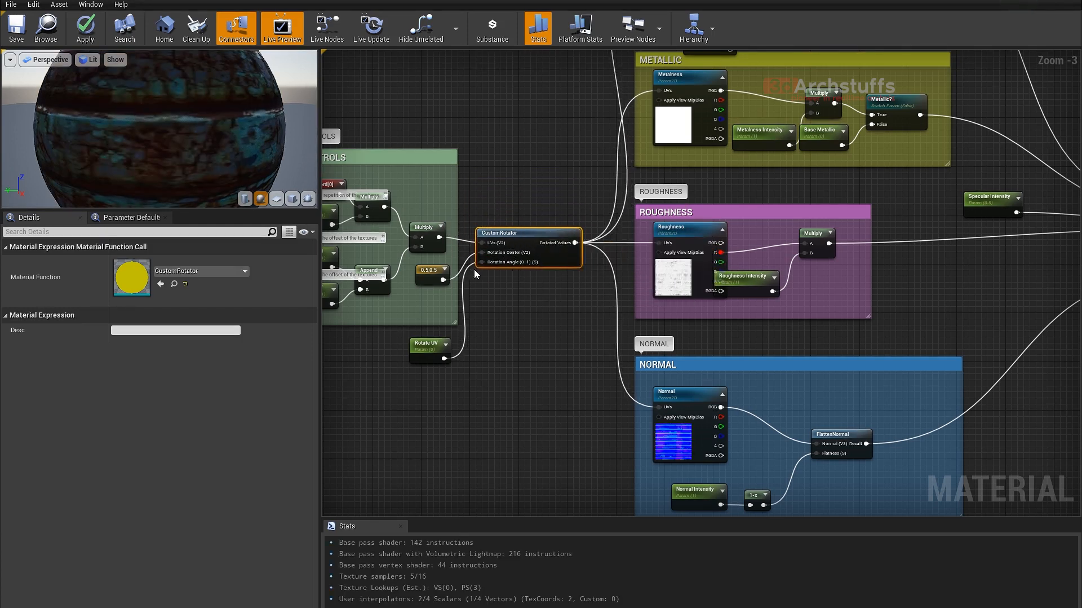
pyautogui.moveTo(607, 153); pyautogui.dragTo(574, 249, button='right')
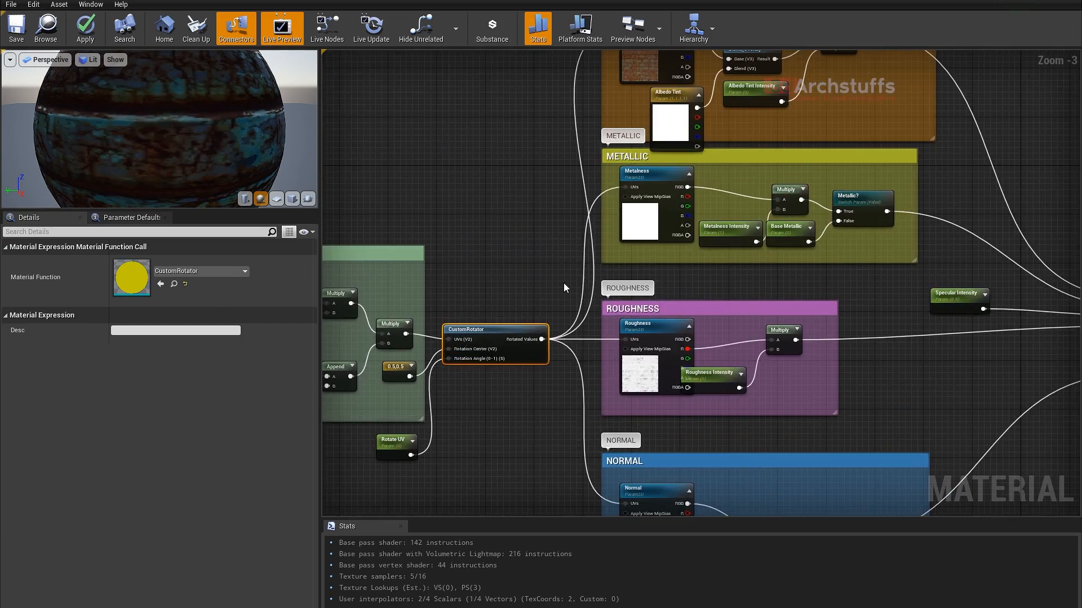
pyautogui.scroll(-2, 531, 296)
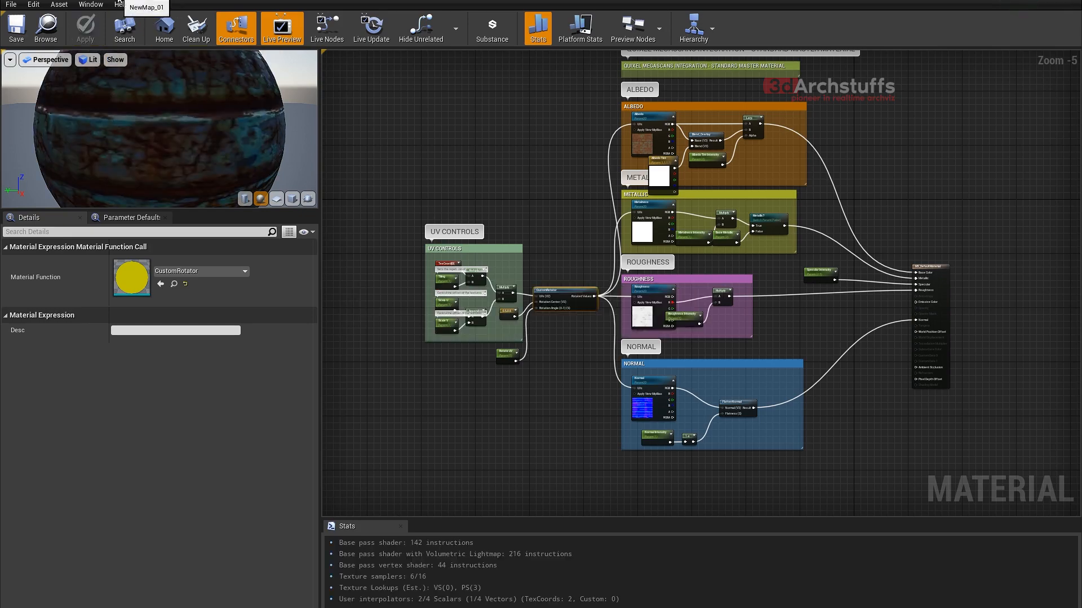
# - Look for the Scale U, Scale V and Rotate UV parameters in the parquet material instance, then review the UV nodes in the master graph
pyautogui.click(815, 0)
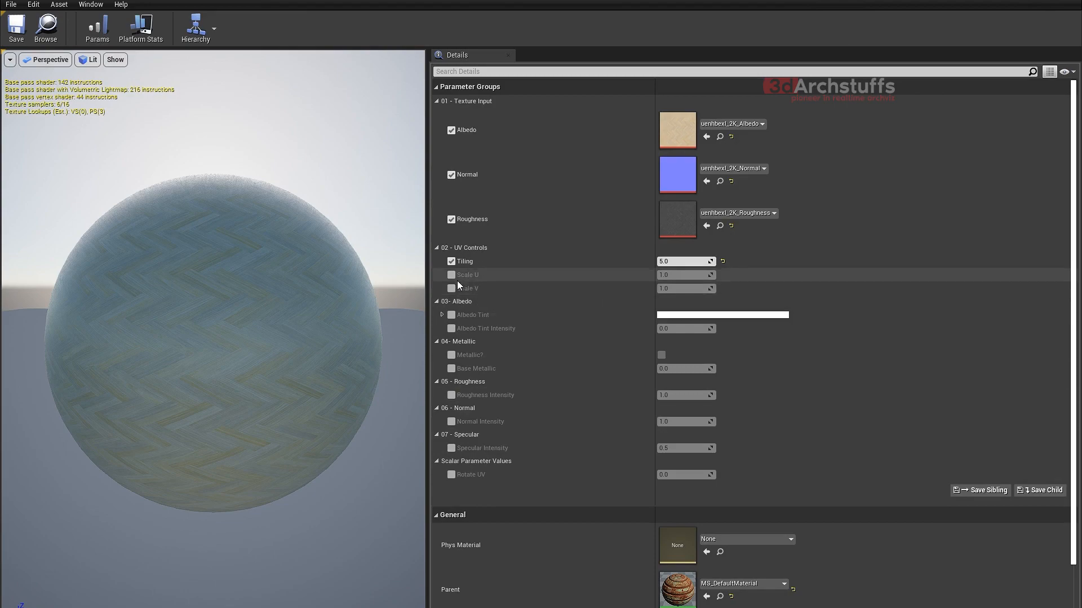
pyautogui.click(703, 0)
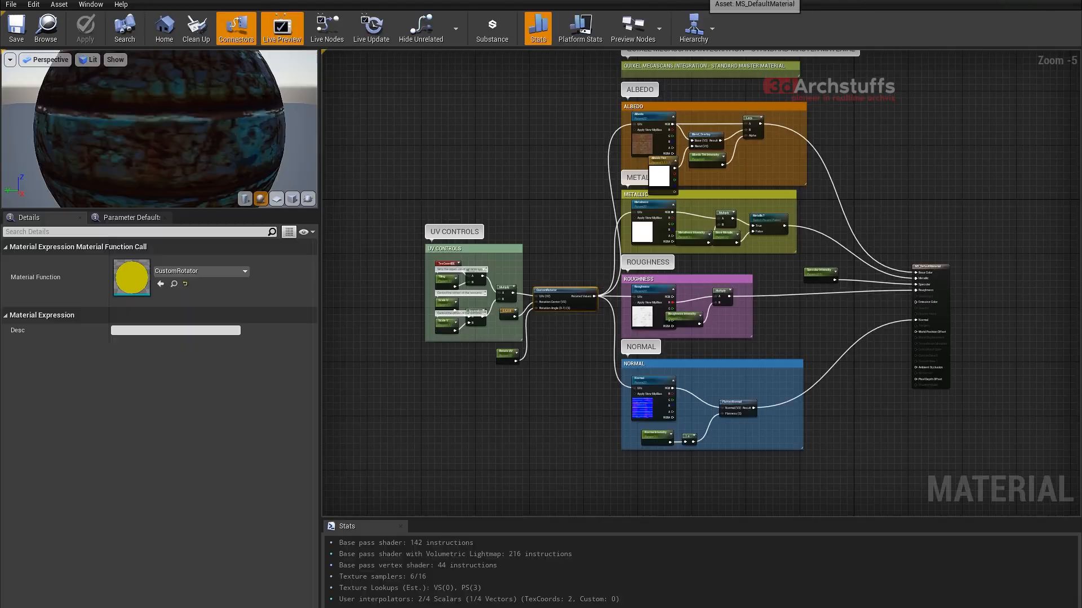
pyautogui.scroll(5, 437, 299)
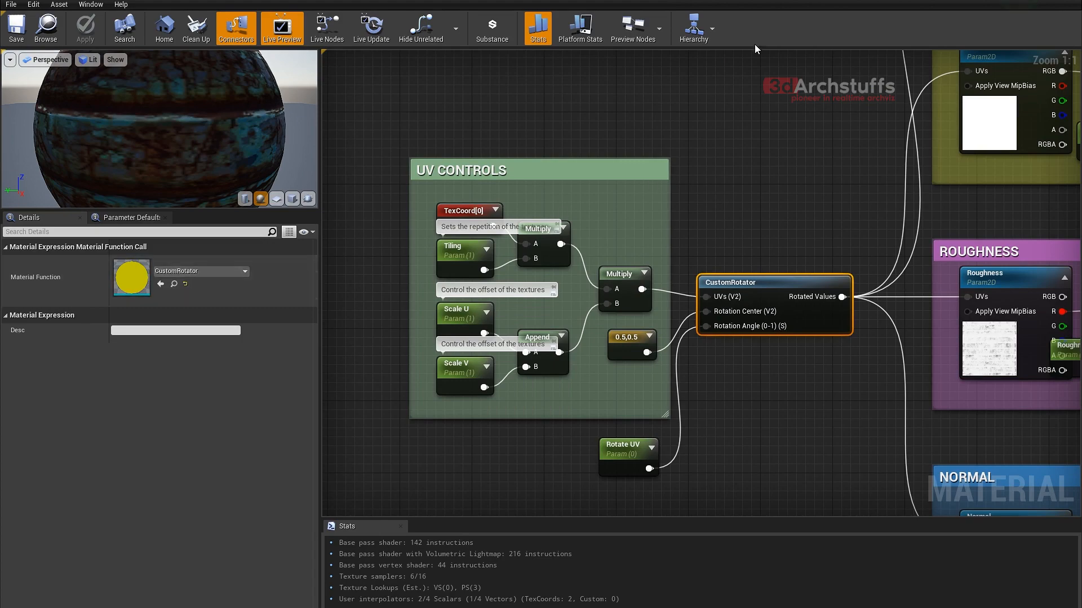
# - Bring up the parquet material instance, shrink its window and place it beside the level viewport showing the floor
pyautogui.click(807, 3)
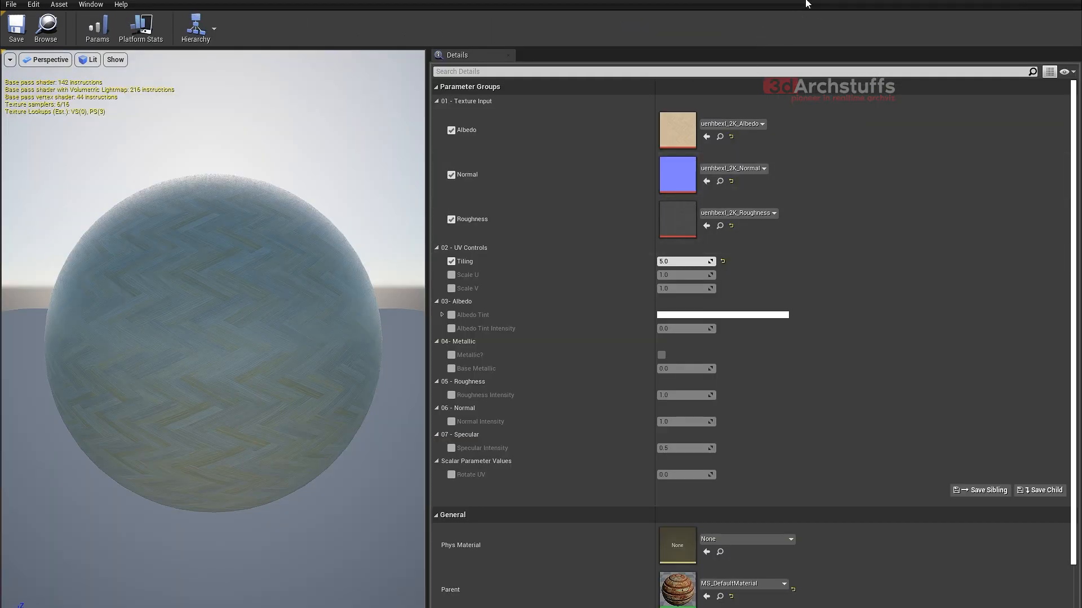
pyautogui.moveTo(826, 1); pyautogui.dragTo(525, 213)
pyautogui.moveTo(759, 212); pyautogui.dragTo(357, 197)
pyautogui.moveTo(251, 312); pyautogui.dragTo(321, 312)
pyautogui.moveTo(387, 197); pyautogui.dragTo(99, 133)
pyautogui.click(101, 1)
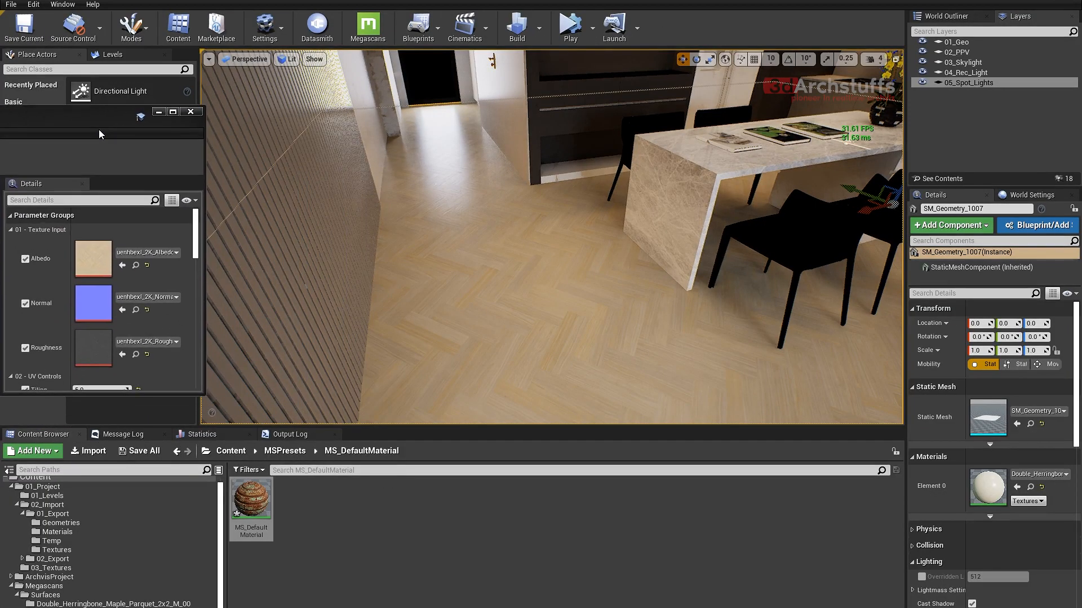